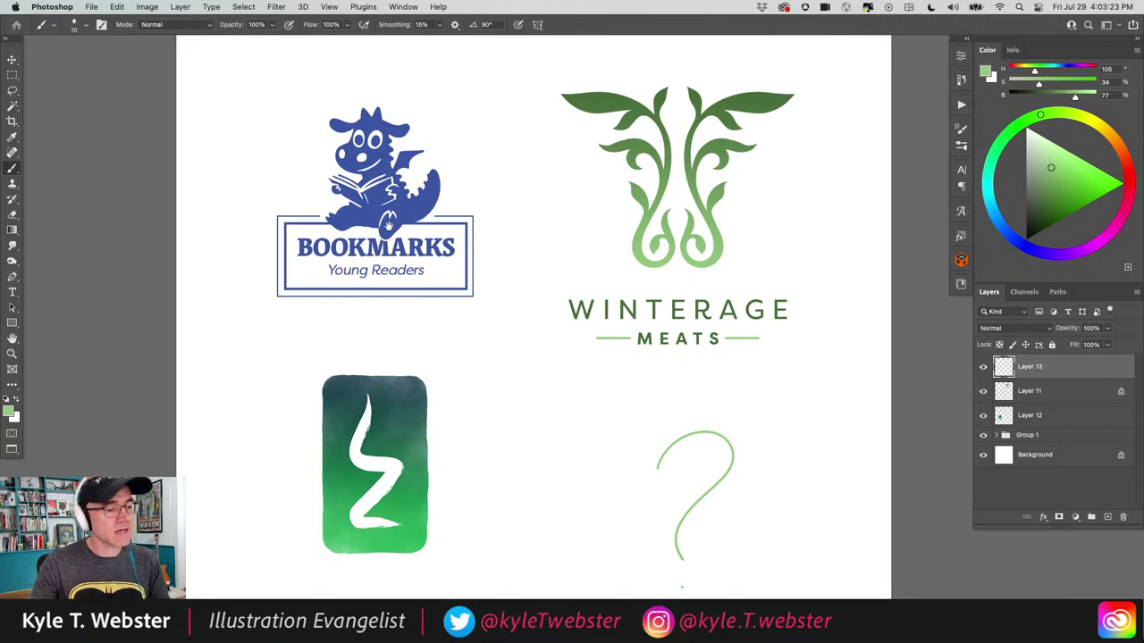
Zoom from the full logo page in close on the Bookmarks dragon logo, with the Lasso tool active.
key("super+minus")
key("super+minus")
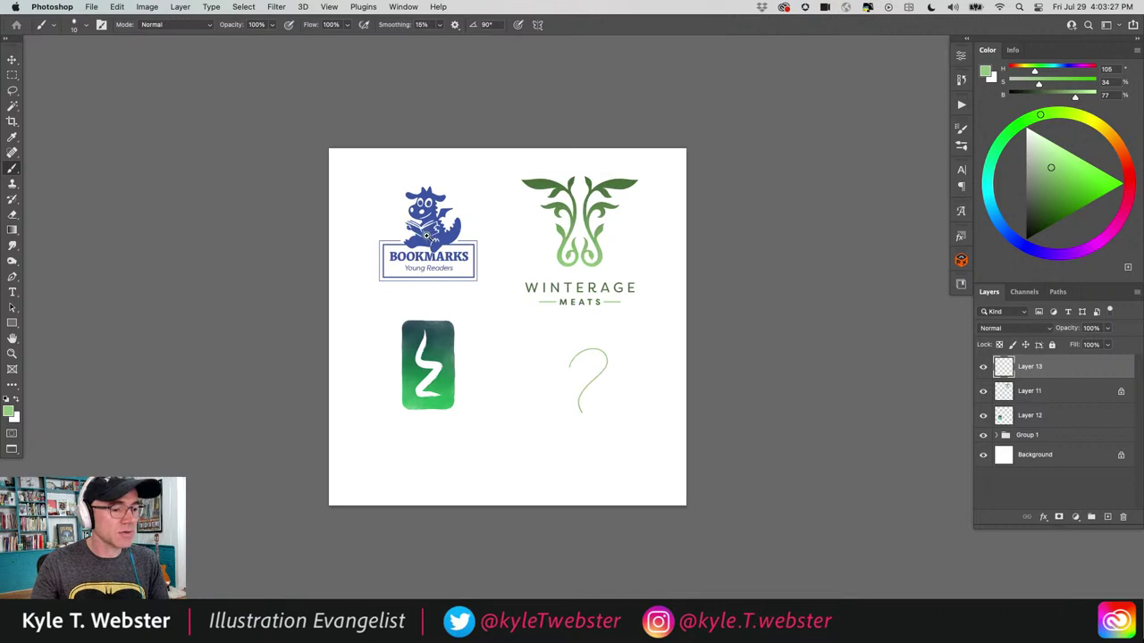
scroll(424, 242, "up", 5)
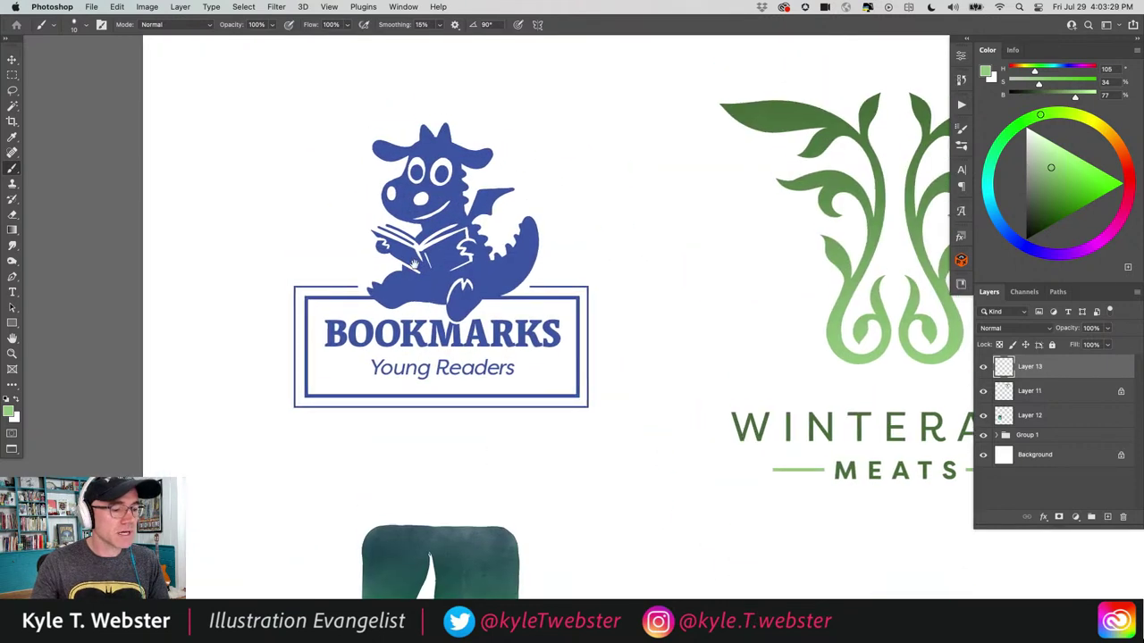
scroll(415, 258, "up", 1)
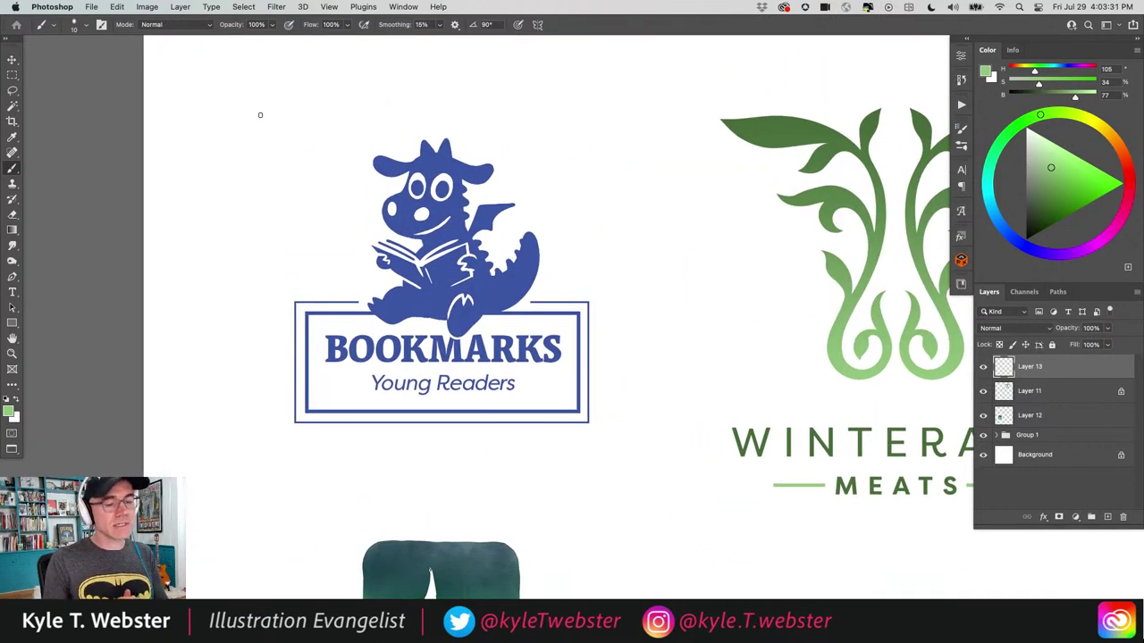
key("l")
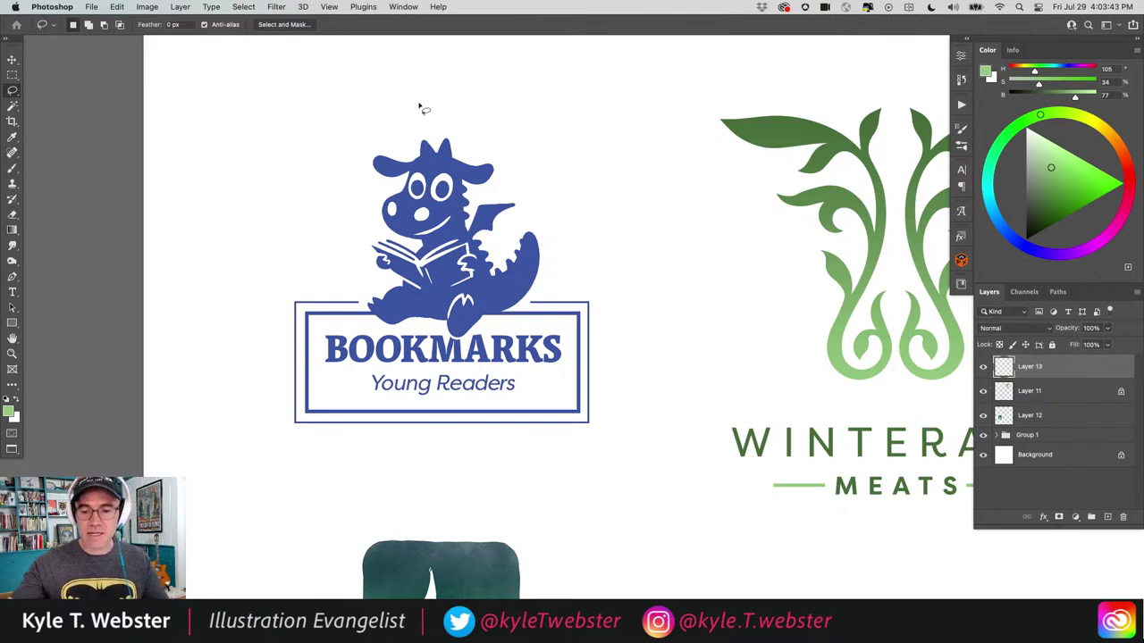
On a new layer, fill the dragon's face with the blue sampled from the dragon.
left_click(1107, 516)
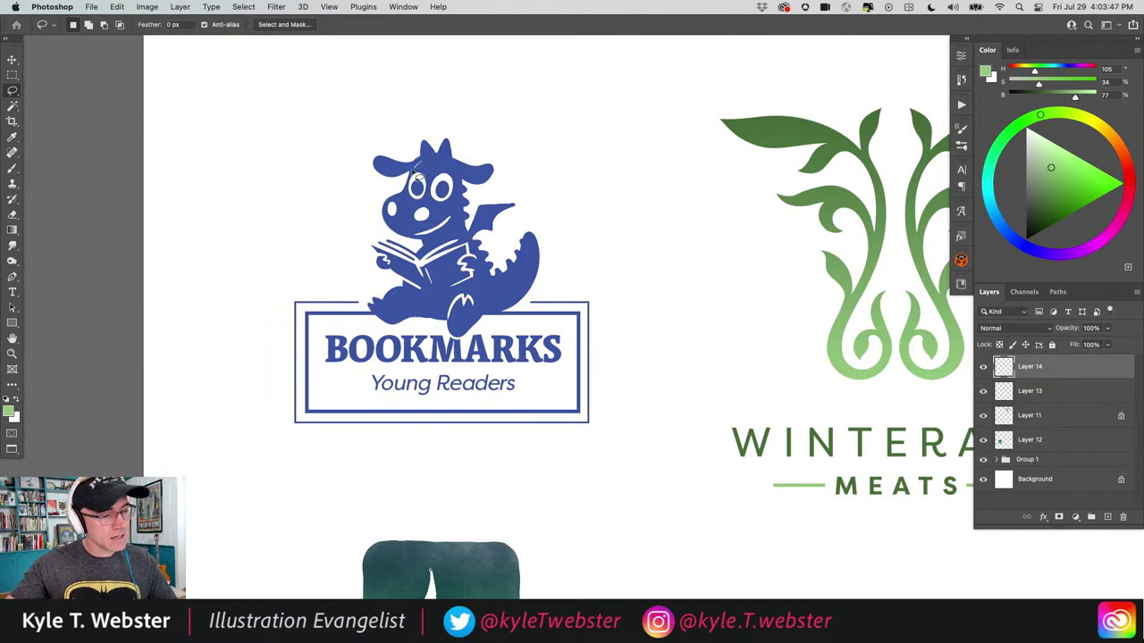
mouse_move(420, 175)
left_mouse_down()
mouse_move(393, 213)
mouse_move(393, 234)
mouse_move(417, 243)
mouse_move(464, 225)
mouse_move(460, 183)
mouse_move(438, 168)
left_mouse_up()
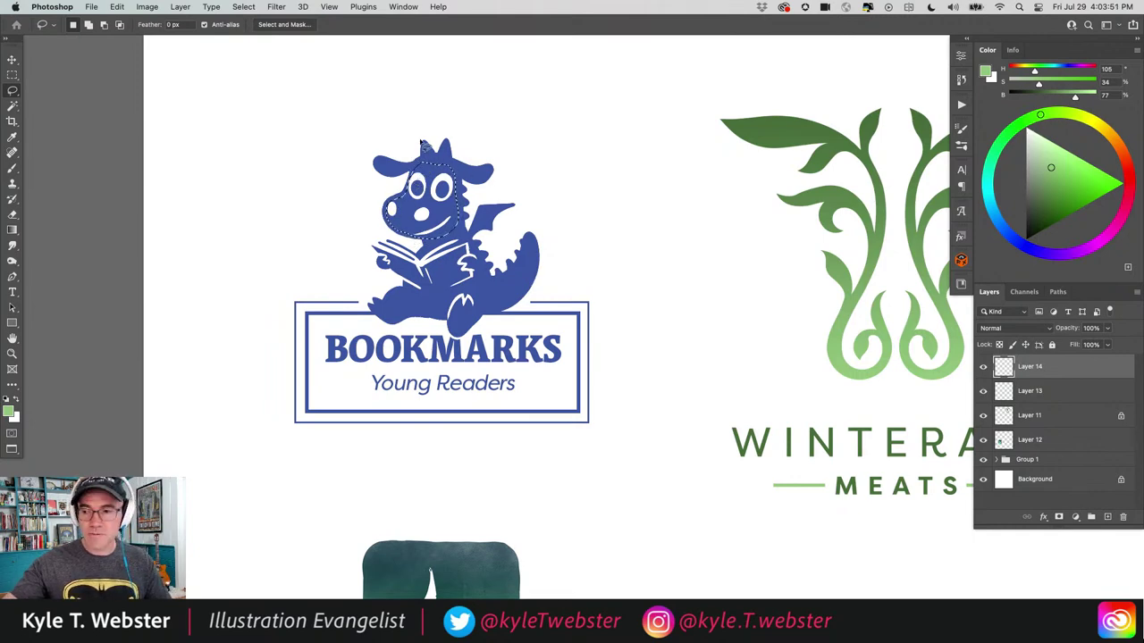
key("i")
left_click(430, 157)
key("alt+BackSpace")
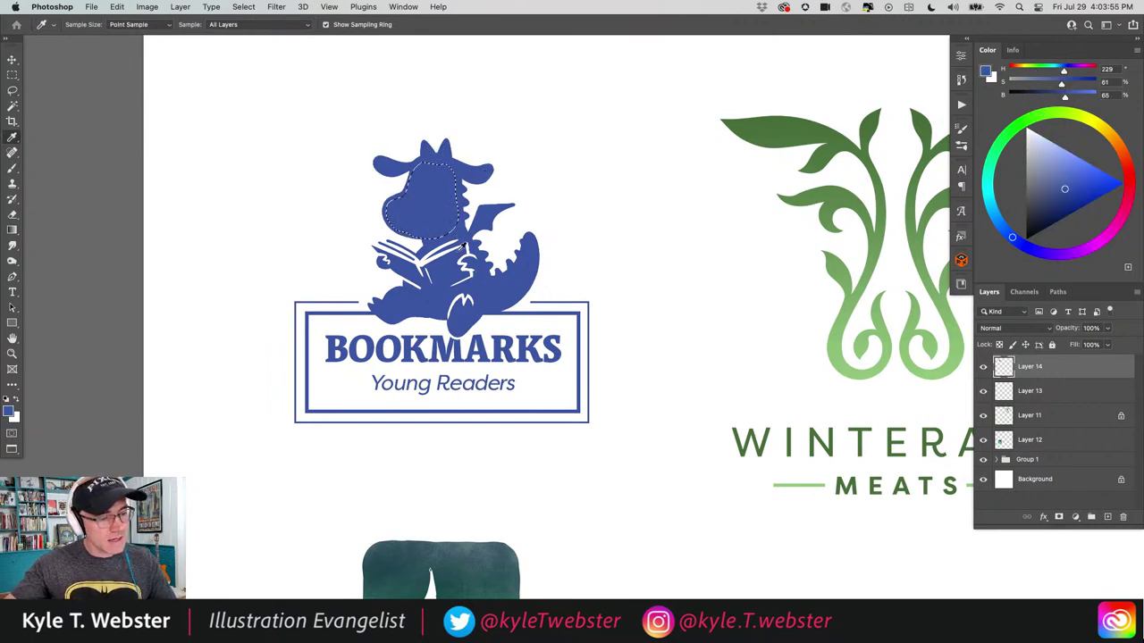
left_click(451, 231)
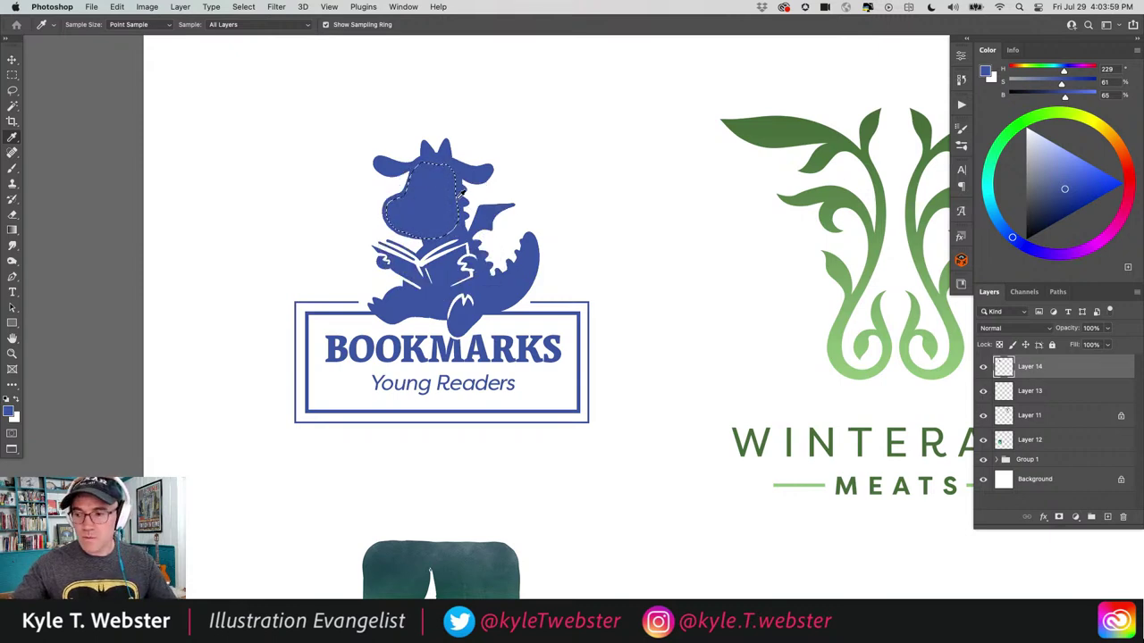
key("l")
key("super+d")
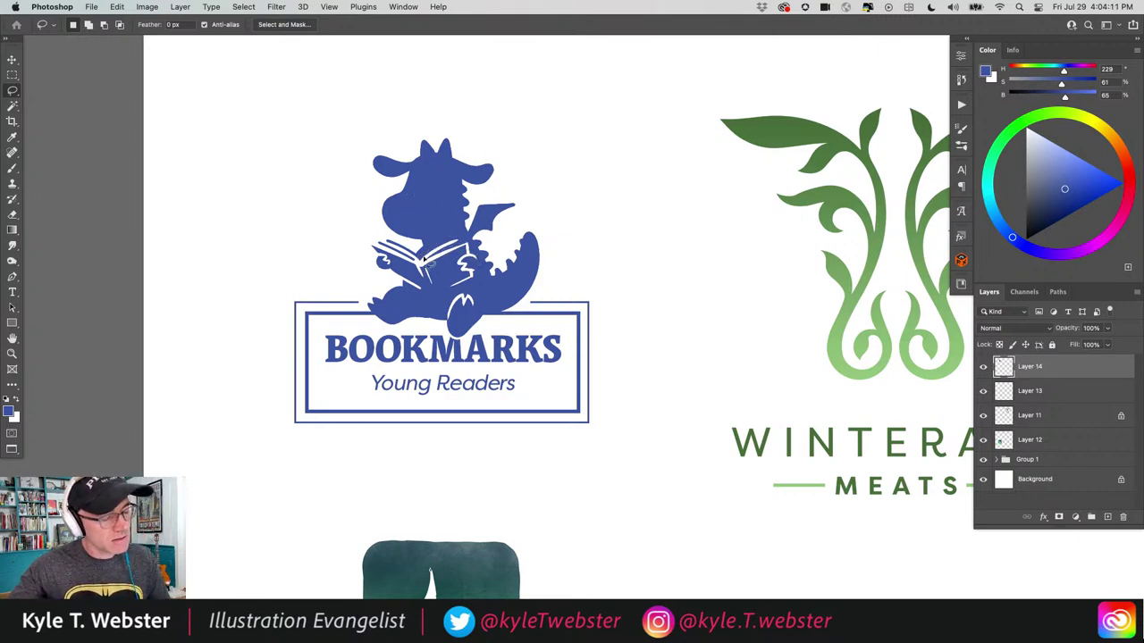
Lasso the dragon's open book and fill it with the same solid blue.
mouse_move(446, 313)
left_mouse_down()
mouse_move(456, 329)
mouse_move(483, 290)
mouse_move(447, 309)
left_mouse_up()
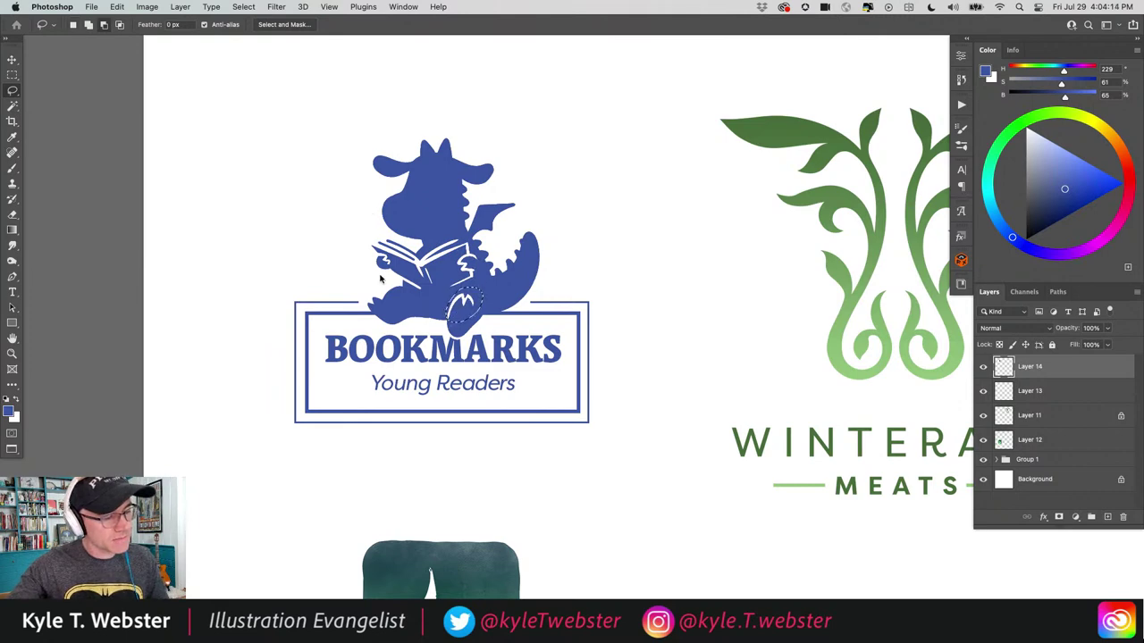
left_click(452, 237)
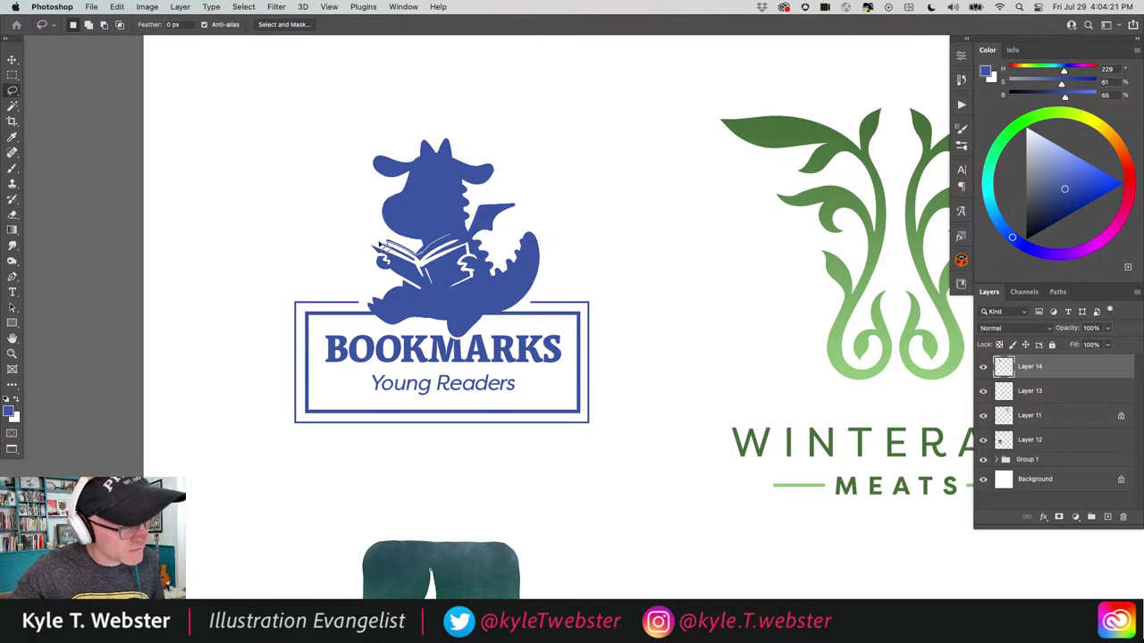
mouse_move(382, 259)
left_mouse_down()
mouse_move(419, 286)
mouse_move(403, 279)
mouse_move(408, 295)
mouse_move(438, 304)
mouse_move(468, 292)
mouse_move(480, 257)
mouse_move(449, 223)
left_mouse_up()
key("alt+BackSpace")
key("super+d")
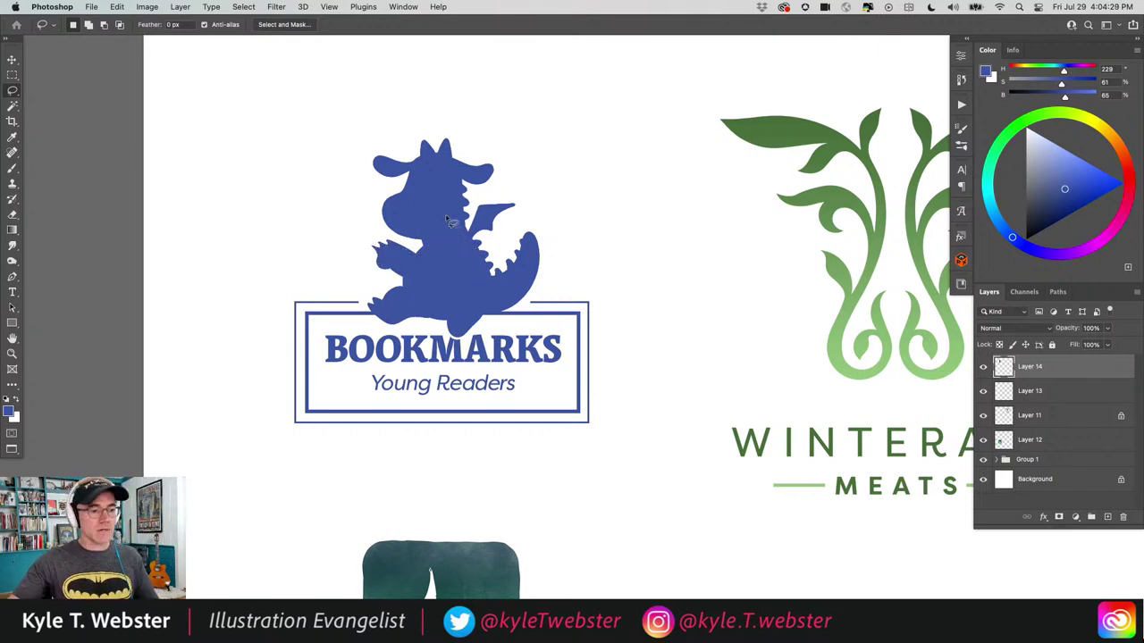
scroll(379, 344, "down", 3)
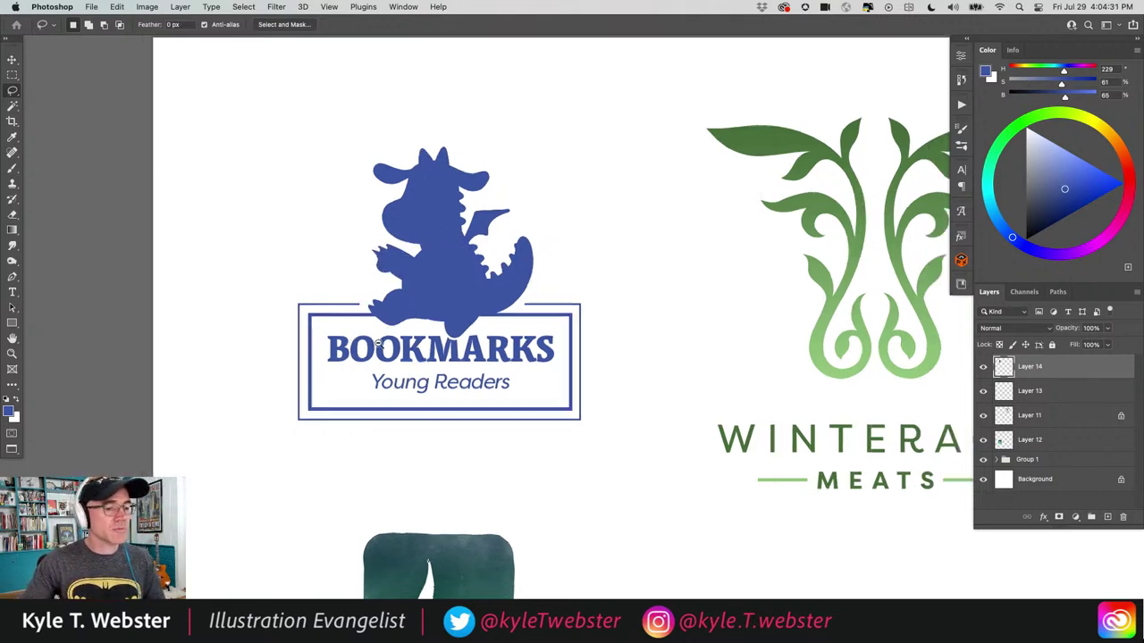
scroll(383, 336, "up", 3)
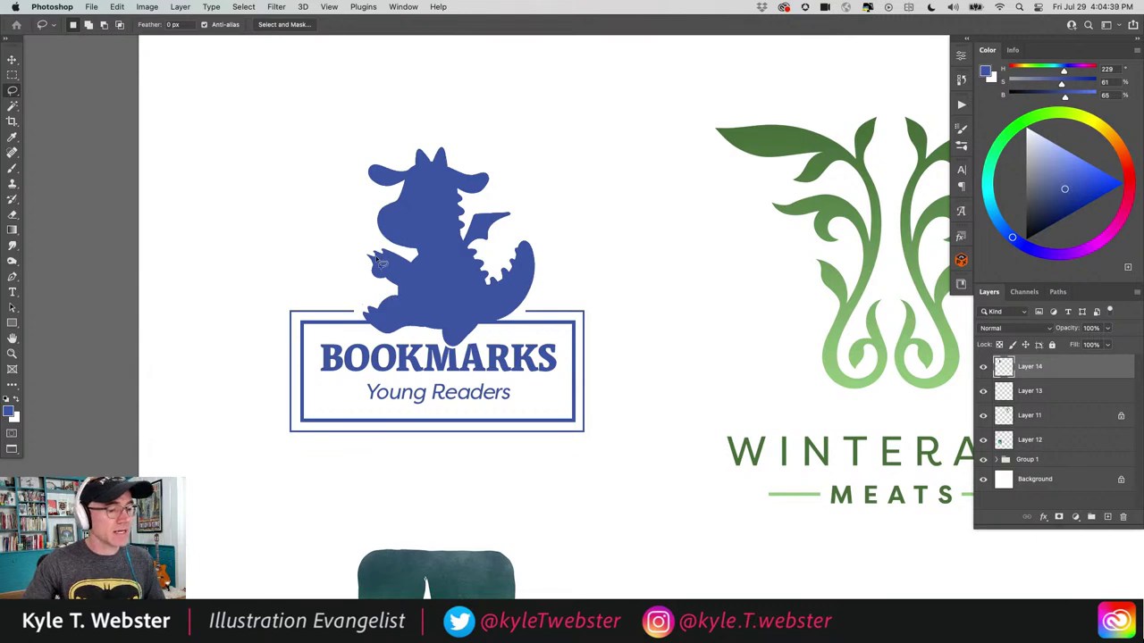
key("super+minus")
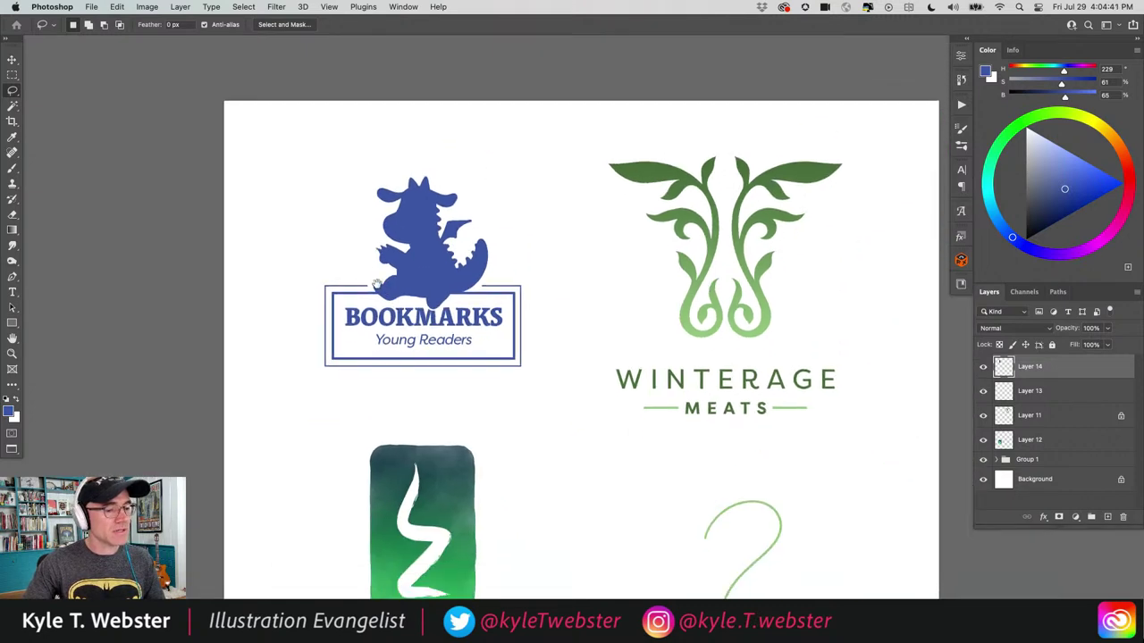
Toggle Layer 14 off and on to compare, leaving the blue silhouette hidden.
scroll(376, 284, "down", 1)
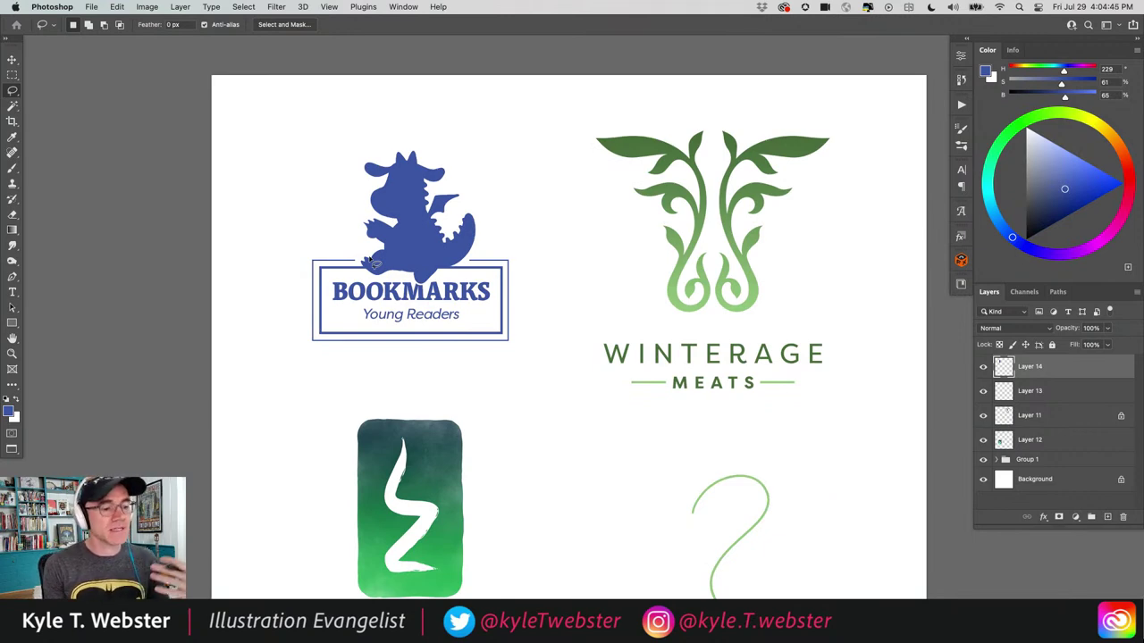
left_click(983, 367)
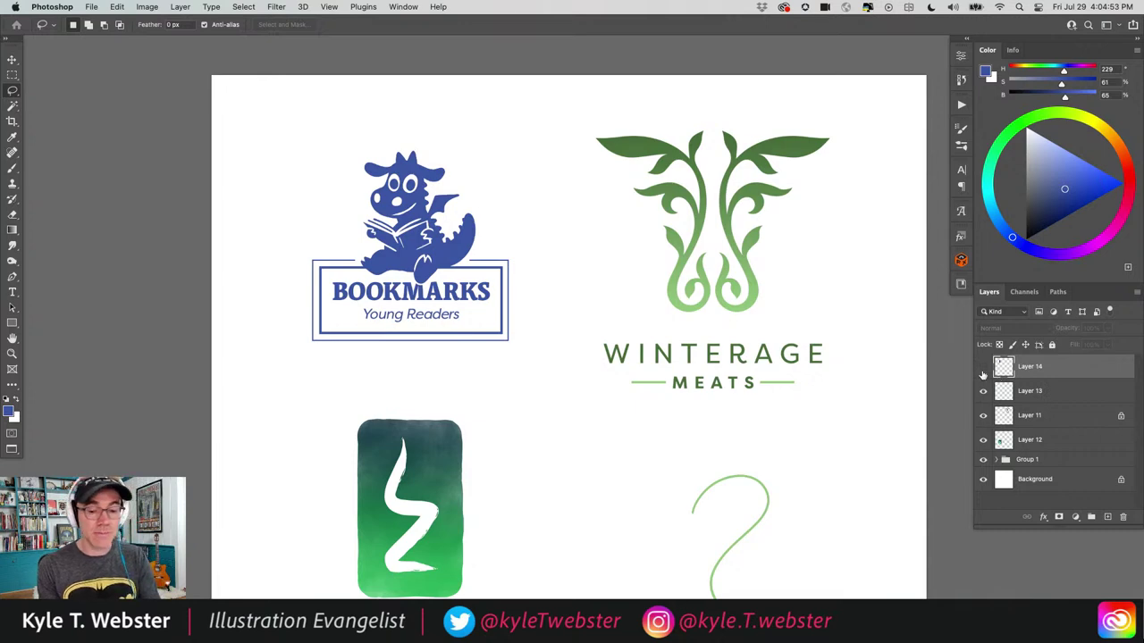
left_click(984, 369)
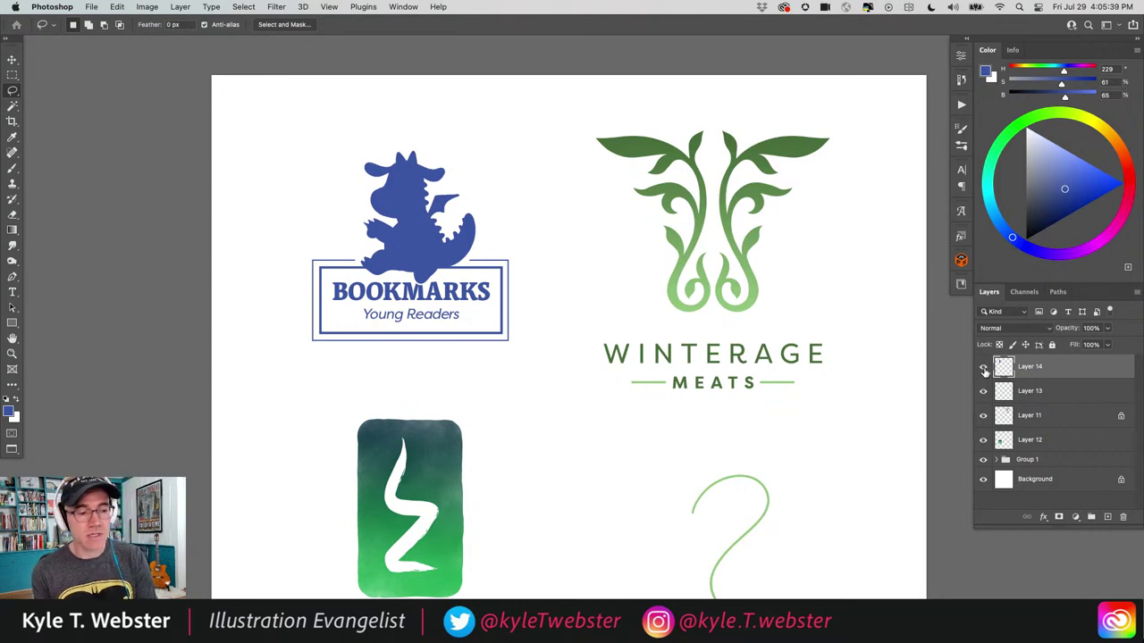
left_click(983, 367)
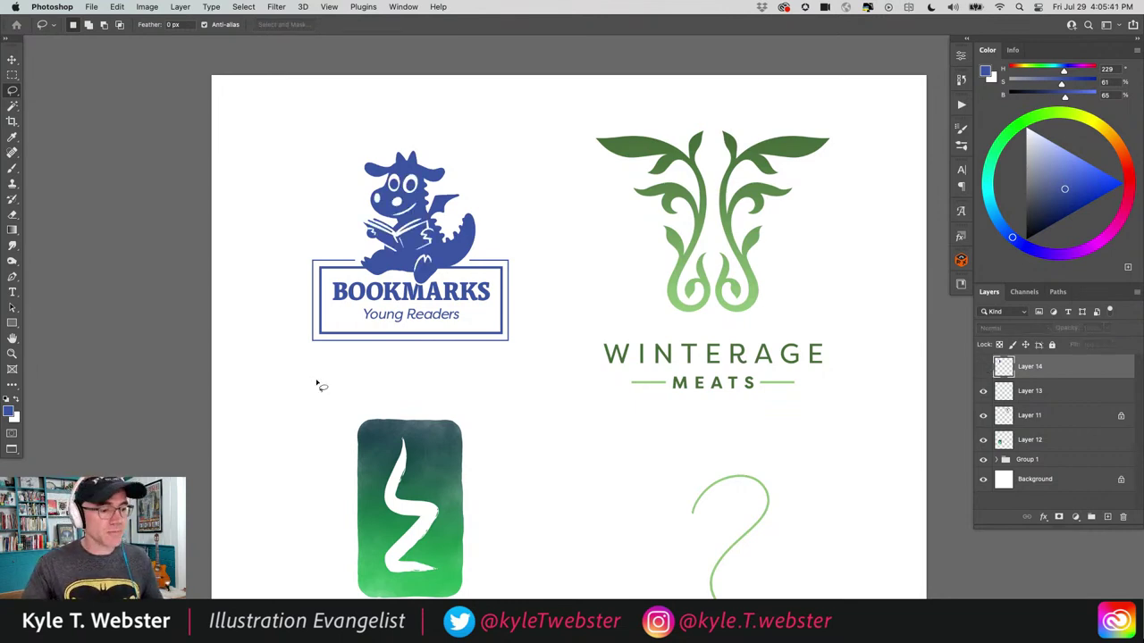
left_click_drag(316, 384, 330, 340)
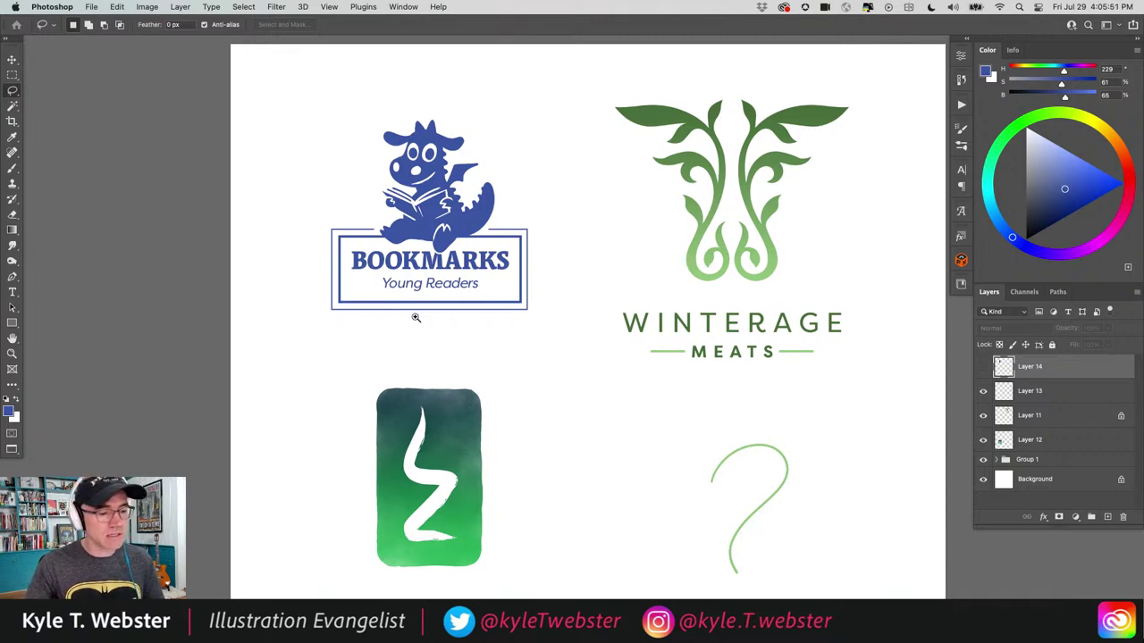
Expand Group 1, load Layer 10 as a selection, and inspect the BOOKMARKS lettering up close.
scroll(416, 318, "up", 2)
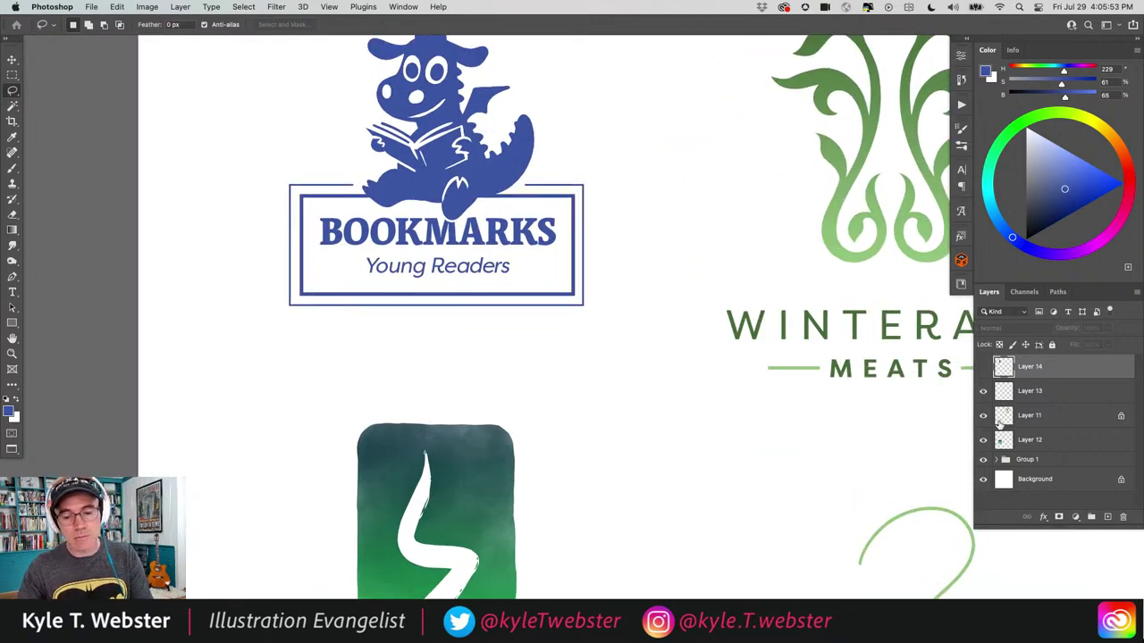
left_click(997, 459)
scroll(1112, 420, "down", 5)
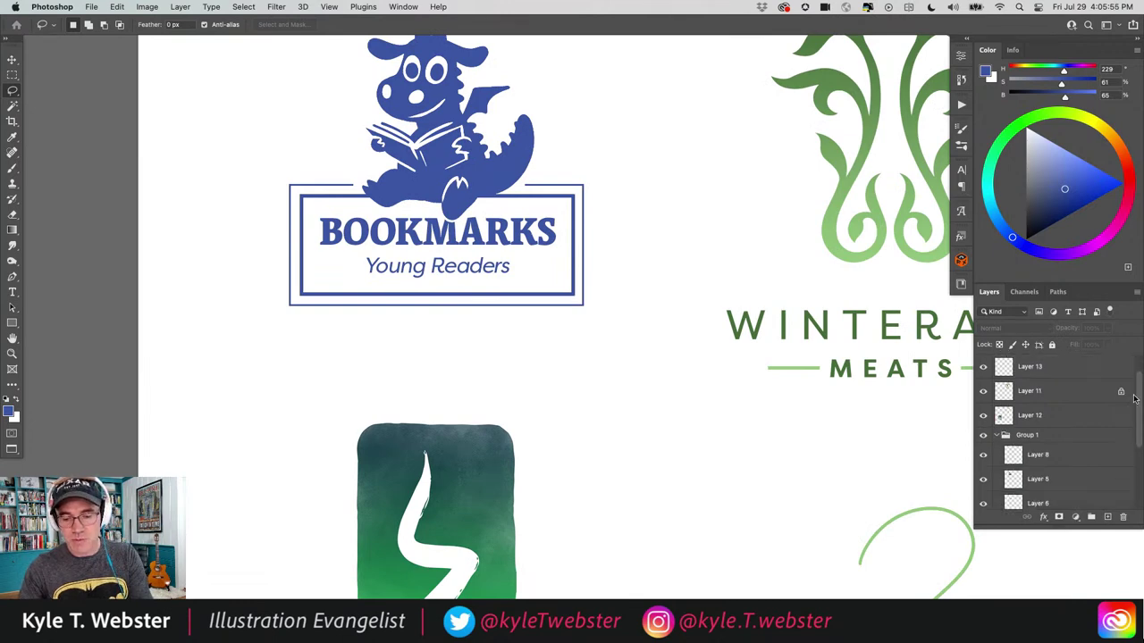
scroll(1118, 444, "down", 1)
left_click(1014, 429)
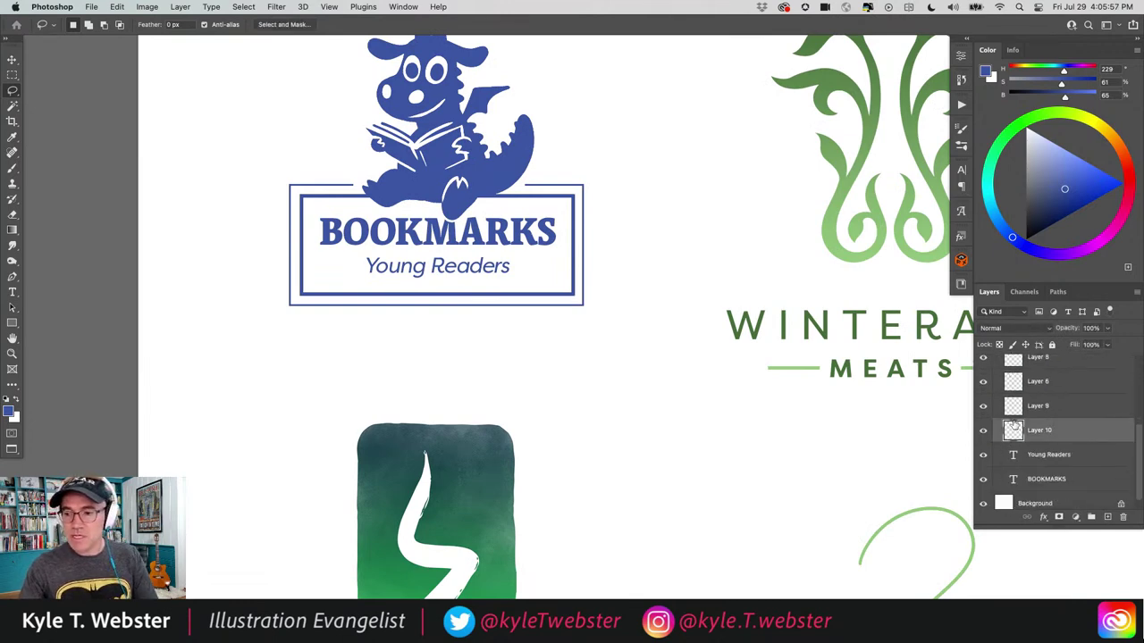
left_click(1015, 429, "super")
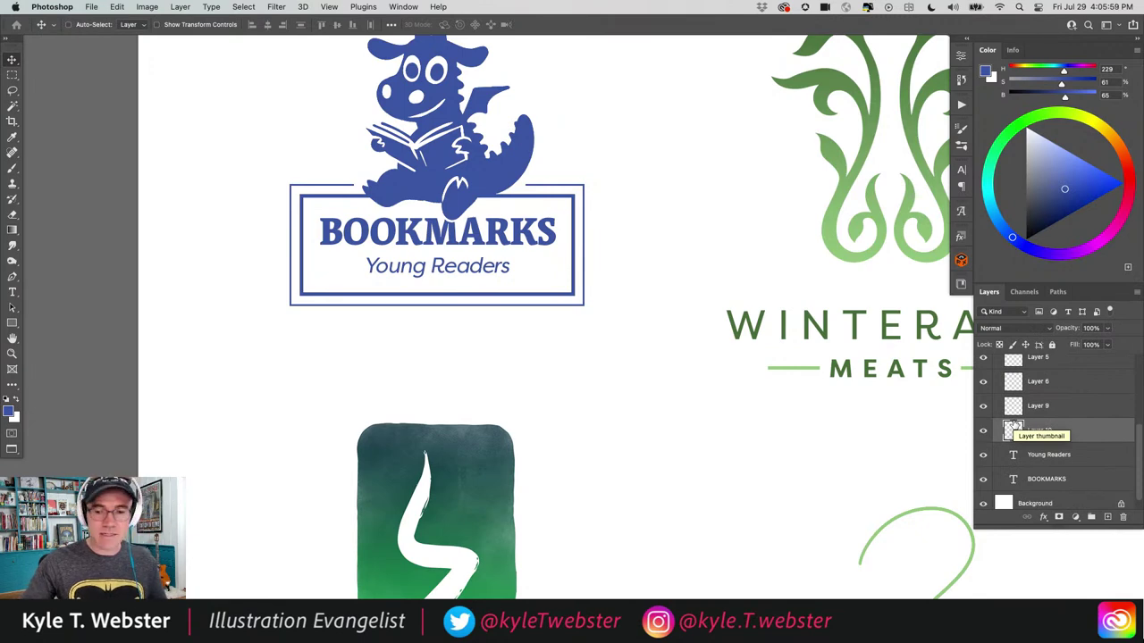
scroll(364, 239, "up", 2)
left_click_drag(353, 228, 326, 310)
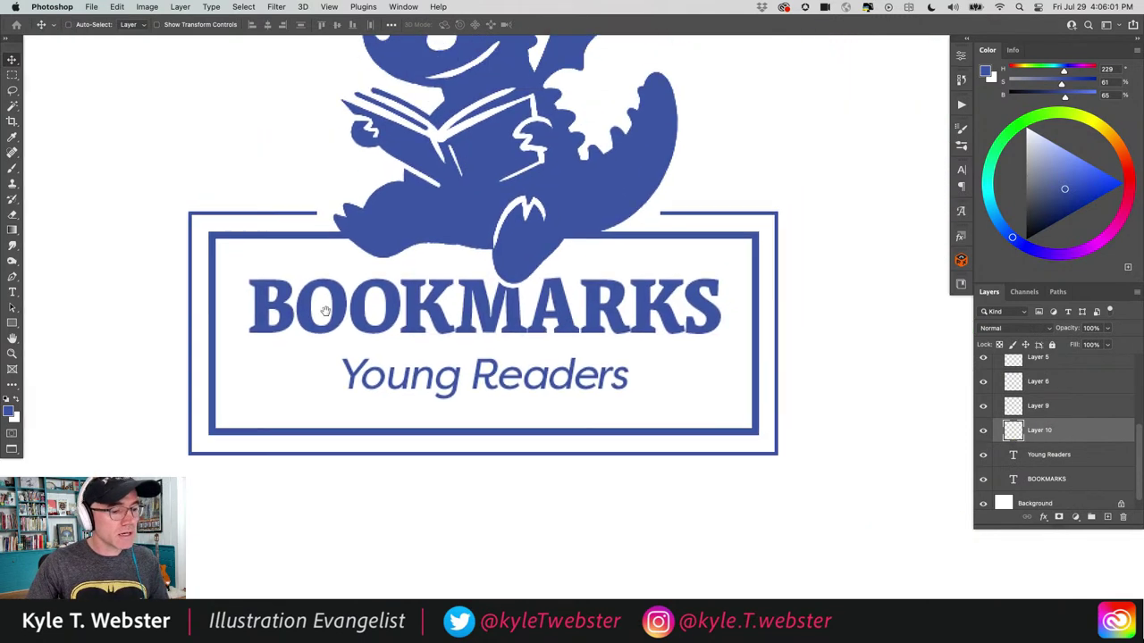
key("super")
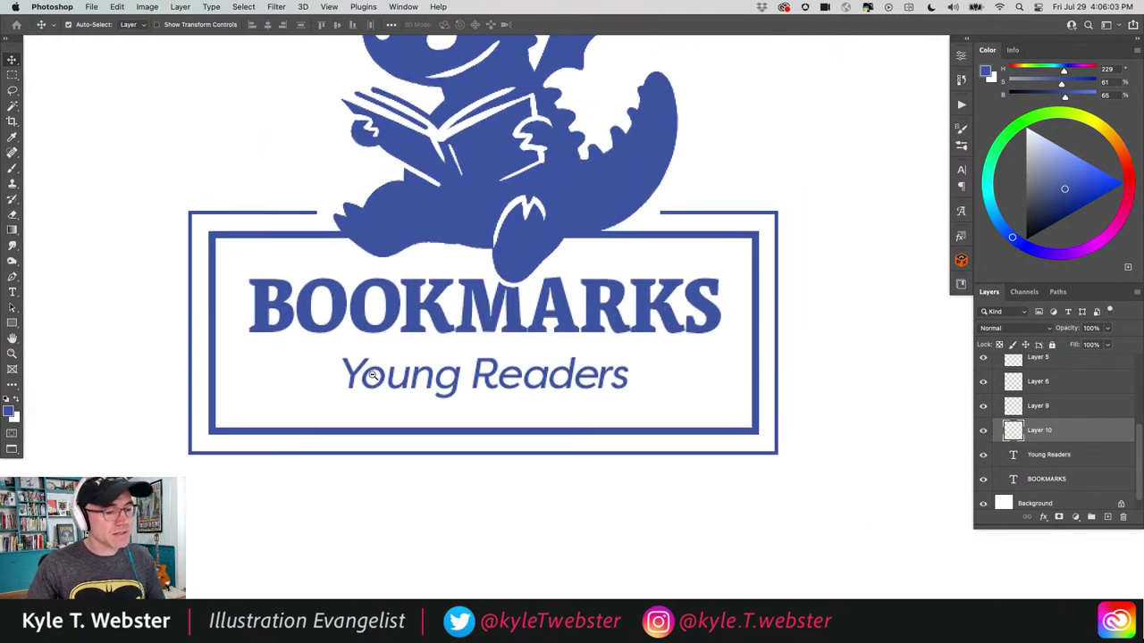
scroll(372, 376, "down", 2)
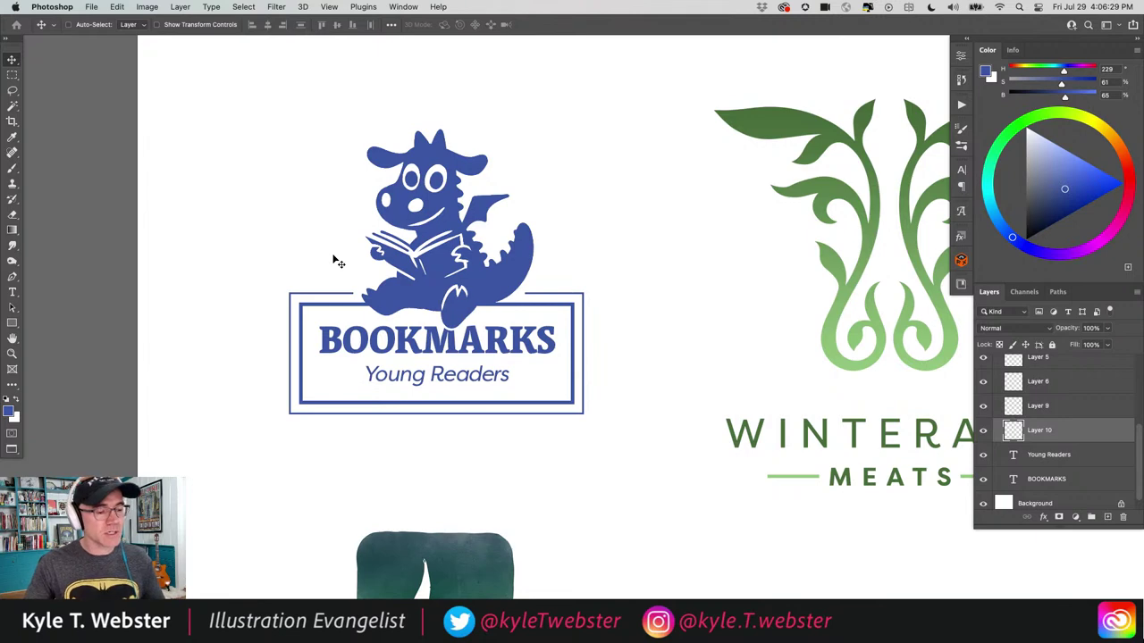
left_click(357, 372, "alt+super")
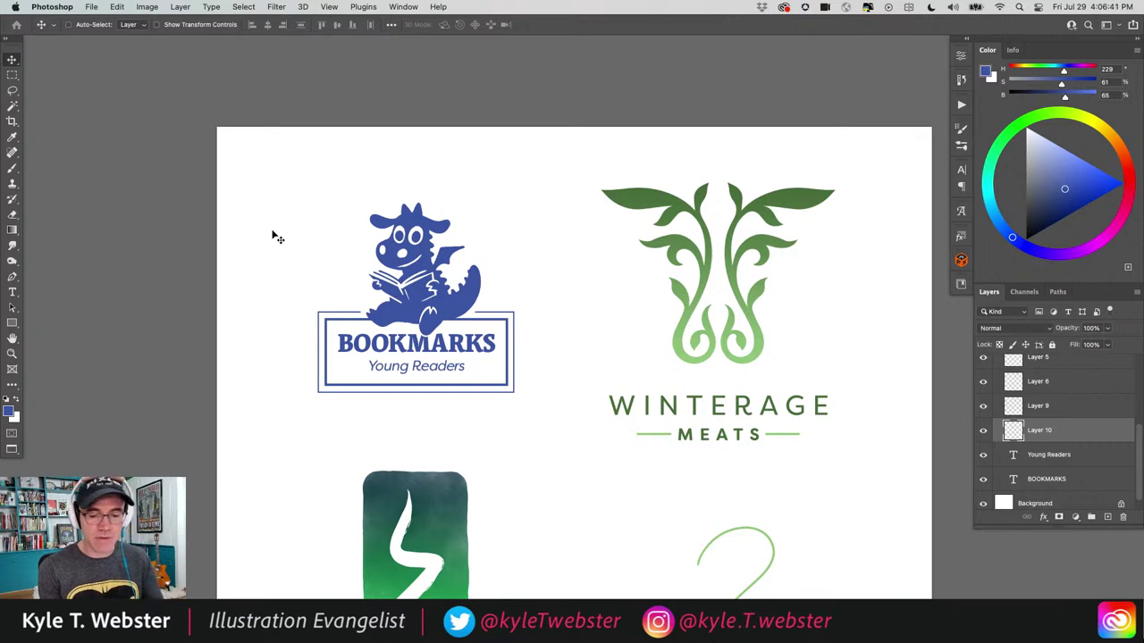
Hide Layer 10 to remove the BOOKMARKS badge border, then review the logo sheet.
left_click(983, 429)
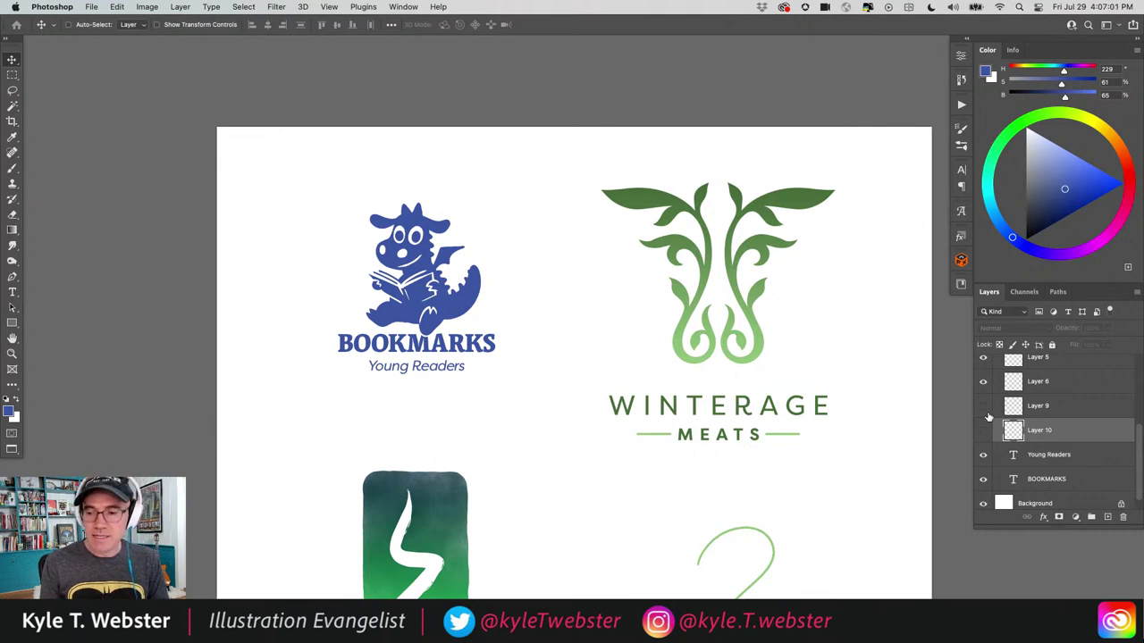
left_click_drag(350, 383, 298, 349)
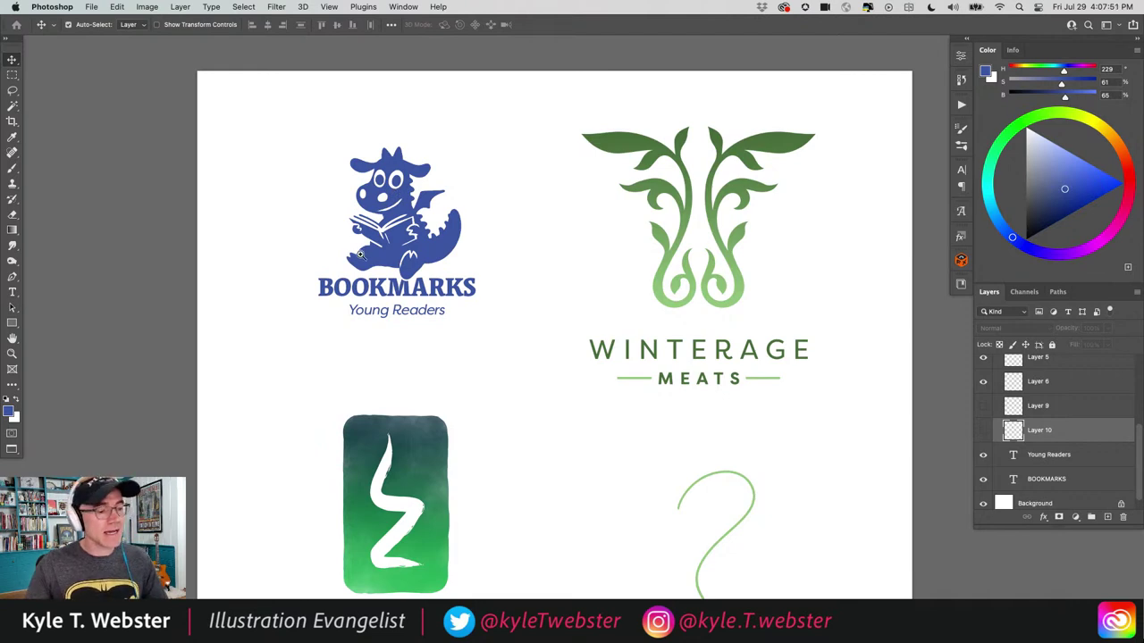
key("super+plus")
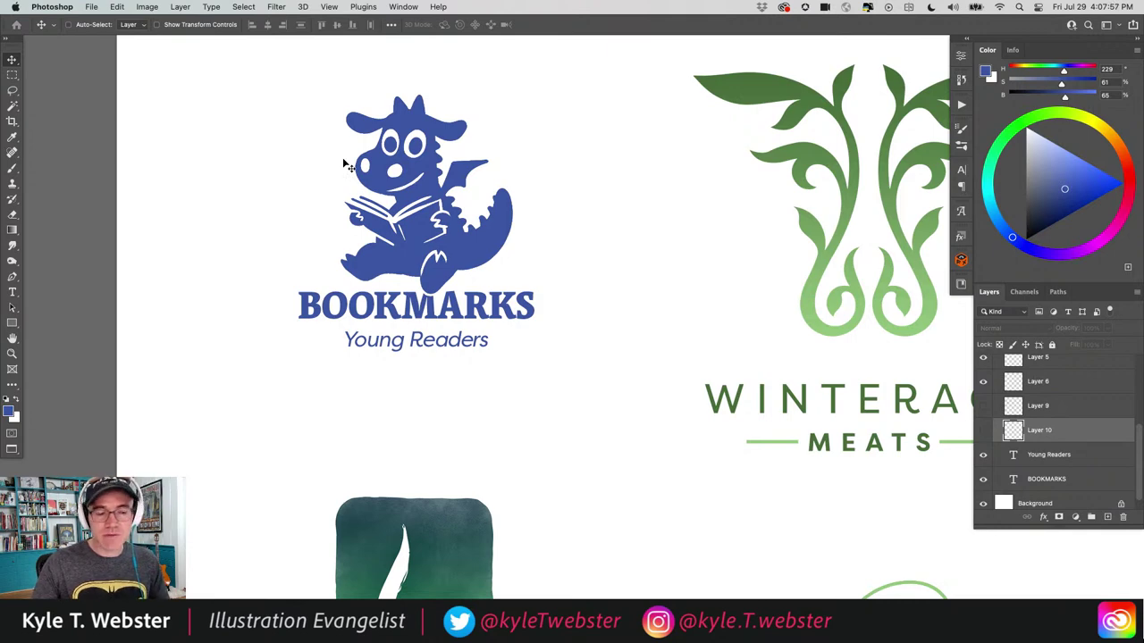
key("super+minus")
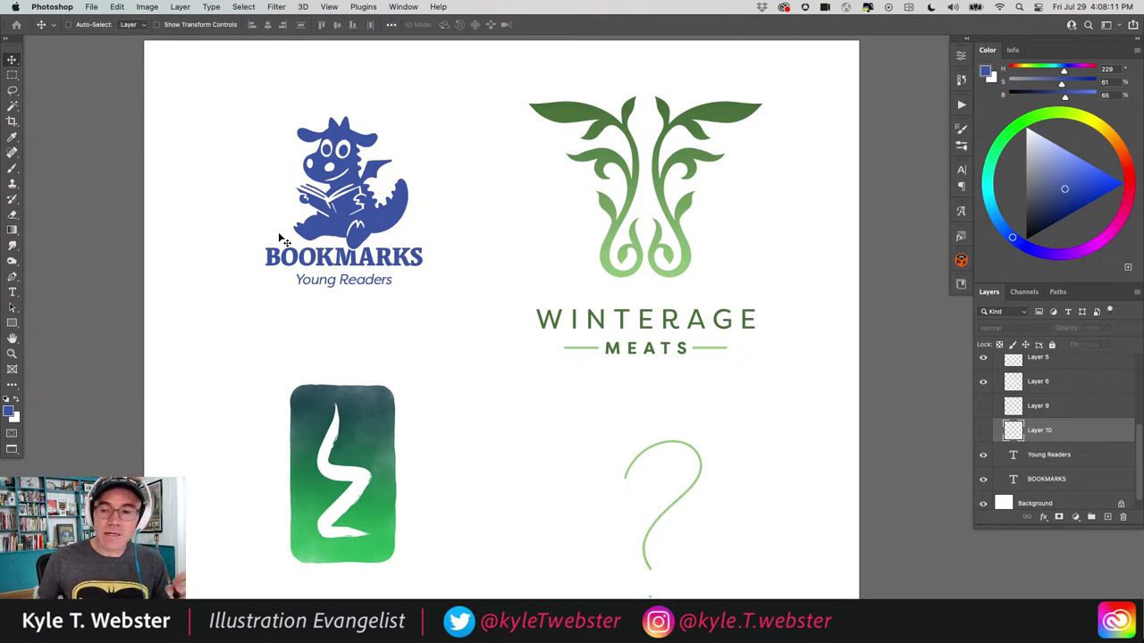
scroll(483, 272, "right", 3)
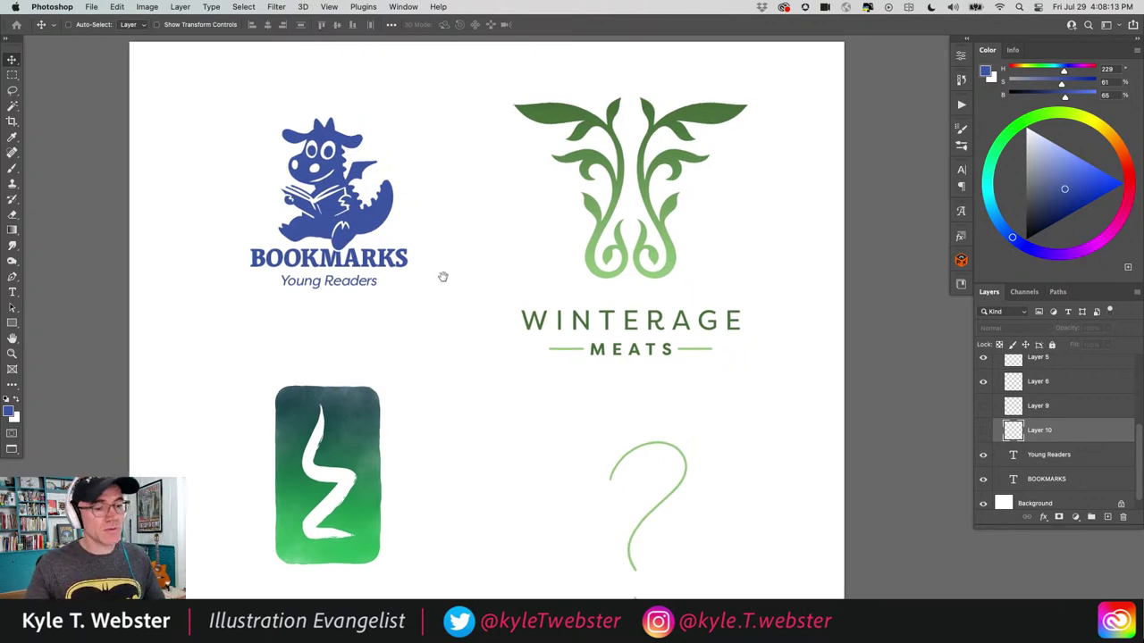
scroll(480, 255, "up", 2)
scroll(480, 255, "right", 2)
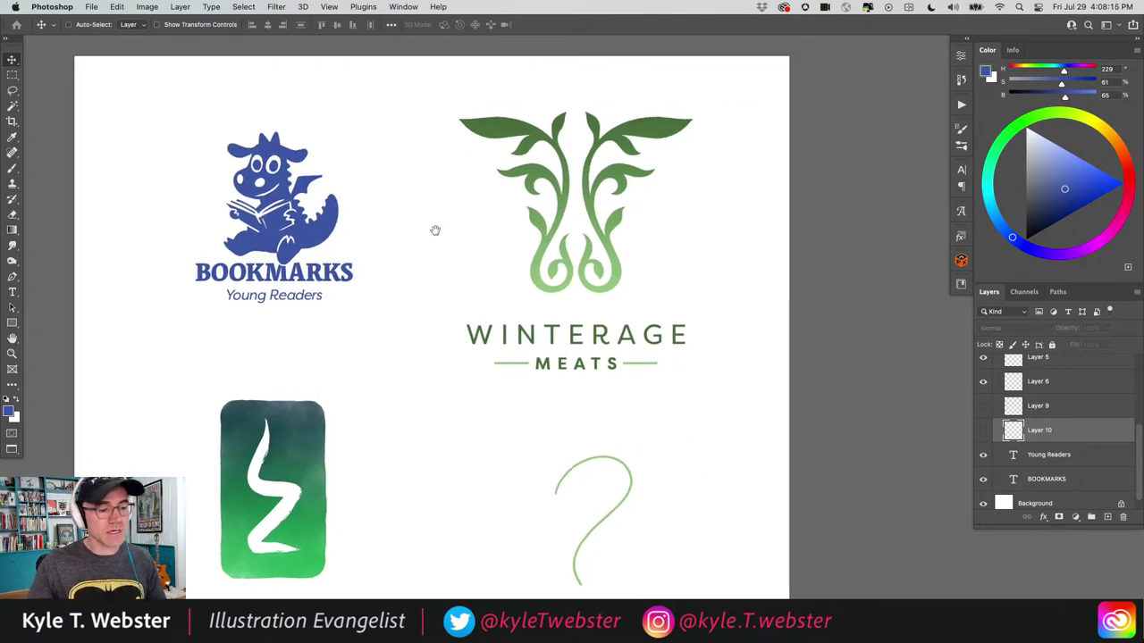
scroll(442, 298, "up", 2)
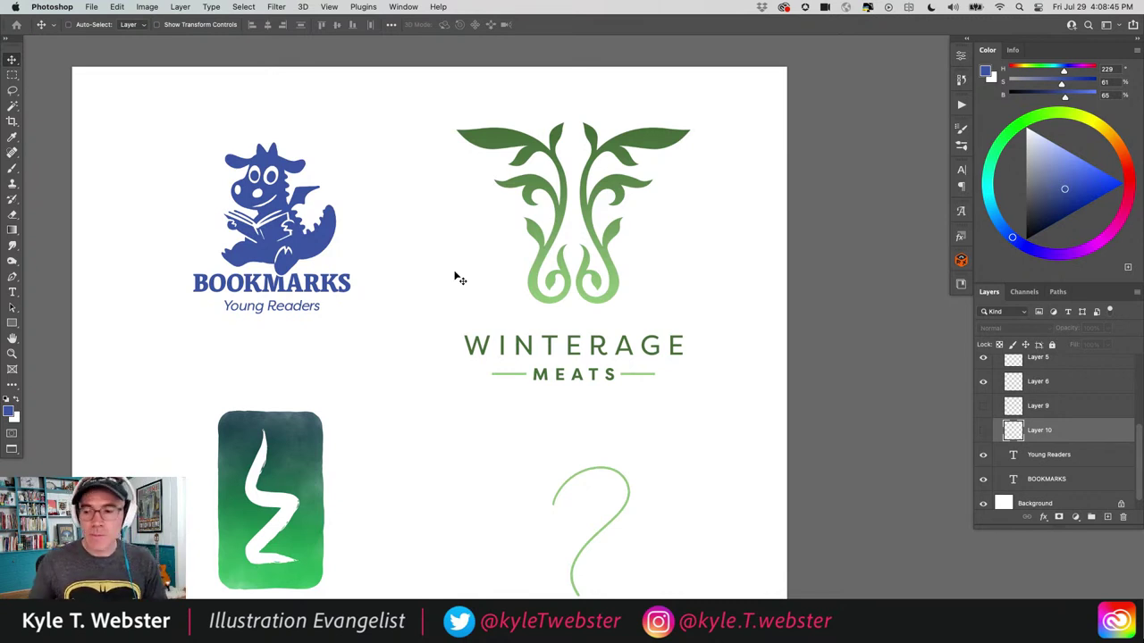
Switch to the head sketch document, zoom in, and add a blank layer with the Brush ready.
key("ctrl+Tab")
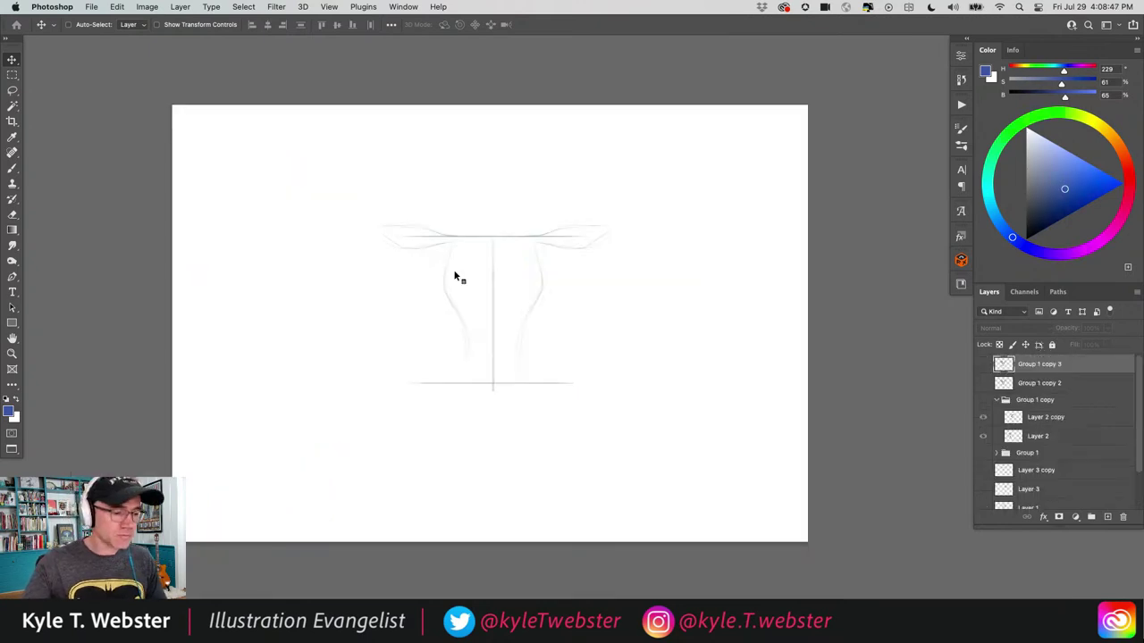
key("ctrl+plus")
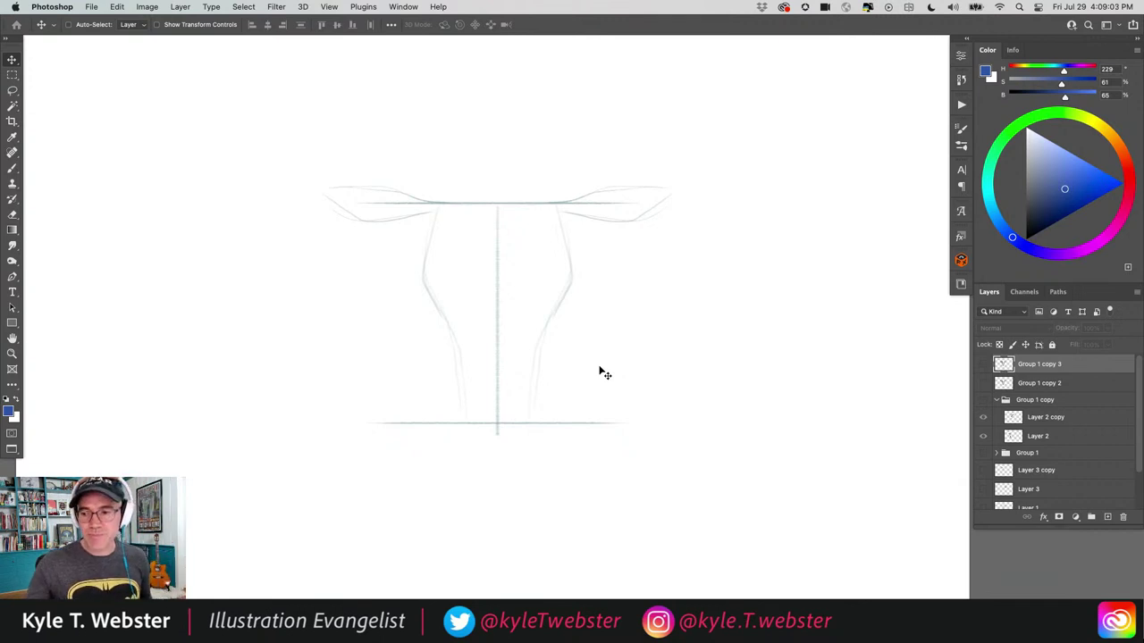
key("b")
left_click_drag(396, 358, 398, 301)
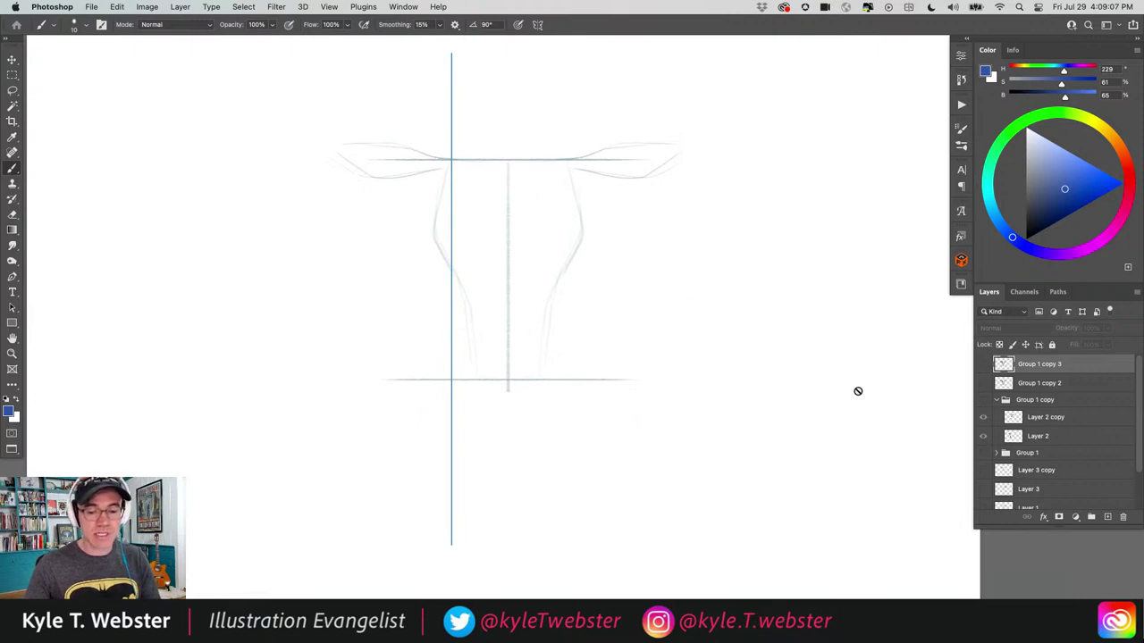
left_click(1108, 516)
scroll(876, 401, "right", 5)
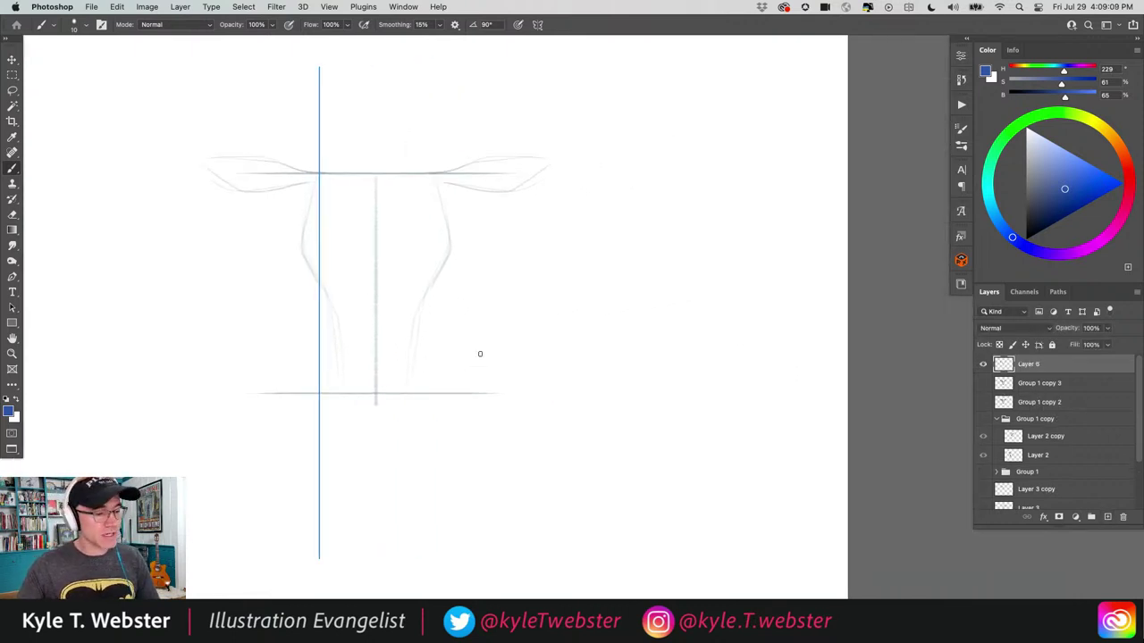
Paint mirrored blue leaf, curl and arc strokes either side of the head sketch, then disable symmetry.
mouse_move(662, 417)
left_mouse_down()
mouse_move(690, 244)
mouse_move(677, 230)
mouse_move(652, 345)
mouse_move(664, 418)
left_mouse_up()
mouse_move(659, 338)
left_mouse_down()
mouse_move(631, 289)
mouse_move(656, 246)
mouse_move(645, 277)
left_mouse_up()
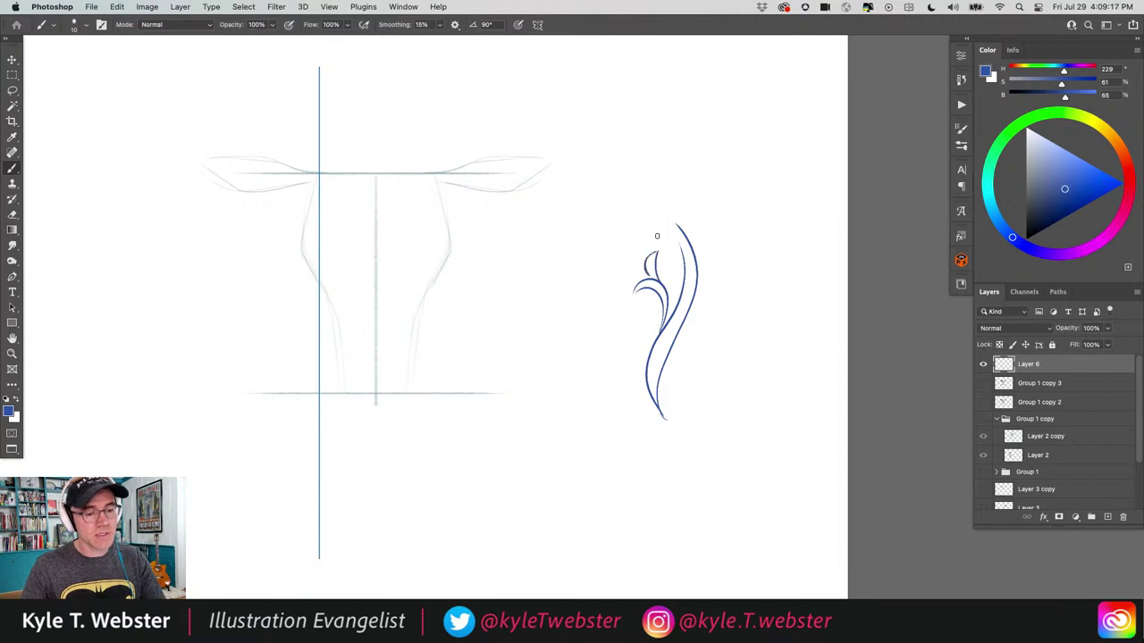
mouse_move(664, 367)
left_mouse_down()
mouse_move(722, 325)
mouse_move(661, 377)
left_mouse_up()
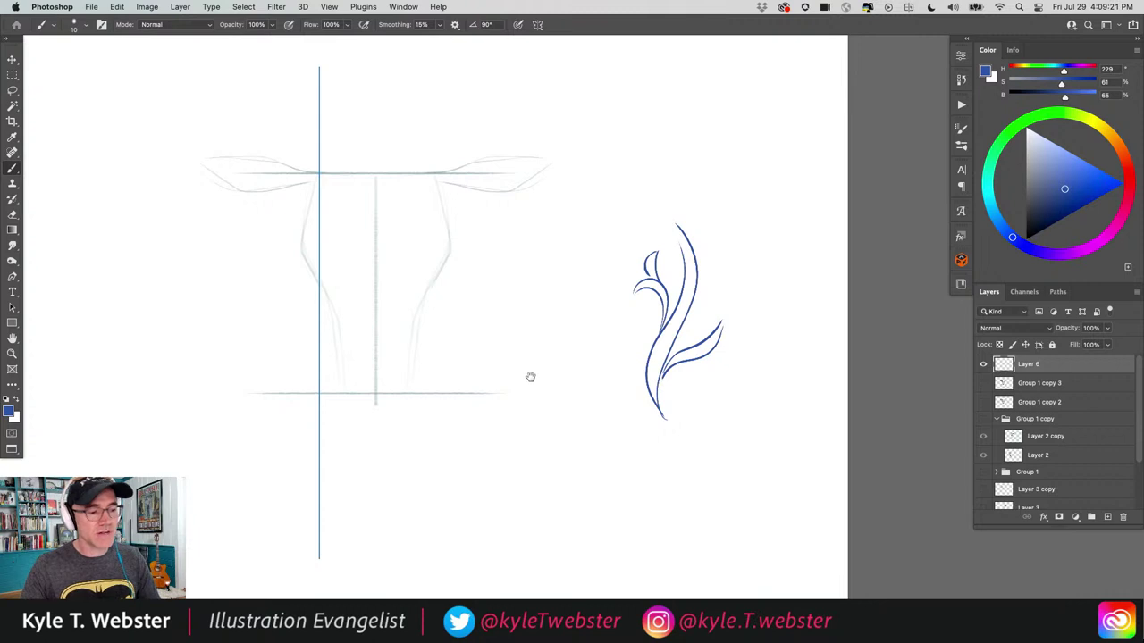
scroll(529, 379, "left", 5)
scroll(393, 265, "left", 6)
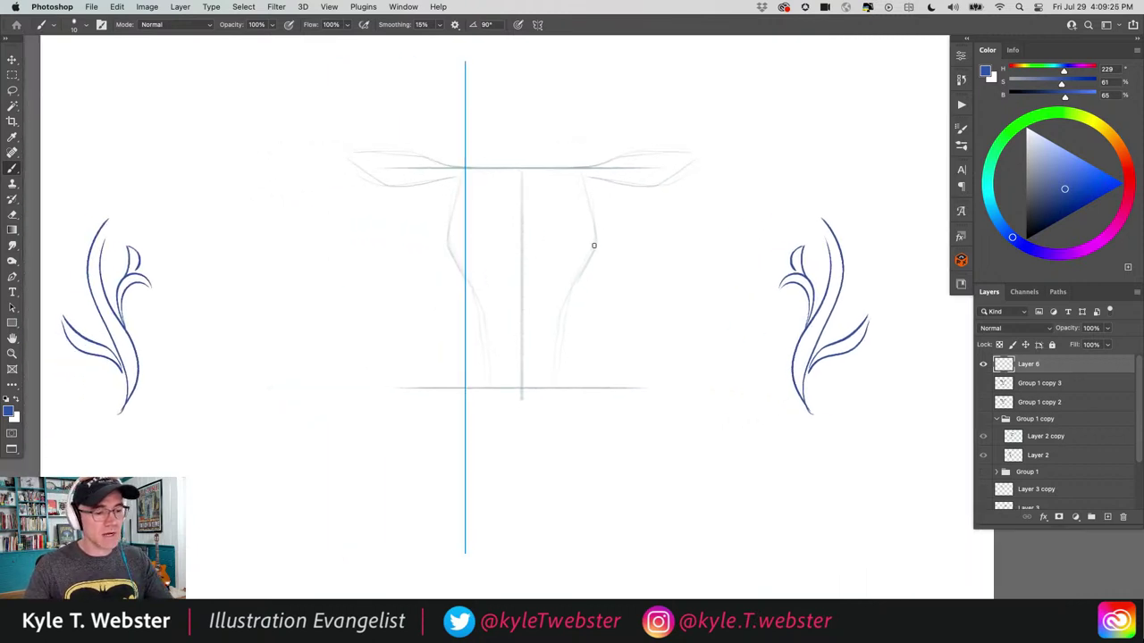
mouse_move(593, 245)
left_mouse_down()
mouse_move(558, 245)
mouse_move(534, 312)
mouse_move(535, 349)
mouse_move(547, 280)
mouse_move(597, 258)
mouse_move(575, 255)
mouse_move(581, 269)
mouse_move(591, 261)
mouse_move(564, 280)
mouse_move(579, 290)
mouse_move(586, 240)
mouse_move(548, 250)
mouse_move(579, 184)
left_mouse_up()
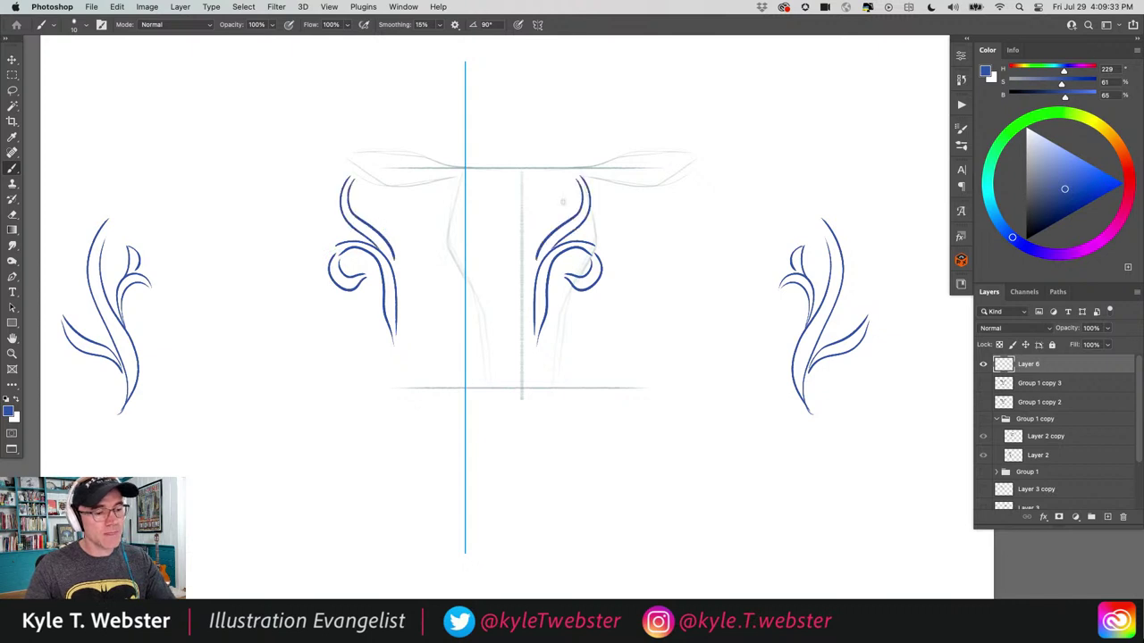
mouse_move(574, 231)
left_mouse_down()
mouse_move(597, 206)
mouse_move(585, 179)
mouse_move(684, 158)
mouse_move(585, 166)
left_mouse_up()
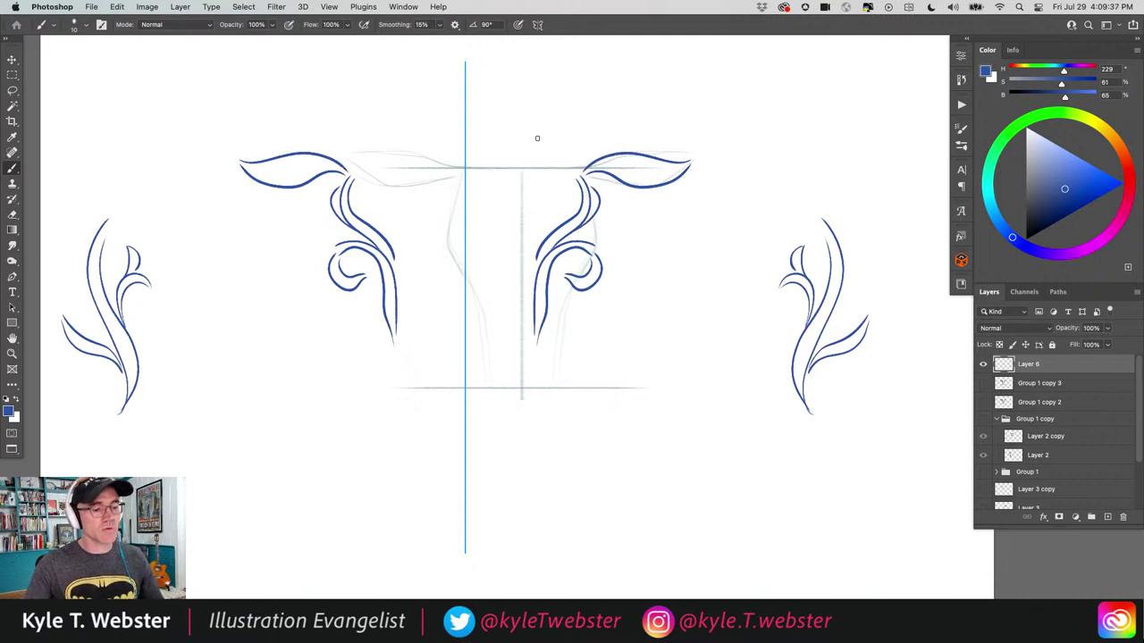
left_click(537, 25)
left_click(552, 31)
Lasso and delete the left leaf and curl strokes.
key("l")
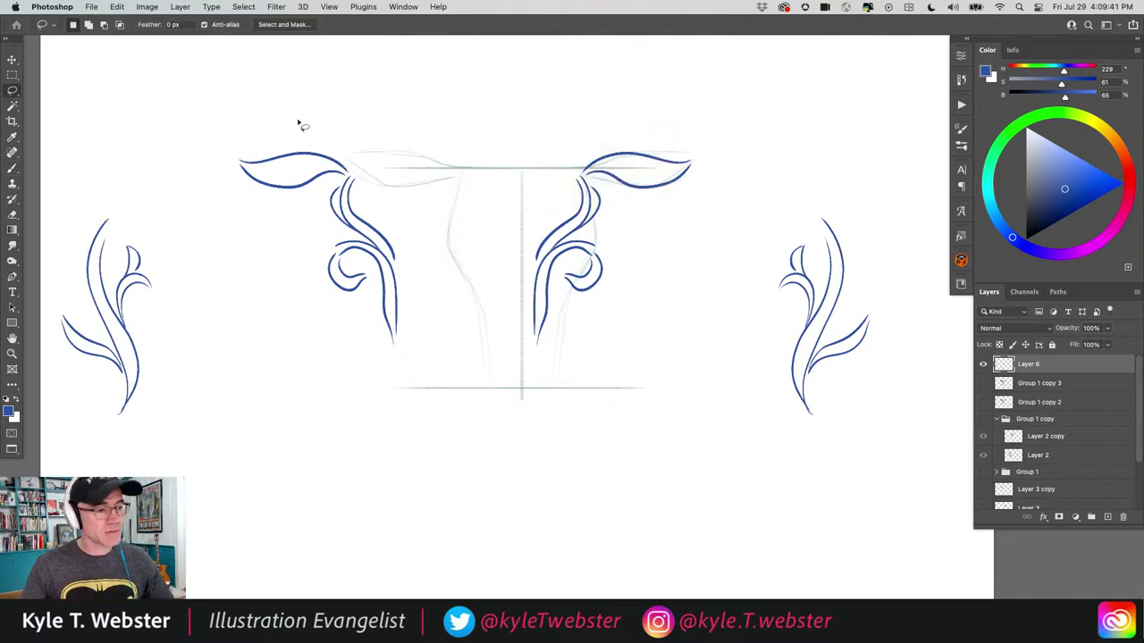
mouse_move(299, 117)
left_mouse_down()
mouse_move(235, 290)
mouse_move(402, 353)
mouse_move(299, 113)
left_mouse_up()
key("Delete")
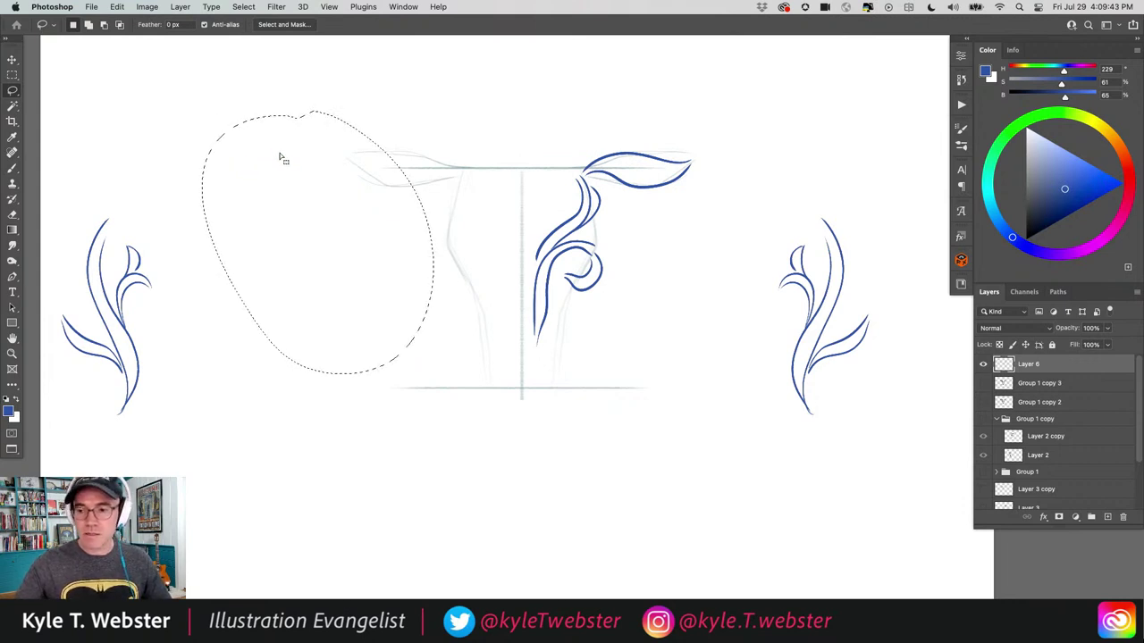
key("b")
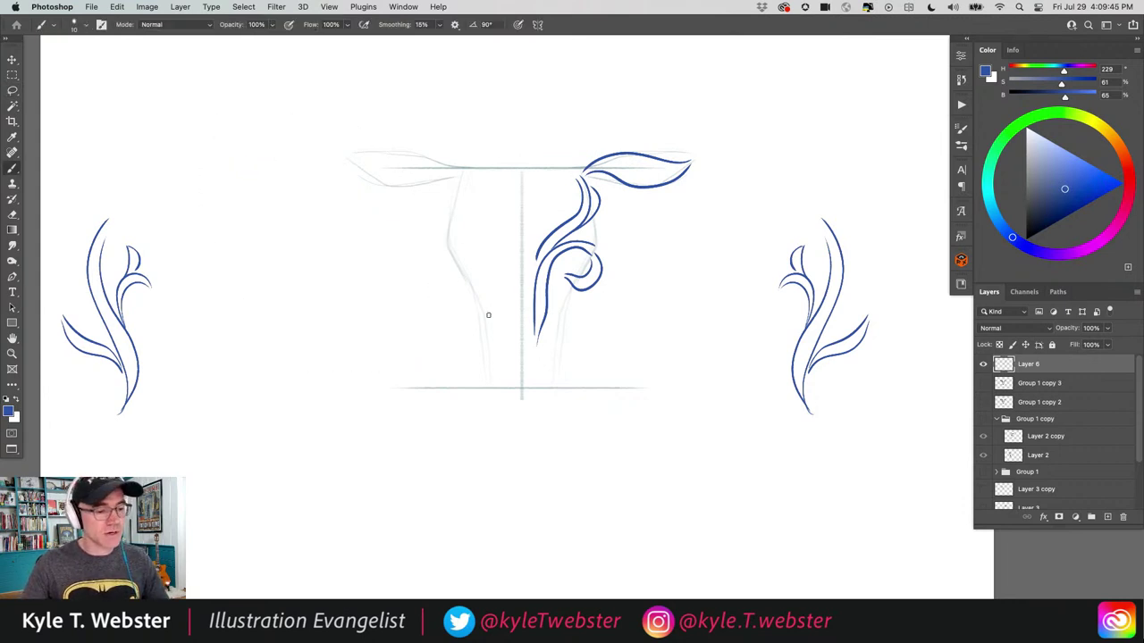
Hide the blue linework layer and enlarge the Layers panel to show down to Background.
key("super+minus")
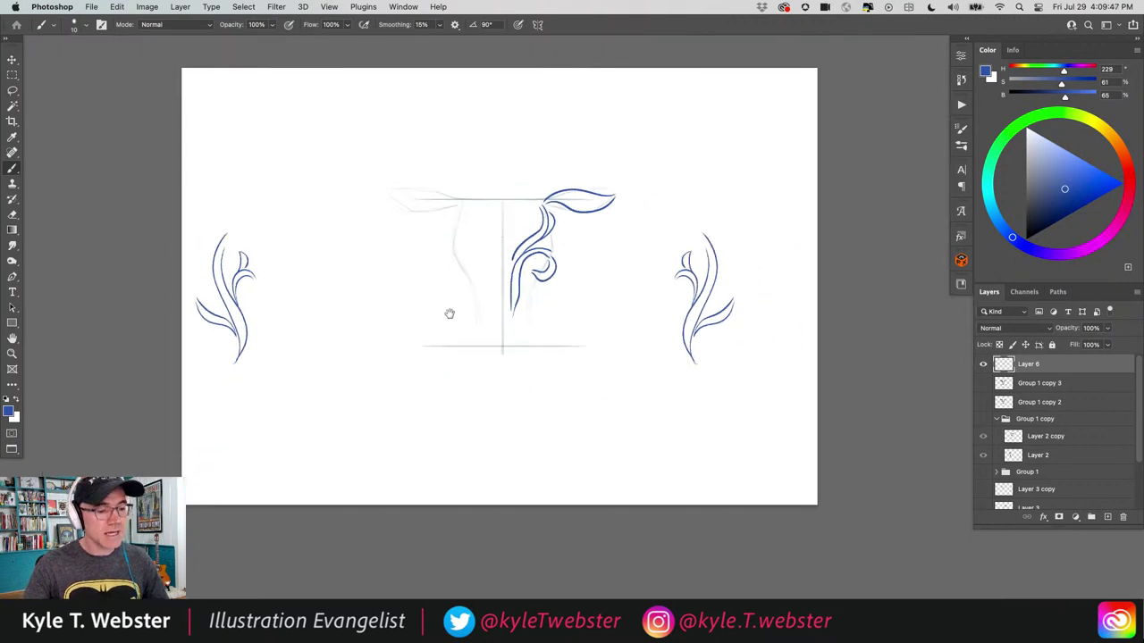
left_click(983, 363)
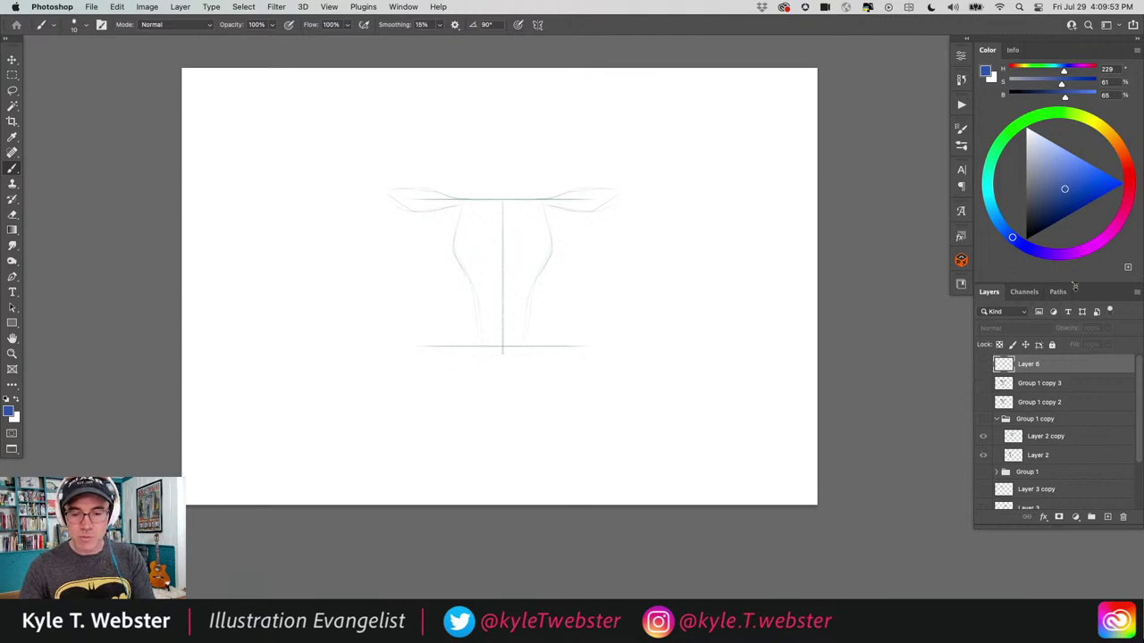
left_click_drag(1075, 286, 1055, 225)
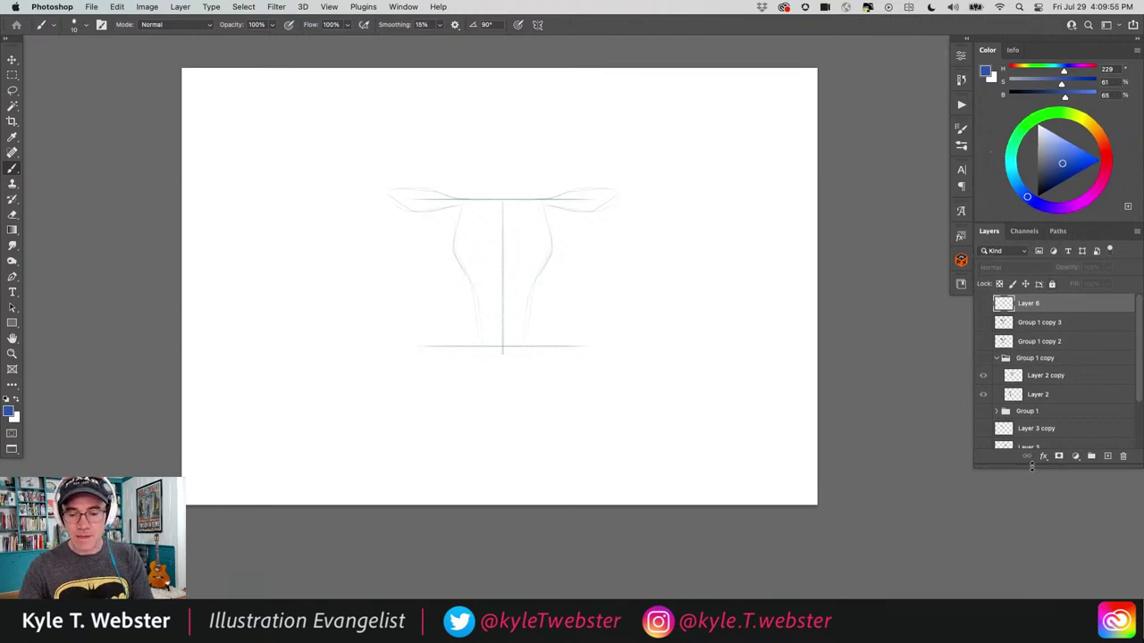
left_click_drag(1031, 466, 1024, 595)
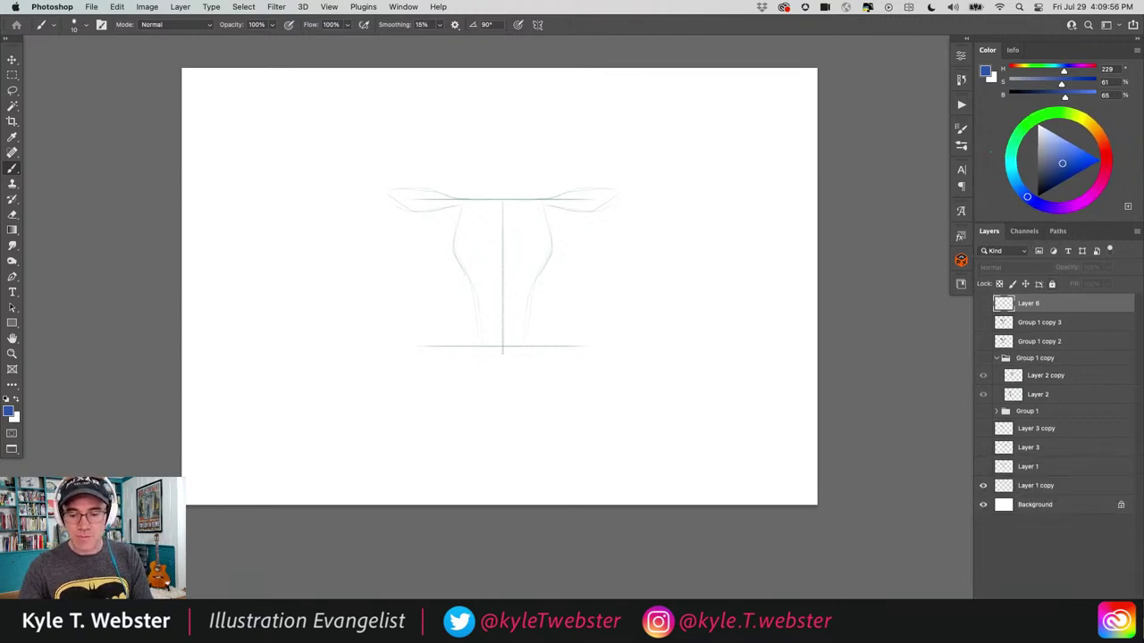
Compare layer visibility, leaving the floral ornament shown and Layer 3 and Layer 3 copy hidden.
left_click(983, 468)
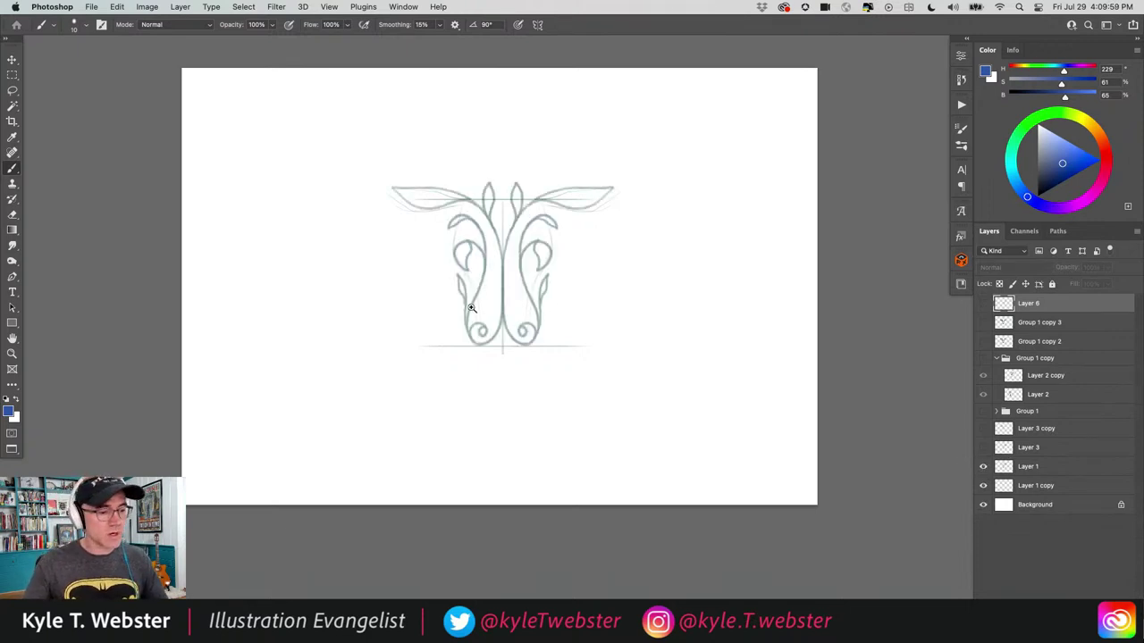
scroll(472, 309, "up", 3)
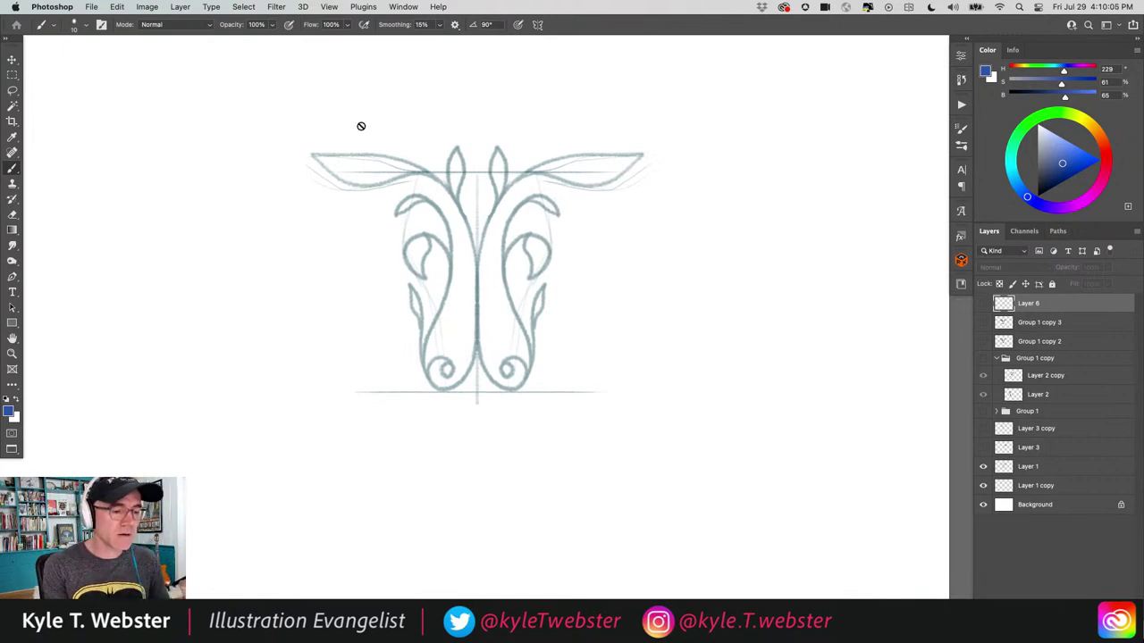
left_click(983, 466)
left_click(983, 448)
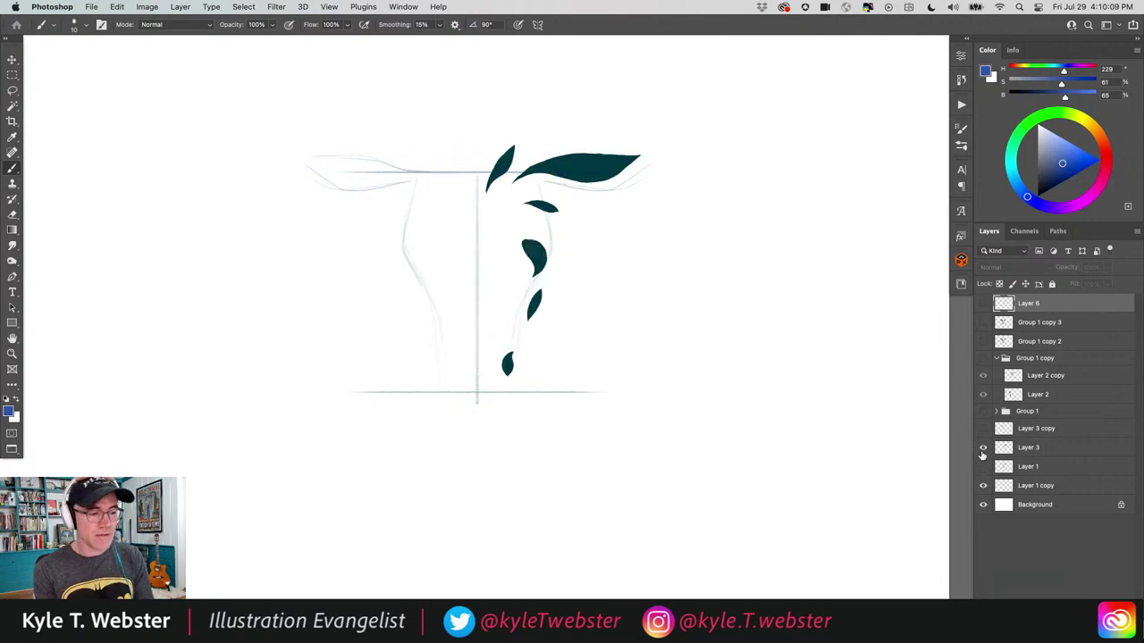
left_click(983, 428)
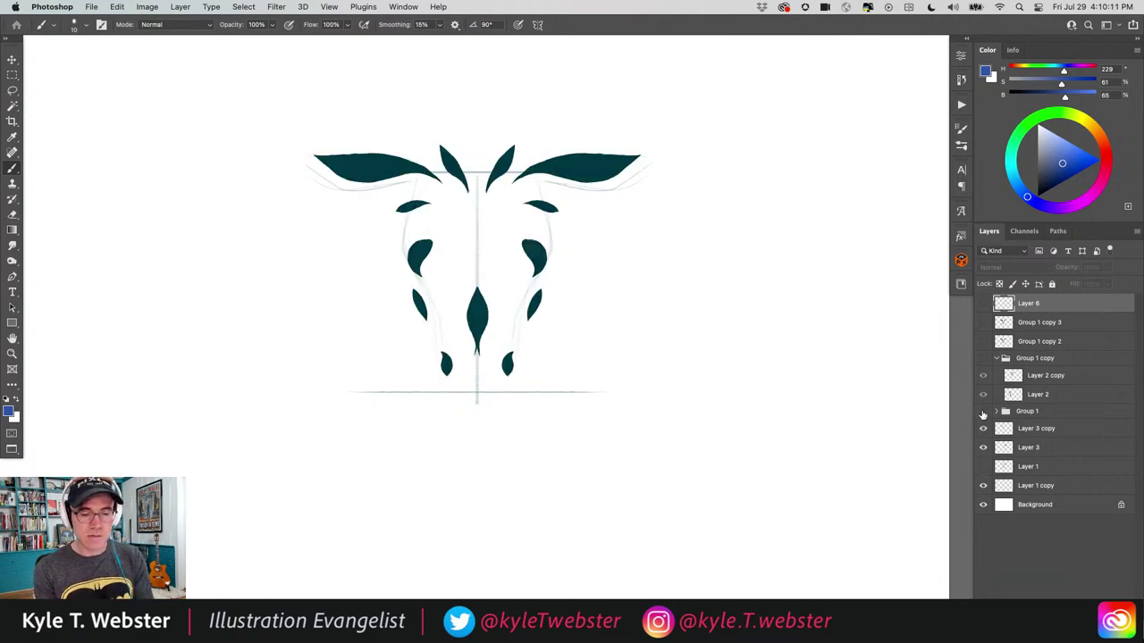
left_click(983, 412)
left_click(983, 428)
left_click(983, 448)
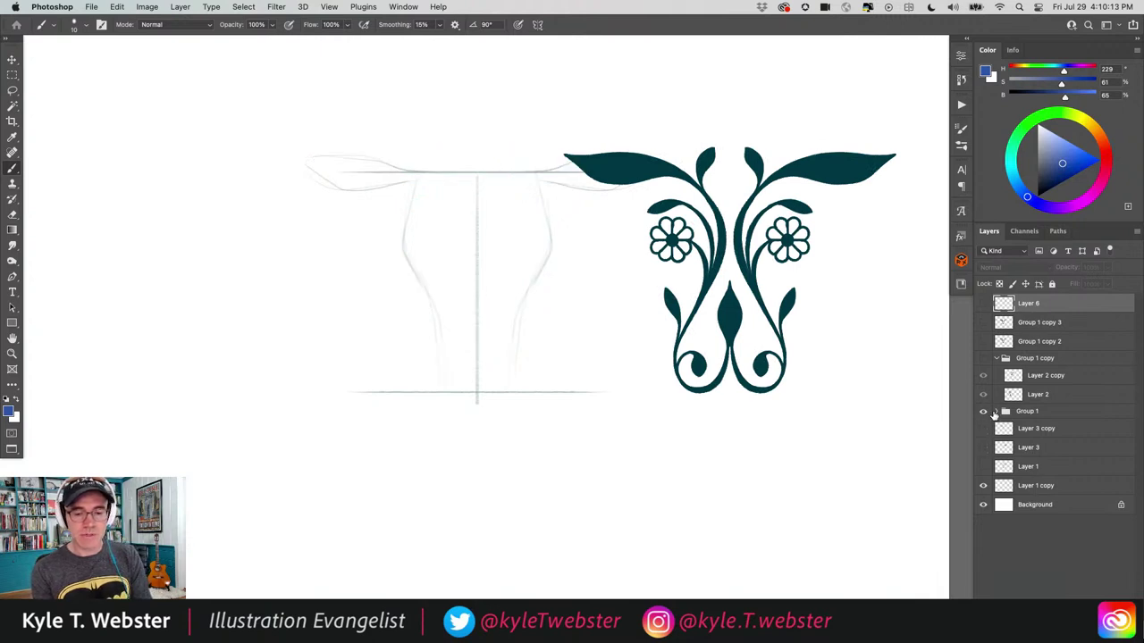
scroll(435, 325, "right", 5)
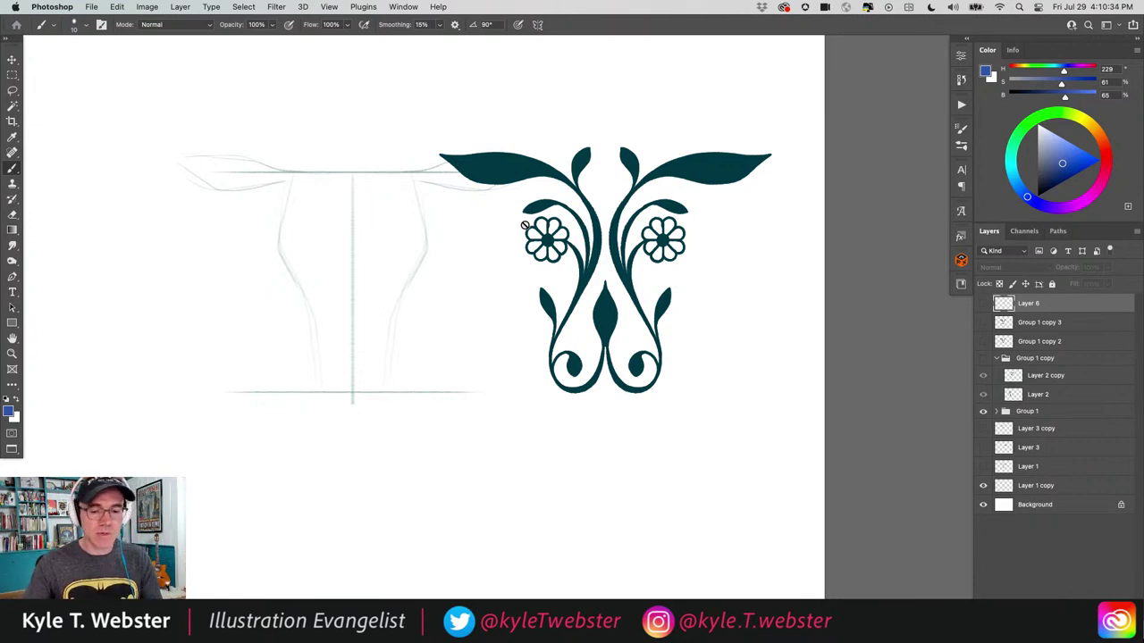
left_click(983, 411)
left_click(983, 359)
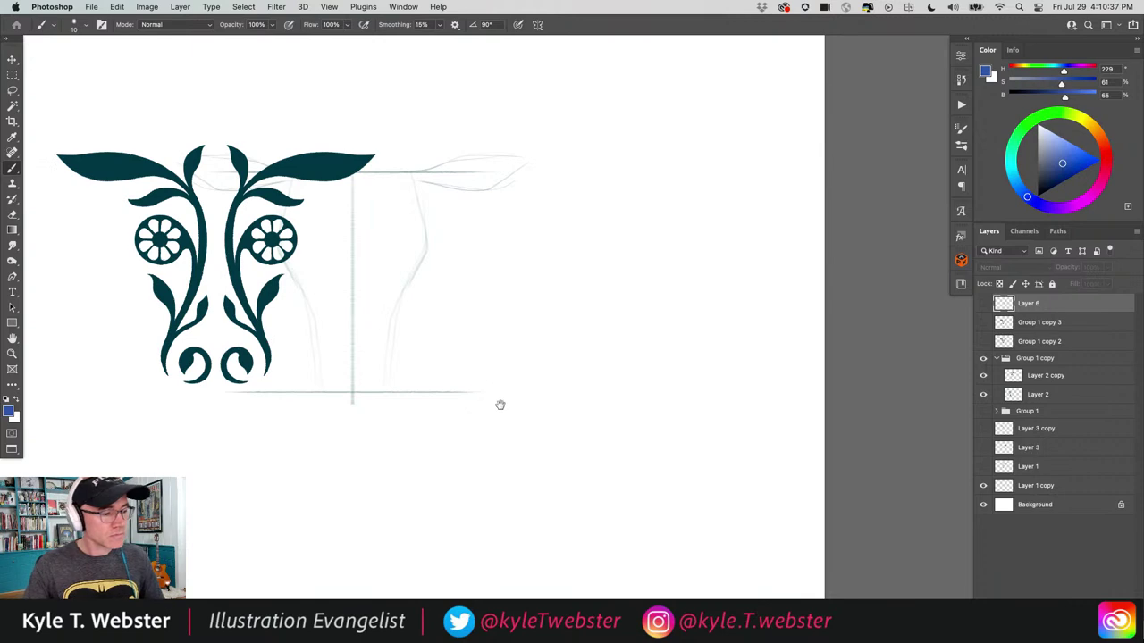
left_click_drag(500, 403, 628, 396)
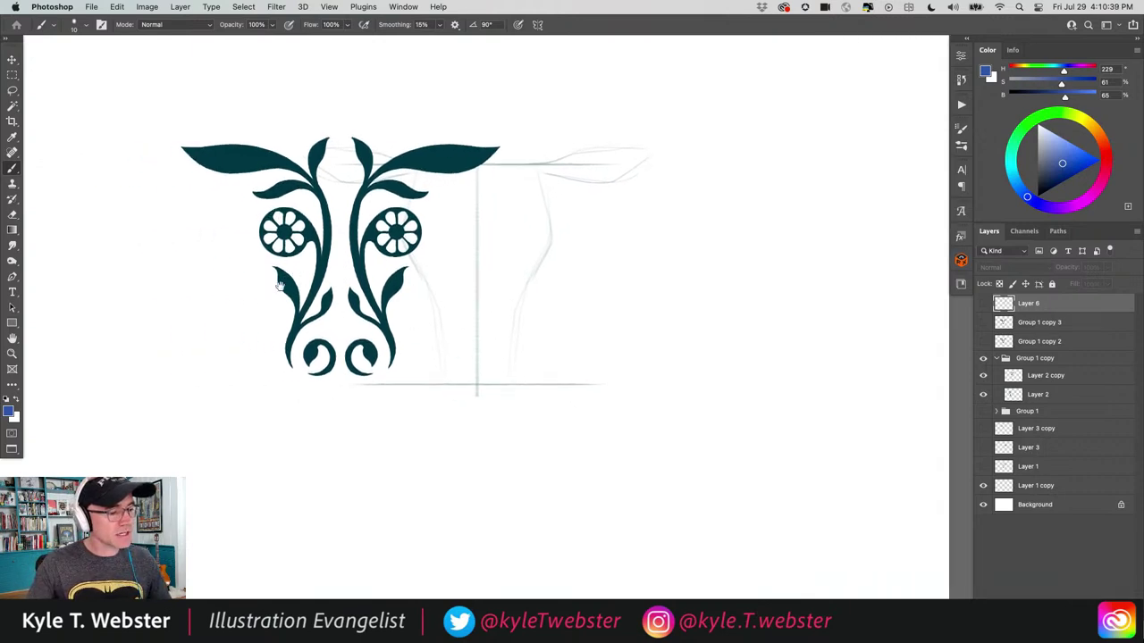
left_click_drag(308, 280, 355, 277)
left_click(983, 411)
left_click_drag(696, 403, 627, 390)
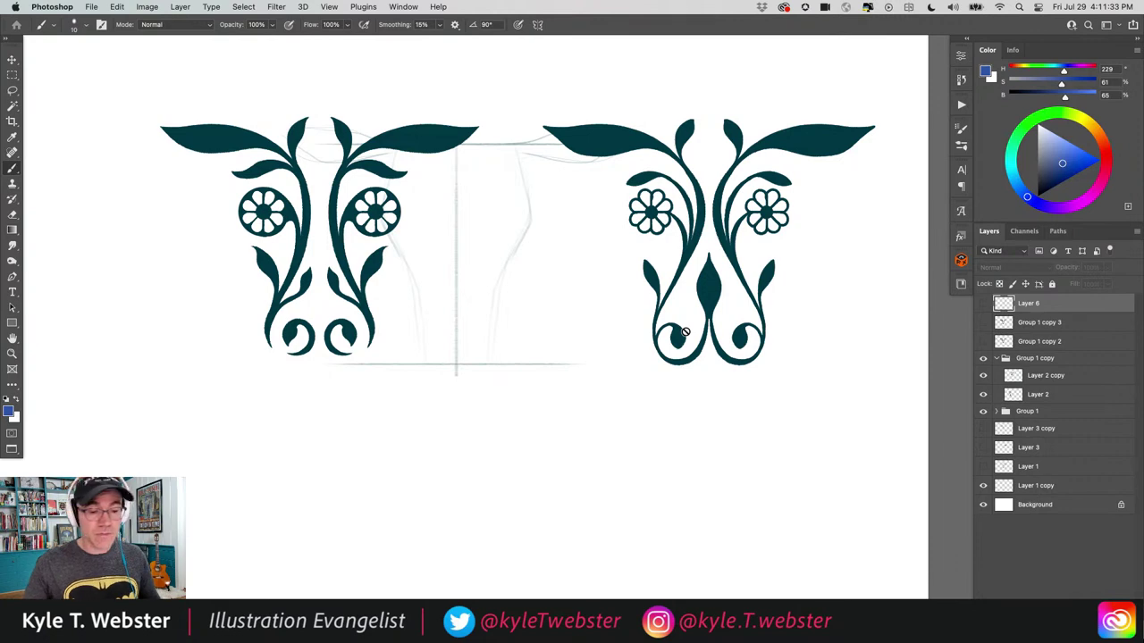
key("super+minus")
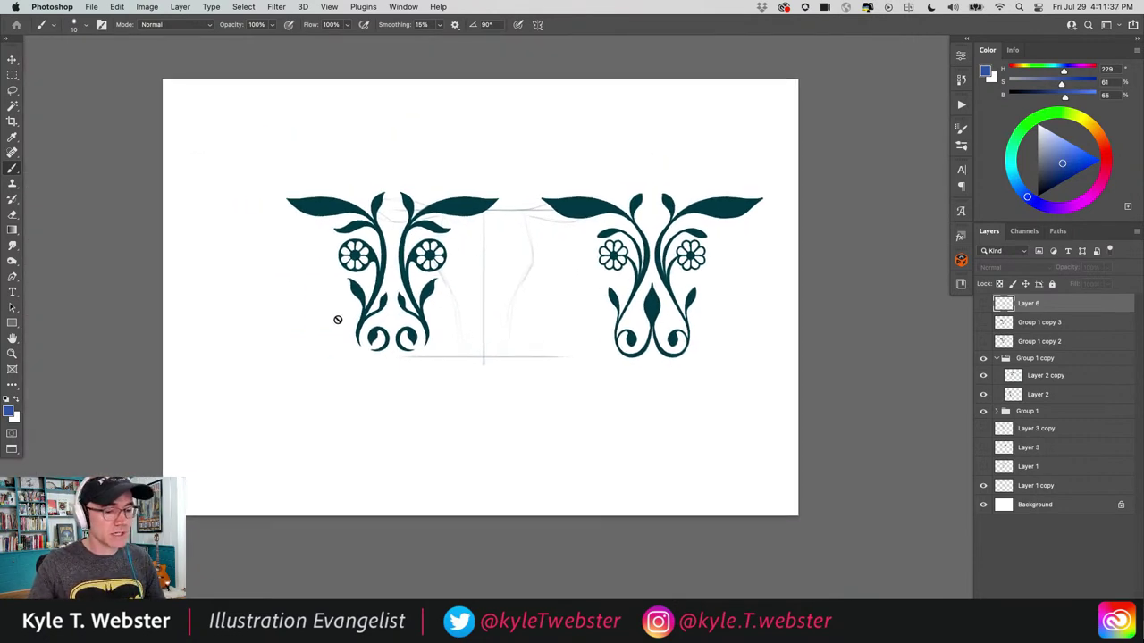
Hide the flowered ornaments, then show and select only Group 1 copy 3's bold leafy ornament.
left_click(984, 358)
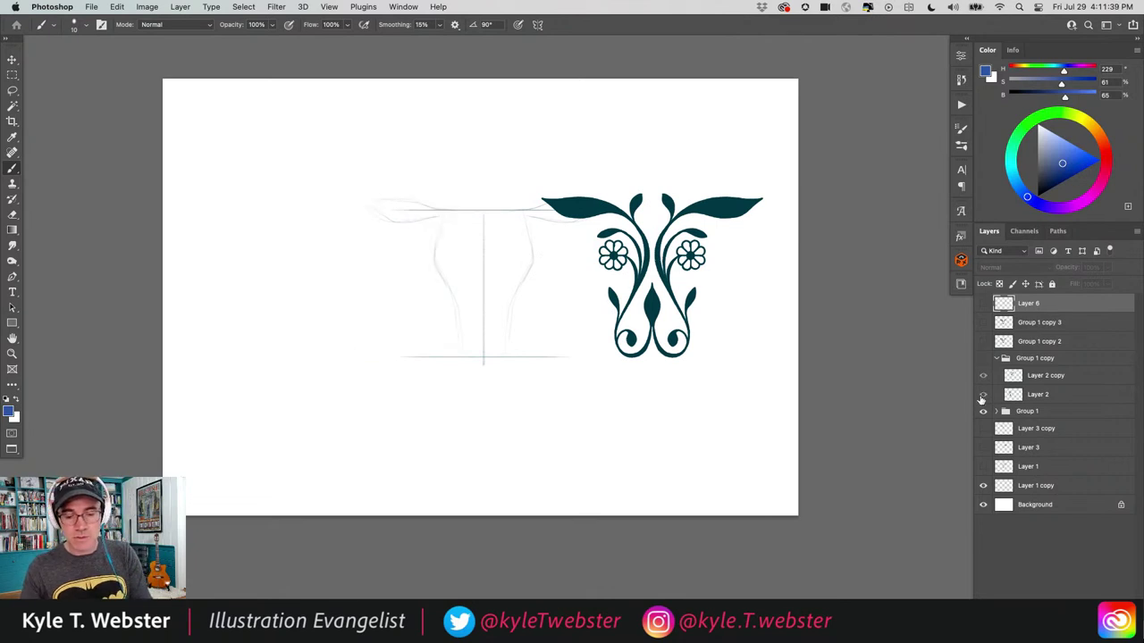
left_click(983, 411)
left_click(983, 342)
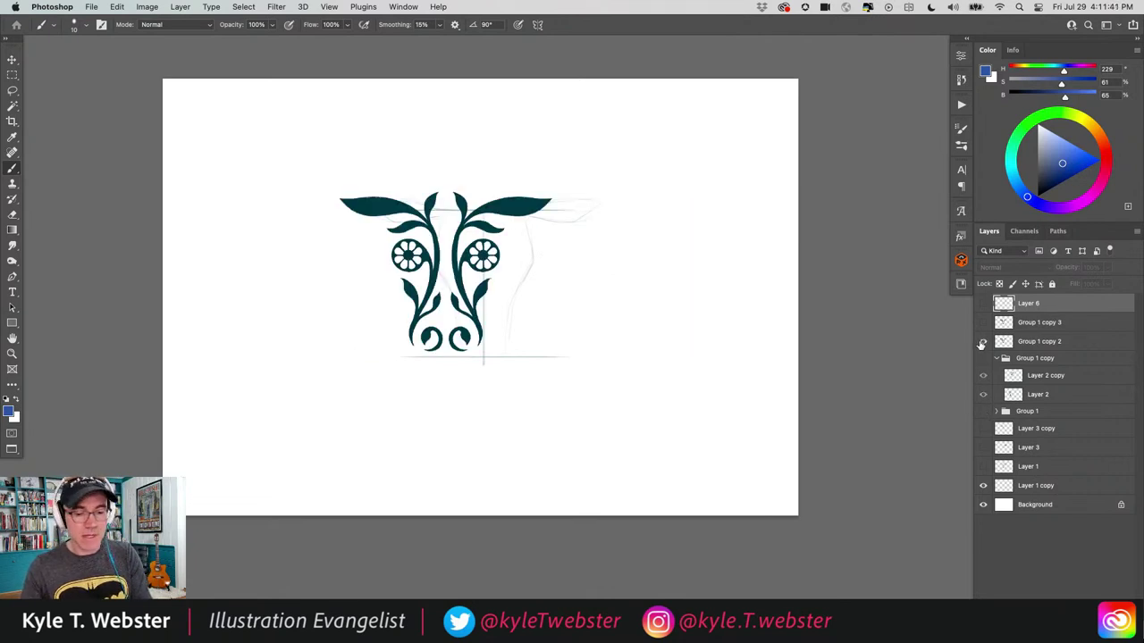
left_click(983, 342)
left_click(983, 323)
left_click(1002, 324)
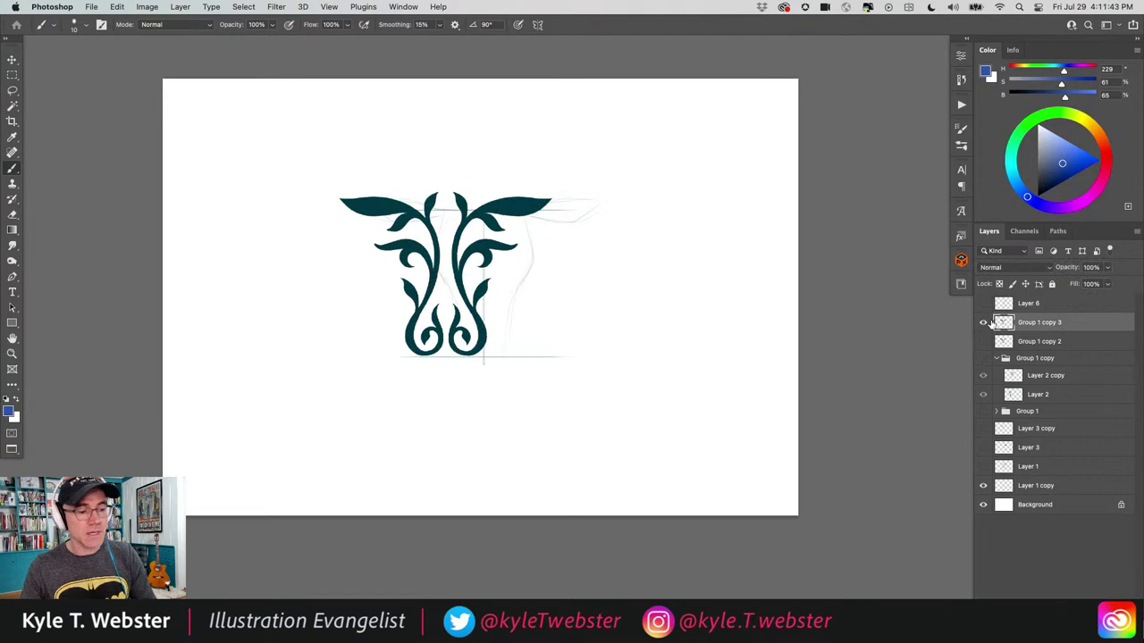
Move the leafy ornament to centre it over the sketch's middle line.
key("super+equal")
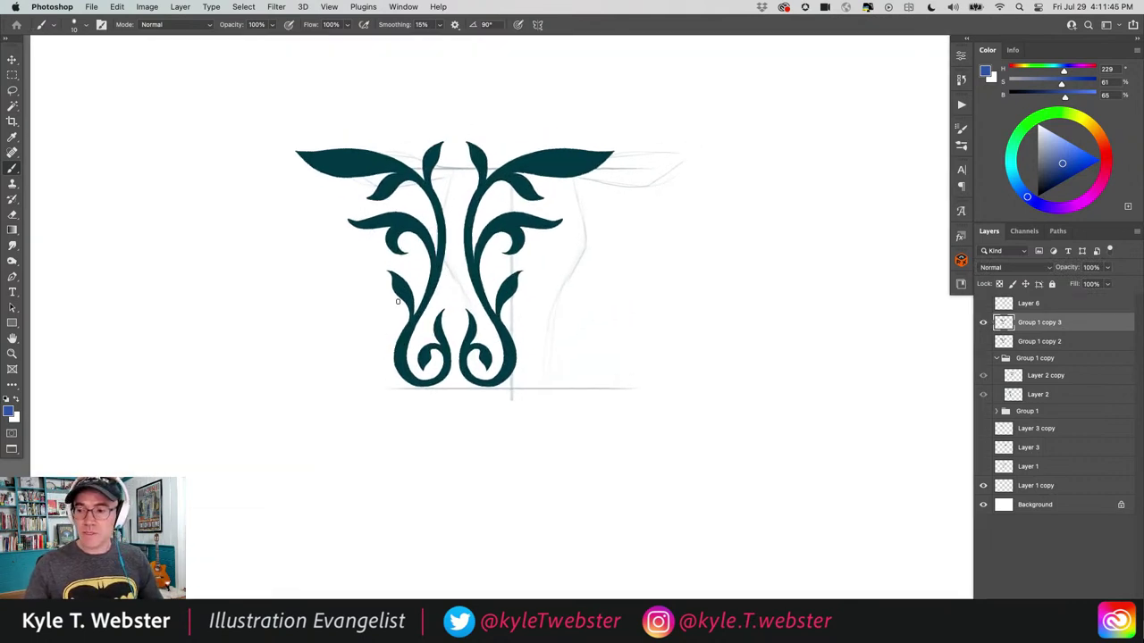
key("l")
key("v")
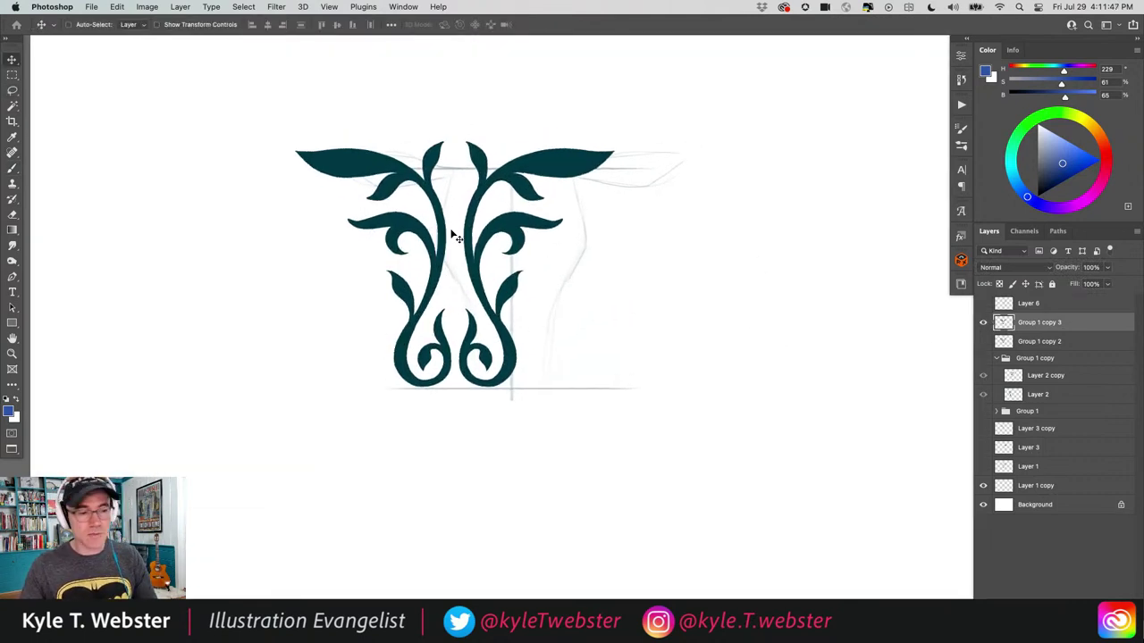
left_click_drag(438, 282, 496, 272)
key("super+minus")
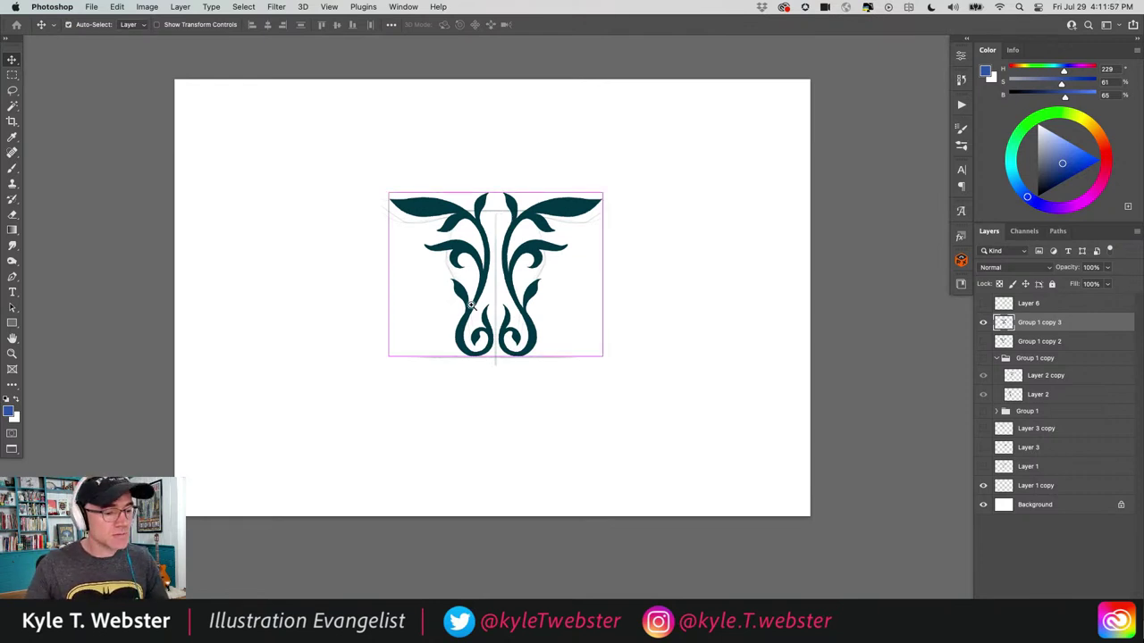
key("super+equal")
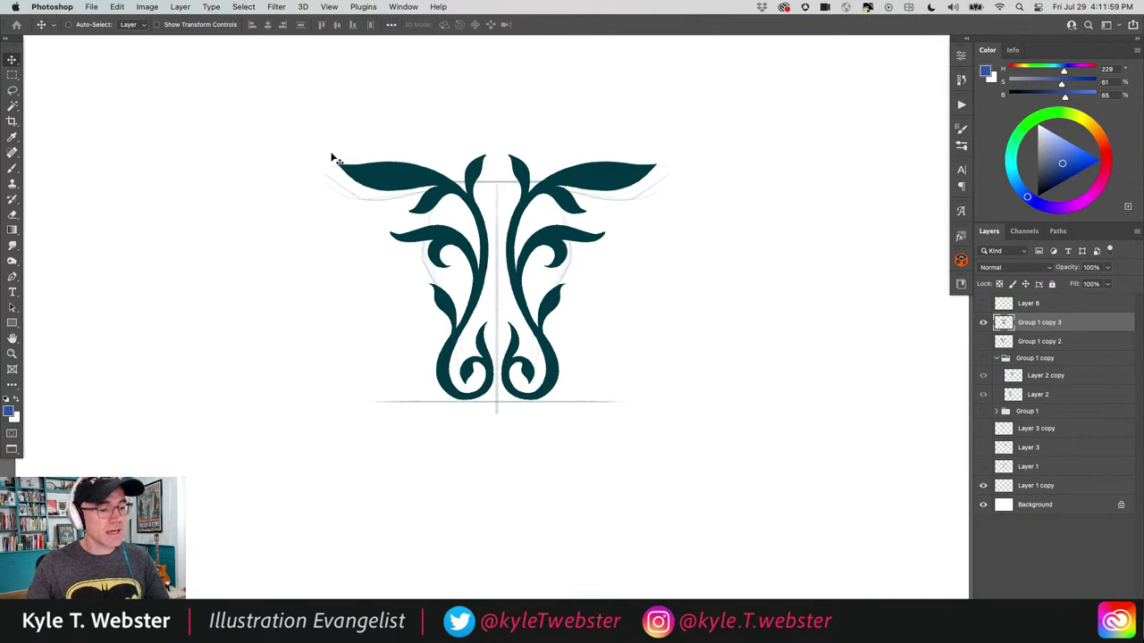
Add a new empty layer above the ornament and set the brush colour to bright magenta.
key("b")
key("super+alt+shift+n")
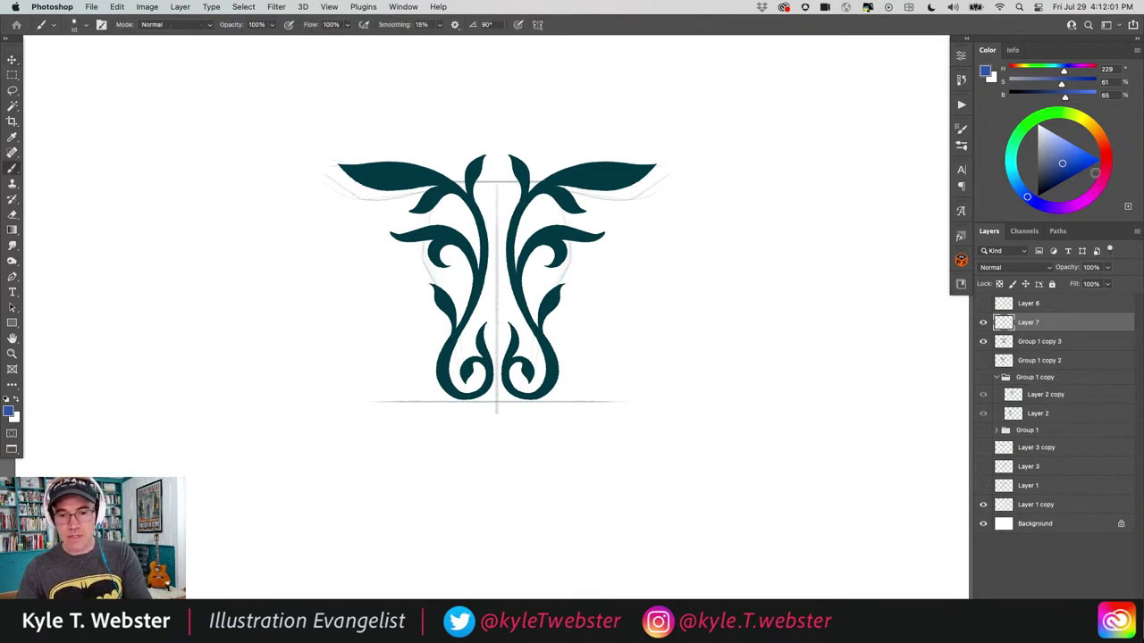
left_click_drag(1096, 175, 1094, 136)
left_click(1083, 156)
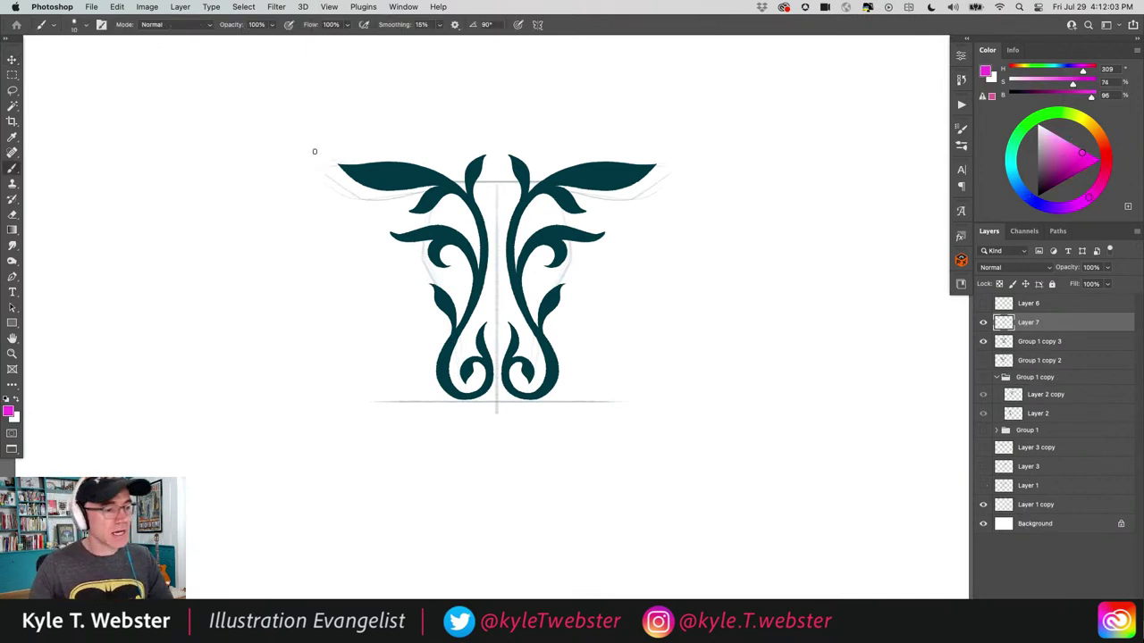
Trace the left horn, bottom curl and central top leaf with magenta strokes.
mouse_move(318, 149)
left_mouse_down()
mouse_move(464, 189)
mouse_move(486, 249)
mouse_move(445, 383)
mouse_move(467, 394)
mouse_move(487, 391)
mouse_move(483, 323)
left_mouse_up()
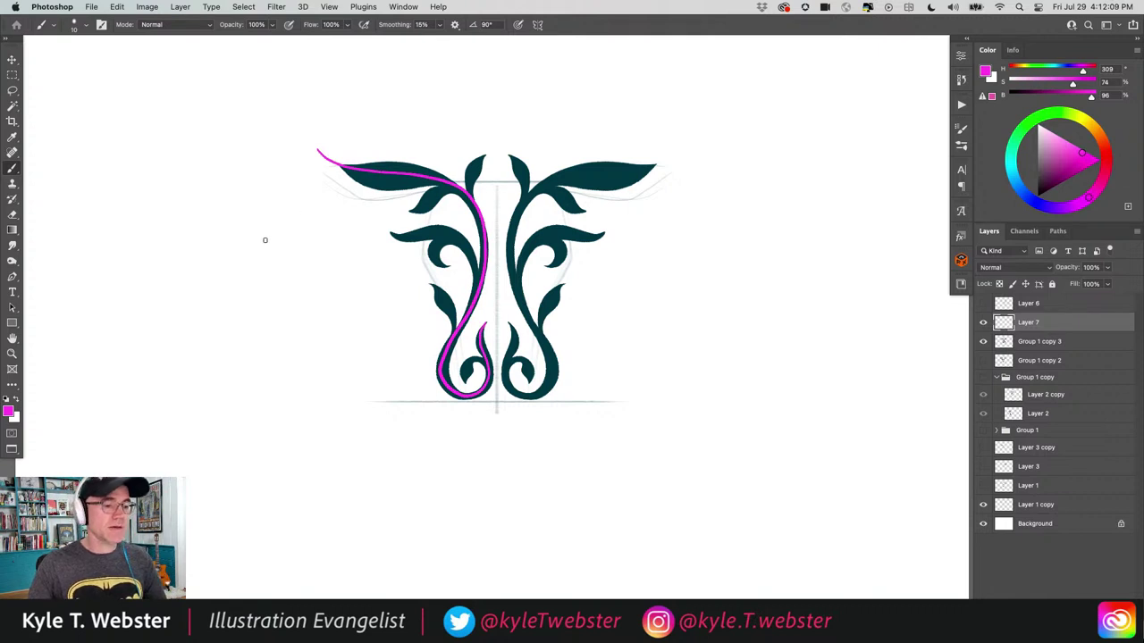
key("ctrl+z")
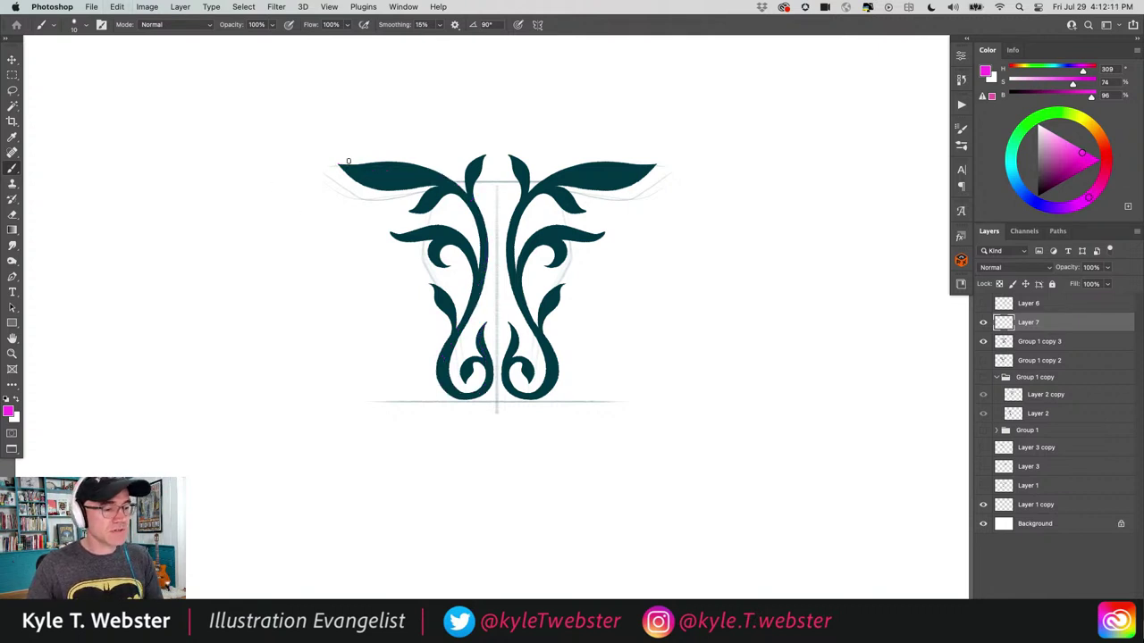
mouse_move(332, 158)
left_mouse_down()
mouse_move(446, 185)
mouse_move(482, 224)
mouse_move(479, 287)
mouse_move(445, 368)
mouse_move(457, 397)
mouse_move(489, 376)
mouse_move(482, 320)
left_mouse_up()
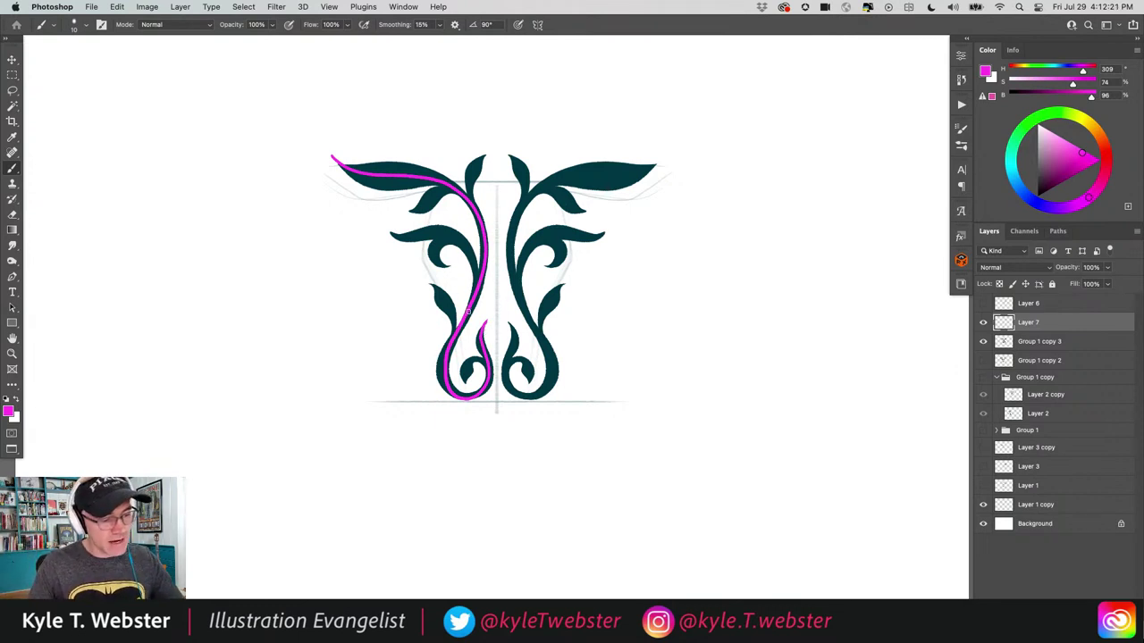
mouse_move(444, 234)
left_mouse_down()
mouse_move(389, 233)
mouse_move(447, 238)
mouse_move(435, 260)
mouse_move(447, 354)
mouse_move(473, 360)
mouse_move(470, 380)
left_mouse_up()
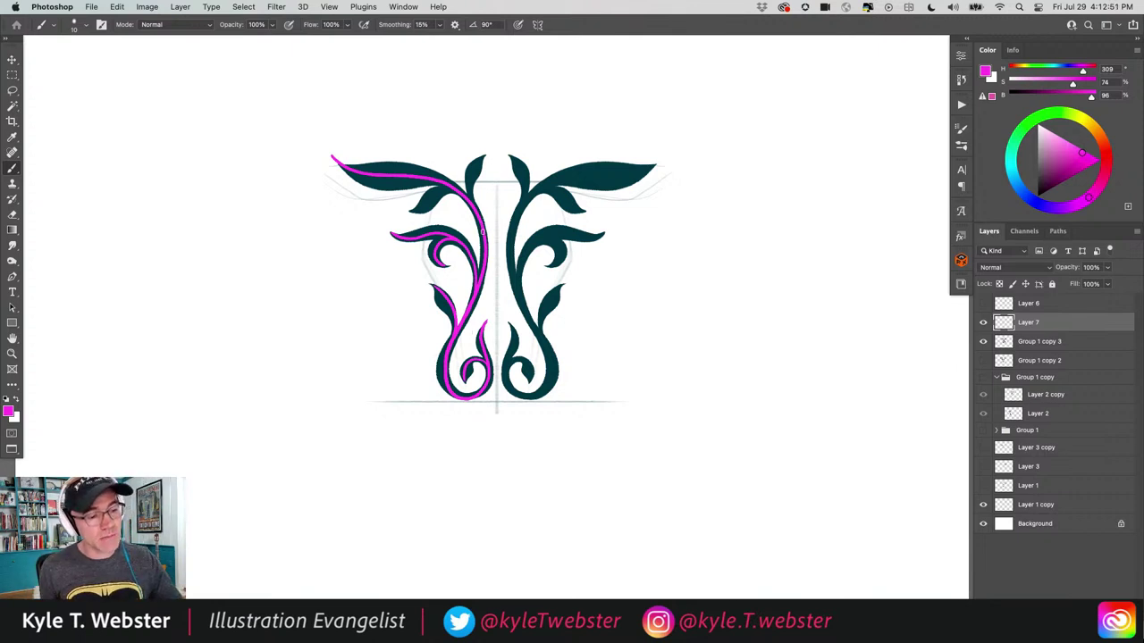
mouse_move(483, 230)
left_mouse_down()
mouse_move(472, 170)
mouse_move(481, 150)
left_mouse_up()
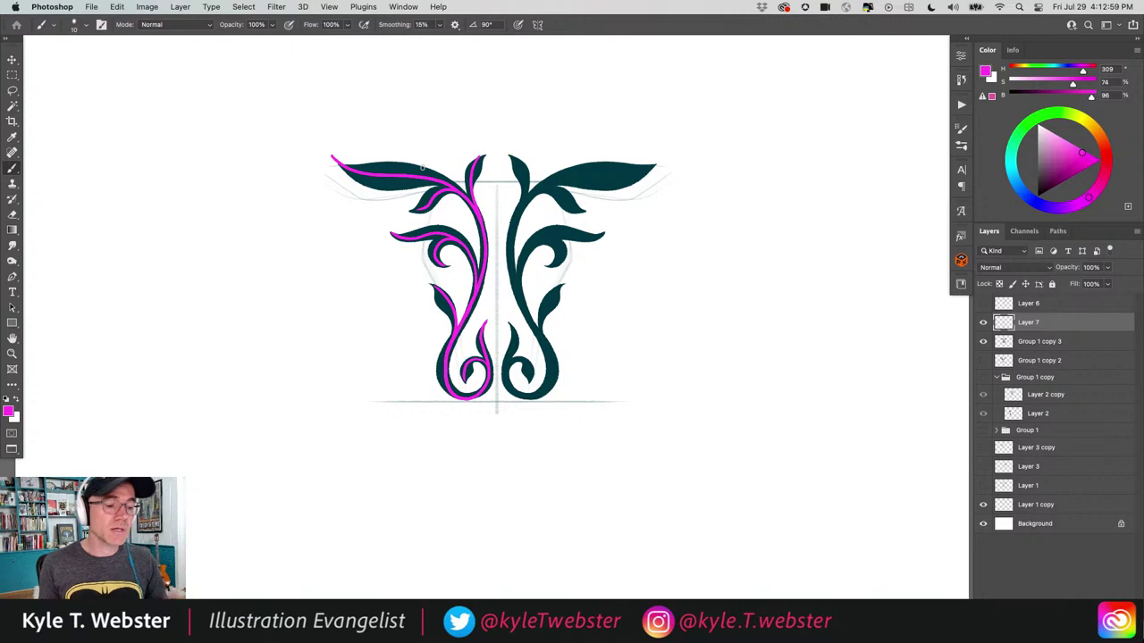
Sketch a practice curved stem with loops and curls right of the ornament.
scroll(396, 291, "right", 5)
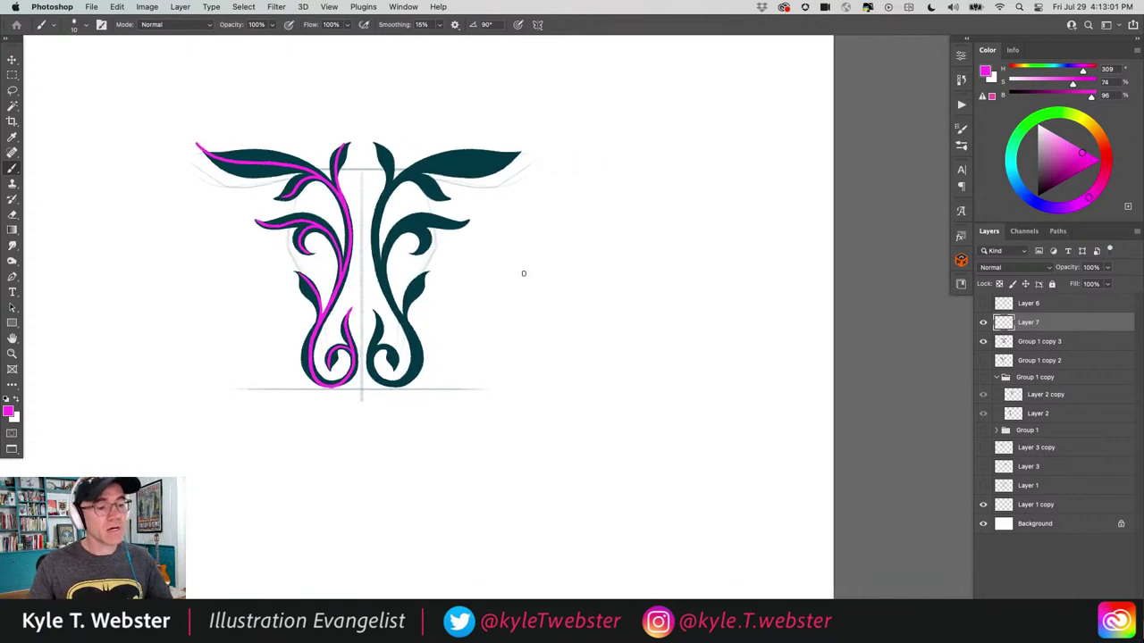
mouse_move(667, 144)
left_mouse_down()
mouse_move(626, 247)
mouse_move(624, 361)
left_mouse_up()
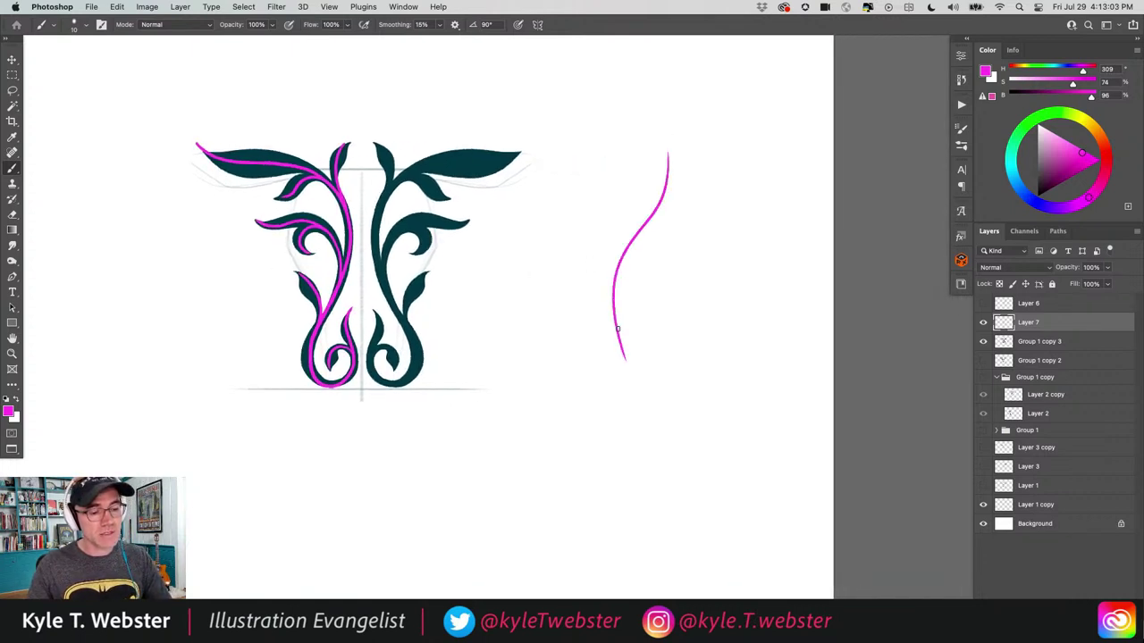
left_click_drag(613, 322, 625, 207)
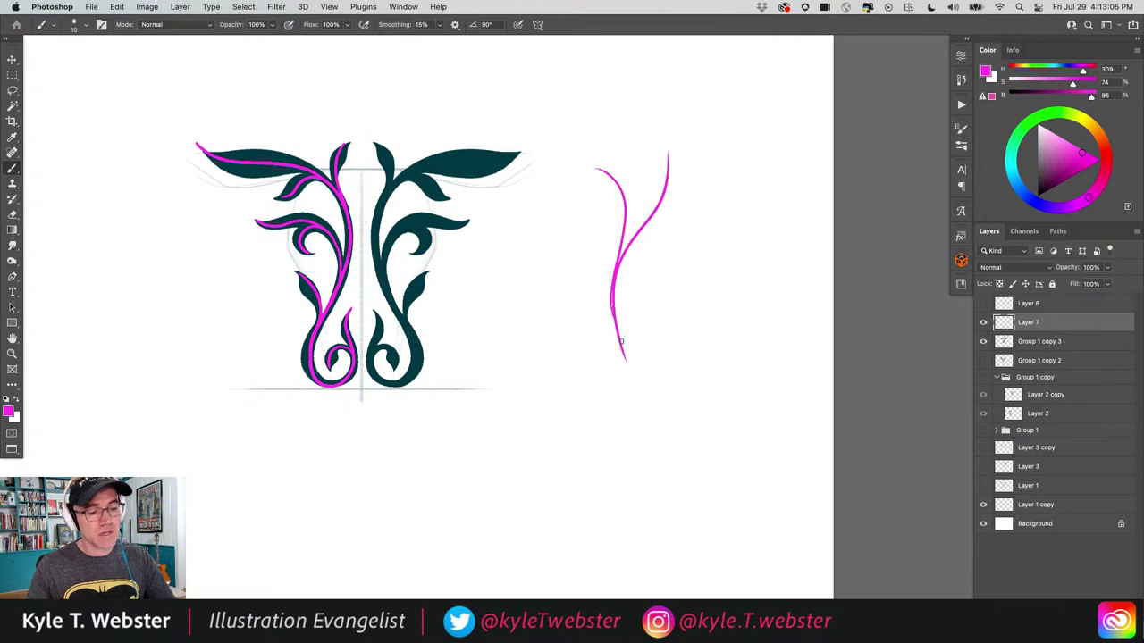
mouse_move(620, 329)
left_mouse_down()
mouse_move(702, 294)
mouse_move(688, 332)
left_mouse_up()
left_click_drag(641, 228, 655, 177)
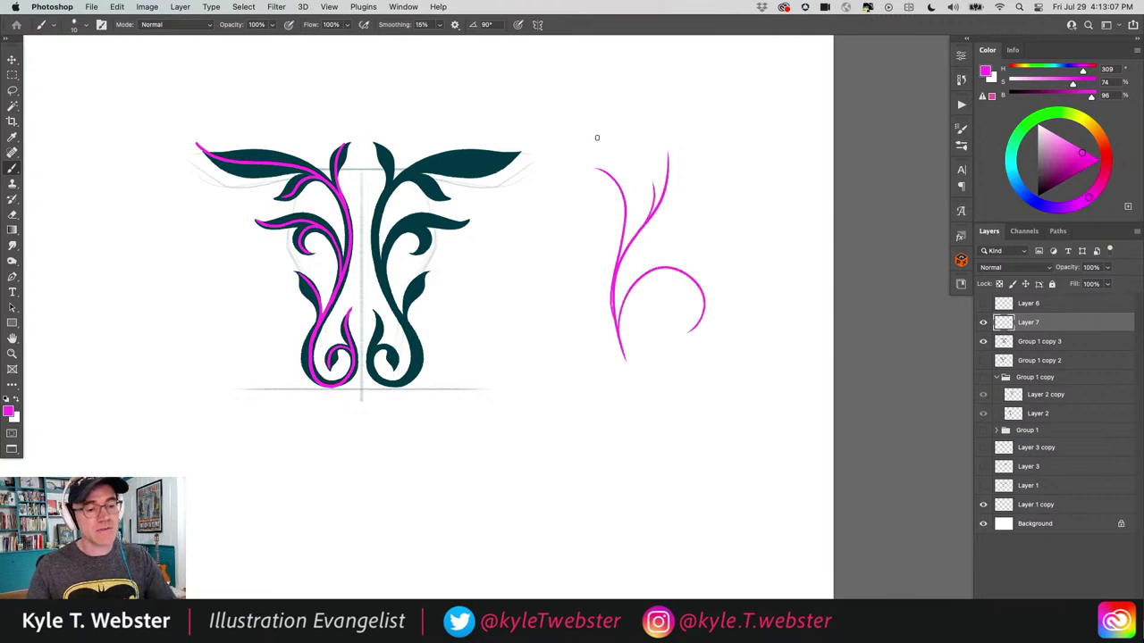
mouse_move(613, 303)
left_mouse_down()
mouse_move(583, 328)
mouse_move(599, 295)
mouse_move(596, 221)
left_mouse_up()
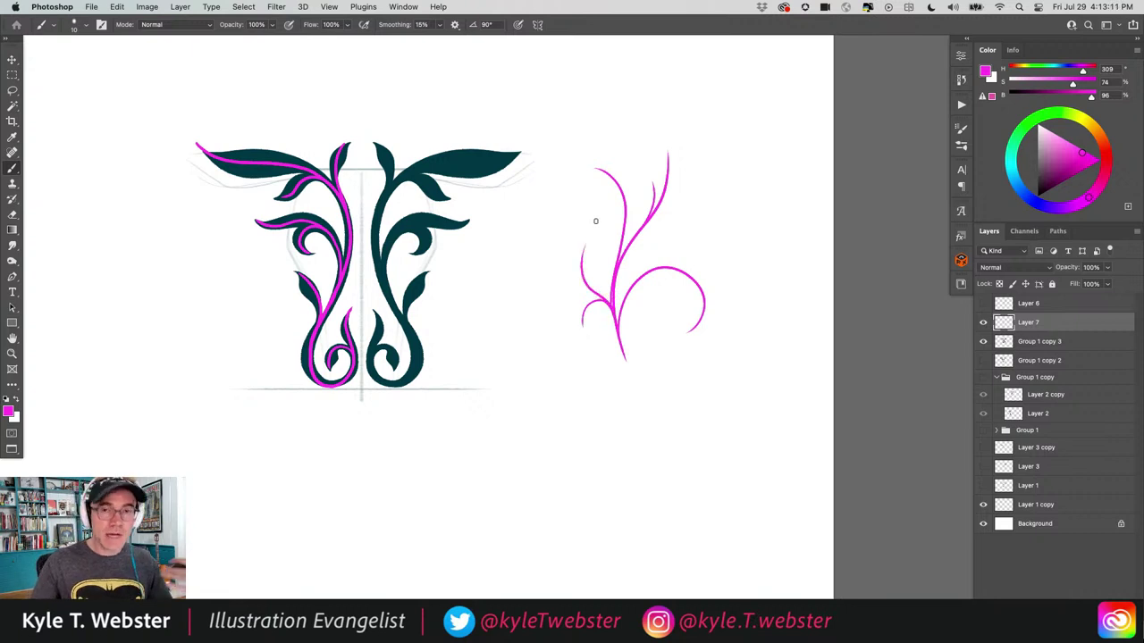
mouse_move(619, 328)
left_mouse_down()
mouse_move(630, 390)
mouse_move(630, 416)
left_mouse_up()
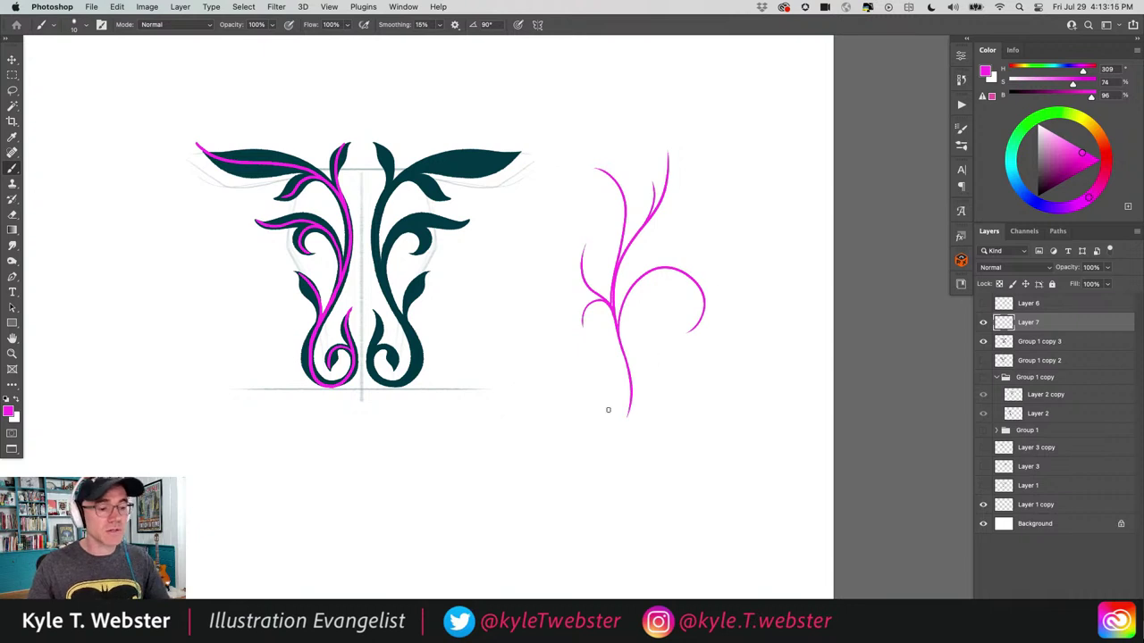
Lasso the practice sprig on the right, delete it and deselect.
left_click_drag(488, 322, 509, 304)
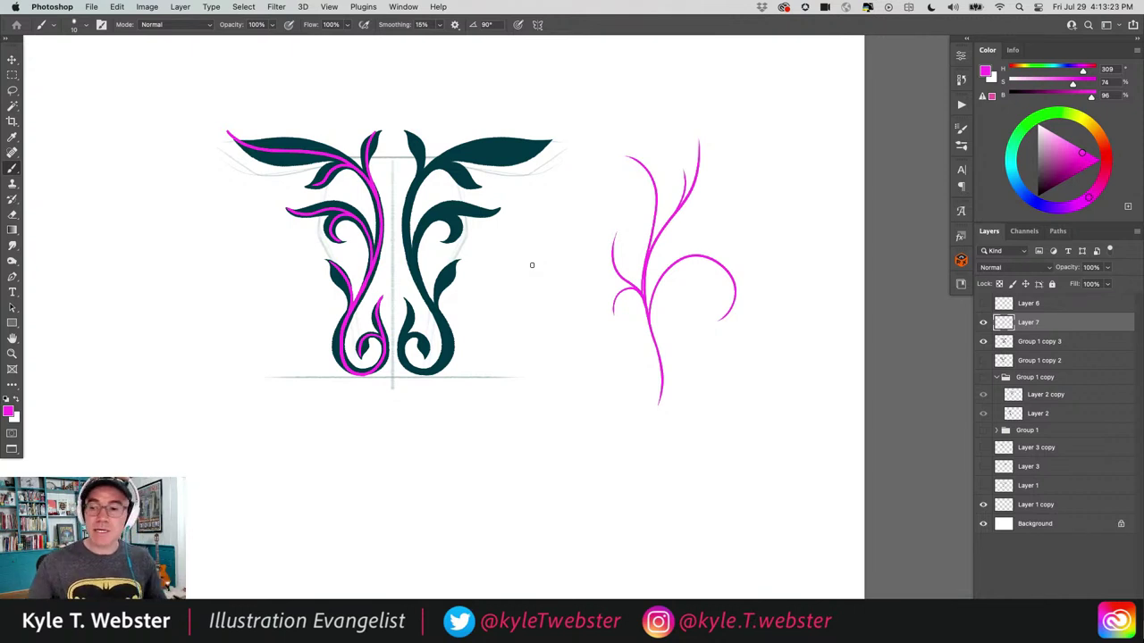
key("l")
mouse_move(626, 123)
left_mouse_down()
mouse_move(596, 160)
mouse_move(604, 422)
mouse_move(778, 316)
mouse_move(652, 119)
mouse_move(625, 123)
left_mouse_up()
key("BackSpace")
key("super+d")
Return to the brush and zoom out to see the whole ornamental logo page.
key("b")
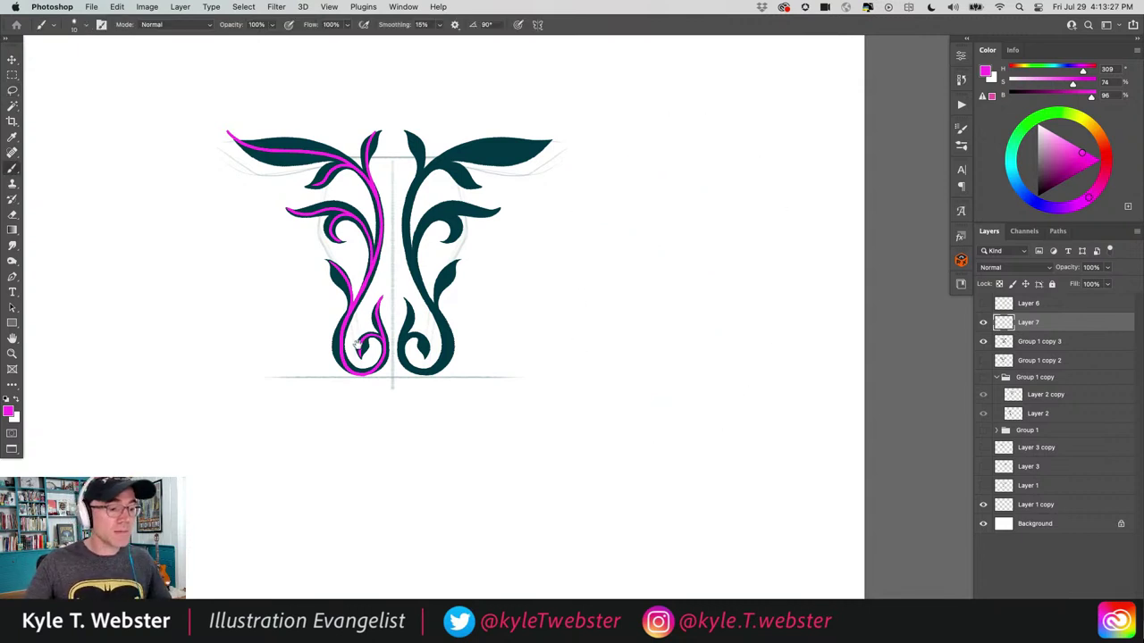
scroll(358, 344, "left", 3)
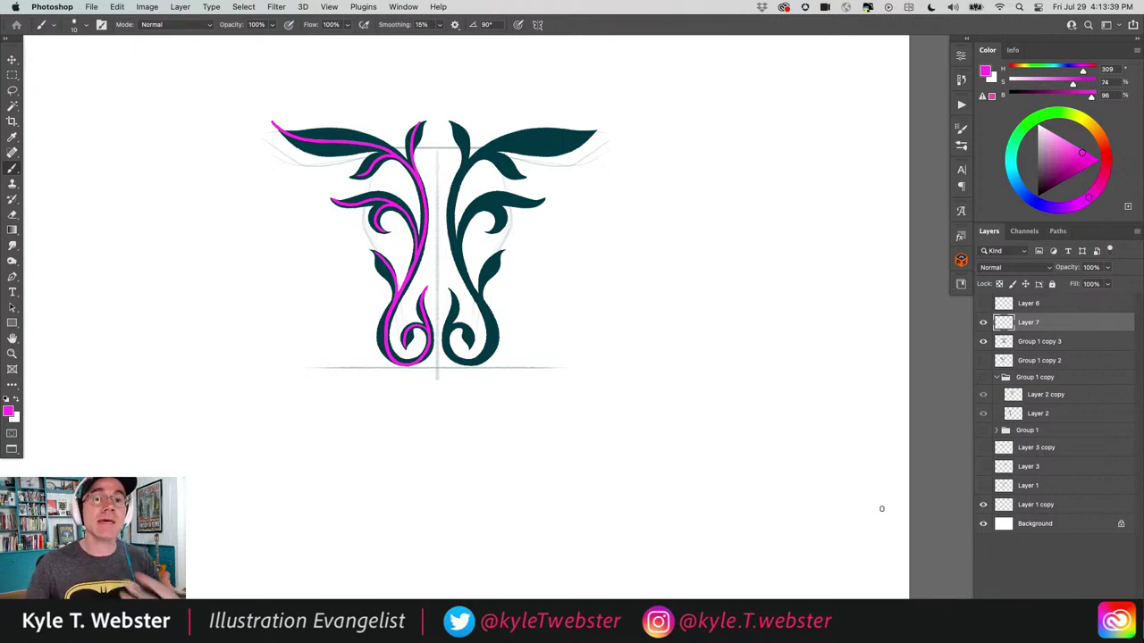
left_click(461, 369, "alt+super")
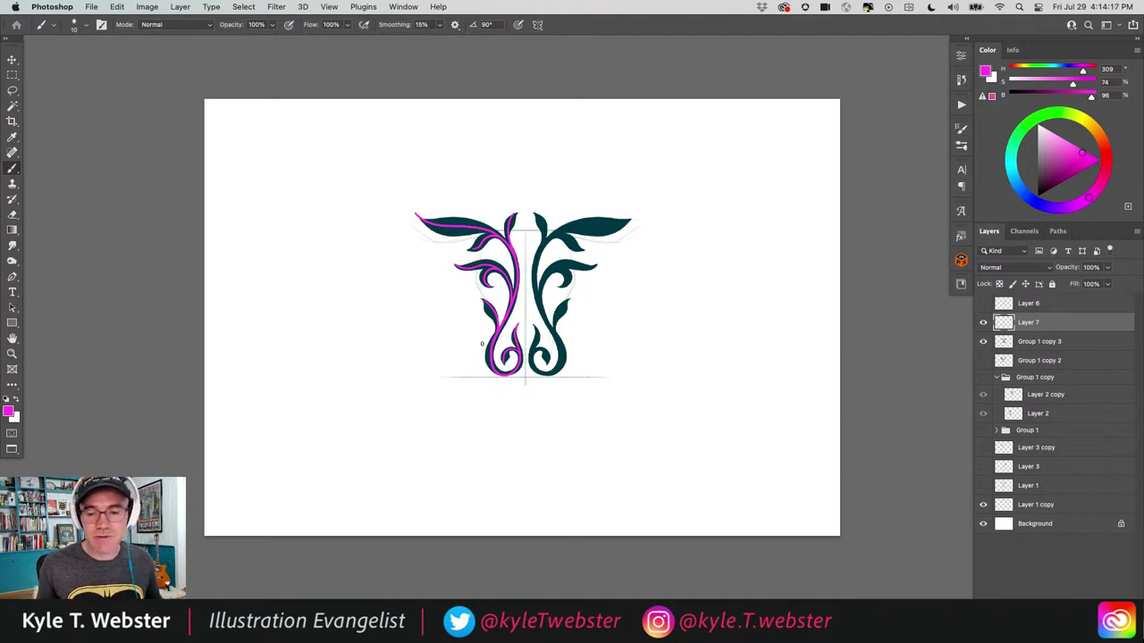
scroll(472, 380, "up", 3)
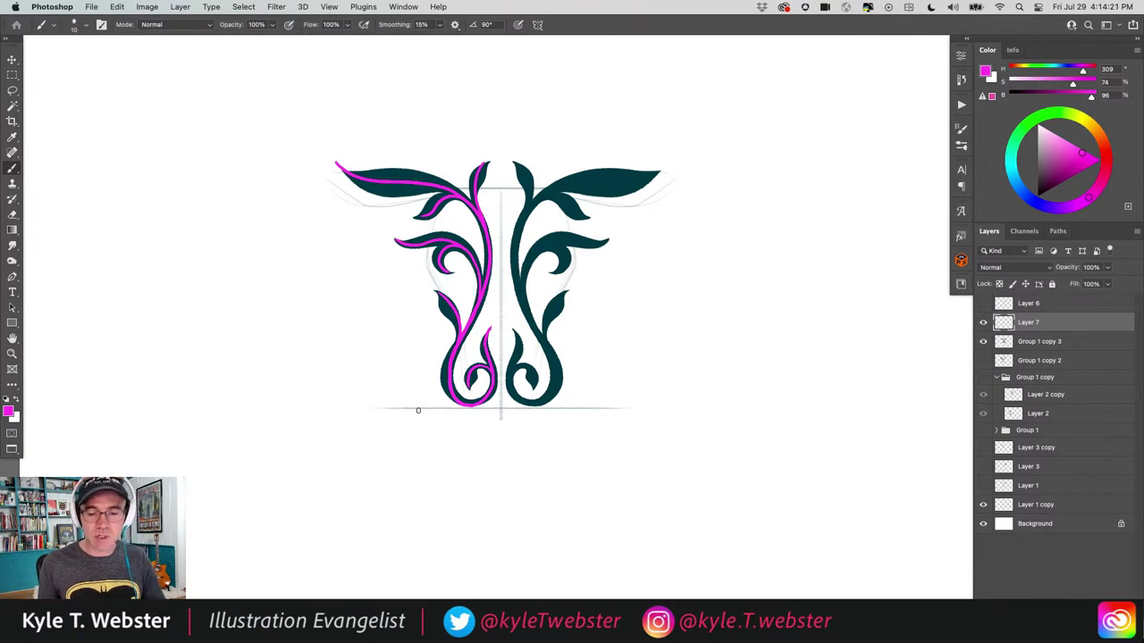
Hide the magenta sketch layer and switch to the logo sheet document.
left_click(983, 322)
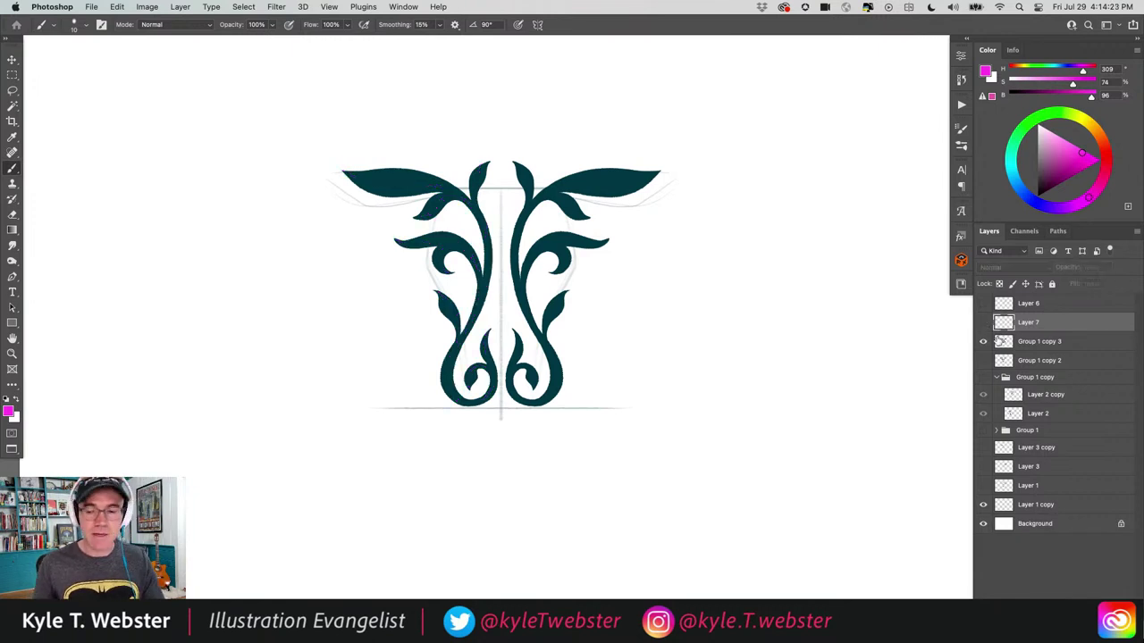
scroll(390, 405, "down", 3)
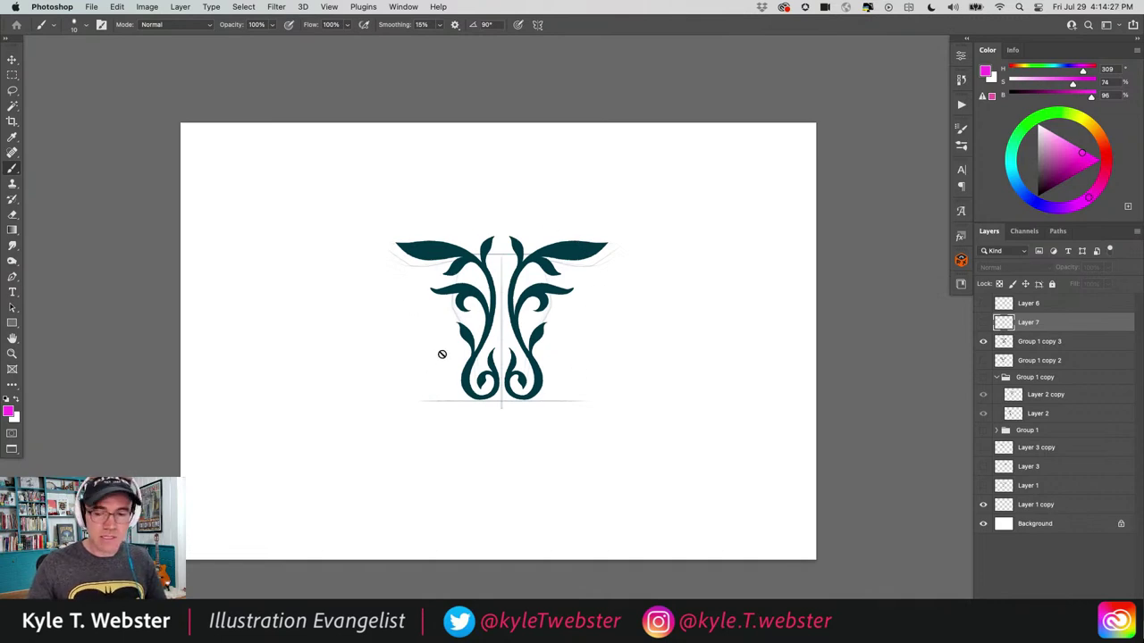
key("ctrl+Tab")
key("ctrl+Tab")
key("ctrl+Tab")
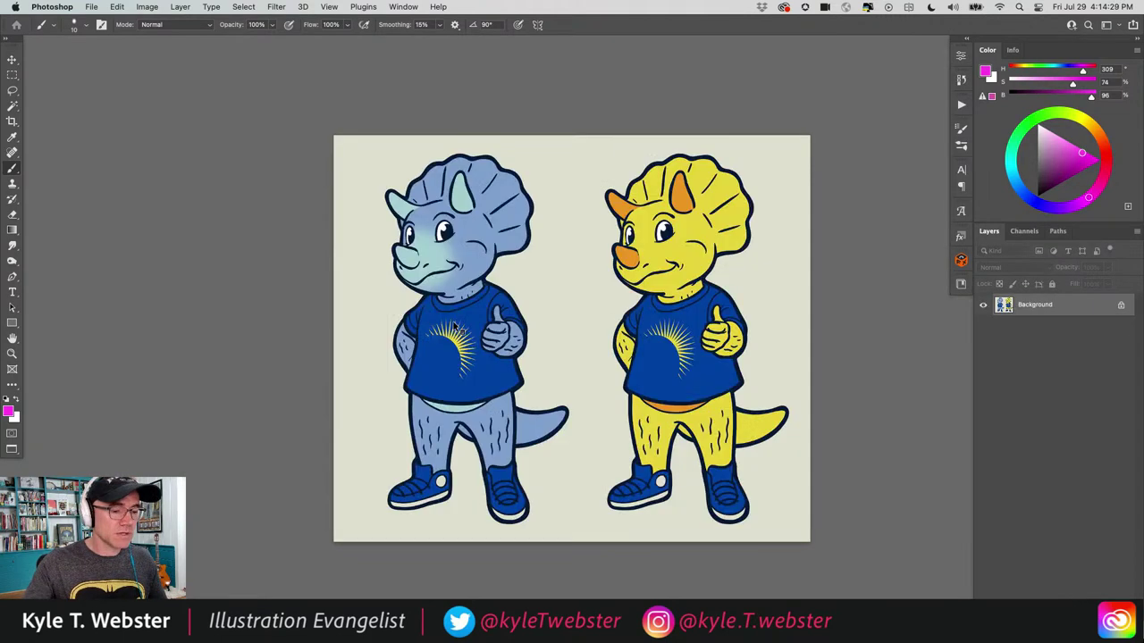
Draw a freehand lasso outline around the Winterage Meats logo.
key("l")
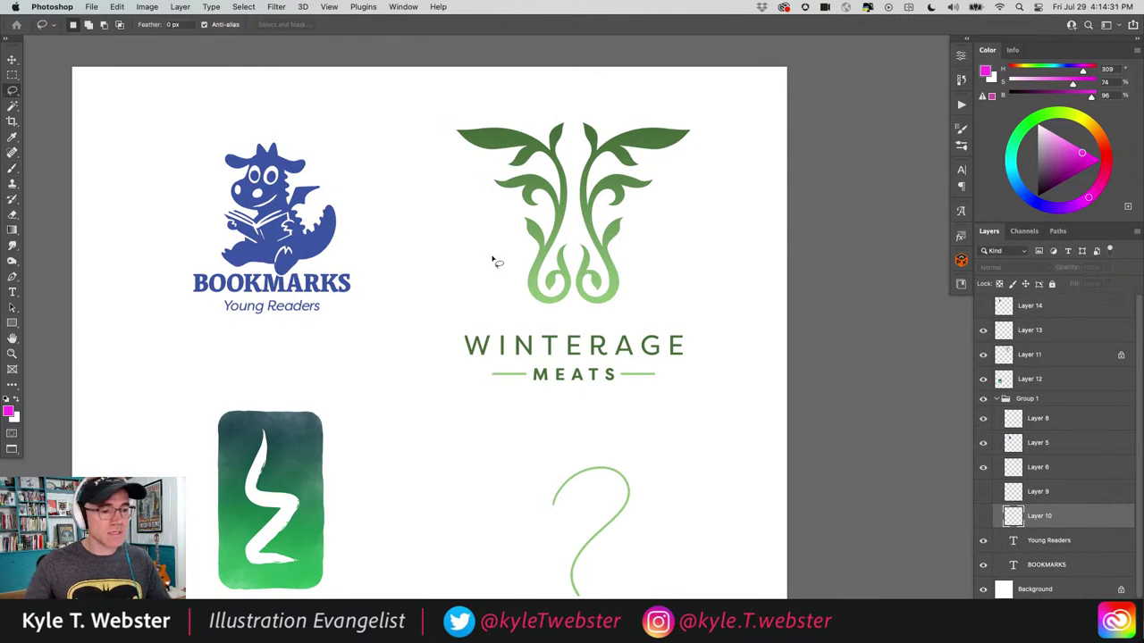
left_click_drag(493, 259, 444, 289)
mouse_move(434, 123)
left_mouse_down()
mouse_move(372, 264)
mouse_move(377, 420)
left_mouse_up()
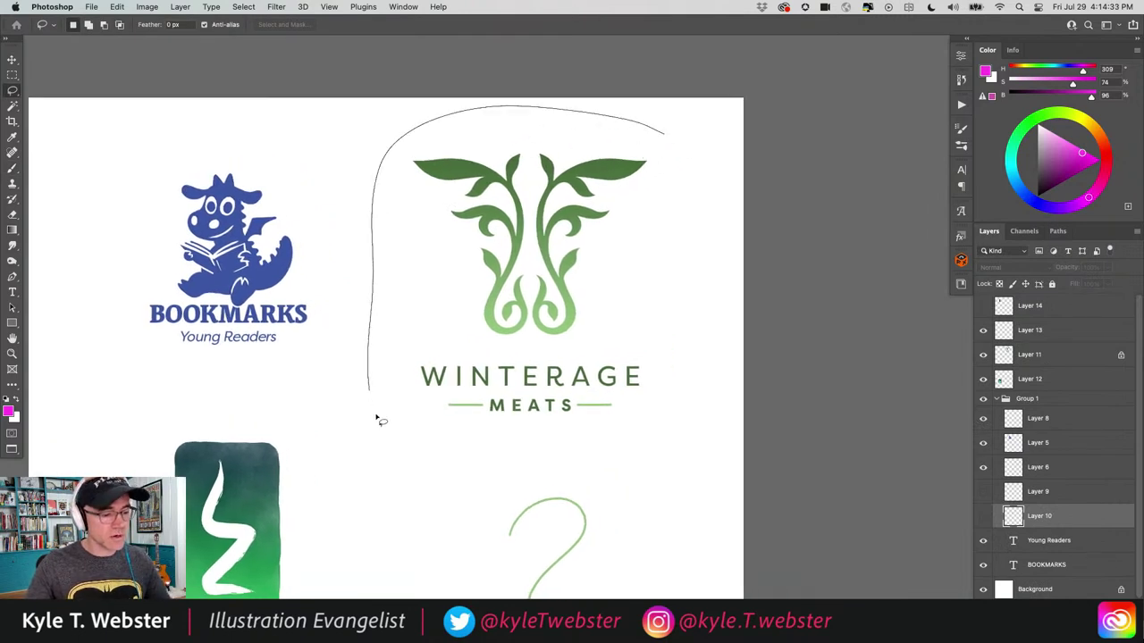
left_click_drag(682, 376, 638, 131)
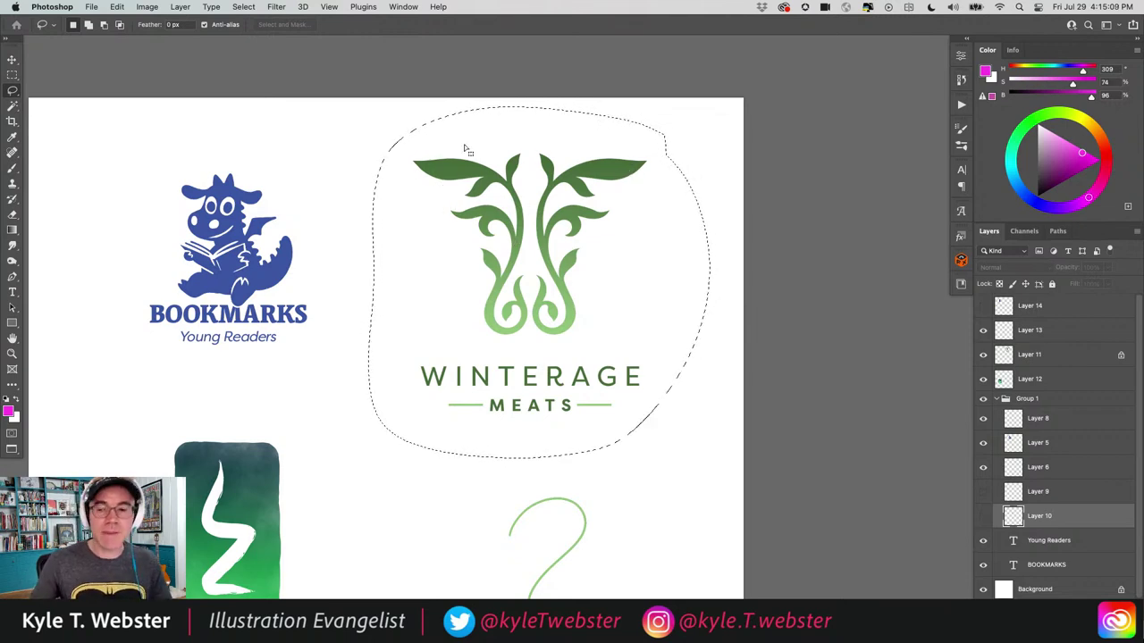
Switch to the brush, then zoom and pan around the green Z logo and neighbouring logos.
key("b")
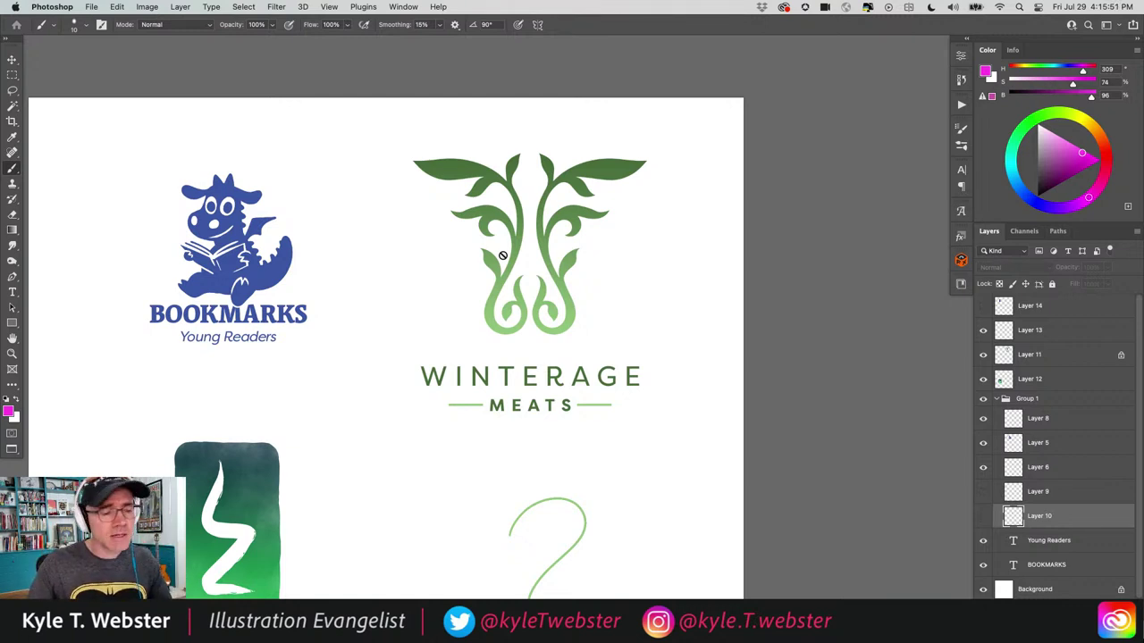
key("ctrl+minus")
left_click_drag(372, 391, 534, 286)
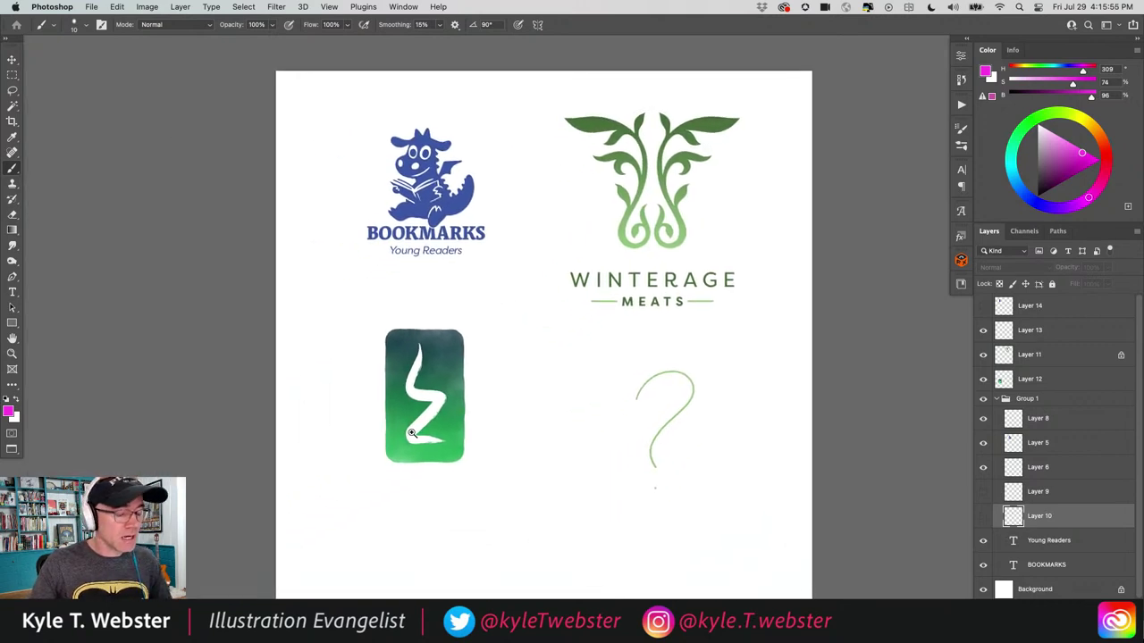
scroll(406, 429, "up", 5)
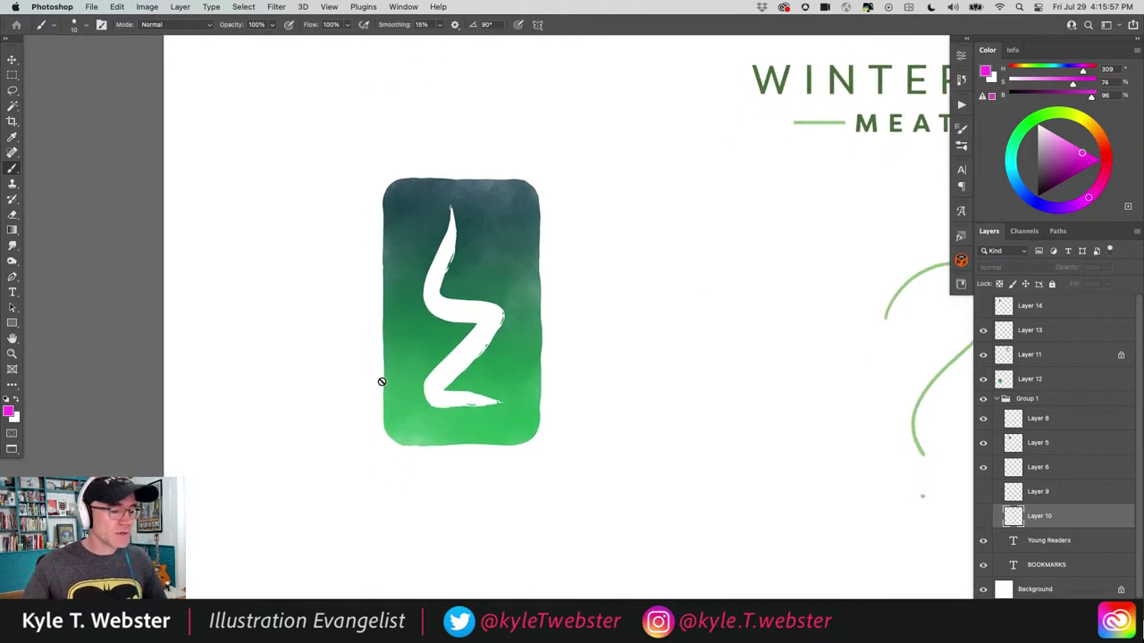
scroll(382, 382, "right", 4)
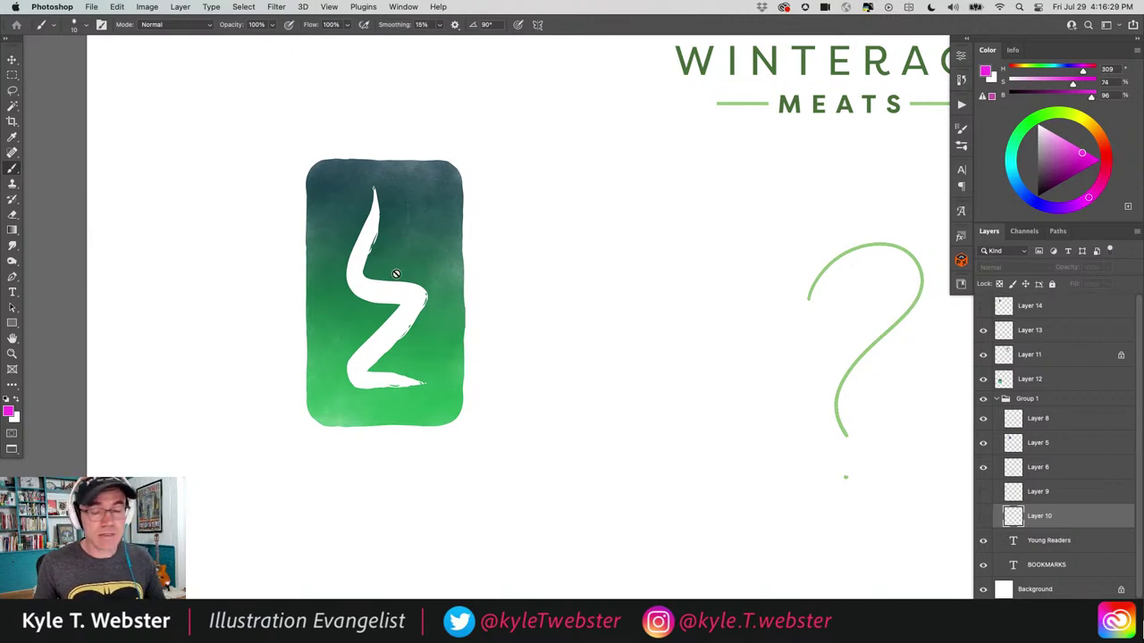
left_click_drag(348, 350, 389, 315)
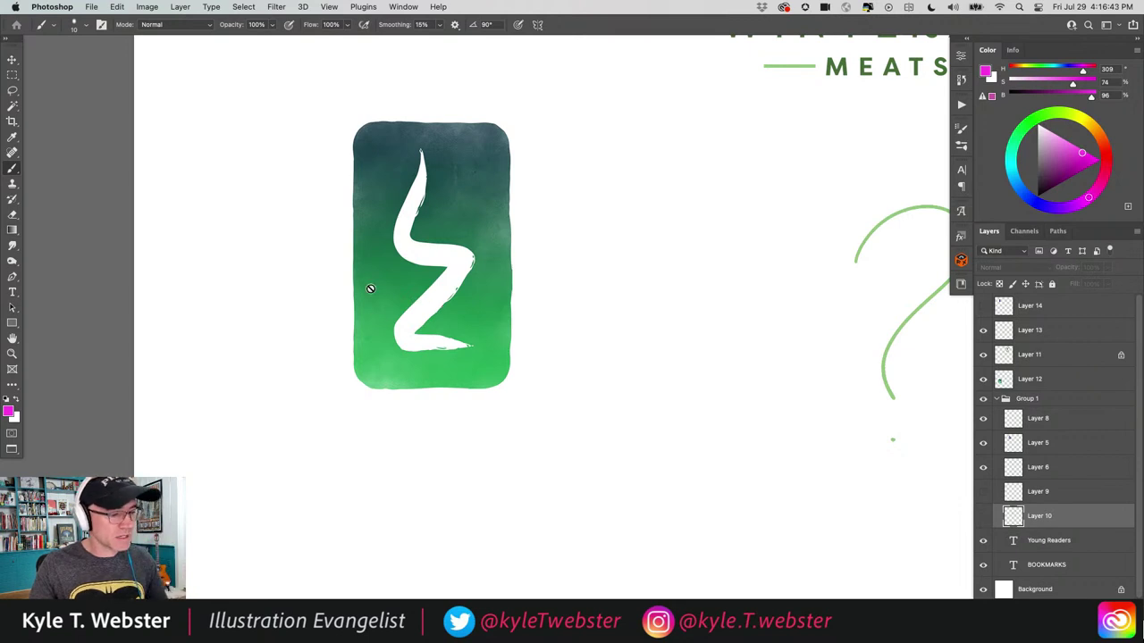
left_click_drag(355, 388, 332, 400)
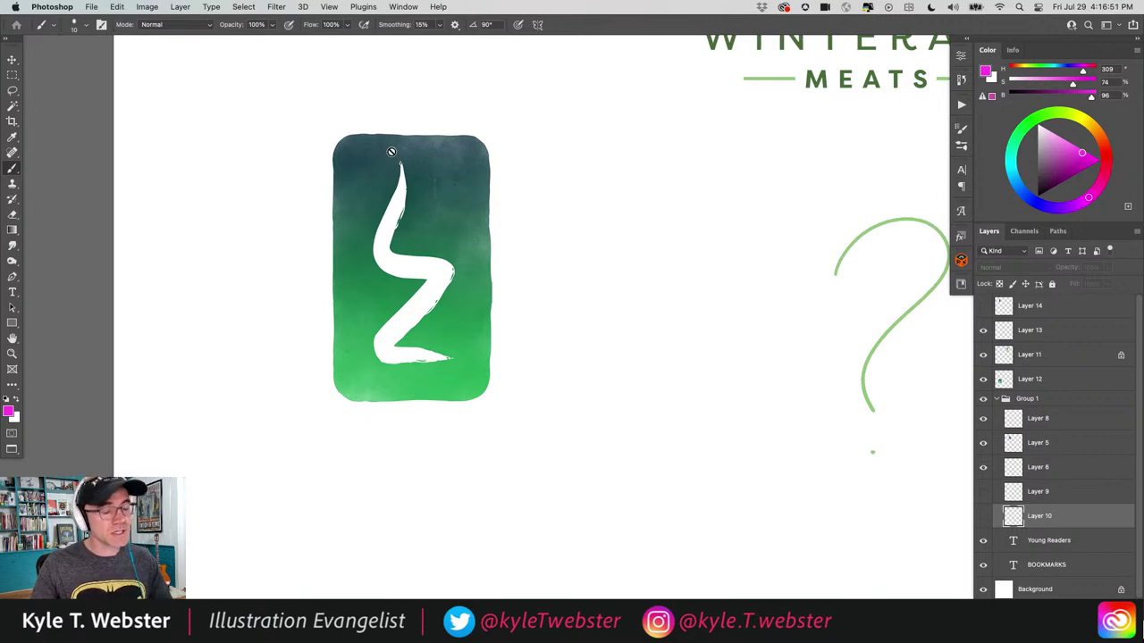
key("super+minus")
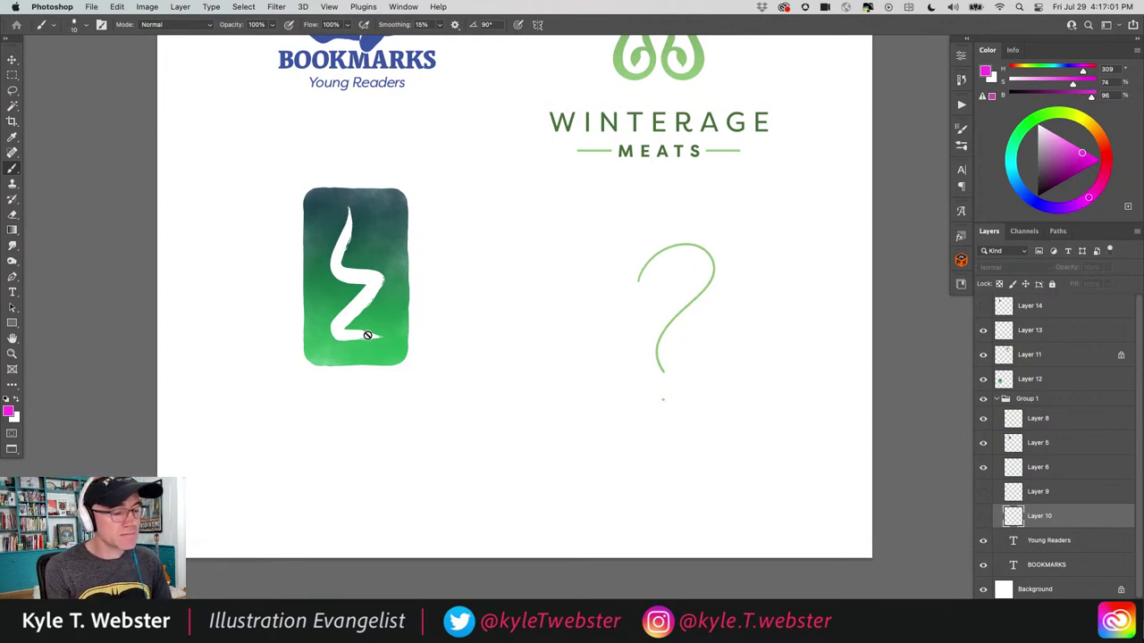
Load the 200 px Sumi Ink Variant brush from Keith_Haring and add Layer 15.
left_click(961, 147)
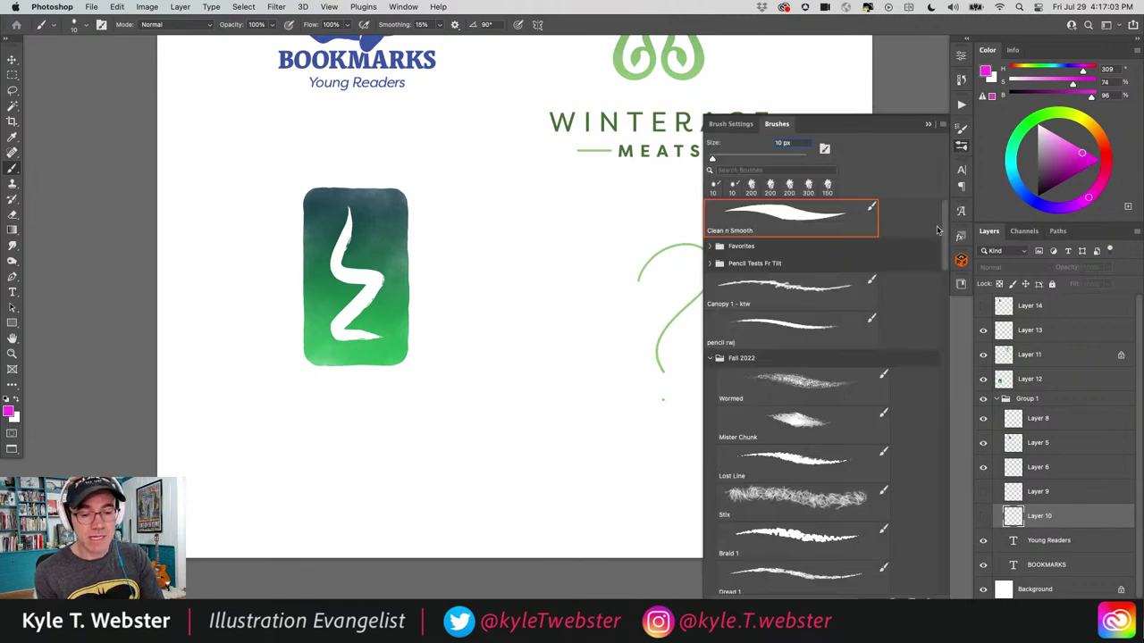
left_click(711, 357)
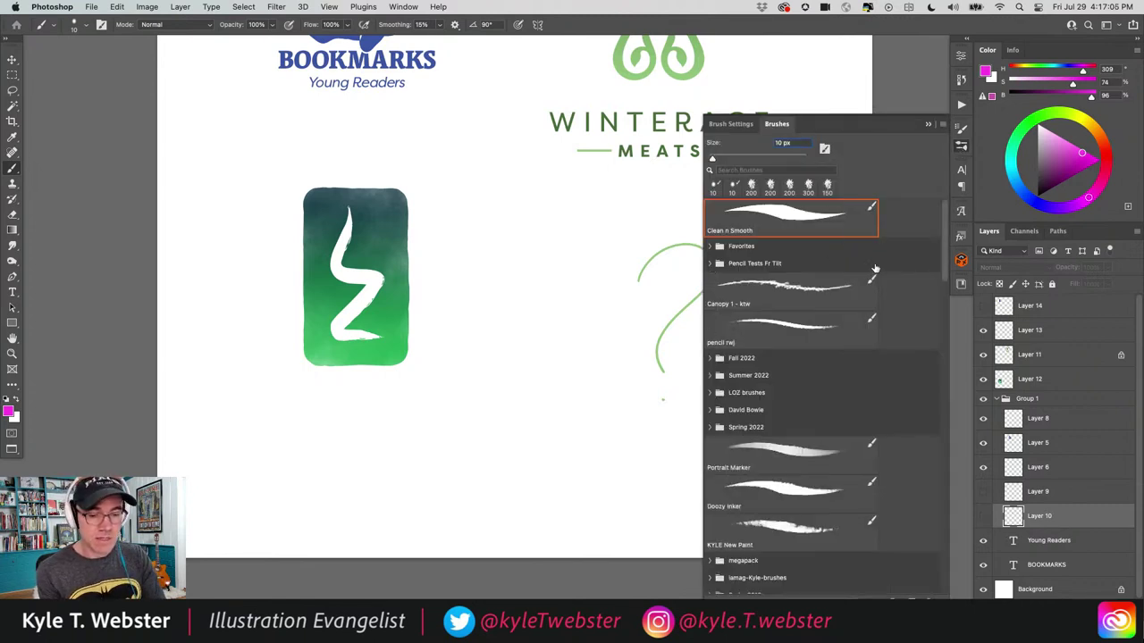
scroll(760, 313, "down", 10)
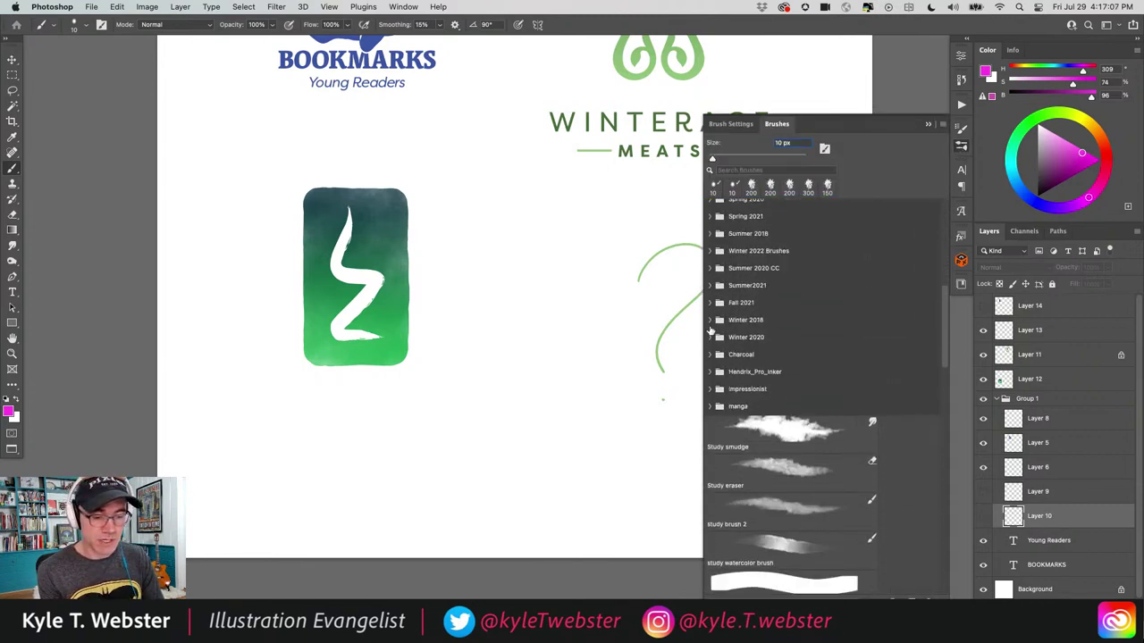
scroll(712, 358, "down", 5)
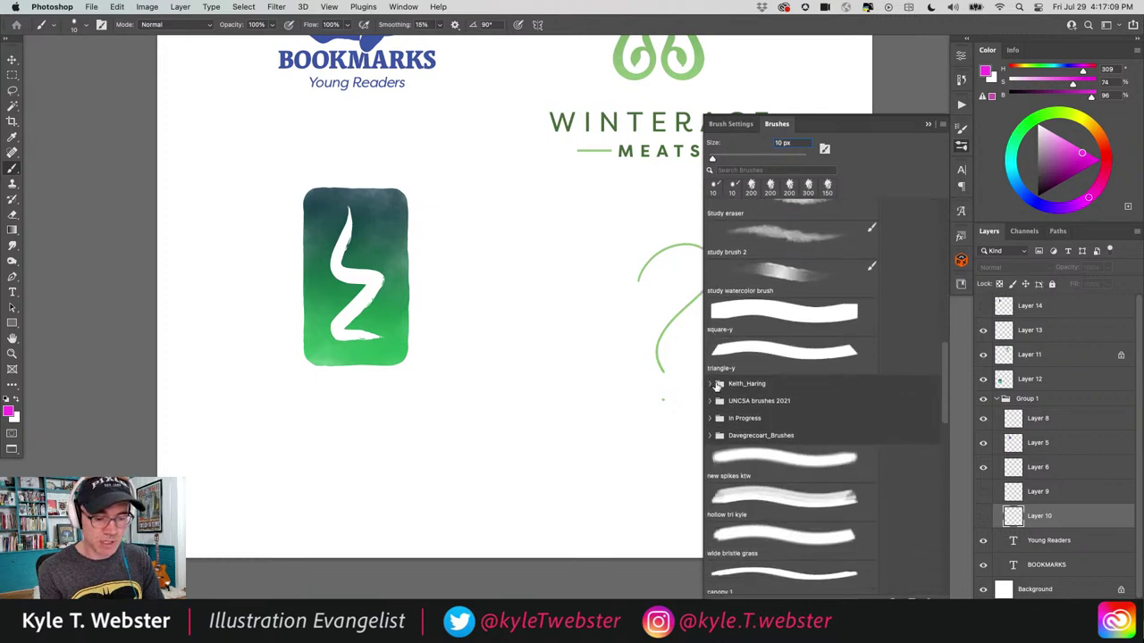
left_click(712, 384)
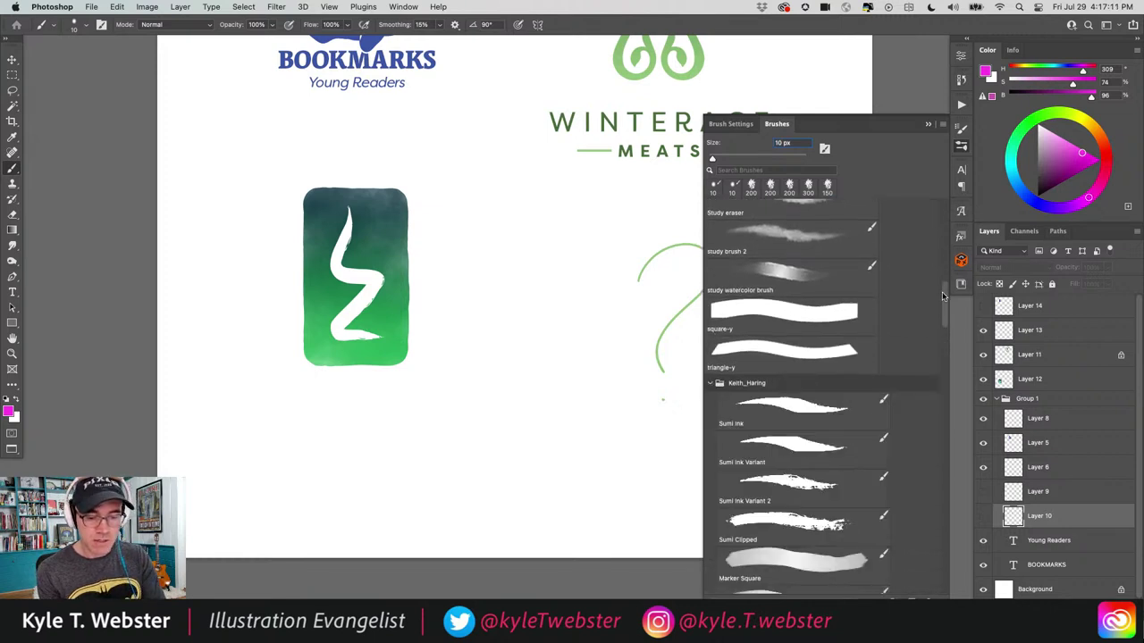
scroll(942, 291, "down", 3)
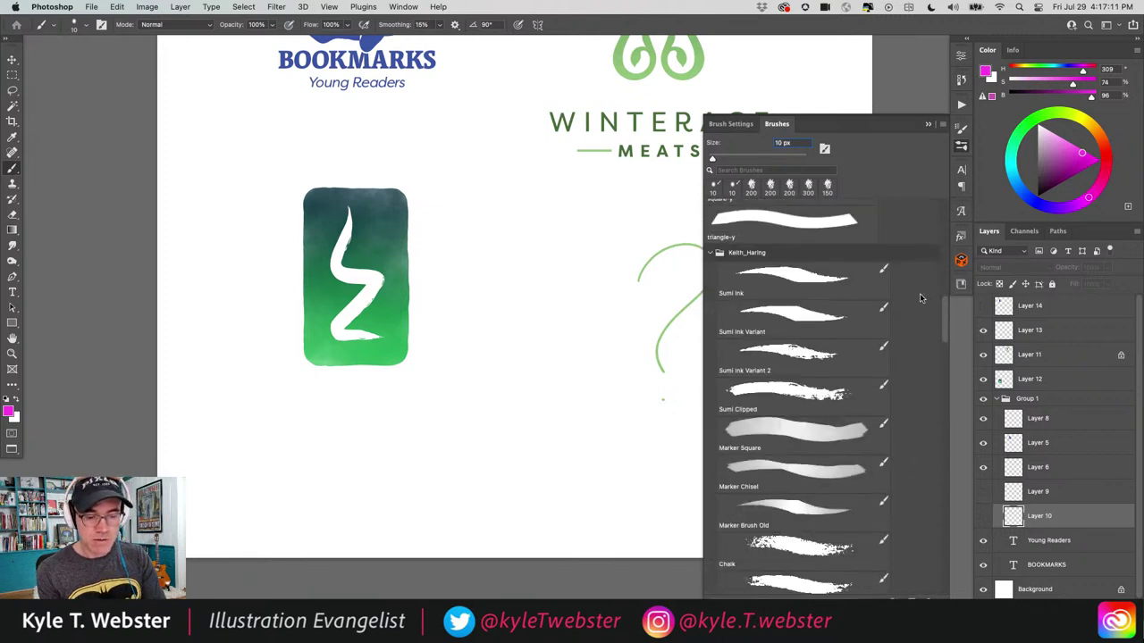
left_click(794, 279)
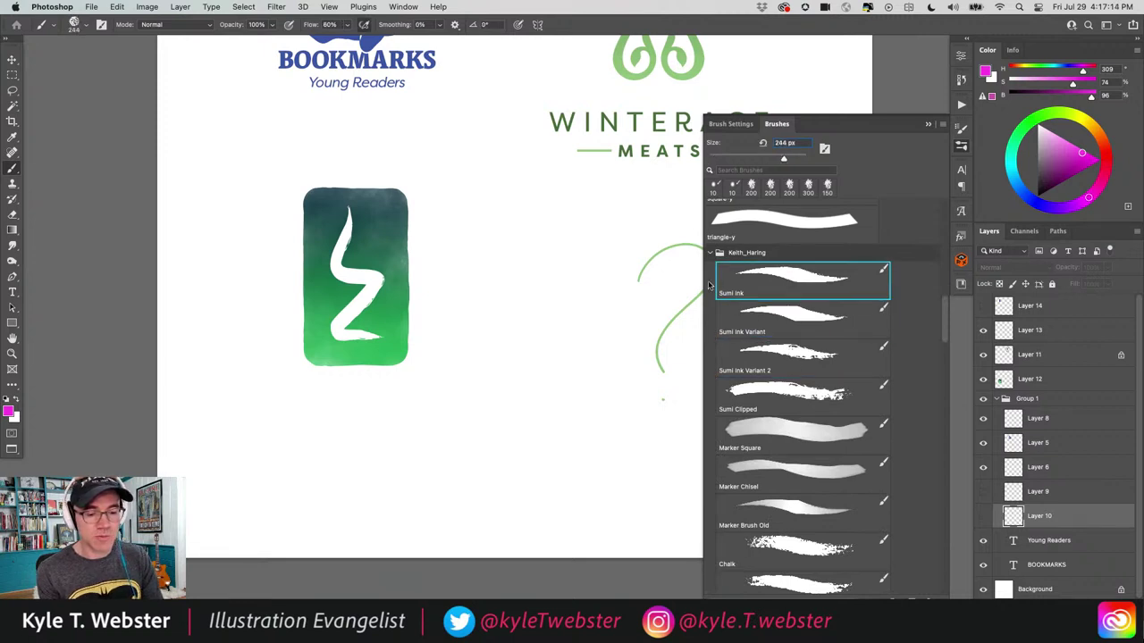
left_click(774, 317)
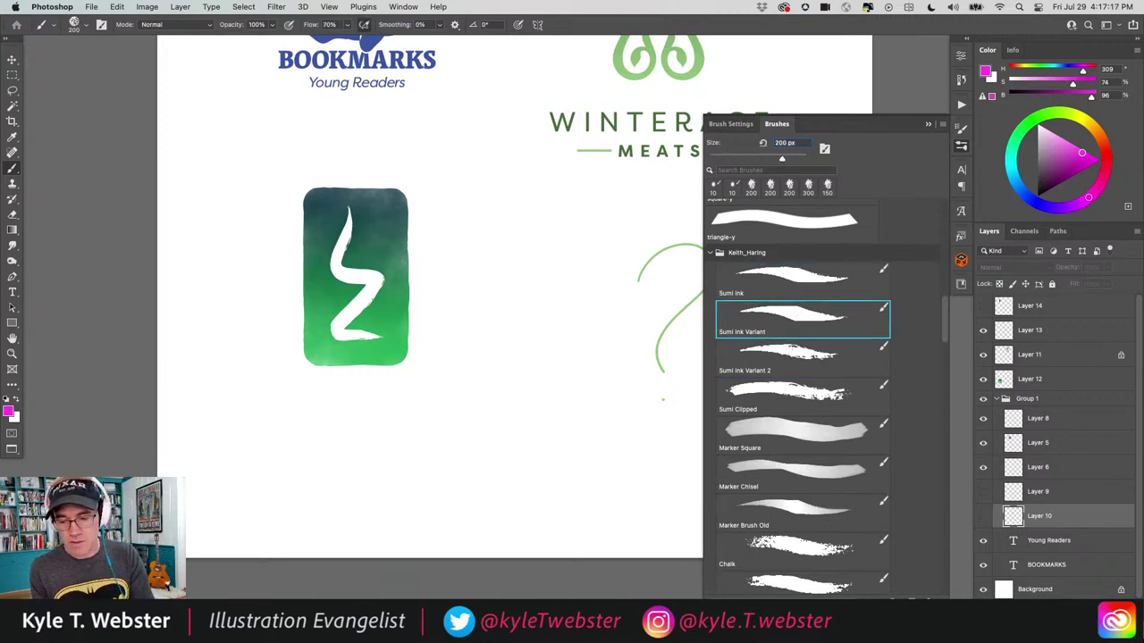
key("super+shift+alt+n")
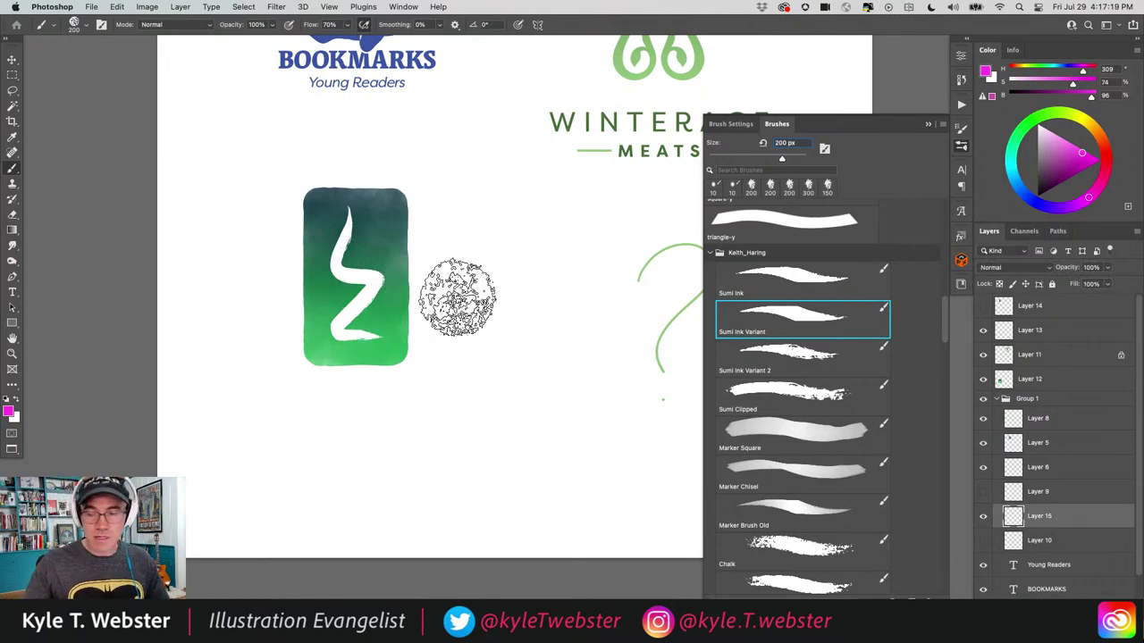
Shrink the brush to 100 px and paint repeated trial magenta S strokes beside the Z logo.
key("bracketleft")
key("bracketleft")
key("bracketleft")
key("bracketleft")
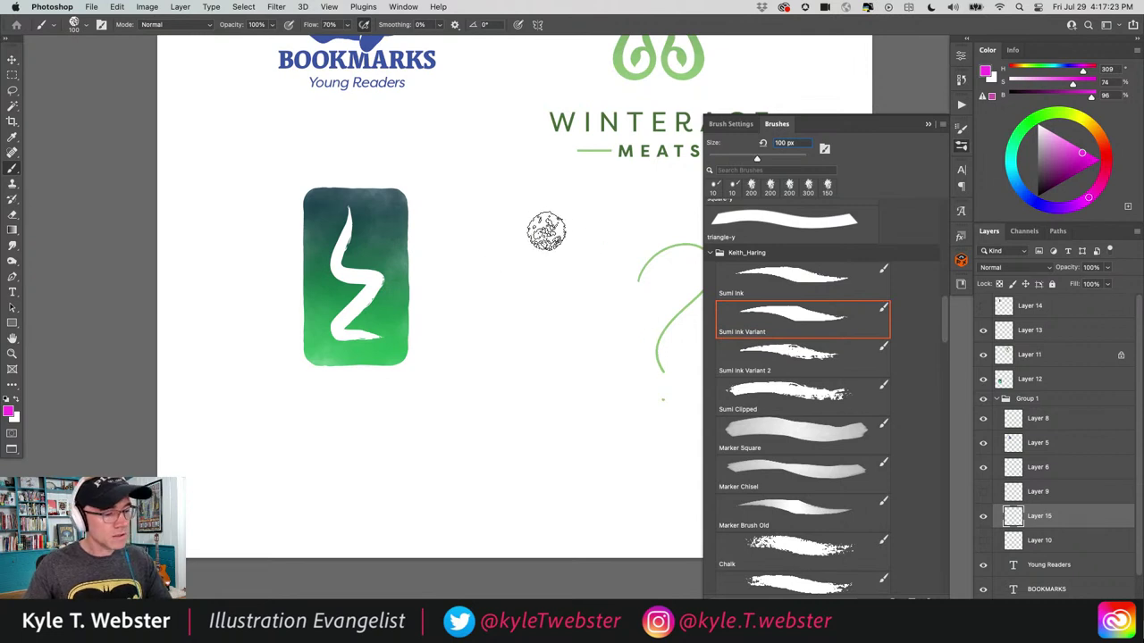
mouse_move(543, 225)
left_mouse_down()
mouse_move(541, 383)
mouse_move(601, 399)
left_mouse_up()
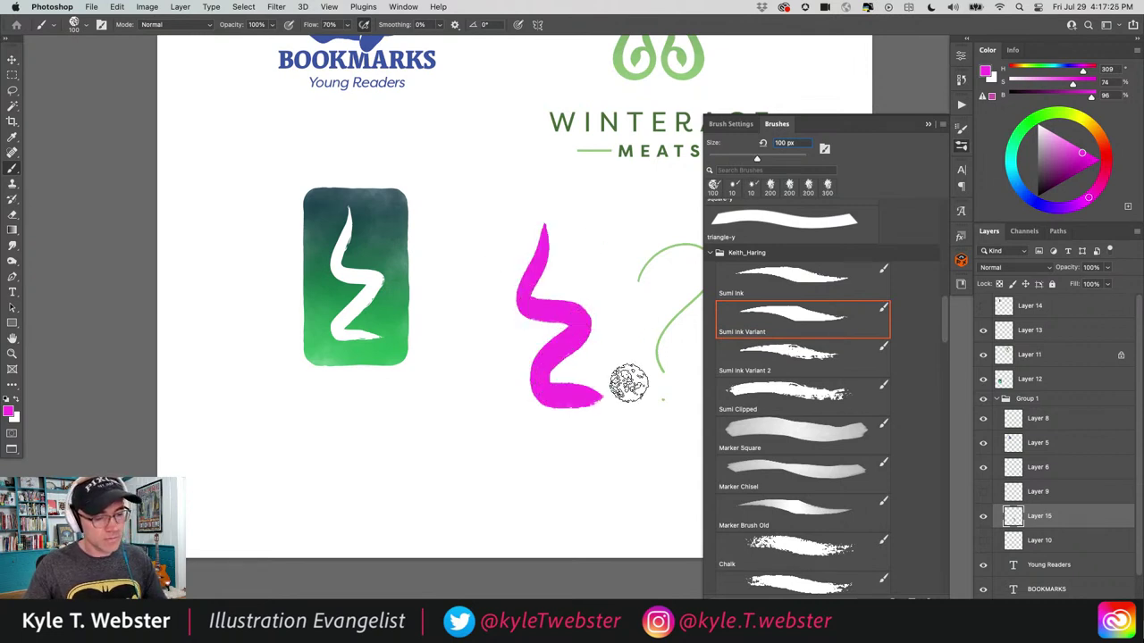
scroll(507, 364, "up", 2)
key("super+z")
mouse_move(542, 152)
left_mouse_down()
mouse_move(518, 222)
mouse_move(542, 258)
mouse_move(611, 277)
mouse_move(525, 358)
mouse_move(563, 408)
left_mouse_up()
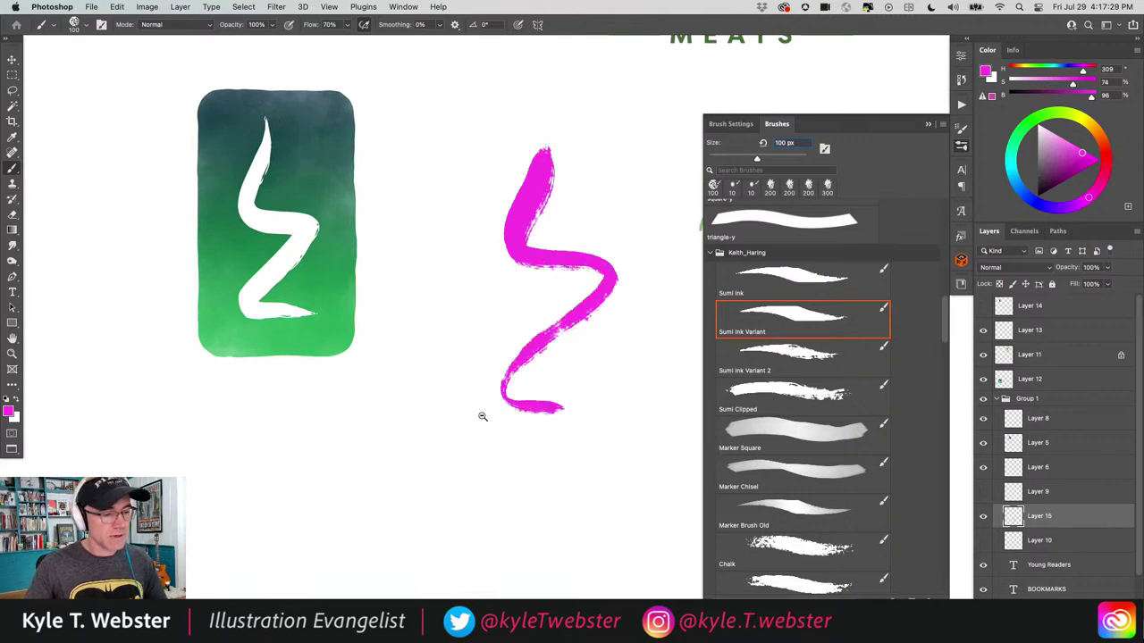
scroll(482, 417, "down", 2)
key("super+z")
mouse_move(537, 234)
left_mouse_down()
mouse_move(521, 289)
mouse_move(550, 320)
mouse_move(552, 403)
left_mouse_up()
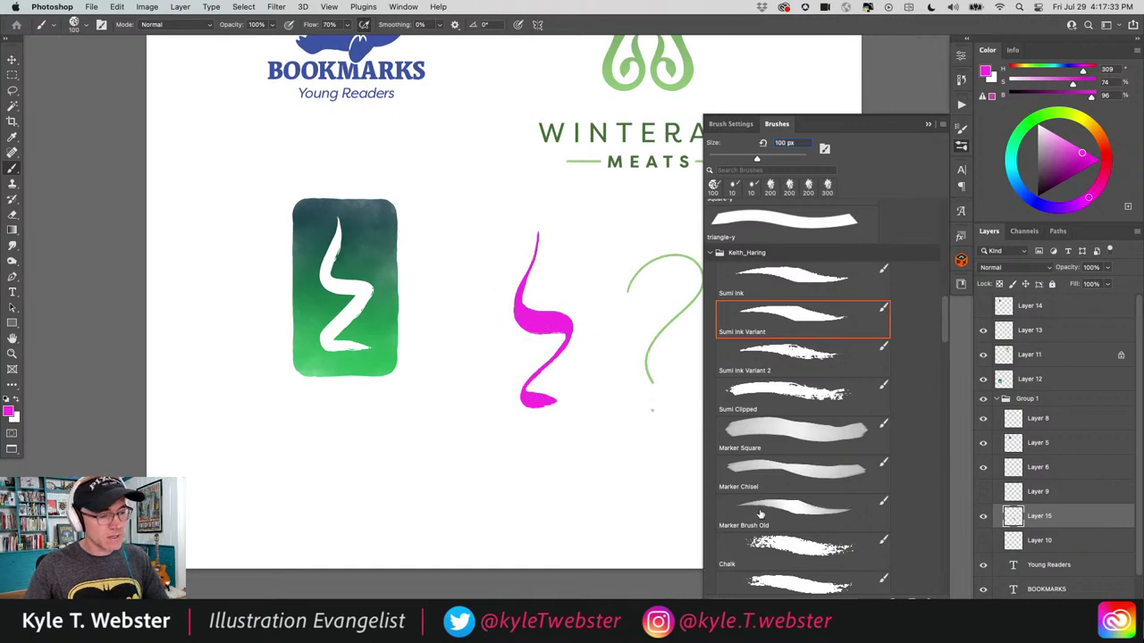
key("super+z")
mouse_move(534, 228)
left_mouse_down()
mouse_move(512, 283)
mouse_move(568, 323)
mouse_move(527, 367)
mouse_move(546, 396)
left_mouse_up()
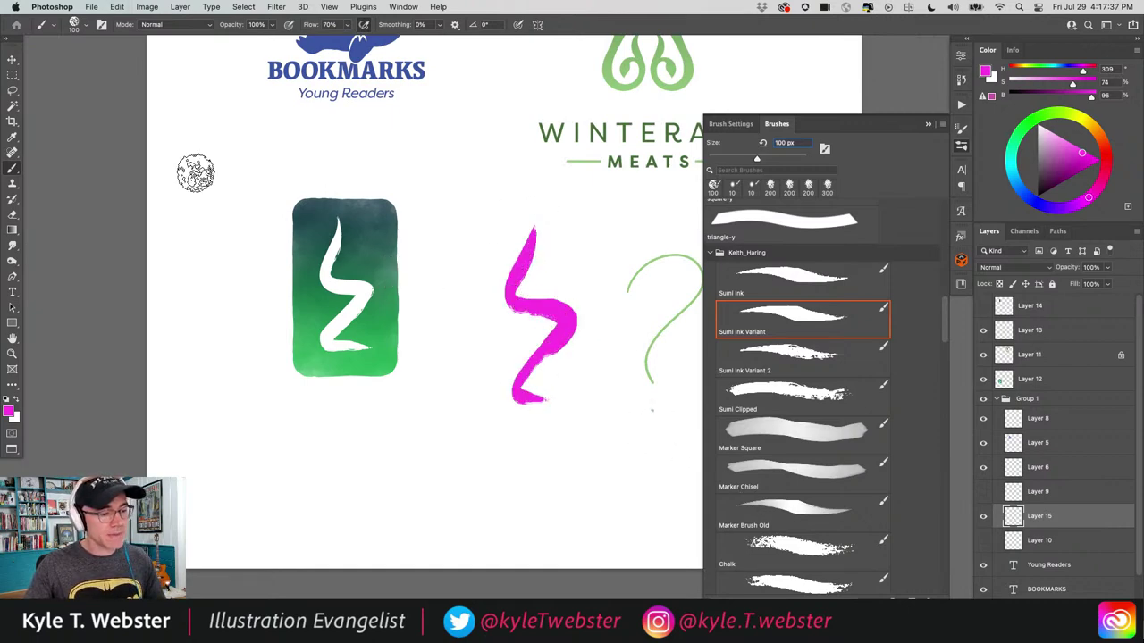
Inspect the S stroke, paint a looping stroke around the Z logo, then undo the tests.
left_click_drag(531, 319, 439, 337)
left_click_drag(396, 375, 429, 345)
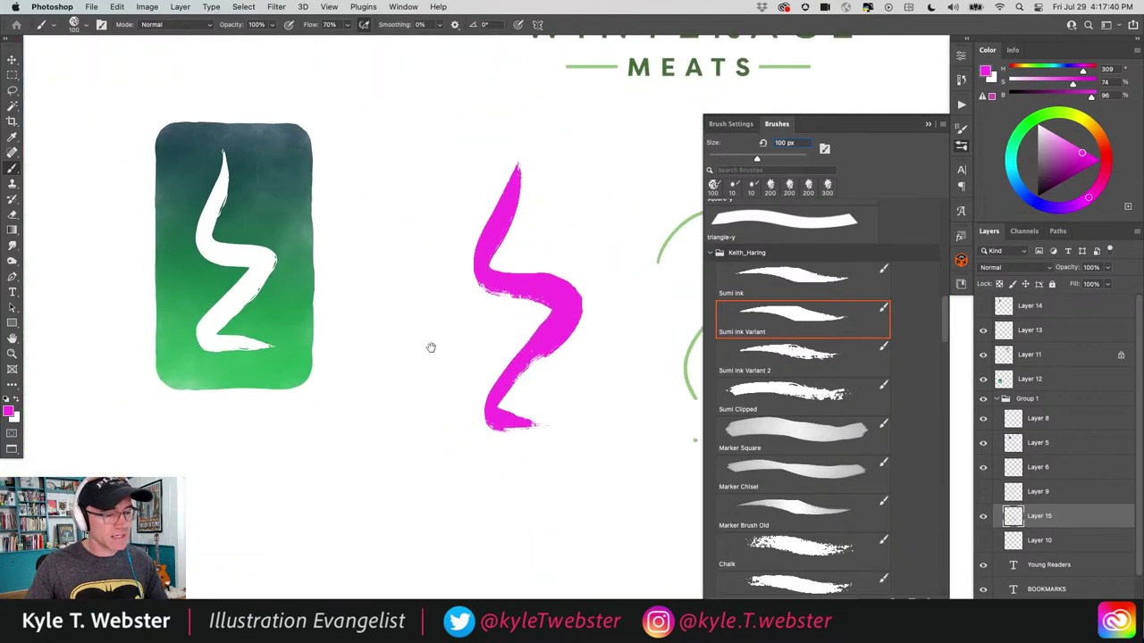
left_click(421, 401, "alt")
mouse_move(487, 462)
left_mouse_down()
mouse_move(411, 501)
mouse_move(276, 511)
mouse_move(179, 414)
mouse_move(179, 263)
mouse_move(121, 456)
mouse_move(237, 528)
left_mouse_up()
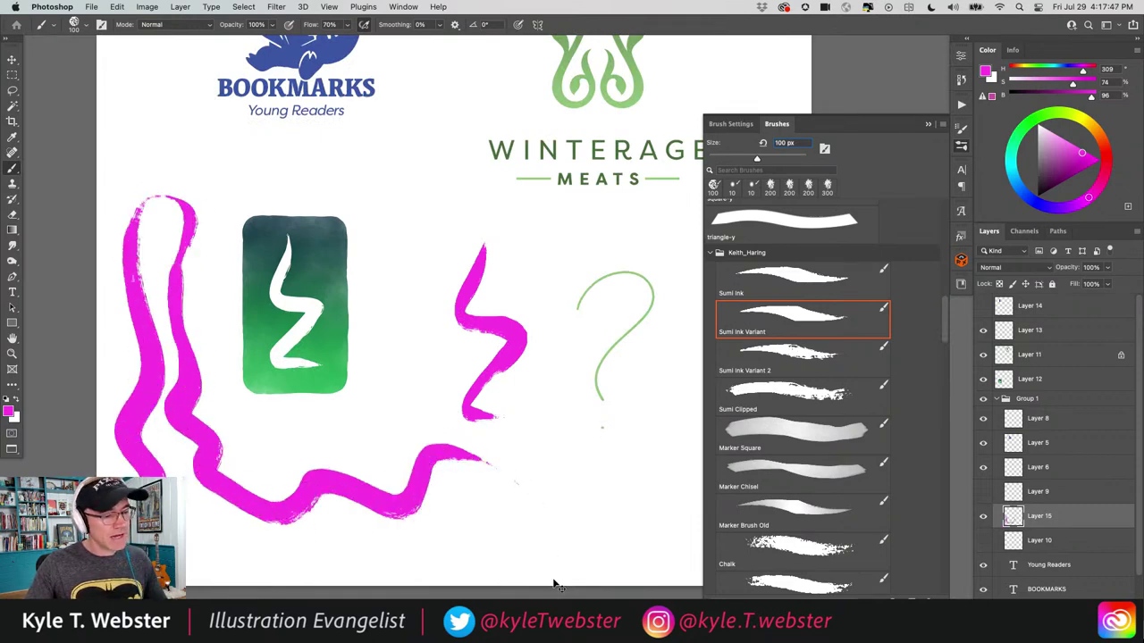
key("super+z")
key("super+z")
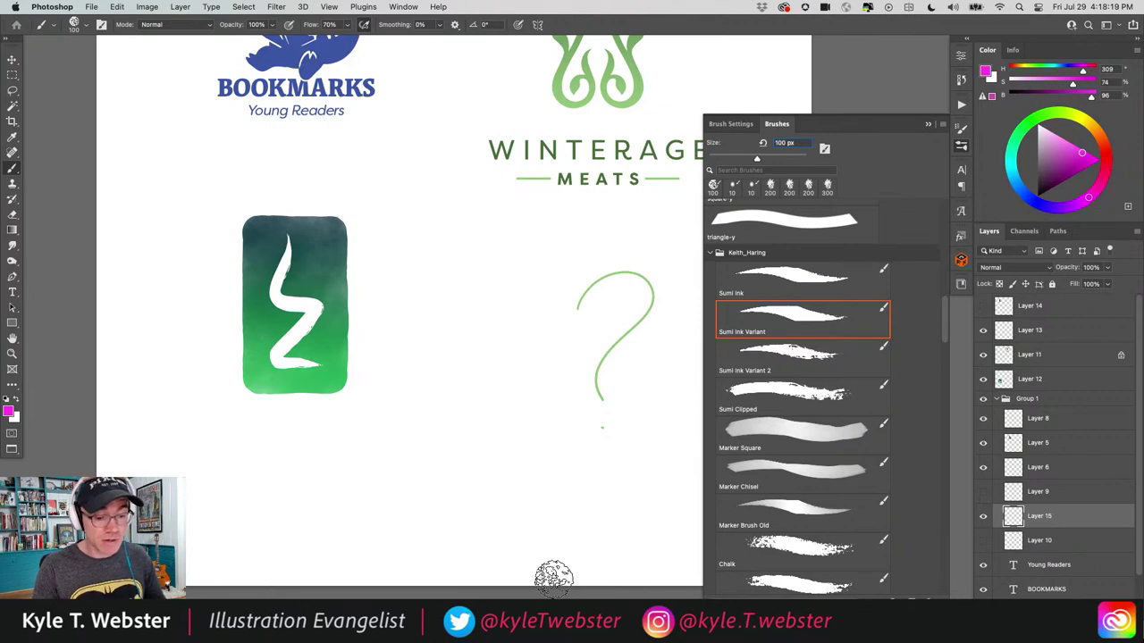
Try a broad magenta stroke with Sumi Ink Variant 2, then undo it.
left_click(776, 354)
mouse_move(493, 231)
left_mouse_down()
mouse_move(439, 438)
mouse_move(420, 460)
mouse_move(225, 470)
mouse_move(169, 207)
left_mouse_up()
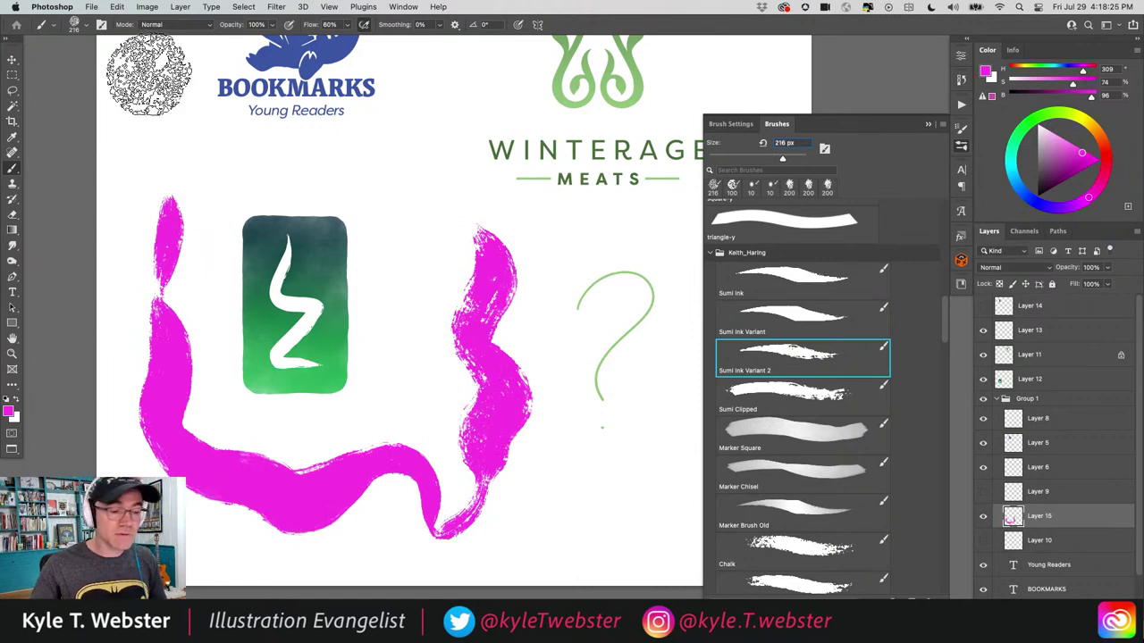
key("super+z")
key("super+z")
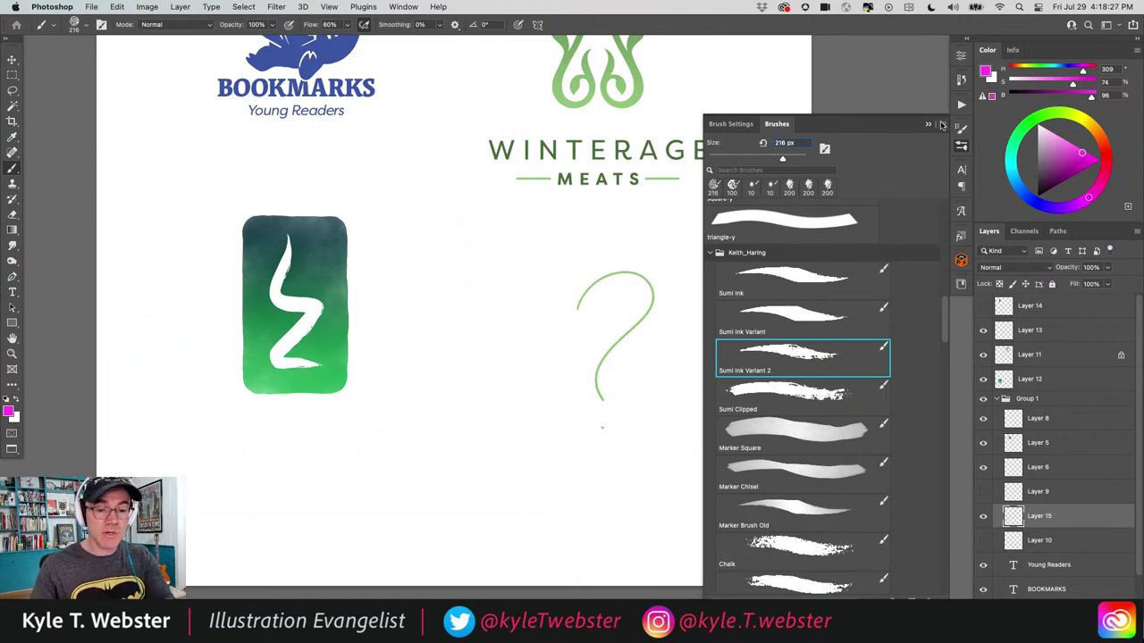
Choose the small 10 px brush preset from the brush list.
left_click(942, 123)
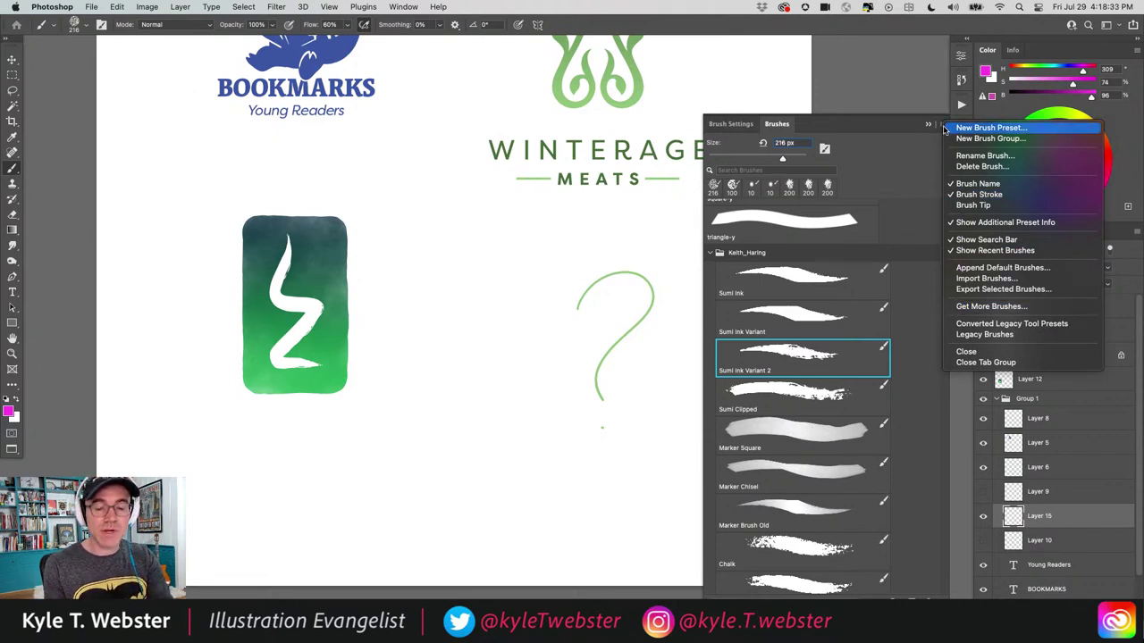
left_click(581, 245)
left_click(928, 125)
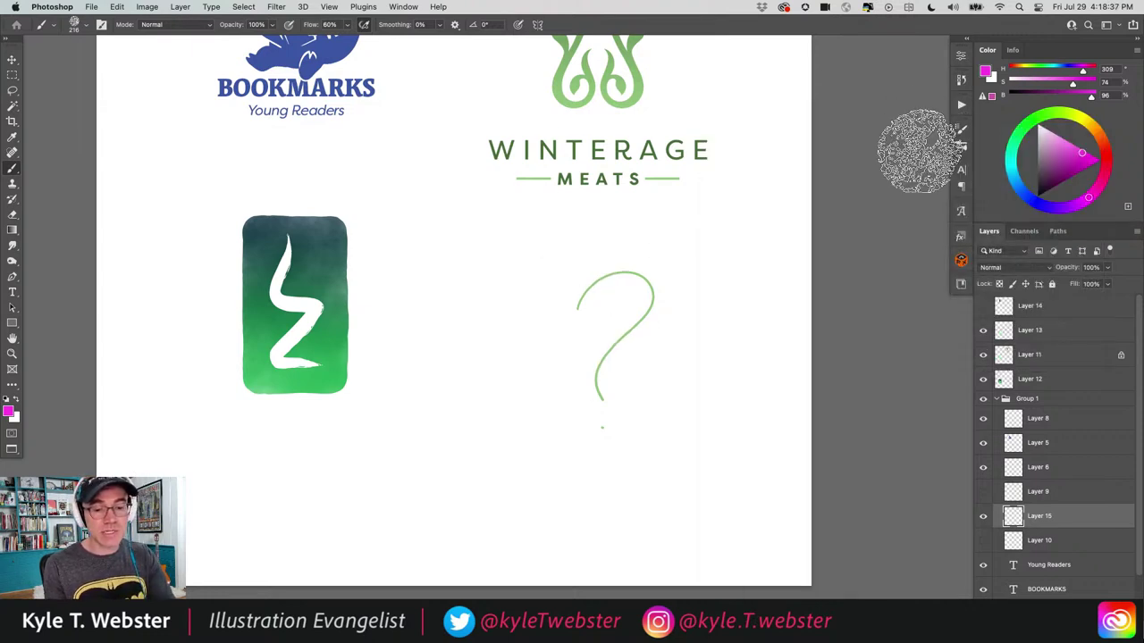
left_click(960, 147)
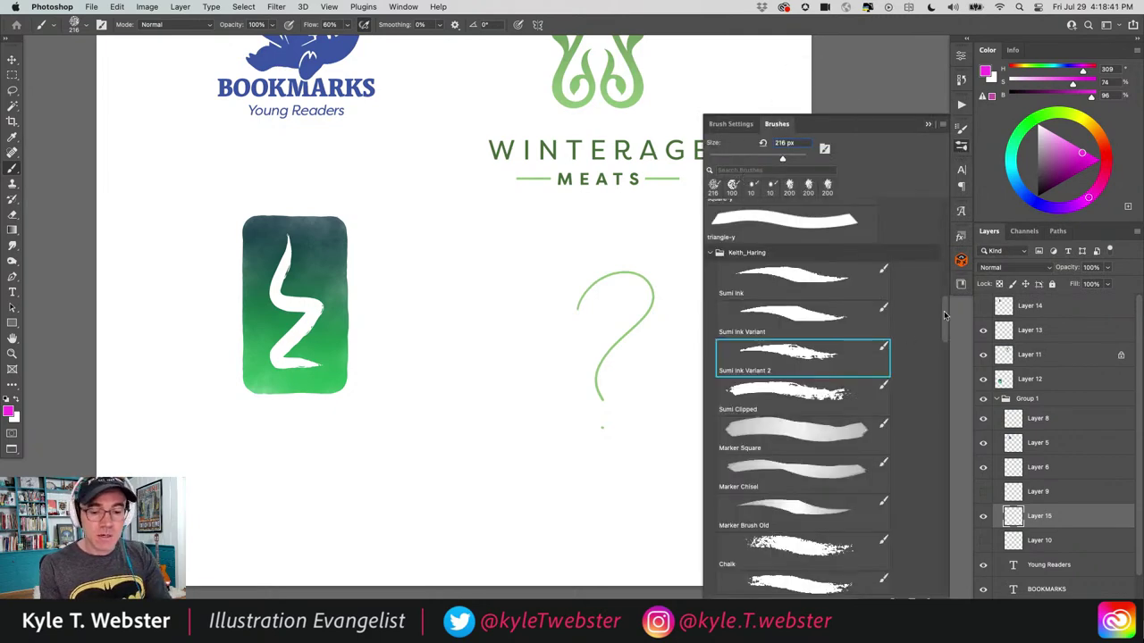
left_click_drag(945, 315, 945, 221)
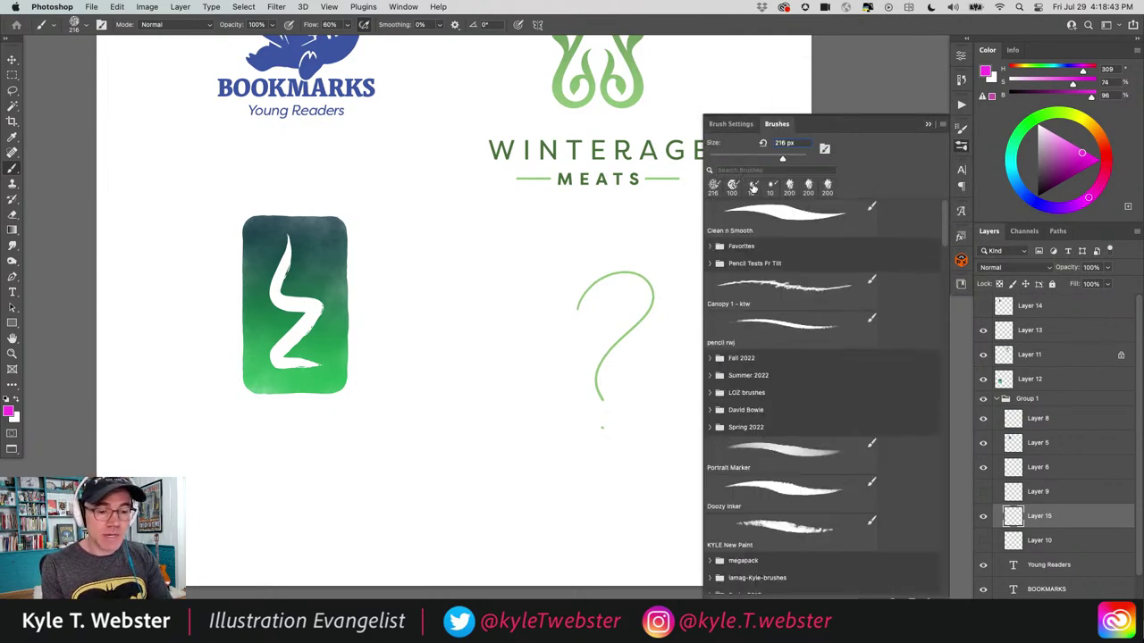
left_click(753, 185)
left_click(928, 124)
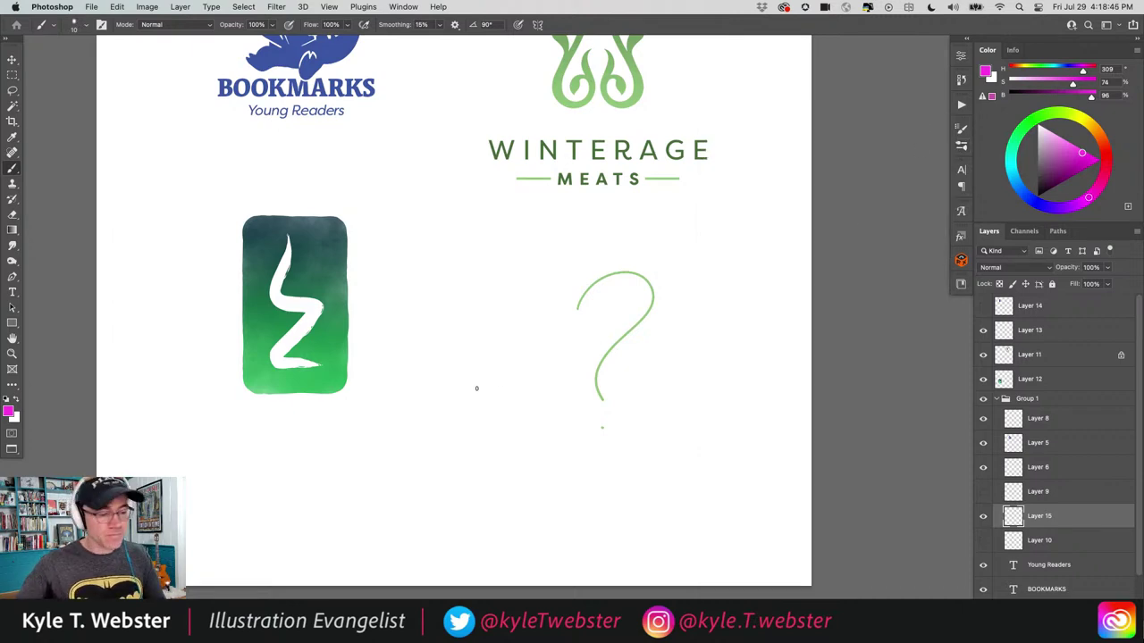
Zoom in on the Z logo and hide Layer 15 with the test strokes.
mouse_move(275, 375)
left_mouse_down()
mouse_move(261, 403)
mouse_move(225, 405)
mouse_move(276, 380)
left_mouse_up()
left_click(224, 384, "super")
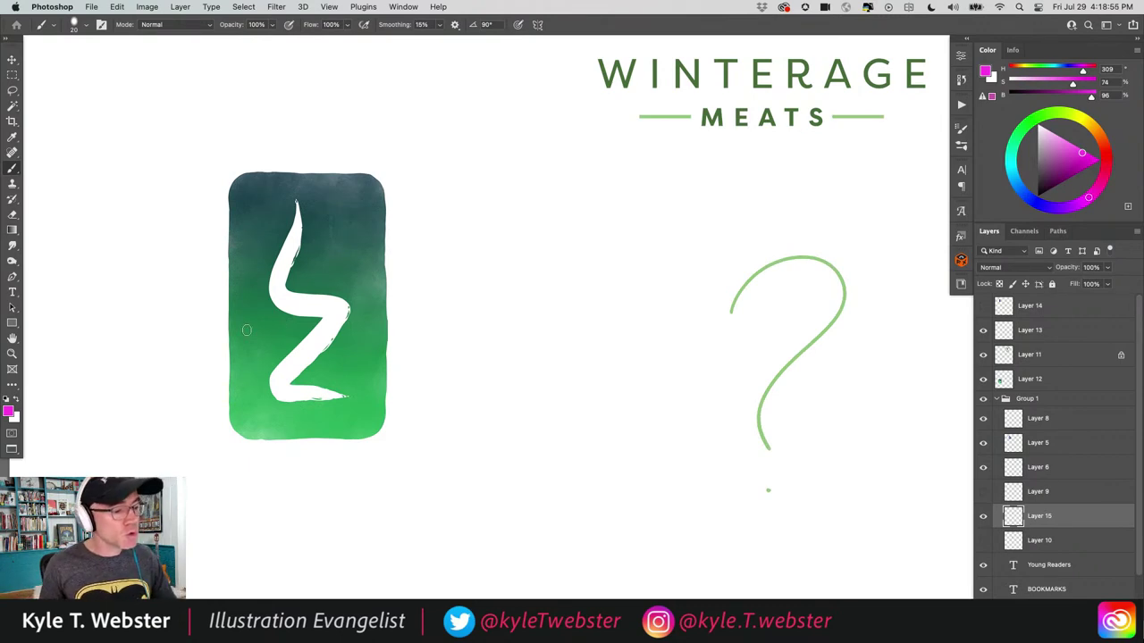
scroll(377, 440, "down", 6)
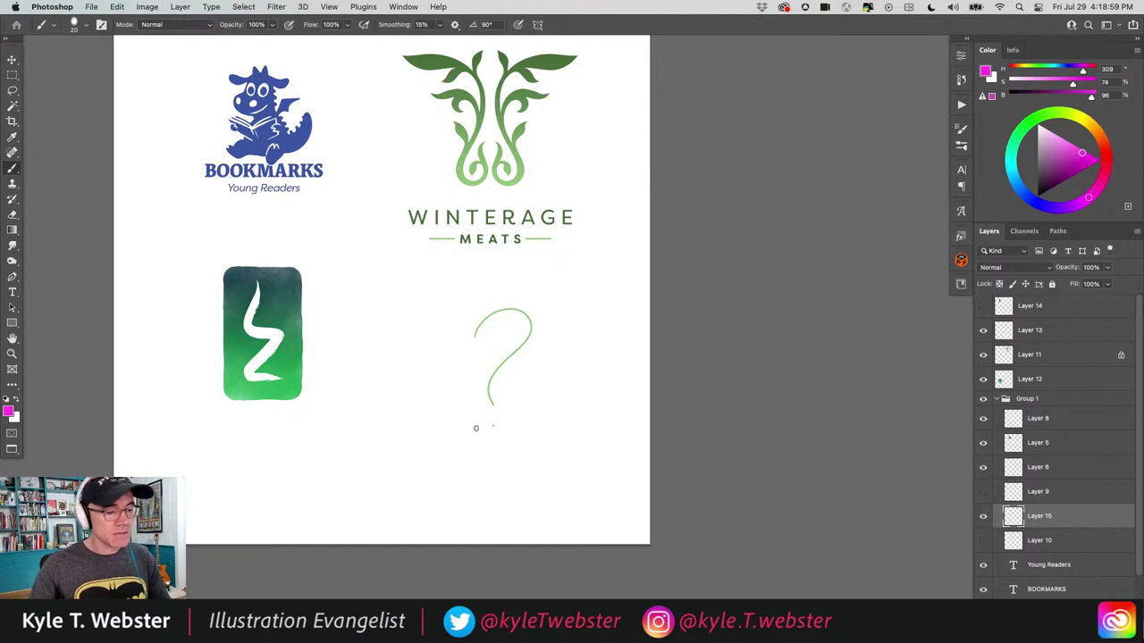
left_click(984, 516)
Collapse Group 1 and hide Layer 13 with the green question-mark sketch.
scroll(474, 350, "up", 2)
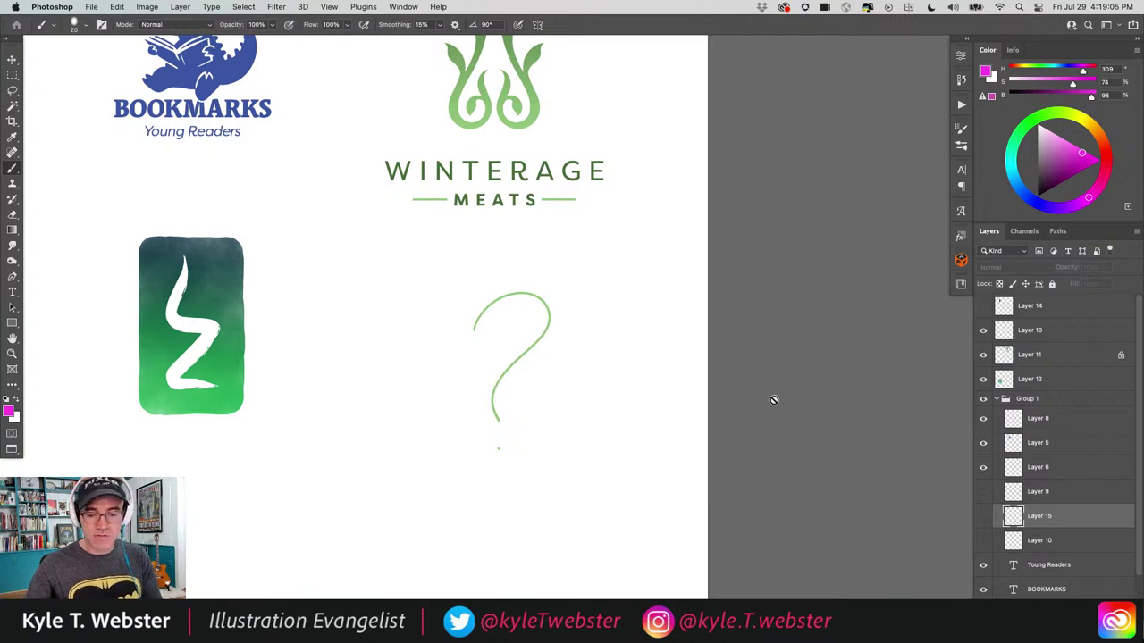
left_click_drag(457, 372, 470, 343)
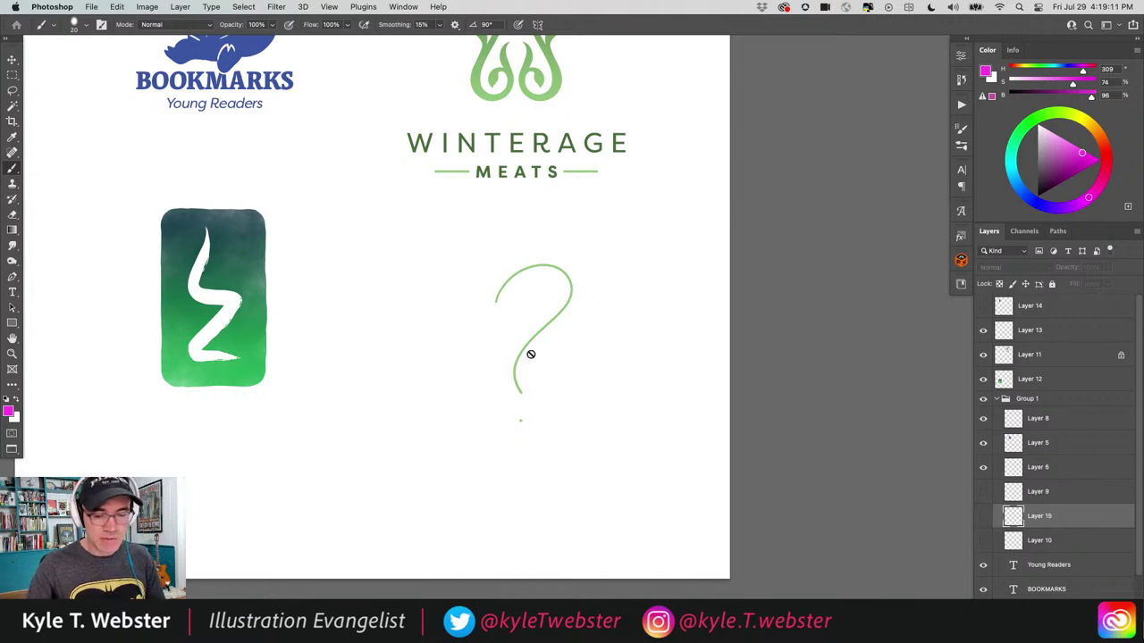
left_click(998, 399)
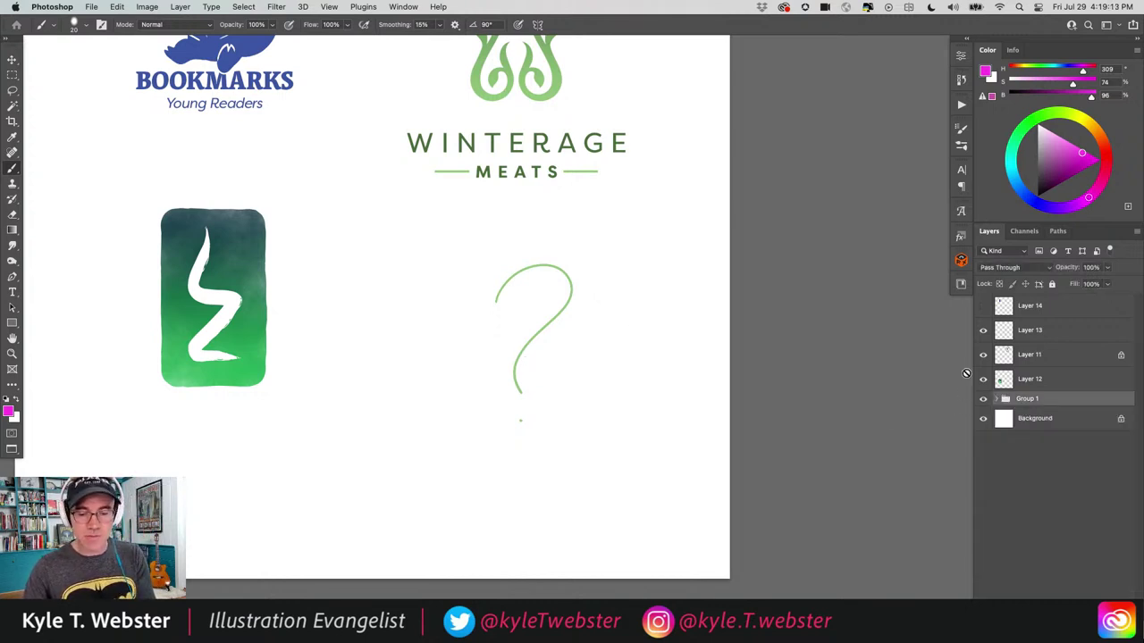
left_click(983, 330)
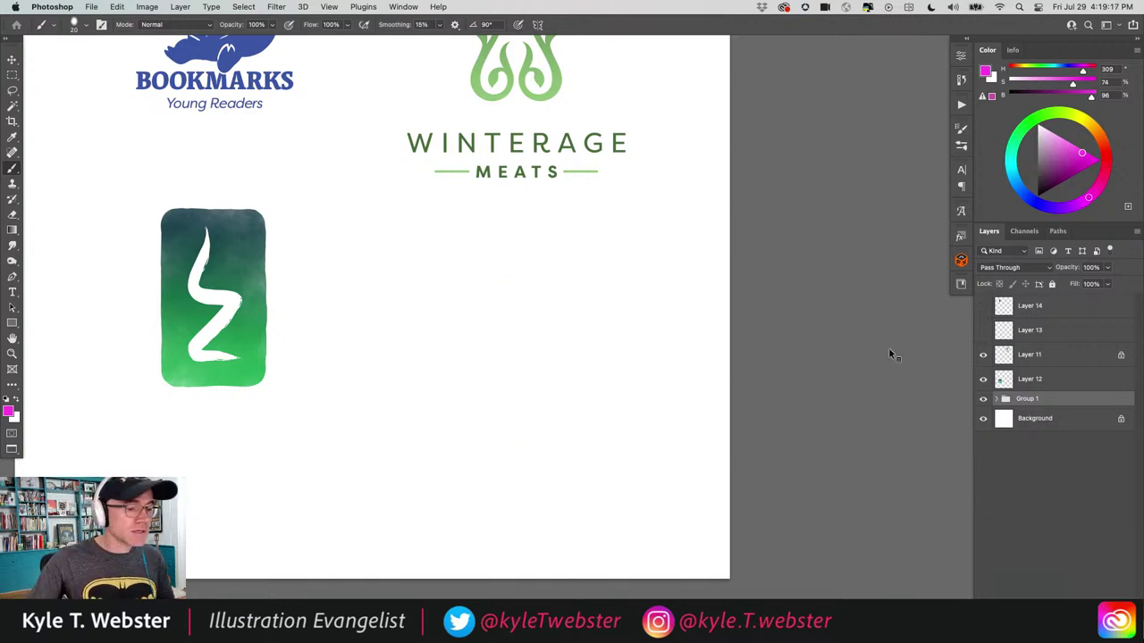
View the full-body triceratops sketch, then switch to the head design sheet with sketches A–E.
key("ctrl+Tab")
key("ctrl+Tab")
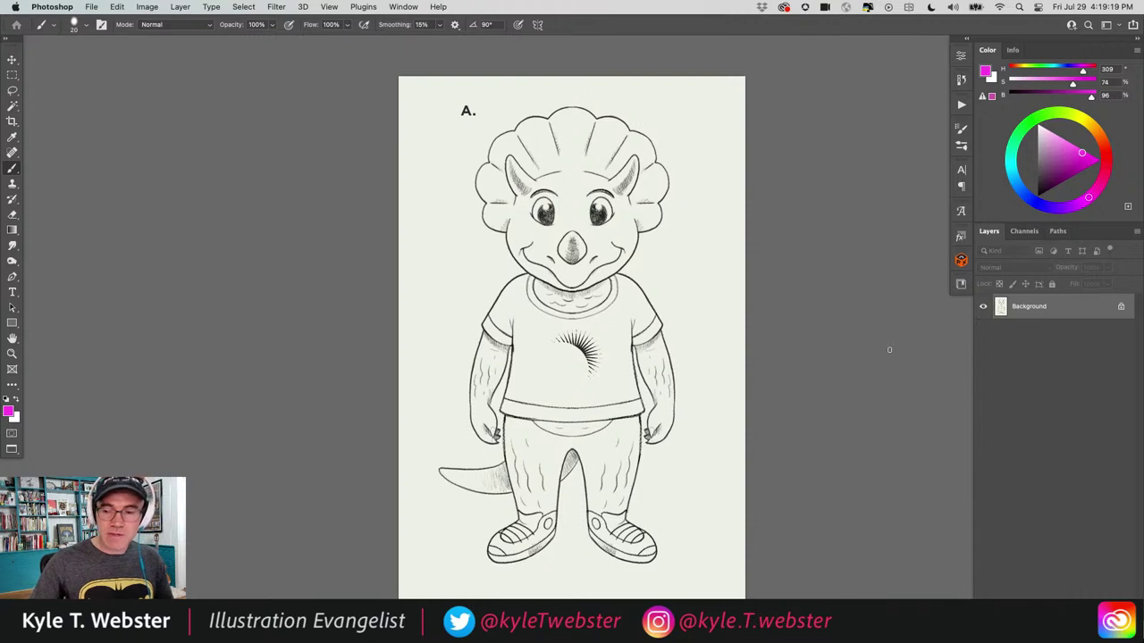
left_click_drag(497, 320, 454, 295)
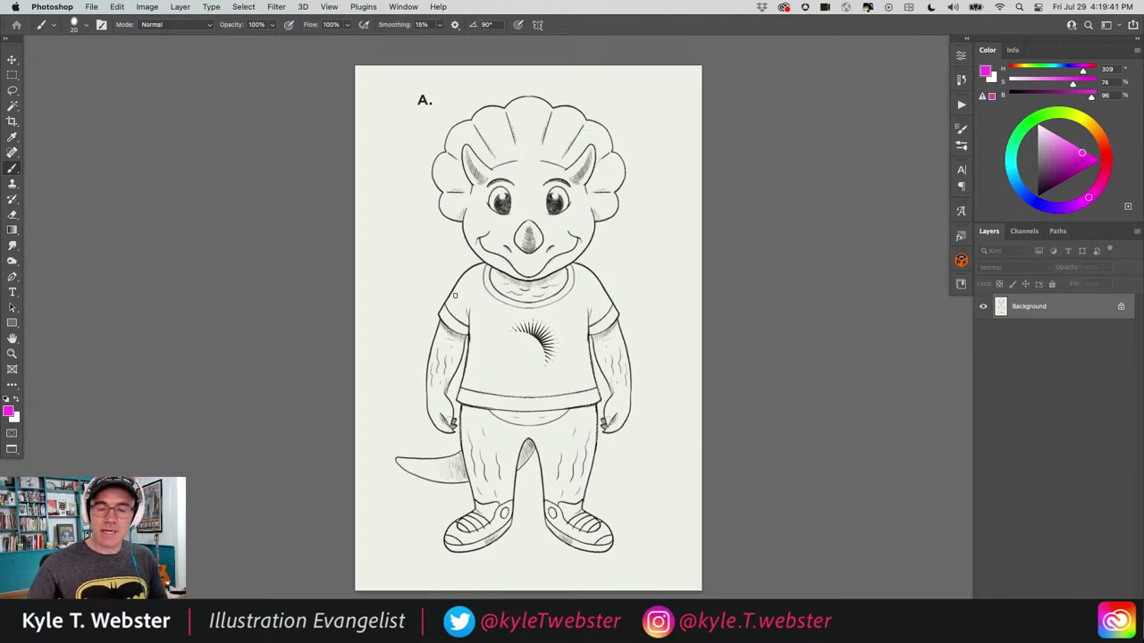
key("ctrl+Tab")
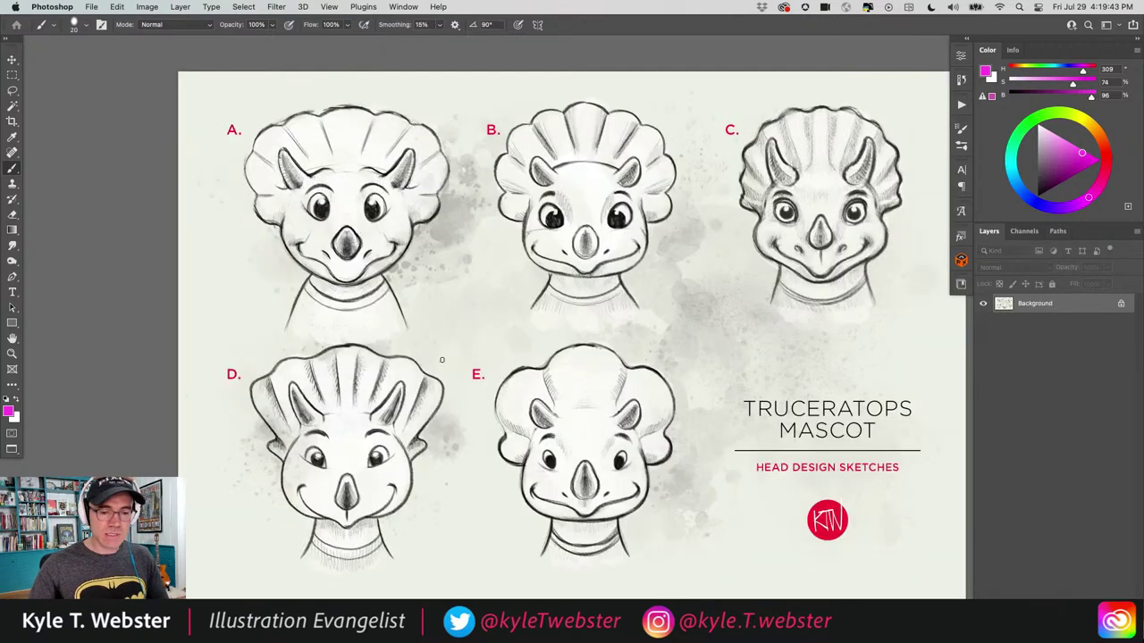
Center head sketches A–E, check the Symmetry options, then switch to the full-colour mascot document.
left_click_drag(442, 359, 365, 349)
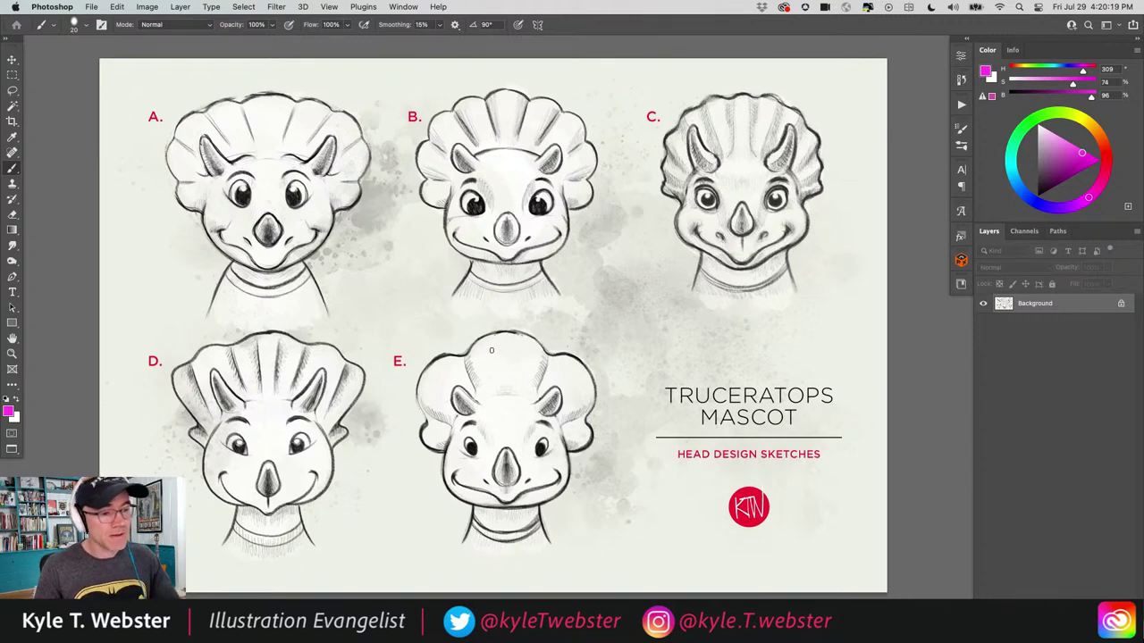
left_click(537, 25)
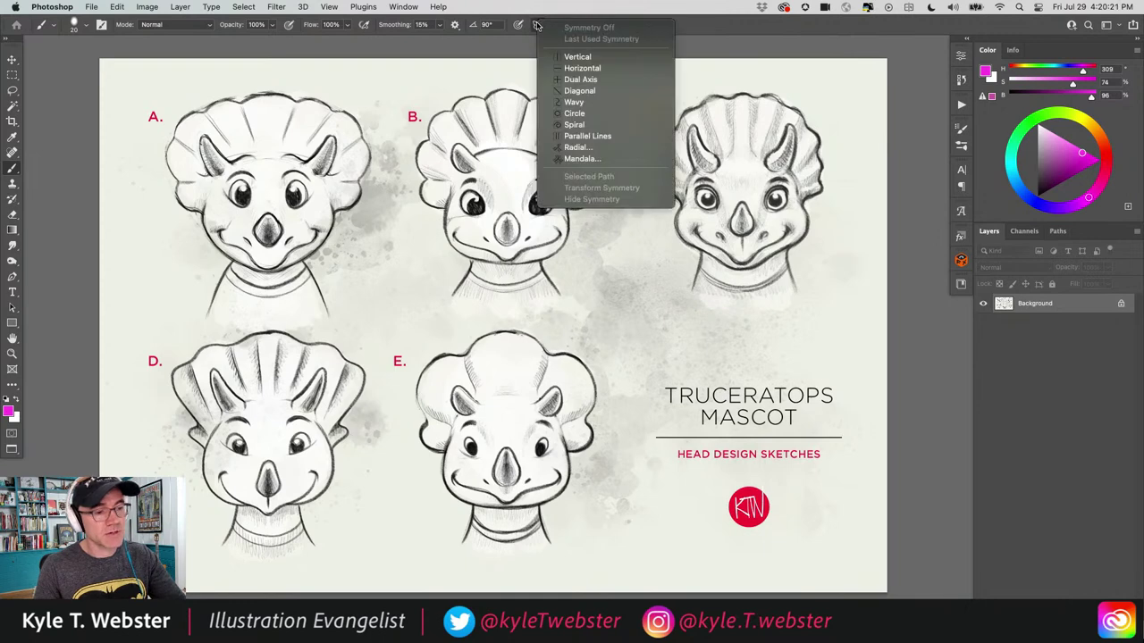
left_click(538, 25)
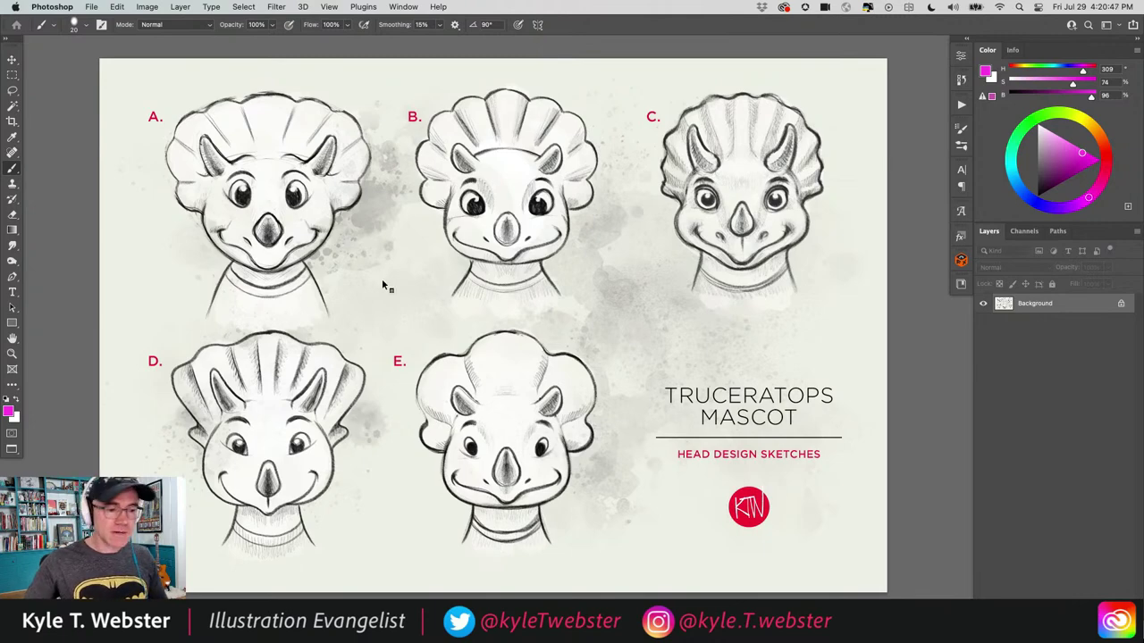
key("ctrl+Tab")
key("super+equal")
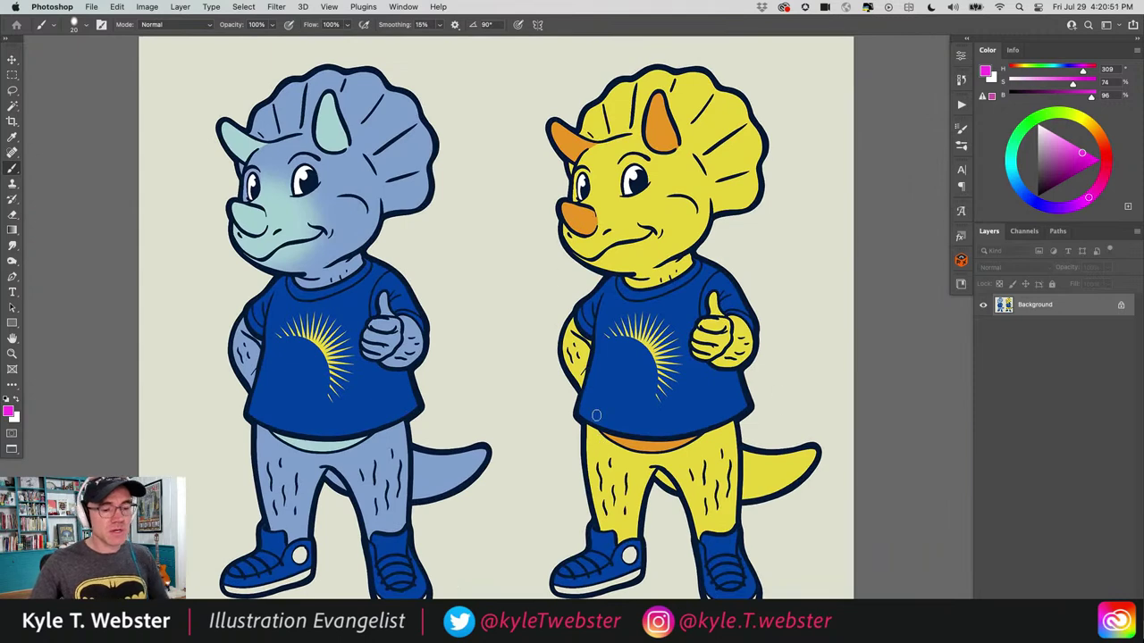
key("super+minus")
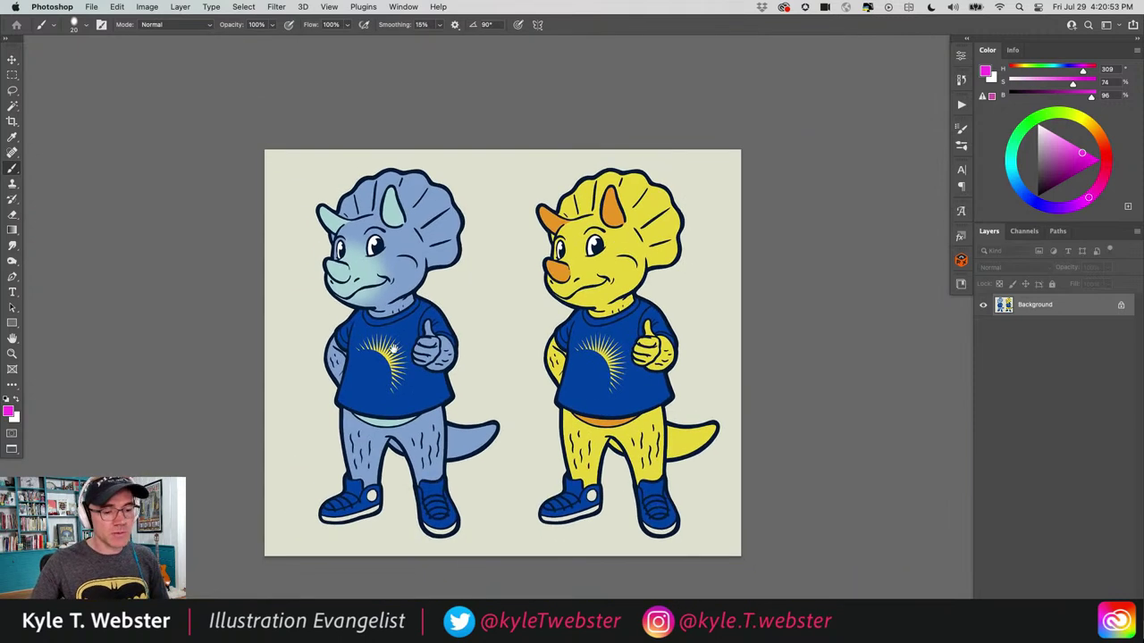
left_click_drag(471, 337, 423, 315)
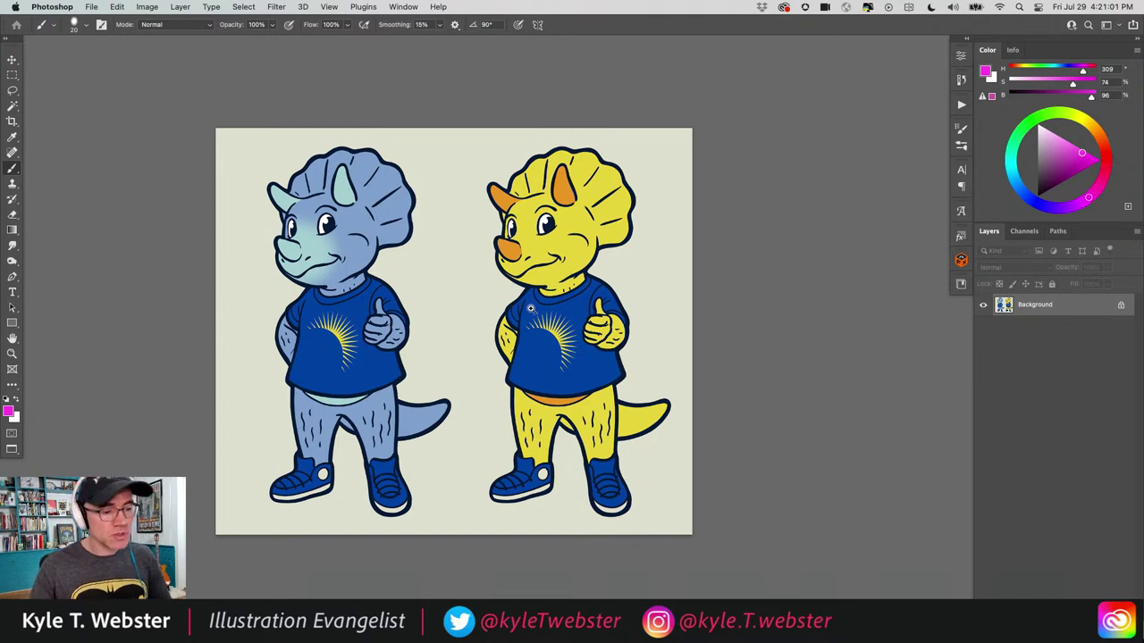
key("super+plus")
key("l")
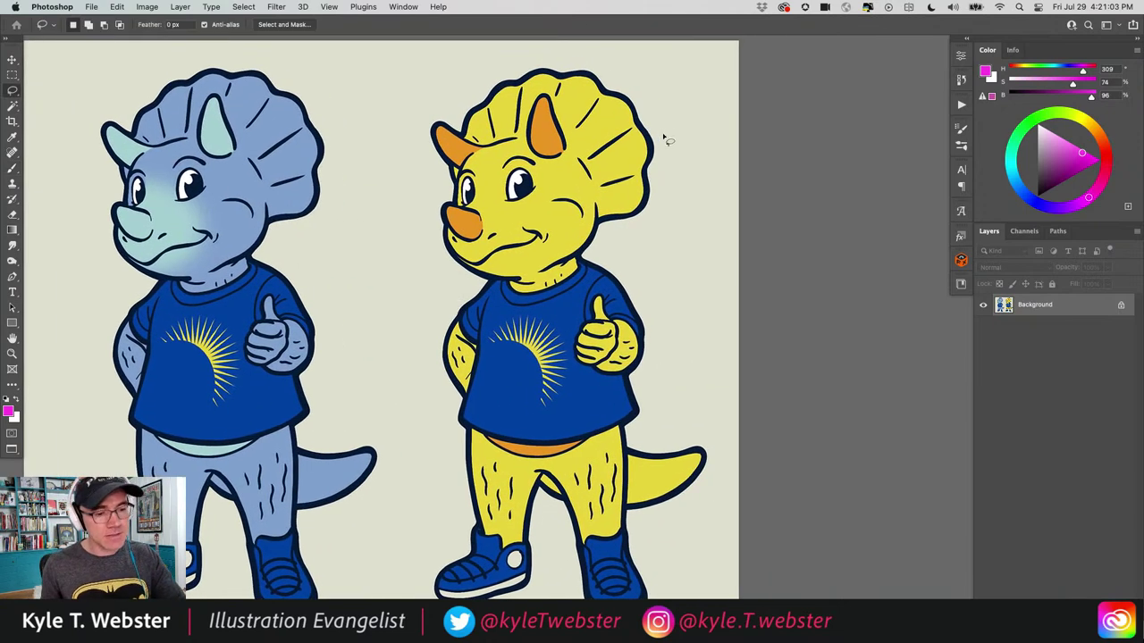
mouse_move(659, 133)
left_mouse_down()
mouse_move(625, 203)
mouse_move(587, 215)
mouse_move(568, 253)
mouse_move(533, 275)
mouse_move(590, 282)
mouse_move(611, 313)
mouse_move(652, 325)
mouse_move(602, 254)
mouse_move(670, 158)
left_mouse_up()
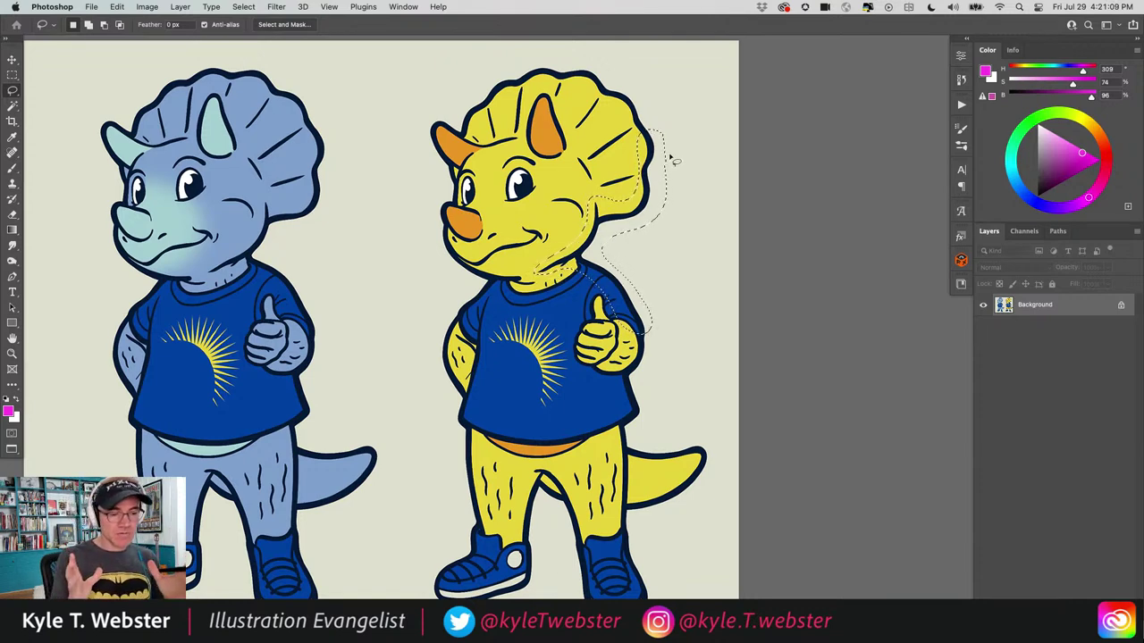
key("ctrl+d")
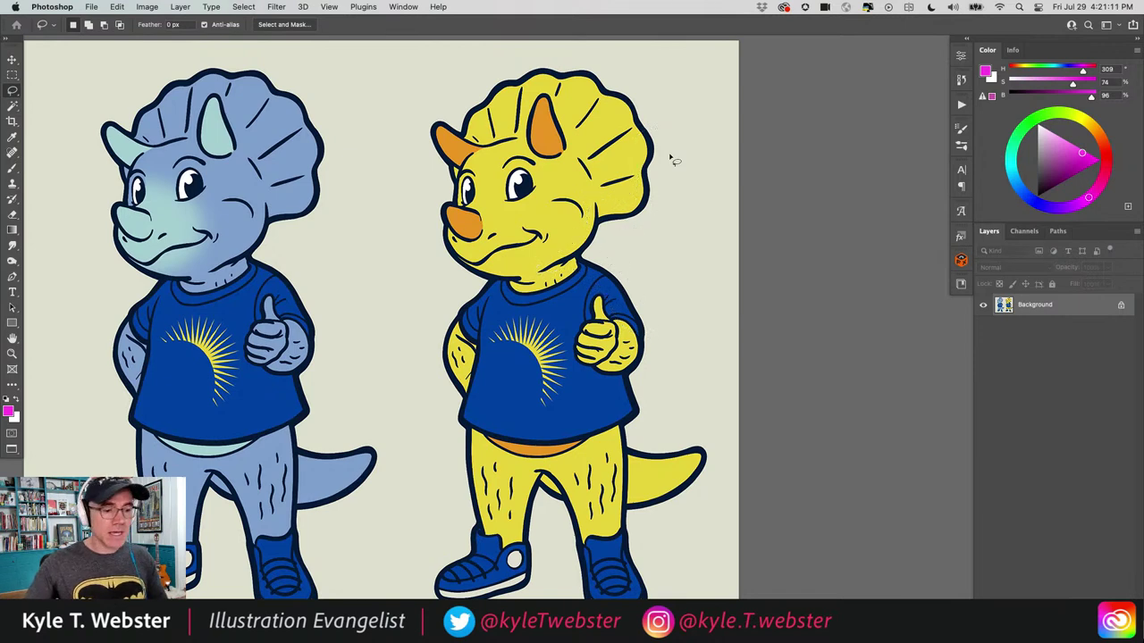
scroll(409, 312, "right", 2)
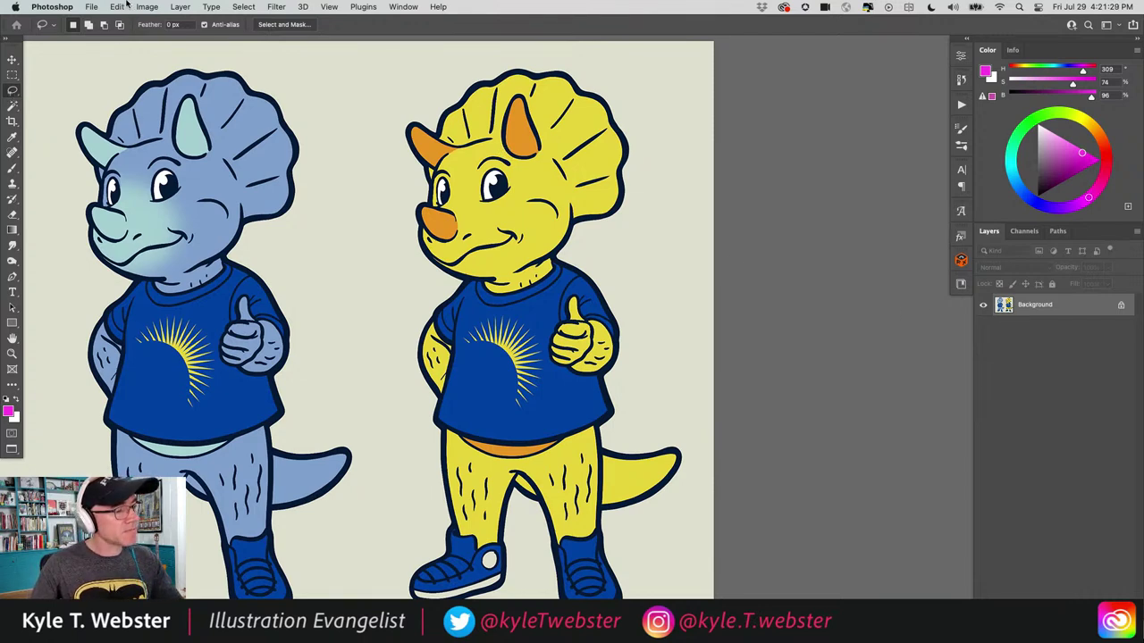
Select both Truceratops mascots as the subject and fill them black on a new layer.
left_click(243, 8)
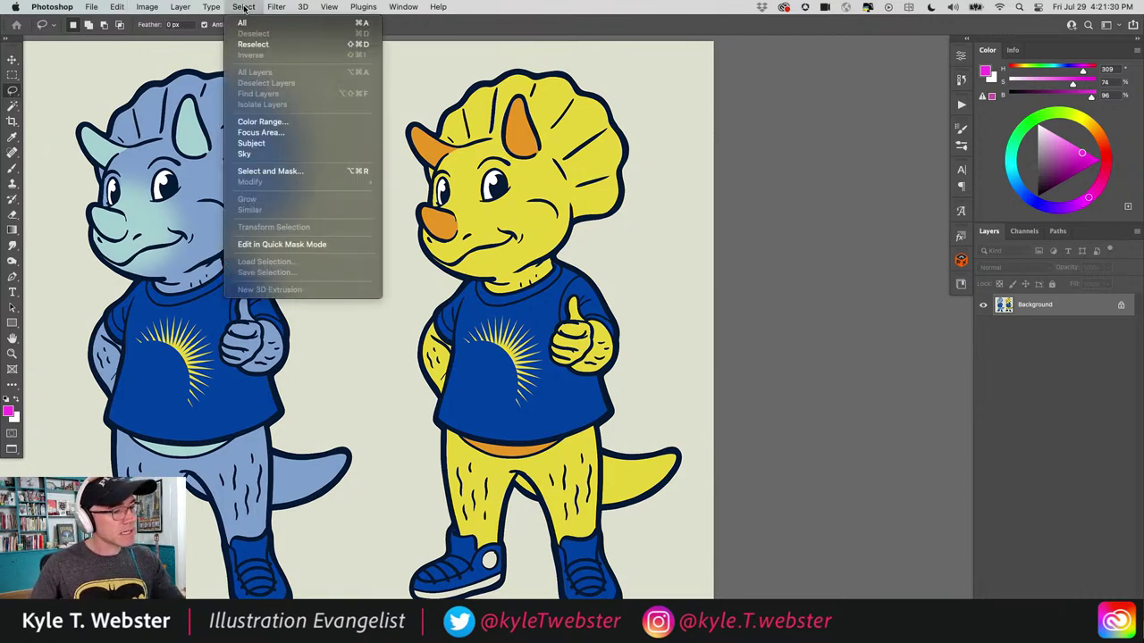
left_click(247, 143)
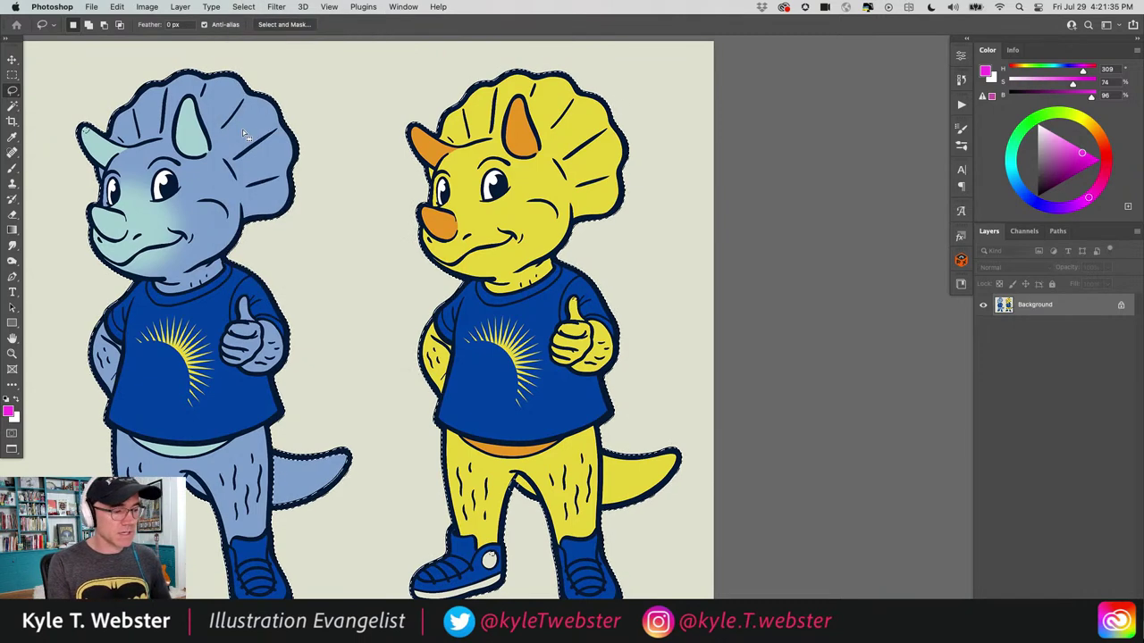
key("alt+shift+super+n")
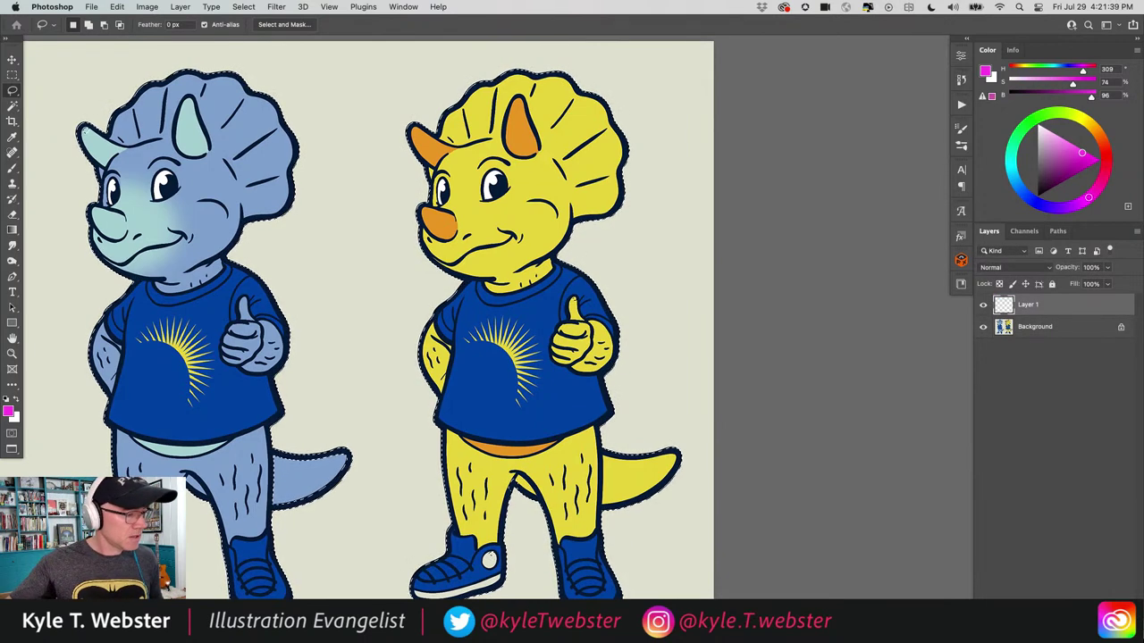
key("d")
key("alt+BackSpace")
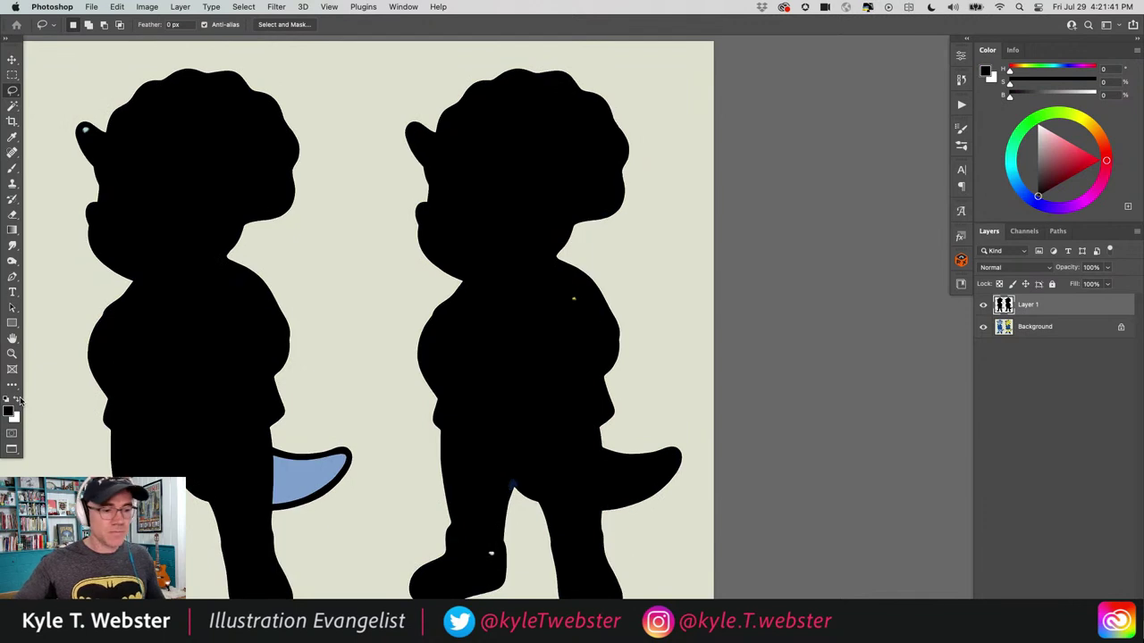
Deselect, inspect the black silhouettes, then hide Layer 1 to reveal the coloured art.
key("super+minus")
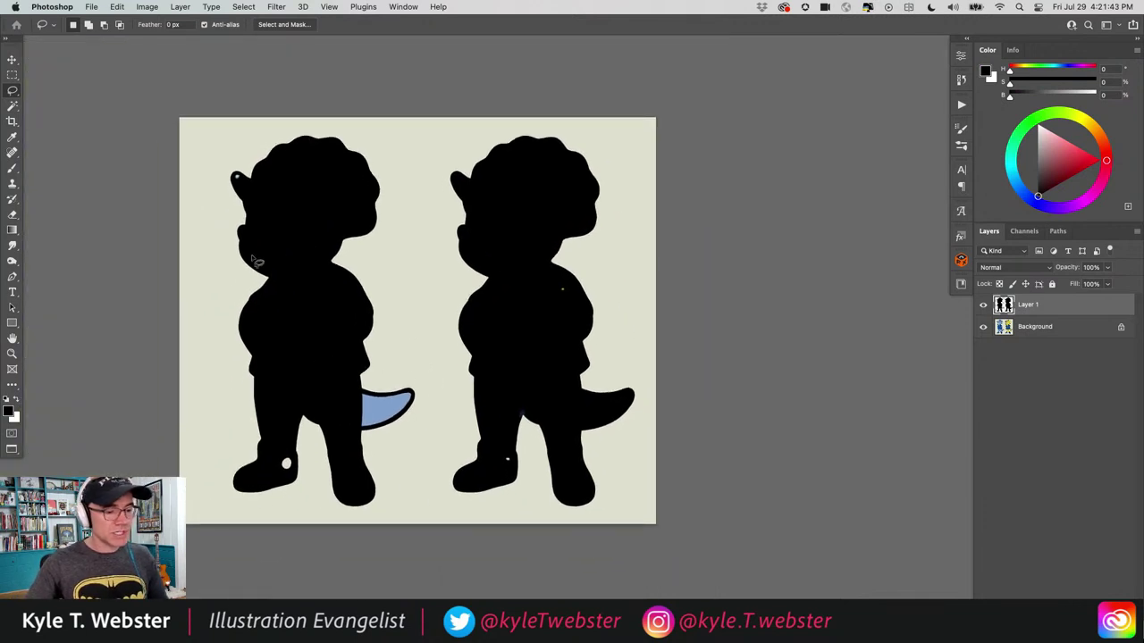
left_click(561, 294)
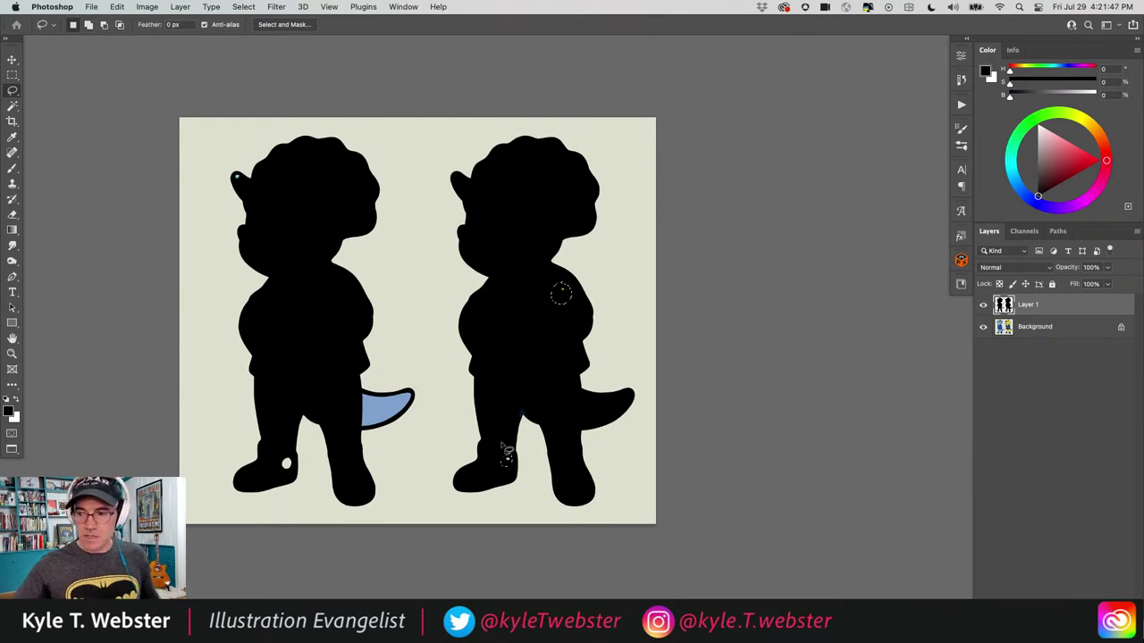
left_click(506, 386, "super")
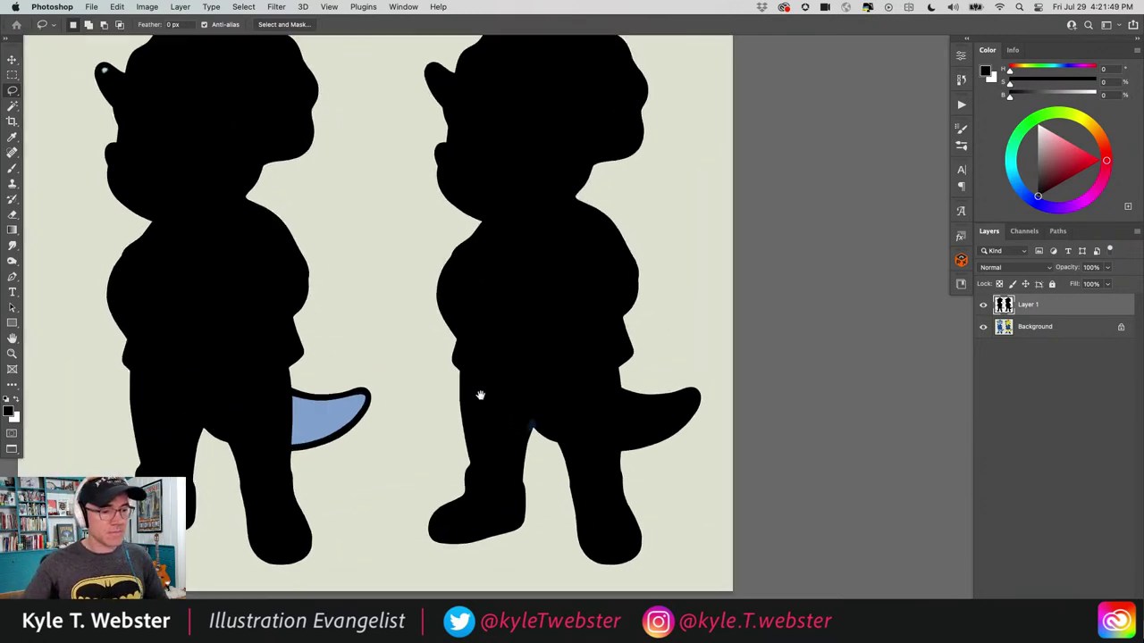
left_click_drag(480, 395, 460, 429)
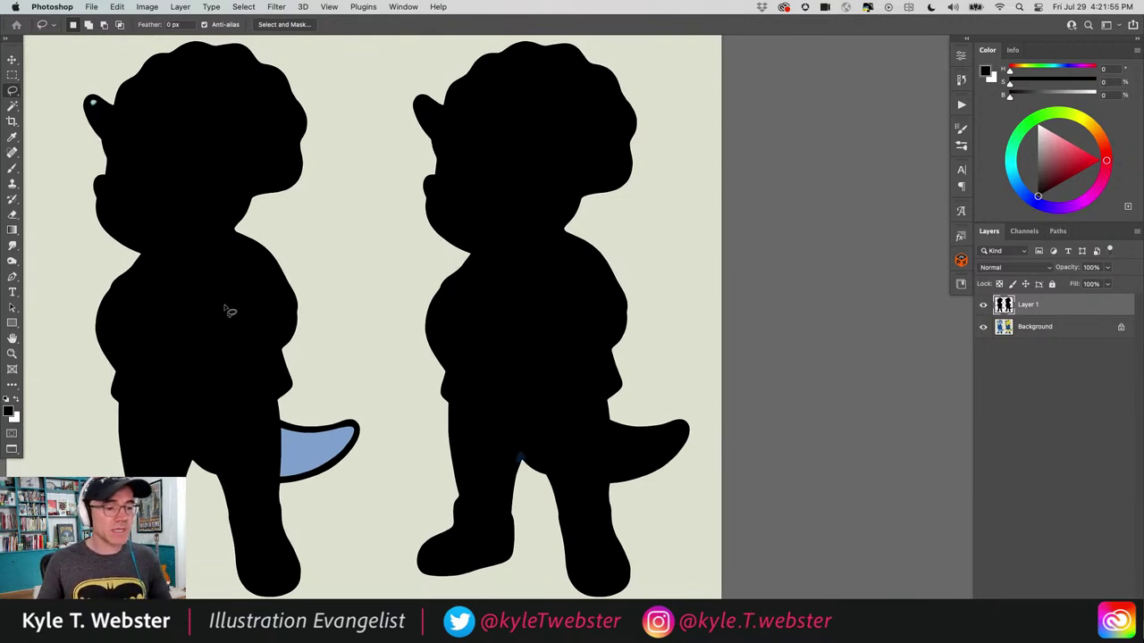
left_click(983, 305)
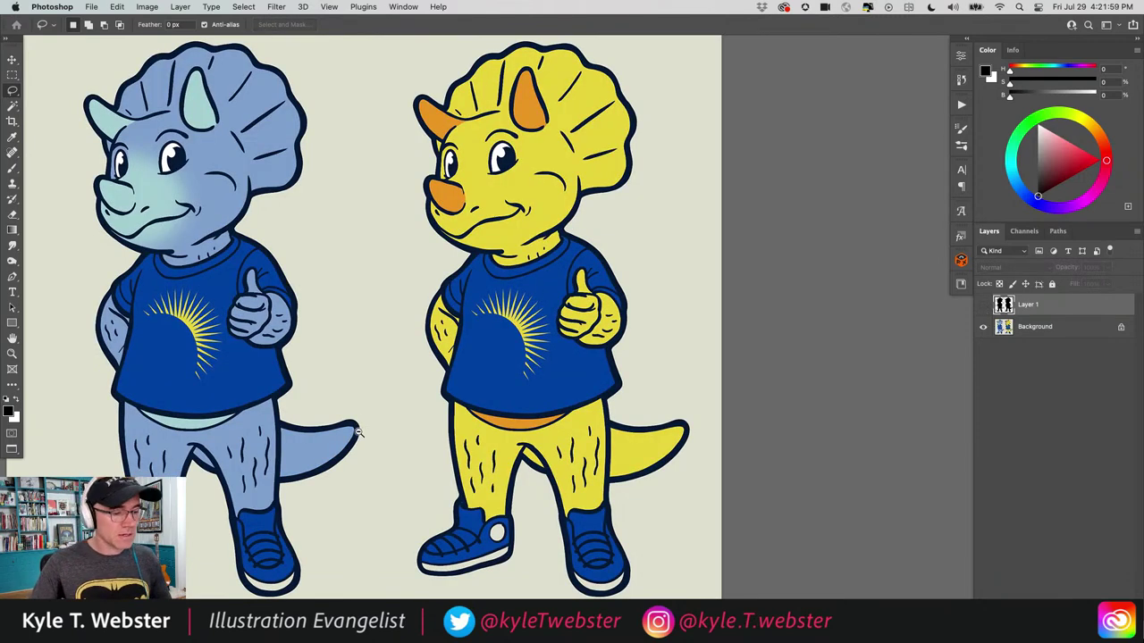
scroll(356, 432, "down", 1)
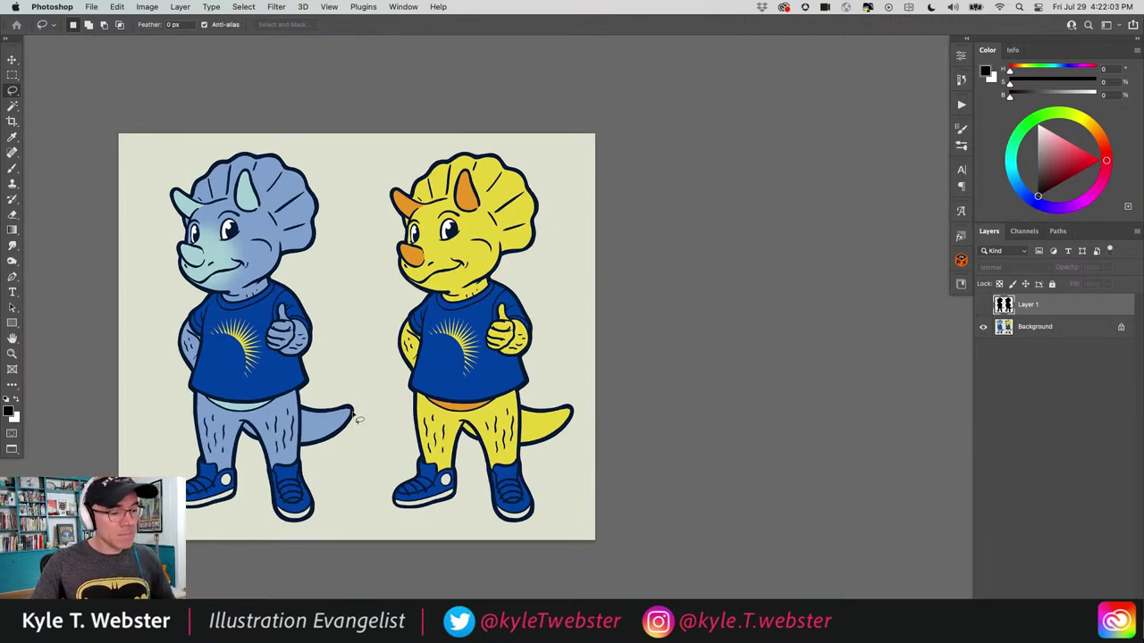
left_click_drag(291, 344, 398, 322)
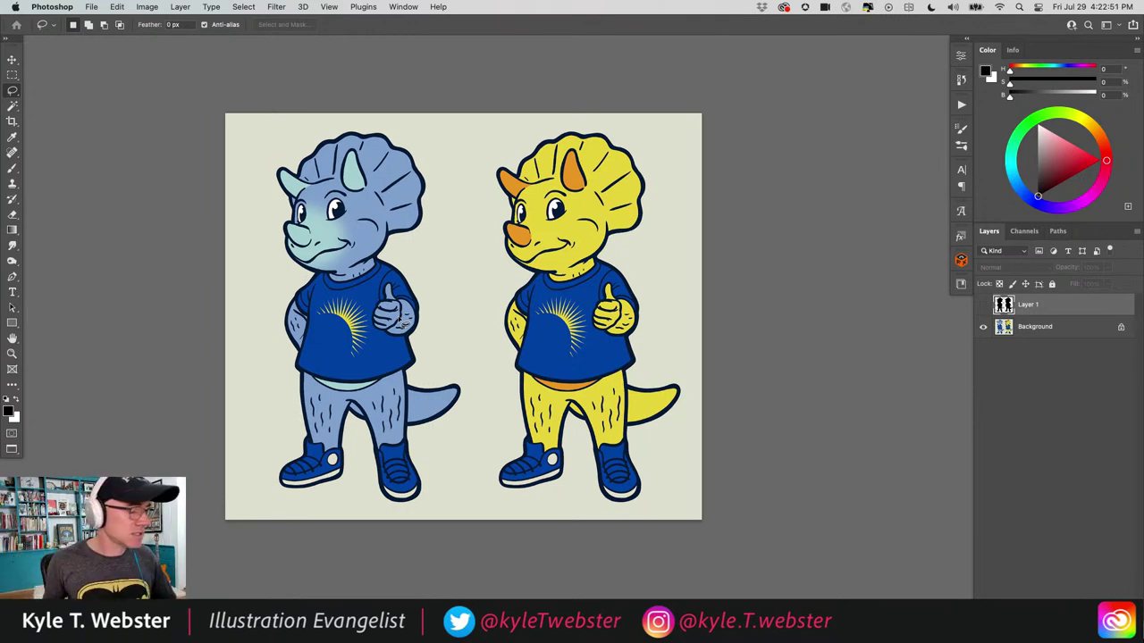
Expand the activity folder and open activity_front_back.tif.
key("super+s")
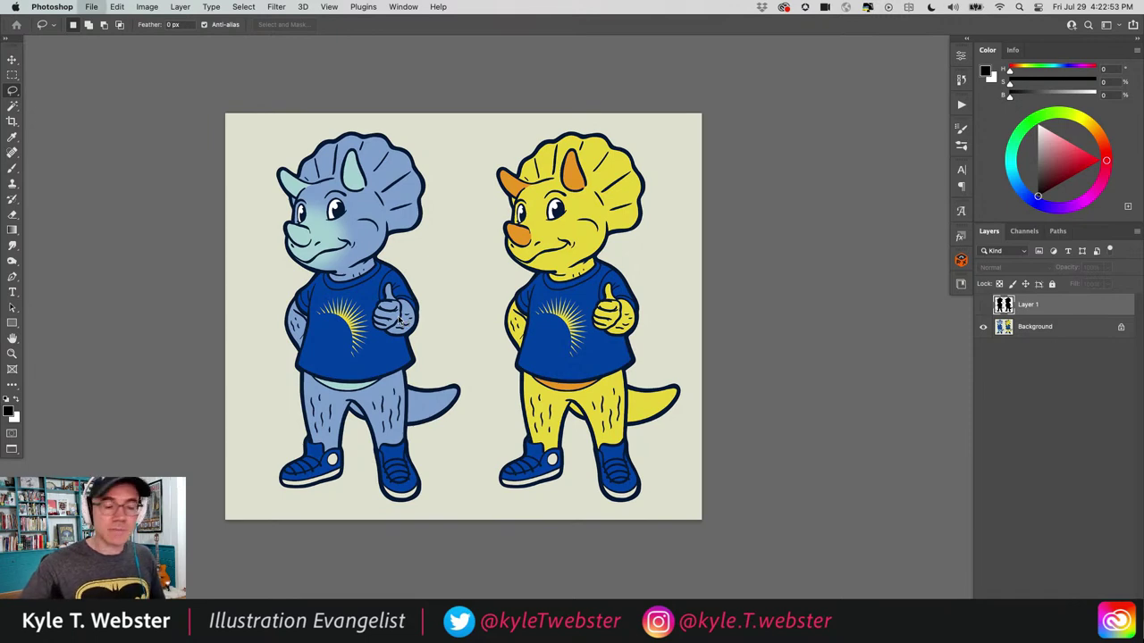
key("super+o")
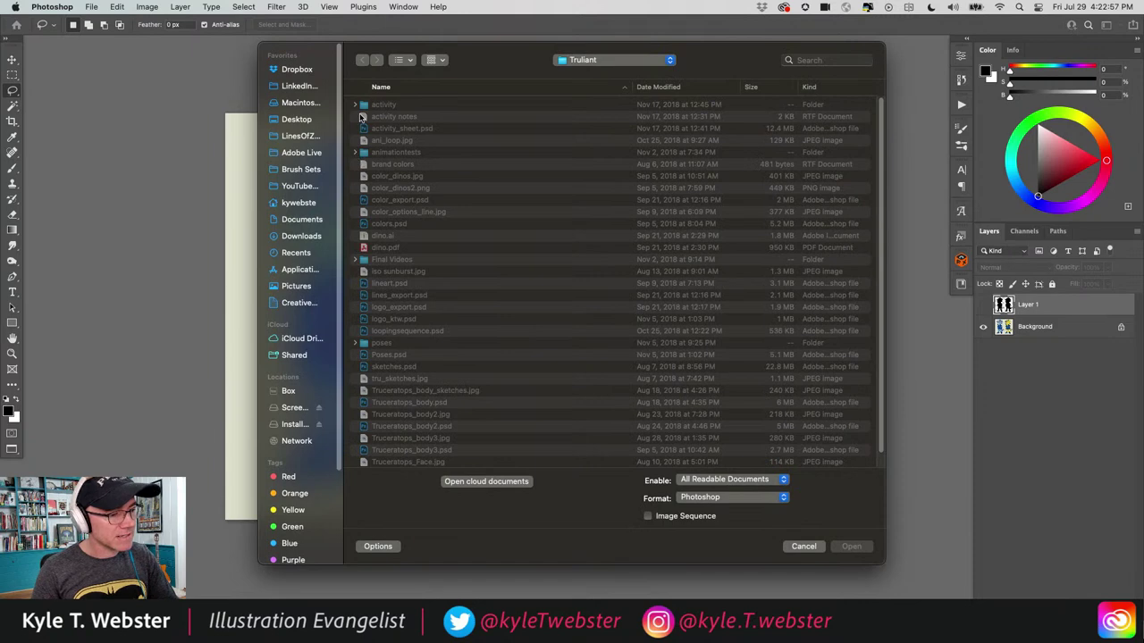
left_click(356, 104)
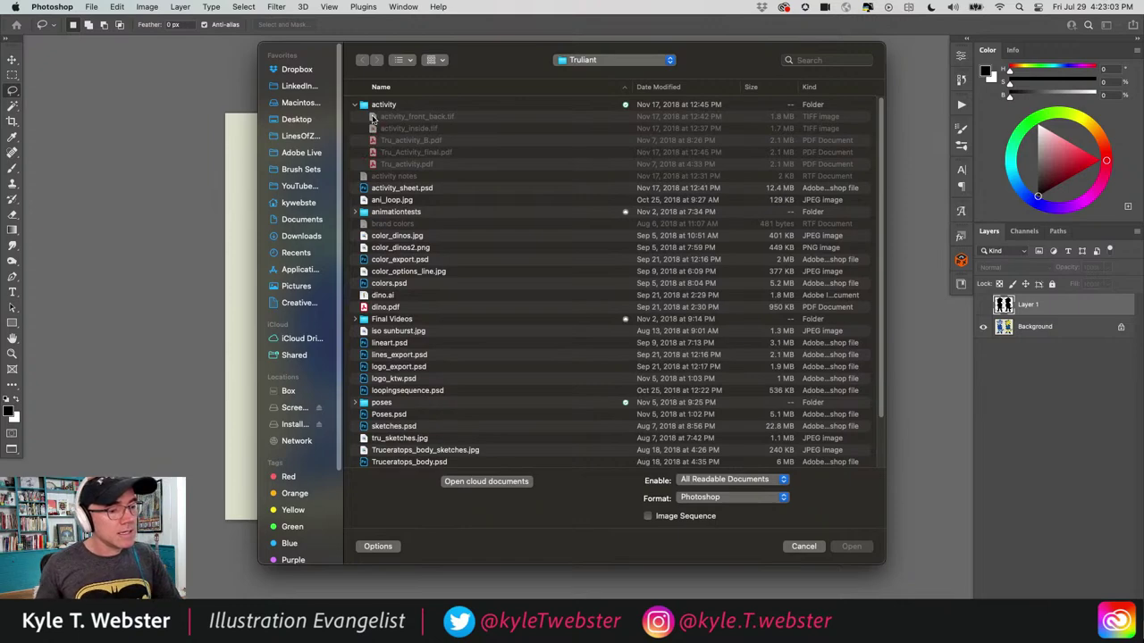
left_click(372, 123)
double_click(371, 122)
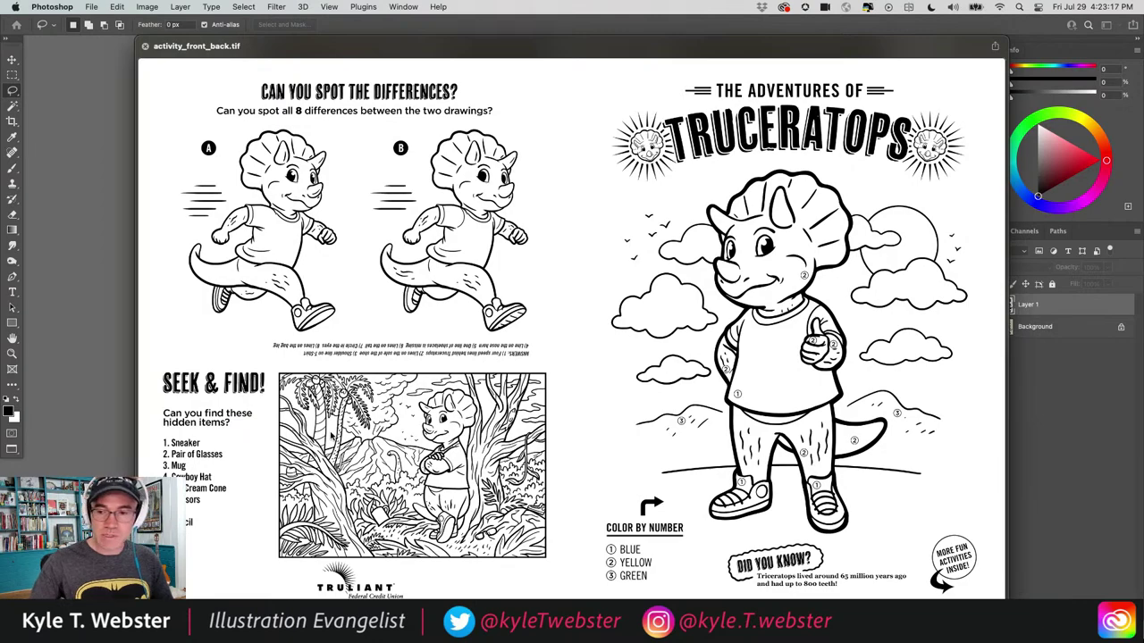
Reopen activity_front_back.tif and scroll around the activity sheet.
key("super+o")
left_click(852, 547)
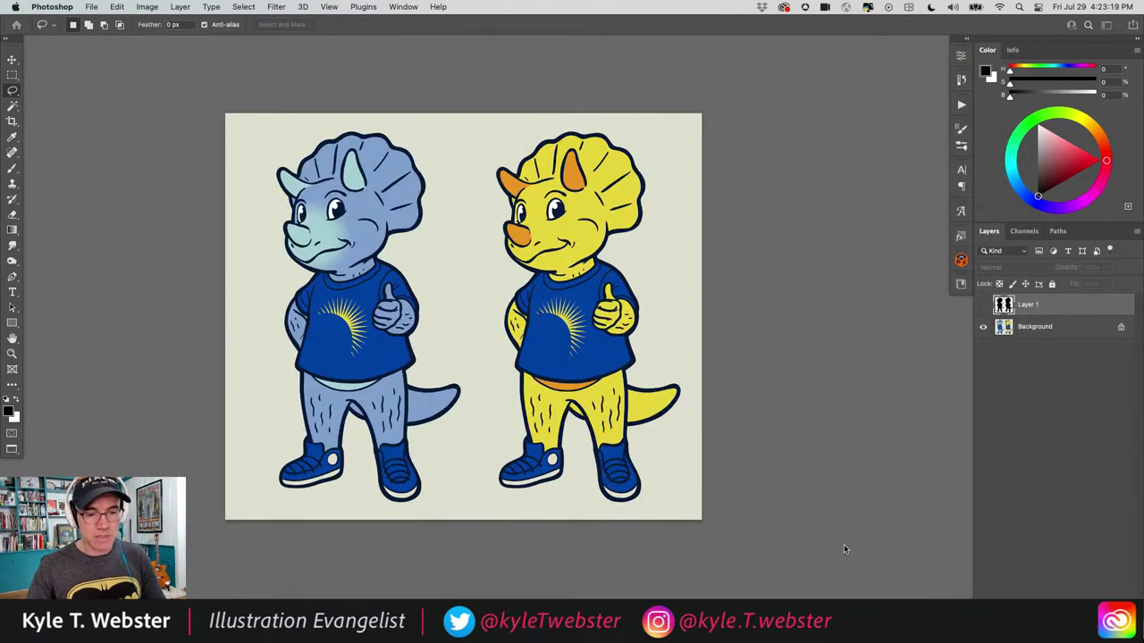
scroll(411, 482, "up", 6)
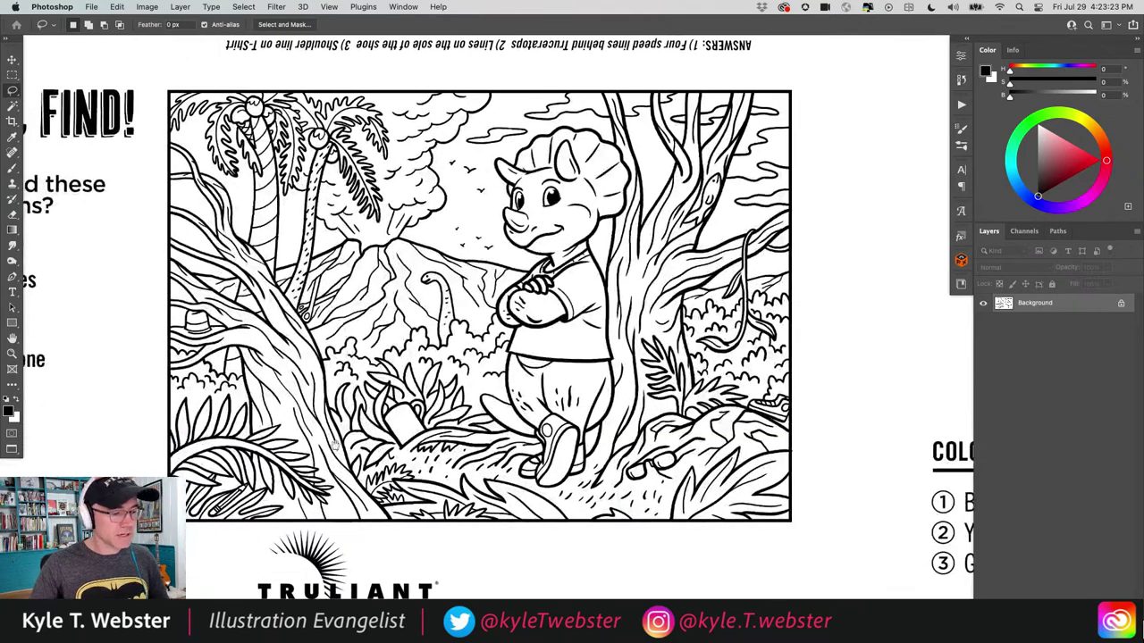
scroll(369, 427, "up", 5)
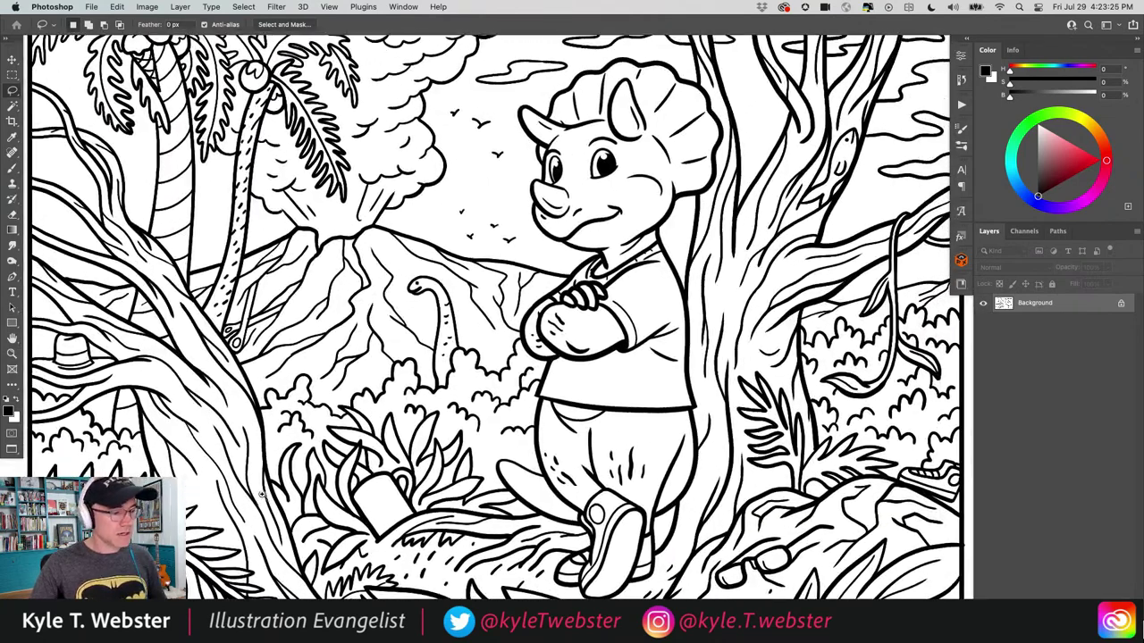
scroll(270, 506, "down", 5)
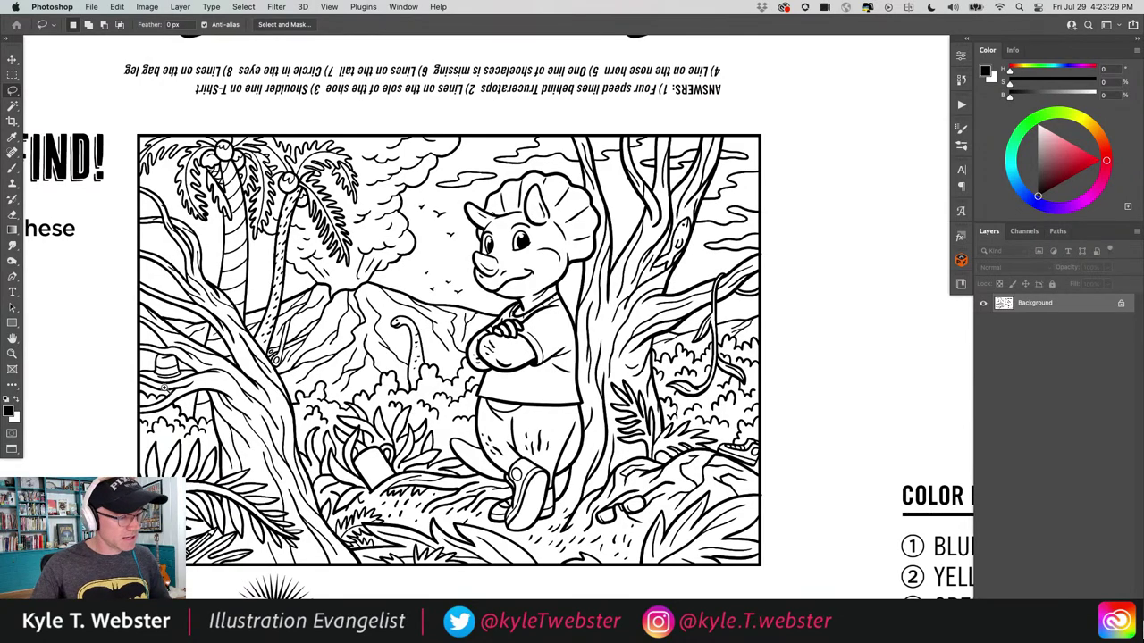
scroll(170, 392, "up", 4)
Point out the hidden hat, pencil and watering can, then fit the Seek & Find page in view.
mouse_move(207, 310)
left_mouse_down()
mouse_move(223, 314)
mouse_move(152, 353)
mouse_move(265, 362)
mouse_move(234, 304)
left_mouse_up()
mouse_move(380, 261)
left_mouse_down()
mouse_move(424, 287)
mouse_move(404, 265)
mouse_move(380, 262)
left_mouse_up()
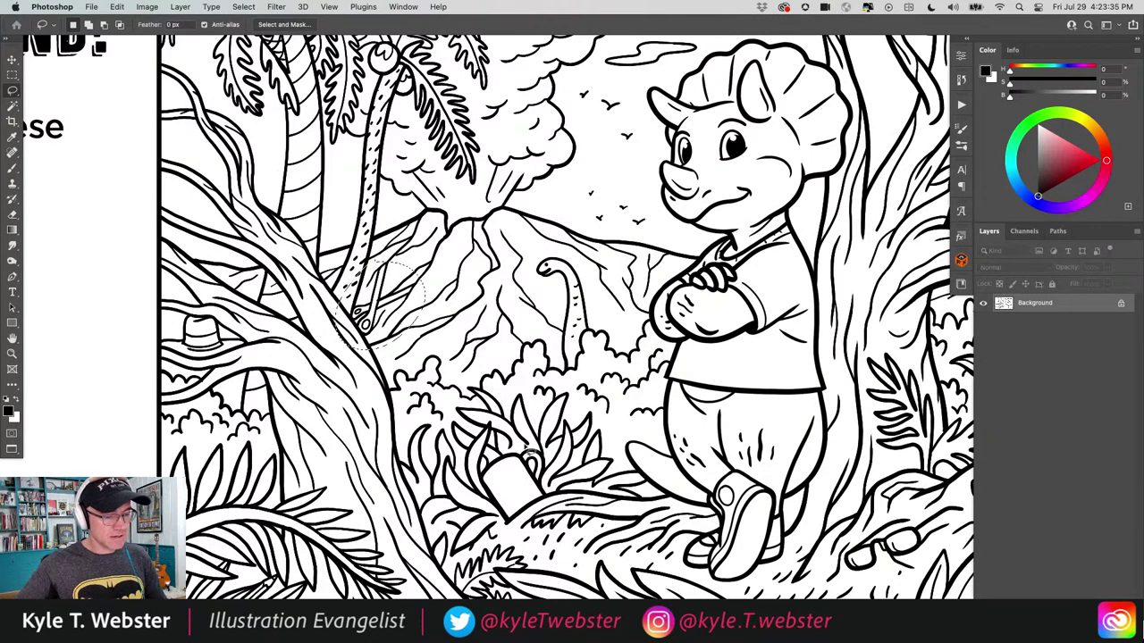
mouse_move(532, 443)
left_mouse_down()
mouse_move(518, 535)
mouse_move(537, 445)
left_mouse_up()
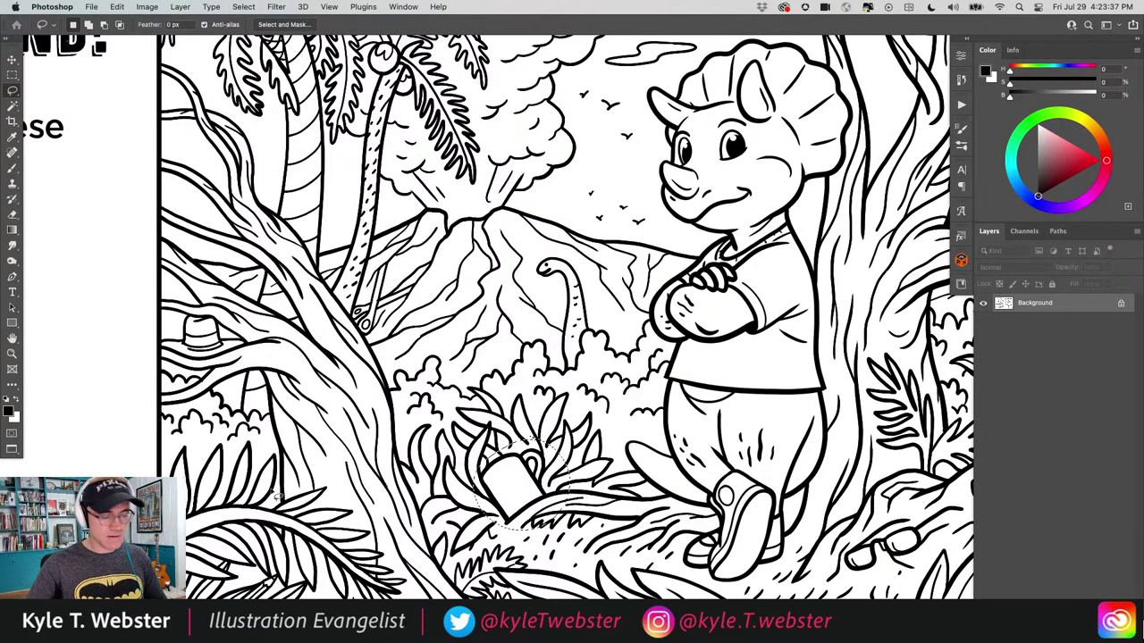
scroll(277, 483, "down", 5)
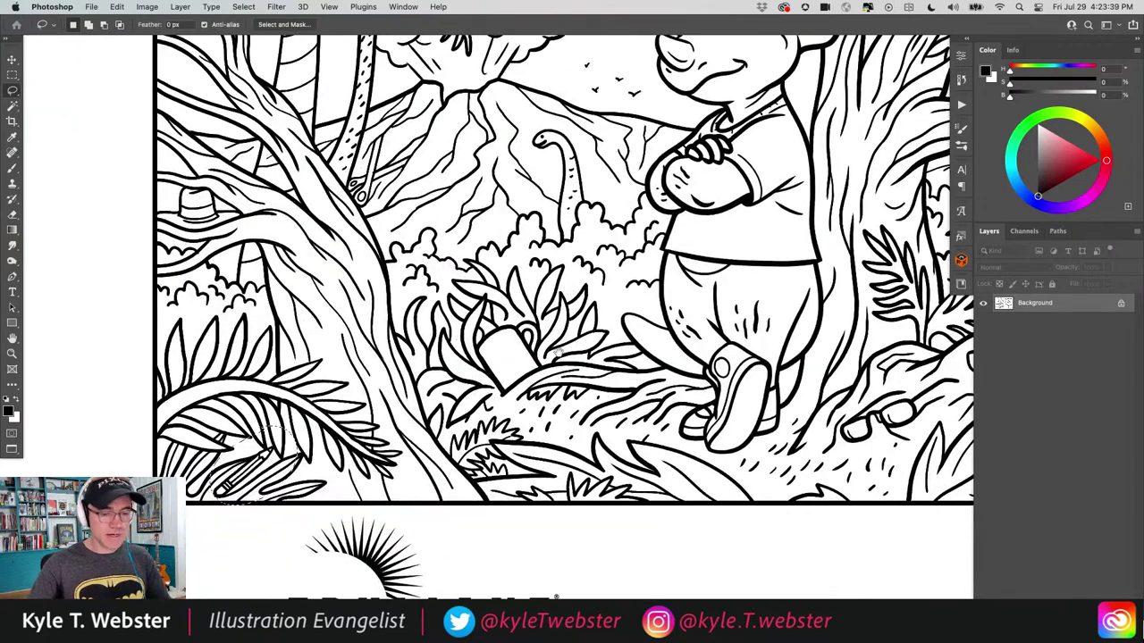
scroll(358, 447, "right", 10)
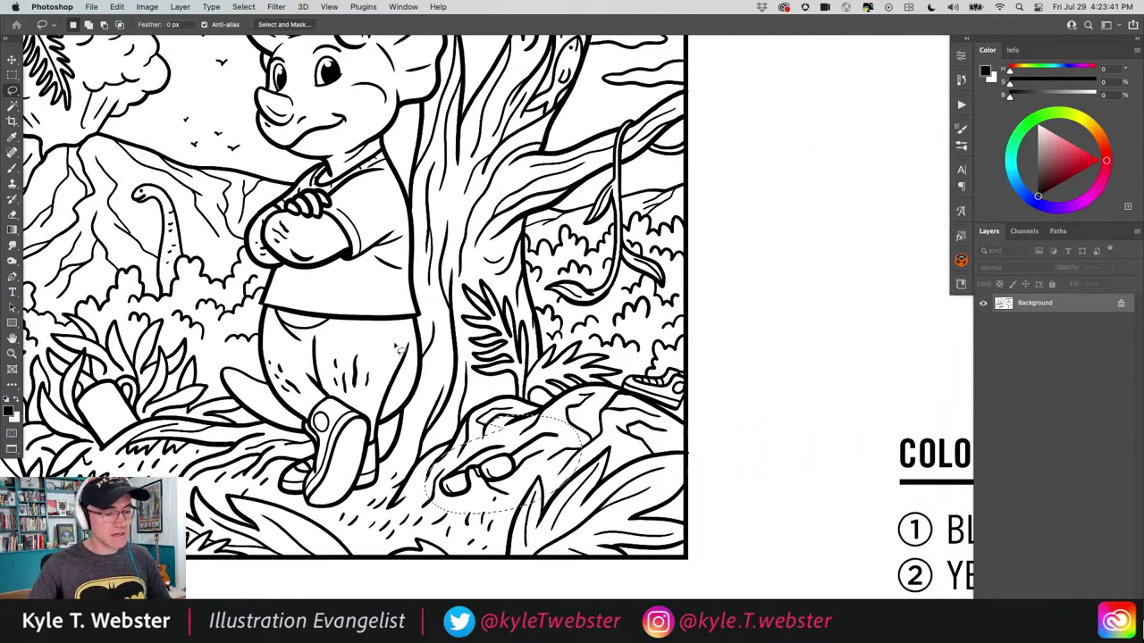
scroll(443, 393, "up", 2)
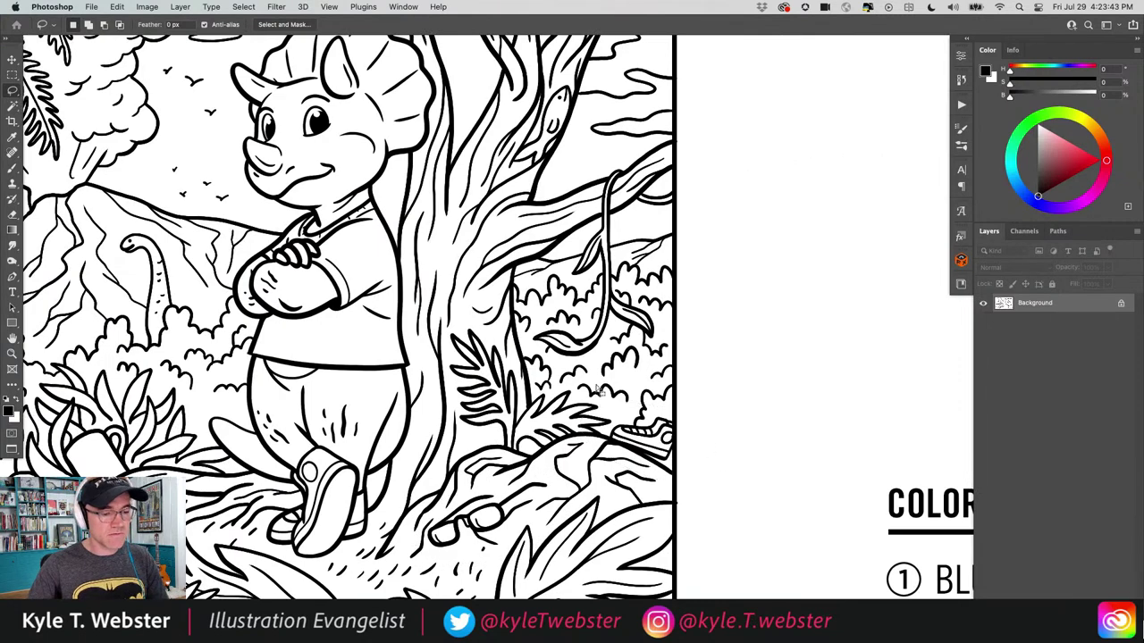
key("super+0")
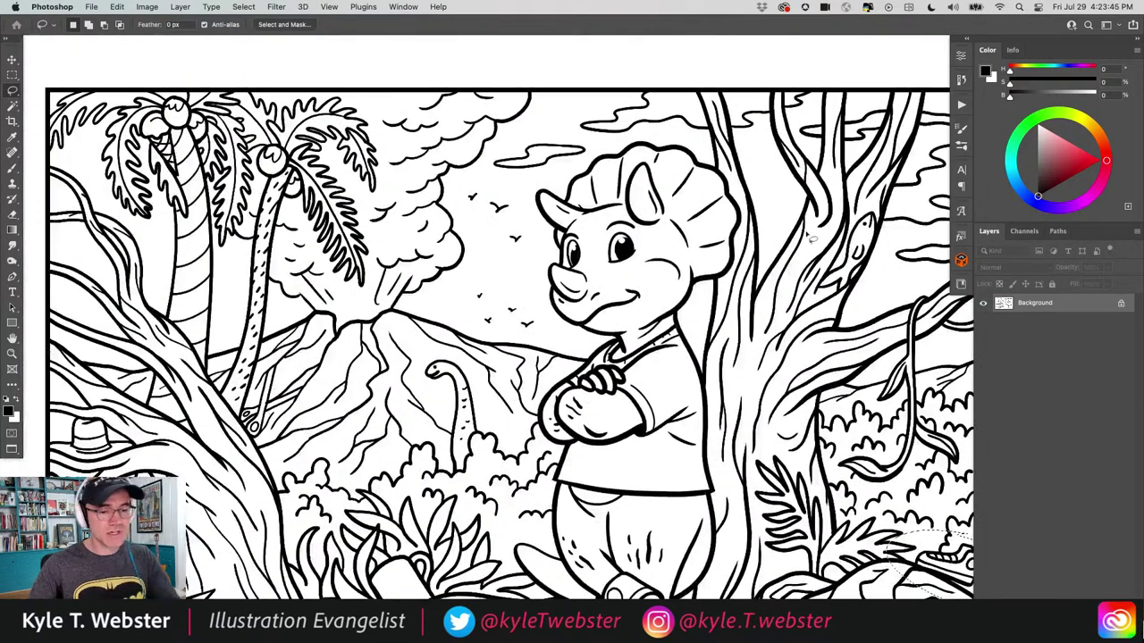
mouse_move(841, 215)
left_mouse_down()
mouse_move(894, 268)
mouse_move(830, 201)
left_mouse_up()
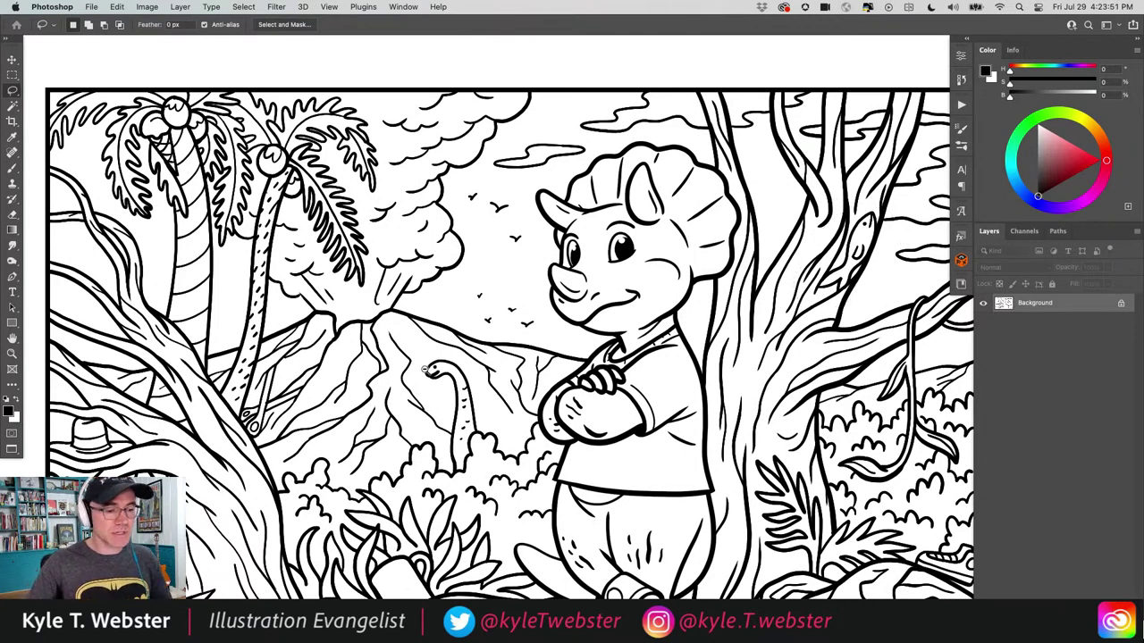
scroll(427, 371, "down", 3)
scroll(401, 411, "down", 2)
scroll(401, 411, "right", 5)
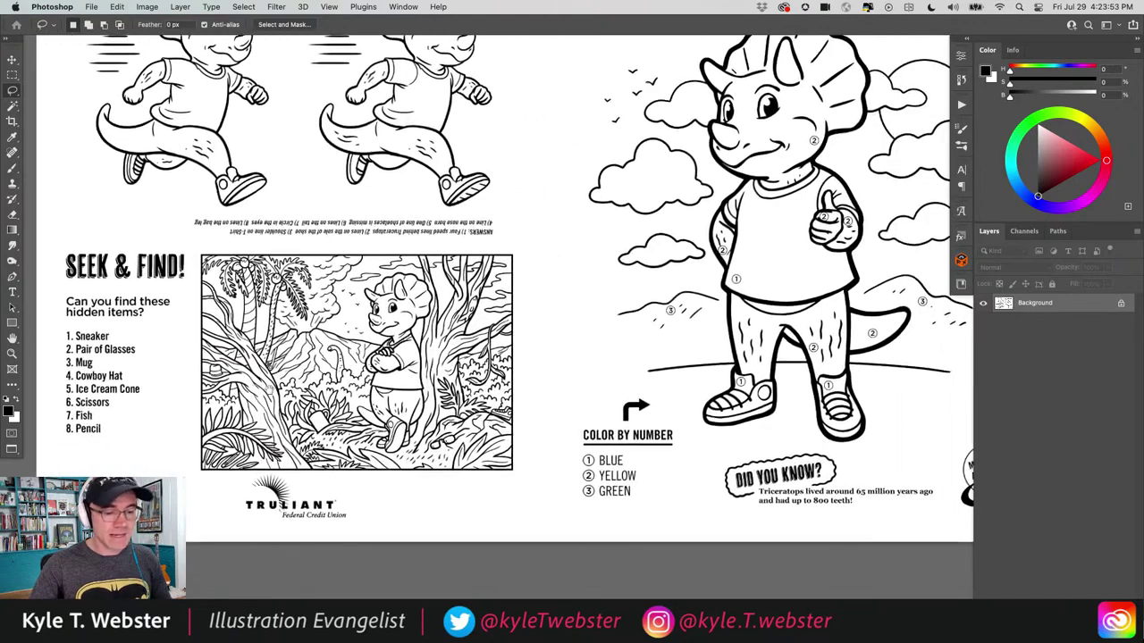
scroll(401, 411, "down", 3)
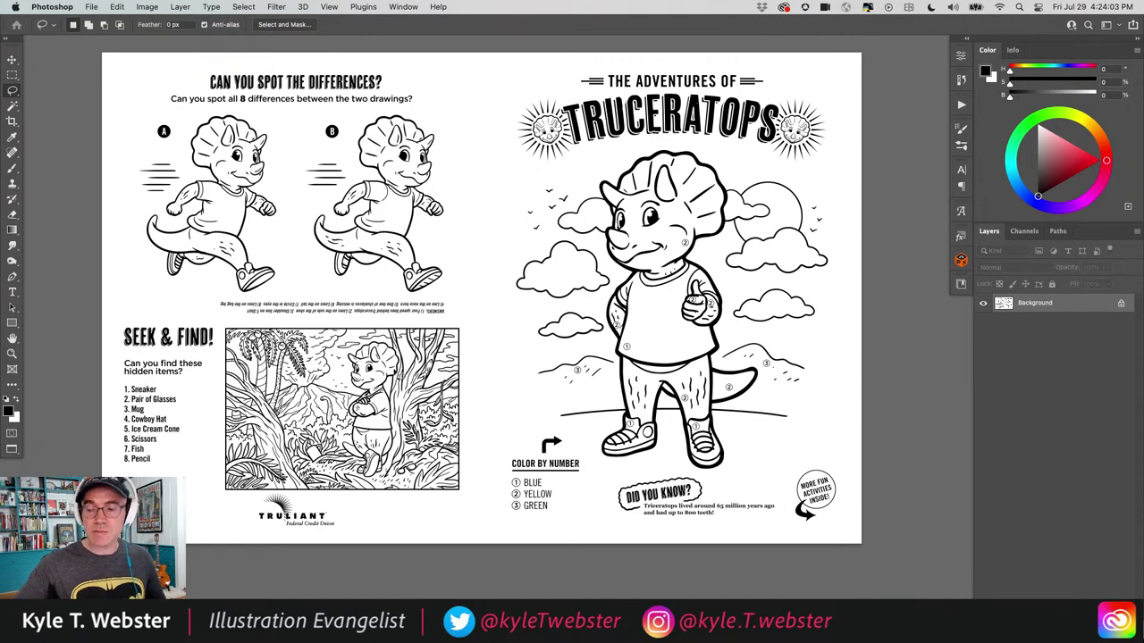
Open activity_inside.tif, then cycle back to the blue and yellow triceratops document.
left_click(92, 7)
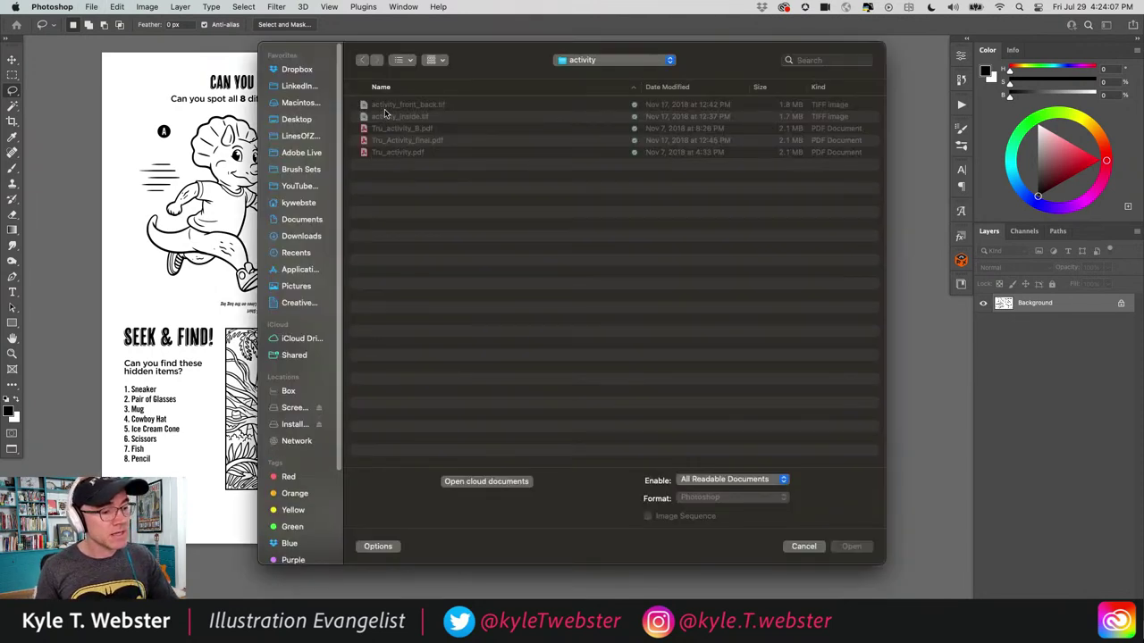
left_click(386, 118)
left_click(852, 547)
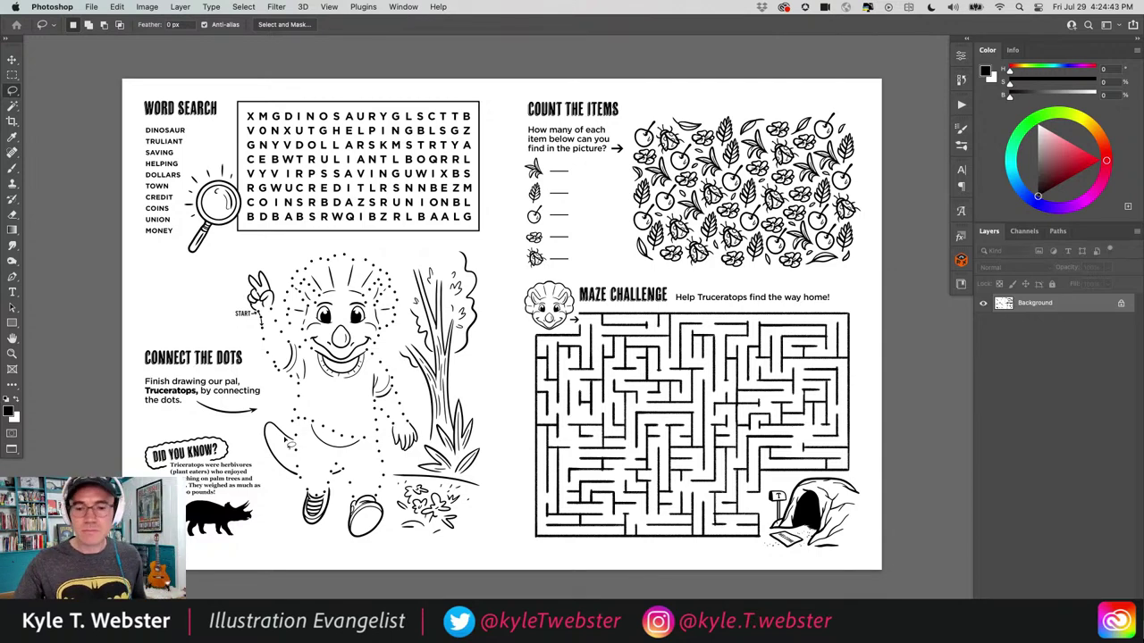
key("super+w")
key("super+w")
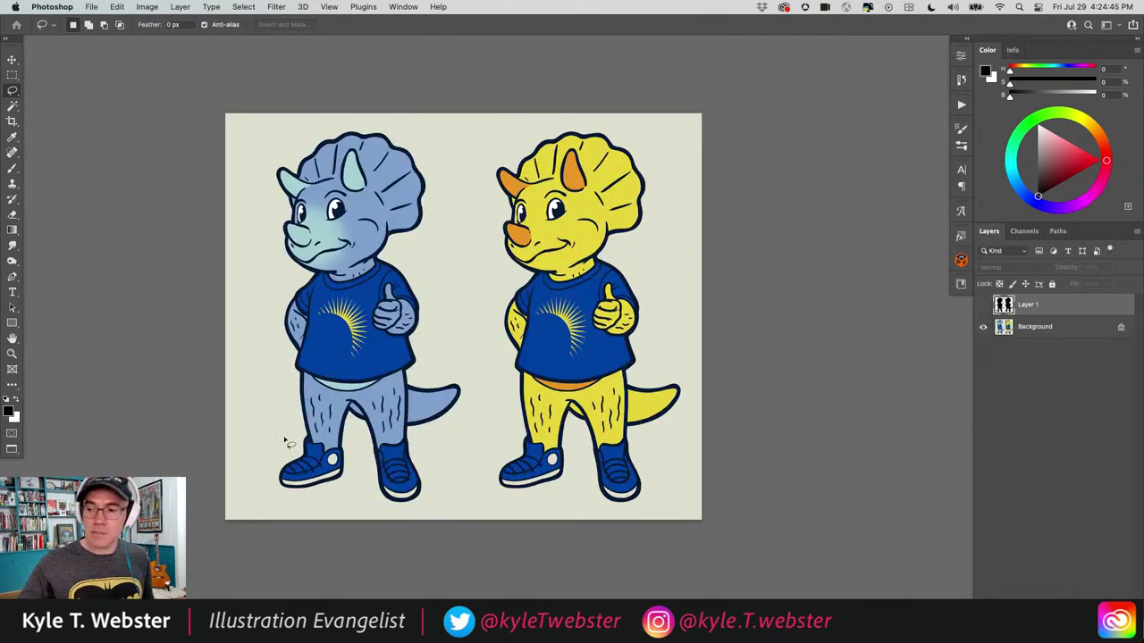
Cycle to the ornament logo document, then switch over to QuickTime Player.
key("super+w")
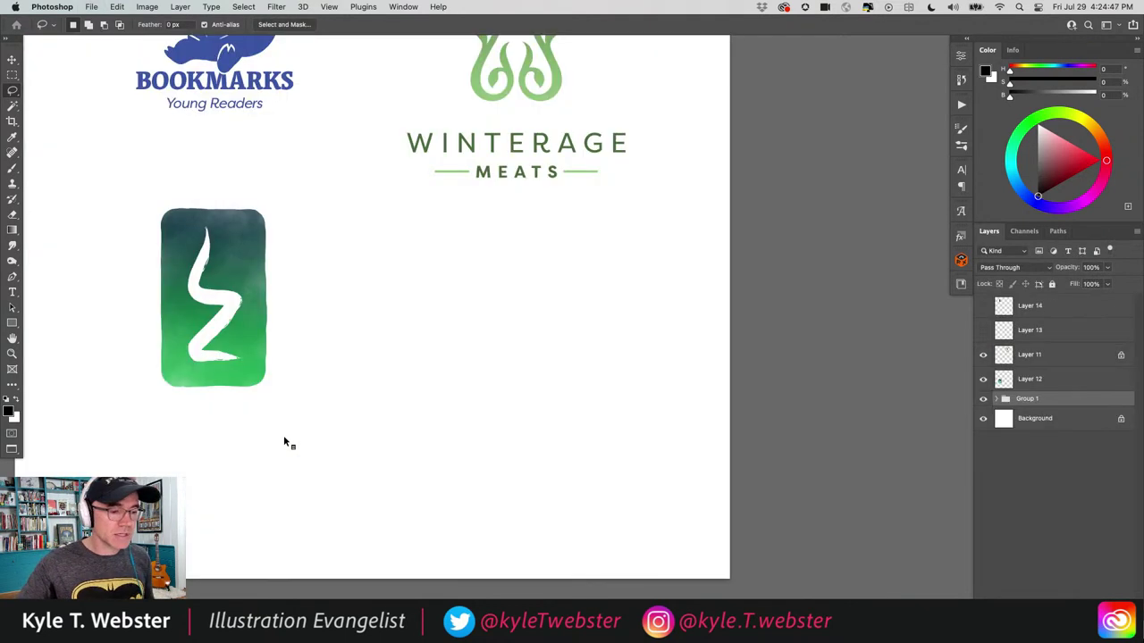
key("super+w")
key("super+Tab")
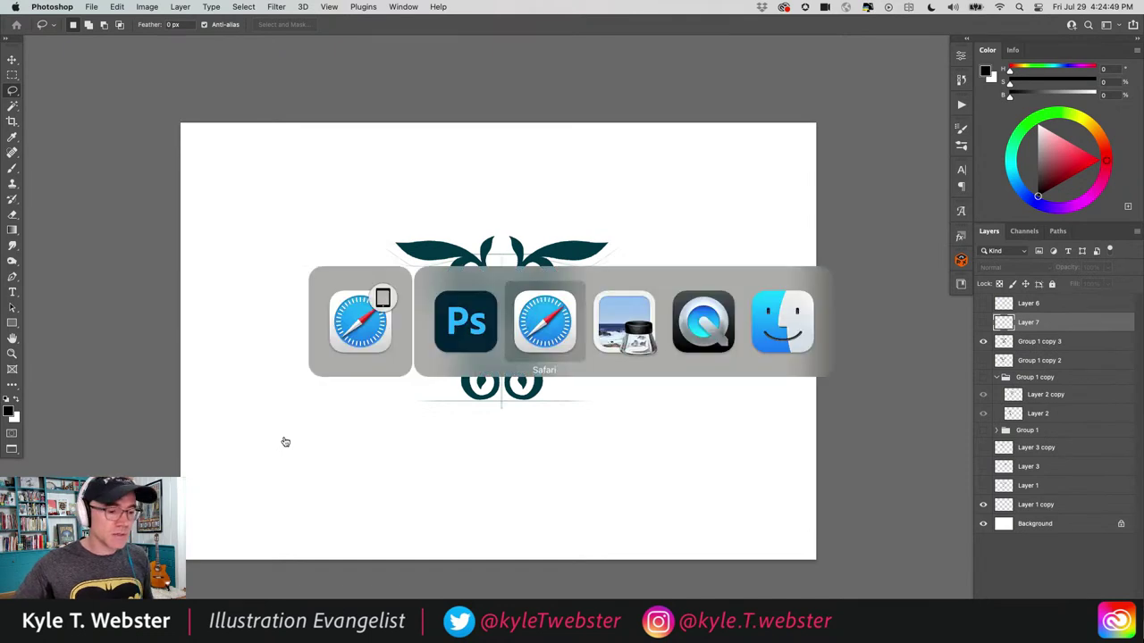
key("super+Tab")
key("super+Tab")
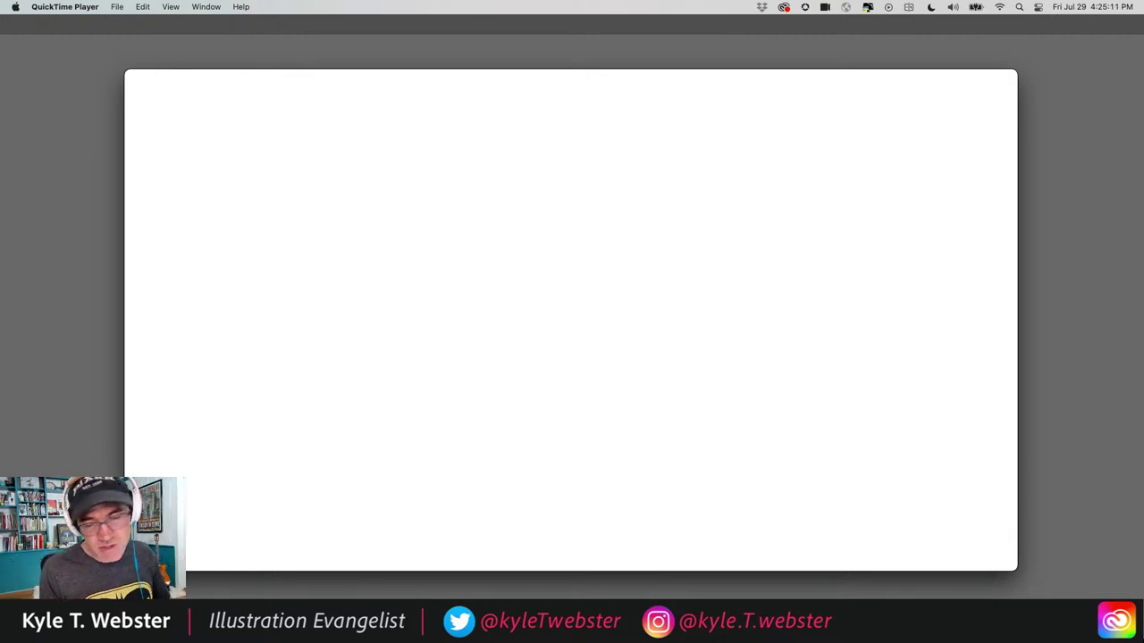
Play truliant.mp4 to the Truliant logo, then return to Photoshop's ornament logo.
mouse_move(332, 304)
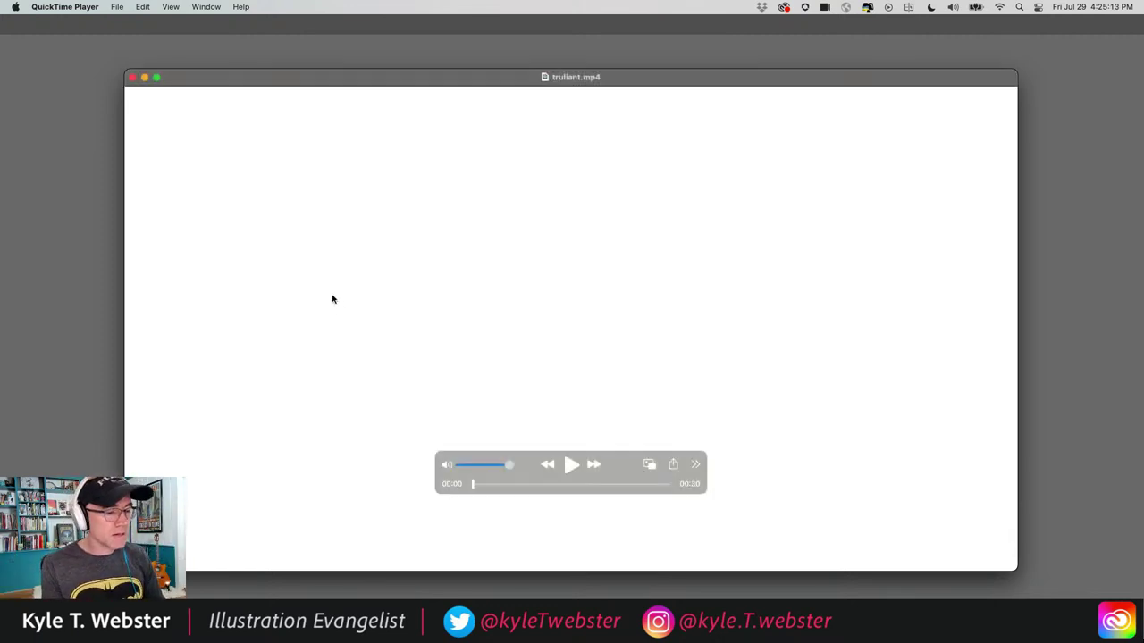
left_click(569, 463)
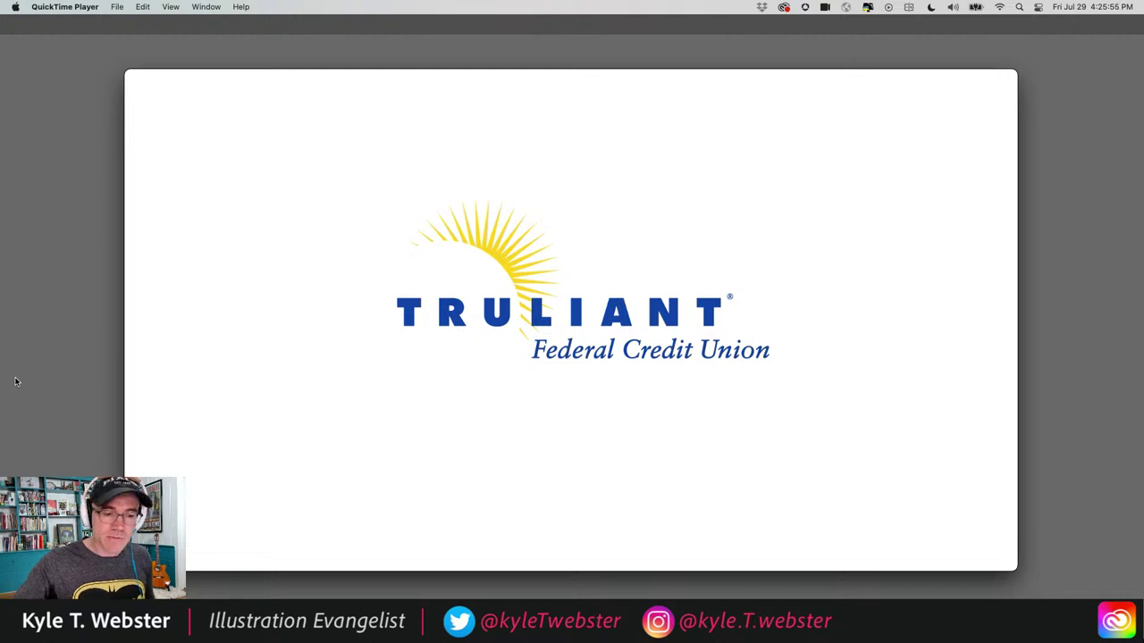
key("super+Tab")
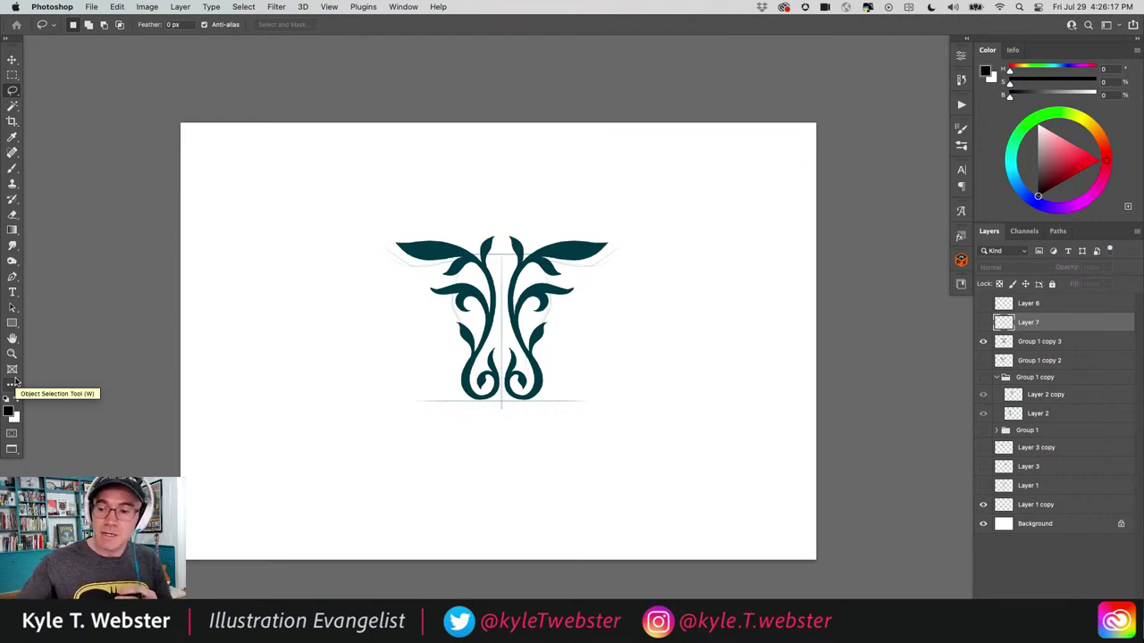
Switch to Preview, show page 1 of TT_Kyle_01.pdf, and enlarge and recentre its window.
key("super+Tab")
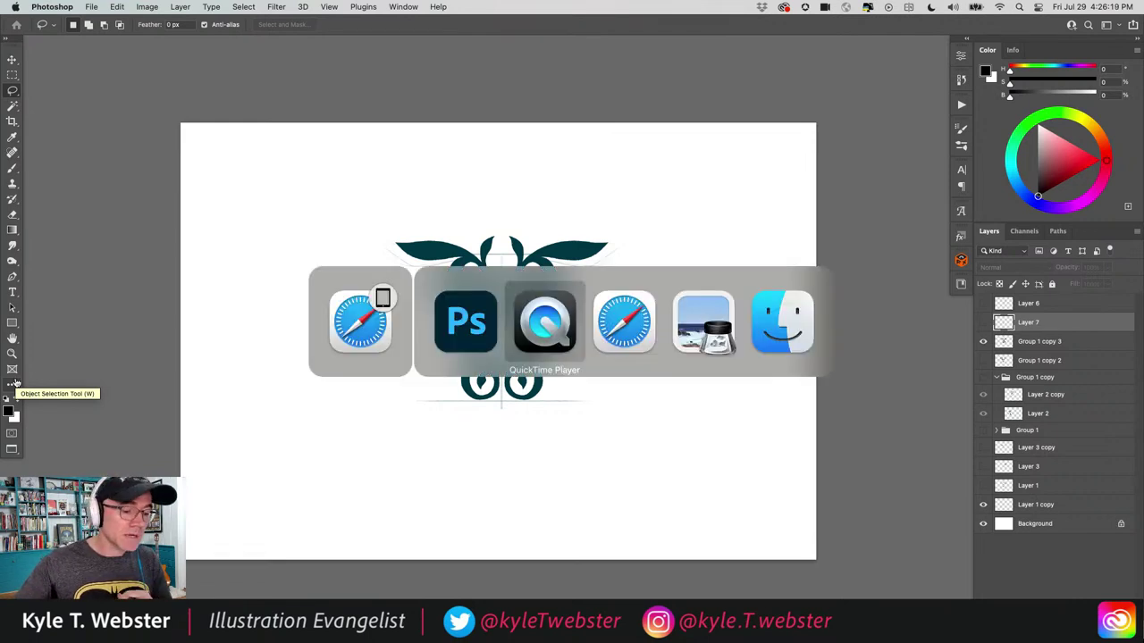
key("super+Tab")
key("super+Tab")
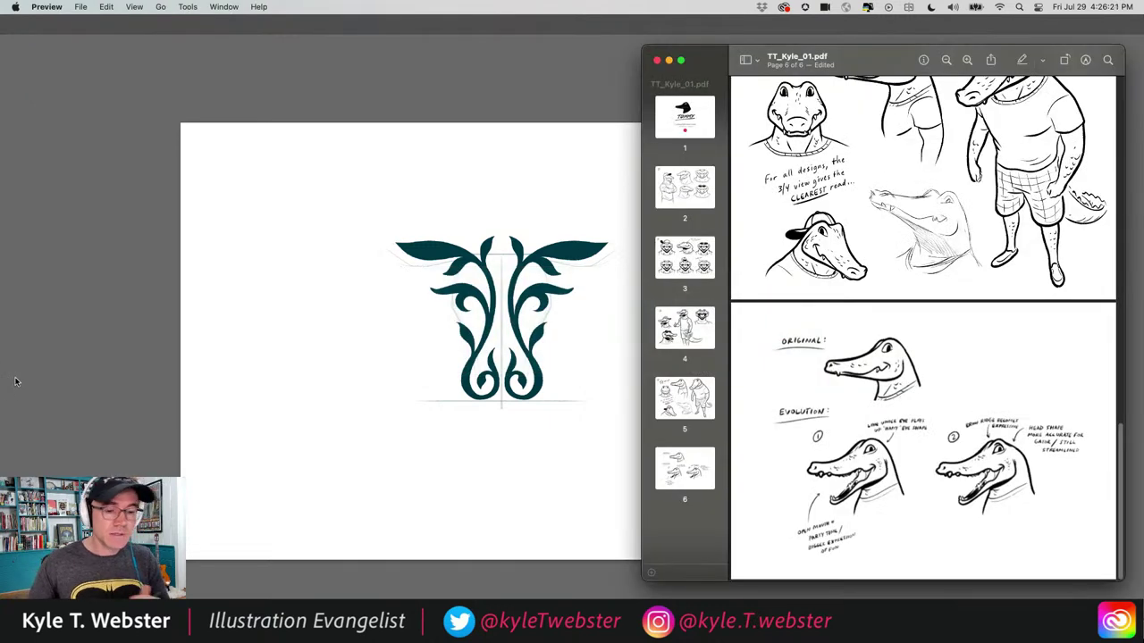
left_click_drag(836, 58, 465, 64)
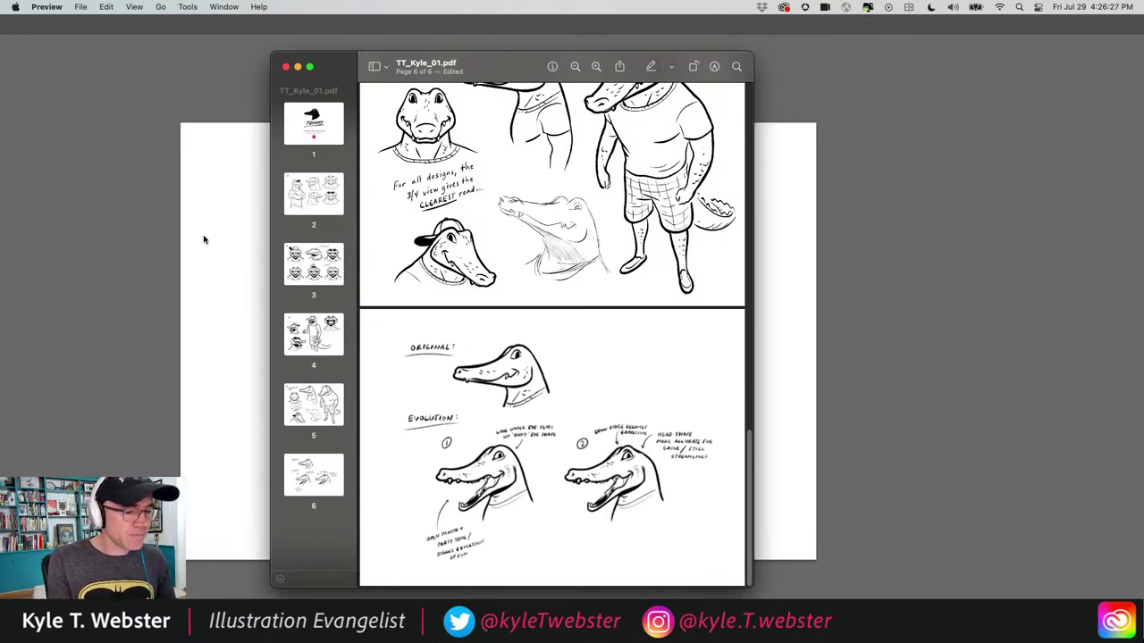
left_click(310, 134)
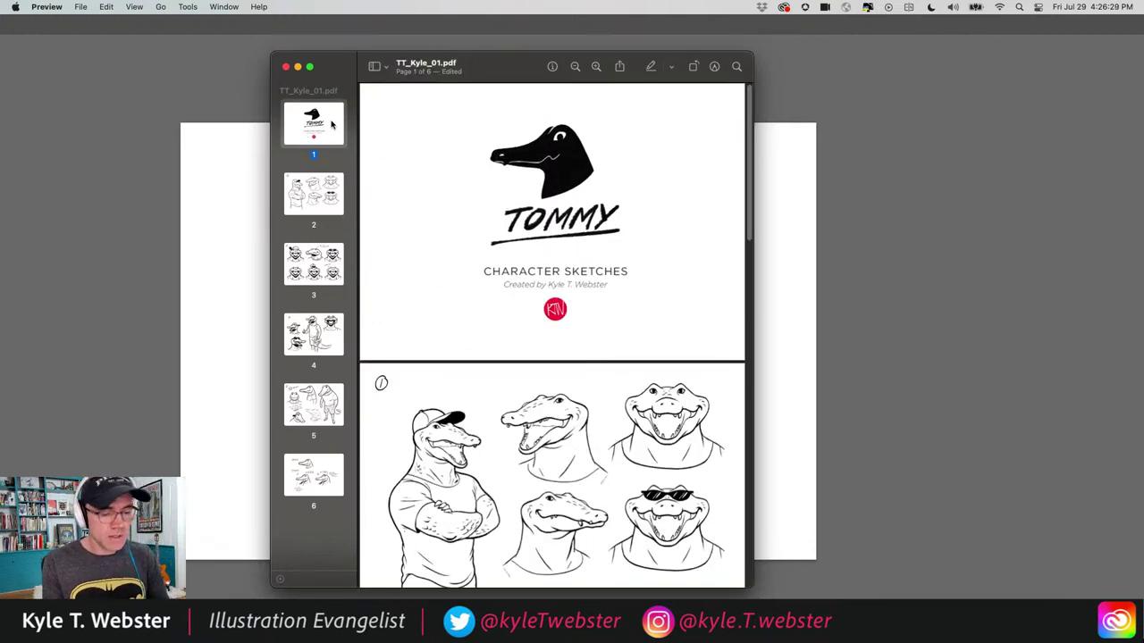
left_click_drag(749, 585, 914, 599)
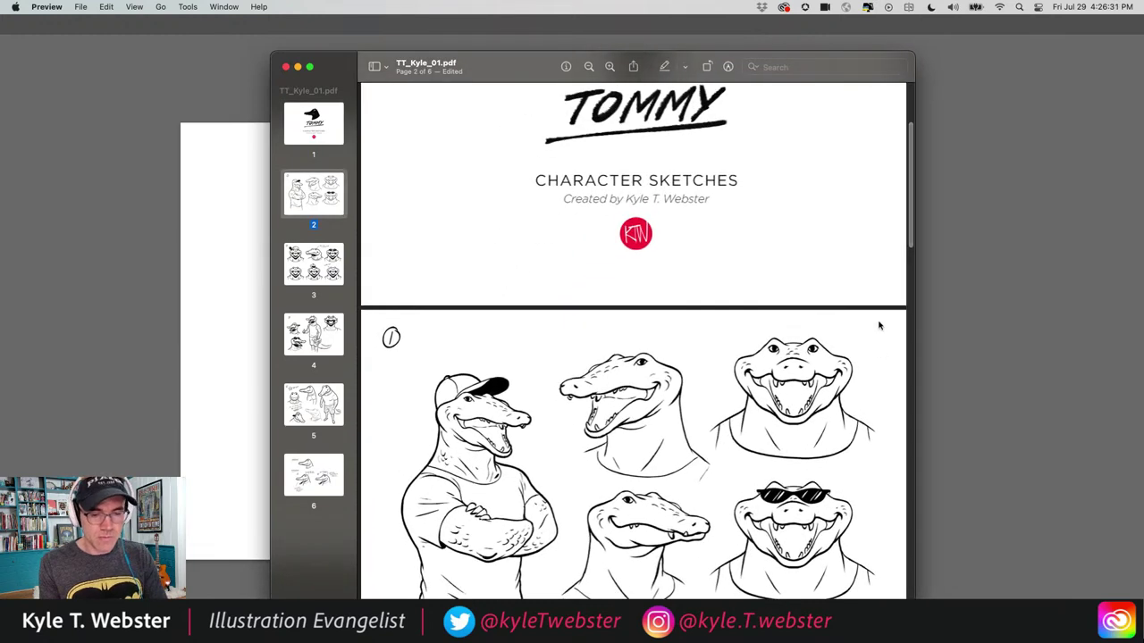
scroll(879, 326, "up", 5)
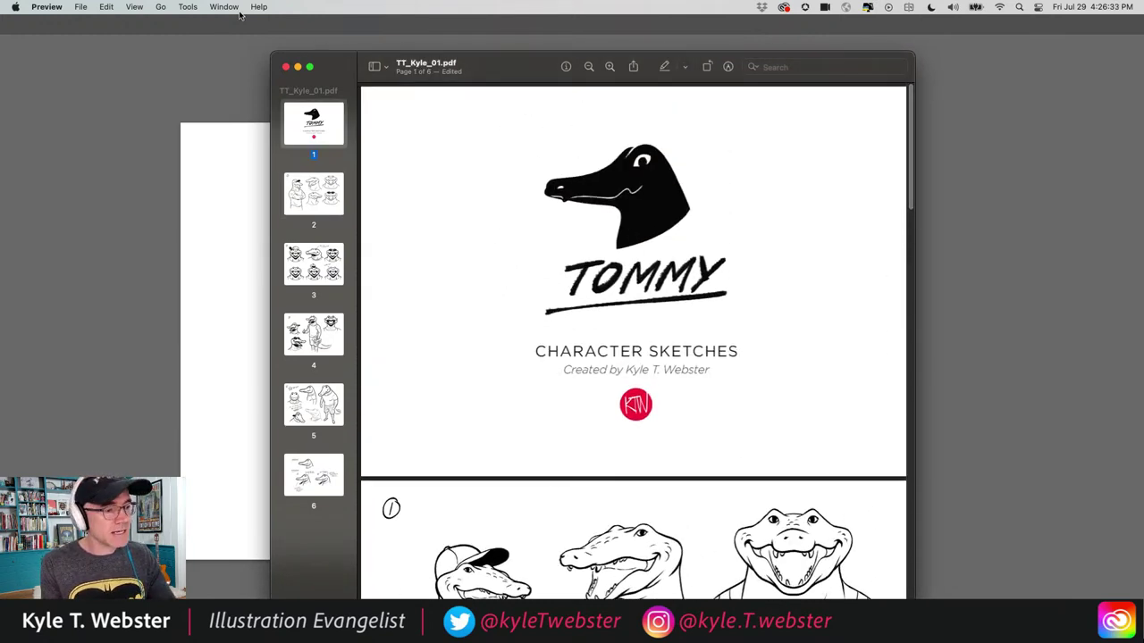
left_click_drag(339, 58, 282, 41)
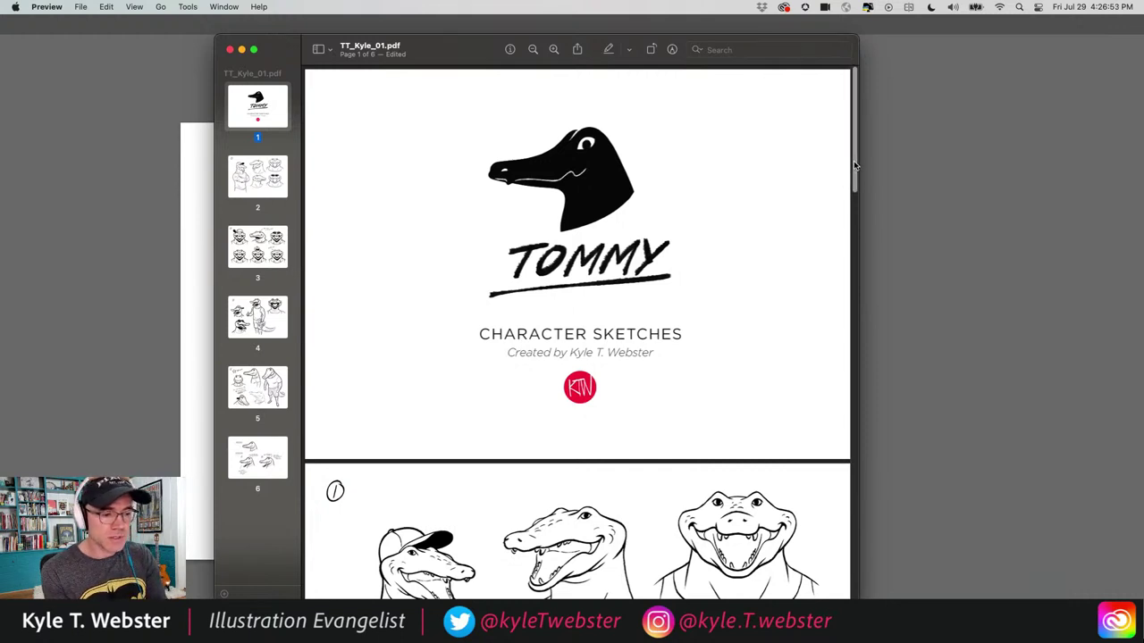
Scroll through pages 2–6 of TT_Kyle_01.pdf to the original-versus-evolution gator heads.
left_click_drag(855, 165, 844, 211)
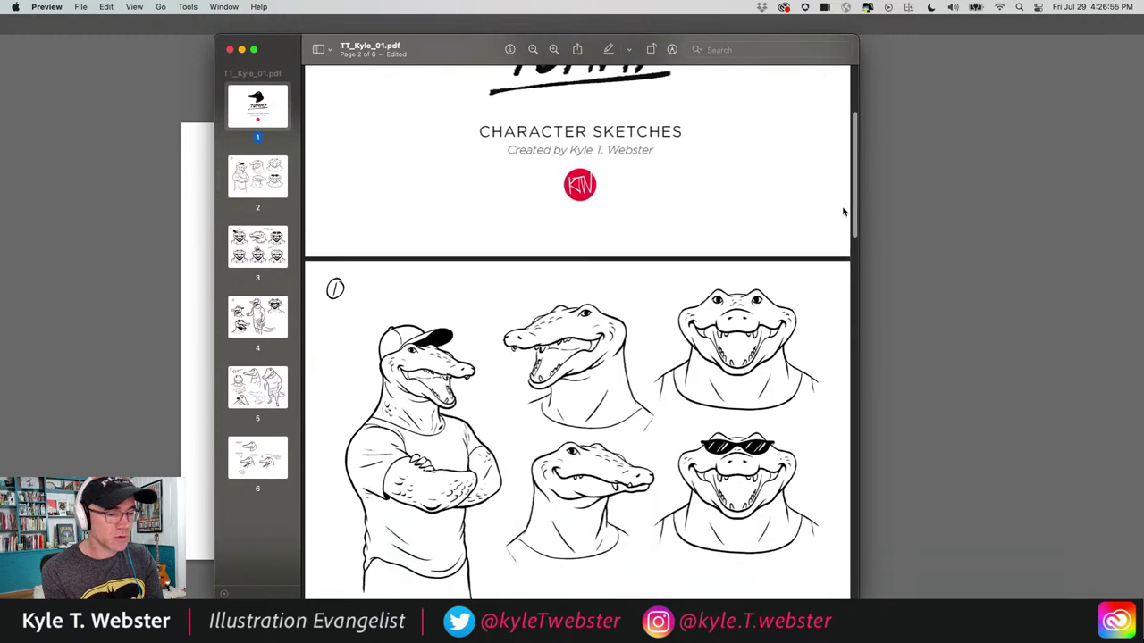
scroll(844, 212, "down", 5)
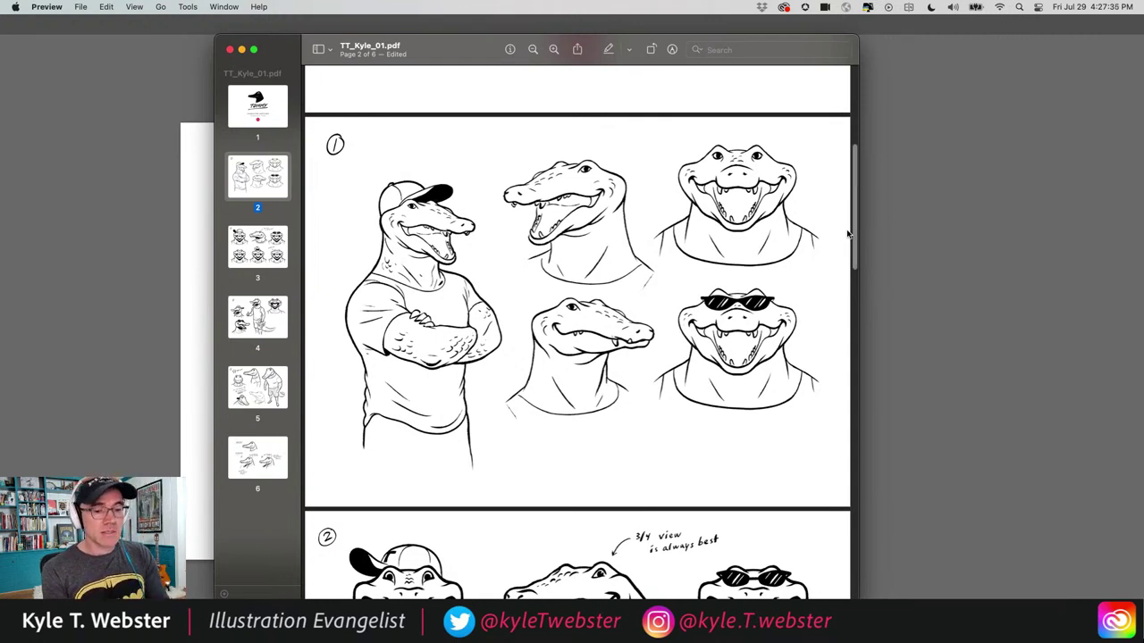
scroll(848, 241, "down", 3)
scroll(848, 251, "down", 10)
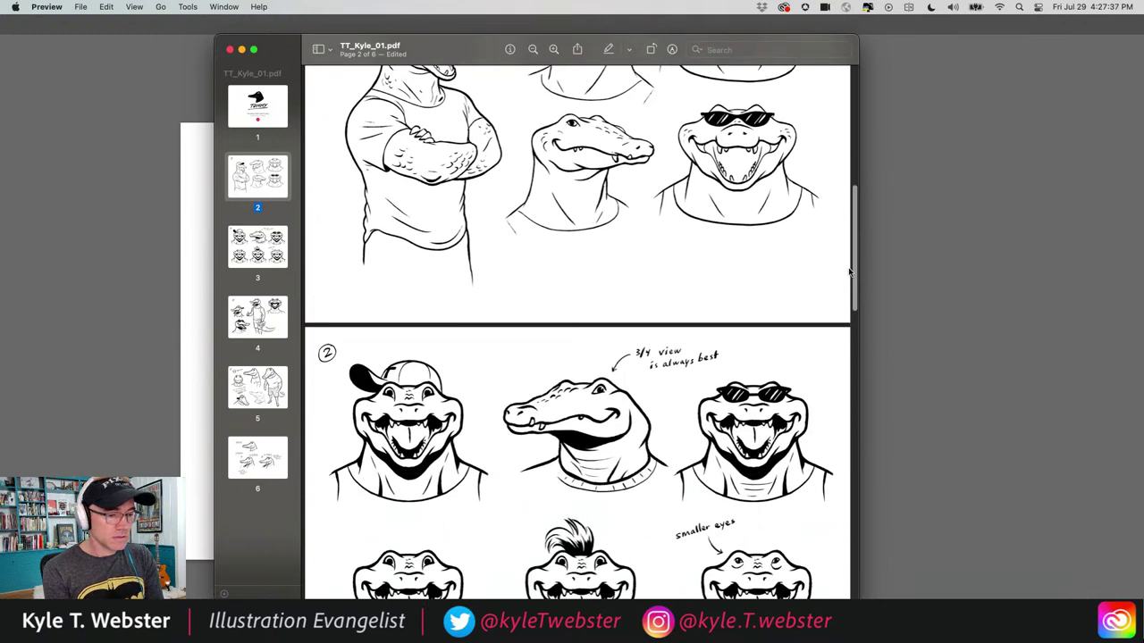
scroll(848, 311, "down", 2)
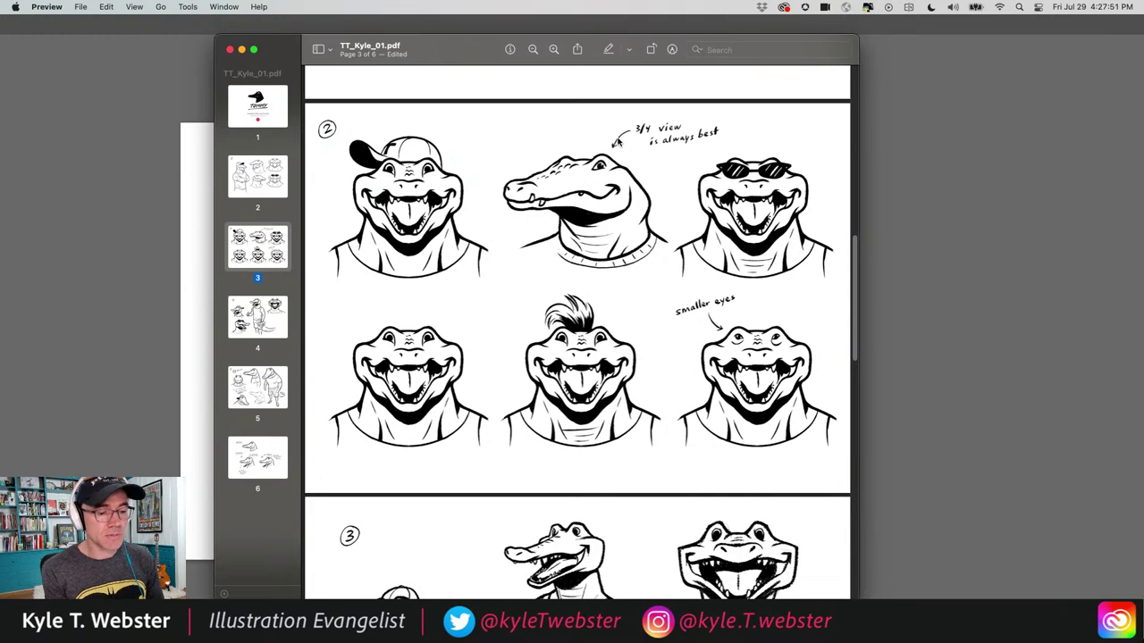
scroll(813, 295, "down", 3)
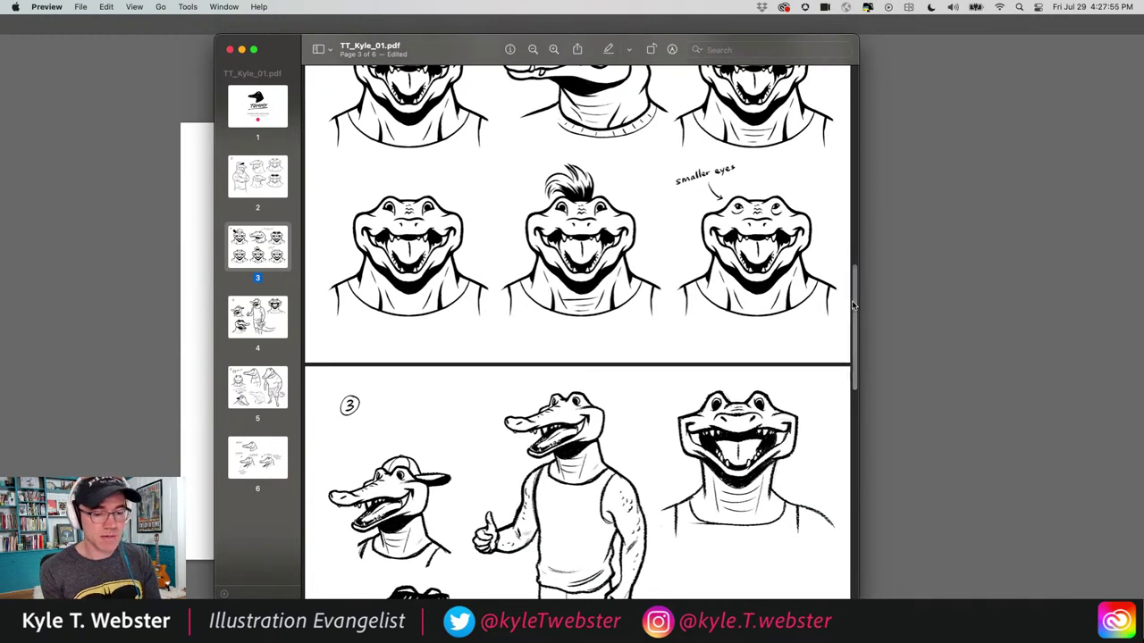
left_click_drag(853, 306, 838, 457)
scroll(846, 373, "down", 1)
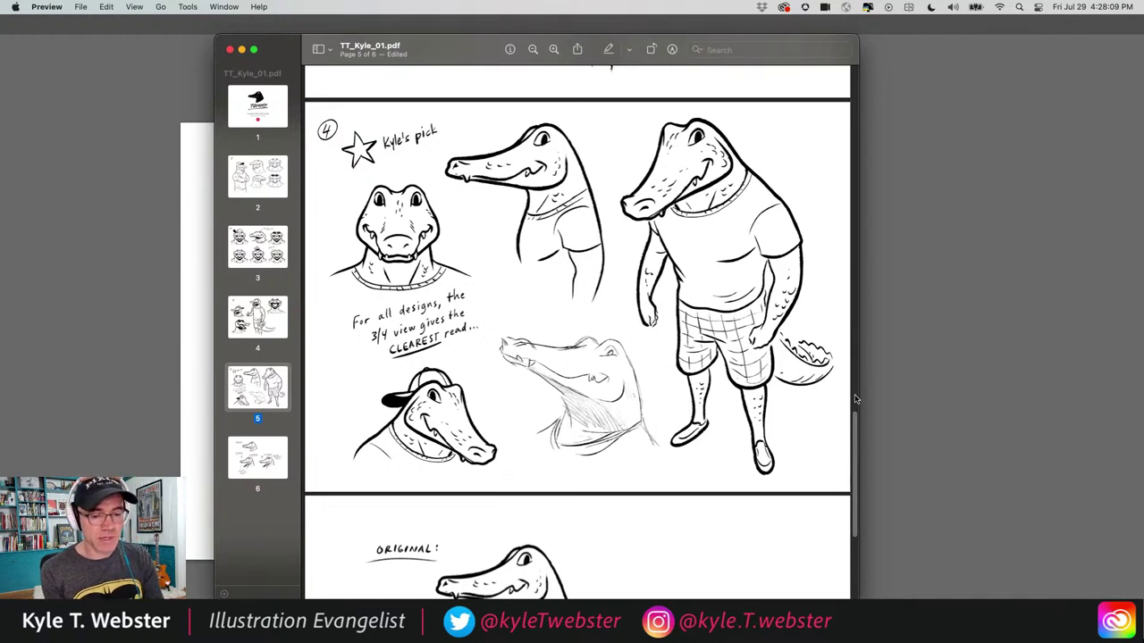
scroll(853, 420, "down", 5)
scroll(849, 460, "down", 5)
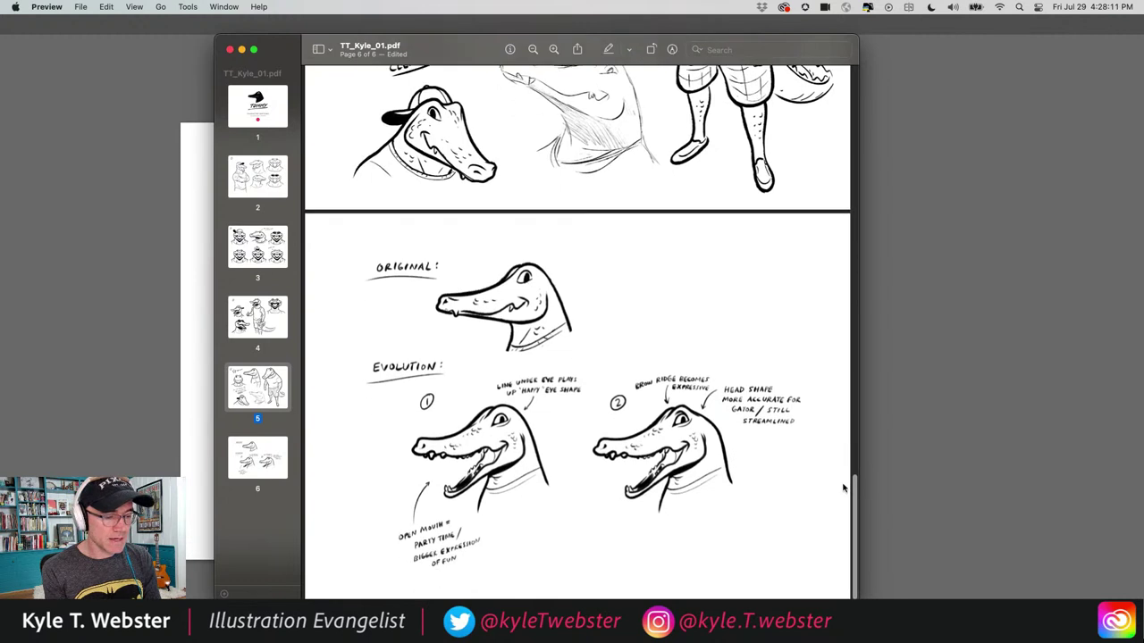
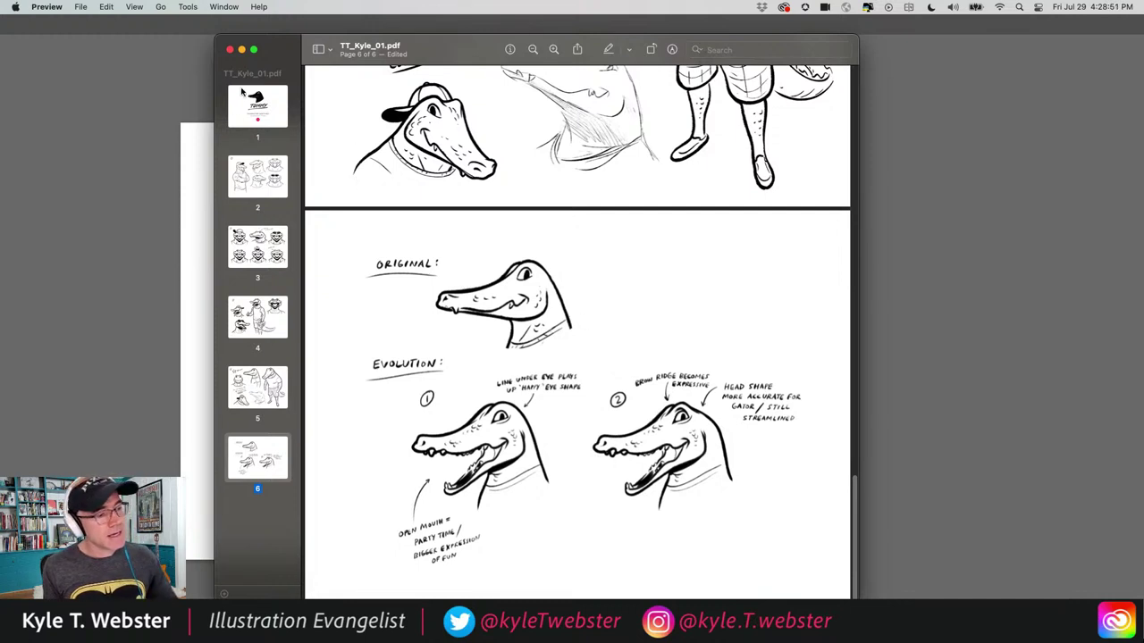
Close the gator-sketch PDF, return to Photoshop's logos document, and bring up the Open dialog.
left_click(230, 50)
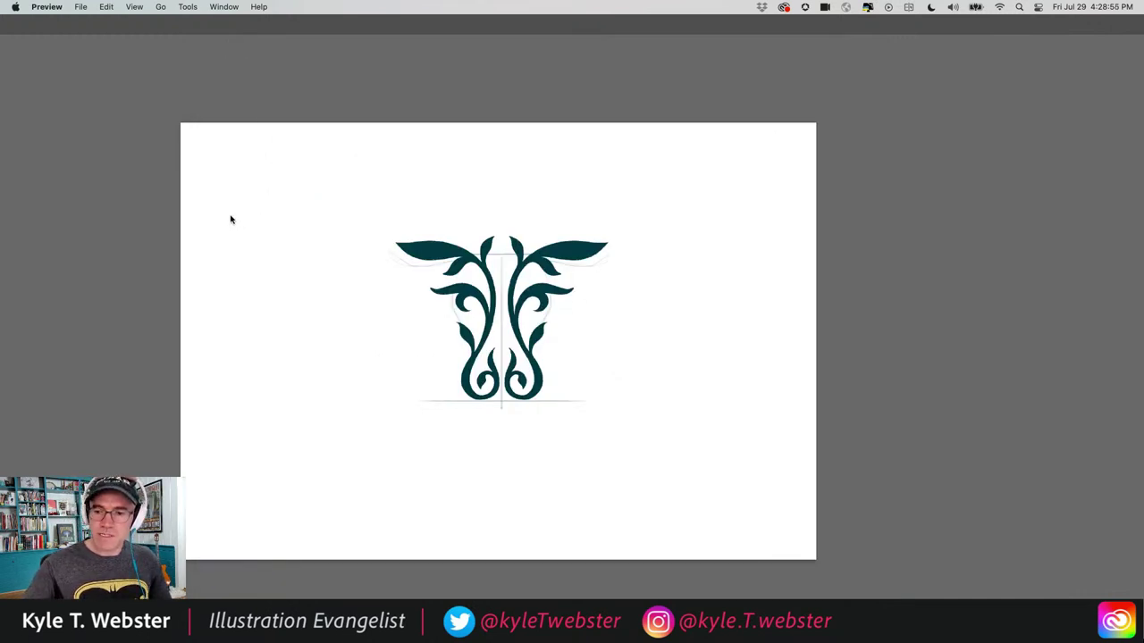
key("super+q")
key("super+w")
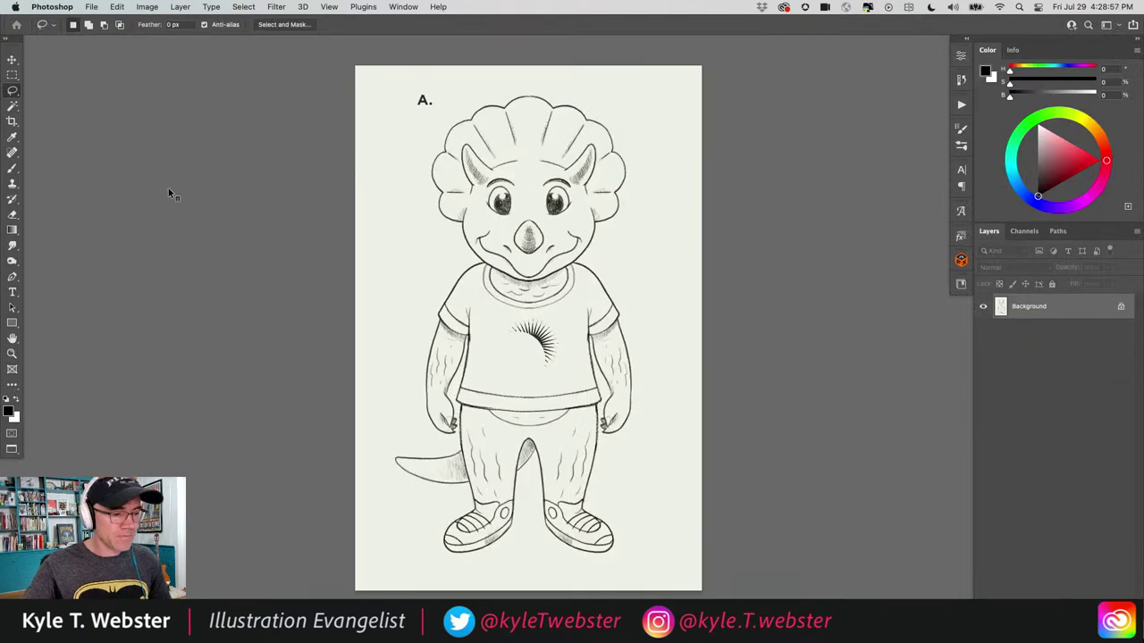
key("super+w")
key("super+w")
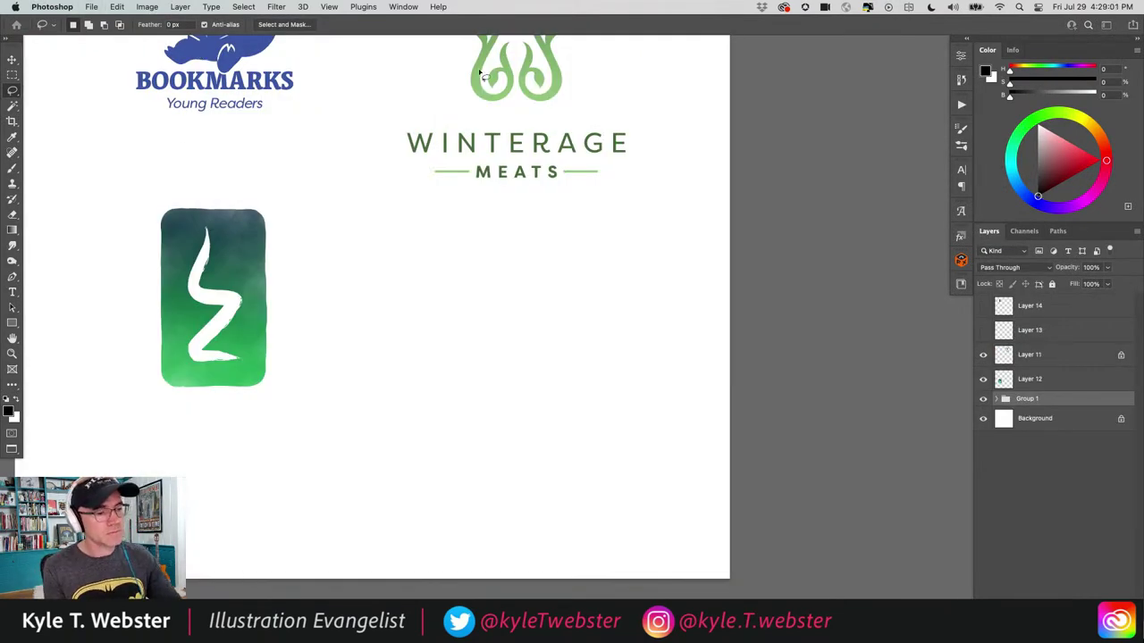
key("super+o")
left_click(565, 66)
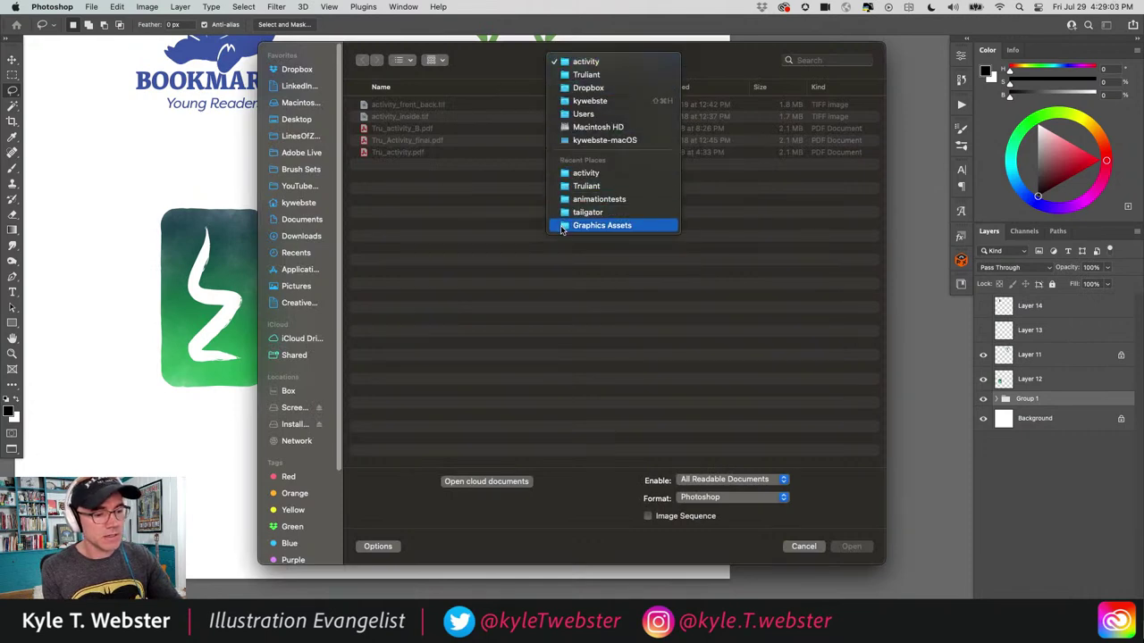
left_click(572, 211)
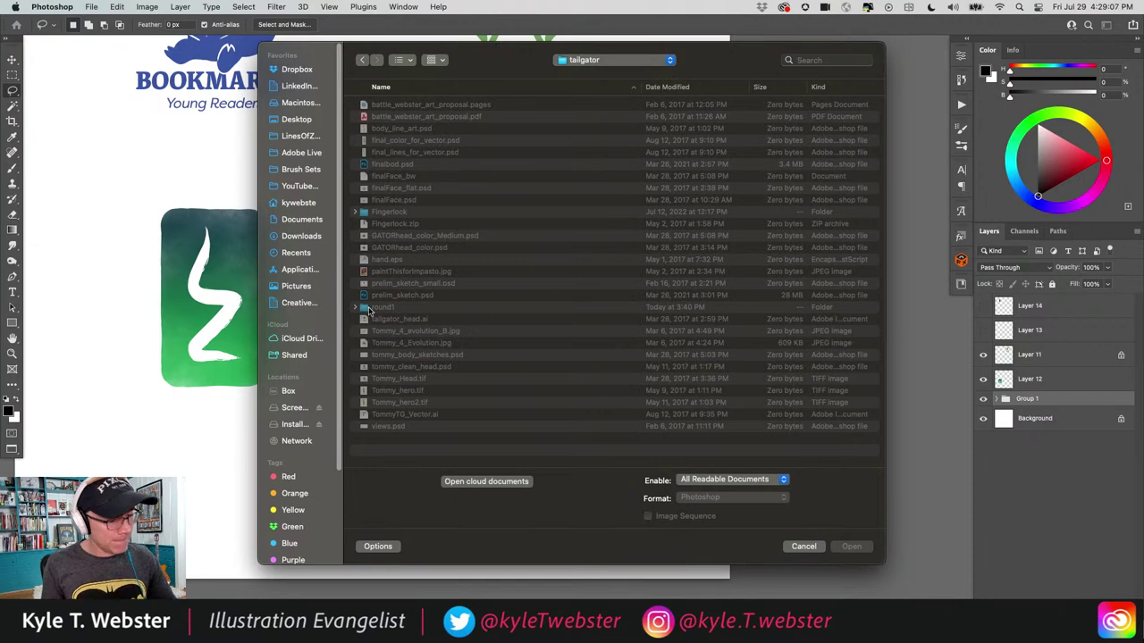
left_click(363, 383)
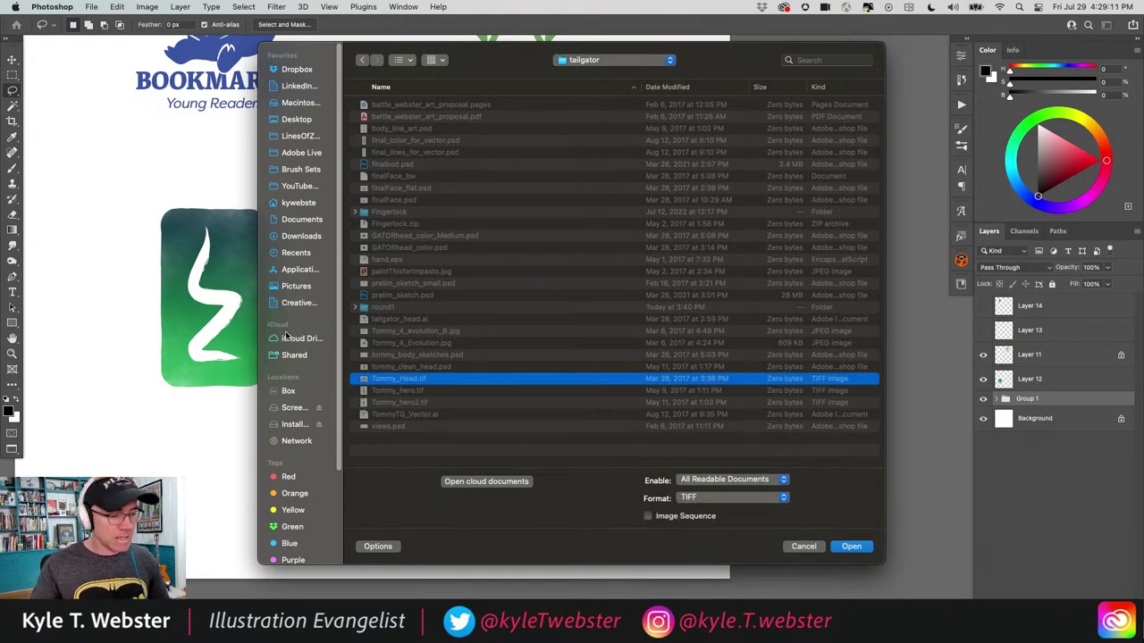
key("space")
key("space")
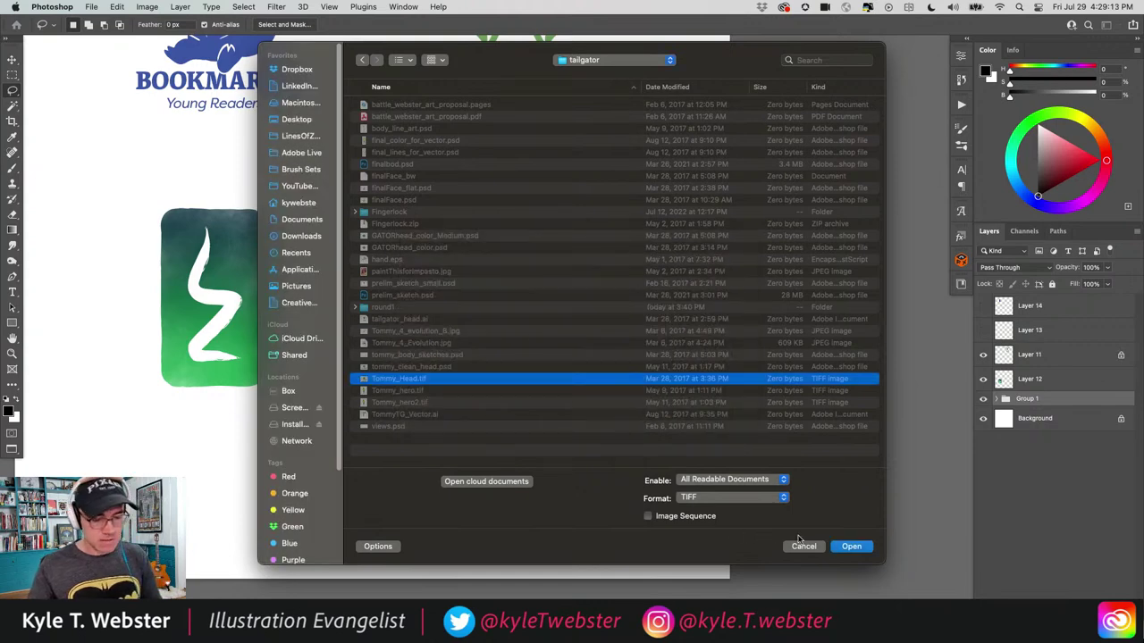
left_click(846, 547)
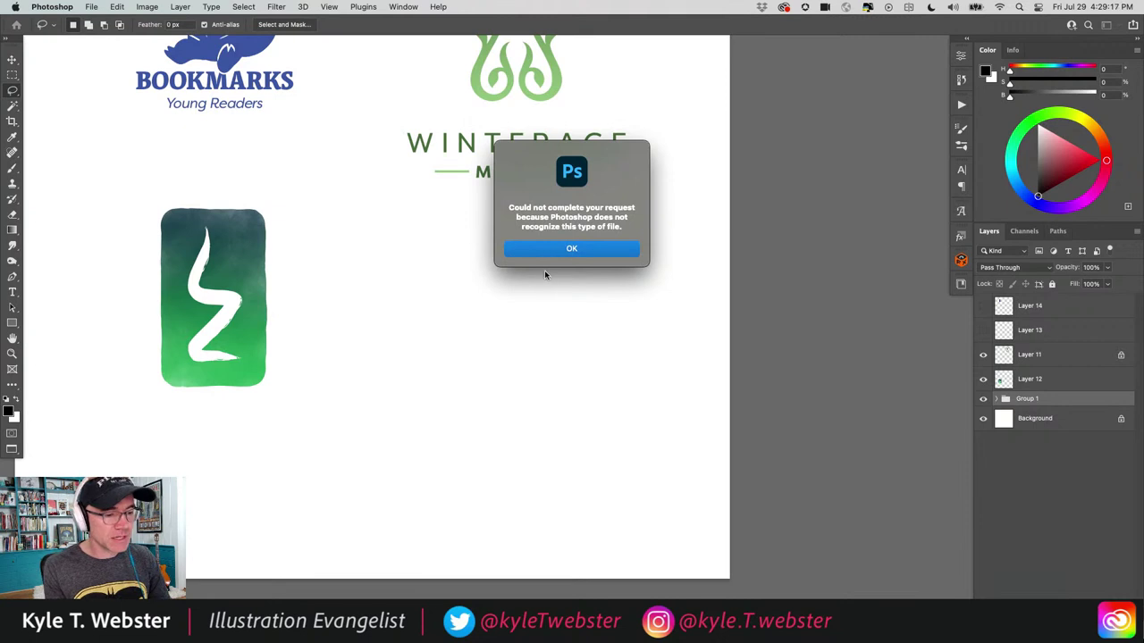
left_click(571, 250)
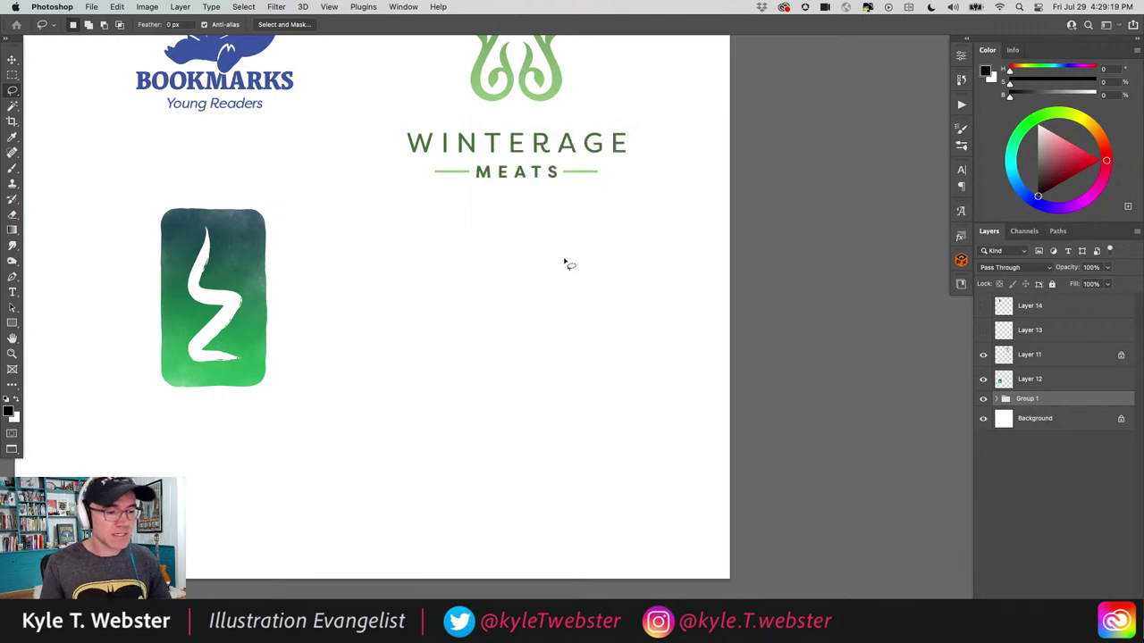
Launch Preview from the dock.
key("super+Tab")
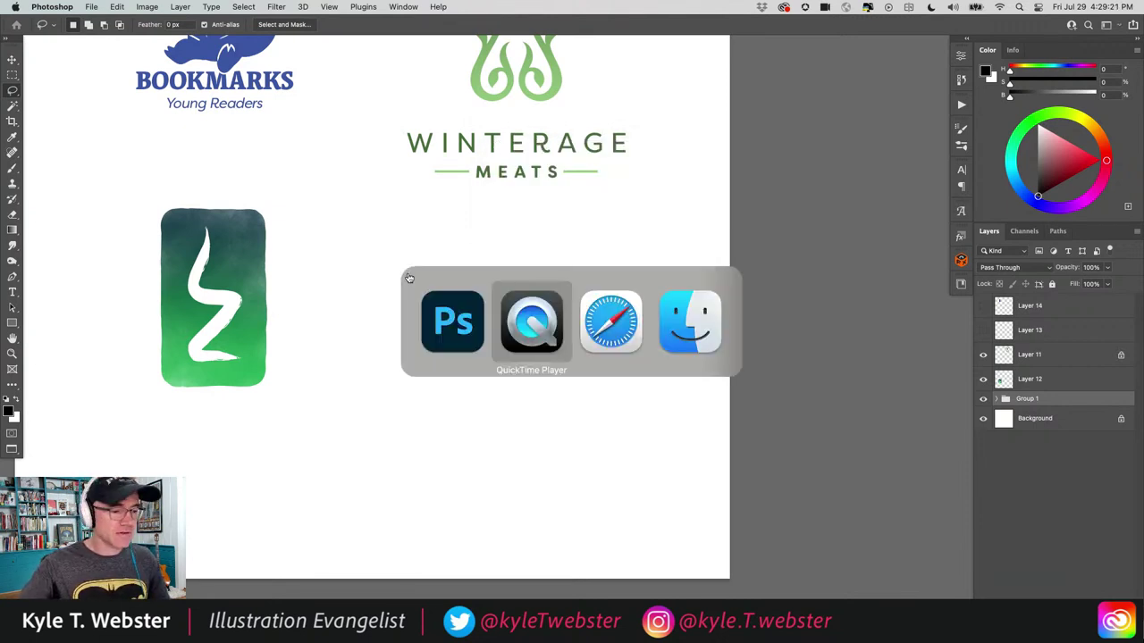
key("super+Tab")
key("super+Tab")
key("super+Tab")
key("super+Tab")
key("super+Tab")
key("super+Tab")
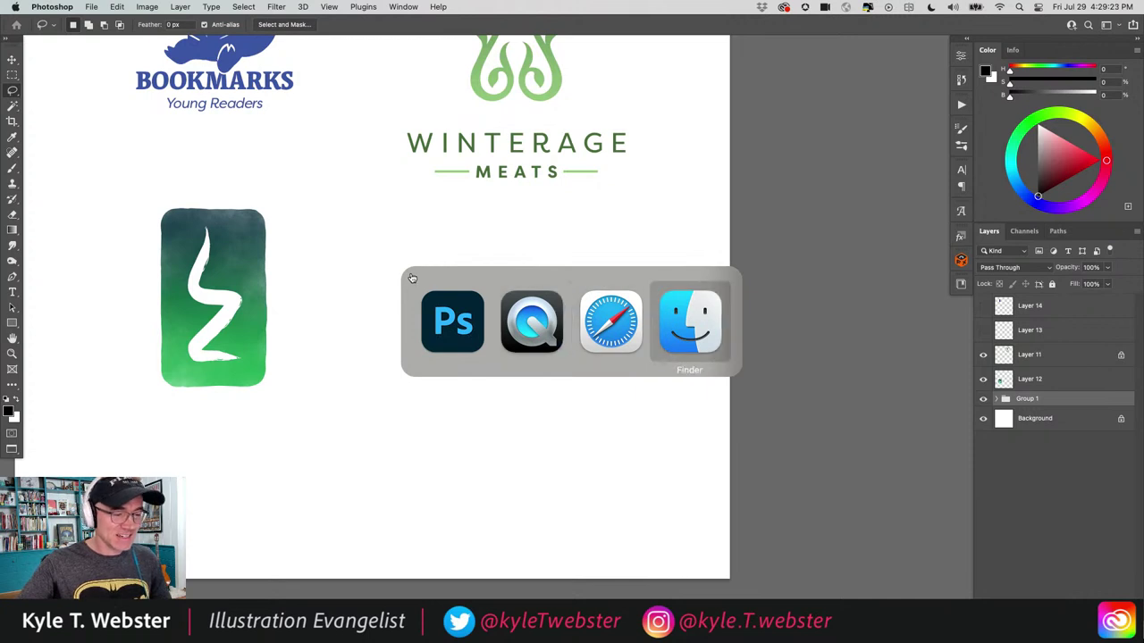
key("super+Tab")
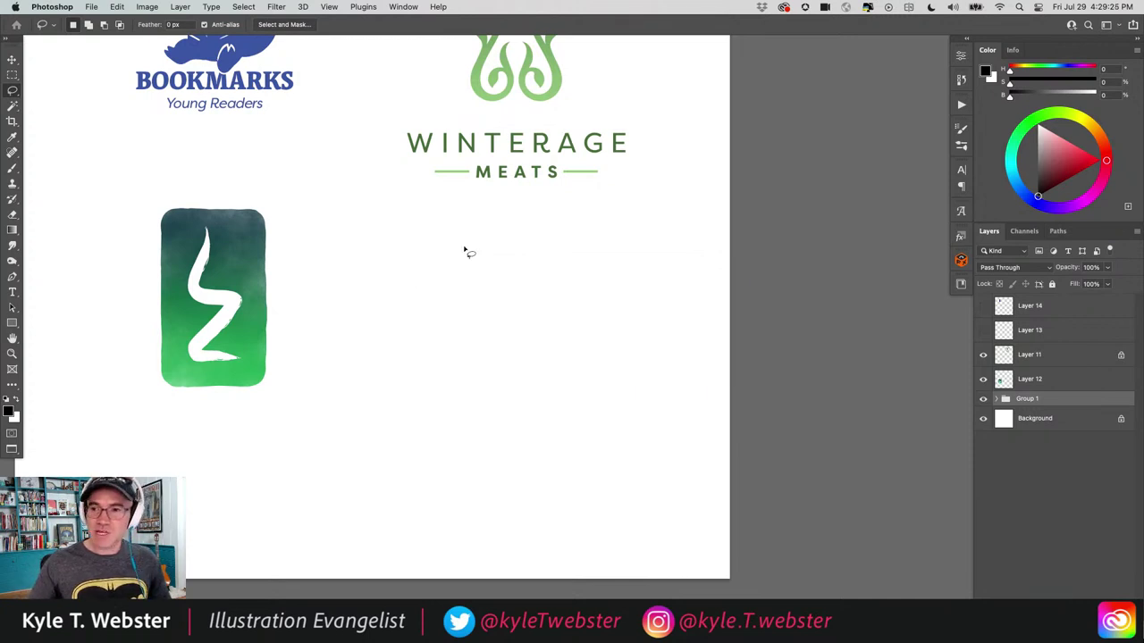
left_click(215, 589)
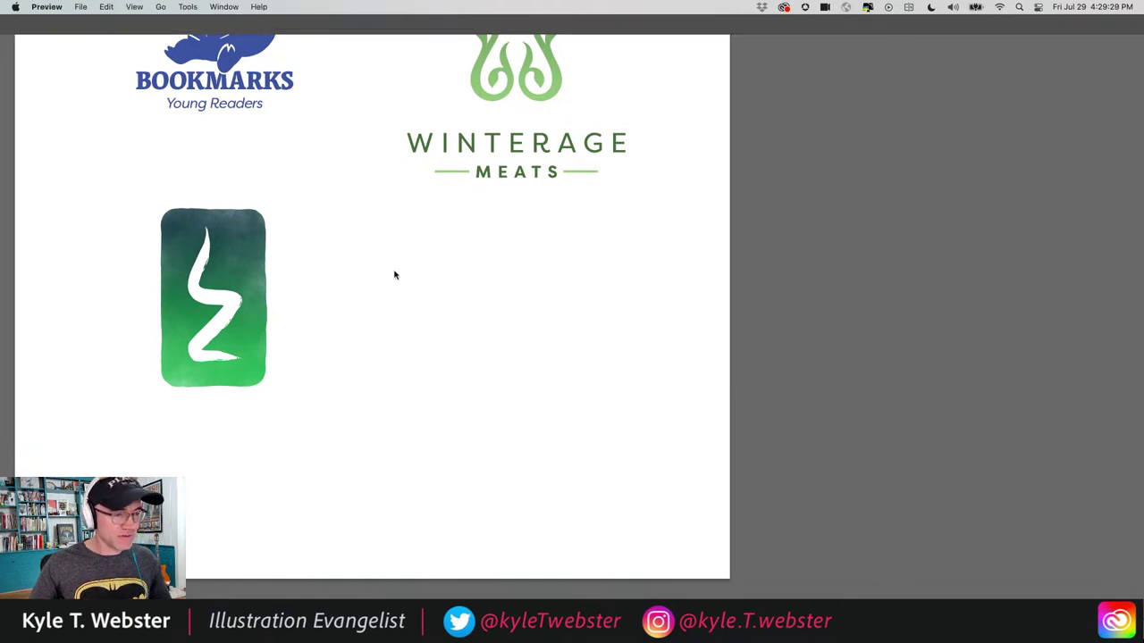
Open Tommy_Head.tif from the tailgator folder and move its window to the right.
key("super+o")
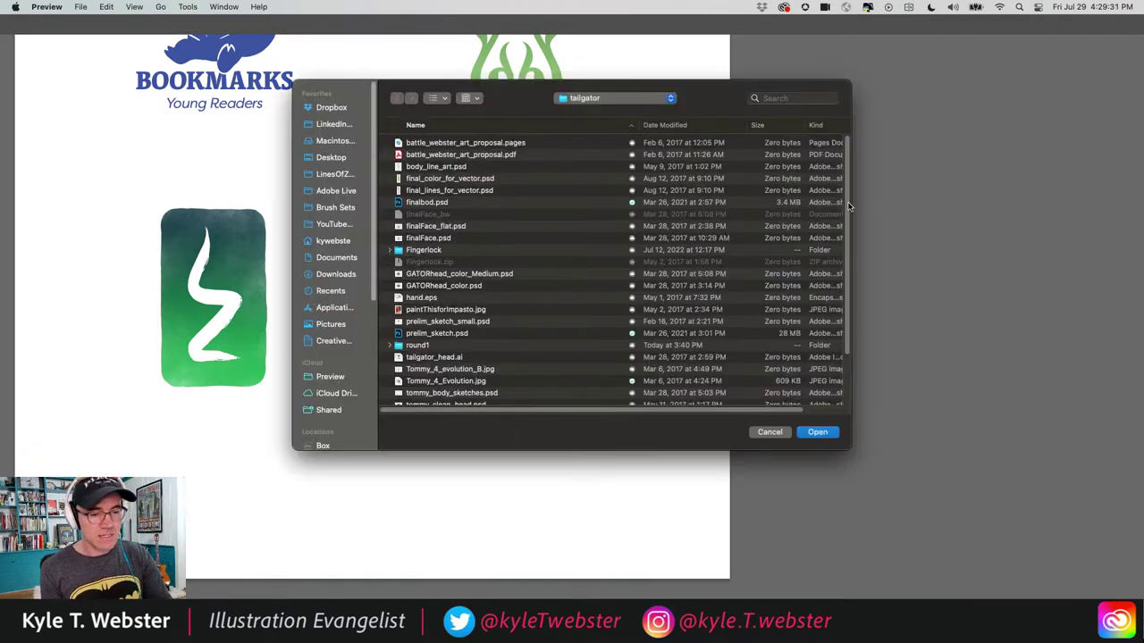
scroll(847, 207, "down", 3)
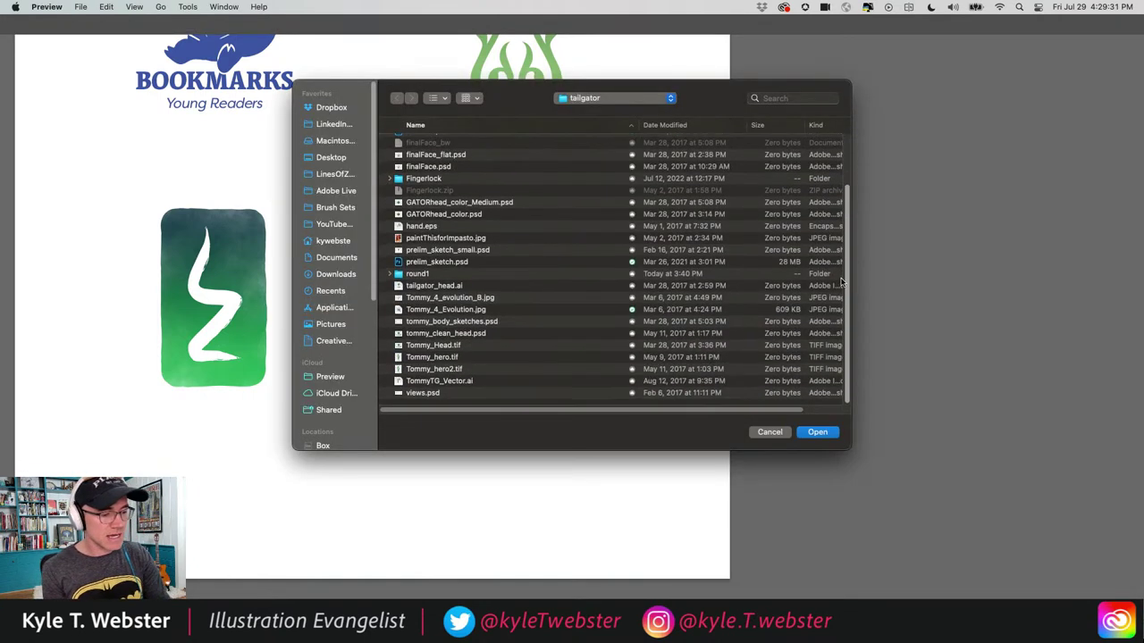
left_click(417, 345)
left_click(816, 432)
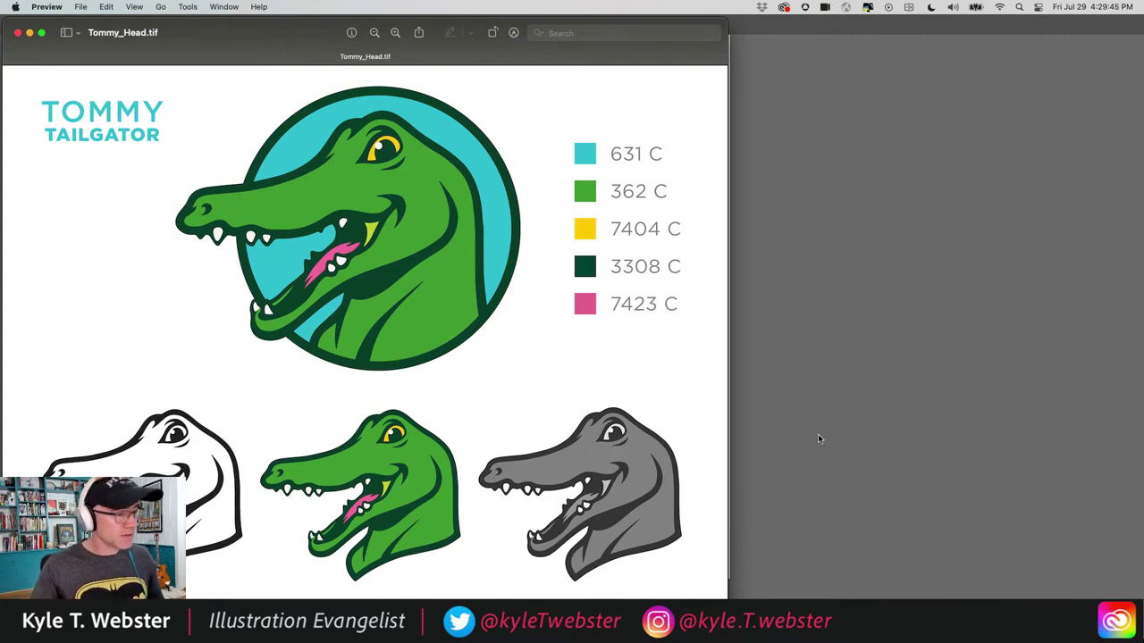
left_click_drag(225, 28, 386, 28)
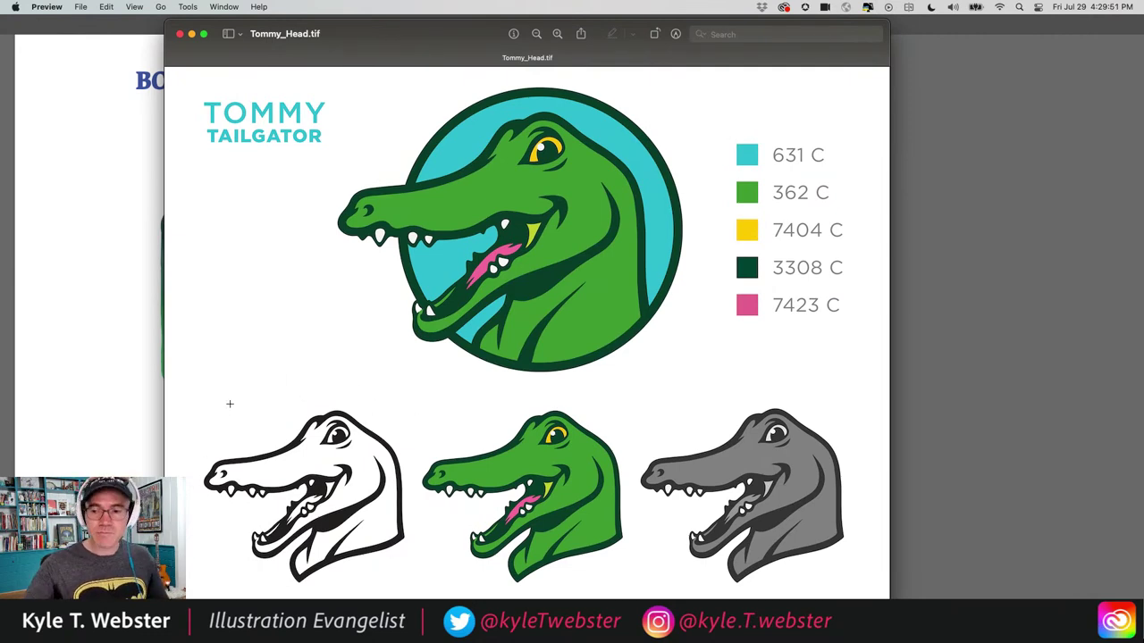
Hide Group 1, Layer 11 and Layer 12 so the logo artwork is invisible.
key("super+Tab")
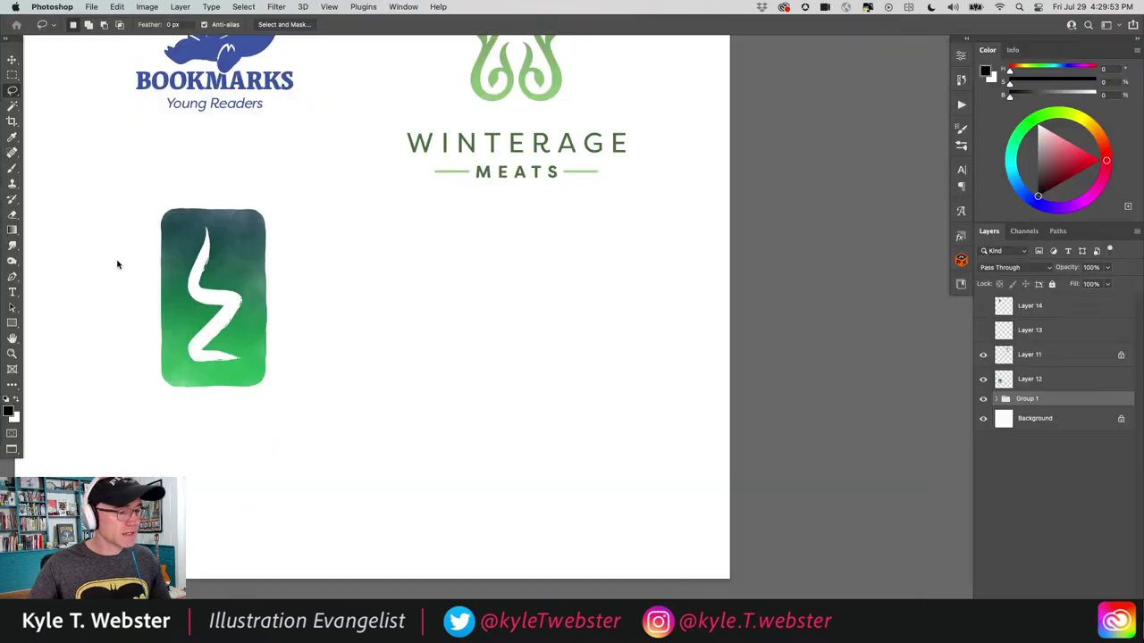
left_click(984, 399)
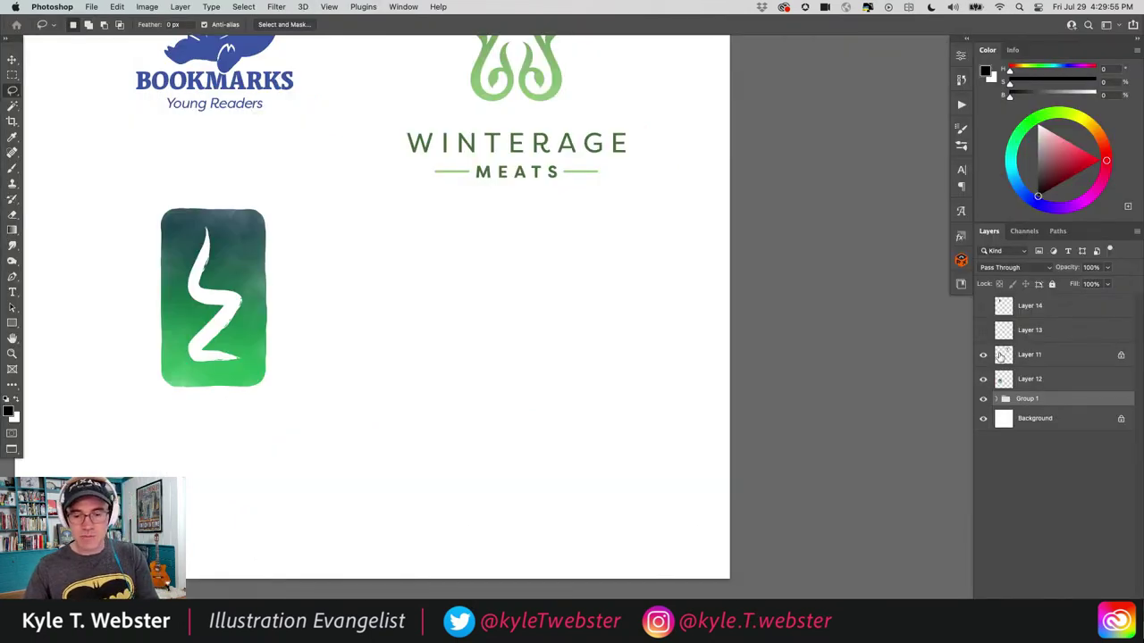
left_click(984, 355)
left_click(984, 355)
left_click(984, 379)
left_click(984, 355)
left_click(1036, 355)
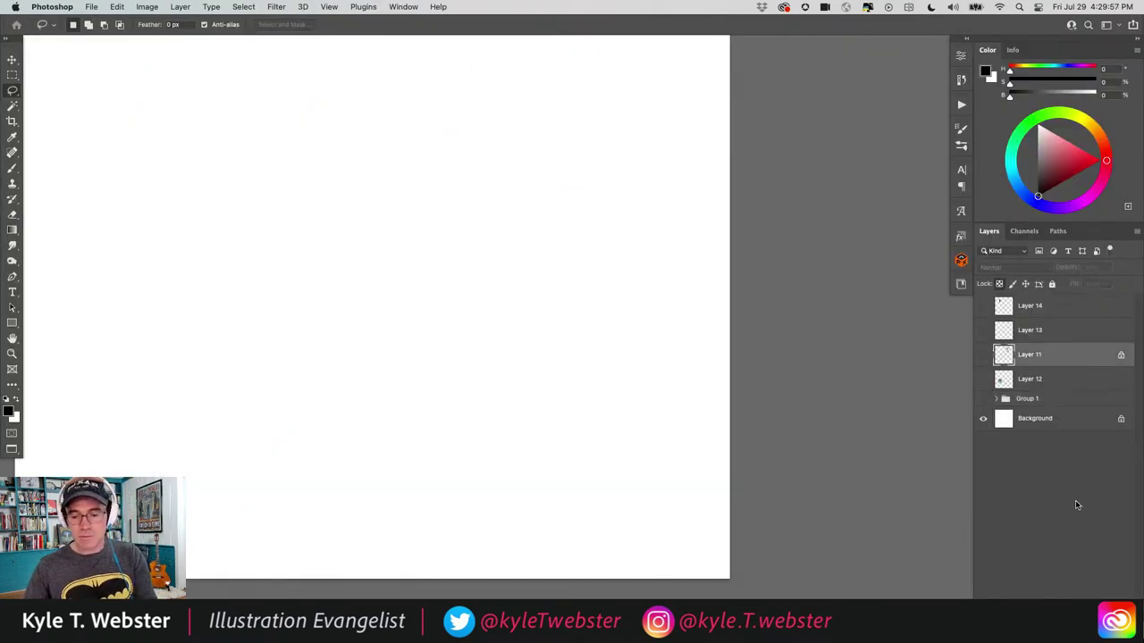
Paste the Tommy Tailgator sheet as a new layer, scaled to about 63% and centred.
key("super+z")
key("super+minus")
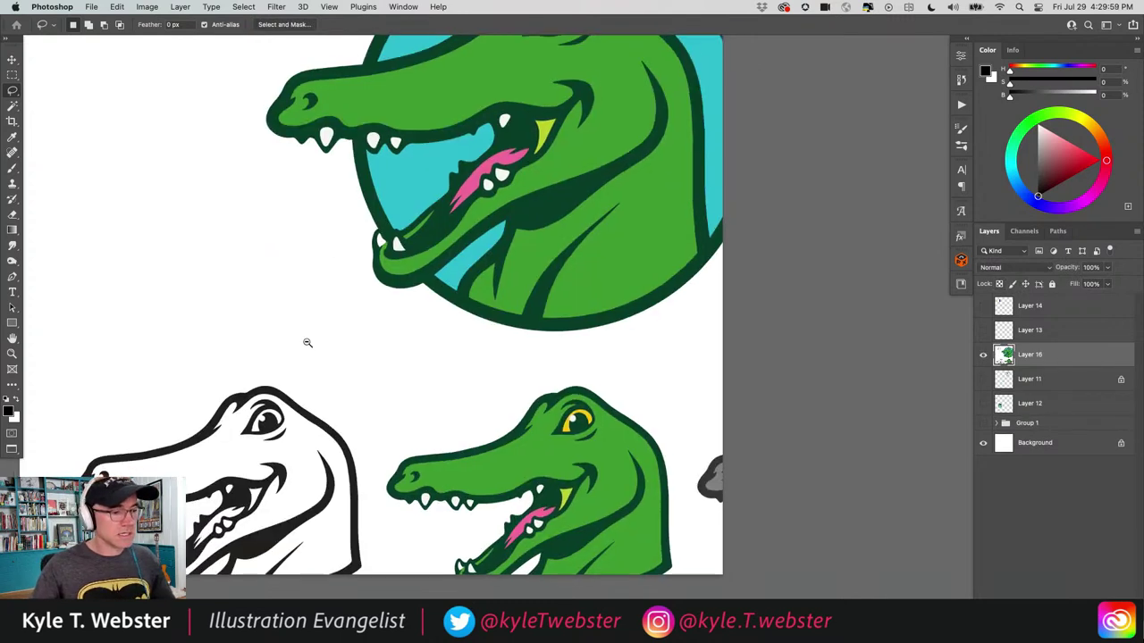
key("super+t")
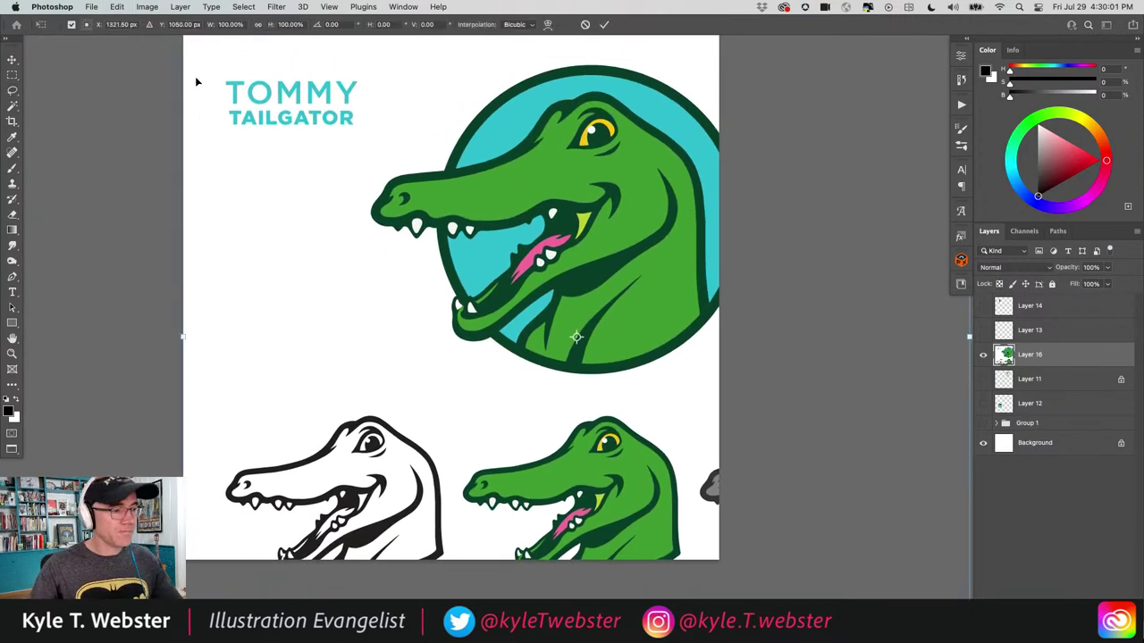
left_click(241, 313, "alt")
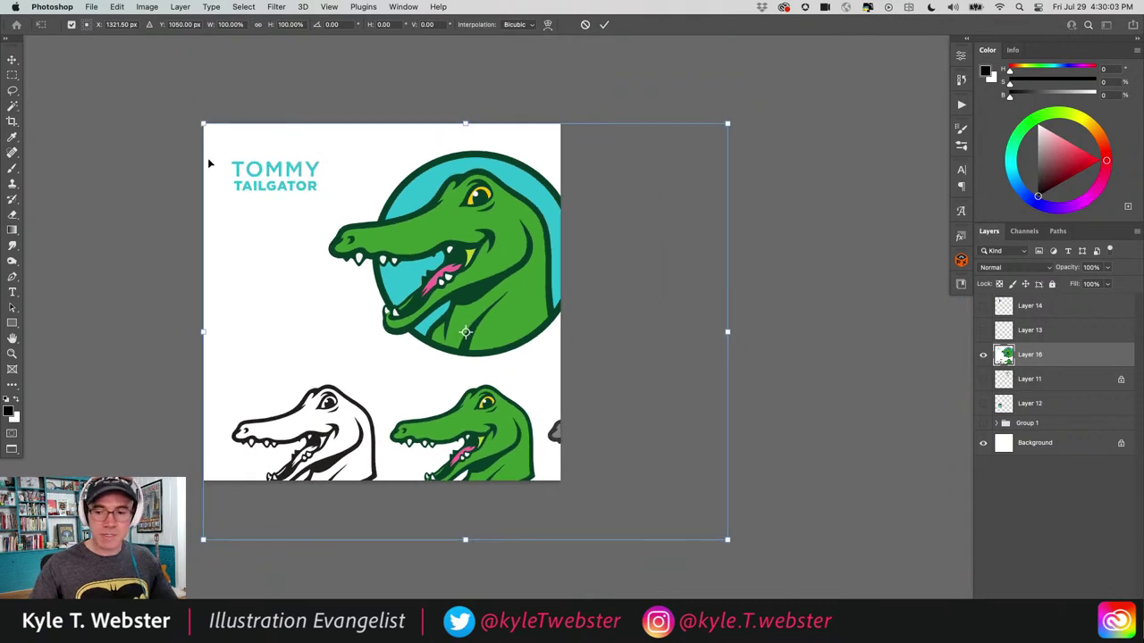
left_click_drag(203, 123, 302, 201)
left_click_drag(336, 264, 260, 232)
key("Return")
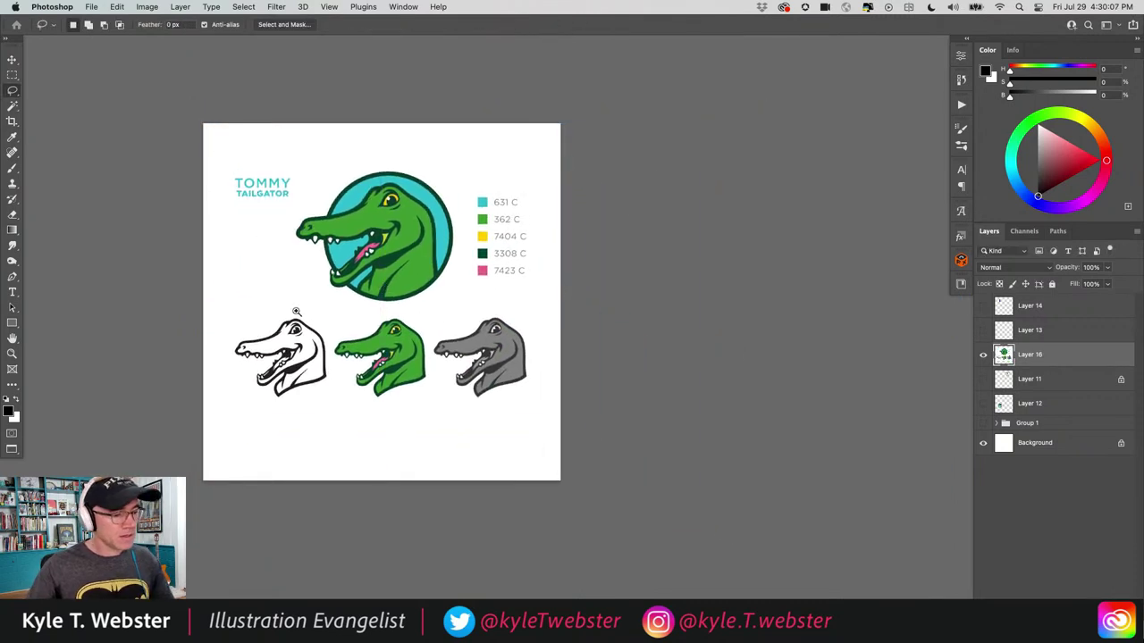
key("super+plus")
left_click_drag(259, 311, 286, 356)
Add a new layer and fill a lasso selection of the left gator head with black.
scroll(286, 356, "down", 3)
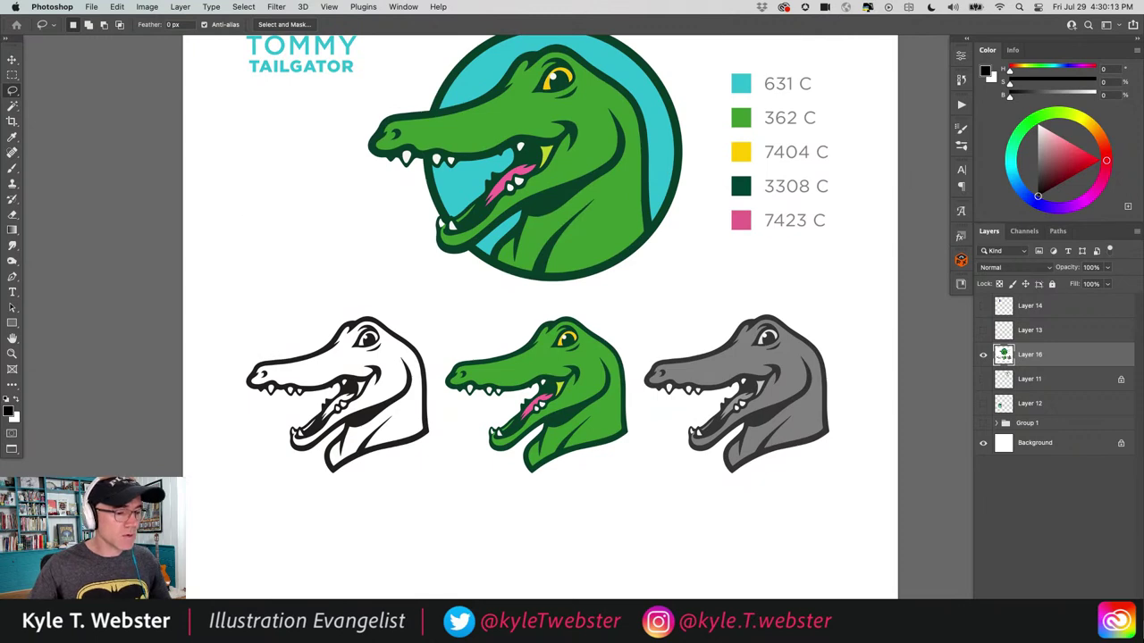
key("super+plus")
scroll(143, 211, "down", 2)
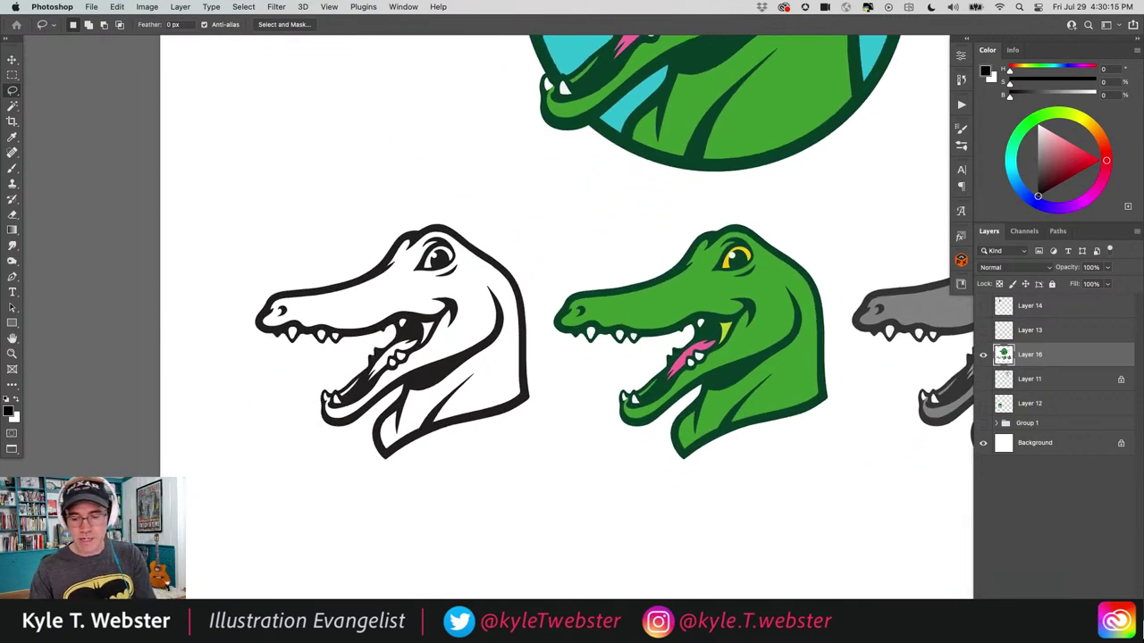
key("super+shift+alt+n")
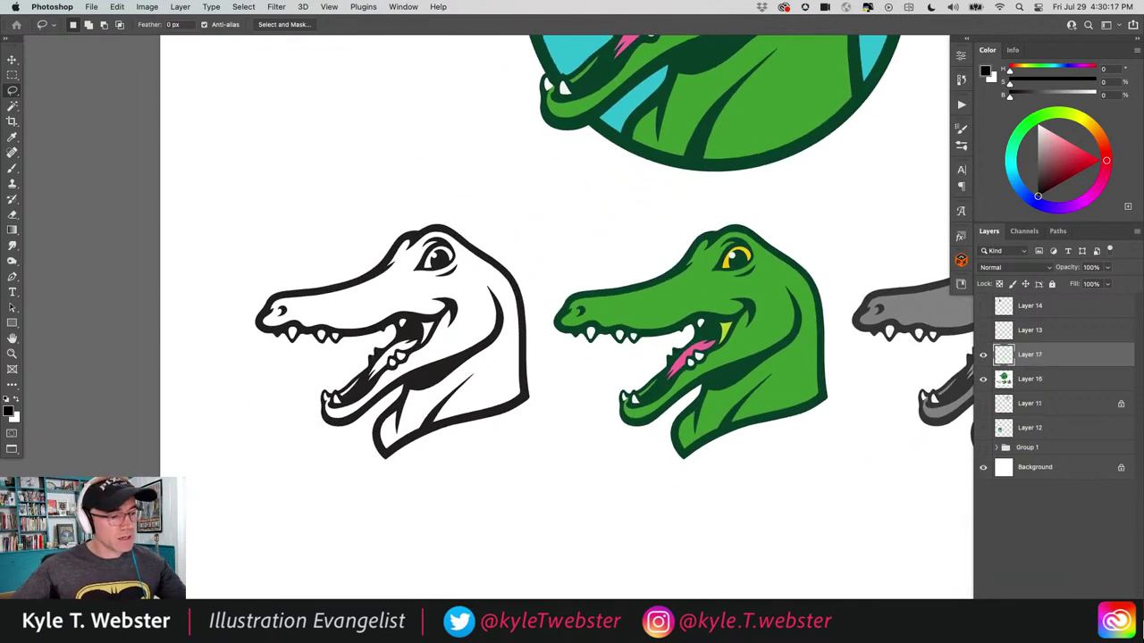
mouse_move(384, 262)
left_mouse_down()
mouse_move(268, 306)
mouse_move(261, 330)
left_mouse_up()
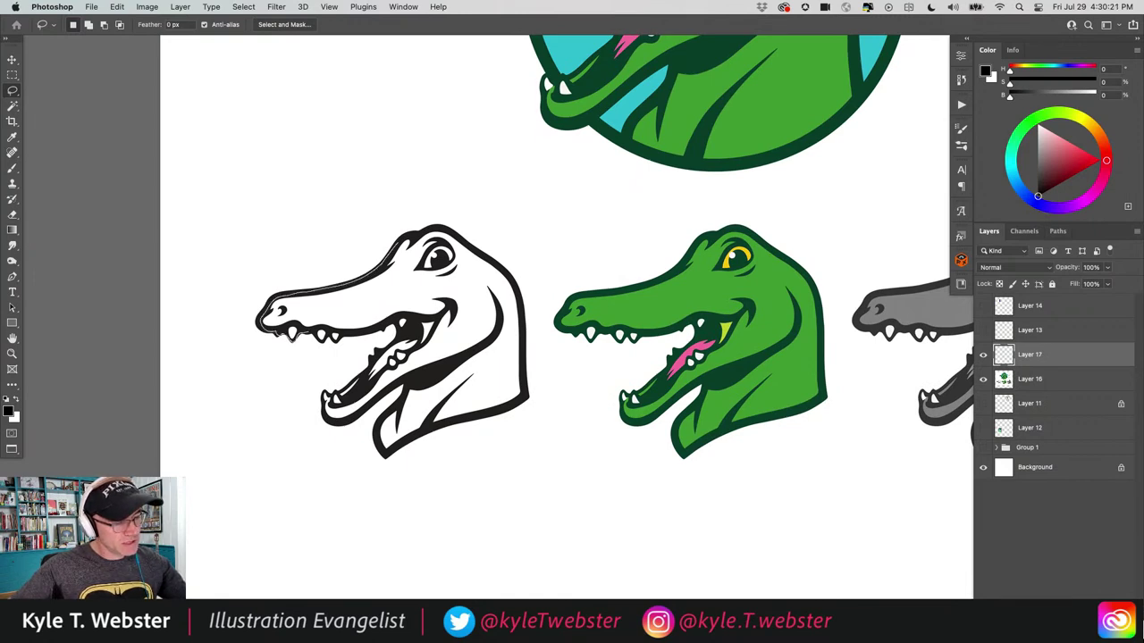
mouse_move(347, 332)
left_mouse_down()
mouse_move(393, 325)
mouse_move(399, 337)
mouse_move(331, 423)
mouse_move(398, 381)
mouse_move(404, 401)
mouse_move(379, 438)
mouse_move(402, 449)
mouse_move(506, 407)
mouse_move(522, 324)
mouse_move(506, 272)
mouse_move(448, 231)
mouse_move(402, 238)
left_mouse_up()
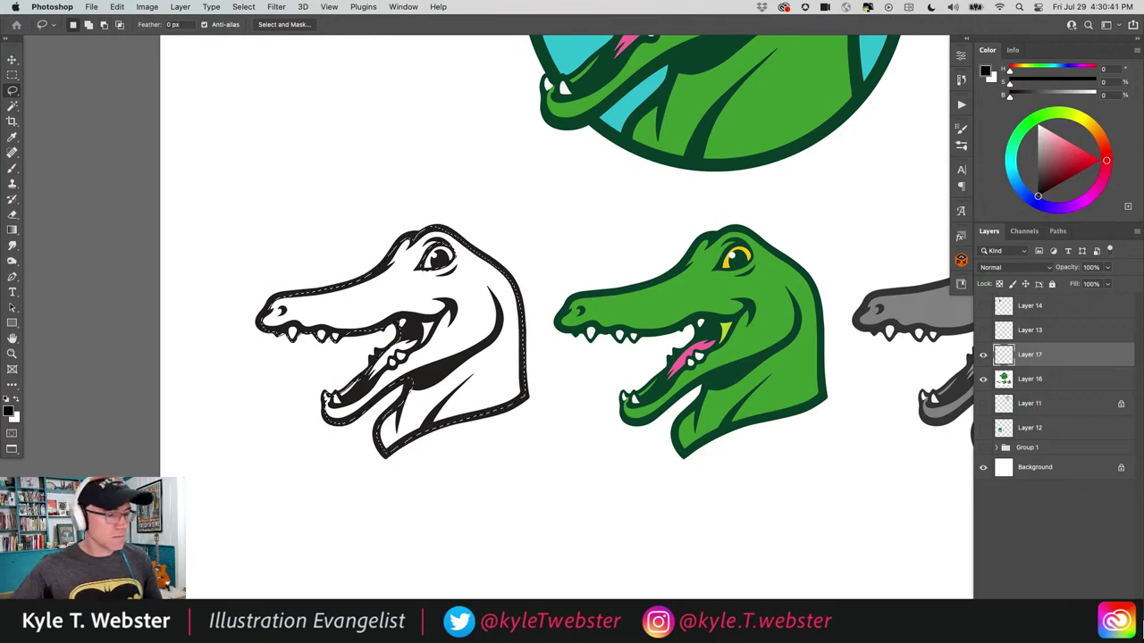
key("alt+BackSpace")
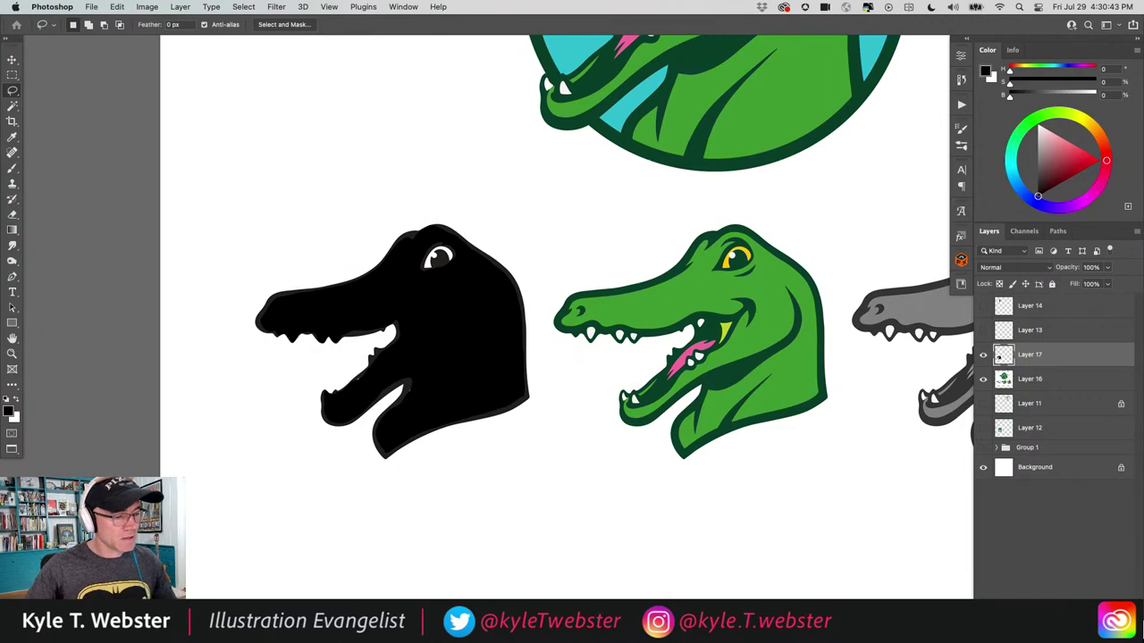
Delete the black fill, deselect, fit the sheet to screen and lasso the round gator logo.
scroll(554, 313, "down", 5)
scroll(554, 313, "up", 3)
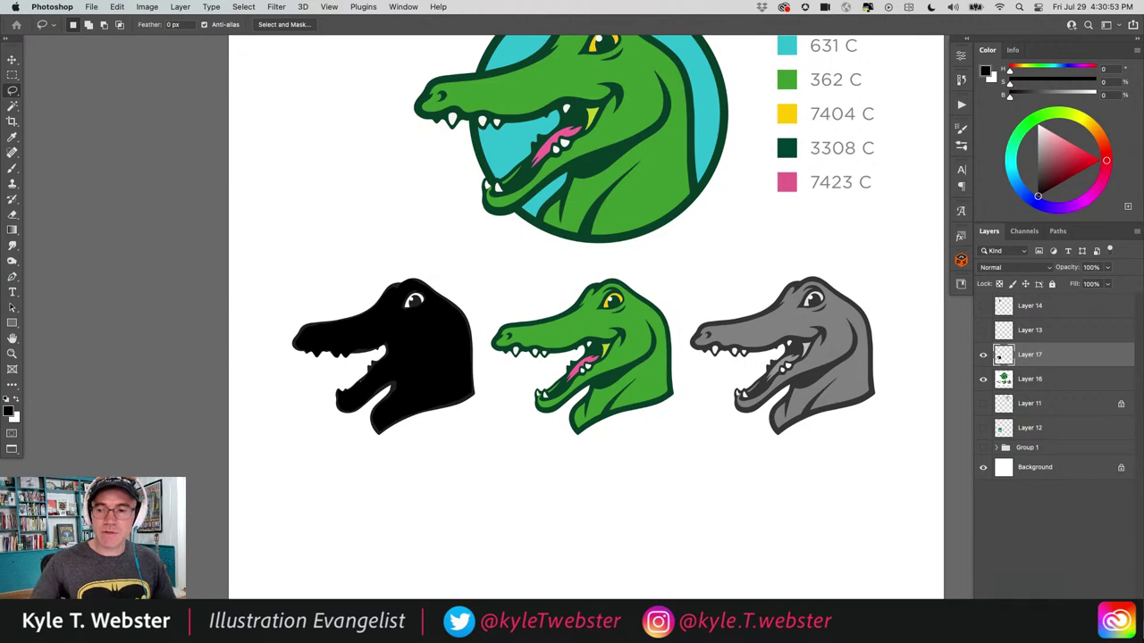
left_click(1001, 355, "super")
key("BackSpace")
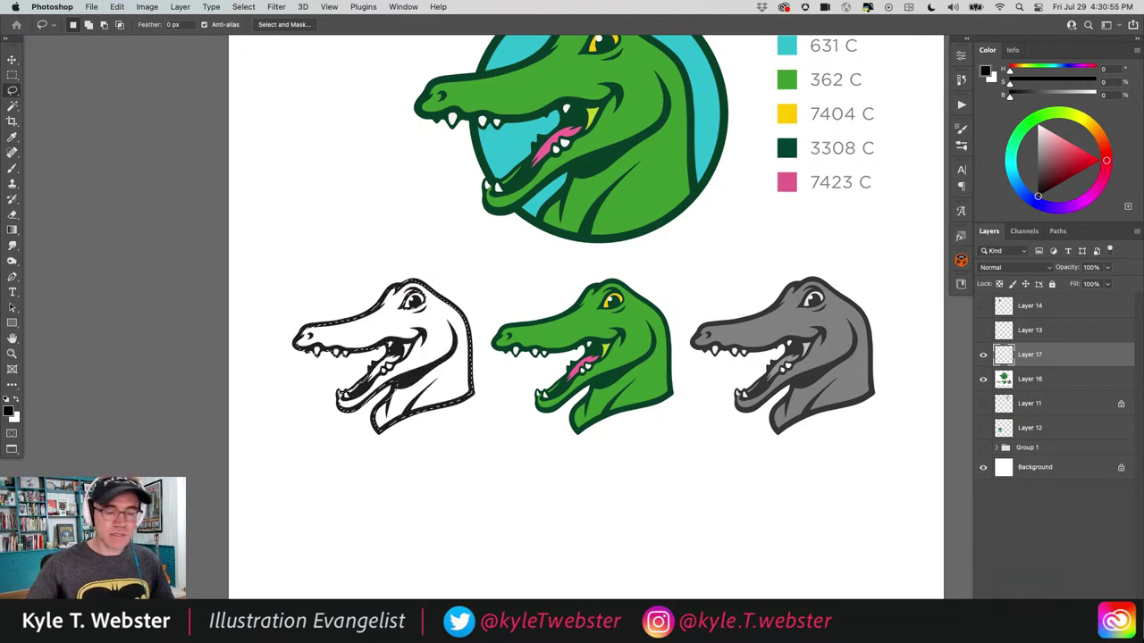
key("super+d")
key("super+0")
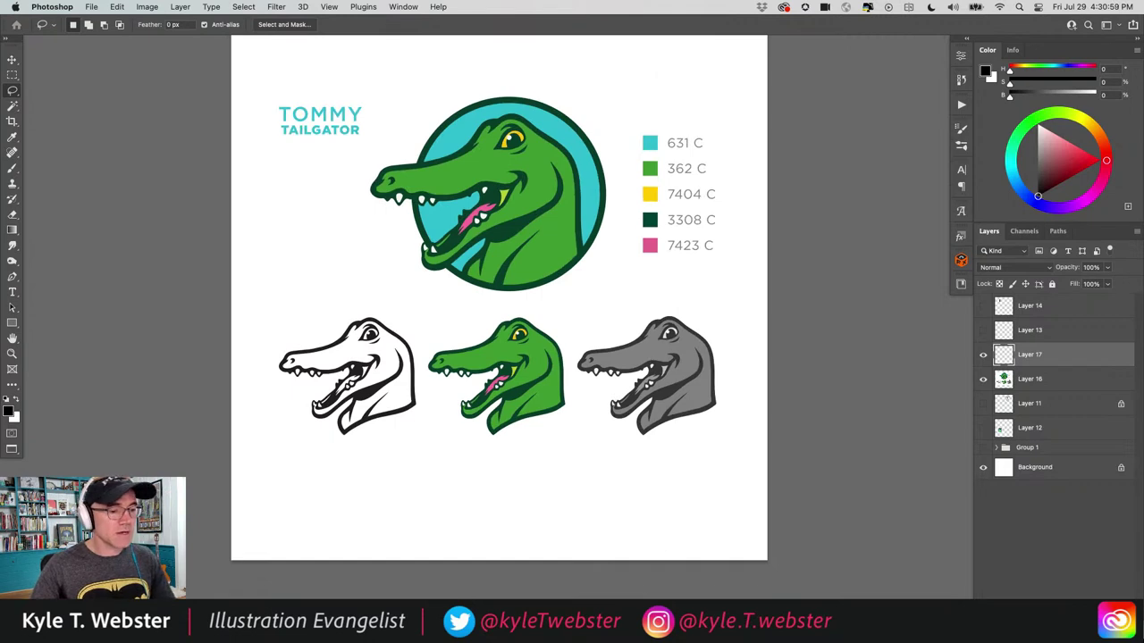
key("super+=")
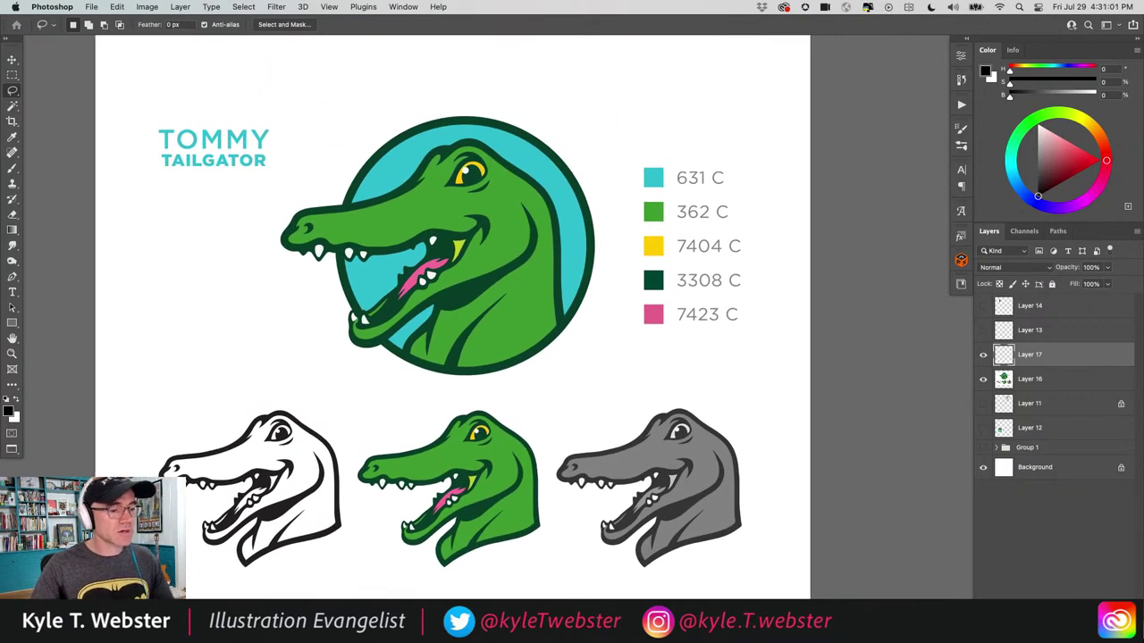
mouse_move(465, 88)
left_mouse_down()
mouse_move(302, 161)
mouse_move(467, 401)
mouse_move(461, 89)
left_mouse_up()
key("super+minus")
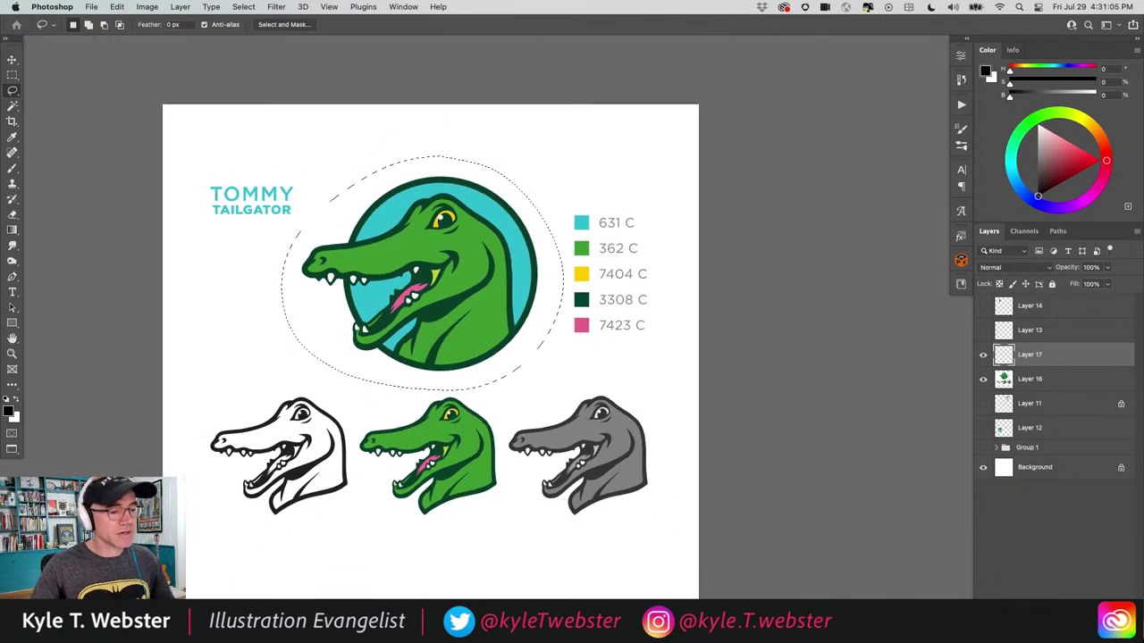
key("super+d")
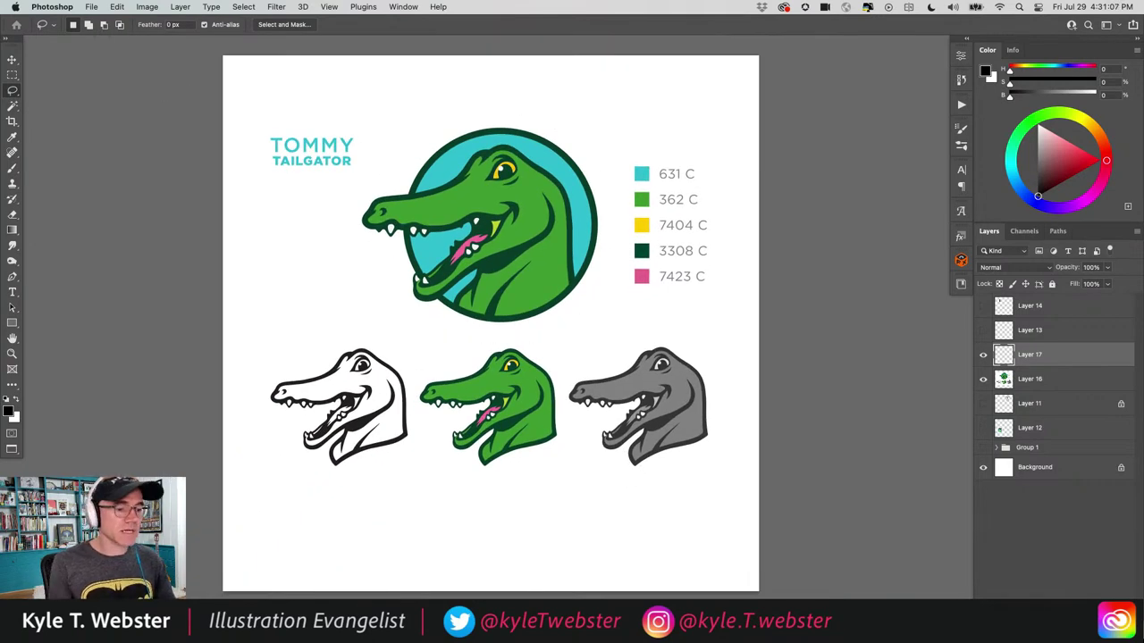
scroll(427, 281, "down", 5)
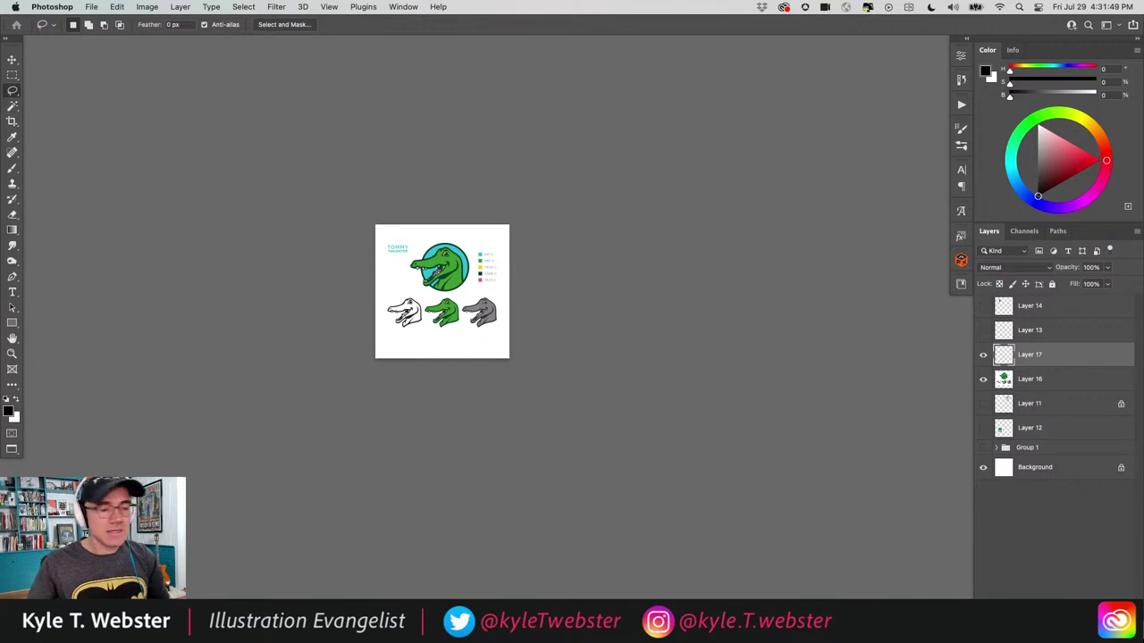
scroll(406, 312, "up", 5)
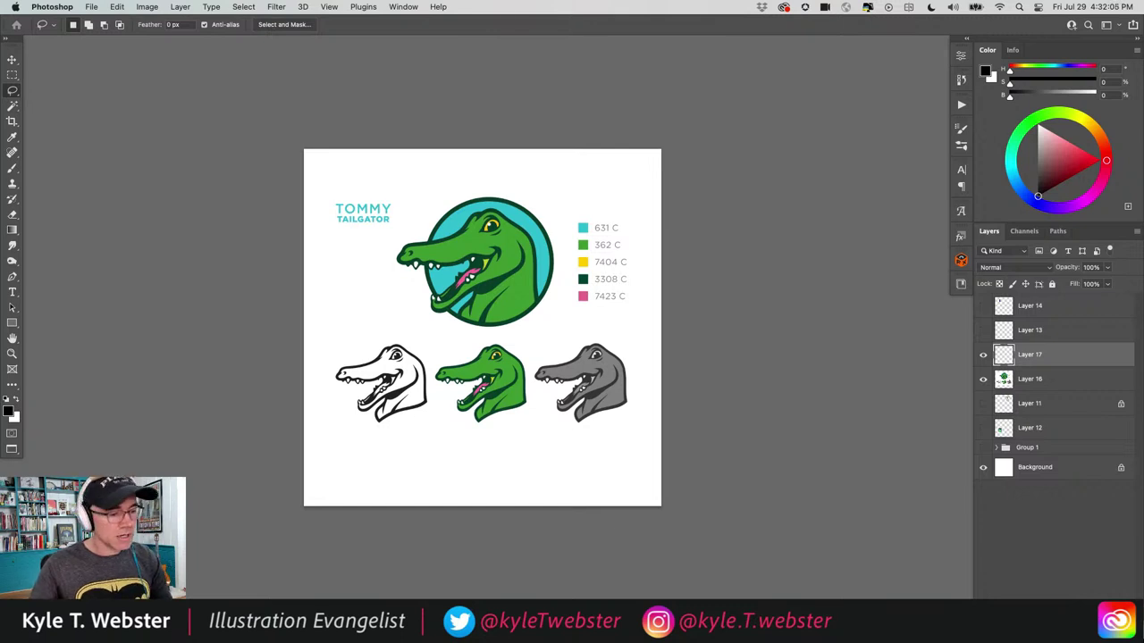
key("super+plus")
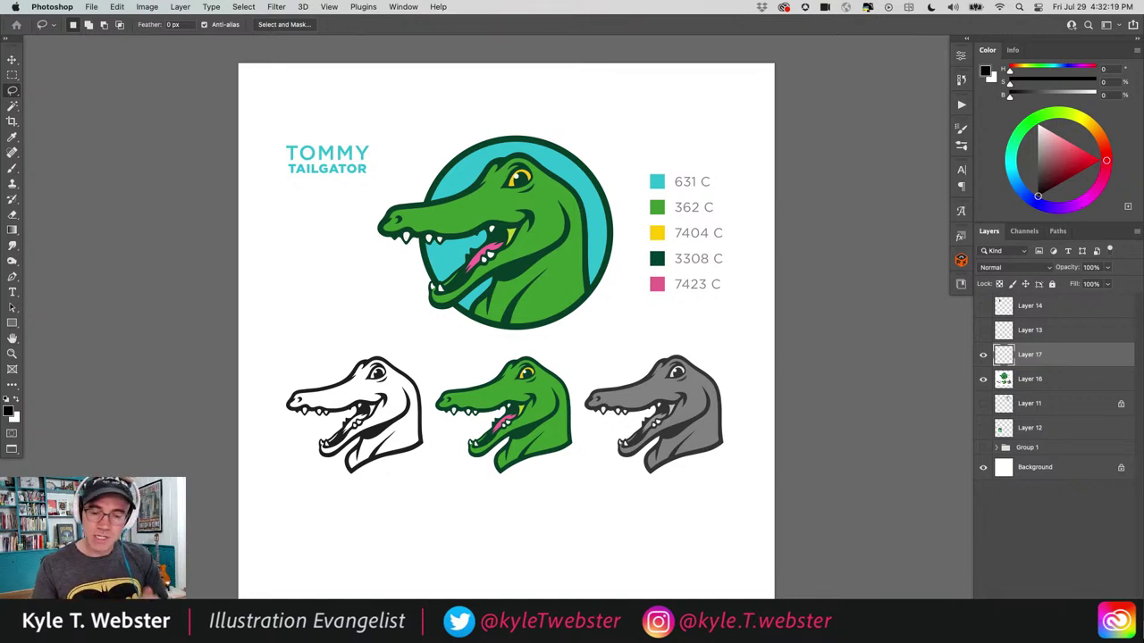
Hide Layer 16's gator artwork and switch to the Brush tool.
left_click(983, 378)
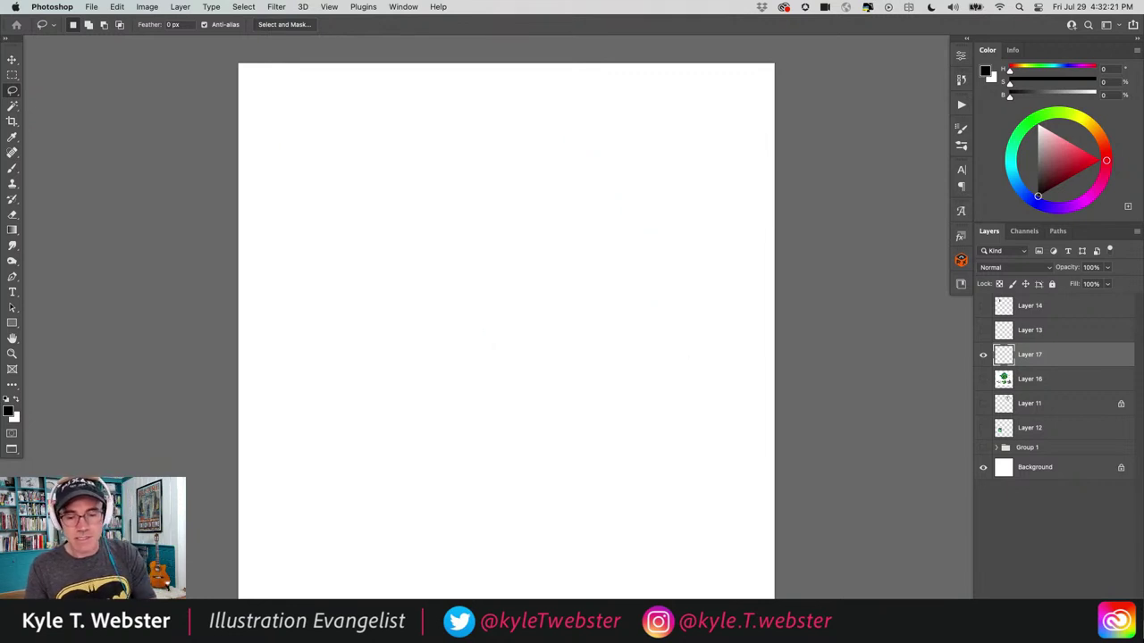
key("b")
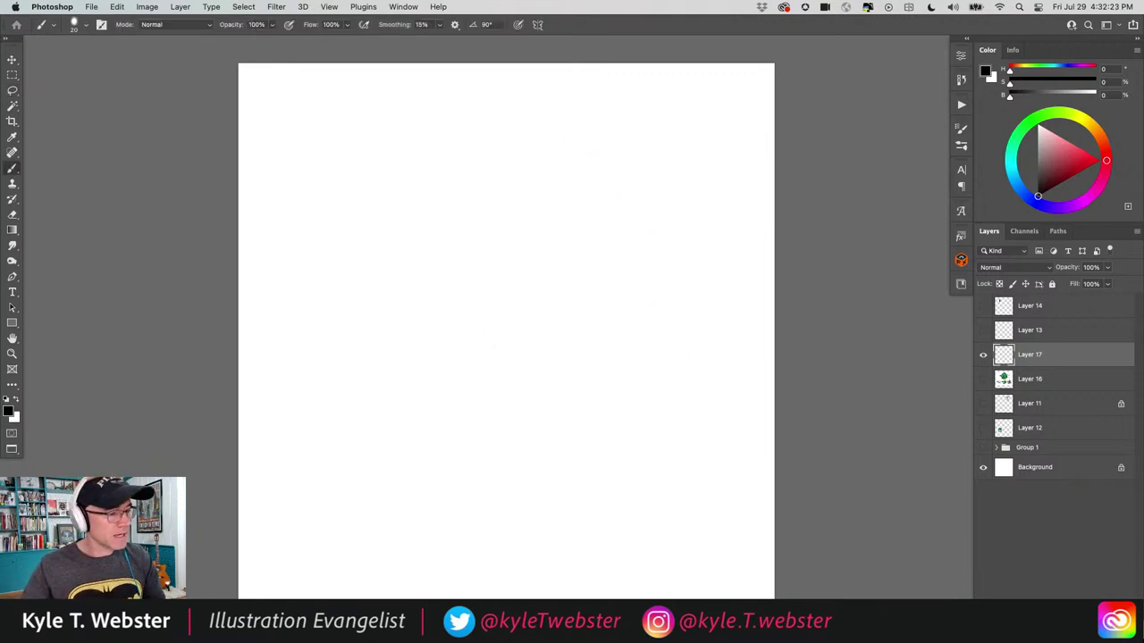
left_click(960, 145)
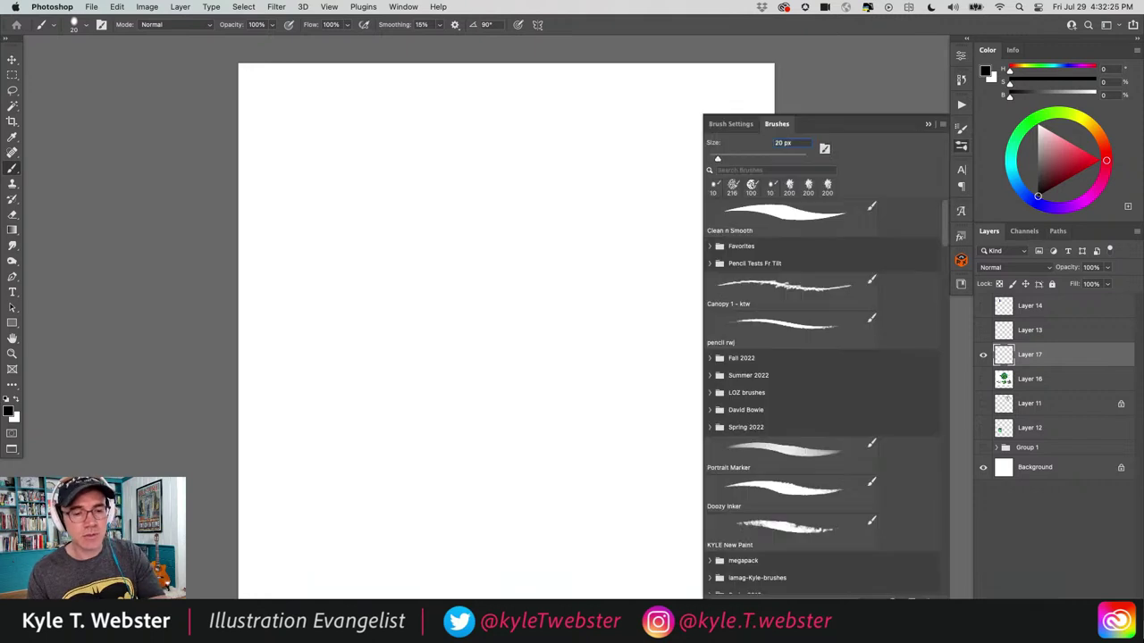
Select the Tilty Pencil Variant brush from the Winter 2022 Brushes folder.
scroll(822, 397, "down", 10)
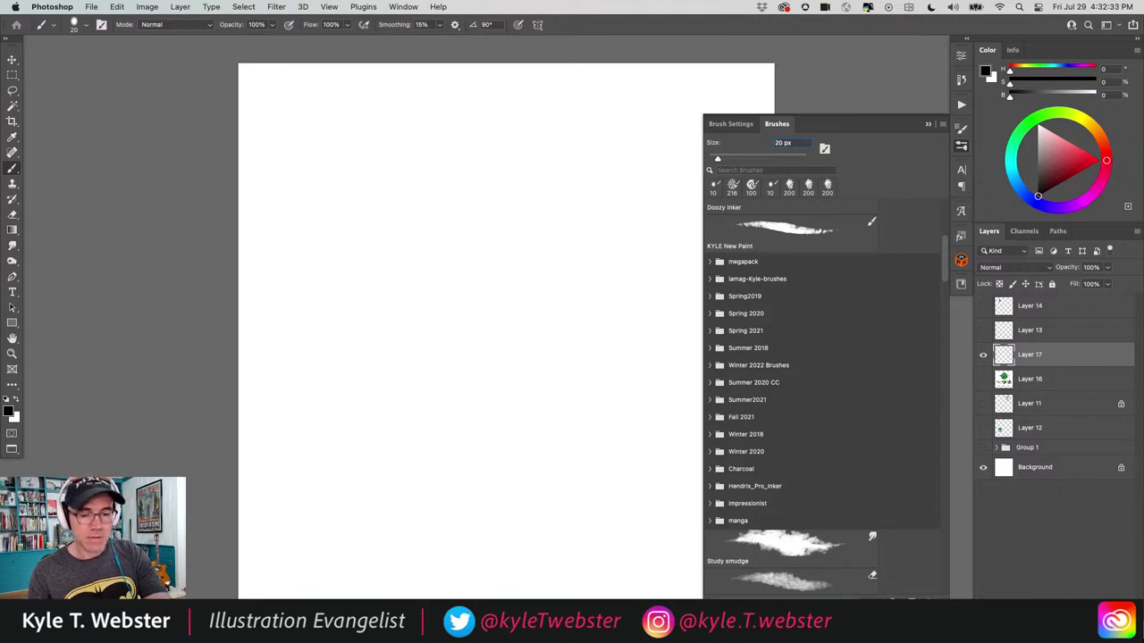
scroll(822, 397, "down", 1)
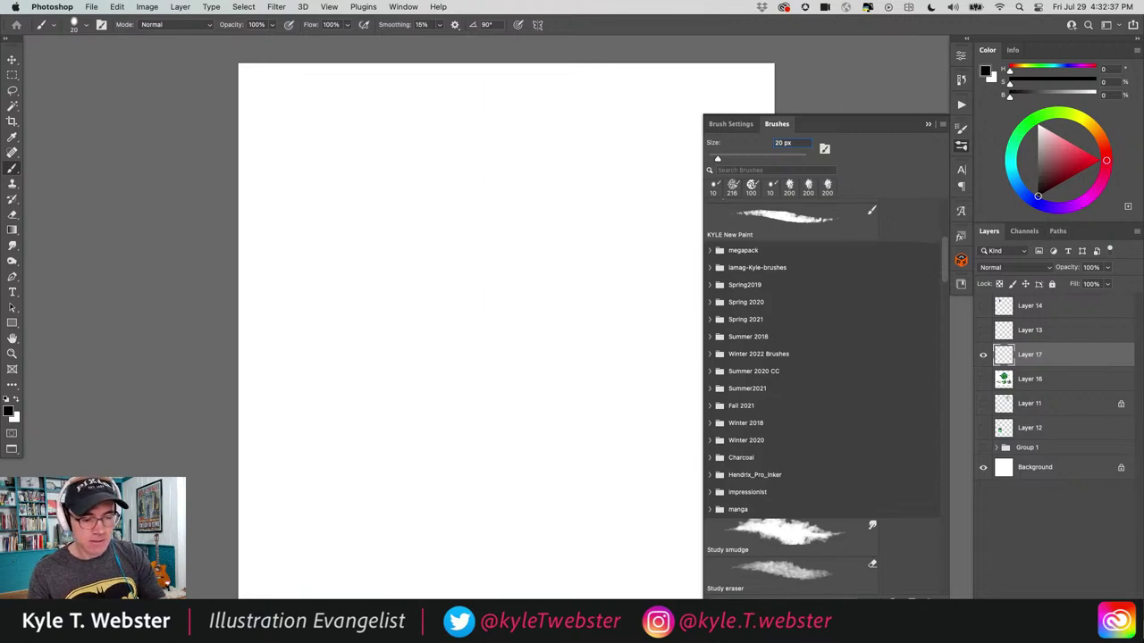
scroll(822, 397, "down", 10)
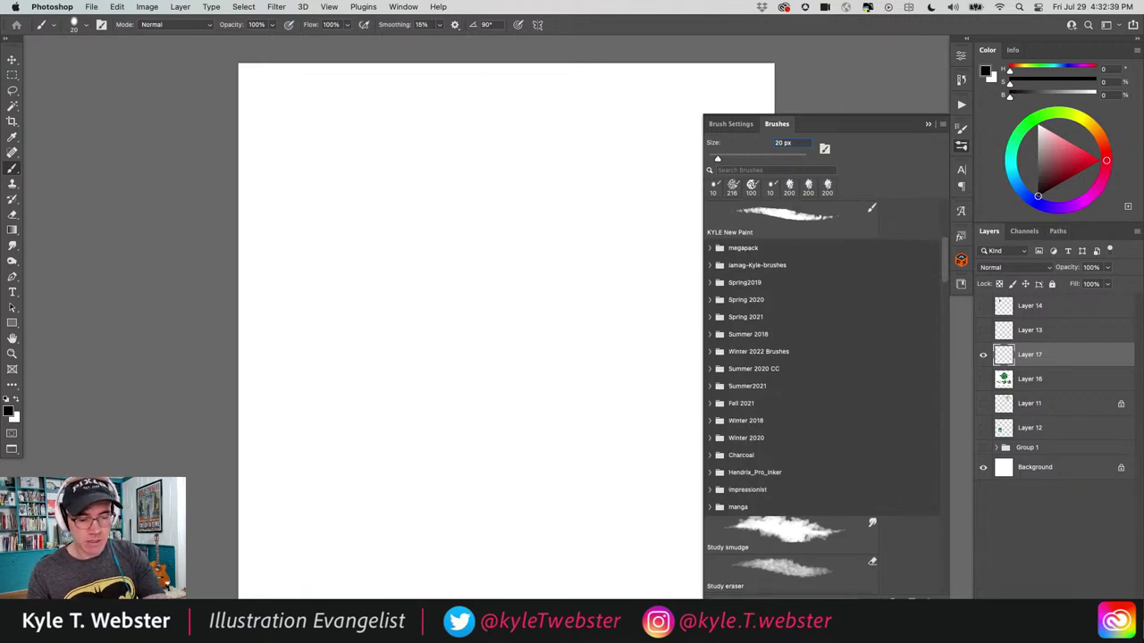
scroll(822, 396, "up", 8)
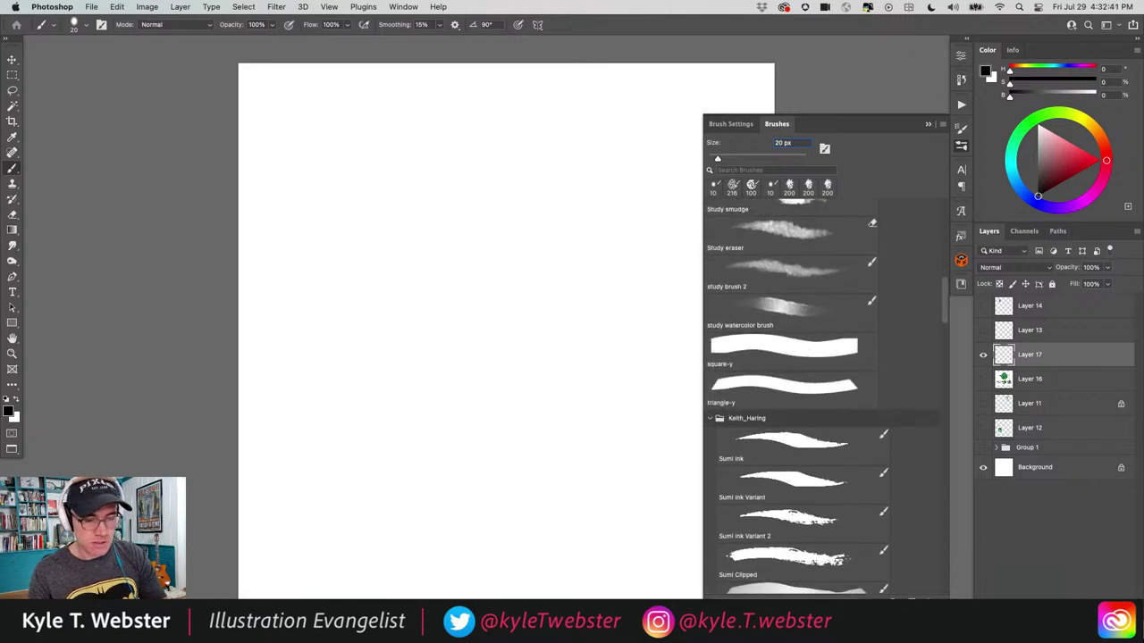
scroll(822, 396, "up", 10)
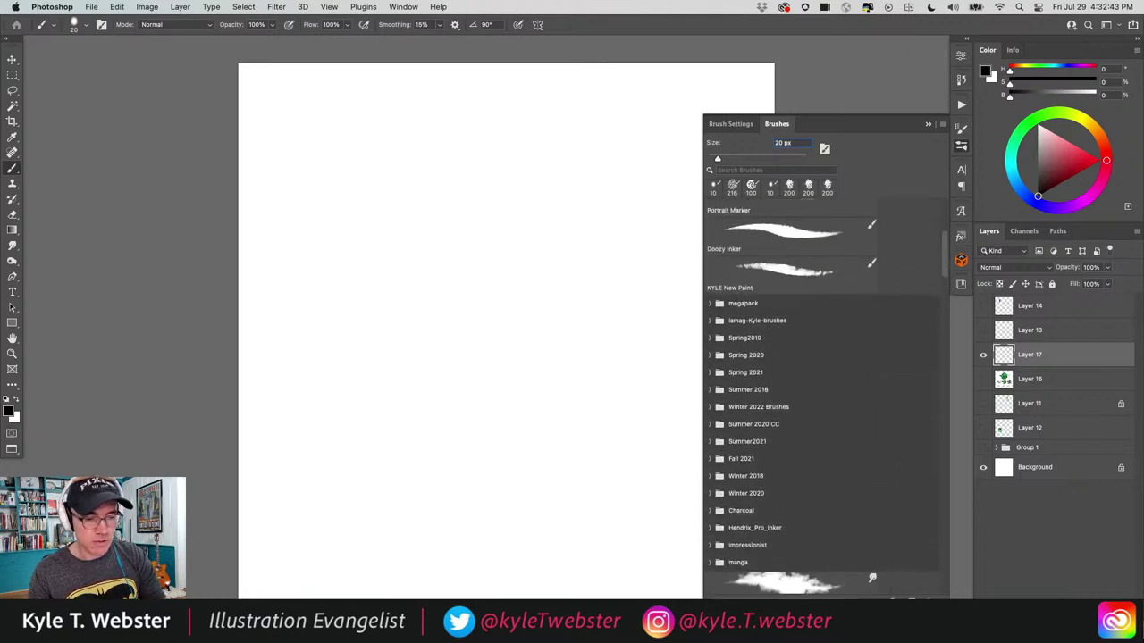
scroll(822, 397, "down", 2)
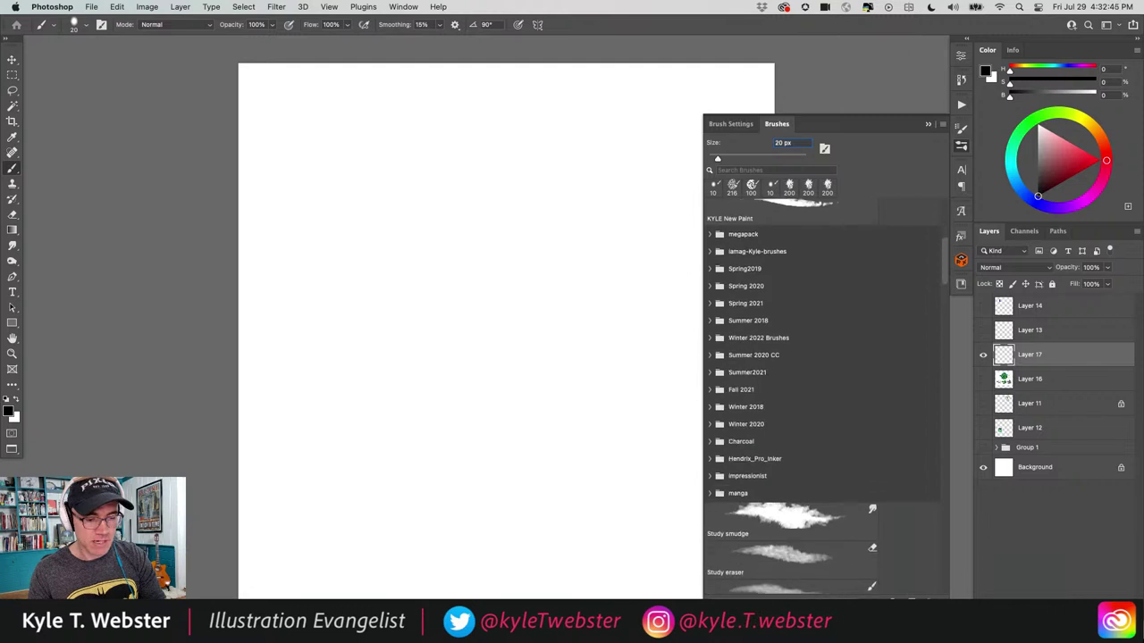
left_click(711, 325)
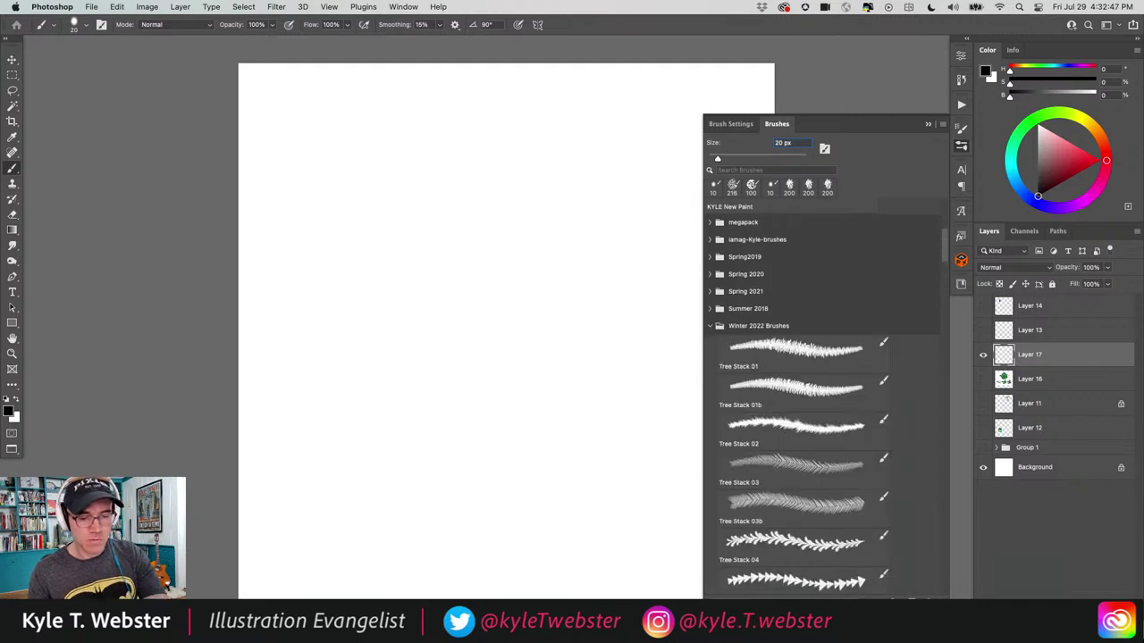
scroll(822, 397, "down", 10)
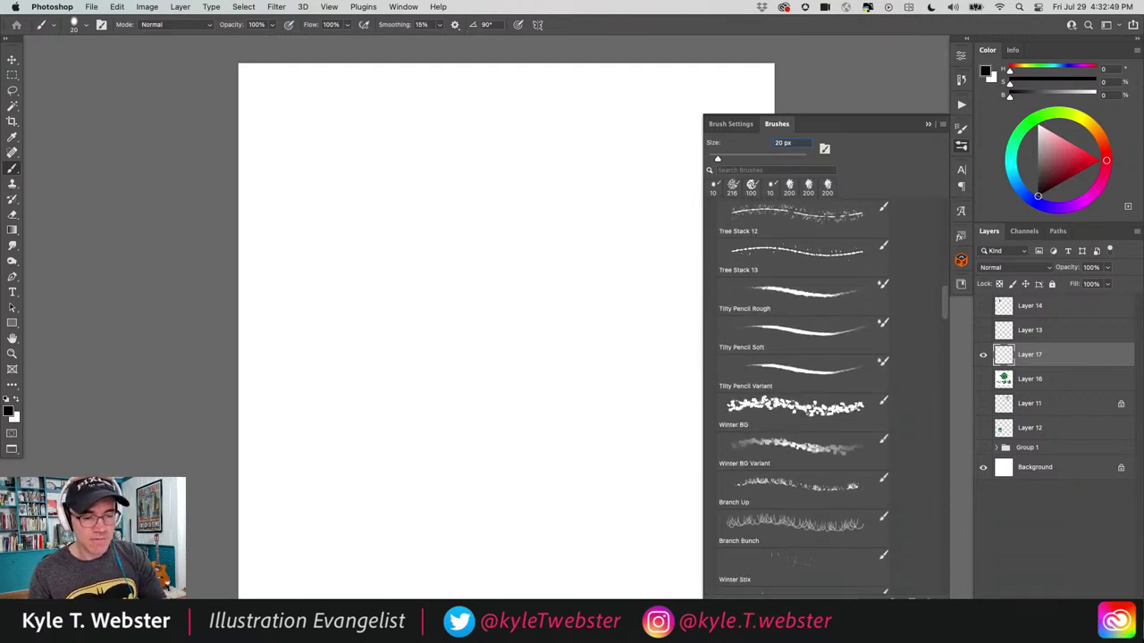
left_click(803, 371)
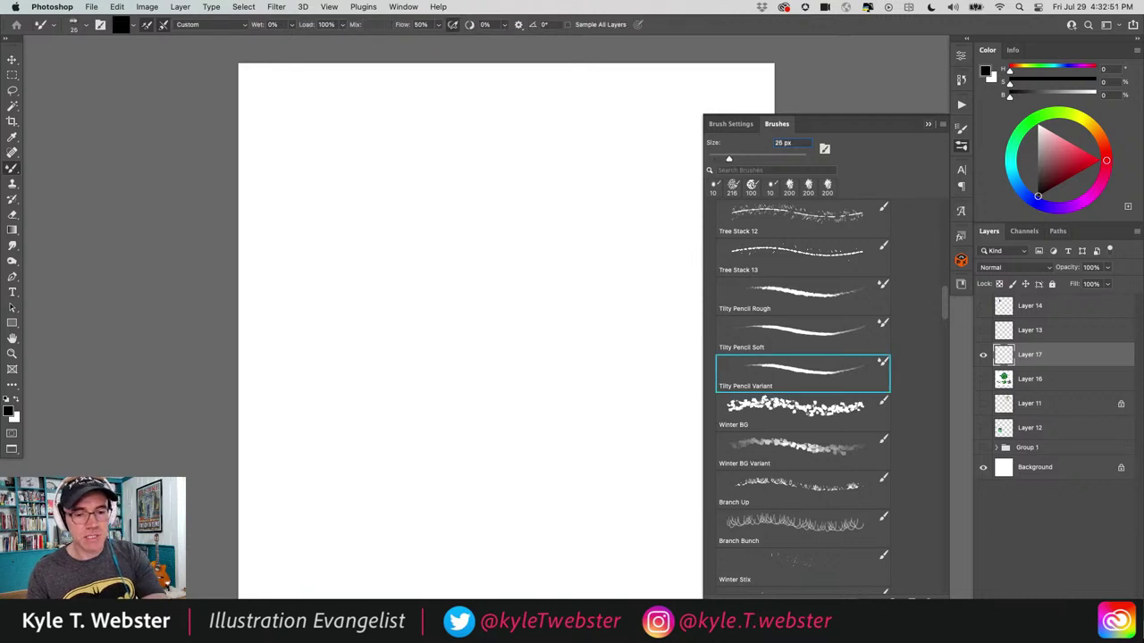
key("F5")
mouse_move(521, 206)
left_mouse_down()
mouse_move(545, 304)
mouse_move(519, 335)
mouse_move(372, 338)
left_mouse_up()
left_click_drag(301, 373, 311, 406)
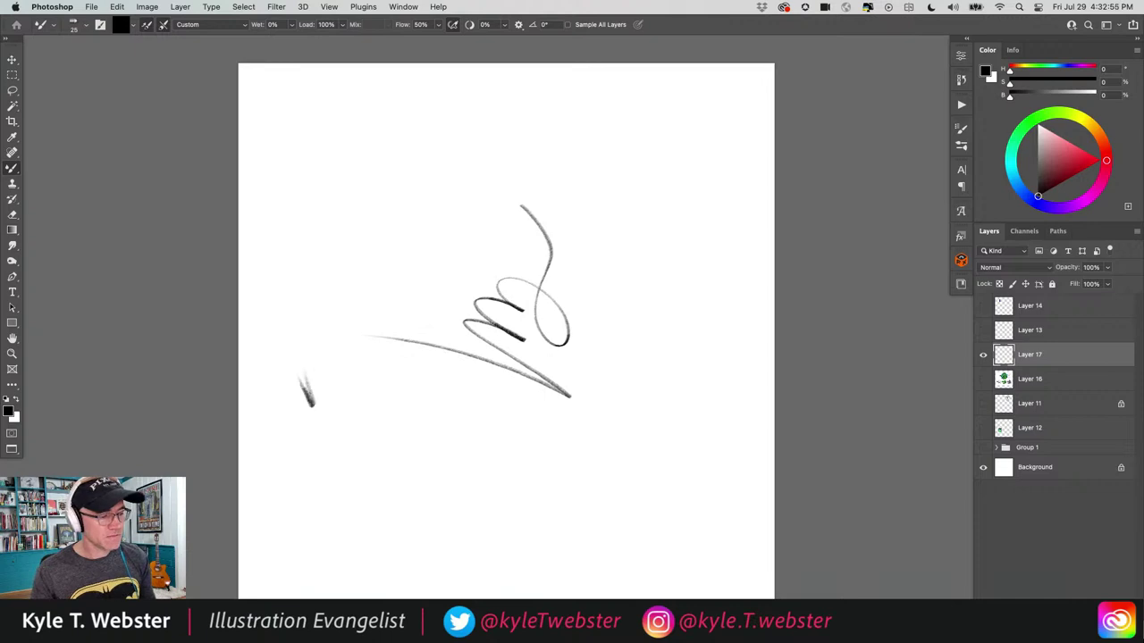
key("super+Tab")
key("super+Tab")
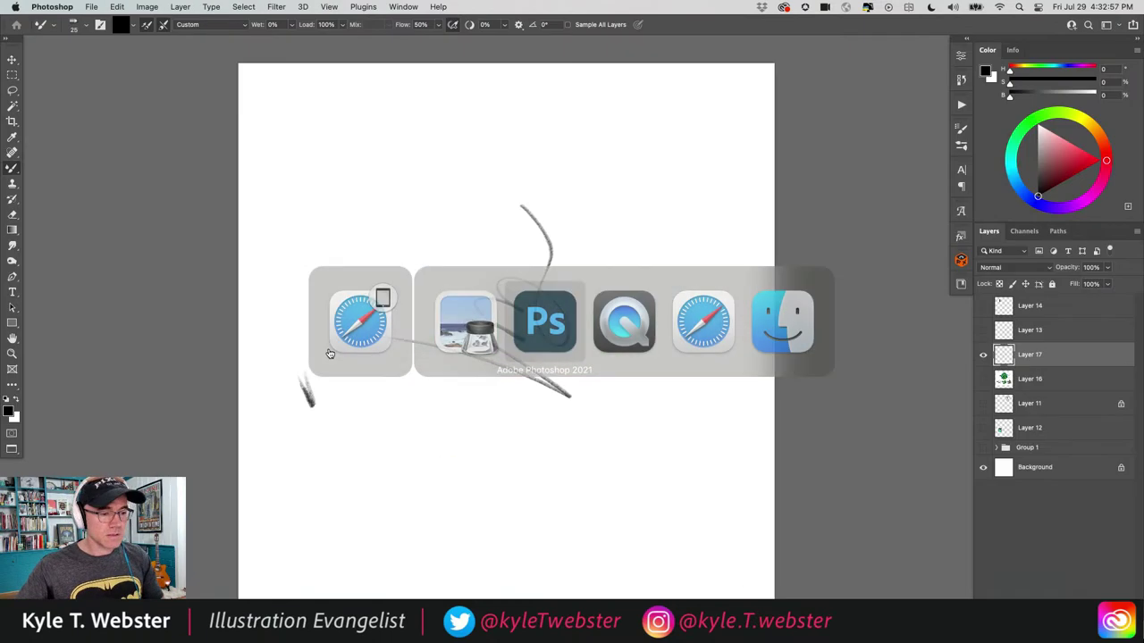
mouse_move(410, 216)
left_mouse_down()
mouse_move(505, 366)
mouse_move(644, 275)
mouse_move(671, 347)
left_mouse_up()
mouse_move(610, 313)
left_mouse_down()
mouse_move(667, 409)
mouse_move(620, 399)
mouse_move(607, 431)
left_mouse_up()
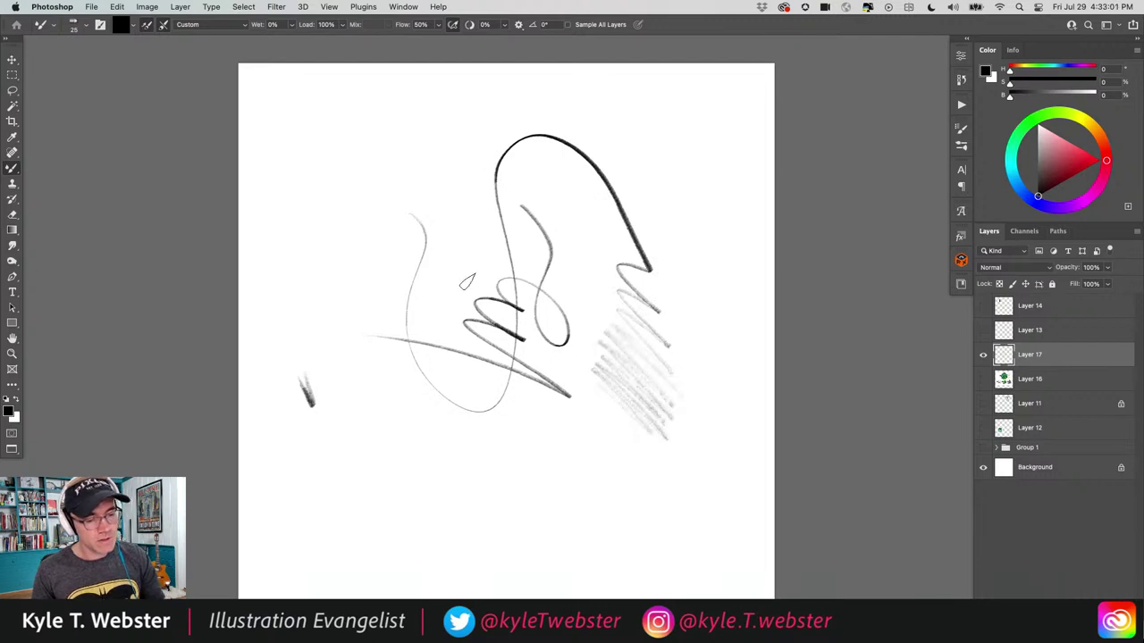
mouse_move(388, 255)
left_mouse_down()
mouse_move(349, 170)
mouse_move(416, 163)
mouse_move(336, 105)
left_mouse_up()
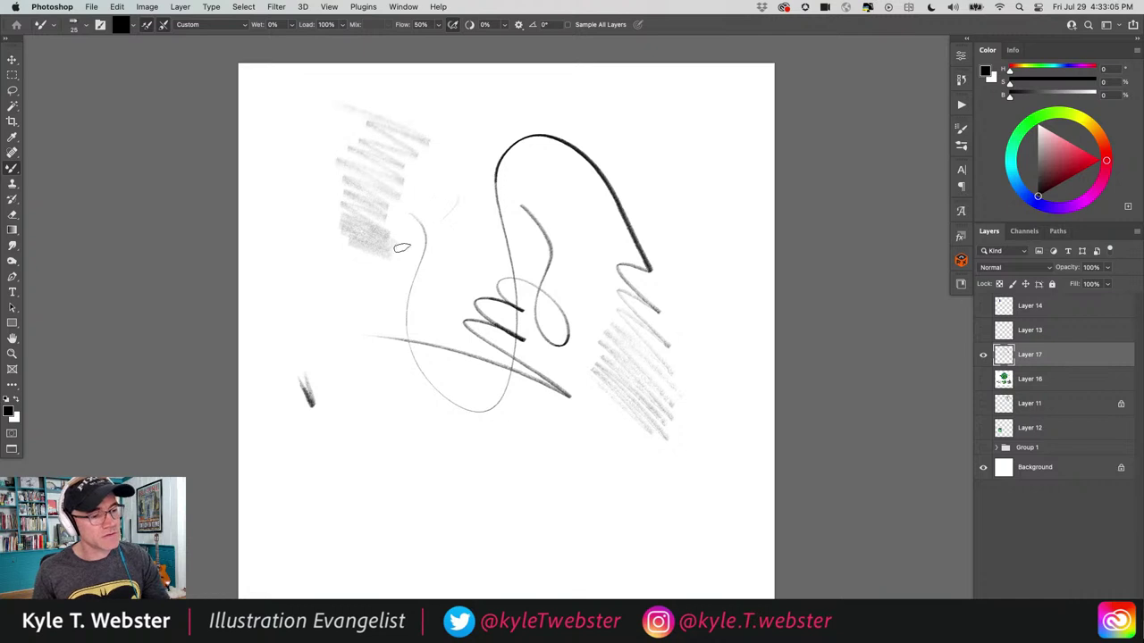
mouse_move(384, 315)
left_mouse_down()
mouse_move(366, 426)
mouse_move(387, 488)
mouse_move(514, 499)
left_mouse_up()
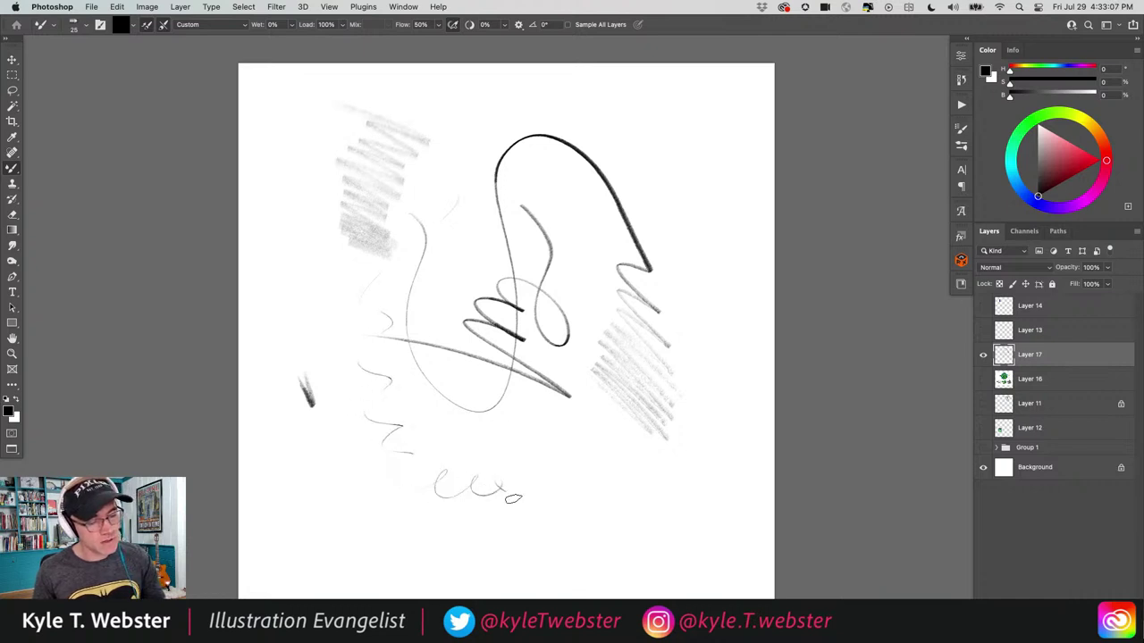
left_click_drag(449, 288, 469, 183)
mouse_move(617, 232)
left_mouse_down()
mouse_move(656, 207)
mouse_move(626, 243)
mouse_move(624, 195)
left_mouse_up()
mouse_move(585, 228)
left_mouse_down()
mouse_move(553, 203)
mouse_move(564, 188)
mouse_move(603, 201)
mouse_move(618, 190)
mouse_move(609, 131)
mouse_move(627, 118)
mouse_move(675, 120)
left_mouse_up()
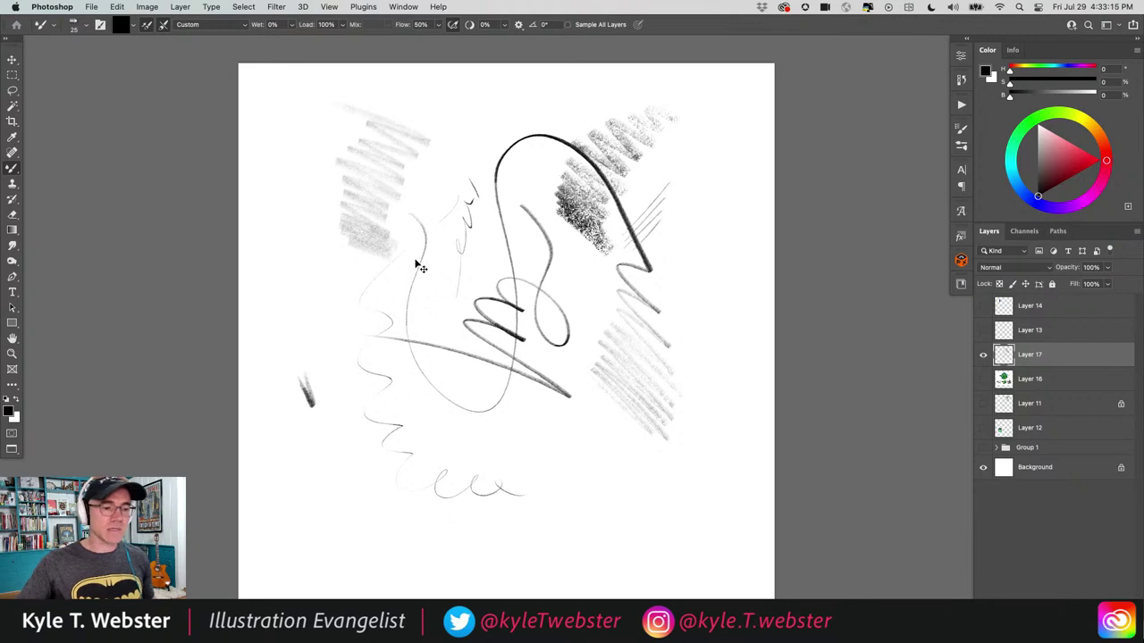
key("super+a")
key("Delete")
key("super+d")
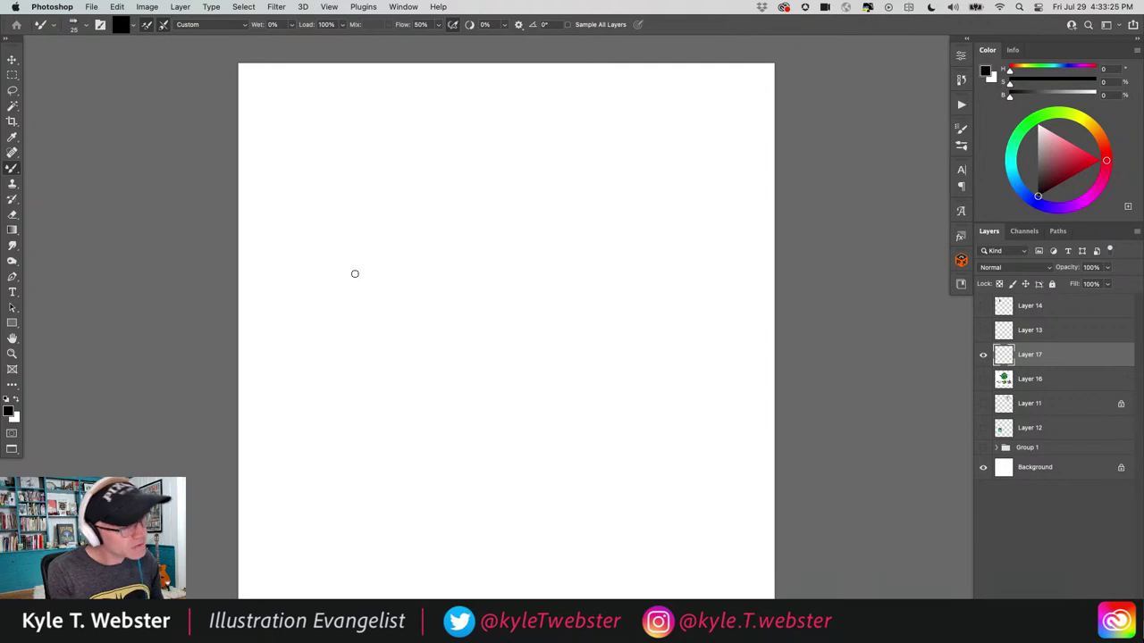
Sketch the cup's rim, sides, rounded bottom and closed curved eyes.
mouse_move(546, 230)
left_mouse_down()
mouse_move(486, 221)
mouse_move(464, 230)
mouse_move(533, 223)
mouse_move(399, 231)
mouse_move(544, 224)
mouse_move(378, 230)
mouse_move(391, 234)
mouse_move(386, 223)
mouse_move(394, 317)
mouse_move(455, 362)
mouse_move(557, 276)
mouse_move(557, 222)
mouse_move(538, 327)
mouse_move(422, 343)
left_mouse_up()
mouse_move(381, 225)
left_mouse_down()
mouse_move(505, 347)
mouse_move(548, 278)
mouse_move(547, 322)
left_mouse_up()
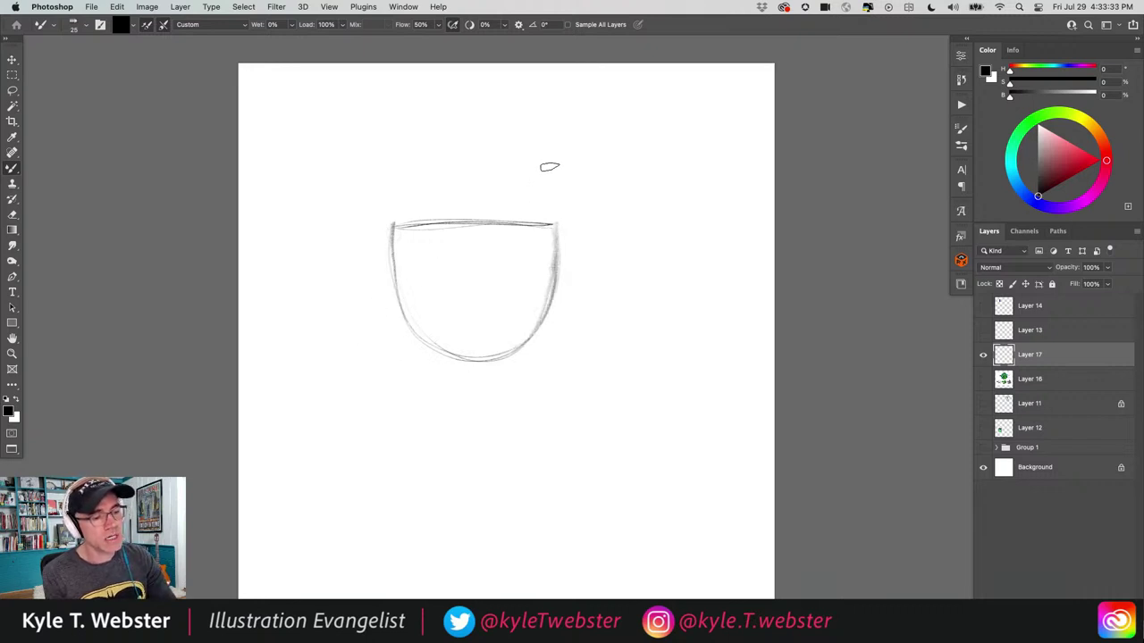
left_click_drag(552, 223, 390, 224)
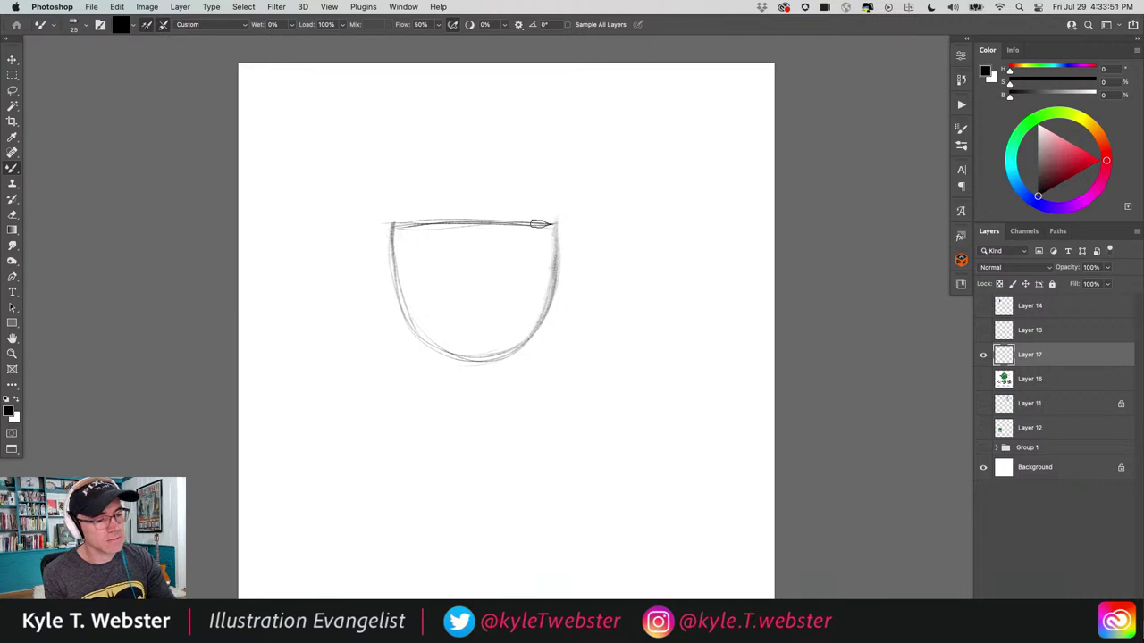
left_click_drag(525, 272, 420, 280)
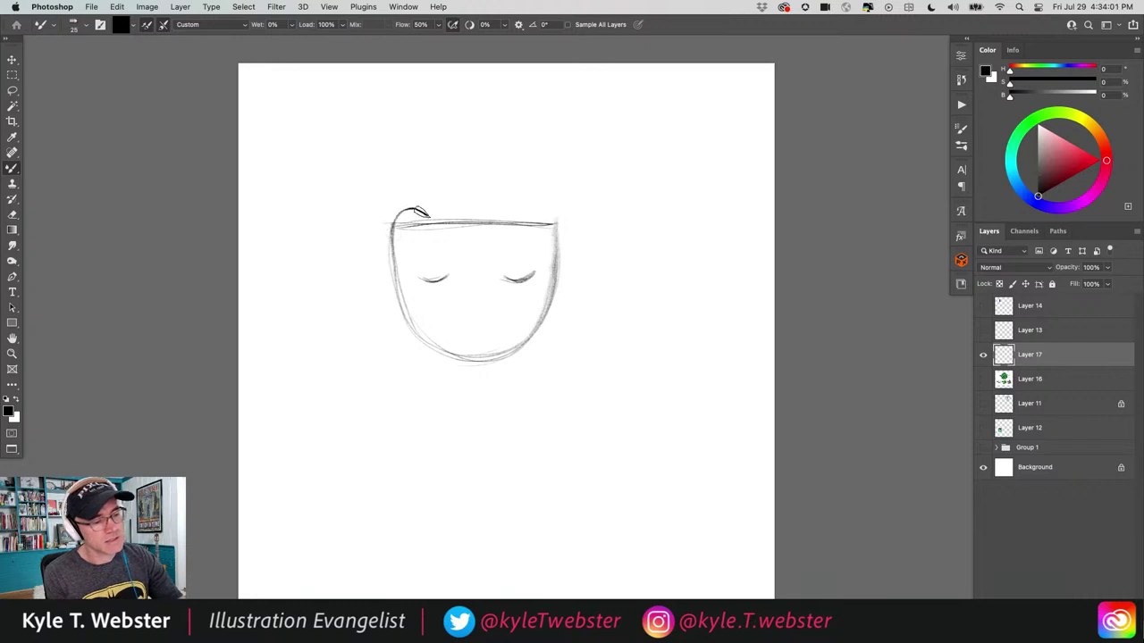
Add cat-ear bumps, steam wisps, edge shading and a curly handle, then shift the cup up-left.
mouse_move(421, 213)
left_mouse_down()
mouse_move(526, 203)
mouse_move(552, 222)
left_mouse_up()
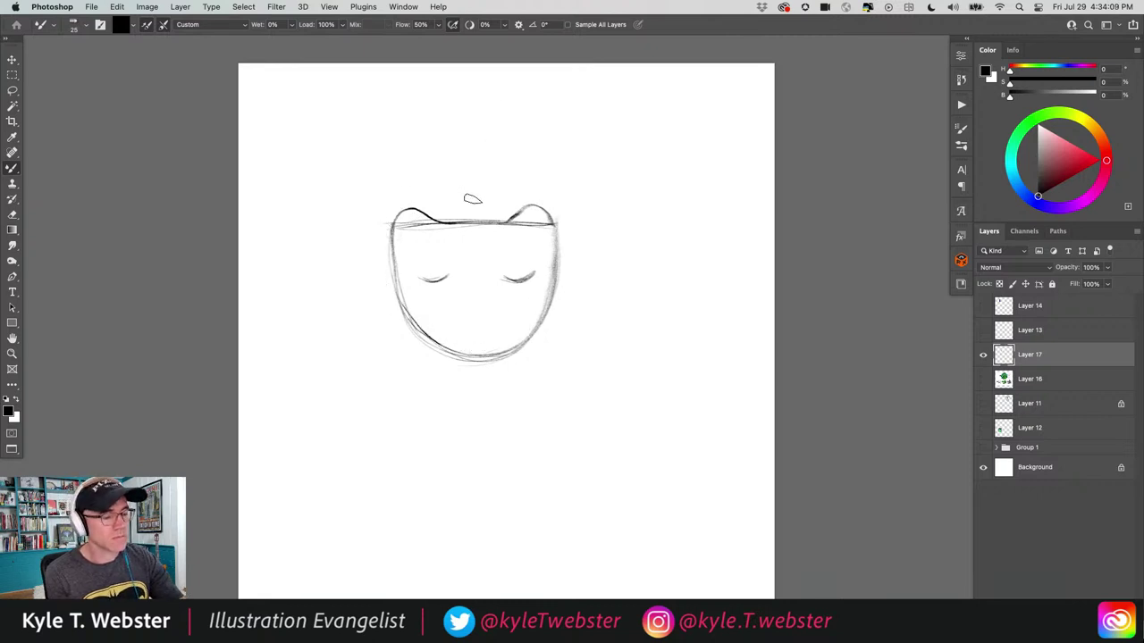
mouse_move(477, 197)
left_mouse_down()
mouse_move(481, 136)
mouse_move(457, 128)
mouse_move(470, 199)
left_mouse_up()
mouse_move(482, 145)
left_mouse_down()
mouse_move(460, 177)
mouse_move(462, 198)
left_mouse_up()
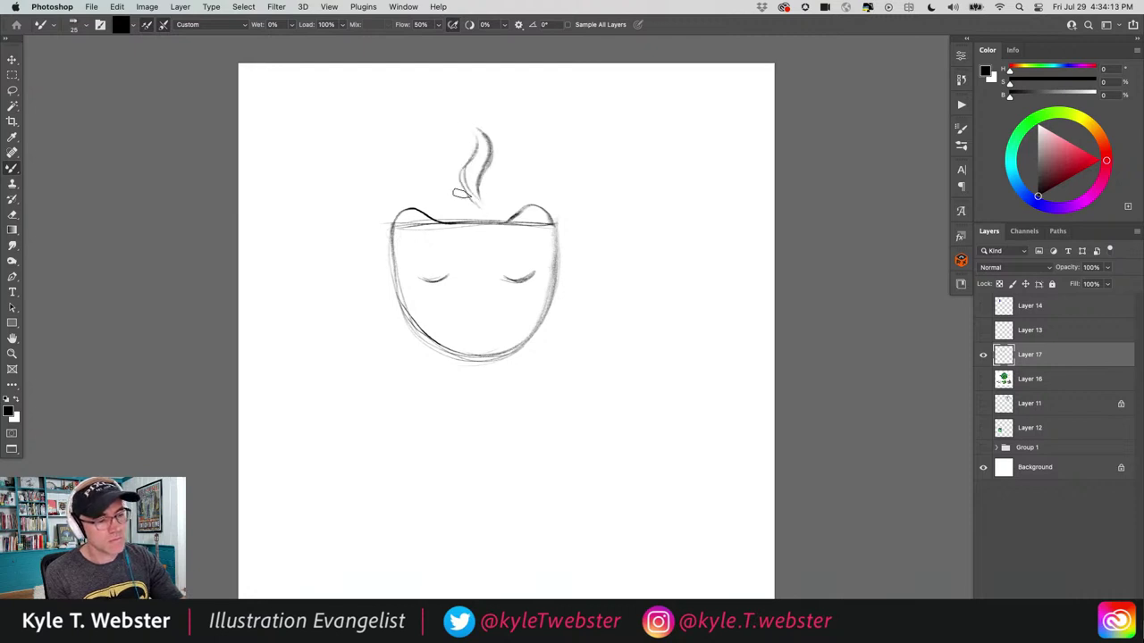
left_click_drag(546, 227, 554, 250)
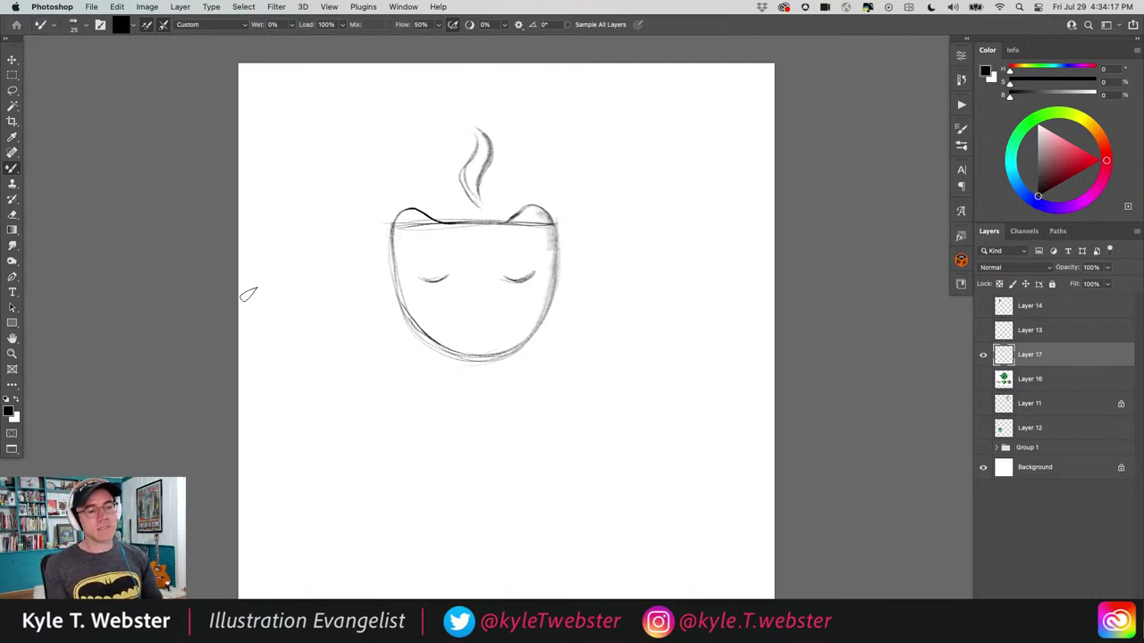
mouse_move(533, 315)
left_mouse_down()
mouse_move(458, 357)
mouse_move(454, 346)
mouse_move(523, 329)
mouse_move(429, 348)
left_mouse_up()
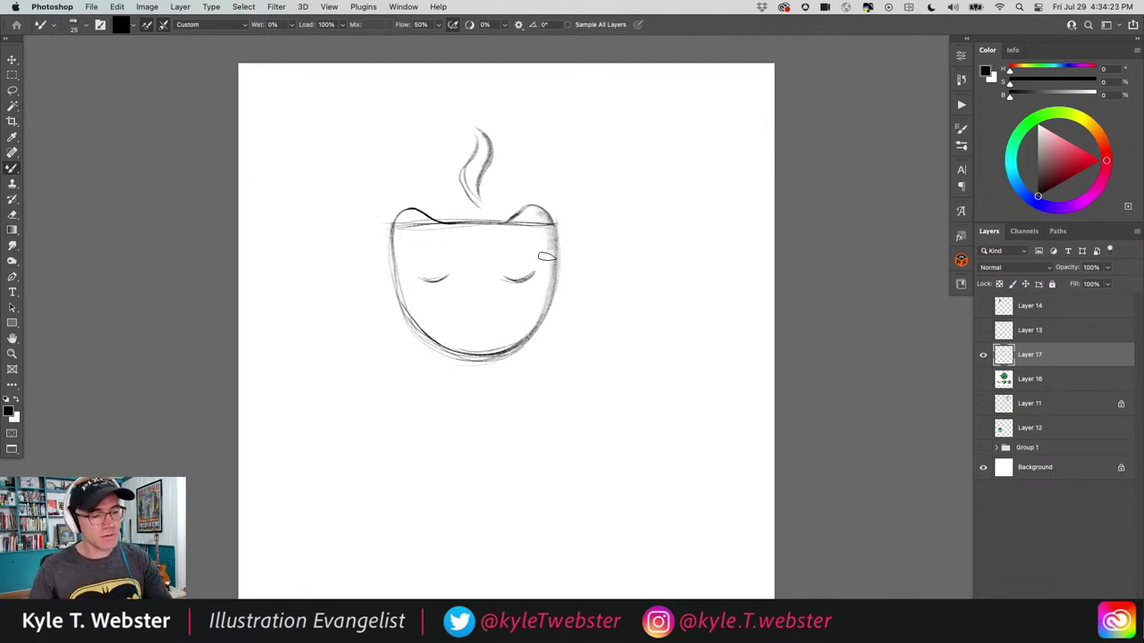
mouse_move(546, 257)
left_mouse_down()
mouse_move(577, 251)
mouse_move(563, 287)
mouse_move(537, 308)
left_mouse_up()
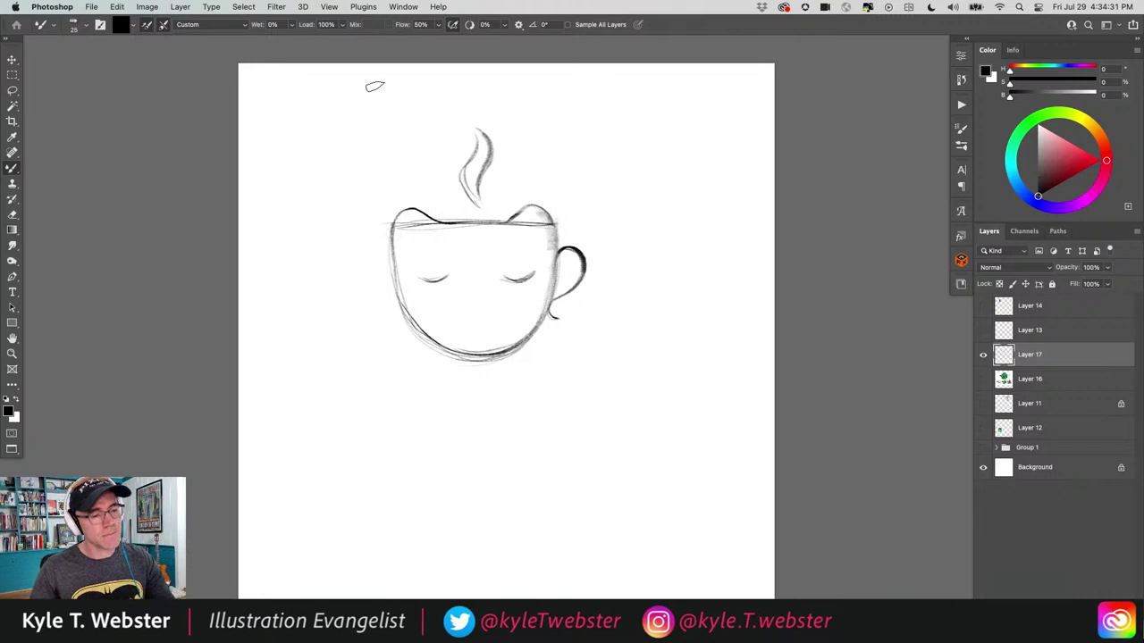
left_click_drag(403, 251, 311, 213)
Alt-drag a duplicate of the cup to the right as Layer 17 copy and erase its handle.
key("v")
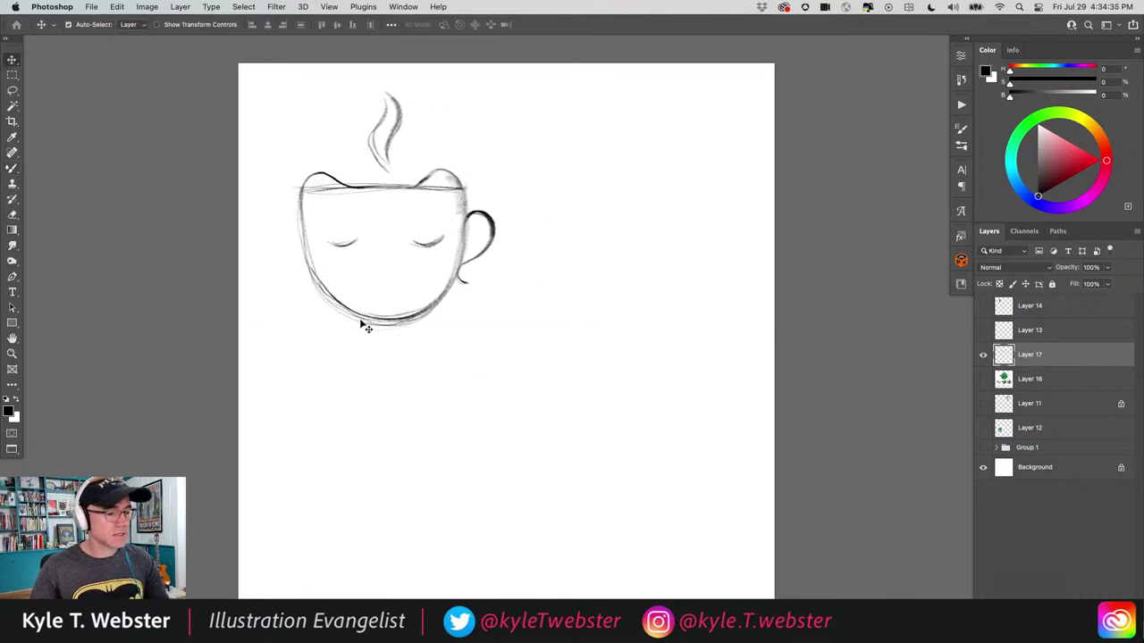
mouse_move(363, 313)
left_mouse_down()
mouse_move(447, 399)
mouse_move(344, 310)
mouse_move(526, 413)
mouse_move(601, 297)
mouse_move(601, 322)
left_mouse_up()
scroll(542, 319, "right", 5)
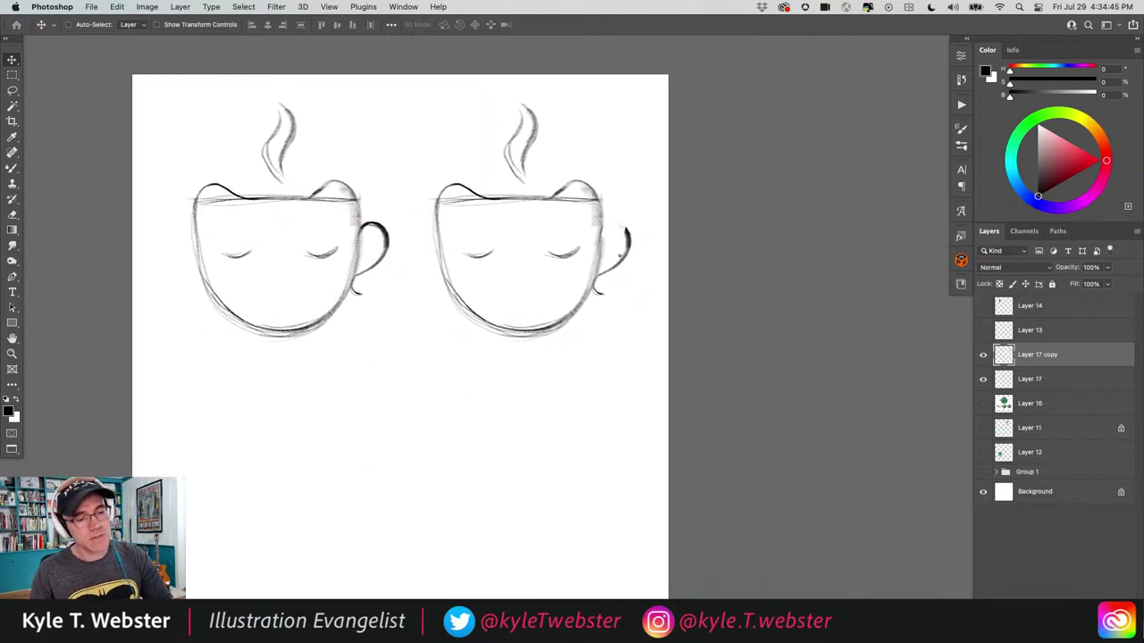
left_click_drag(619, 255, 616, 274)
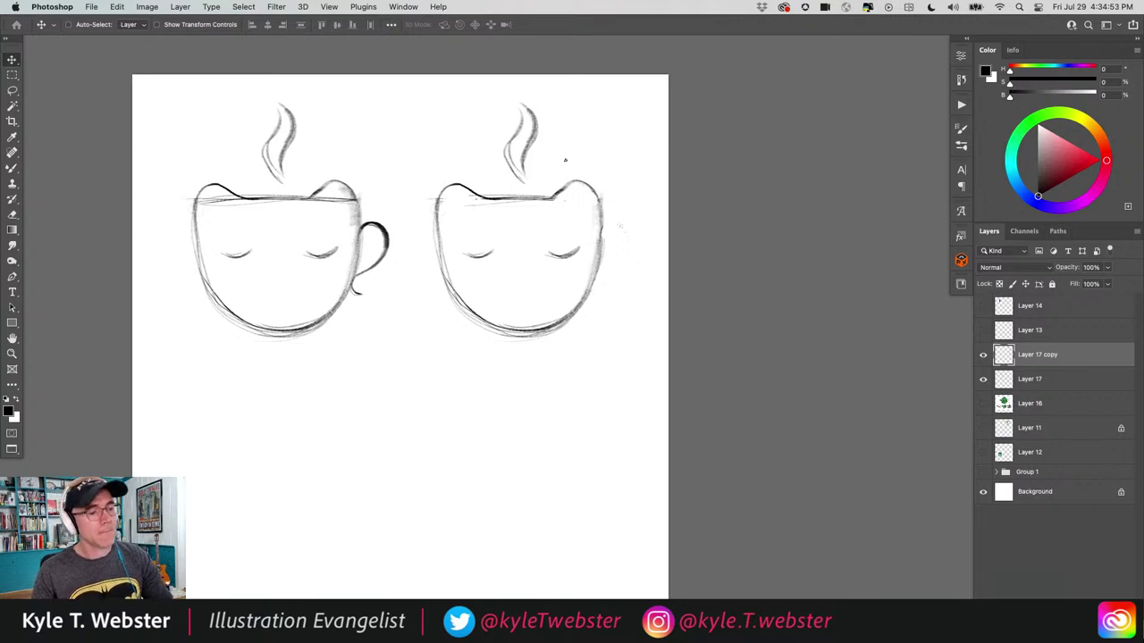
Paint the right cup's rim, sides and bottom solid black and add a new looped handle.
key("b")
mouse_move(474, 193)
left_mouse_down()
mouse_move(452, 233)
mouse_move(436, 204)
mouse_move(462, 259)
mouse_move(450, 269)
mouse_move(438, 197)
mouse_move(468, 216)
mouse_move(476, 248)
mouse_move(516, 206)
mouse_move(520, 238)
mouse_move(555, 214)
mouse_move(558, 189)
mouse_move(564, 233)
mouse_move(575, 187)
mouse_move(588, 205)
mouse_move(554, 286)
mouse_move(556, 231)
mouse_move(532, 286)
mouse_move(525, 239)
mouse_move(507, 243)
mouse_move(489, 287)
mouse_move(477, 250)
mouse_move(470, 285)
mouse_move(450, 236)
mouse_move(438, 247)
mouse_move(449, 292)
mouse_move(430, 259)
mouse_move(448, 292)
mouse_move(484, 323)
mouse_move(554, 311)
mouse_move(535, 314)
mouse_move(583, 273)
mouse_move(586, 284)
mouse_move(500, 328)
mouse_move(563, 304)
mouse_move(534, 288)
mouse_move(488, 295)
mouse_move(467, 230)
mouse_move(433, 201)
mouse_move(431, 247)
mouse_move(434, 199)
mouse_move(452, 192)
mouse_move(472, 217)
mouse_move(450, 188)
mouse_move(490, 224)
mouse_move(544, 208)
mouse_move(492, 191)
mouse_move(554, 222)
mouse_move(500, 255)
mouse_move(543, 261)
mouse_move(583, 213)
mouse_move(545, 185)
mouse_move(590, 202)
mouse_move(559, 294)
mouse_move(580, 268)
mouse_move(536, 317)
mouse_move(548, 226)
mouse_move(519, 273)
mouse_move(487, 225)
mouse_move(523, 213)
mouse_move(488, 205)
mouse_move(523, 134)
mouse_move(518, 100)
mouse_move(523, 115)
mouse_move(506, 115)
mouse_move(500, 156)
mouse_move(514, 179)
mouse_move(516, 116)
mouse_move(501, 150)
mouse_move(506, 176)
mouse_move(517, 111)
left_mouse_up()
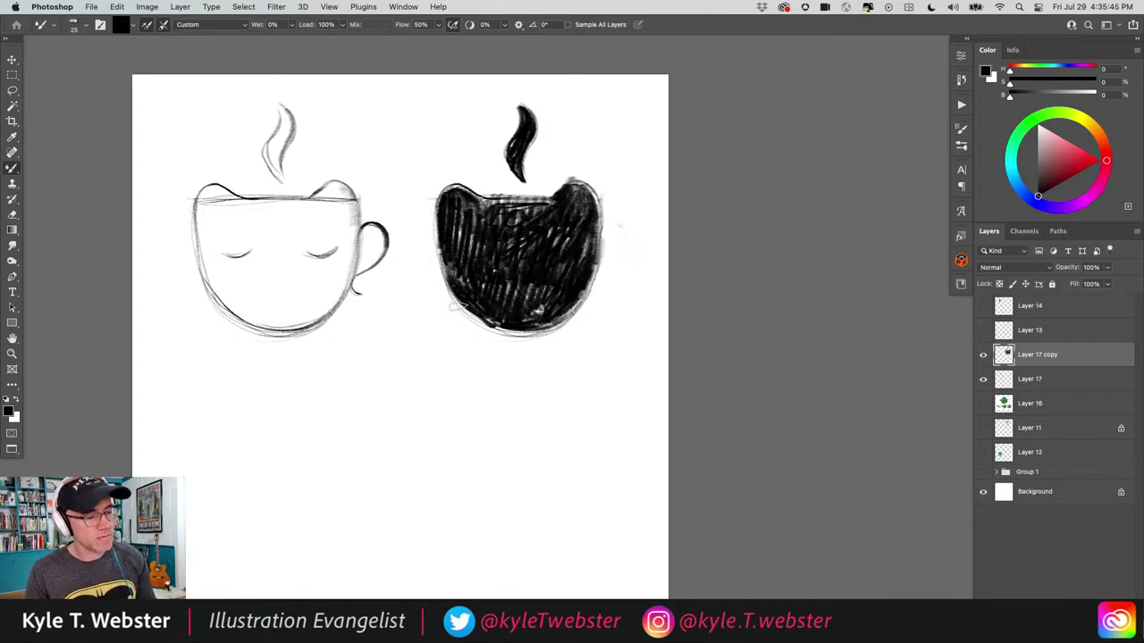
left_click_drag(455, 306, 522, 331)
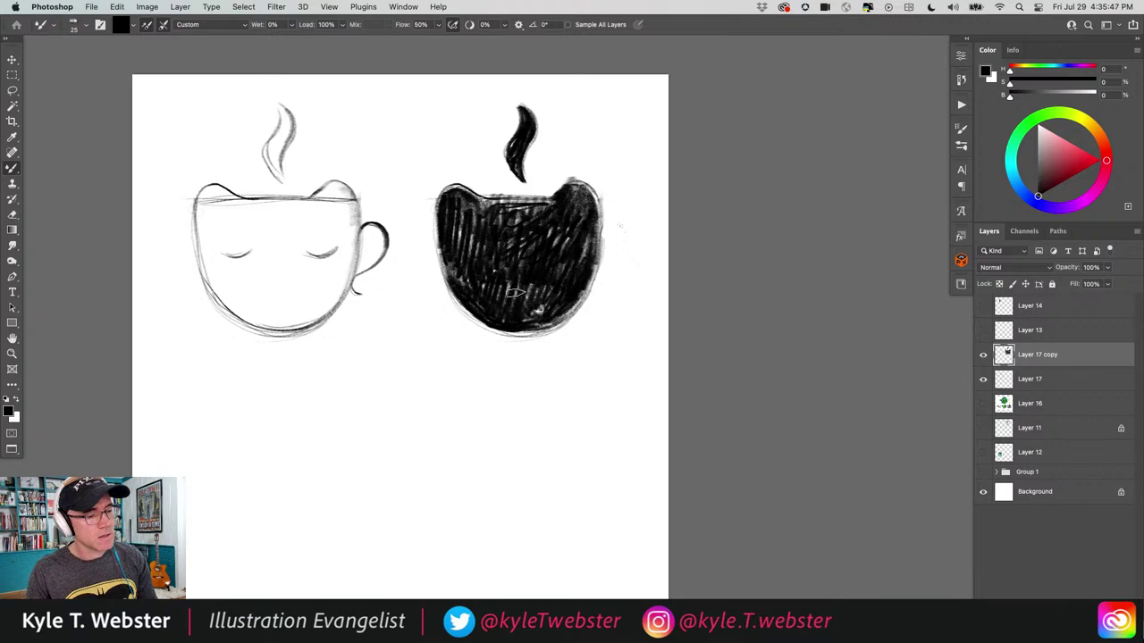
mouse_move(592, 199)
left_mouse_down()
mouse_move(587, 225)
mouse_move(629, 243)
mouse_move(625, 273)
mouse_move(576, 284)
left_mouse_up()
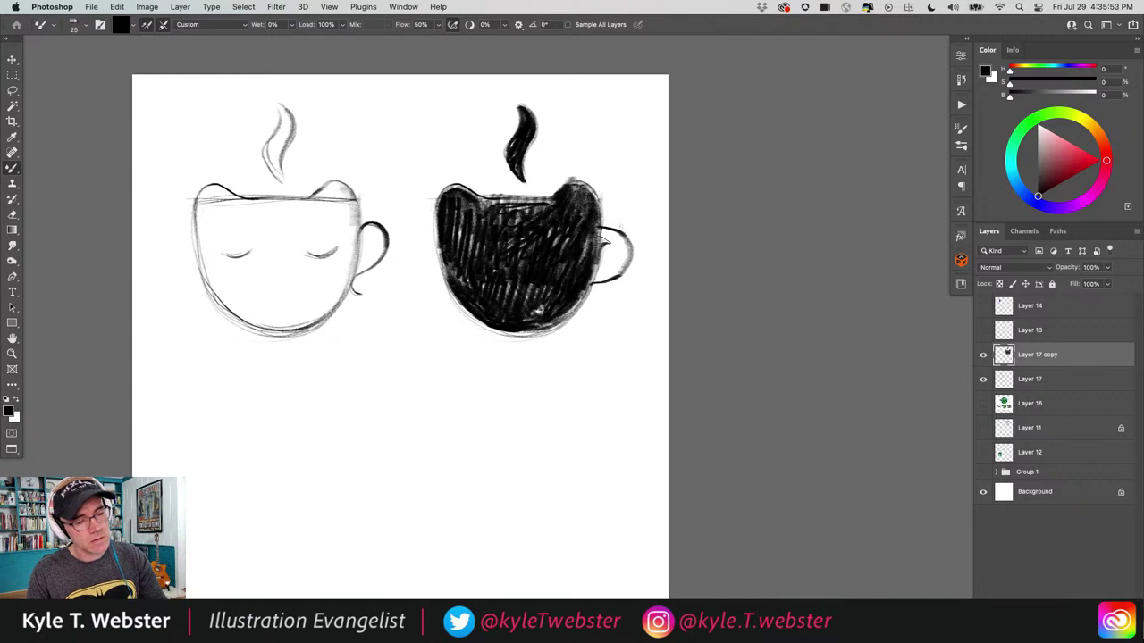
mouse_move(604, 240)
left_mouse_down()
mouse_move(615, 259)
mouse_move(592, 270)
mouse_move(611, 251)
mouse_move(594, 272)
mouse_move(625, 259)
mouse_move(607, 229)
mouse_move(594, 263)
left_mouse_up()
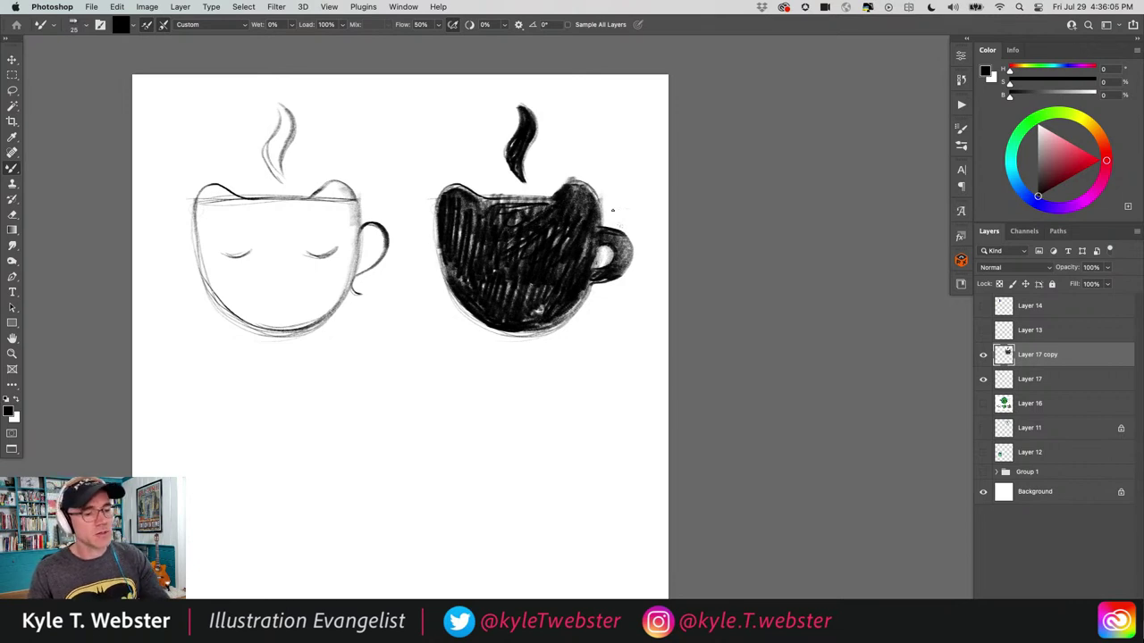
mouse_move(581, 261)
left_mouse_down()
mouse_move(590, 241)
mouse_move(576, 299)
mouse_move(519, 329)
left_mouse_up()
mouse_move(518, 210)
left_mouse_down()
mouse_move(487, 213)
mouse_move(541, 202)
mouse_move(456, 204)
mouse_move(438, 189)
left_mouse_up()
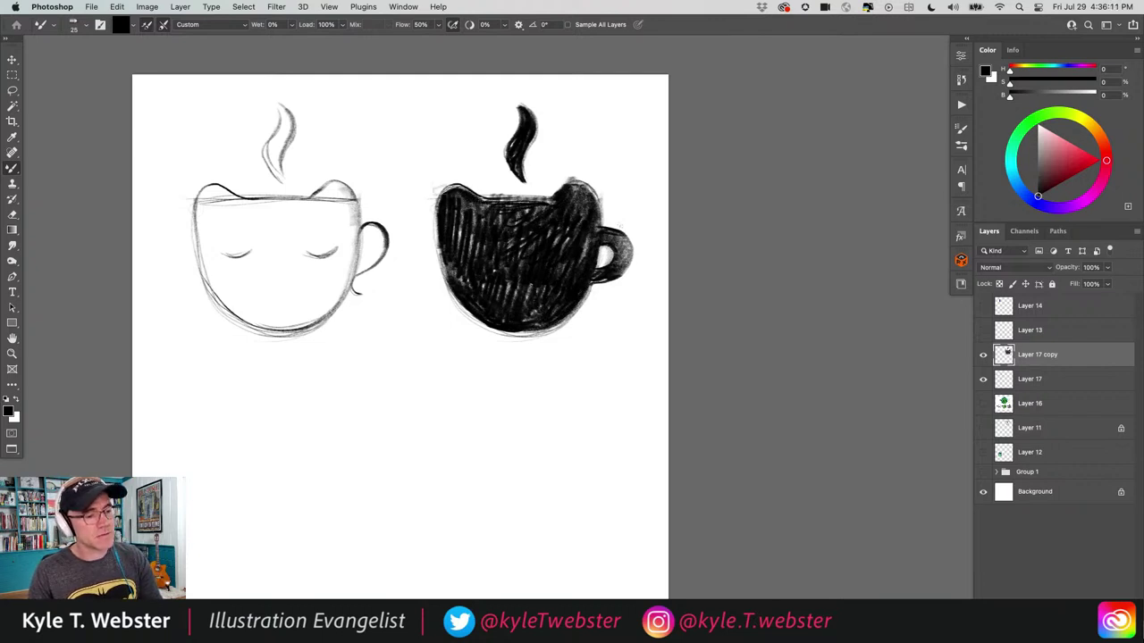
mouse_move(452, 236)
left_mouse_down()
mouse_move(437, 282)
mouse_move(428, 256)
mouse_move(457, 272)
left_mouse_up()
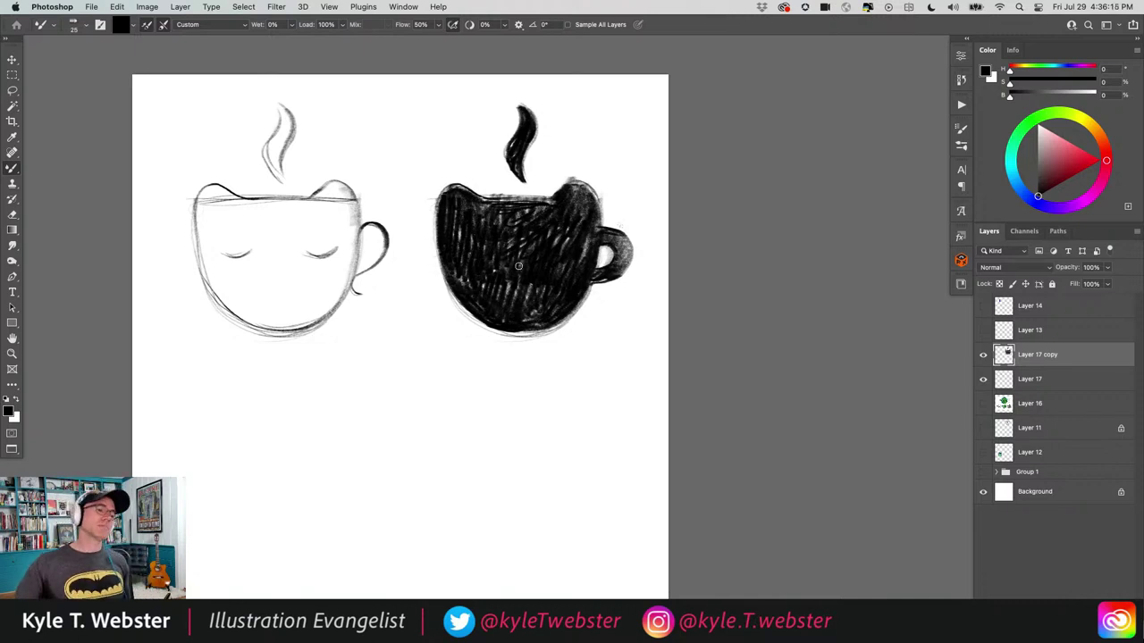
scroll(367, 393, "down", 5)
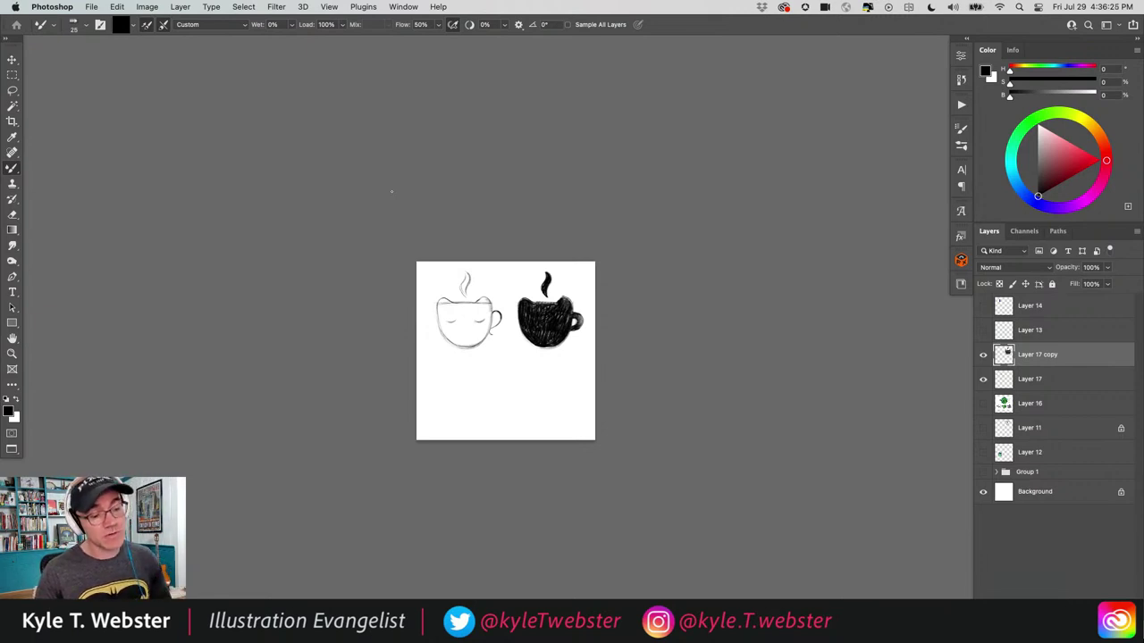
scroll(547, 321, "up", 3)
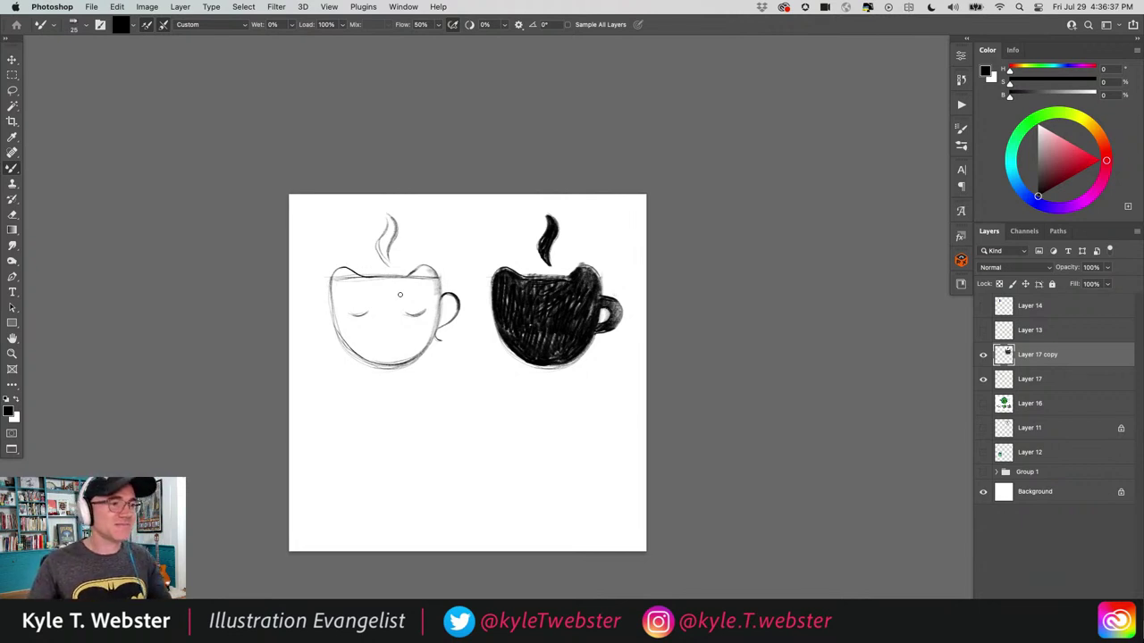
scroll(533, 339, "up", 2)
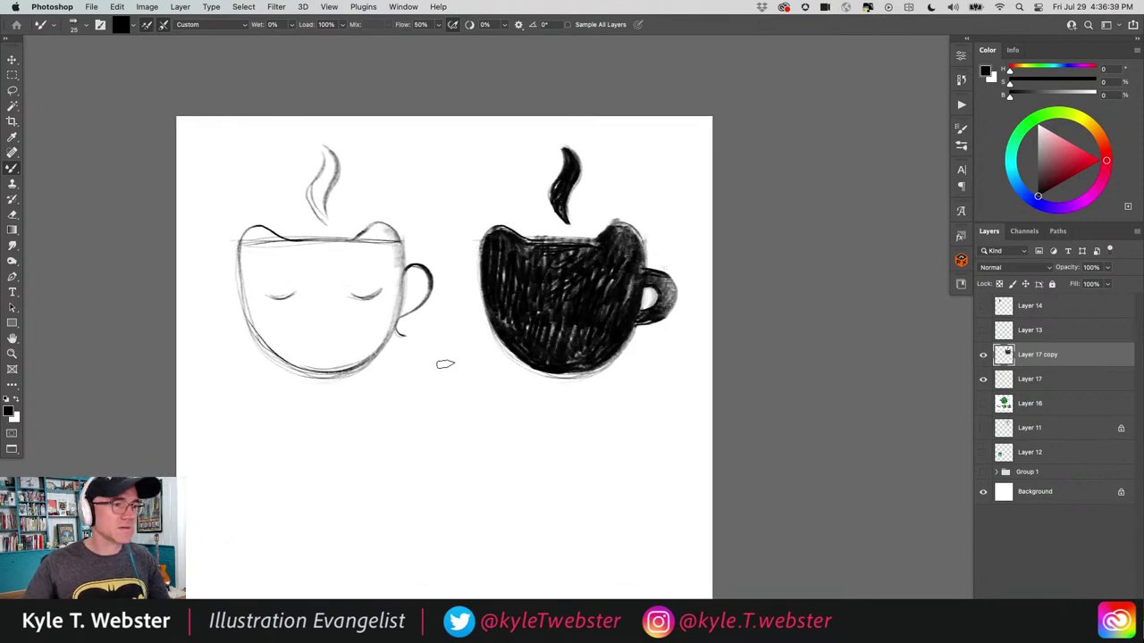
scroll(445, 358, "down", 1)
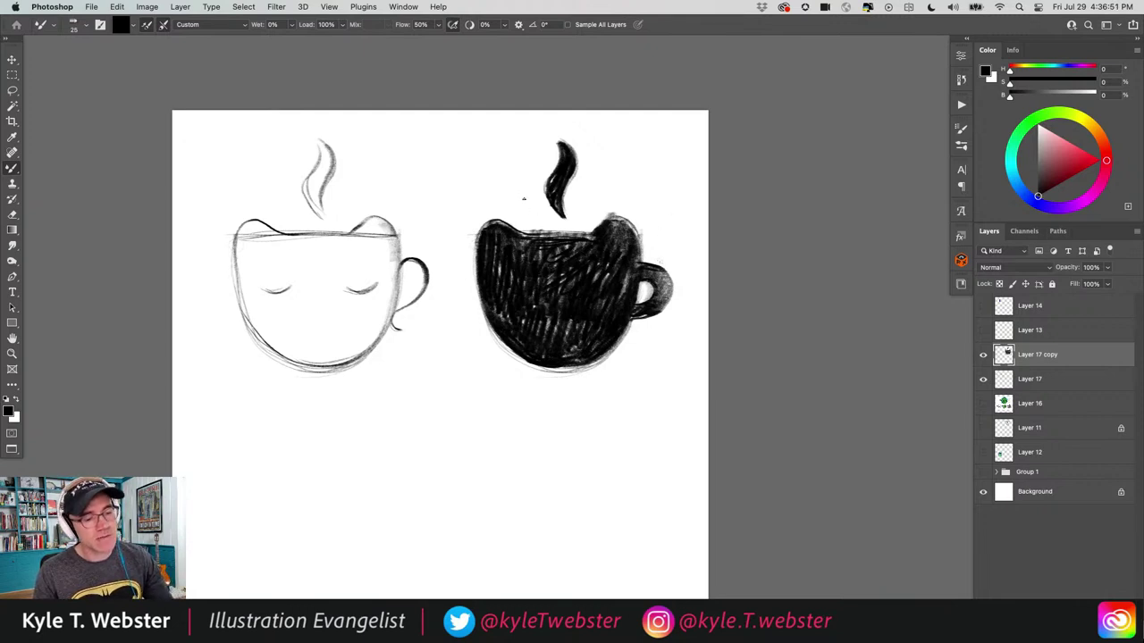
left_click(491, 386, "alt")
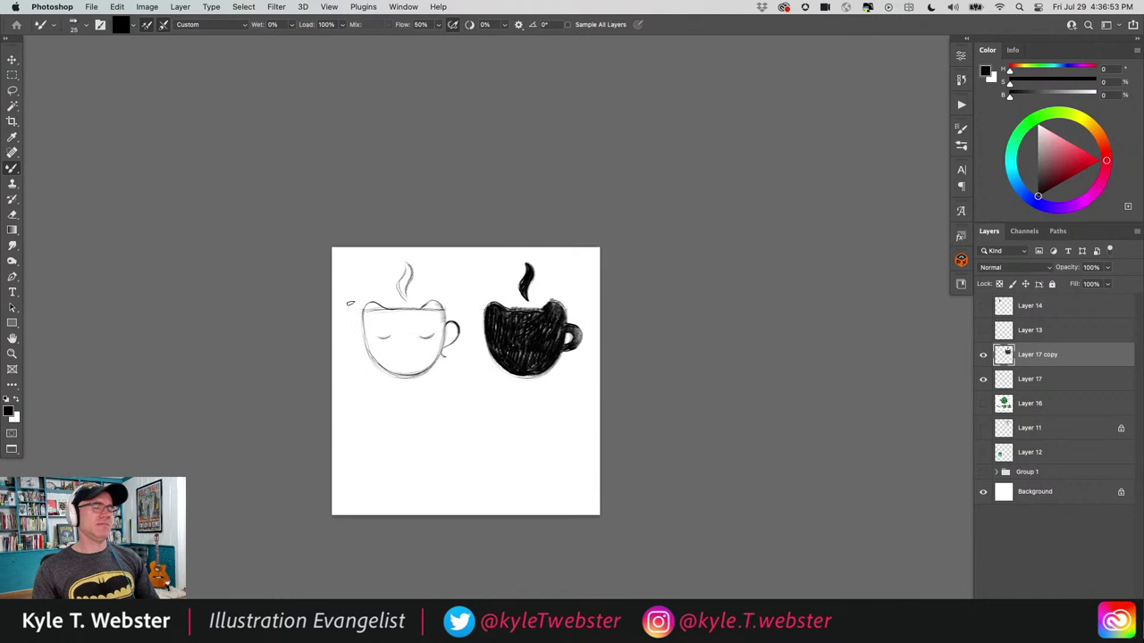
left_click(523, 372, "ctrl")
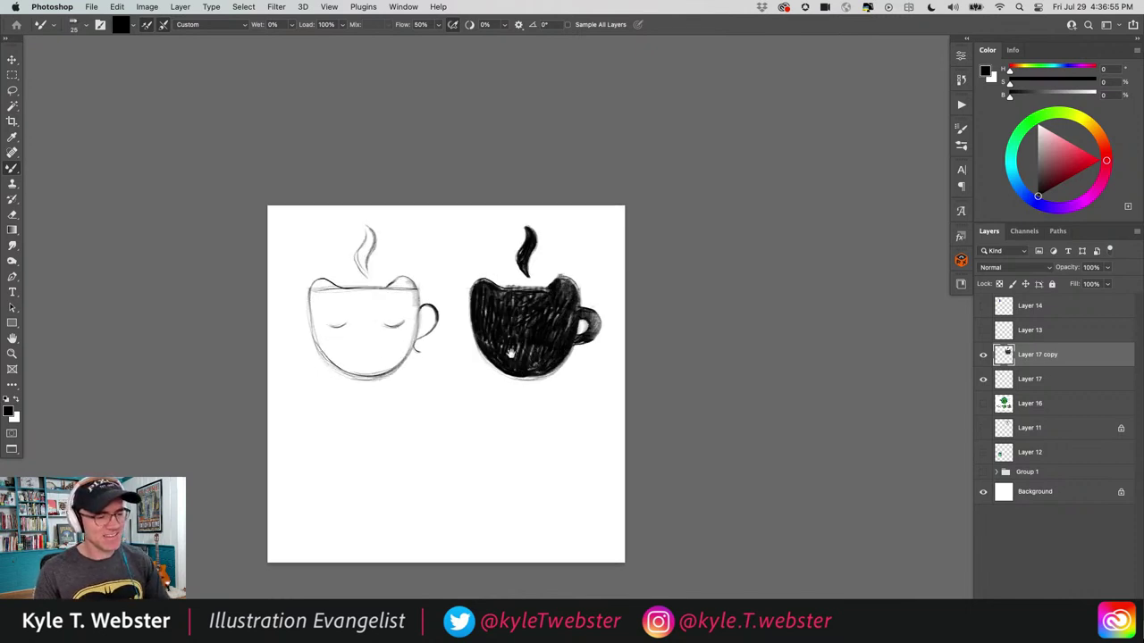
left_click(514, 362, "ctrl")
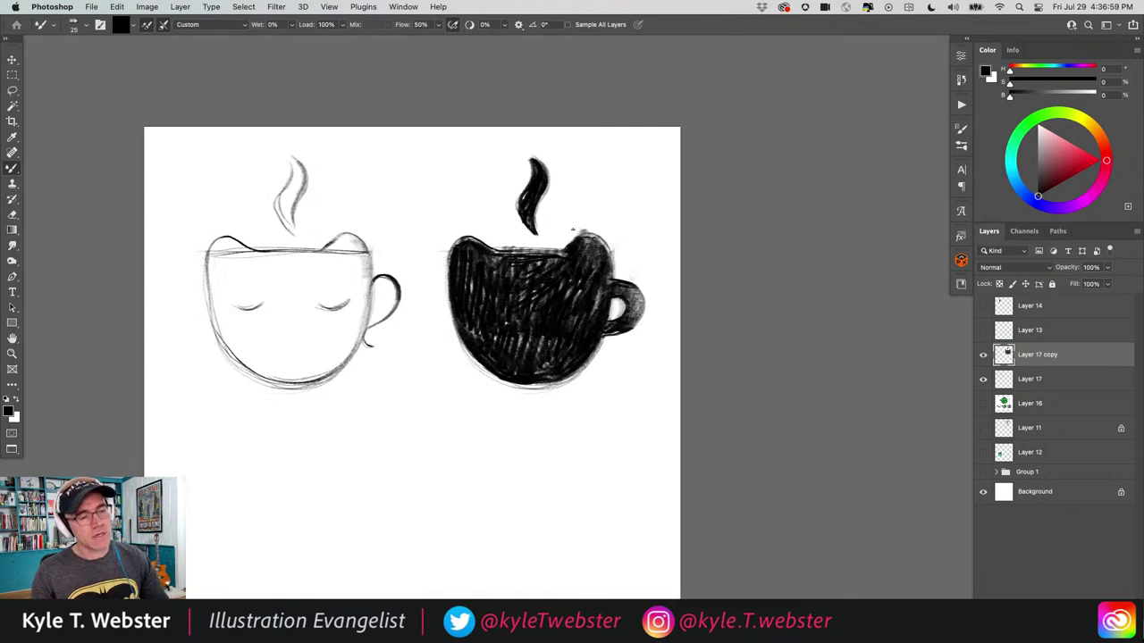
left_click(400, 415, "alt")
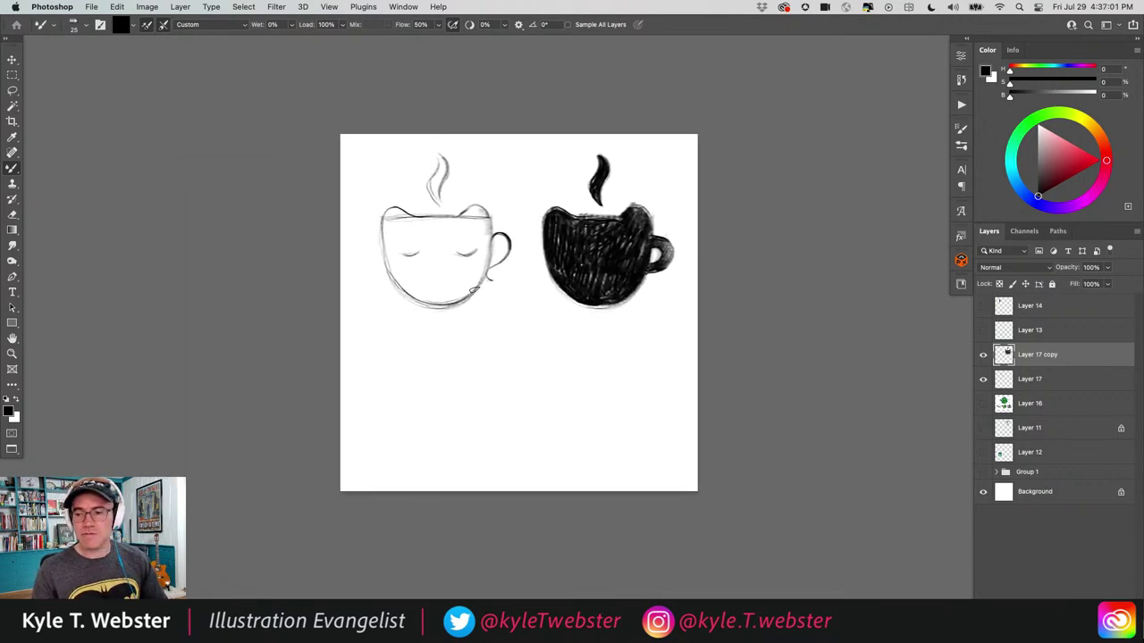
Select both cup layers and shrink the cups together to about half size.
key("ctrl+t")
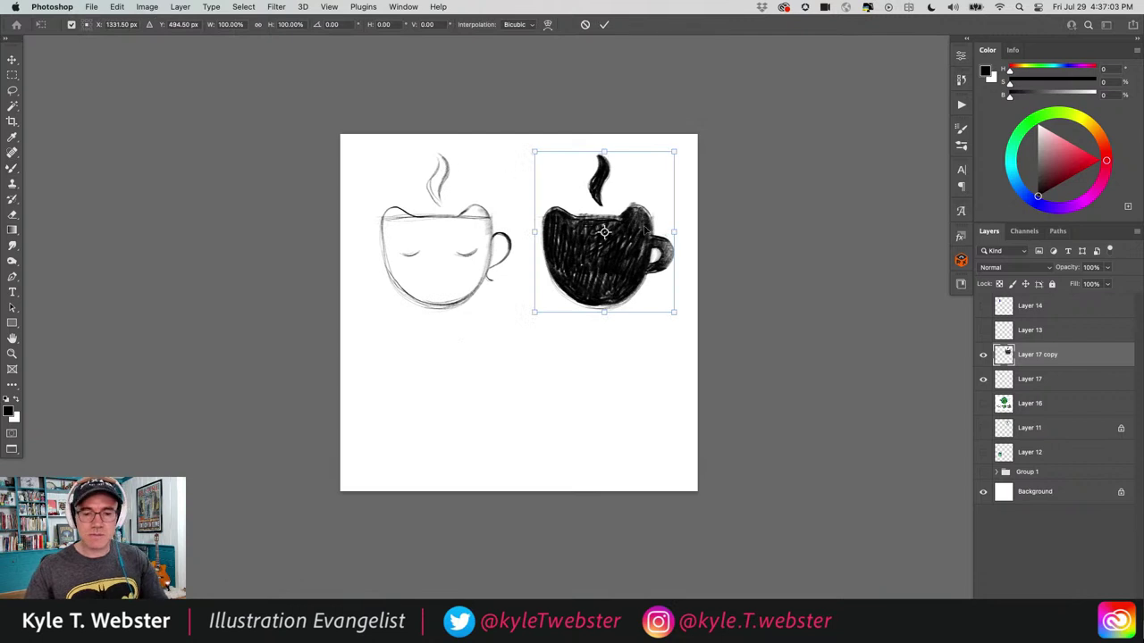
key("Return")
key("b")
left_click(1005, 377, "shift")
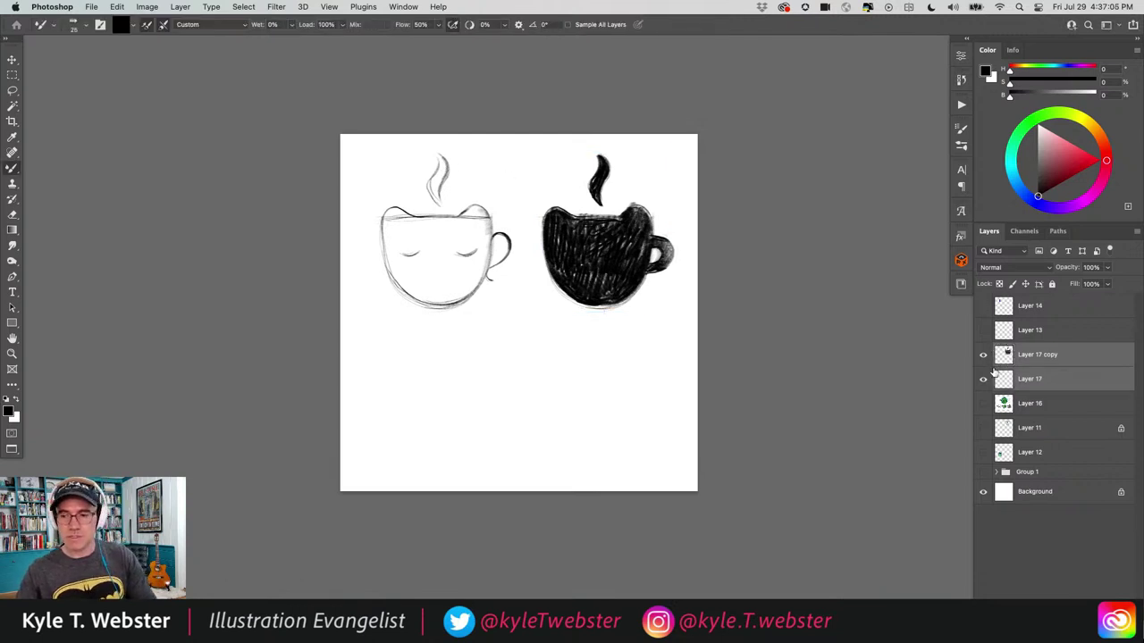
key("ctrl+t")
left_click_drag(386, 159, 381, 201)
key("Return")
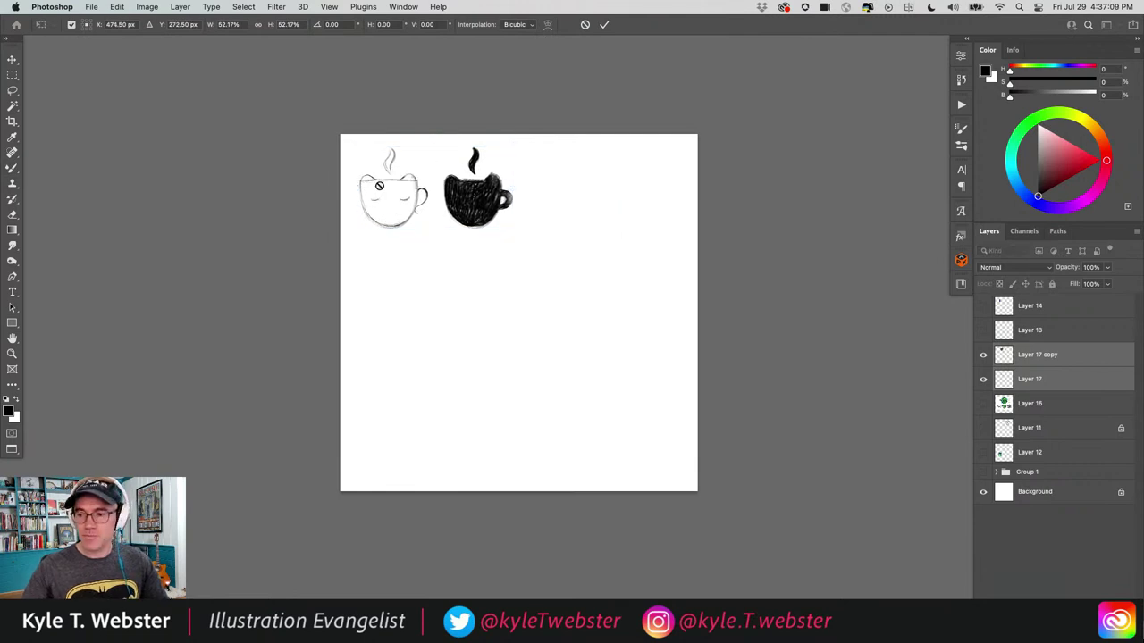
scroll(412, 289, "up", 2)
left_click_drag(412, 289, 301, 313)
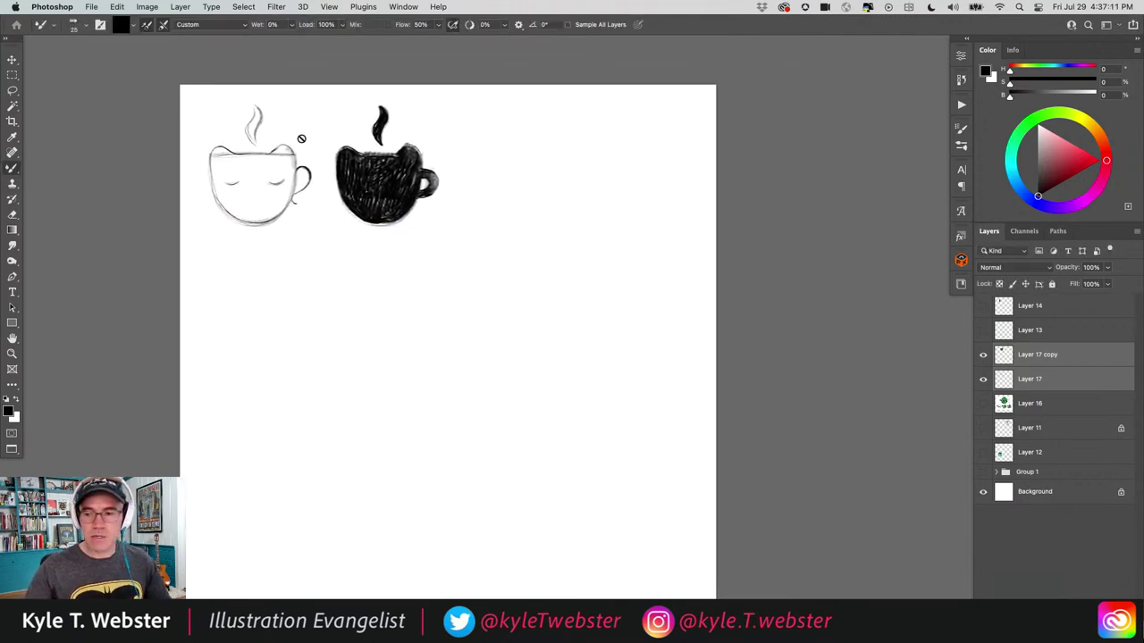
Alt-drag a copy of the black cup to the right as Layer 17 copy 2, evenly spaced.
left_click(1008, 357)
key("v")
left_click_drag(373, 228, 476, 242)
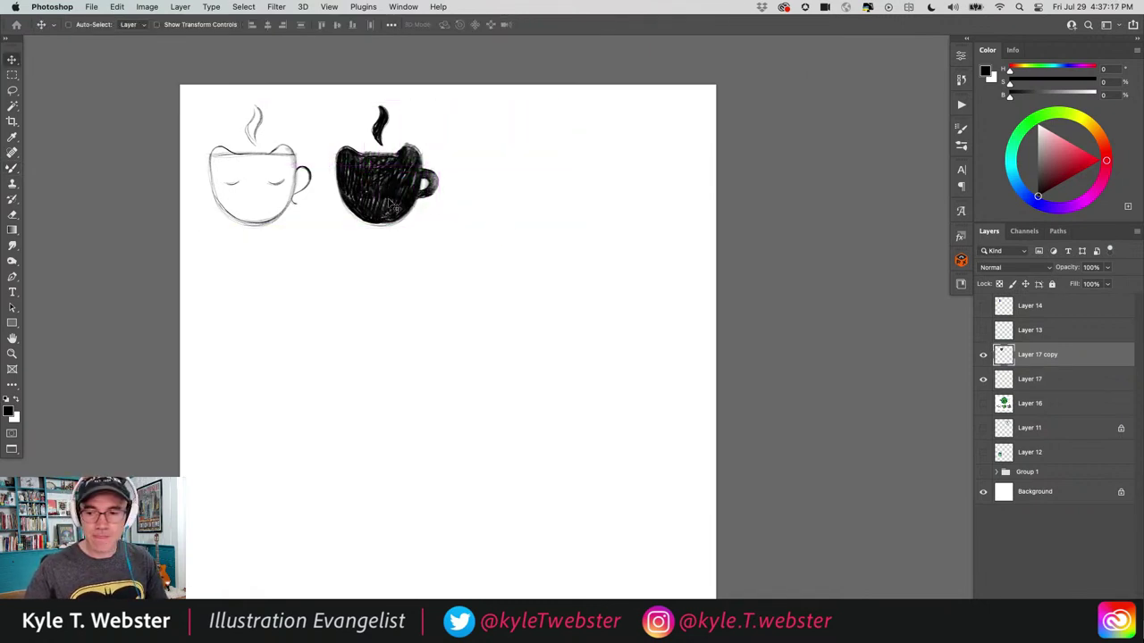
key("super+equal")
key("super+minus")
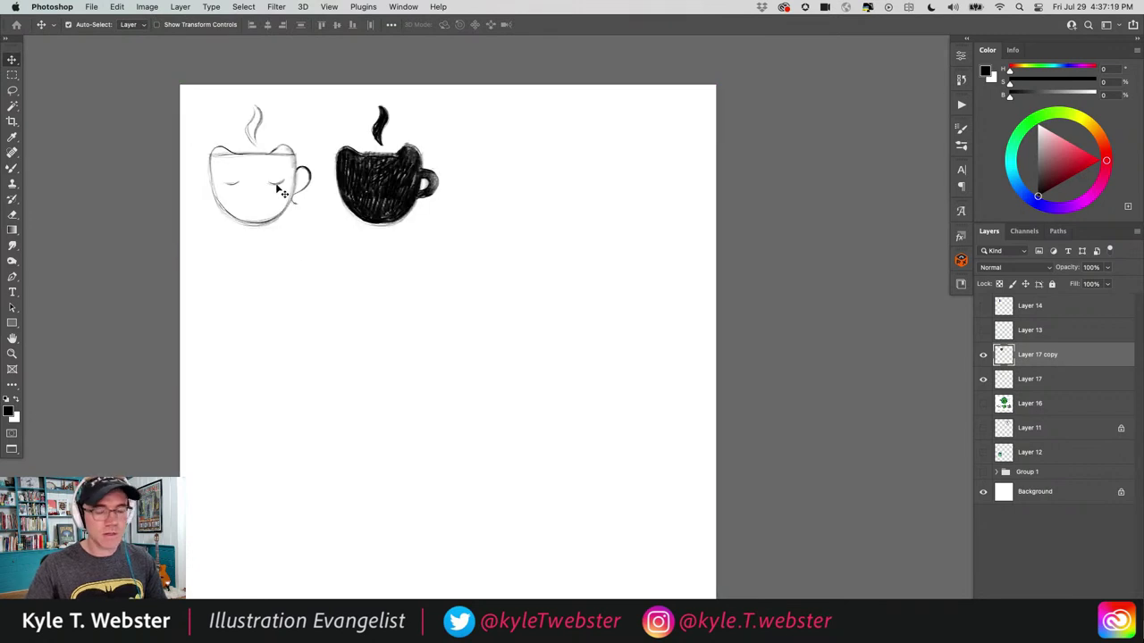
left_click_drag(382, 204, 509, 205)
key("super+equal")
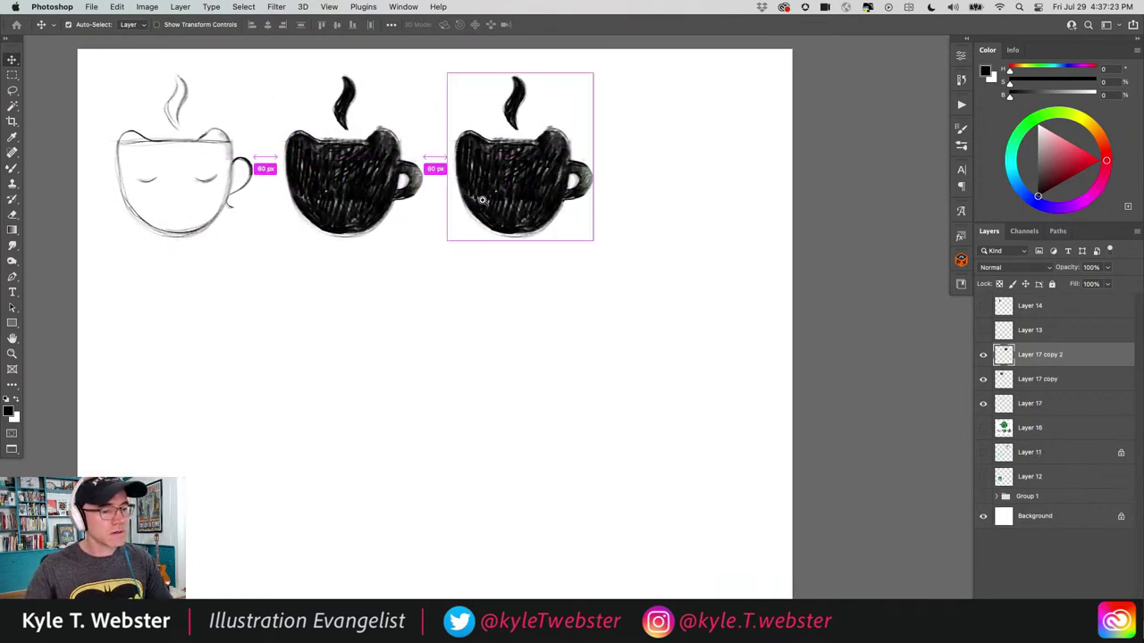
key("b")
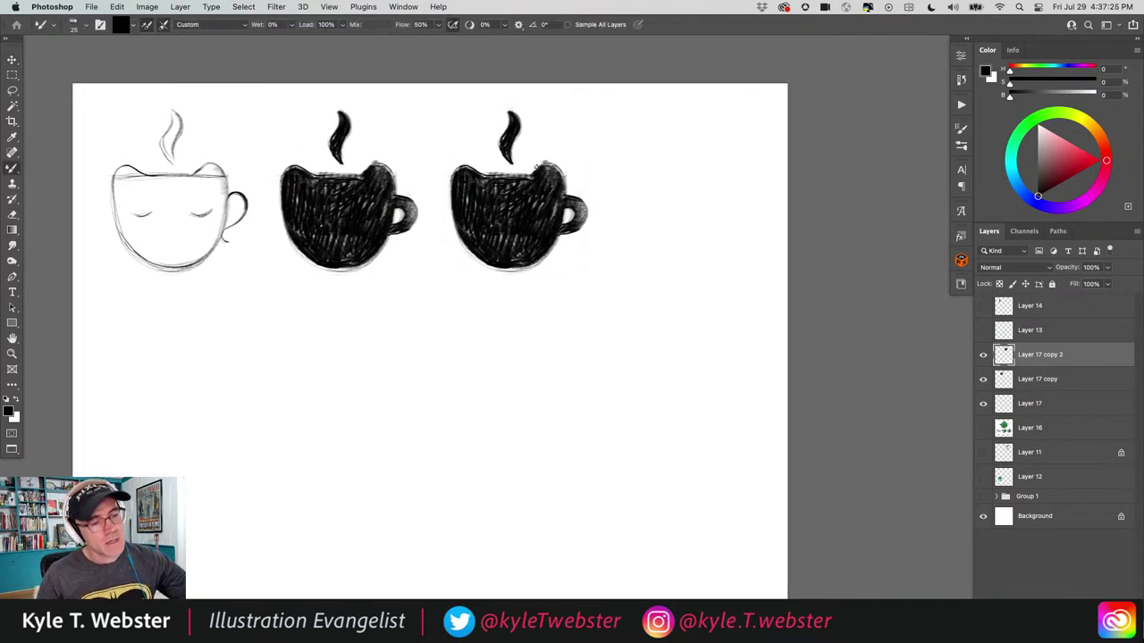
key("super+equal")
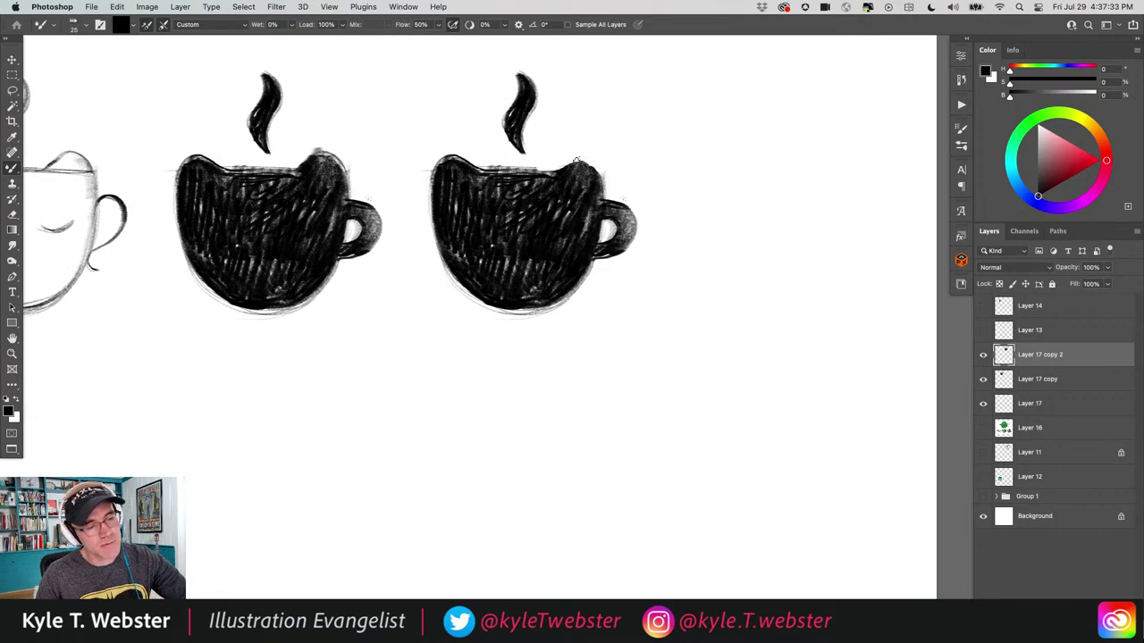
Smooth the third cup's rim, straighten its left and right sides, and paint away its handle.
mouse_move(509, 155)
left_mouse_down()
mouse_move(529, 166)
mouse_move(502, 164)
left_mouse_up()
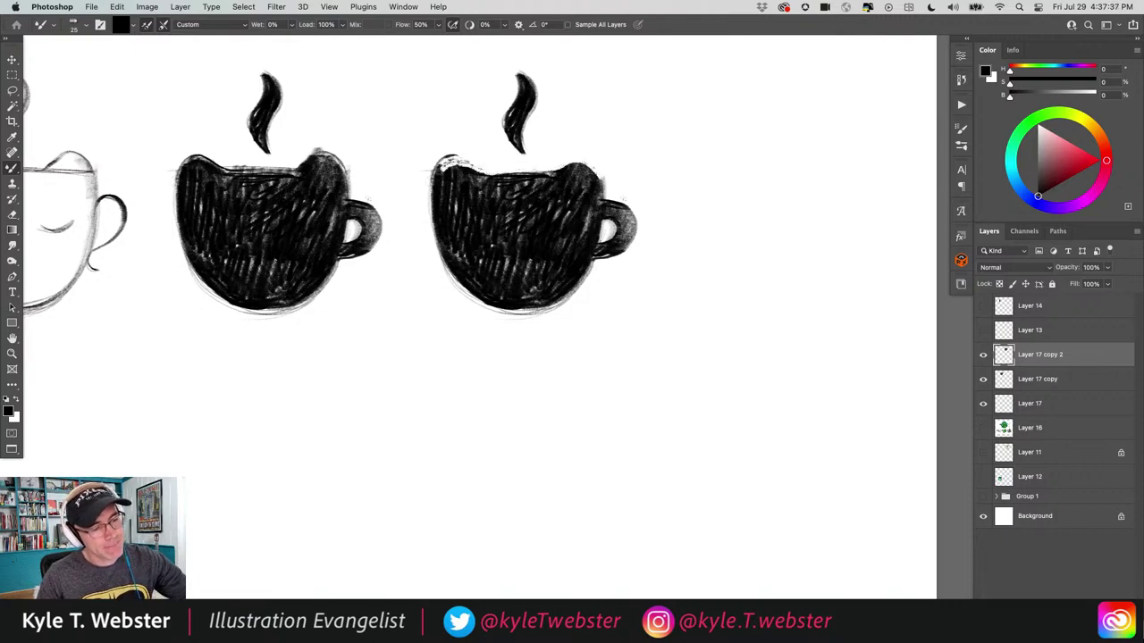
left_click_drag(431, 181, 466, 162)
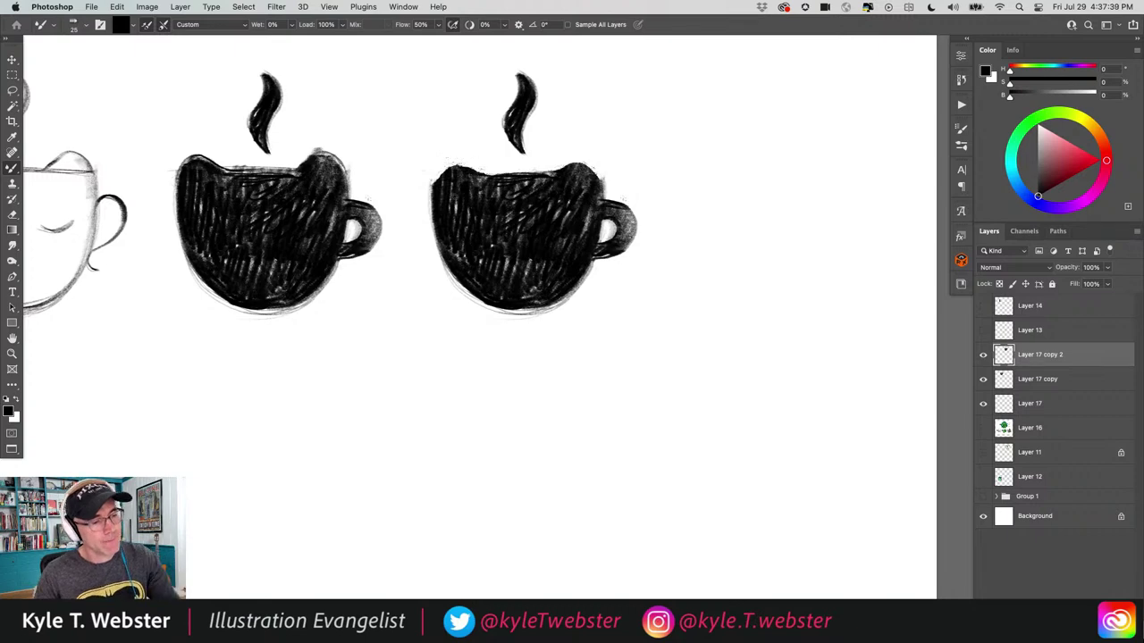
left_click_drag(429, 179, 430, 178)
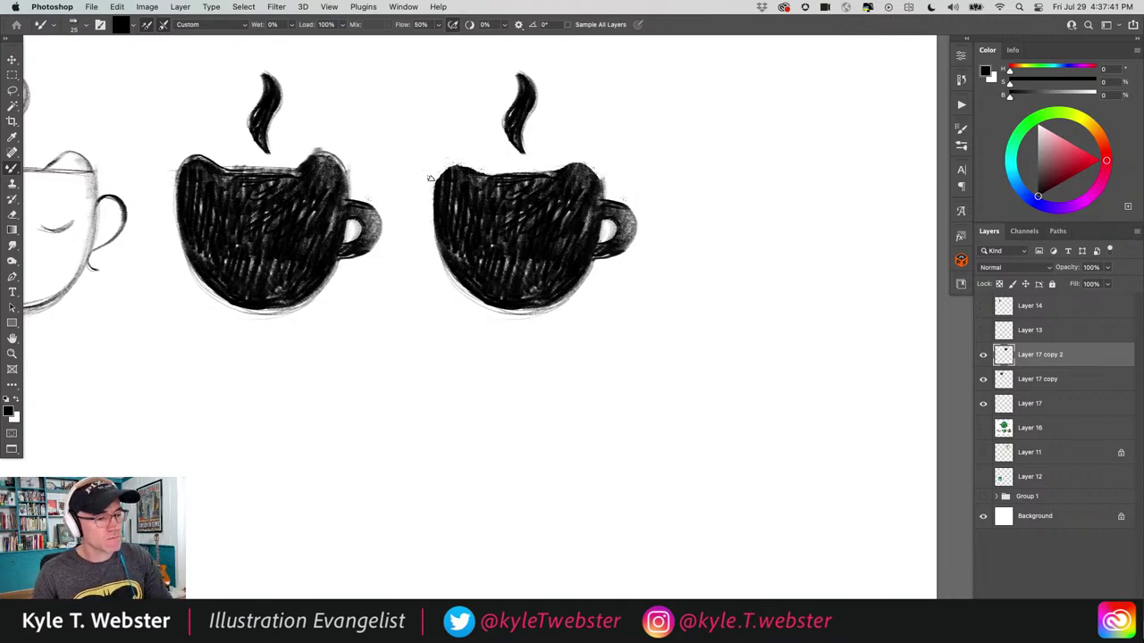
left_click_drag(428, 236, 431, 242)
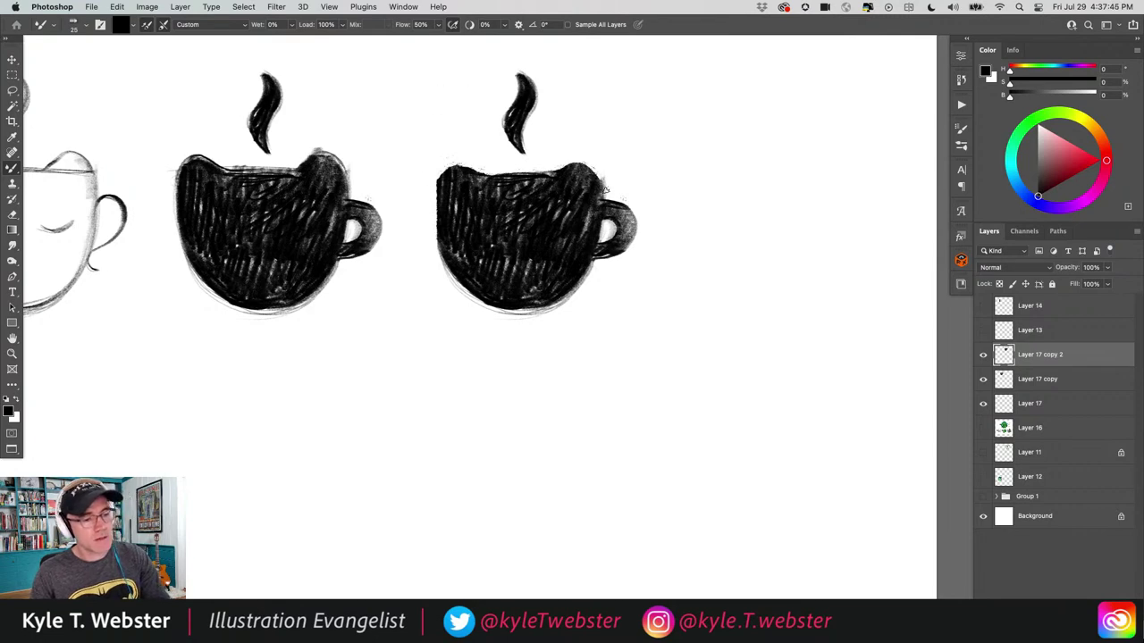
mouse_move(605, 190)
left_mouse_down()
mouse_move(600, 259)
mouse_move(617, 192)
mouse_move(634, 234)
left_mouse_up()
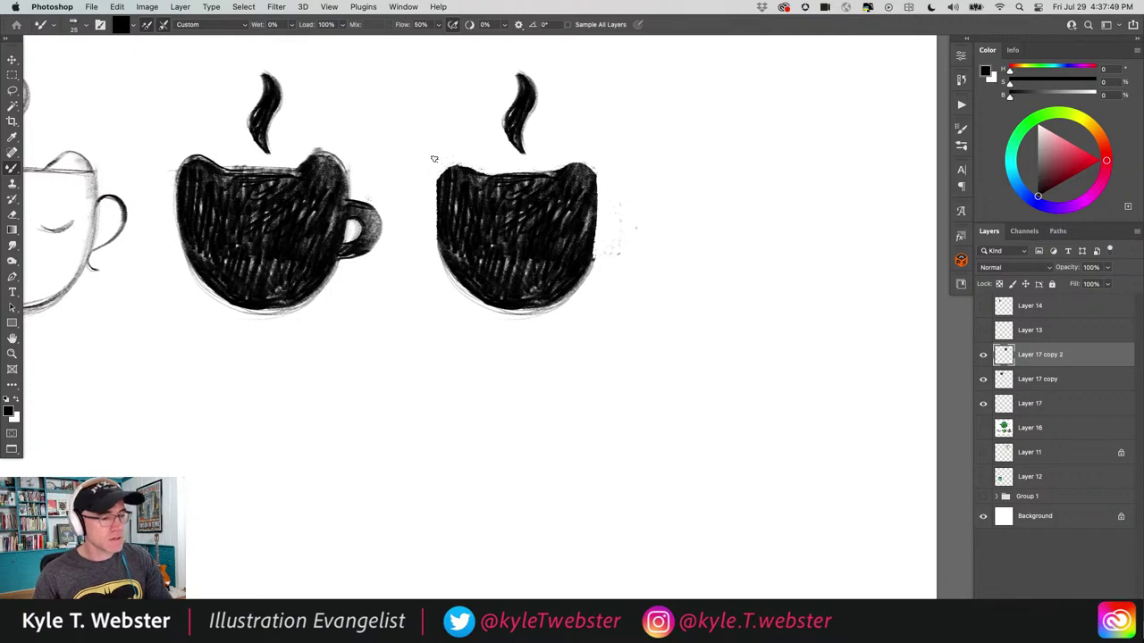
left_click_drag(433, 159, 437, 257)
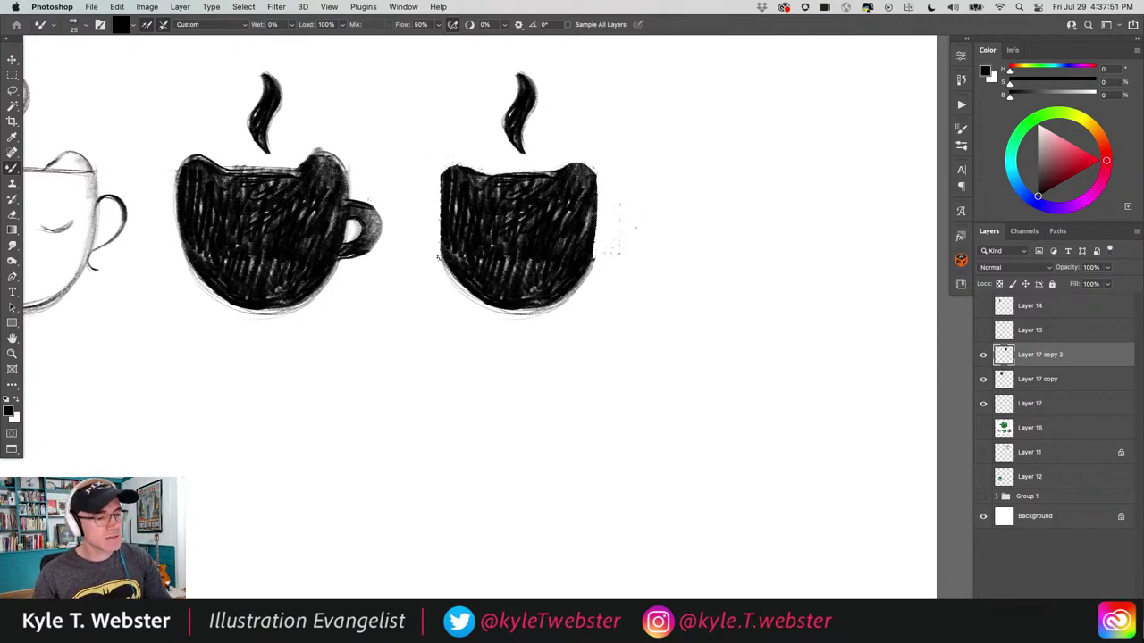
left_click_drag(598, 164, 597, 238)
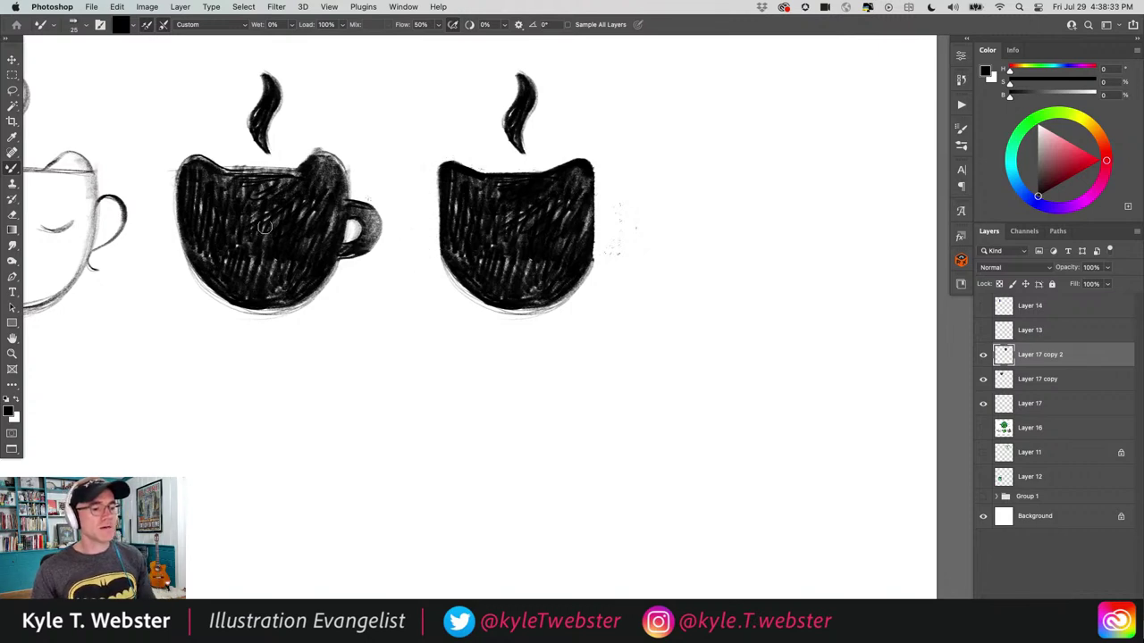
Brush the third cup solid black, smooth its right edge, and paint a narrow flat foot beneath it.
mouse_move(509, 265)
left_mouse_down()
mouse_move(541, 199)
mouse_move(478, 267)
mouse_move(465, 234)
left_mouse_up()
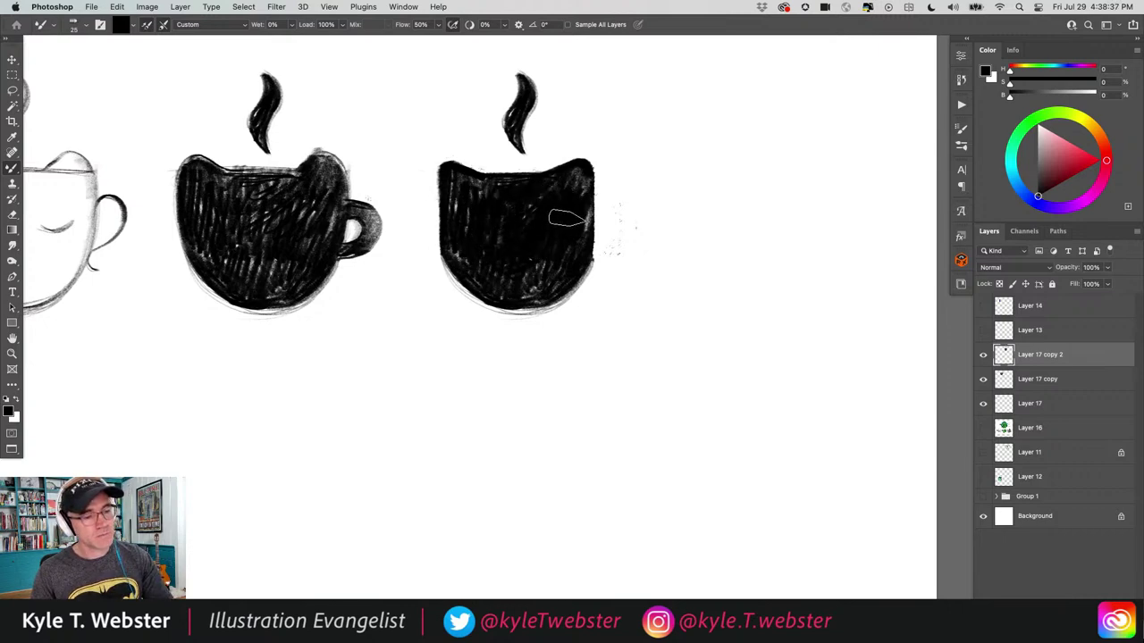
mouse_move(568, 218)
left_mouse_down()
mouse_move(517, 261)
mouse_move(514, 292)
mouse_move(560, 222)
left_mouse_up()
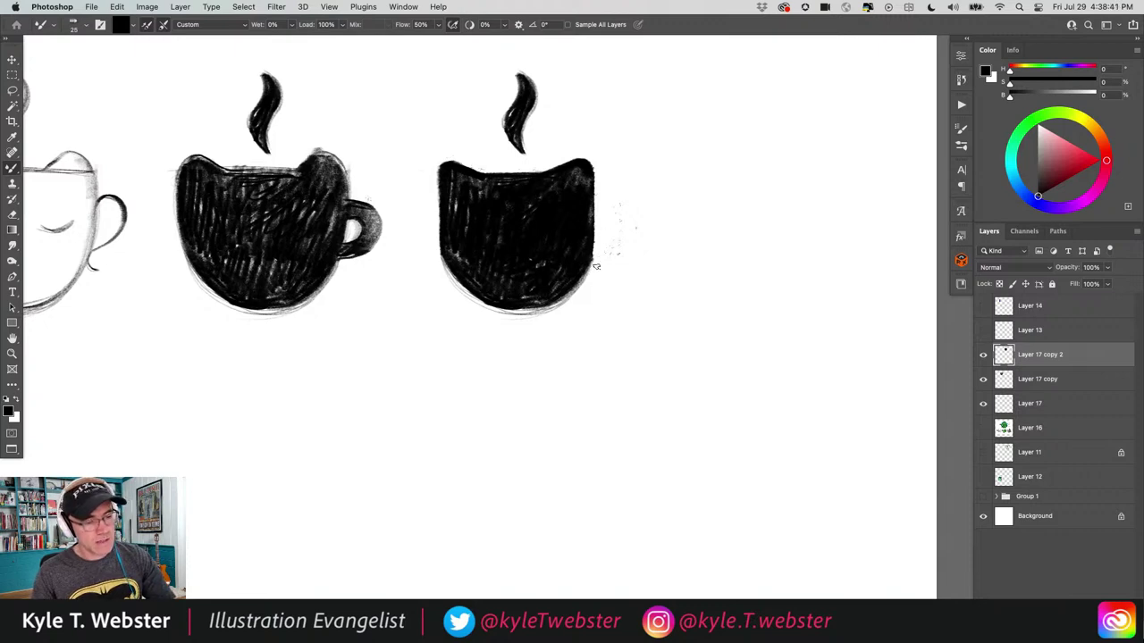
left_click_drag(591, 266, 582, 288)
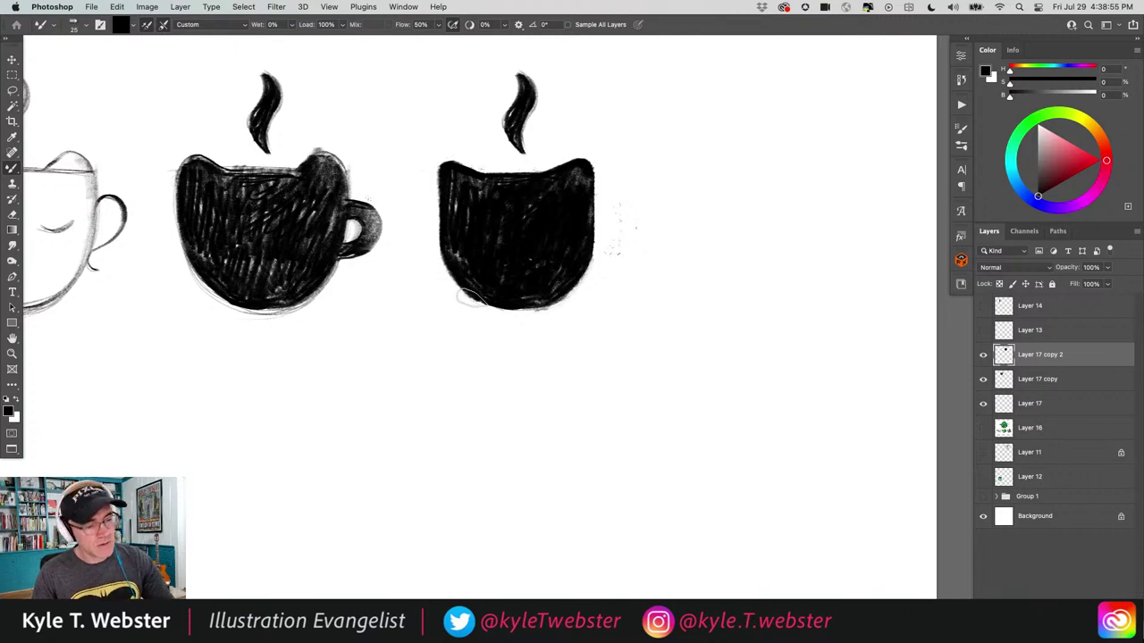
mouse_move(484, 298)
left_mouse_down()
mouse_move(485, 313)
mouse_move(558, 306)
mouse_move(487, 309)
mouse_move(550, 304)
mouse_move(541, 291)
mouse_move(479, 299)
mouse_move(512, 286)
left_mouse_up()
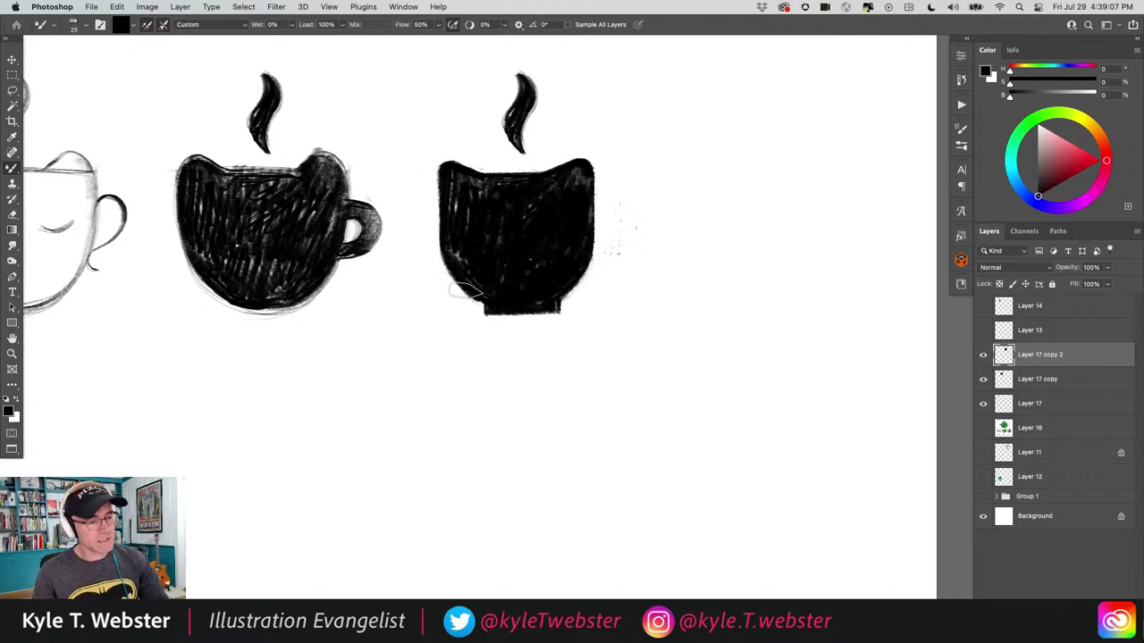
mouse_move(465, 297)
left_mouse_down()
mouse_move(500, 284)
mouse_move(481, 294)
mouse_move(527, 286)
left_mouse_up()
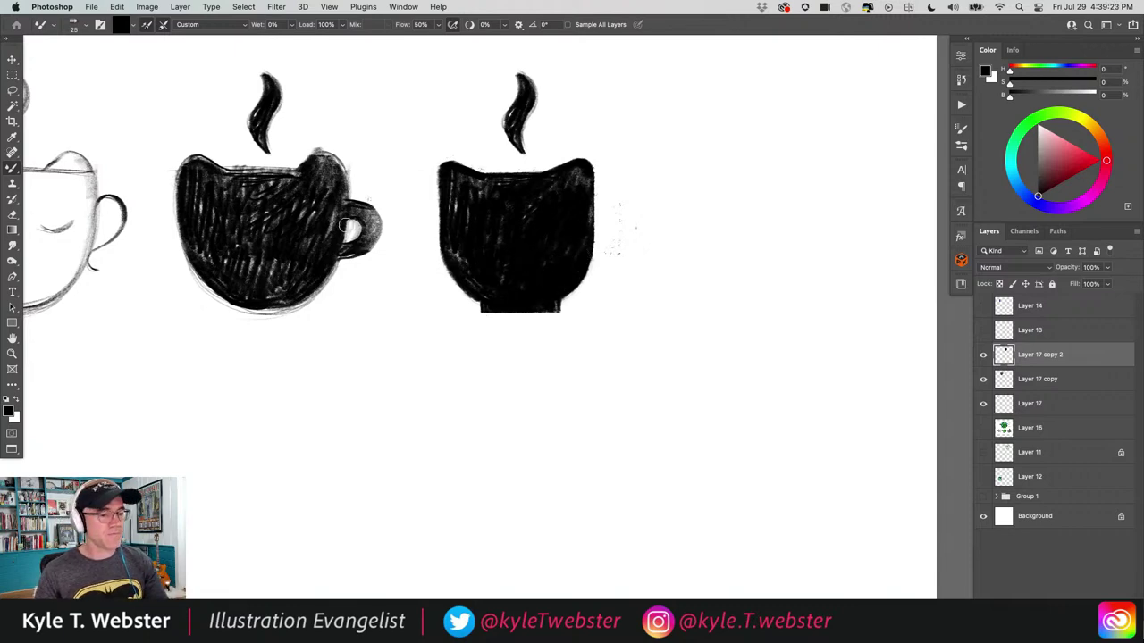
Paint a thick curved black handle on the third cup's right side, redoing one bad stroke.
left_click_drag(469, 378, 328, 262)
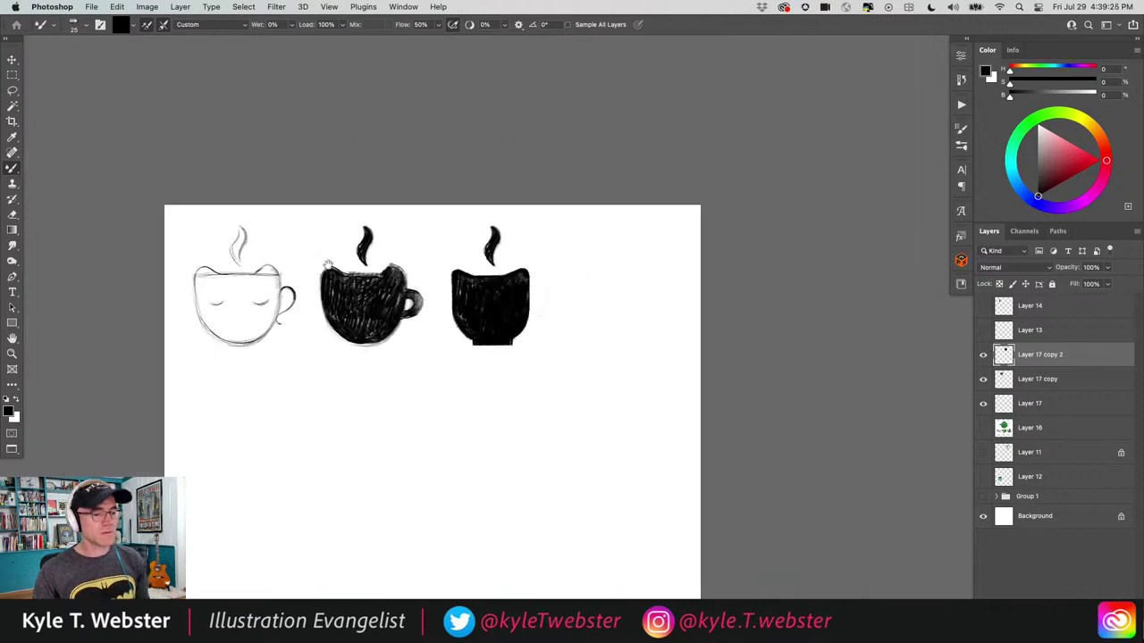
left_click(469, 349)
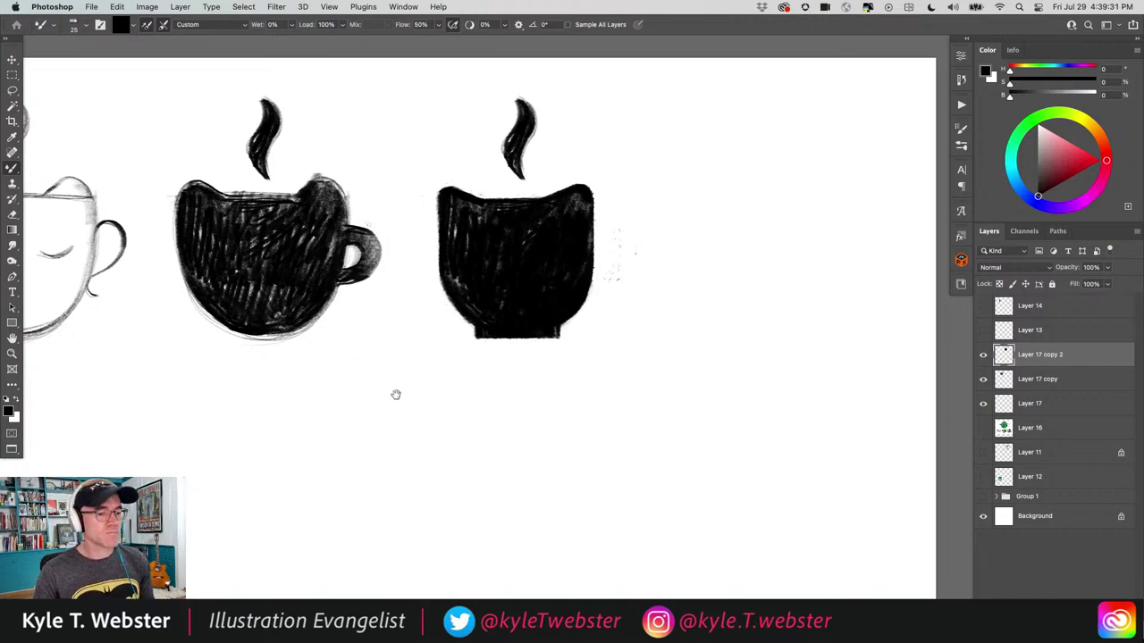
left_click_drag(396, 395, 407, 384)
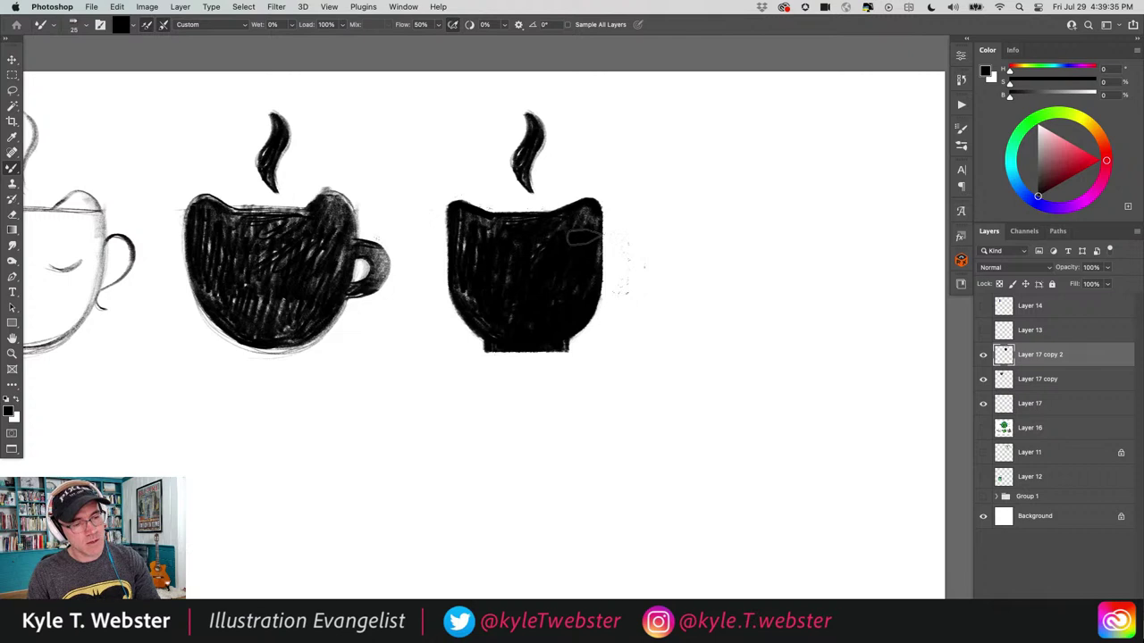
mouse_move(601, 234)
left_mouse_down()
mouse_move(631, 255)
mouse_move(627, 273)
mouse_move(576, 318)
left_mouse_up()
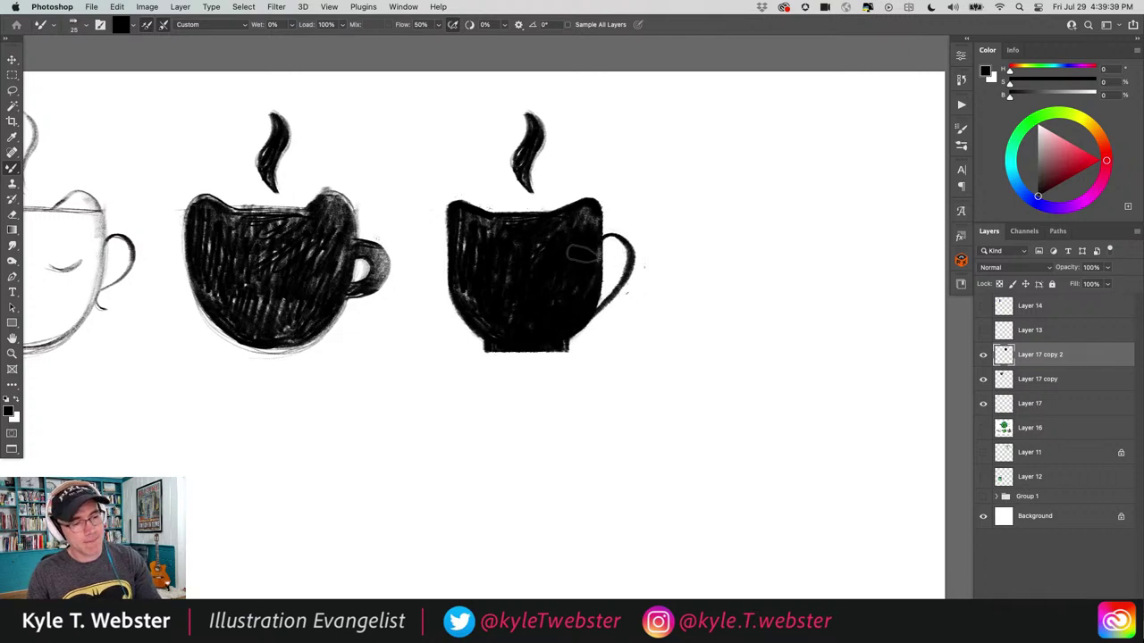
mouse_move(581, 240)
left_mouse_down()
mouse_move(621, 243)
mouse_move(594, 259)
mouse_move(590, 291)
left_mouse_up()
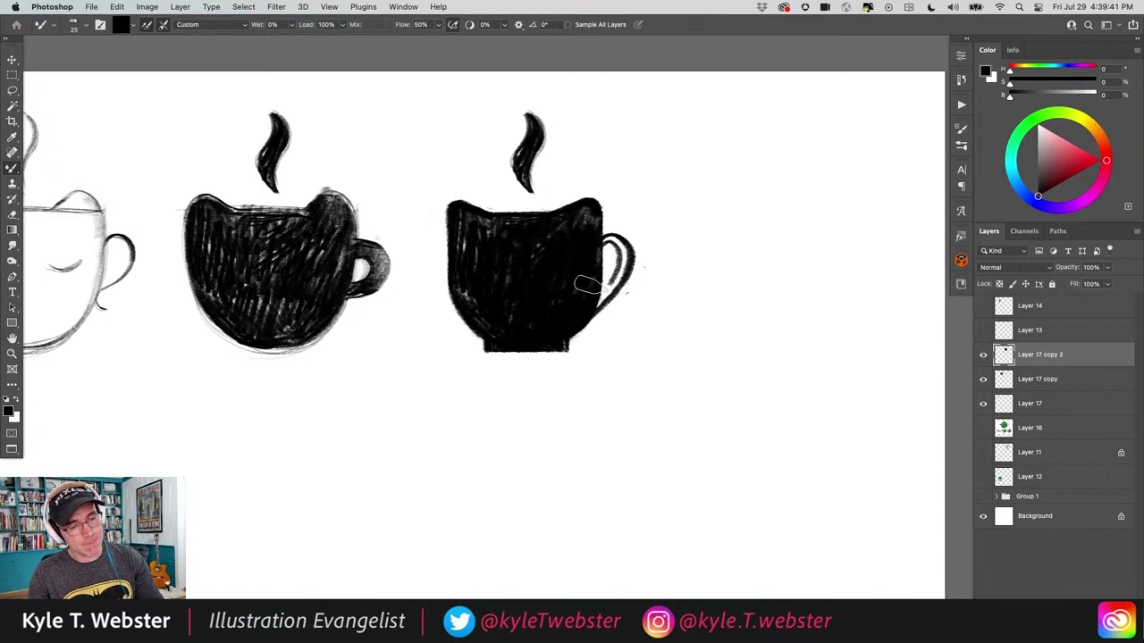
key("super+z")
mouse_move(572, 240)
left_mouse_down()
mouse_move(617, 234)
mouse_move(576, 302)
left_mouse_up()
mouse_move(613, 258)
left_mouse_down()
mouse_move(599, 285)
mouse_move(615, 259)
mouse_move(608, 236)
mouse_move(585, 245)
left_mouse_up()
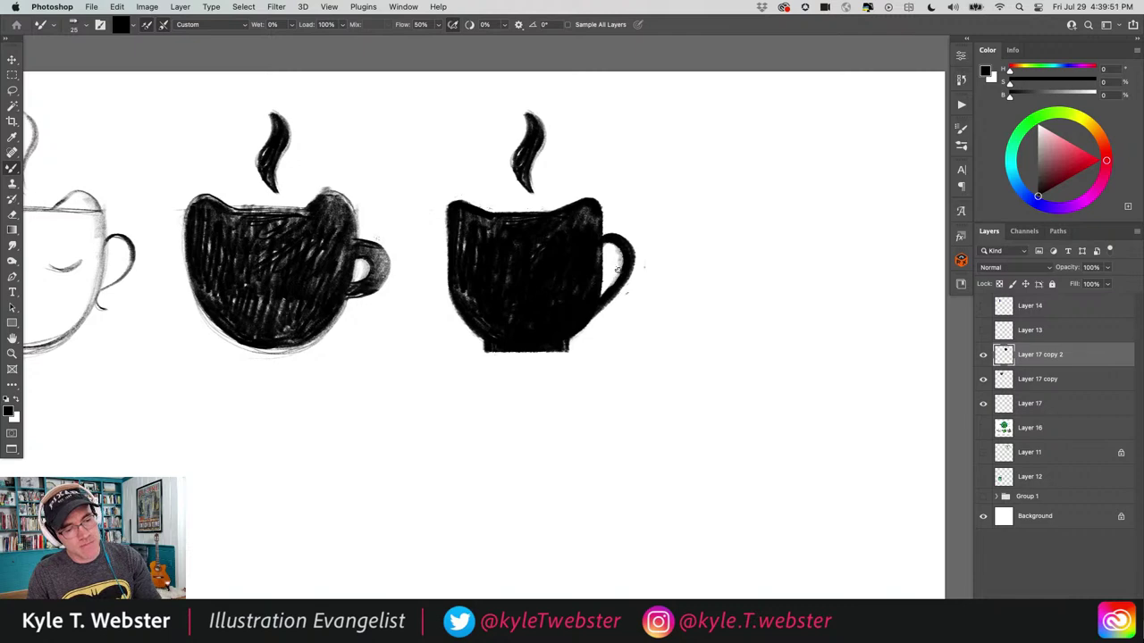
Paint two white almond-shaped eyes on the third cup's face.
scroll(496, 338, "down", 5)
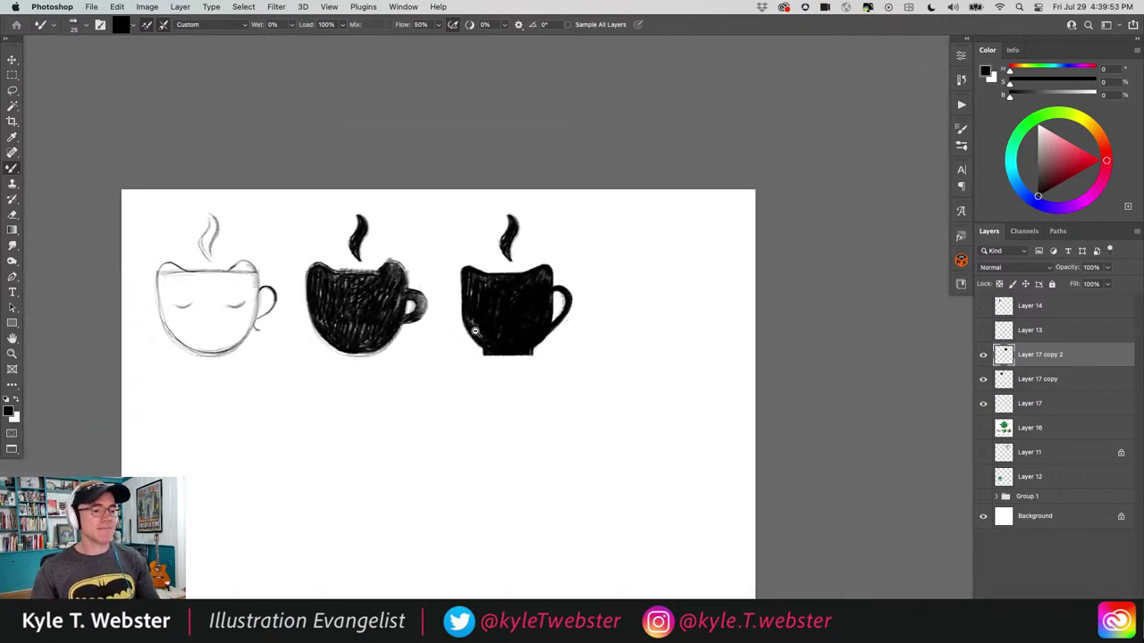
scroll(506, 351, "up", 5)
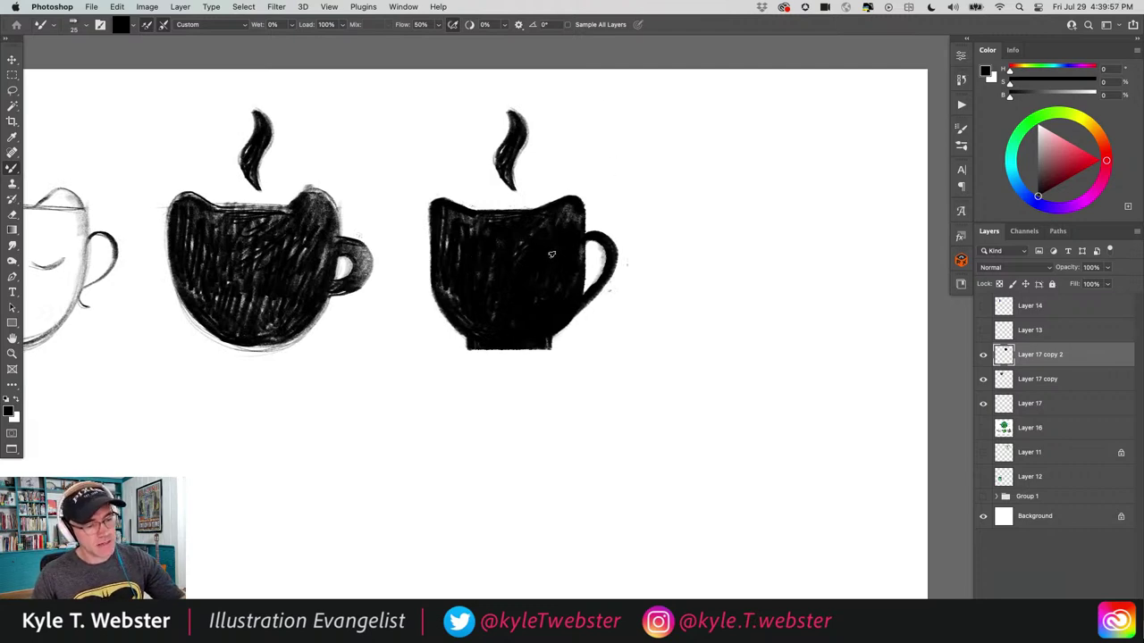
left_click_drag(553, 255, 526, 268)
left_click_drag(535, 266, 562, 249)
mouse_move(468, 258)
left_mouse_down()
mouse_move(483, 269)
mouse_move(454, 259)
mouse_move(483, 271)
mouse_move(457, 250)
mouse_move(451, 268)
mouse_move(473, 282)
mouse_move(453, 261)
mouse_move(465, 256)
mouse_move(487, 274)
mouse_move(478, 258)
mouse_move(440, 261)
mouse_move(464, 280)
mouse_move(443, 264)
mouse_move(487, 273)
left_mouse_up()
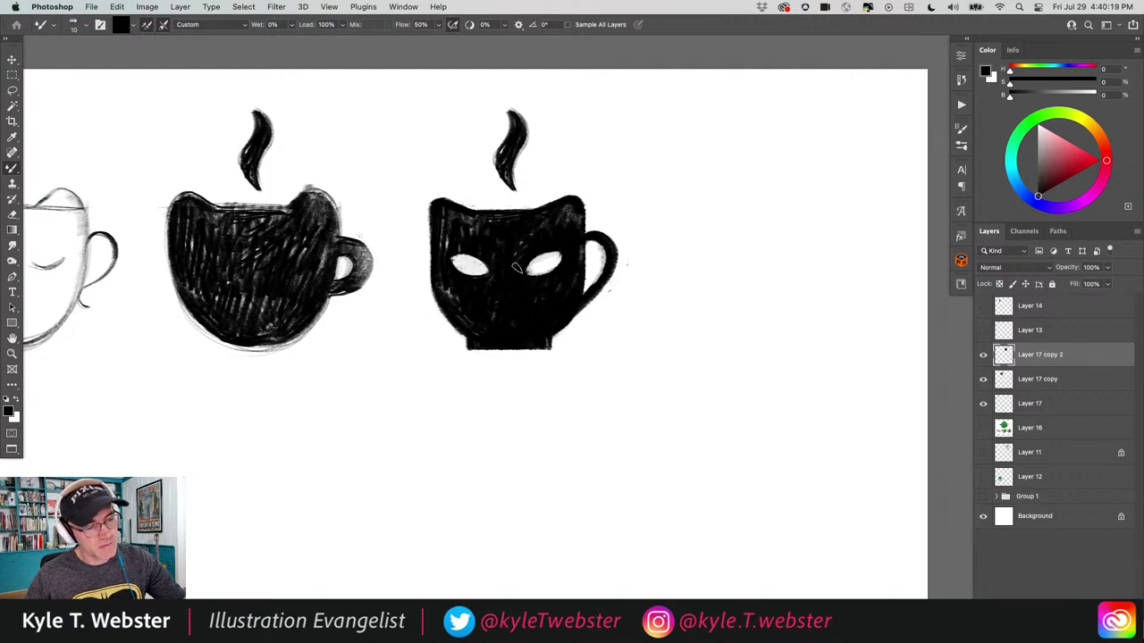
mouse_move(527, 272)
left_mouse_down()
mouse_move(550, 270)
mouse_move(534, 274)
left_mouse_up()
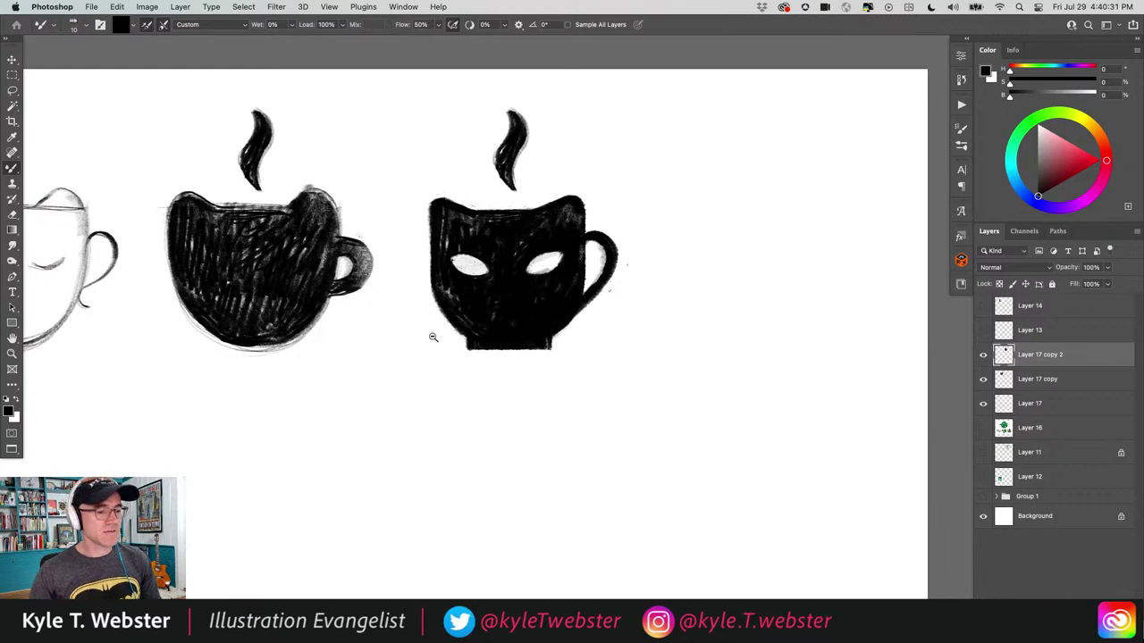
Lasso around both eyes and switch to the Move tool to reposition them.
key("l")
mouse_move(478, 243)
left_mouse_down()
mouse_move(456, 282)
mouse_move(576, 252)
mouse_move(514, 242)
left_mouse_up()
key("v")
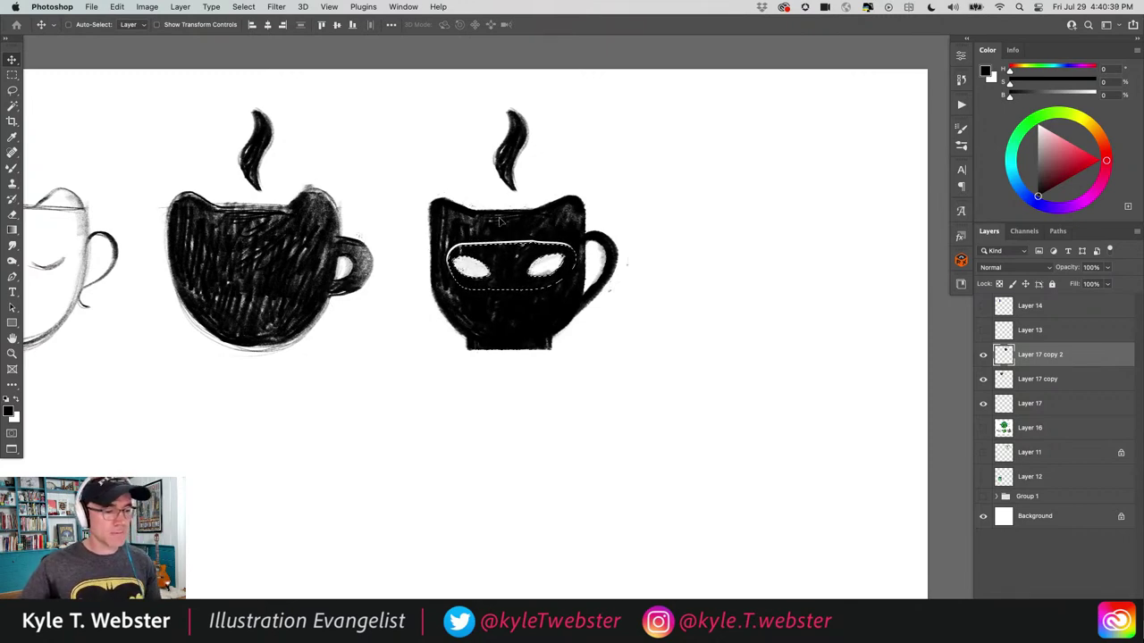
Blend away the white line on the third cup's top with the Mixer Brush, then zoom out.
key("b")
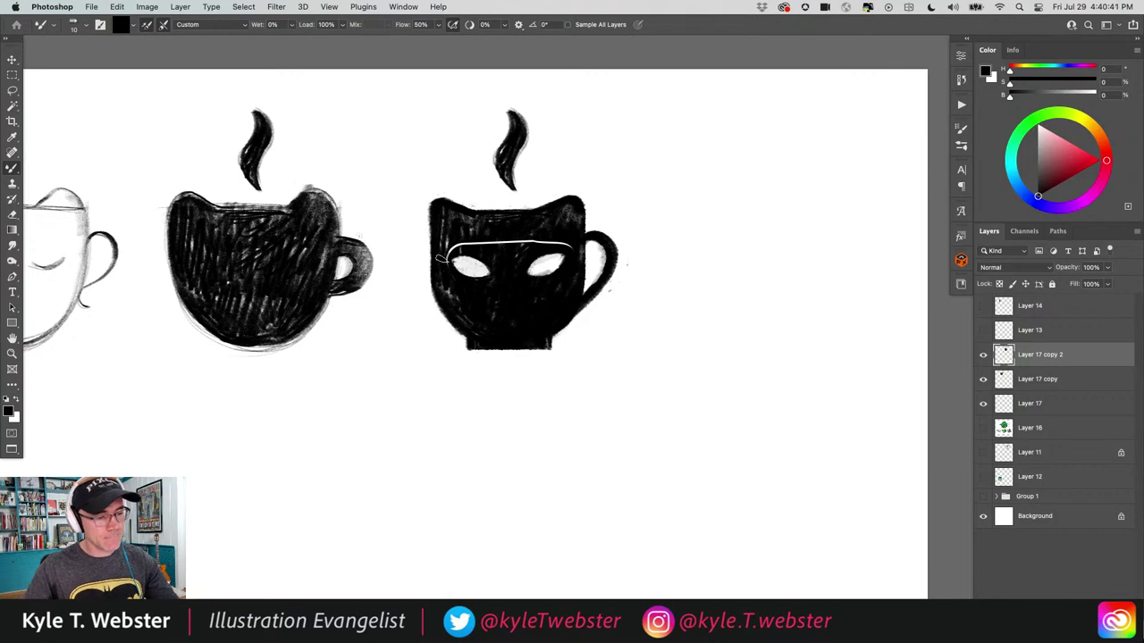
mouse_move(490, 235)
left_mouse_down()
mouse_move(567, 245)
mouse_move(536, 242)
left_mouse_up()
key("super+minus")
key("super+minus")
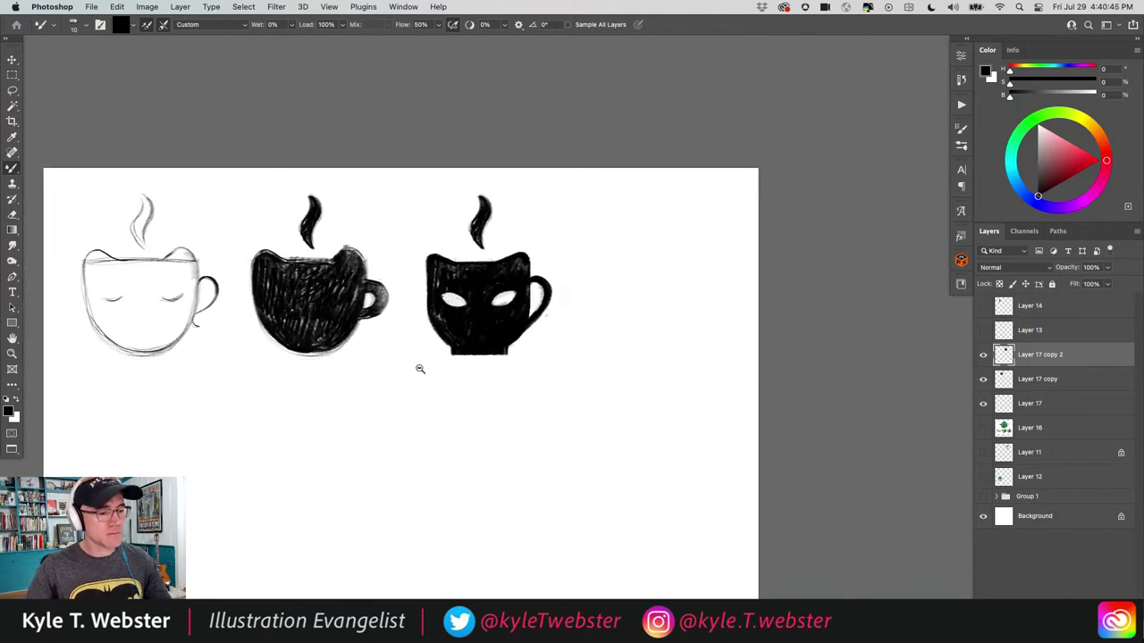
left_click_drag(297, 451, 368, 391)
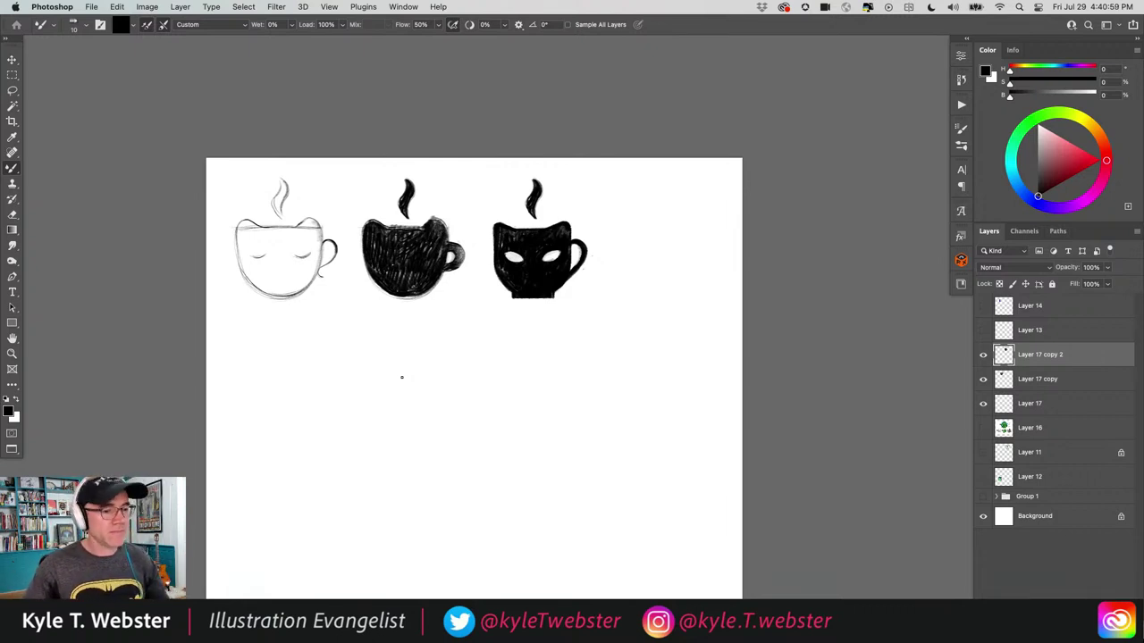
scroll(447, 399, "up", 5)
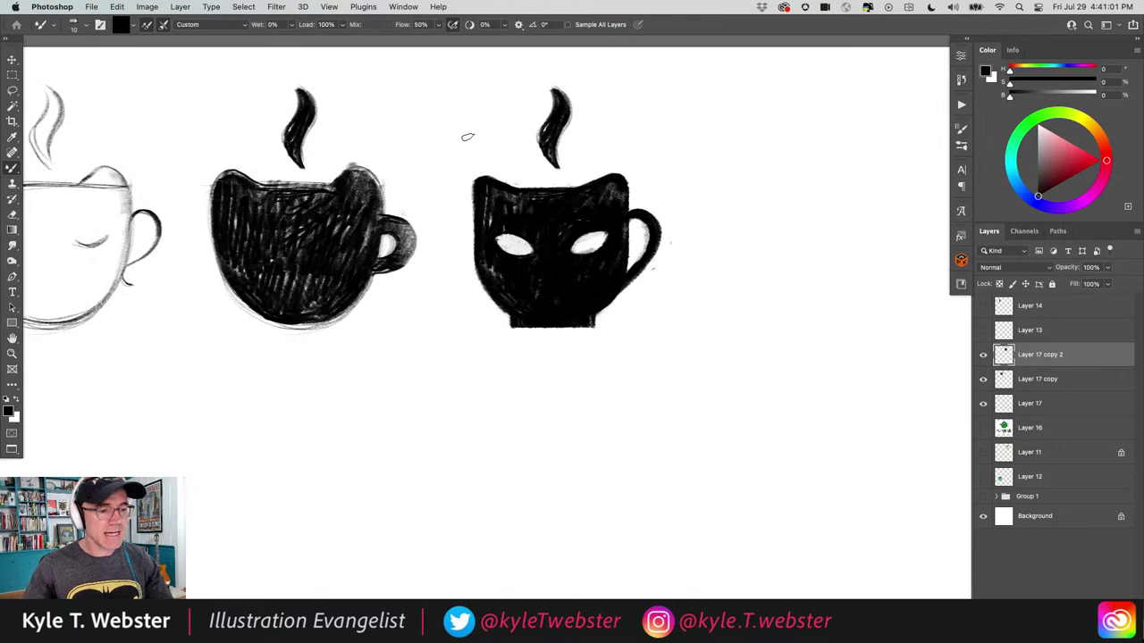
Scale the third cup's steam to about 92% and nudge it slightly down and left.
key("l")
left_click_drag(517, 121, 531, 79)
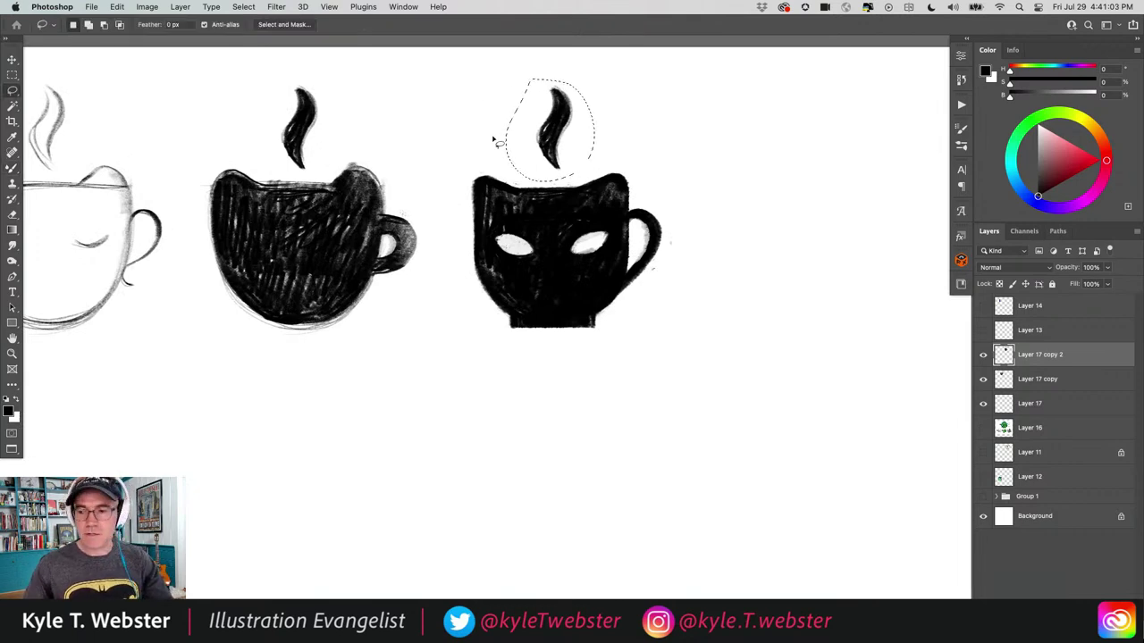
key("v")
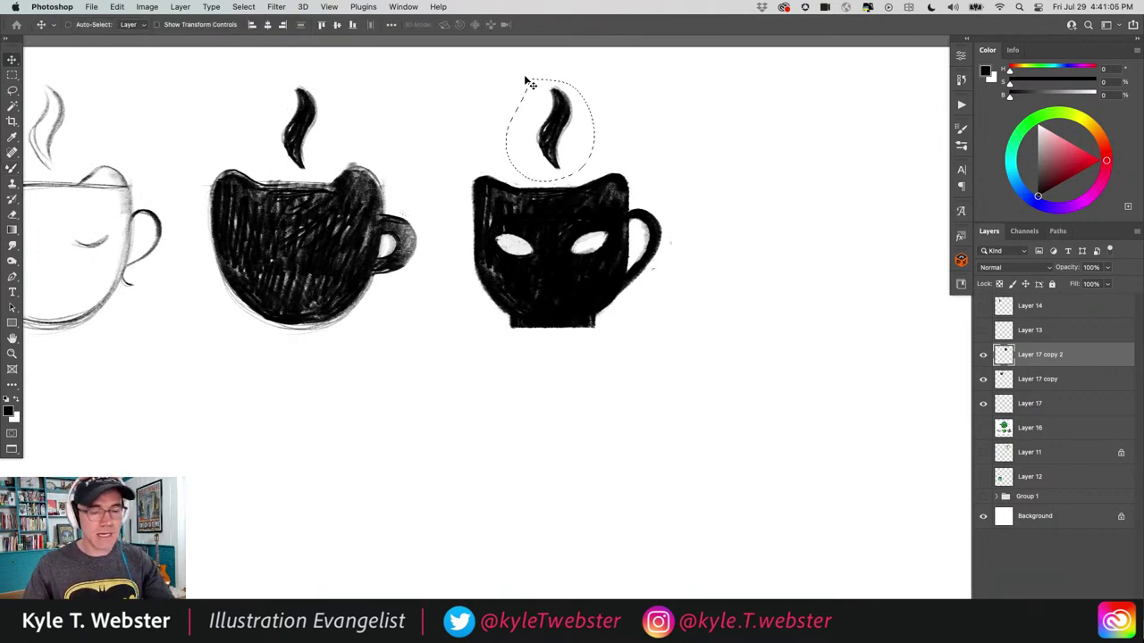
key("ctrl+t")
left_click_drag(506, 79, 512, 85)
left_click_drag(550, 125, 545, 130)
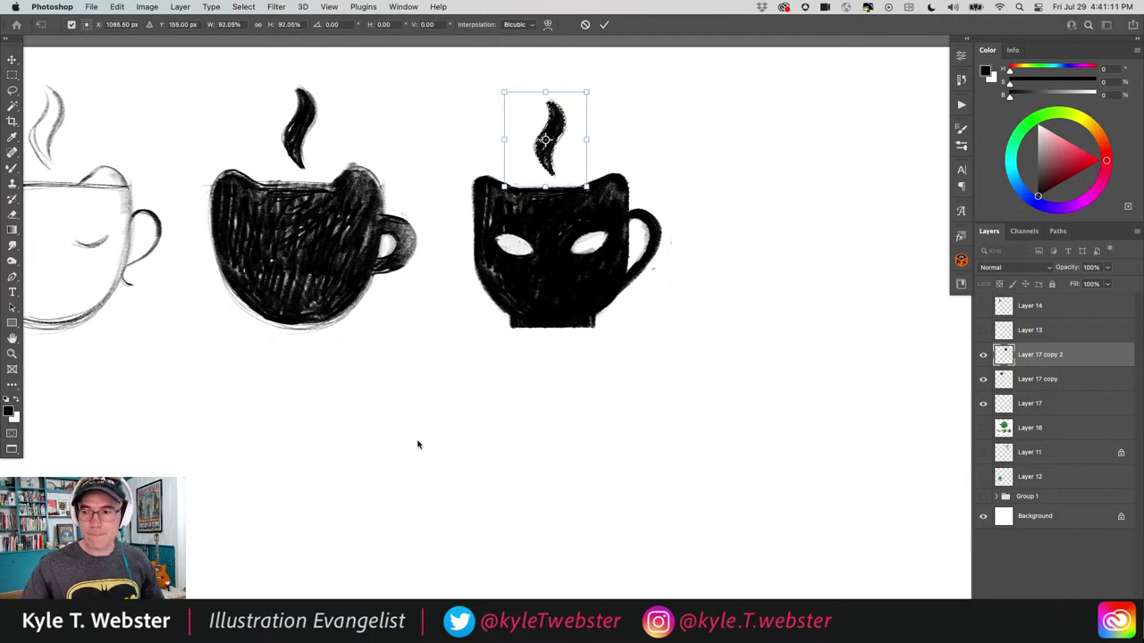
key("Return")
key("b")
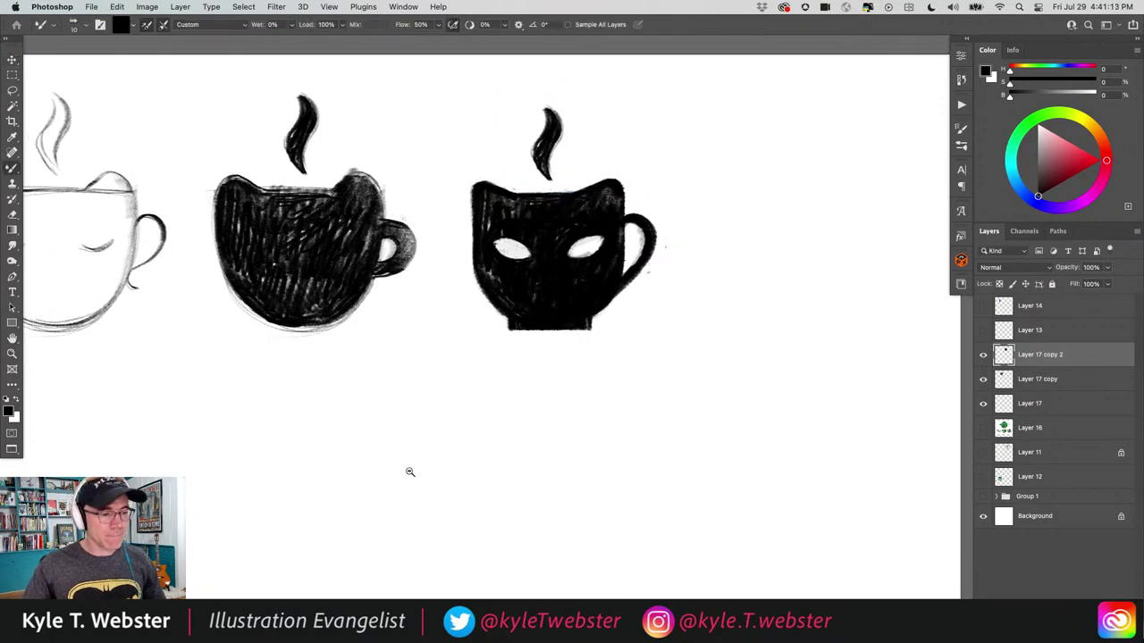
mouse_move(408, 472)
left_mouse_down()
mouse_move(345, 498)
mouse_move(389, 362)
left_mouse_up()
scroll(393, 375, "up", 5)
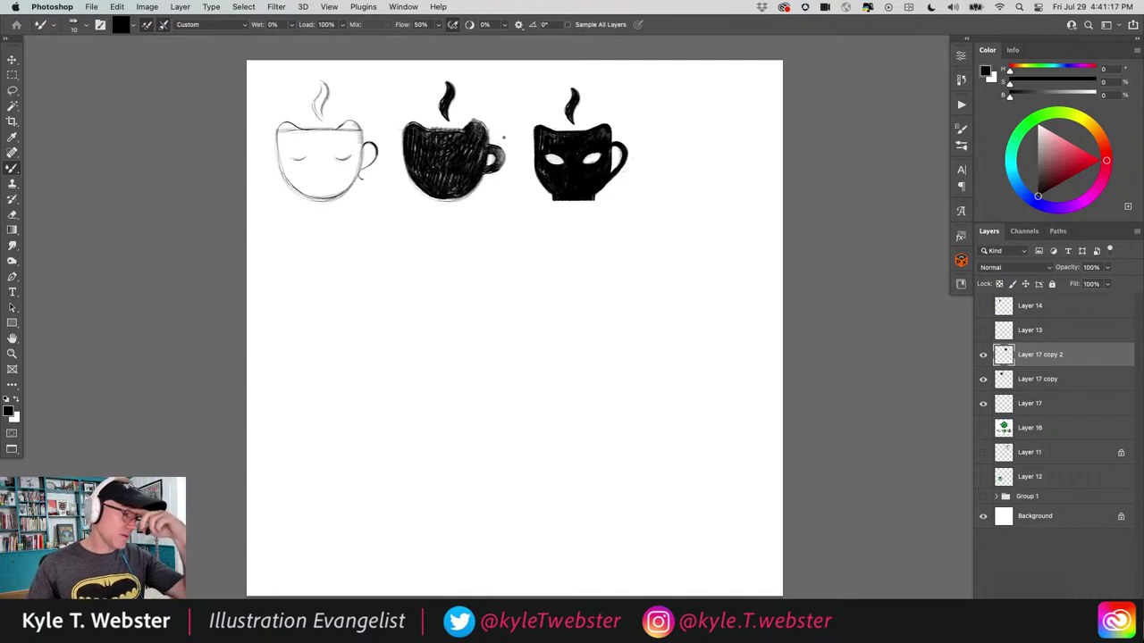
Draw a U-shaped cup outline with a top line, two straight sides and a rounded bottom.
left_click_drag(356, 341, 378, 342)
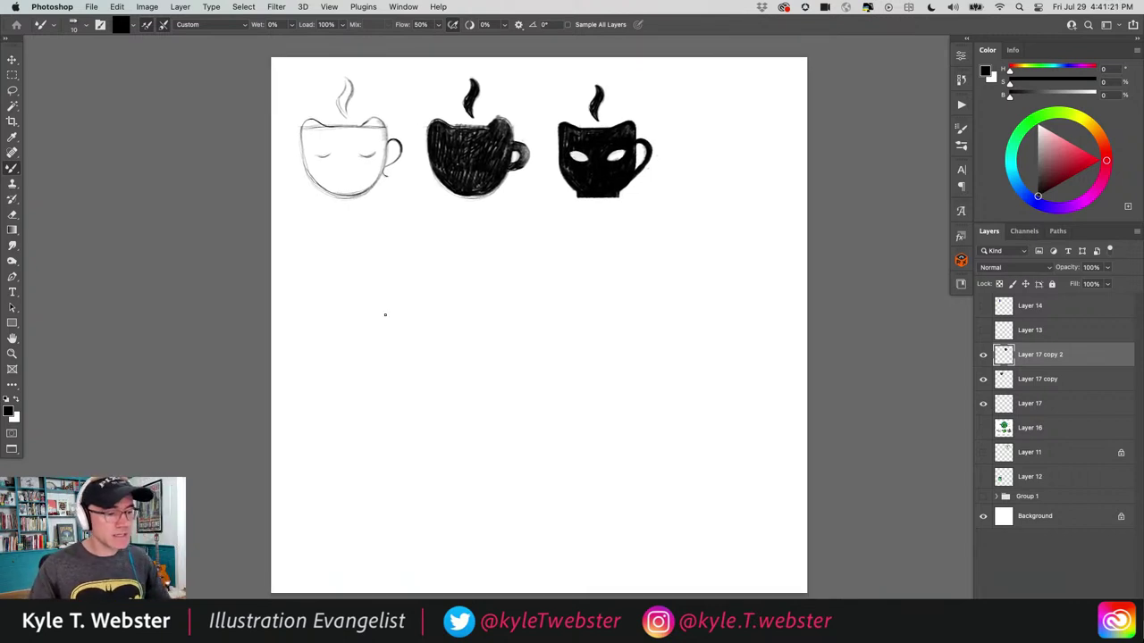
scroll(398, 321, "up", 3)
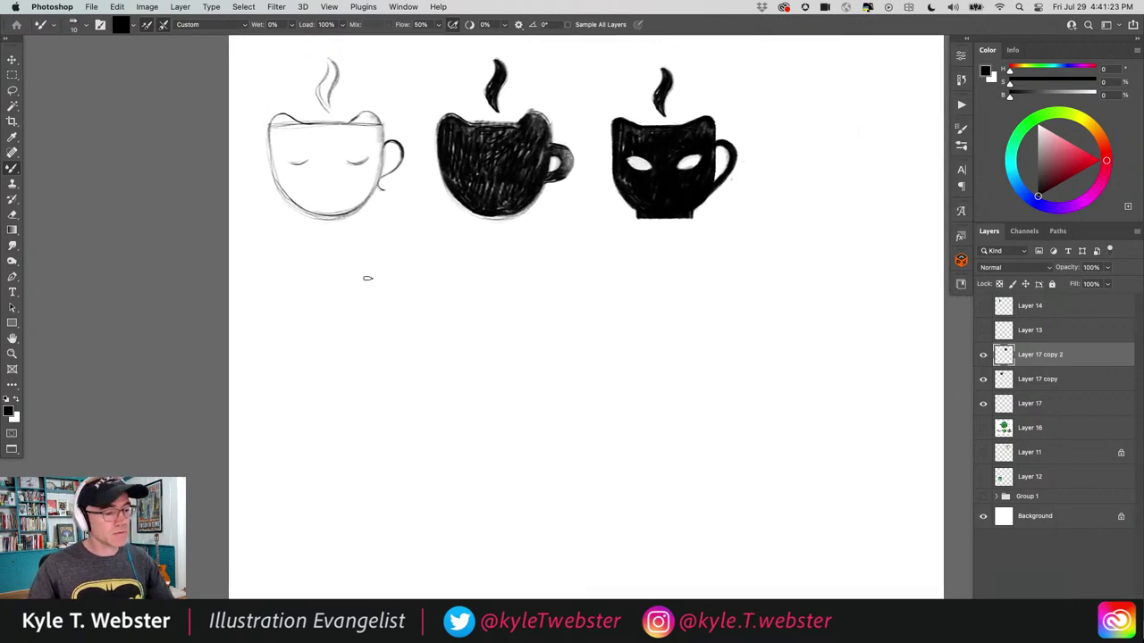
mouse_move(385, 278)
left_mouse_down()
mouse_move(298, 278)
mouse_move(299, 347)
left_mouse_up()
left_click_drag(385, 278, 385, 341)
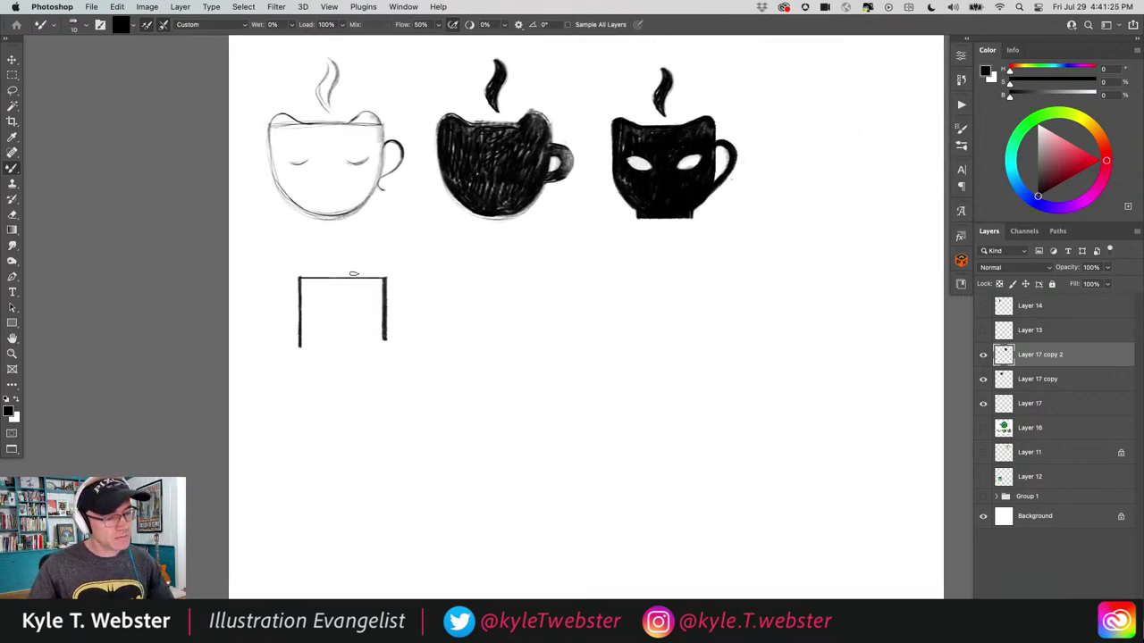
mouse_move(298, 338)
left_mouse_down()
mouse_move(302, 354)
mouse_move(344, 368)
mouse_move(385, 329)
mouse_move(309, 361)
mouse_move(335, 370)
mouse_move(384, 345)
mouse_move(384, 332)
mouse_move(368, 363)
mouse_move(317, 366)
mouse_move(297, 333)
mouse_move(295, 283)
mouse_move(296, 344)
mouse_move(294, 284)
mouse_move(309, 362)
mouse_move(291, 337)
mouse_move(304, 362)
mouse_move(332, 370)
mouse_move(370, 355)
mouse_move(329, 368)
left_mouse_up()
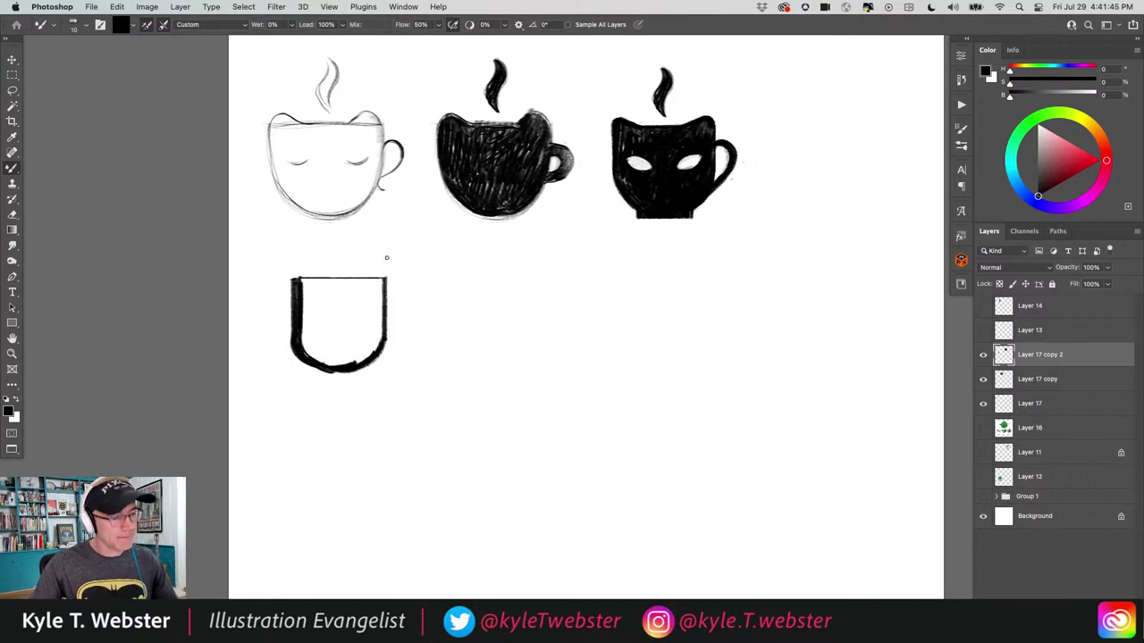
Paint-bucket the fourth cup black, blend out white specks, and draw a curling tail handle.
key("g")
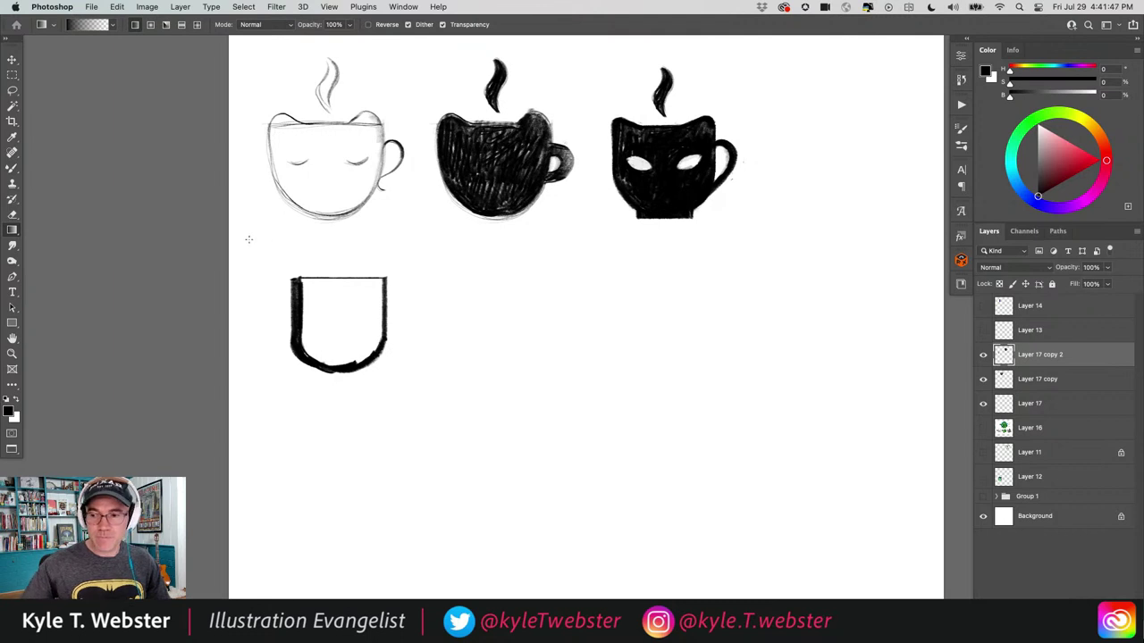
key("shift+g")
left_click(319, 290)
key("b")
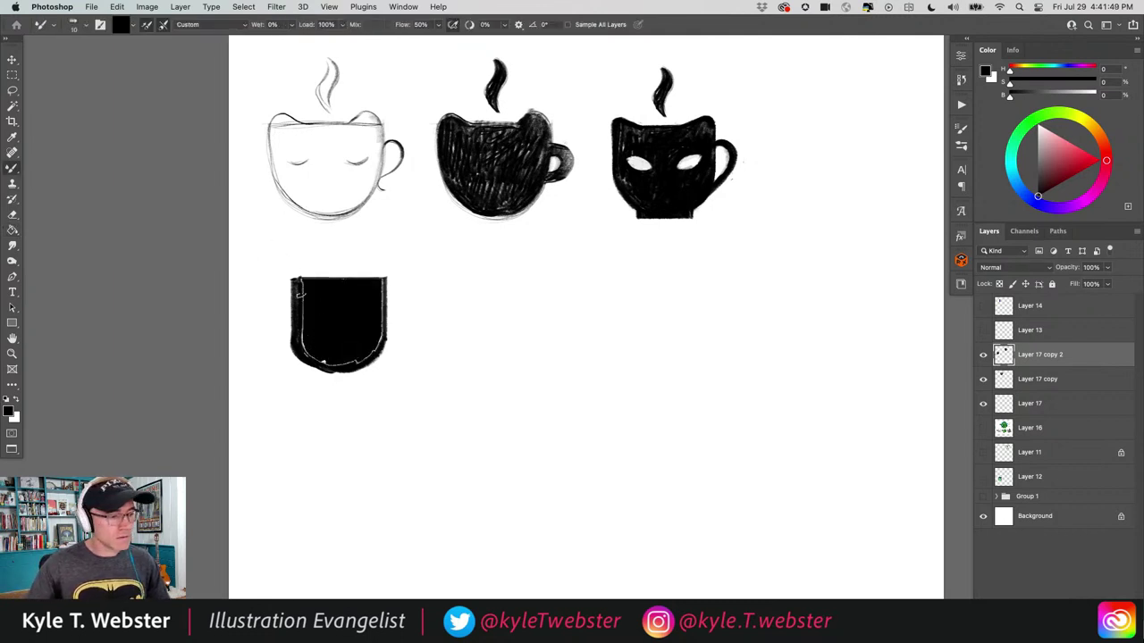
mouse_move(299, 285)
left_mouse_down()
mouse_move(302, 355)
mouse_move(325, 362)
mouse_move(357, 361)
mouse_move(372, 345)
mouse_move(379, 282)
left_mouse_up()
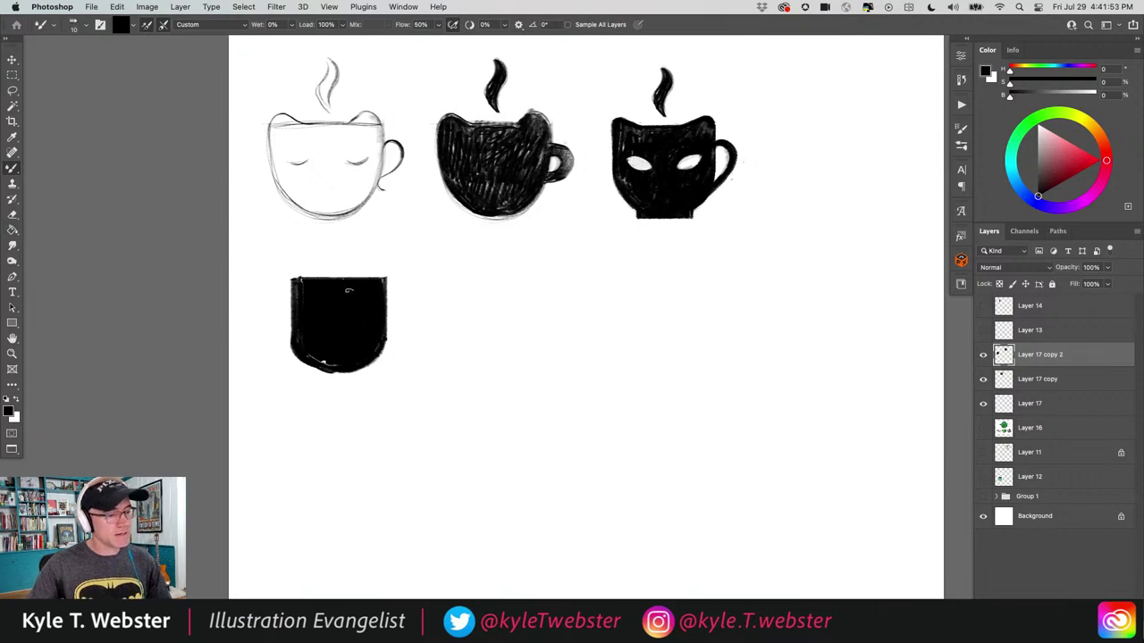
left_click_drag(315, 355, 328, 361)
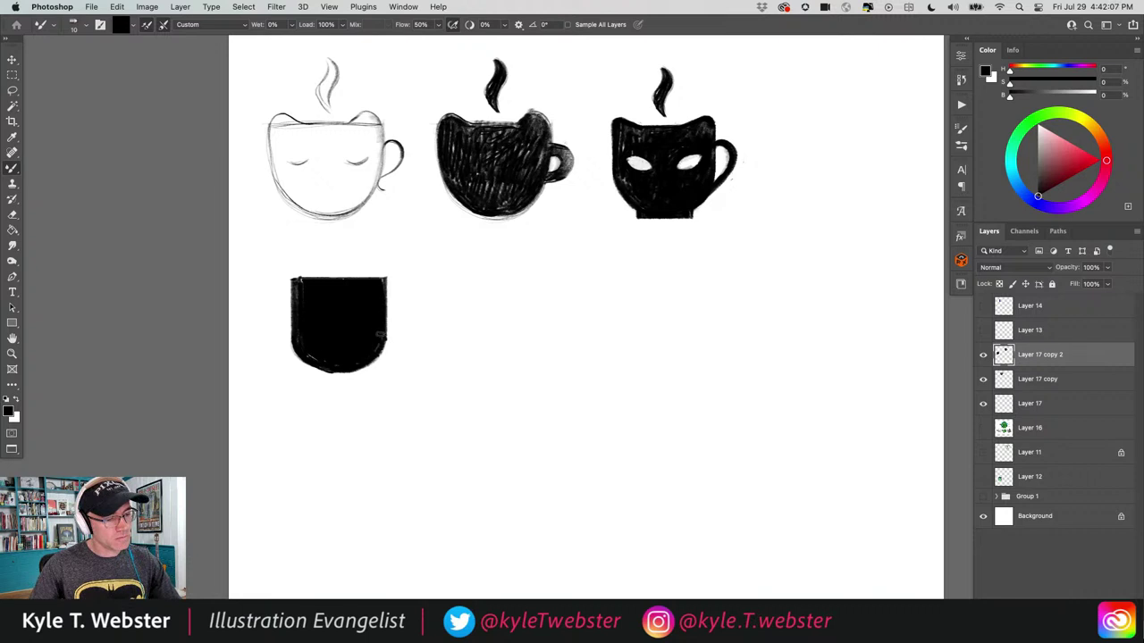
mouse_move(380, 333)
left_mouse_down()
mouse_move(405, 362)
mouse_move(427, 357)
mouse_move(457, 299)
left_mouse_up()
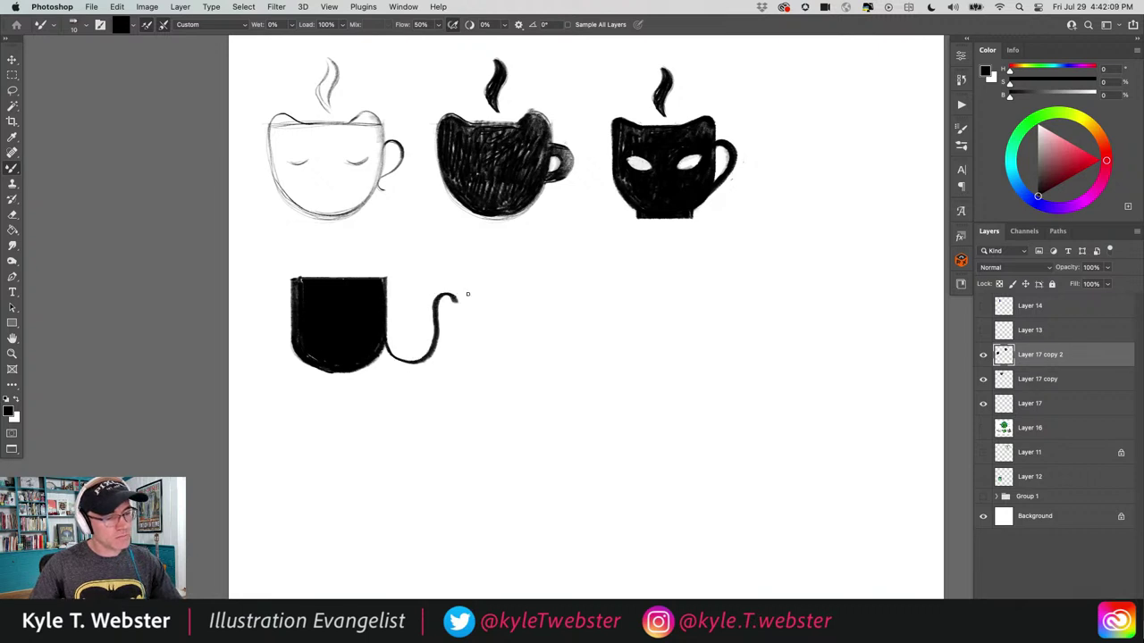
Thicken the curled tail and paint two pointed cat ears on the fourth cup's top.
mouse_move(379, 329)
left_mouse_down()
mouse_move(395, 360)
mouse_move(428, 359)
mouse_move(435, 307)
mouse_move(454, 296)
mouse_move(433, 313)
mouse_move(427, 356)
mouse_move(402, 365)
mouse_move(382, 354)
mouse_move(391, 361)
mouse_move(428, 355)
mouse_move(404, 366)
mouse_move(382, 347)
mouse_move(395, 337)
left_mouse_up()
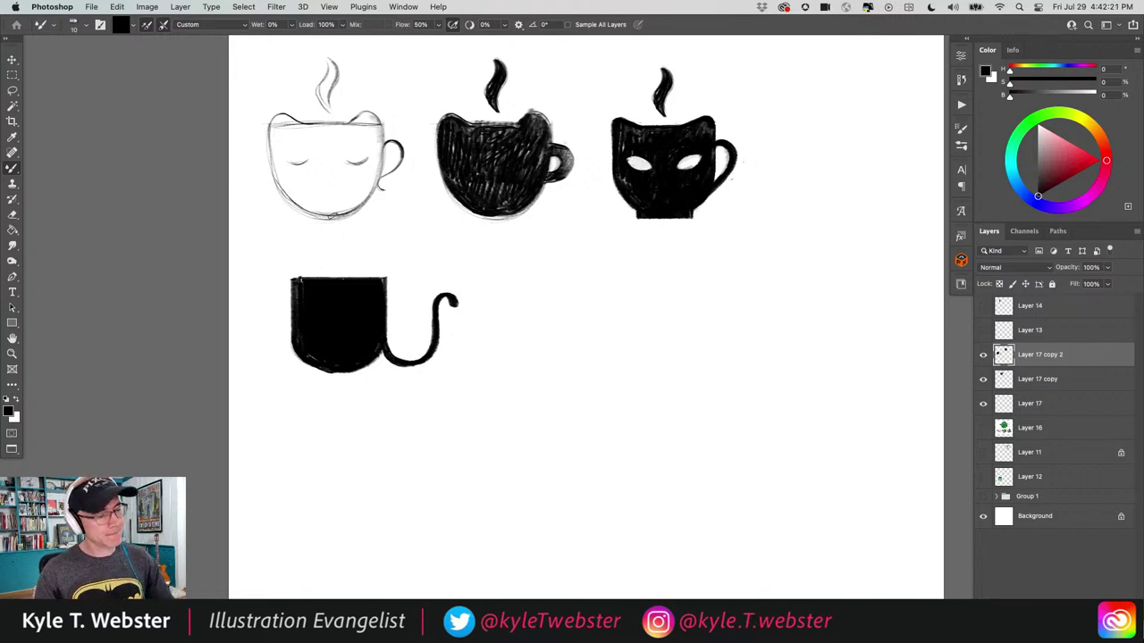
key("h")
left_click_drag(313, 353, 298, 209)
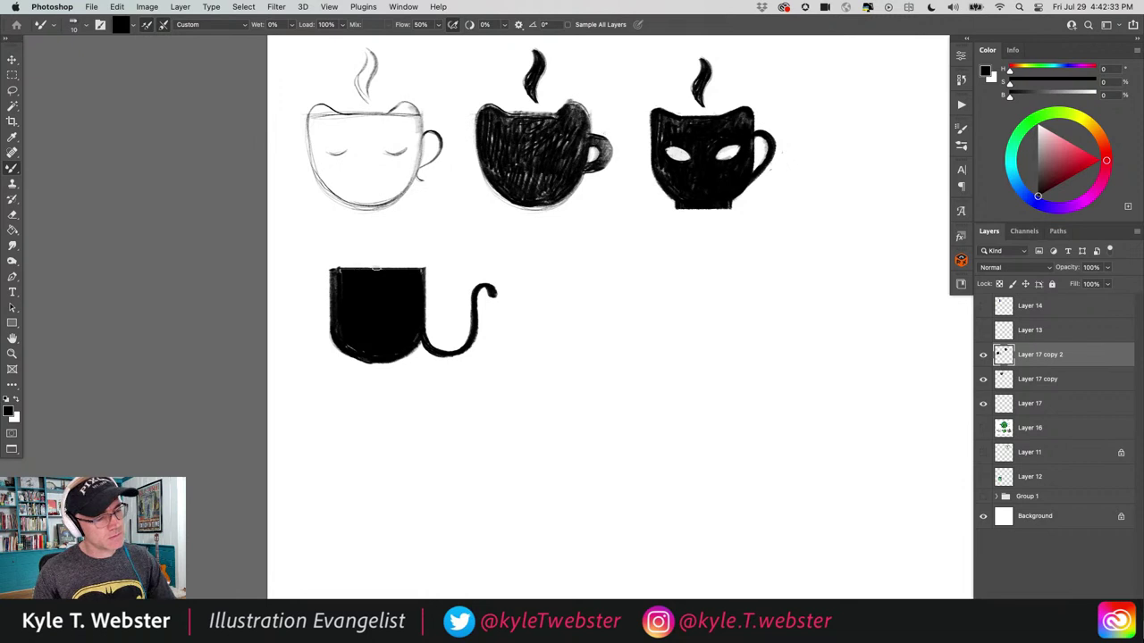
left_click_drag(376, 268, 355, 270)
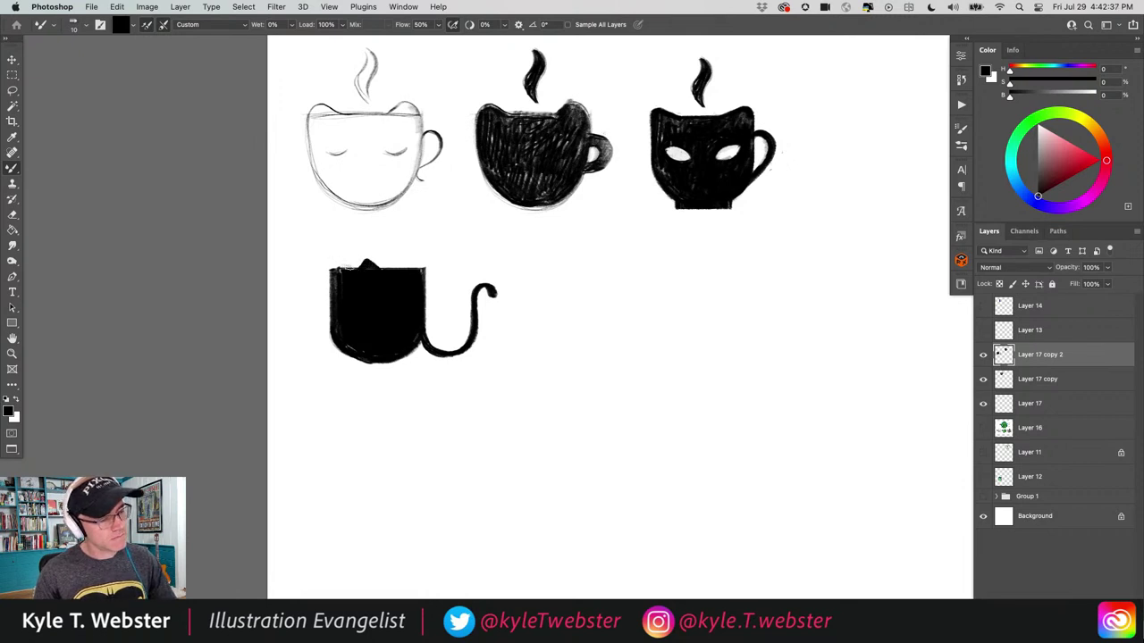
mouse_move(356, 267)
left_mouse_down()
mouse_move(334, 258)
mouse_move(325, 268)
mouse_move(339, 264)
left_mouse_up()
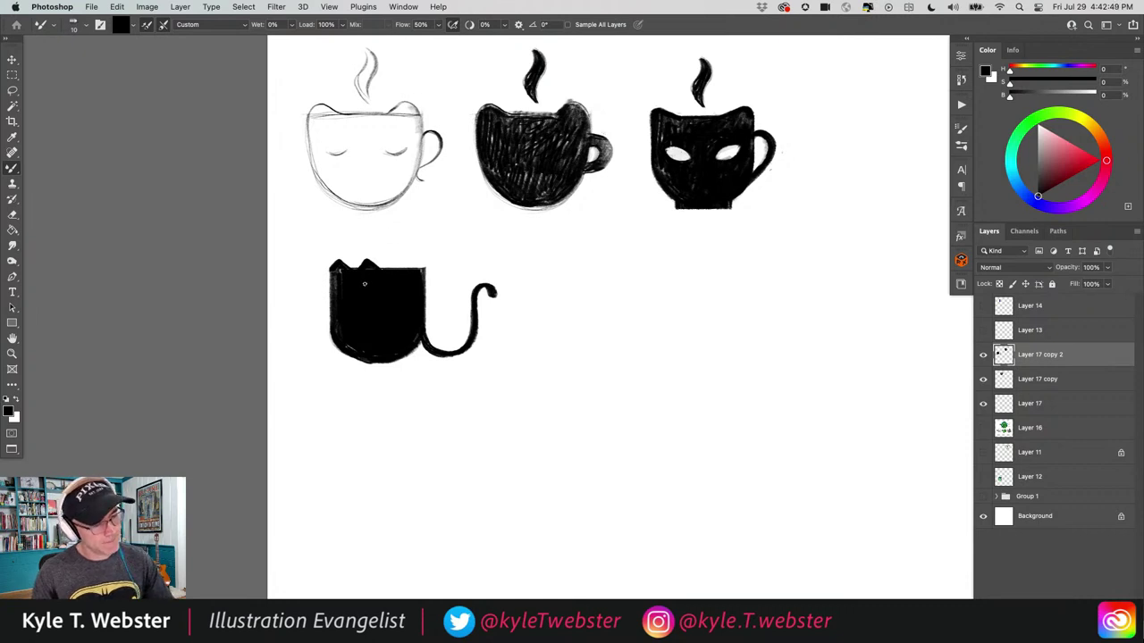
Add small white dot eyes and firm up the cup's left edge and top-right corner.
key("super+z")
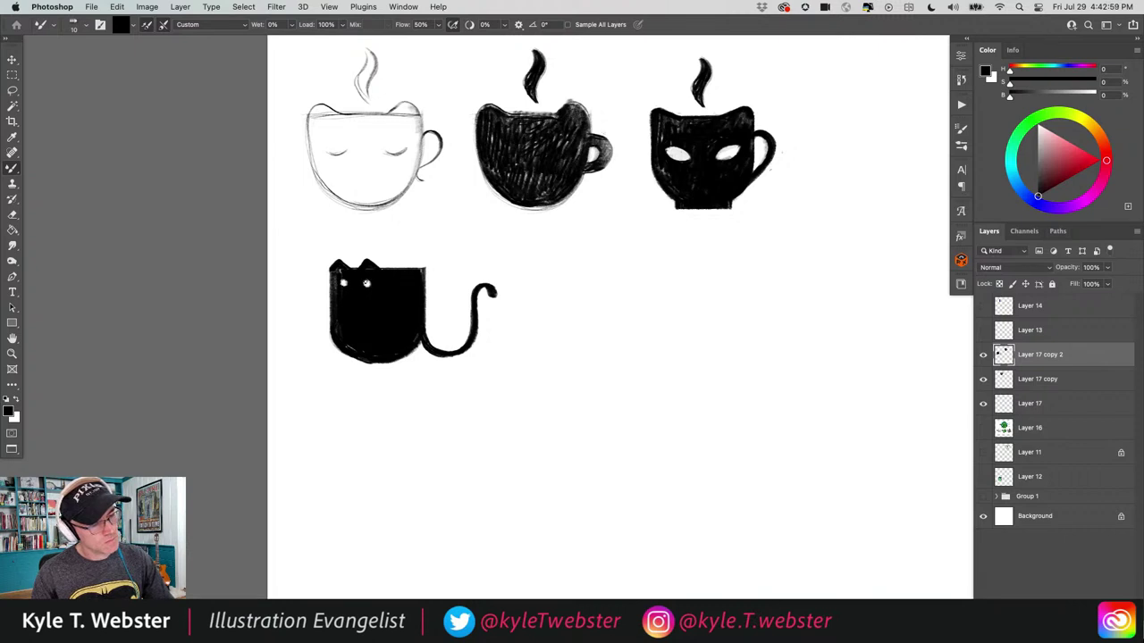
left_click(367, 284)
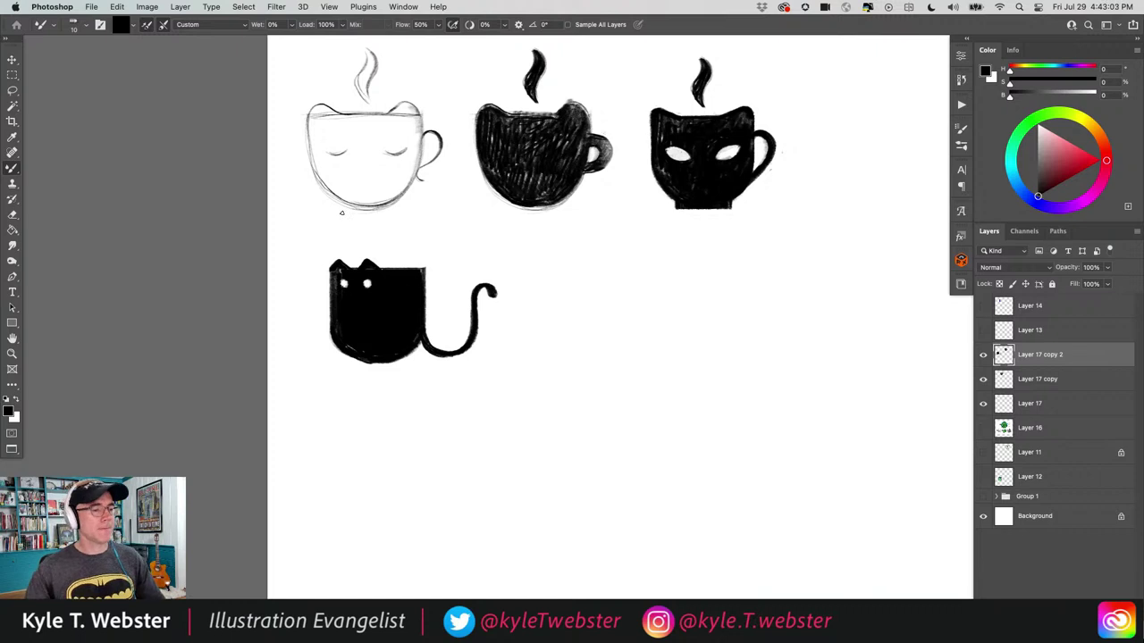
scroll(355, 252, "up", 2)
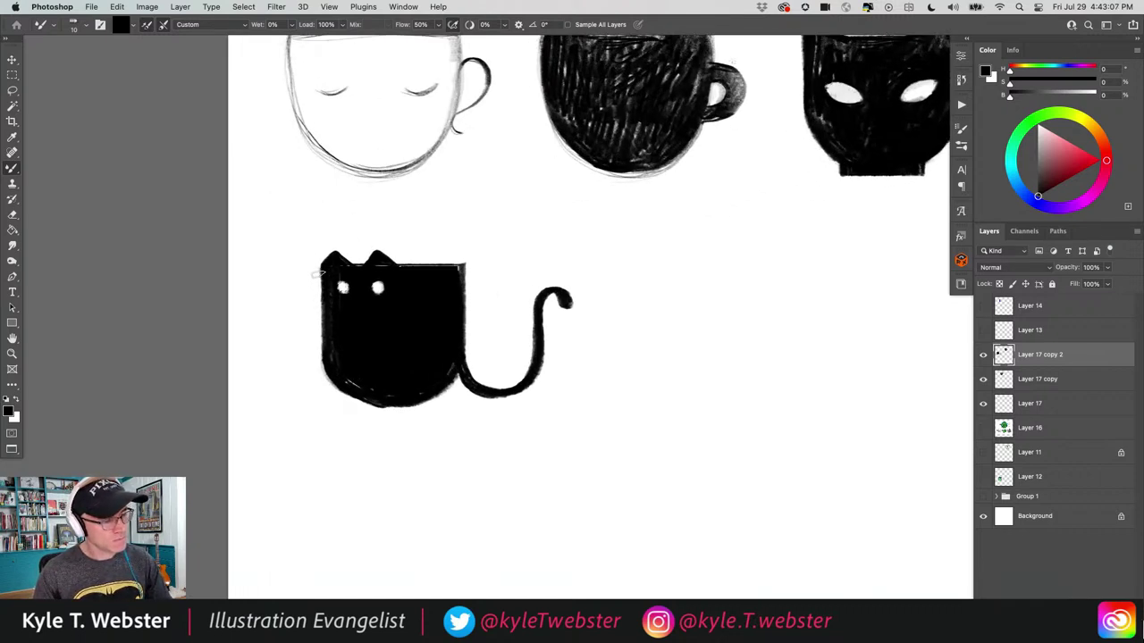
mouse_move(319, 260)
left_mouse_down()
mouse_move(320, 351)
mouse_move(362, 392)
left_mouse_up()
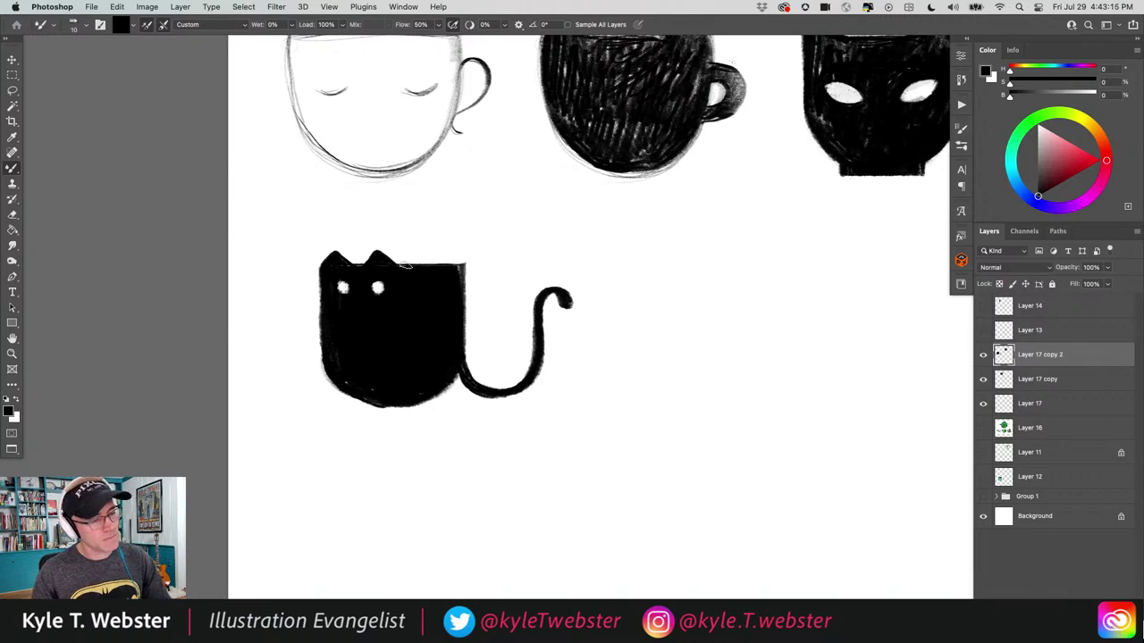
left_click(455, 267)
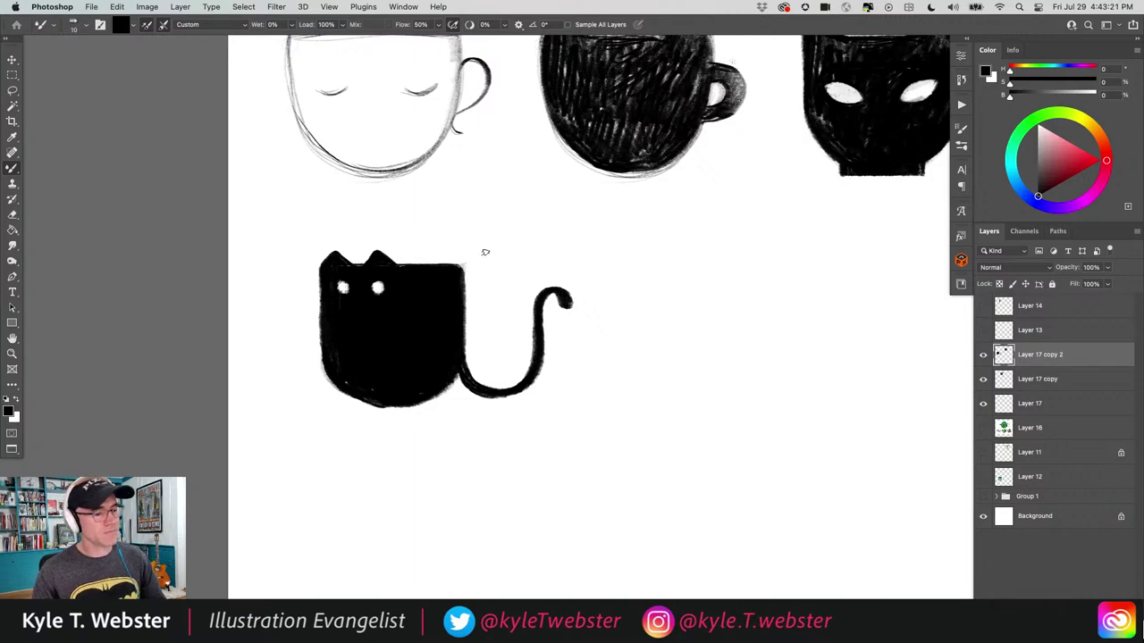
left_click_drag(360, 468, 422, 399)
Duplicate the black cat cup to its right and deselect the copy.
key("m")
key("v")
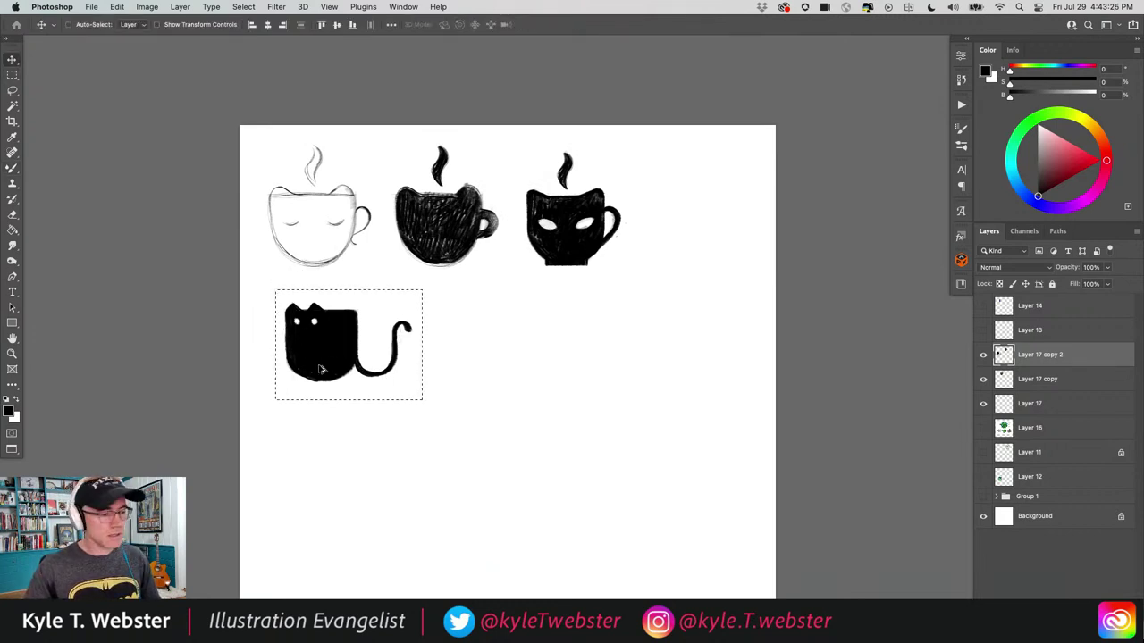
left_click_drag(342, 380, 503, 380)
key("super+d")
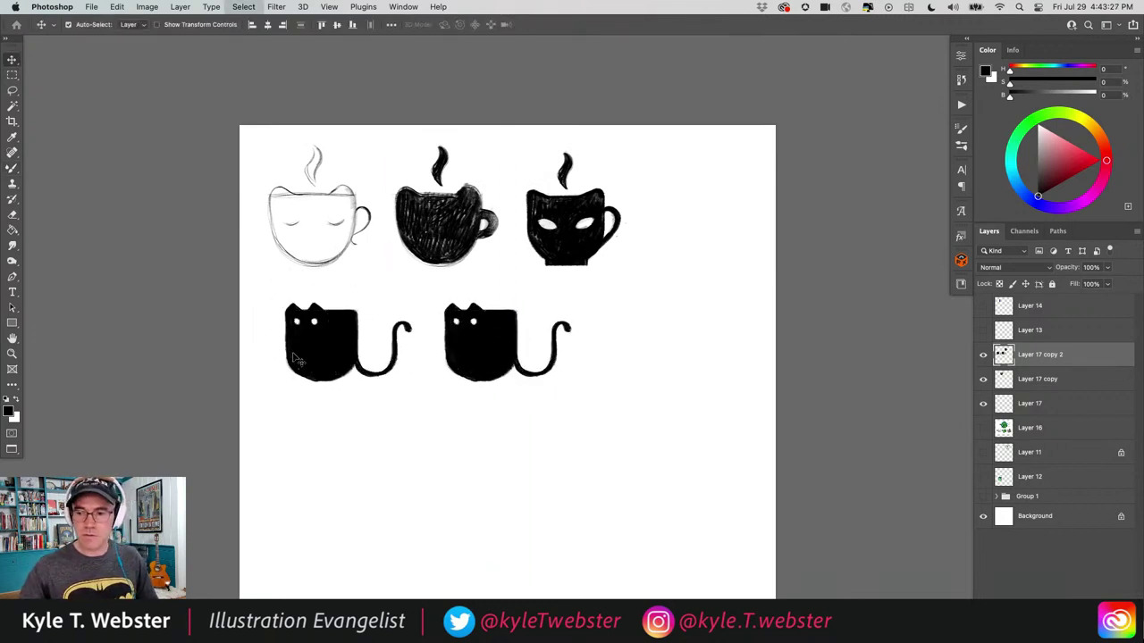
key("b")
key("super+equal")
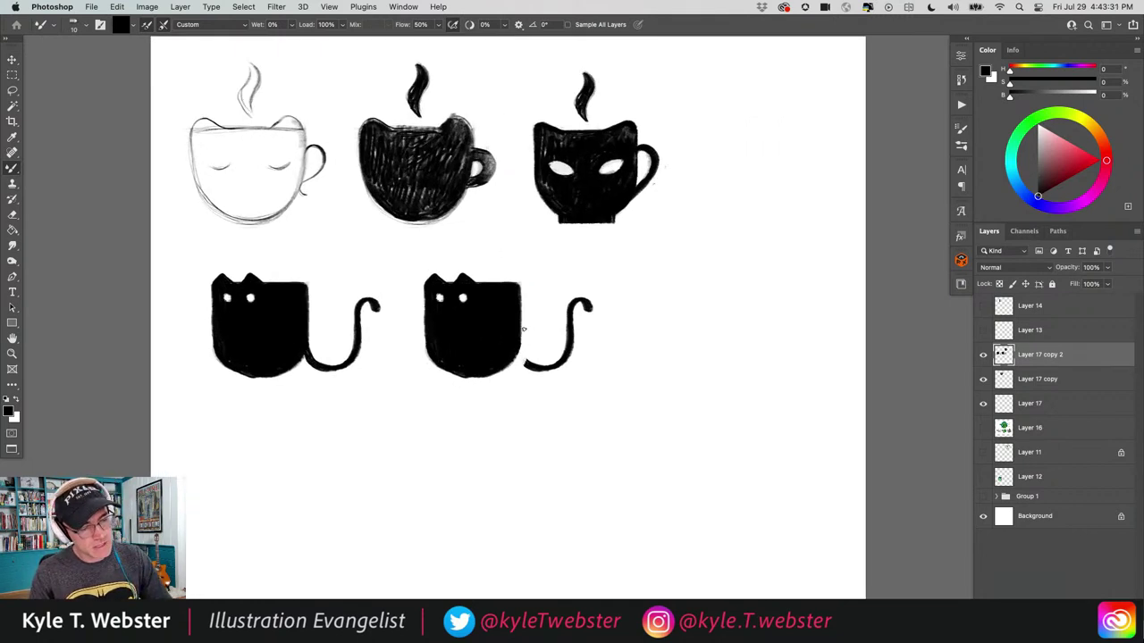
Paint out the copy's curly tail and draw a curved handle on its right side.
mouse_move(545, 368)
left_mouse_down()
mouse_move(566, 345)
mouse_move(566, 361)
mouse_move(571, 319)
mouse_move(566, 332)
mouse_move(587, 307)
left_mouse_up()
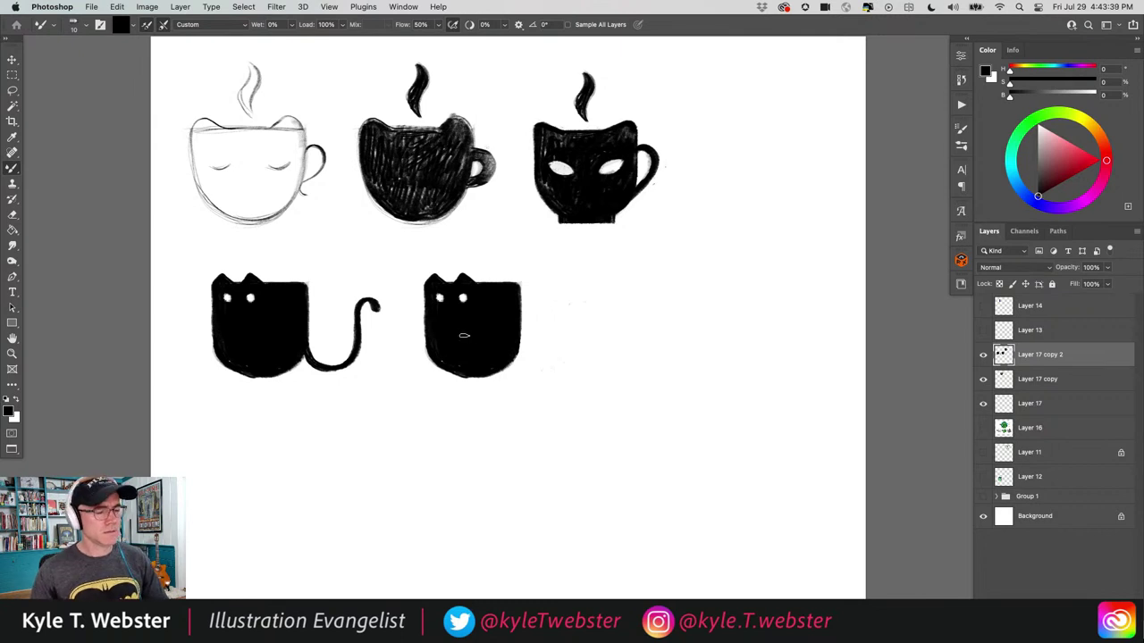
scroll(464, 335, "up", 2)
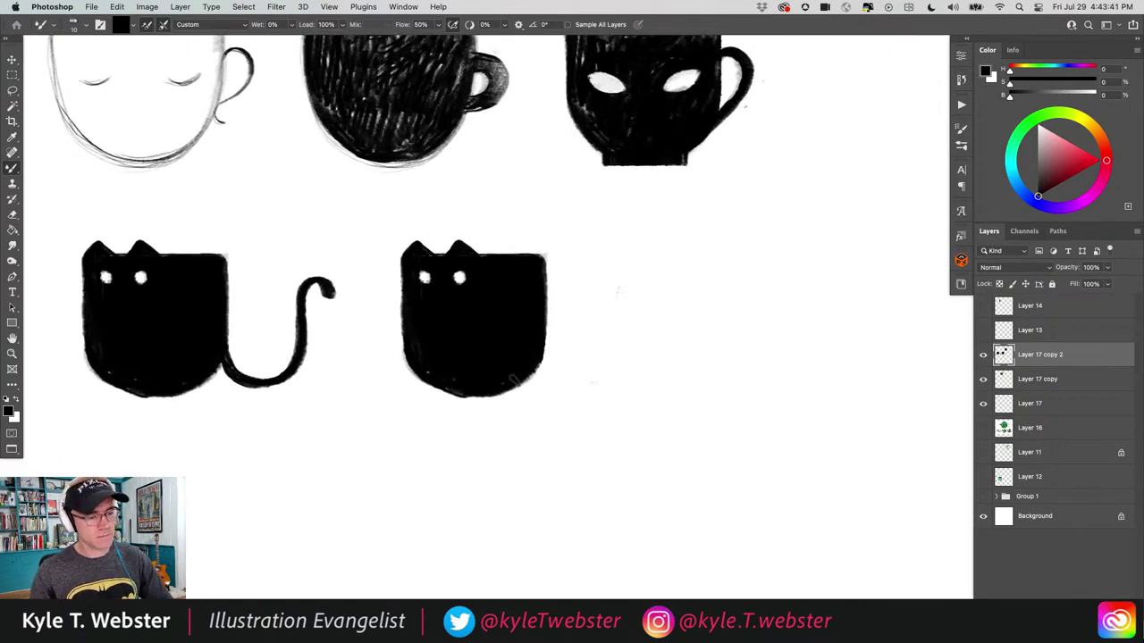
mouse_move(517, 380)
left_mouse_down()
mouse_move(562, 344)
mouse_move(567, 325)
mouse_move(541, 277)
mouse_move(566, 276)
mouse_move(555, 267)
mouse_move(544, 281)
mouse_move(566, 307)
mouse_move(567, 341)
mouse_move(491, 385)
left_mouse_up()
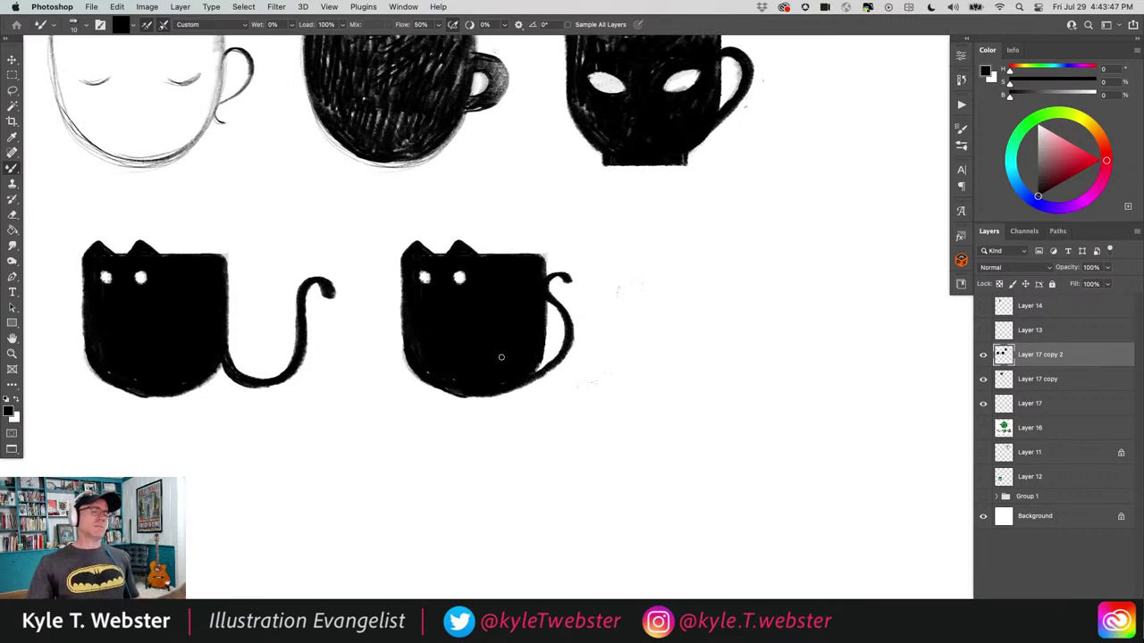
key("super+z")
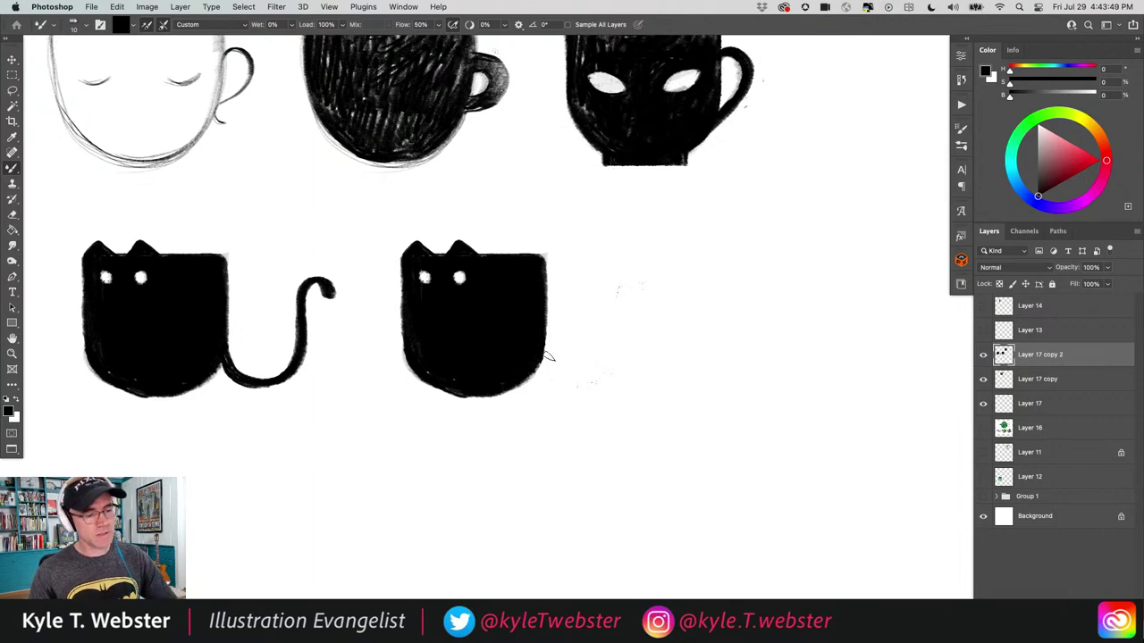
mouse_move(505, 384)
left_mouse_down()
mouse_move(572, 332)
mouse_move(569, 286)
mouse_move(551, 271)
mouse_move(556, 244)
mouse_move(581, 266)
mouse_move(552, 246)
mouse_move(576, 333)
mouse_move(525, 380)
left_mouse_up()
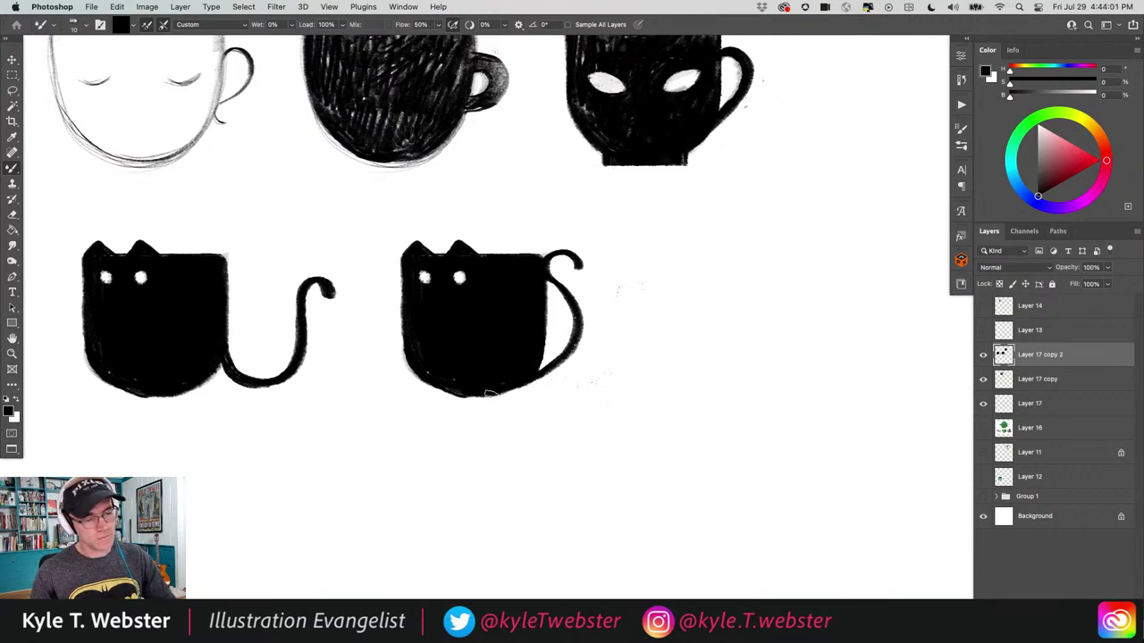
scroll(474, 373, "down", 5)
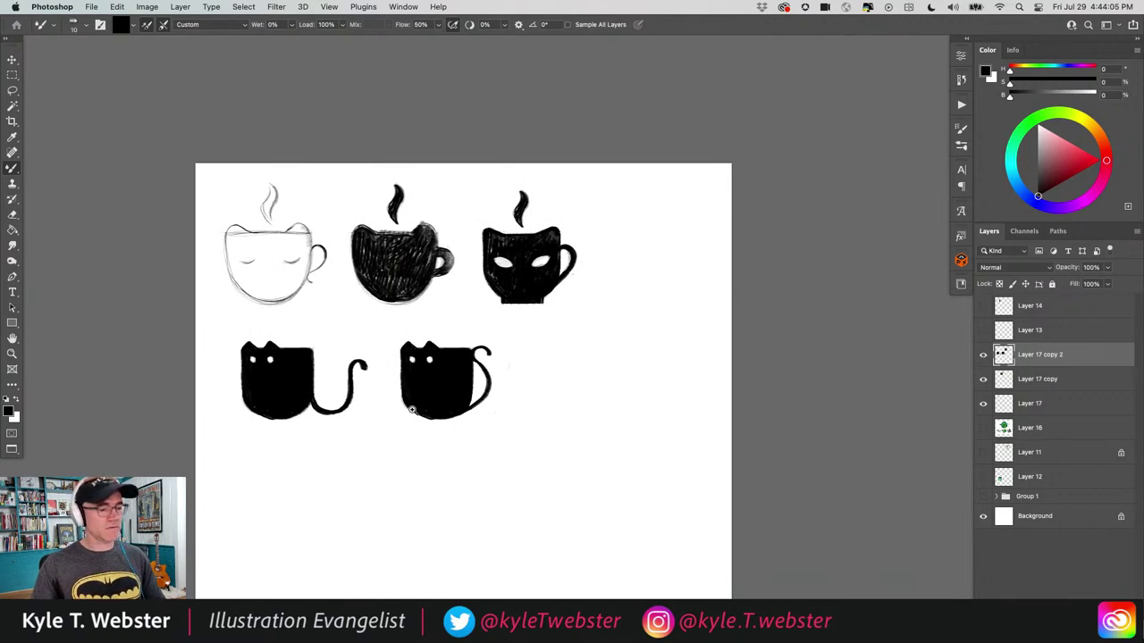
Paint short whiskers beside the second cat cup's face.
left_click(411, 413)
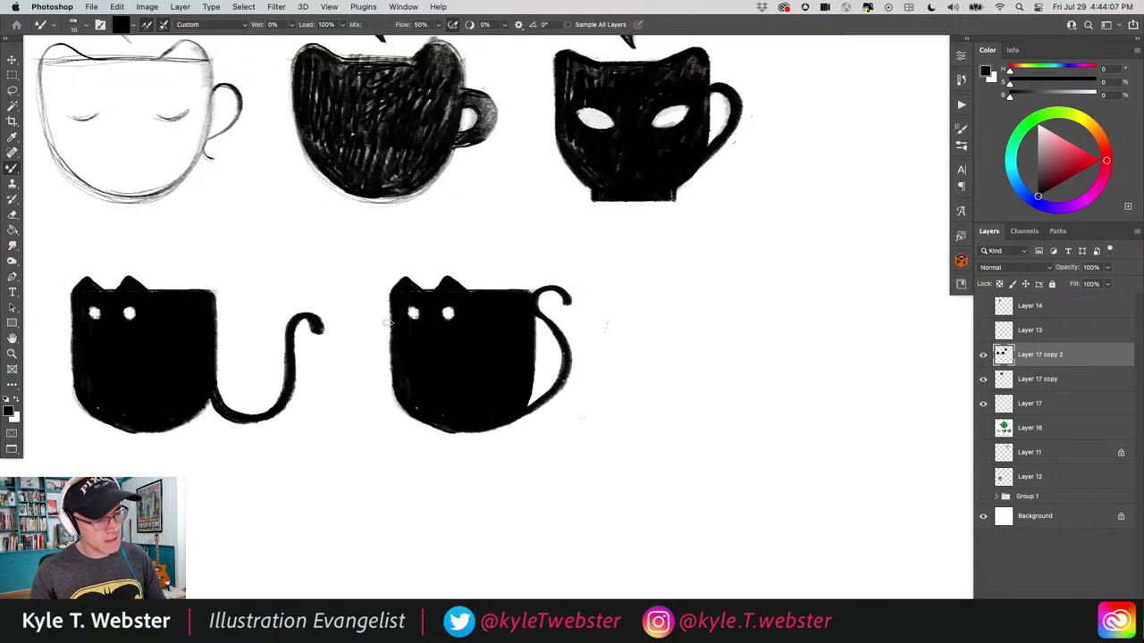
mouse_move(389, 325)
left_mouse_down()
mouse_move(362, 320)
mouse_move(365, 338)
left_mouse_up()
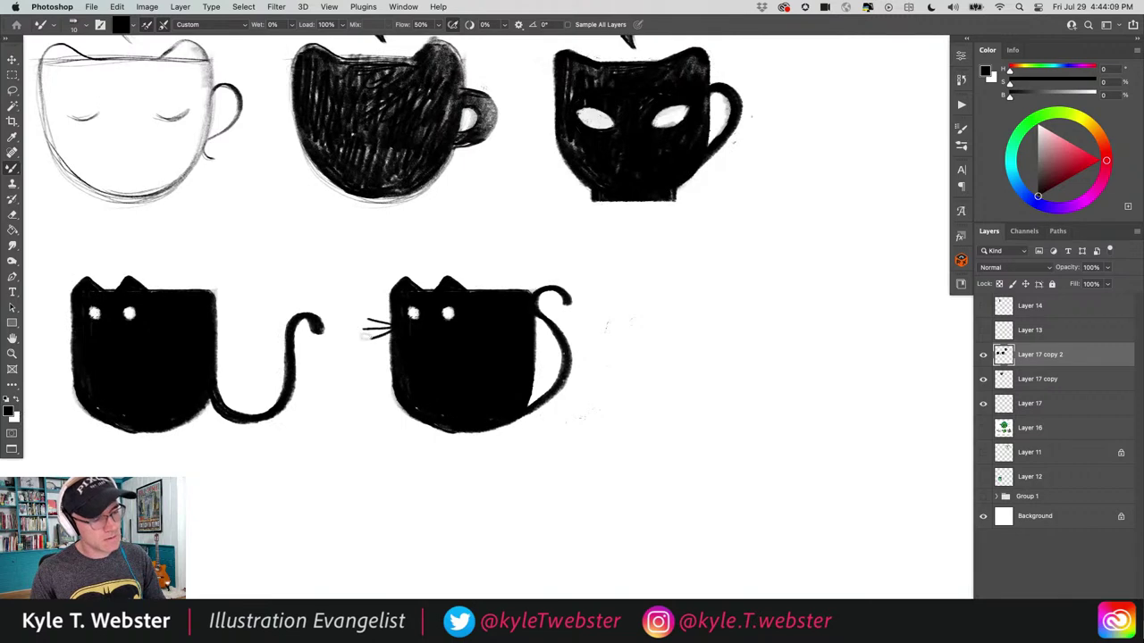
scroll(346, 455, "down", 2)
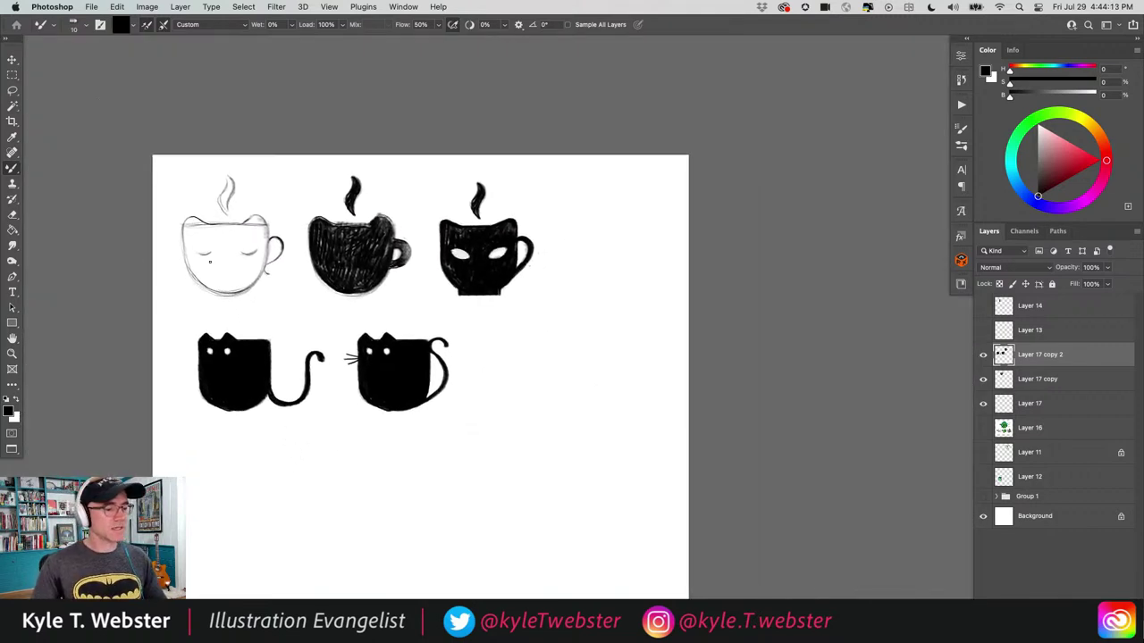
Lasso and move the second cat cup, deselect it, and reposition the view.
key("l")
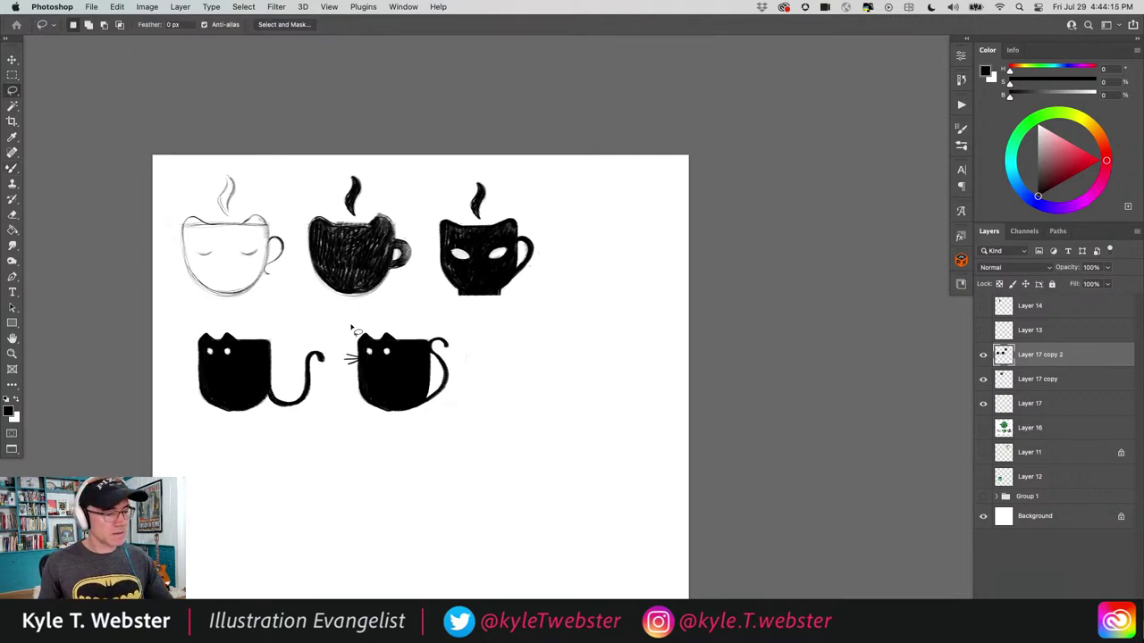
mouse_move(352, 329)
left_mouse_down()
mouse_move(373, 435)
mouse_move(378, 319)
mouse_move(347, 398)
left_mouse_up()
key("v")
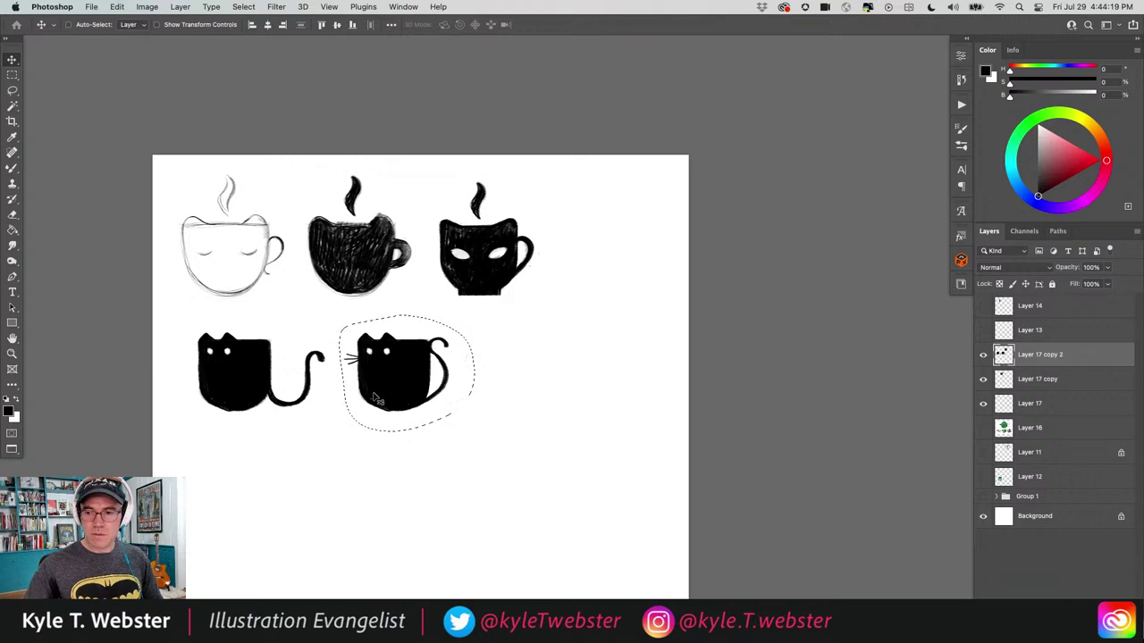
key("super+d")
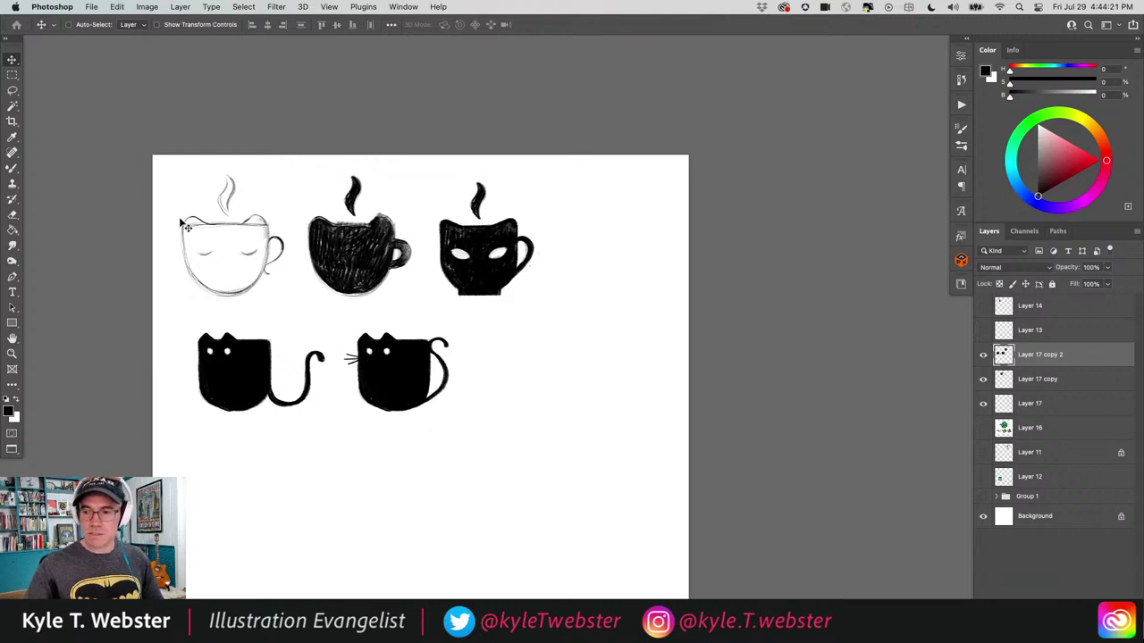
key("b")
scroll(370, 318, "up", 2)
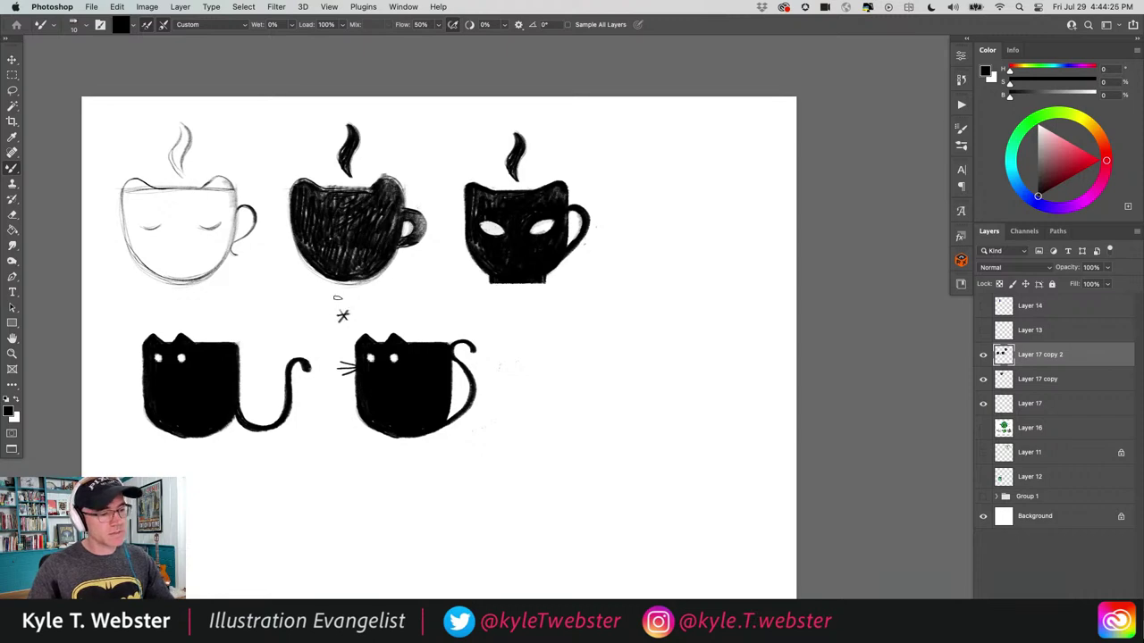
scroll(246, 483, "down", 1)
scroll(268, 406, "down", 1)
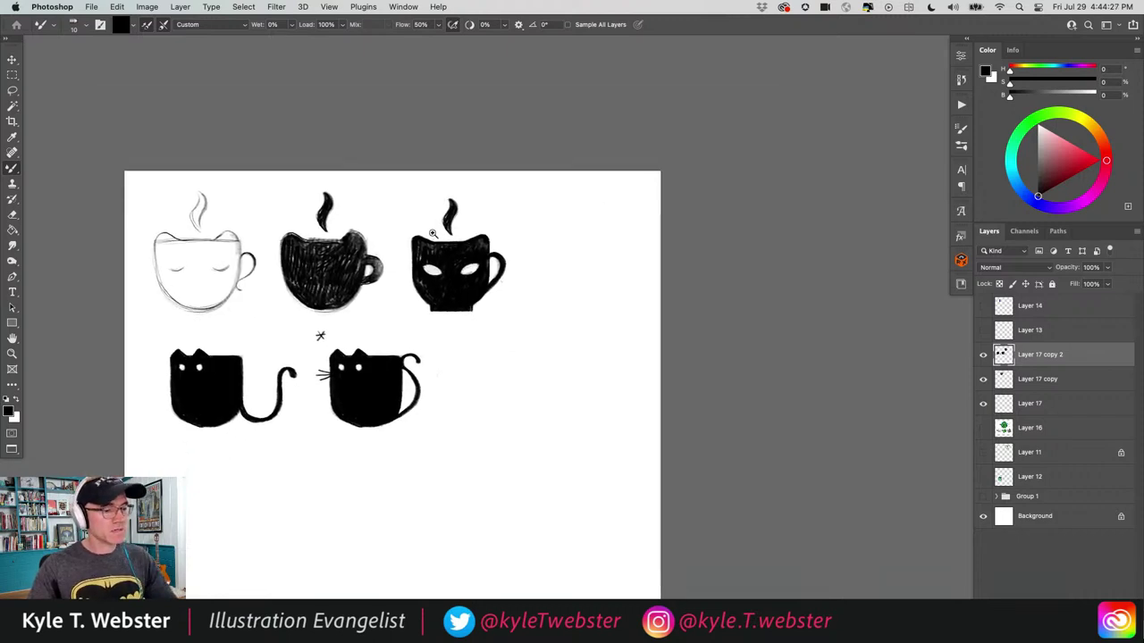
scroll(433, 233, "up", 1)
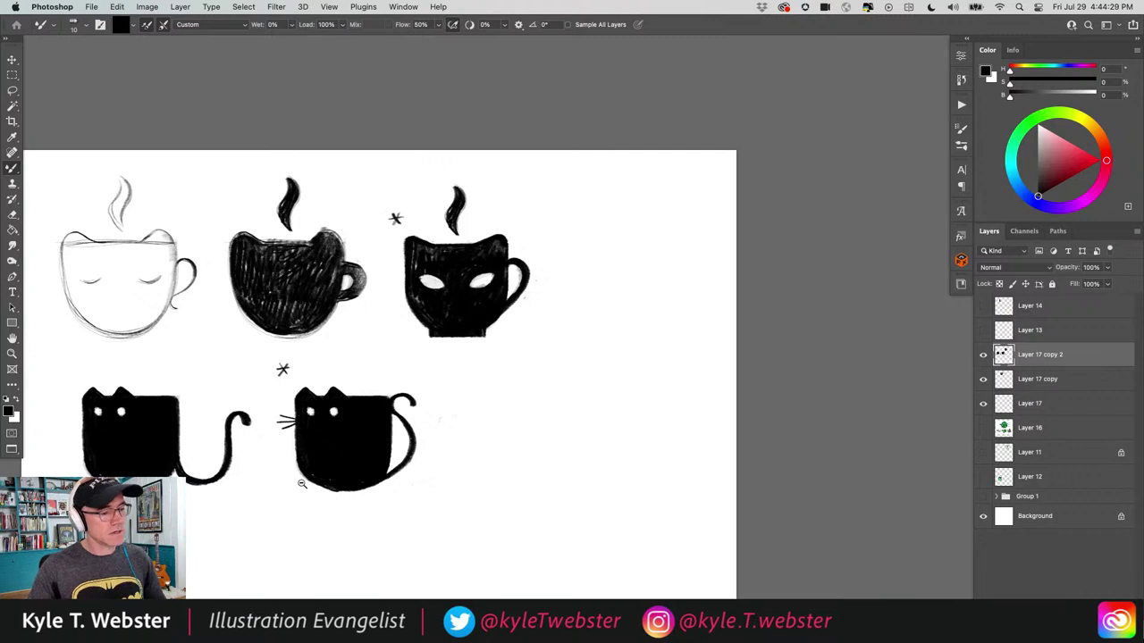
scroll(302, 483, "down", 1)
left_click_drag(309, 408, 302, 386)
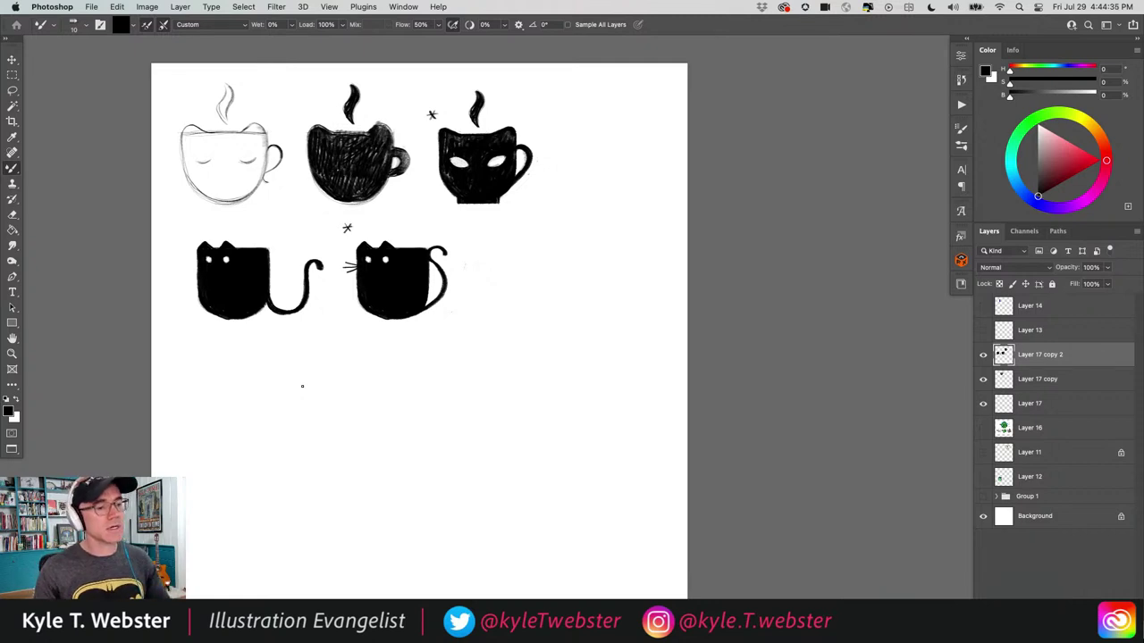
left_click_drag(317, 430, 332, 414)
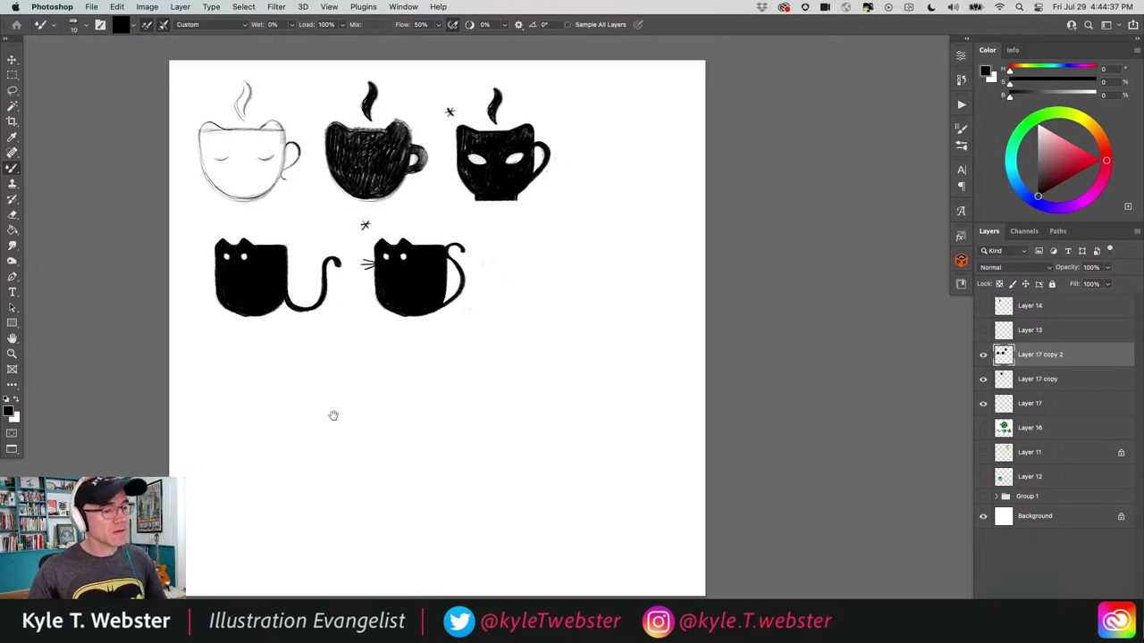
scroll(492, 376, "up", 2)
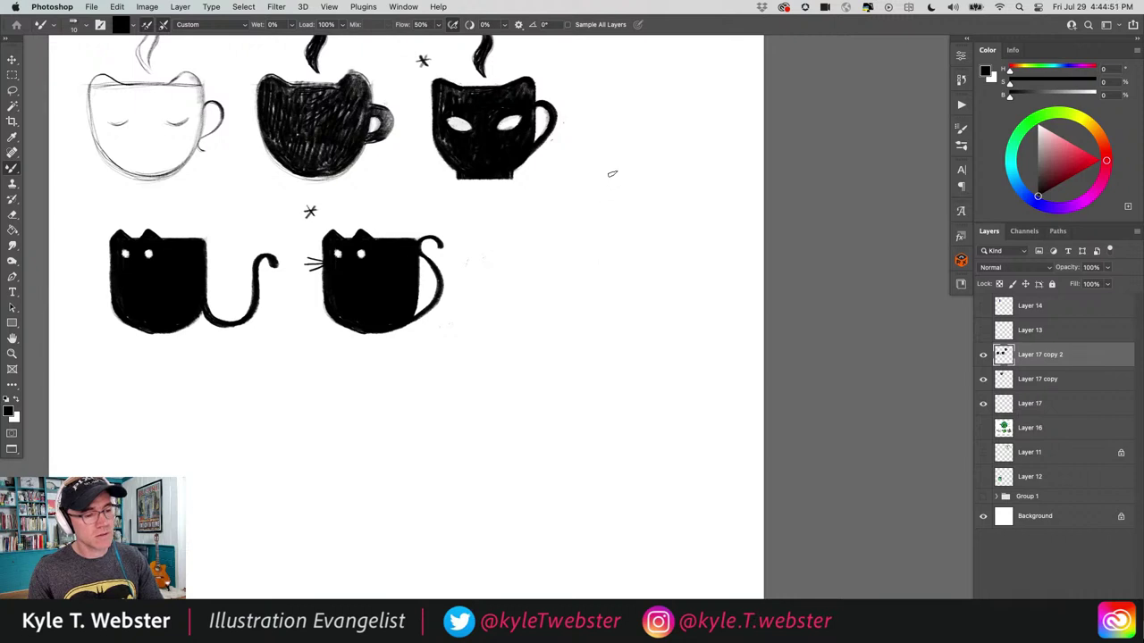
Sketch a tall sitting cat right of the fifth cup, with head, ears, front line, back and curving tail.
left_click_drag(595, 258, 577, 244)
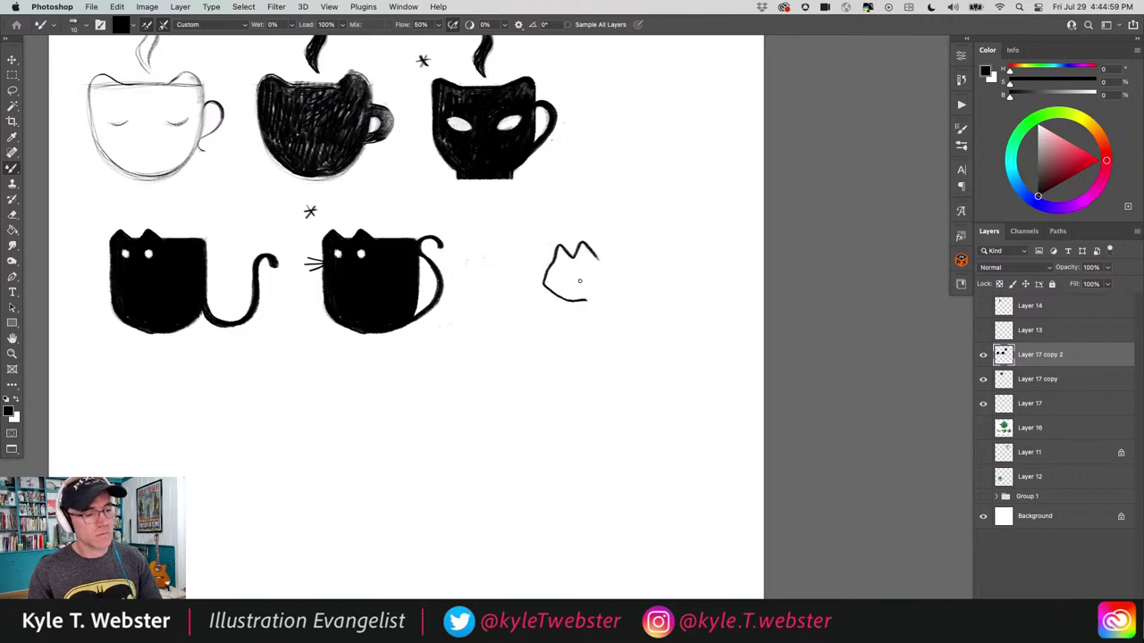
key("super+z")
left_click_drag(599, 259, 574, 243)
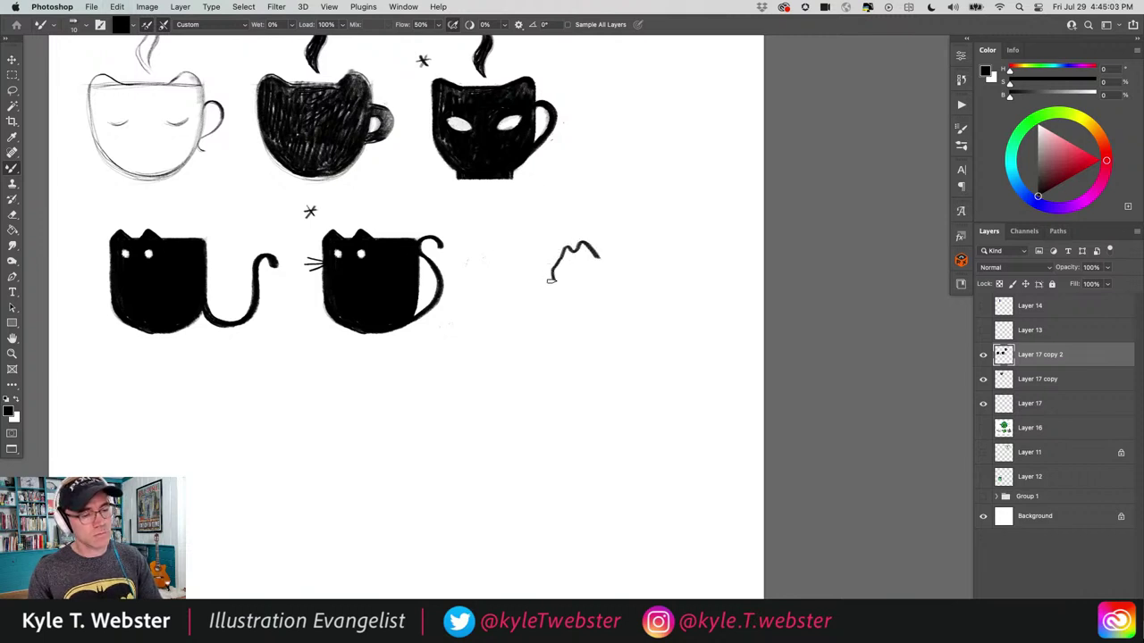
left_click_drag(558, 287, 573, 405)
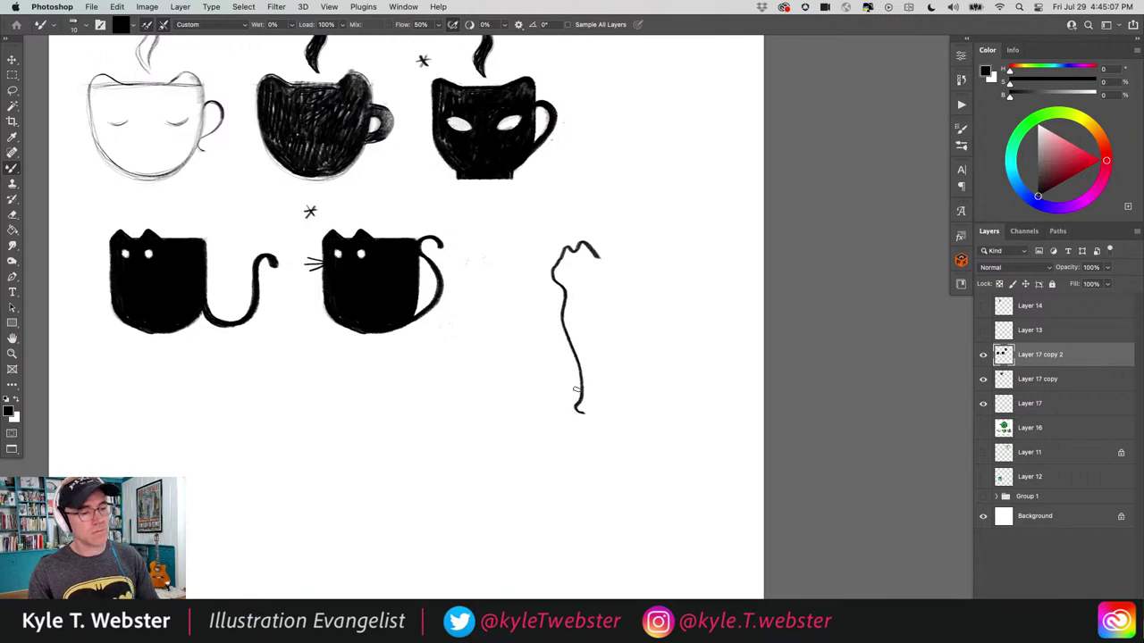
mouse_move(590, 254)
left_mouse_down()
mouse_move(644, 326)
mouse_move(638, 403)
mouse_move(647, 409)
mouse_move(670, 392)
mouse_move(659, 301)
left_mouse_up()
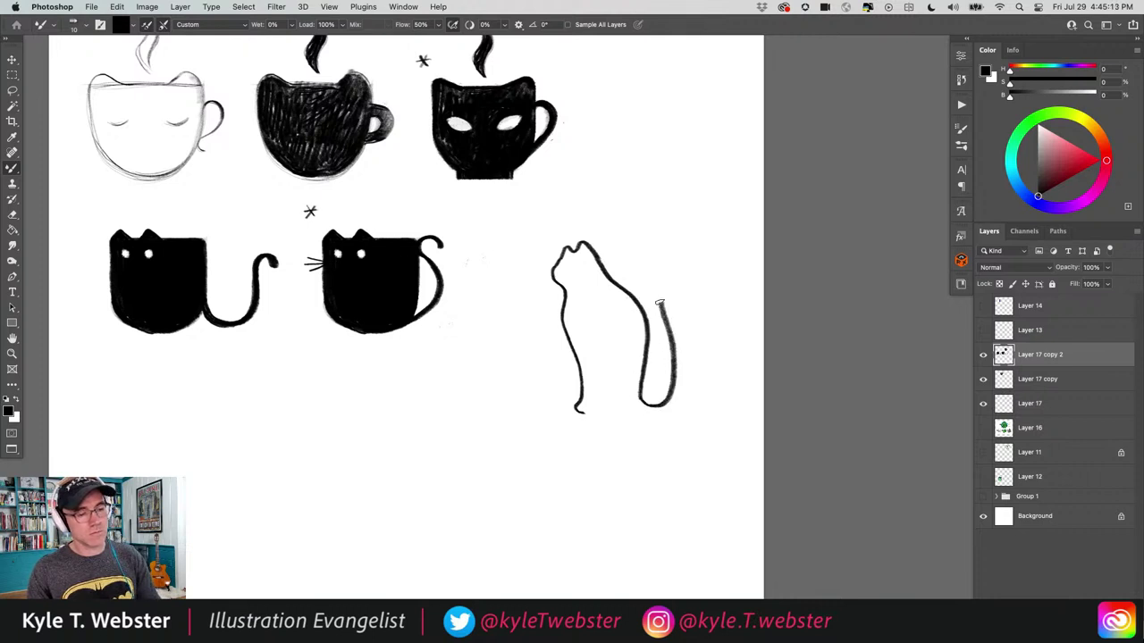
scroll(449, 370, "down", 5)
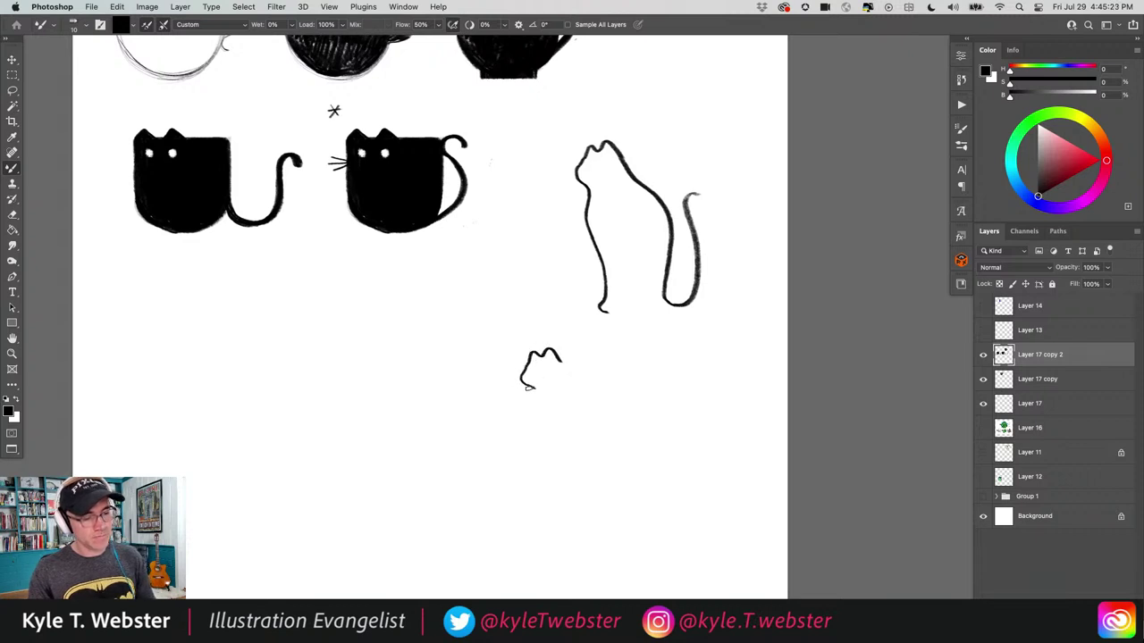
Draw a smaller sitting cat below, redrawing its back line, looping tail, chest and neck.
left_click_drag(534, 409, 545, 481)
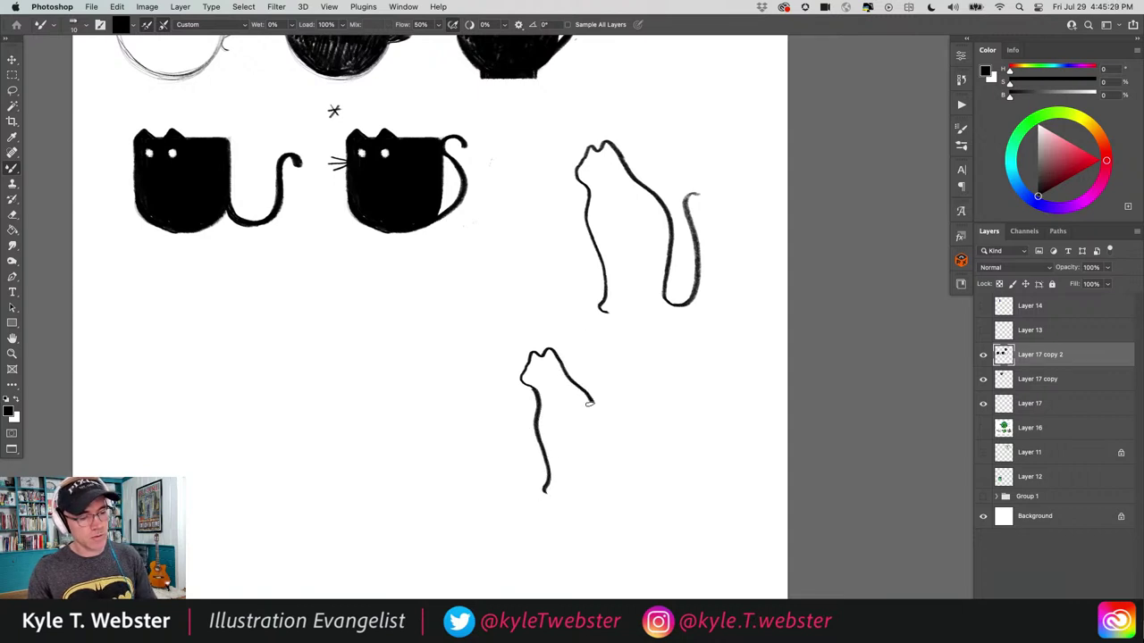
key("super+z")
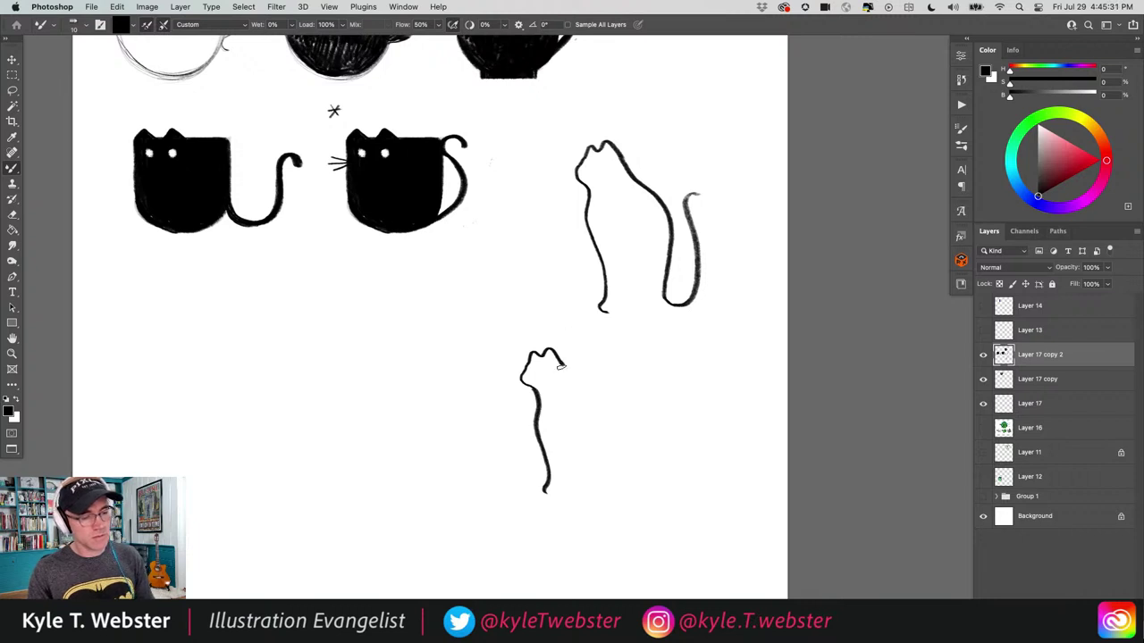
mouse_move(561, 367)
left_mouse_down()
mouse_move(598, 411)
mouse_move(597, 478)
left_mouse_up()
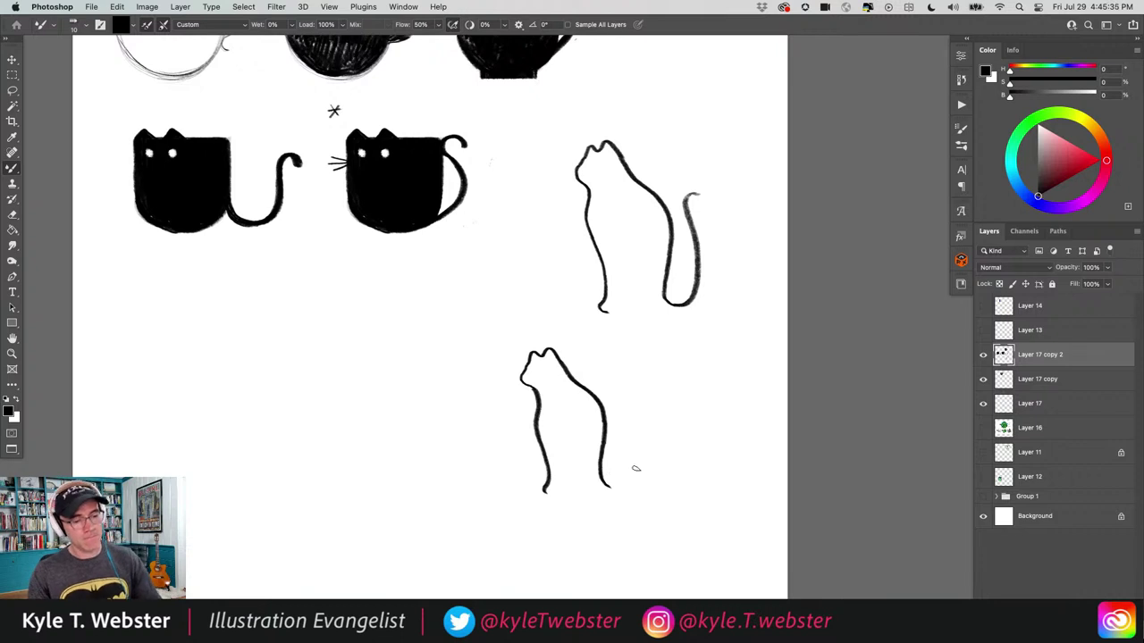
mouse_move(614, 486)
left_mouse_down()
mouse_move(640, 453)
mouse_move(622, 427)
mouse_move(617, 381)
left_mouse_up()
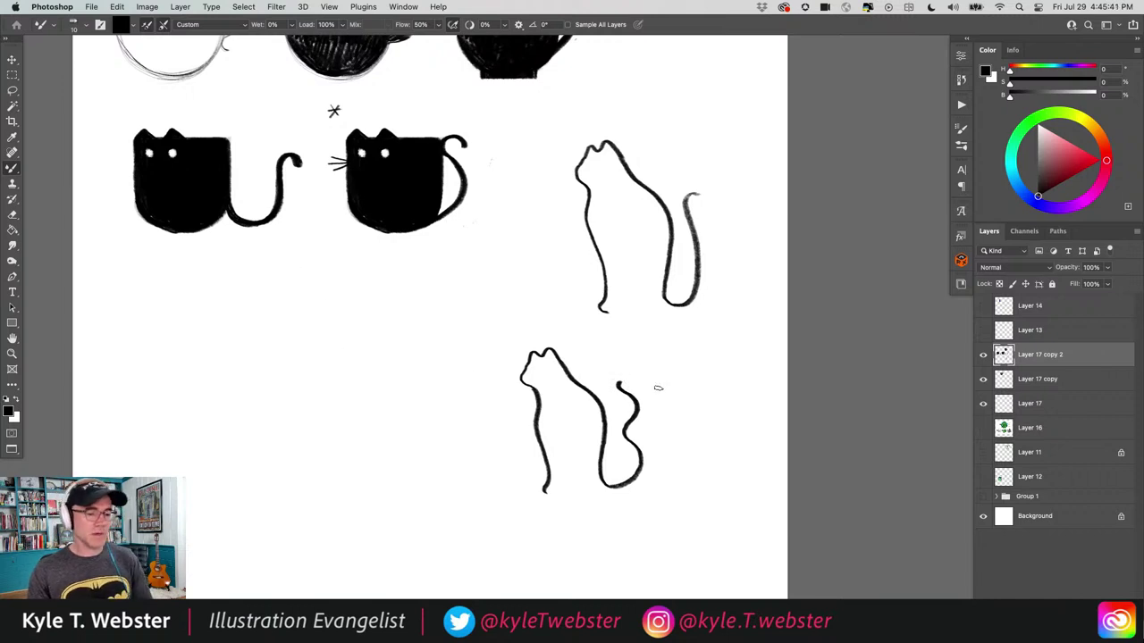
left_click_drag(511, 383, 463, 316)
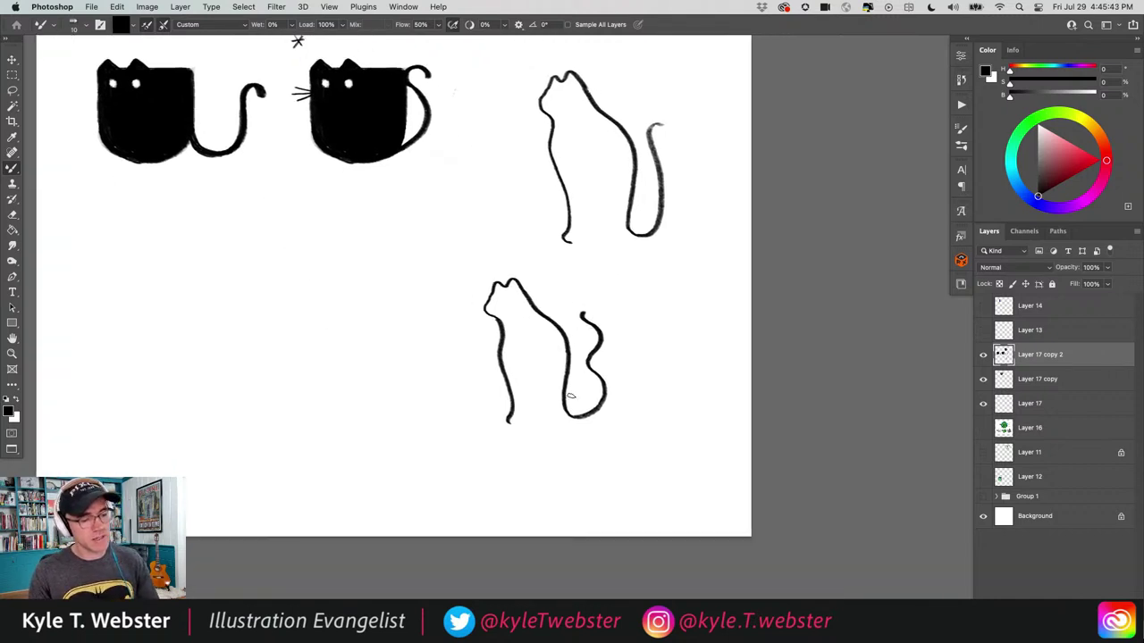
key("super+z")
mouse_move(571, 415)
left_mouse_down()
mouse_move(597, 389)
mouse_move(579, 367)
mouse_move(585, 329)
left_mouse_up()
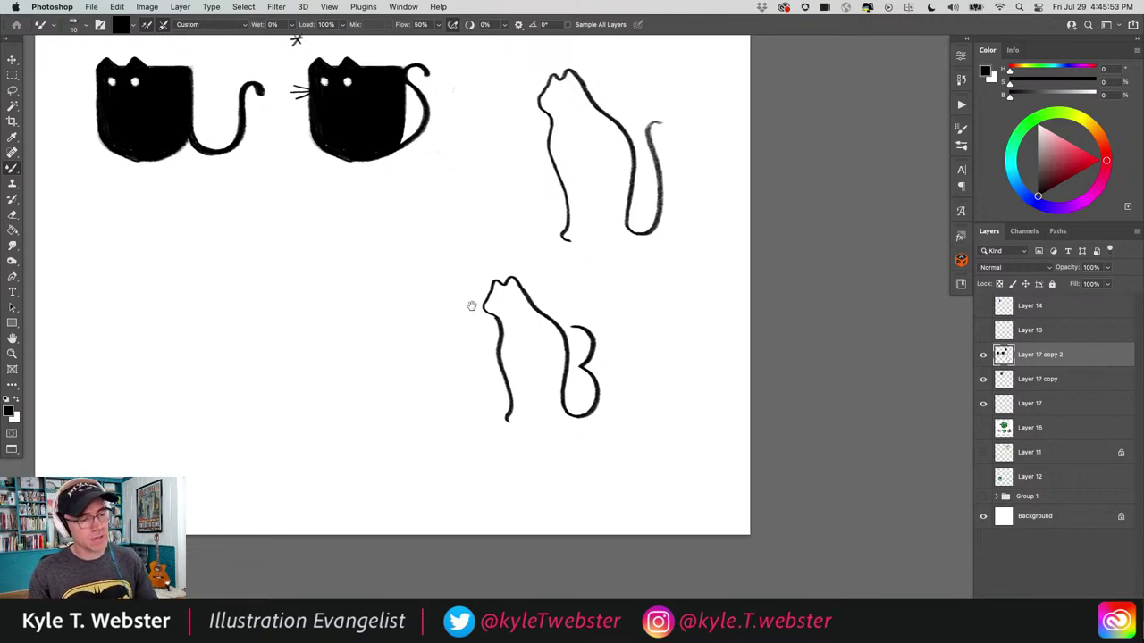
scroll(482, 306, "up", 5)
mouse_move(492, 340)
left_mouse_down()
mouse_move(453, 305)
mouse_move(460, 279)
mouse_move(482, 228)
mouse_move(507, 227)
mouse_move(526, 206)
left_mouse_up()
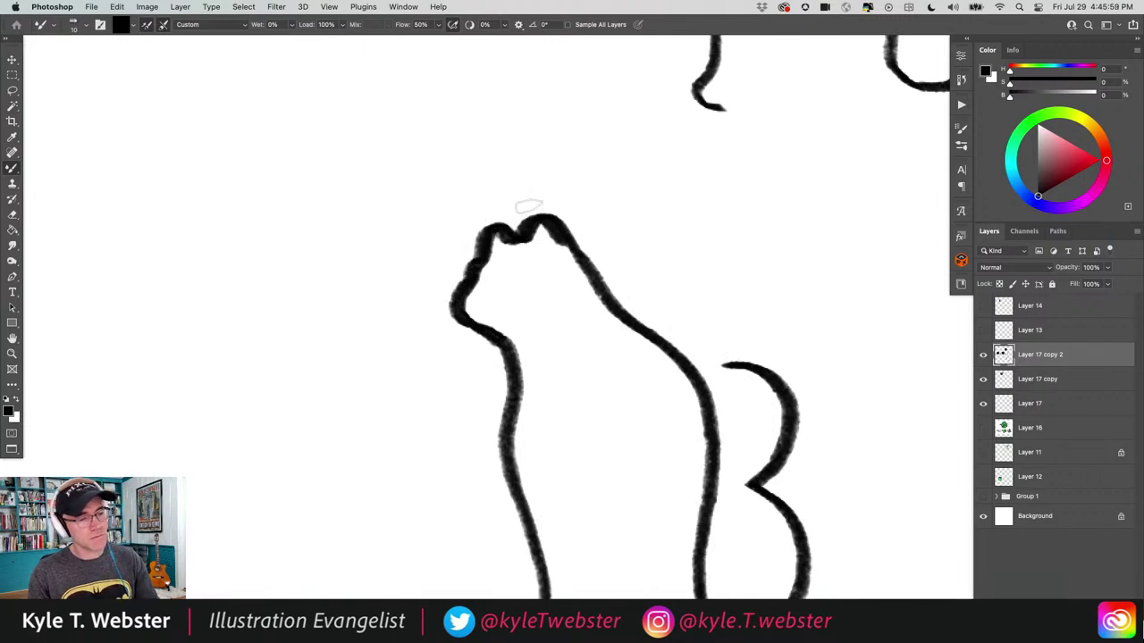
Choose the Clean n Smooth 30 px brush, set the sketch layer to 30% opacity, and add a new layer.
left_click_drag(470, 356, 502, 327)
left_click(962, 143)
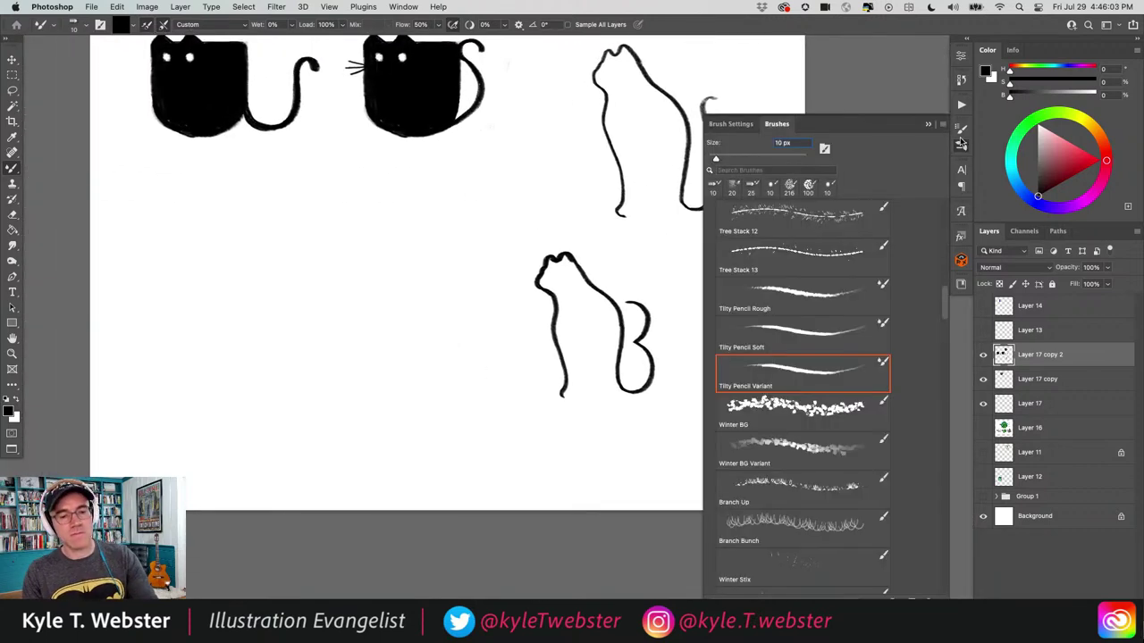
scroll(917, 313, "up", 10)
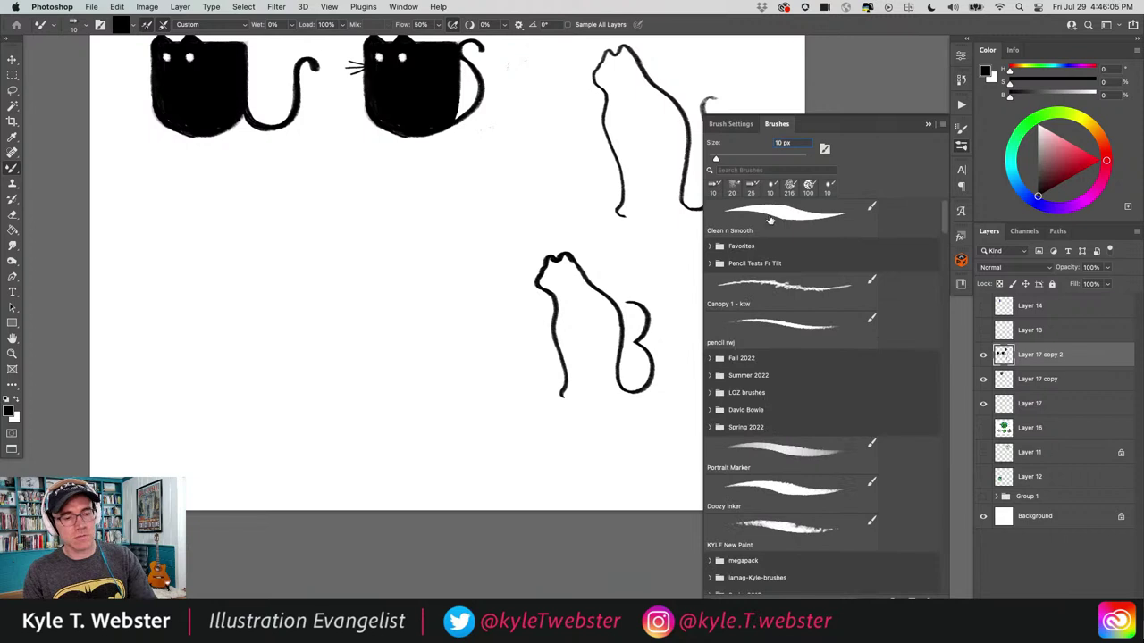
left_click(787, 214)
left_click(903, 108)
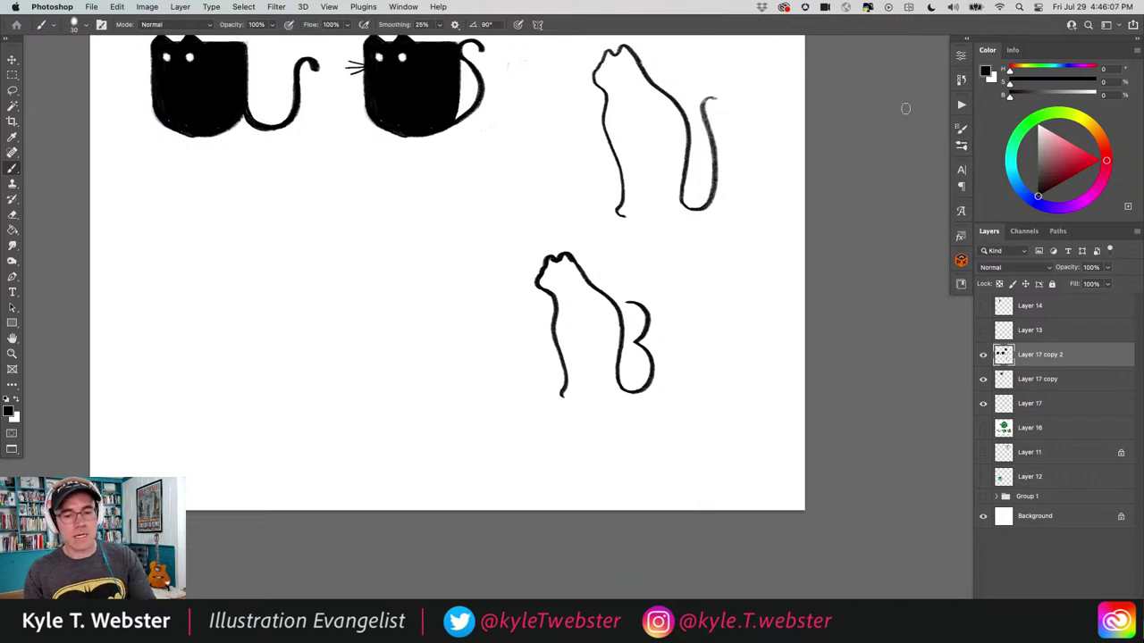
left_click(1071, 270)
type("30")
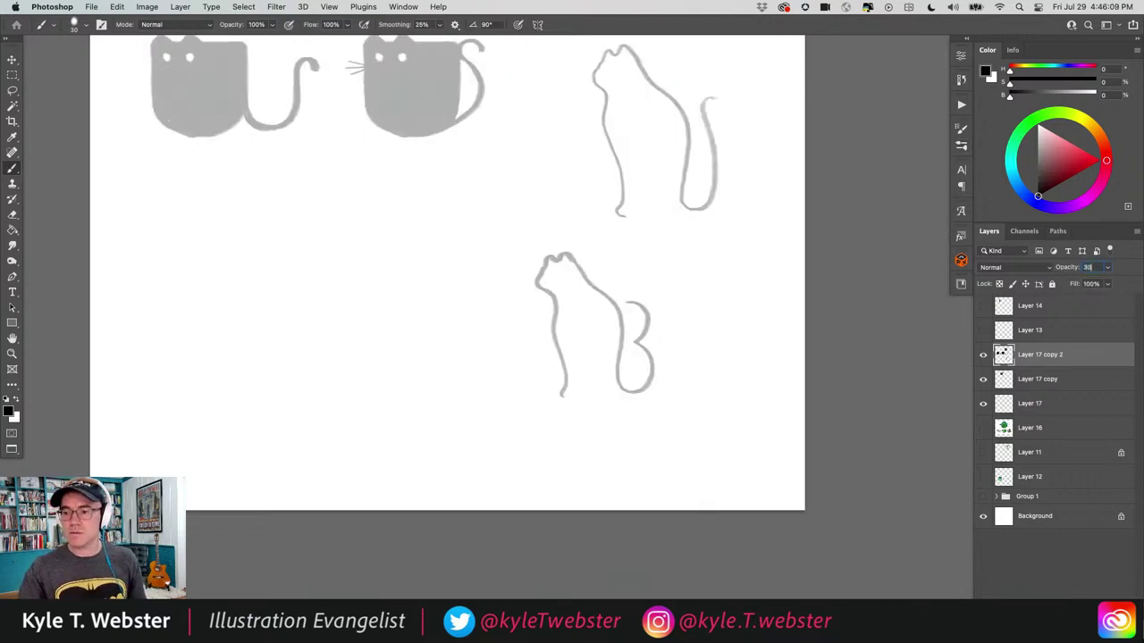
left_click(1106, 597)
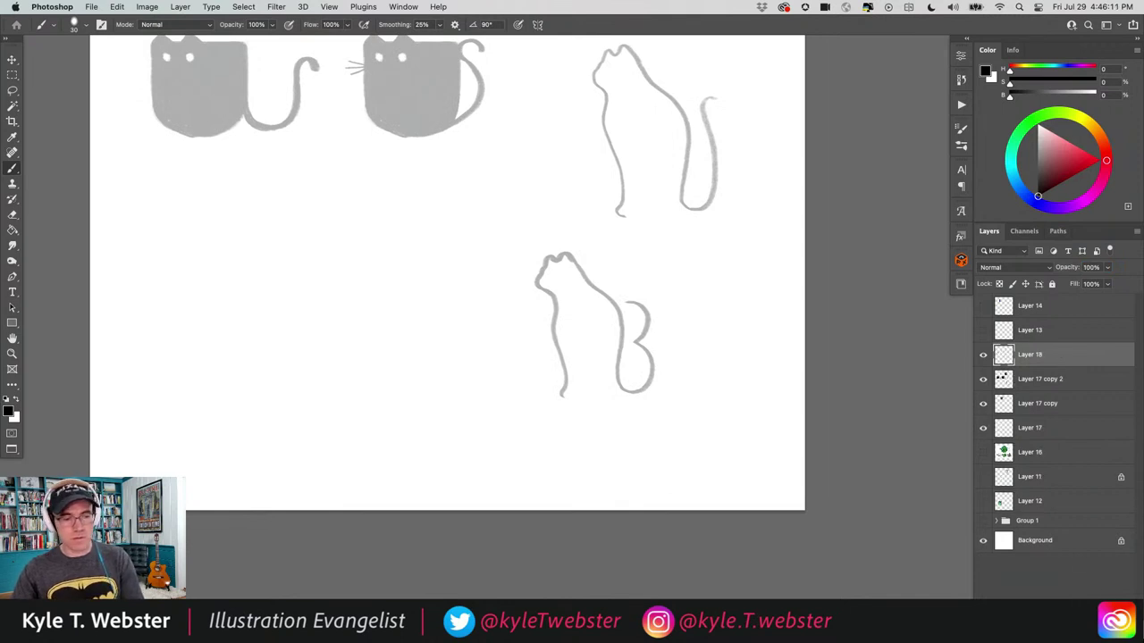
Trace the sitting cat's head, front outline and foot in black on the new layer.
scroll(544, 301, "up", 2)
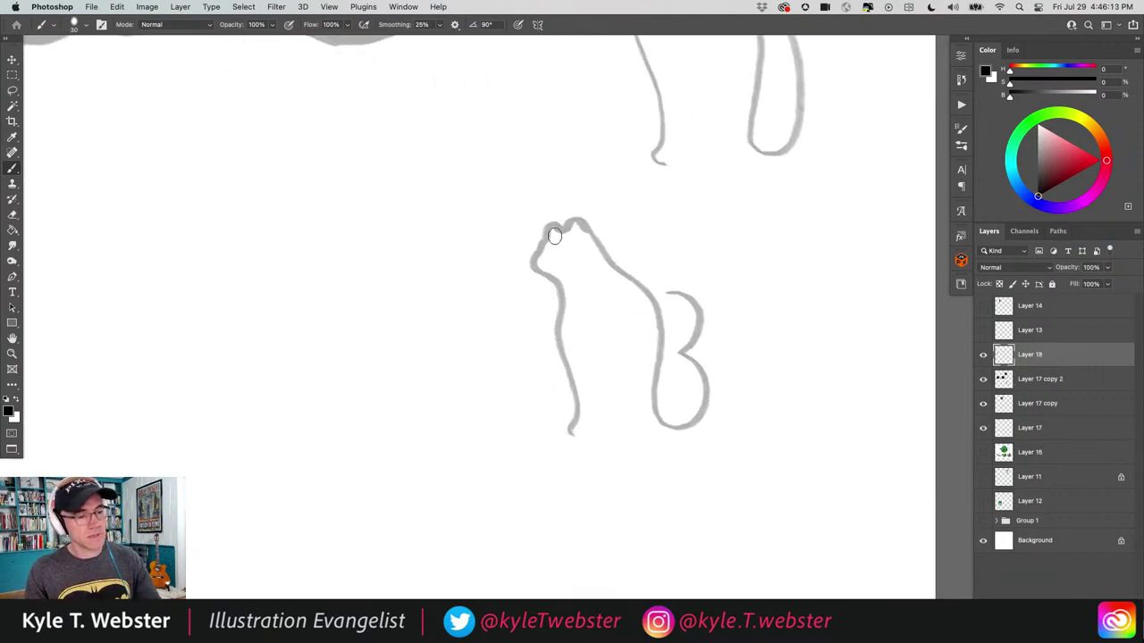
scroll(556, 224, "down", 2)
mouse_move(568, 194)
left_mouse_down()
mouse_move(551, 190)
mouse_move(536, 240)
mouse_move(561, 259)
mouse_move(574, 394)
mouse_move(610, 402)
left_mouse_up()
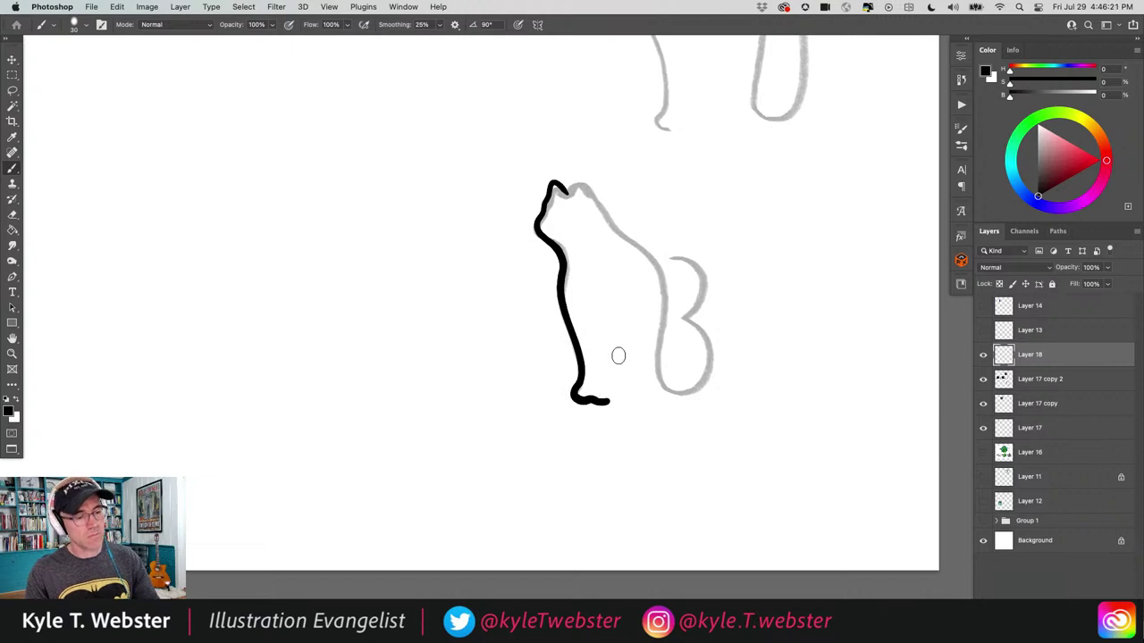
mouse_move(563, 189)
left_mouse_down()
mouse_move(576, 177)
mouse_move(589, 185)
mouse_move(653, 266)
mouse_move(658, 387)
mouse_move(690, 395)
mouse_move(706, 356)
mouse_move(683, 331)
mouse_move(697, 306)
mouse_move(674, 282)
left_mouse_up()
Add a C-shaped curly tail beside the traced cat.
left_click_drag(516, 272, 463, 255)
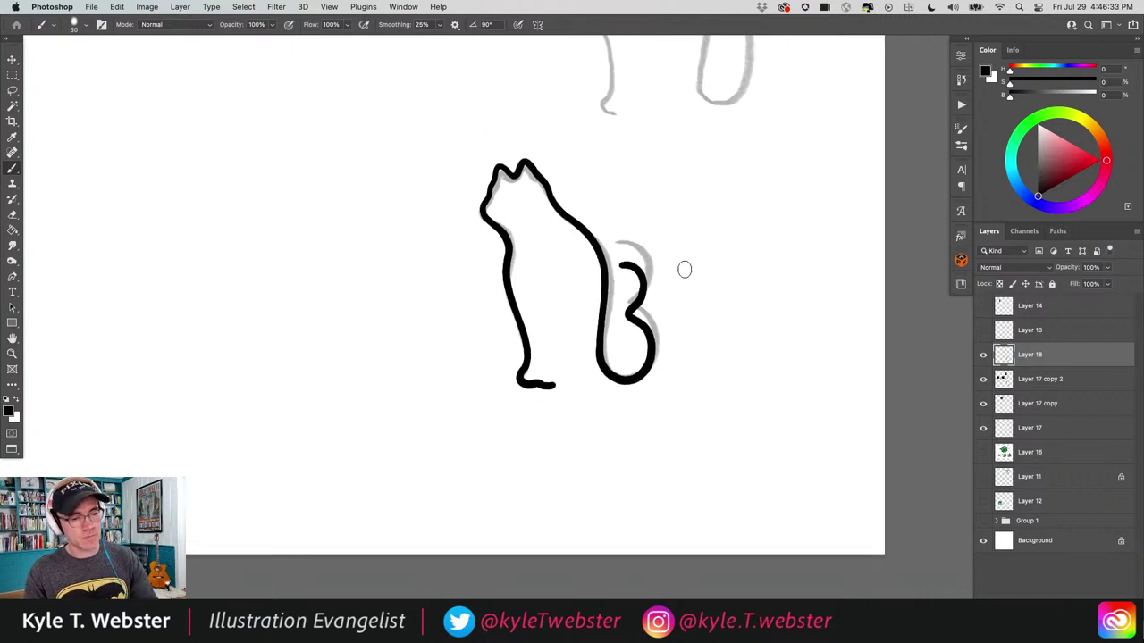
left_click_drag(442, 268, 401, 255)
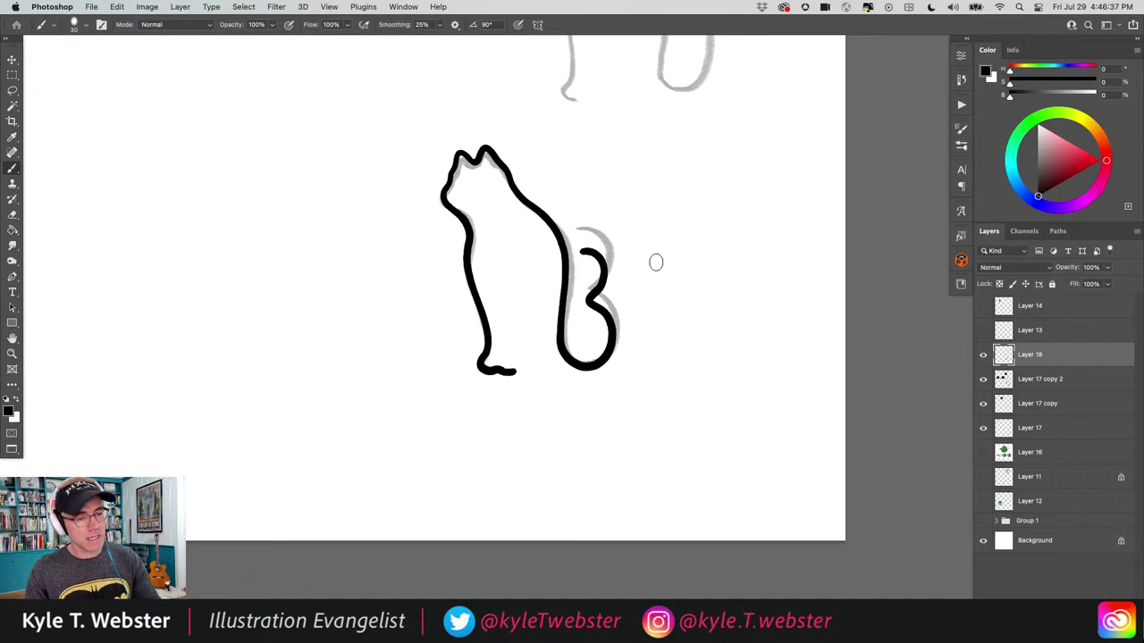
left_click_drag(658, 259, 629, 259)
mouse_move(626, 286)
left_mouse_down()
mouse_move(646, 306)
mouse_move(662, 302)
mouse_move(625, 330)
mouse_move(626, 355)
mouse_move(653, 364)
left_mouse_up()
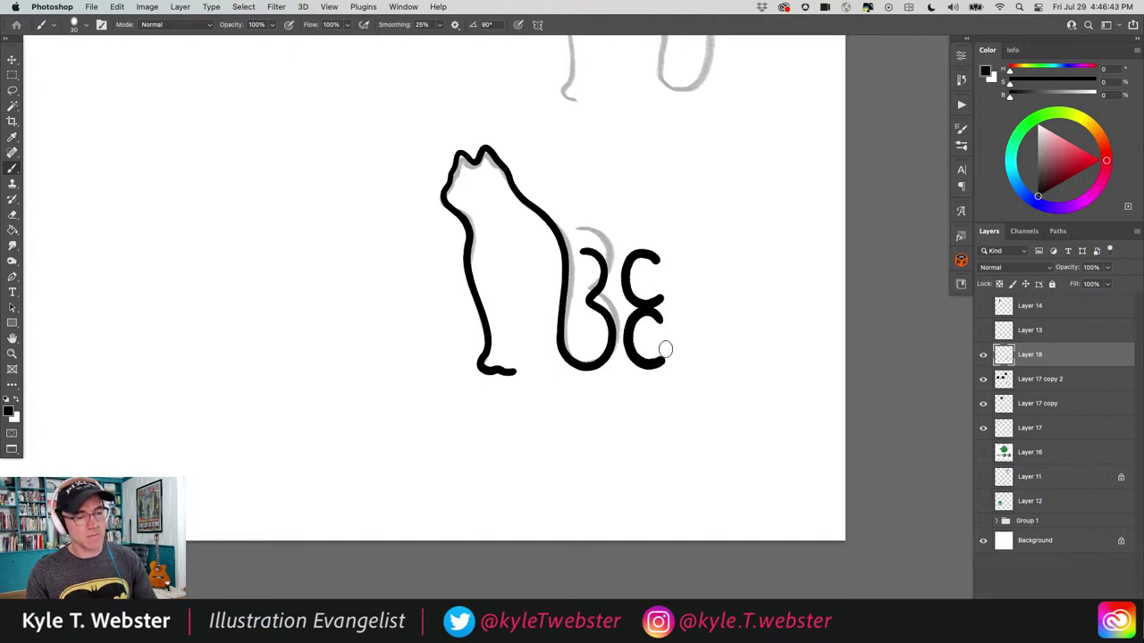
Toggle the sketch layer's visibility to check the tracing, then make the faded sketch layer active.
scroll(483, 421, "down", 2)
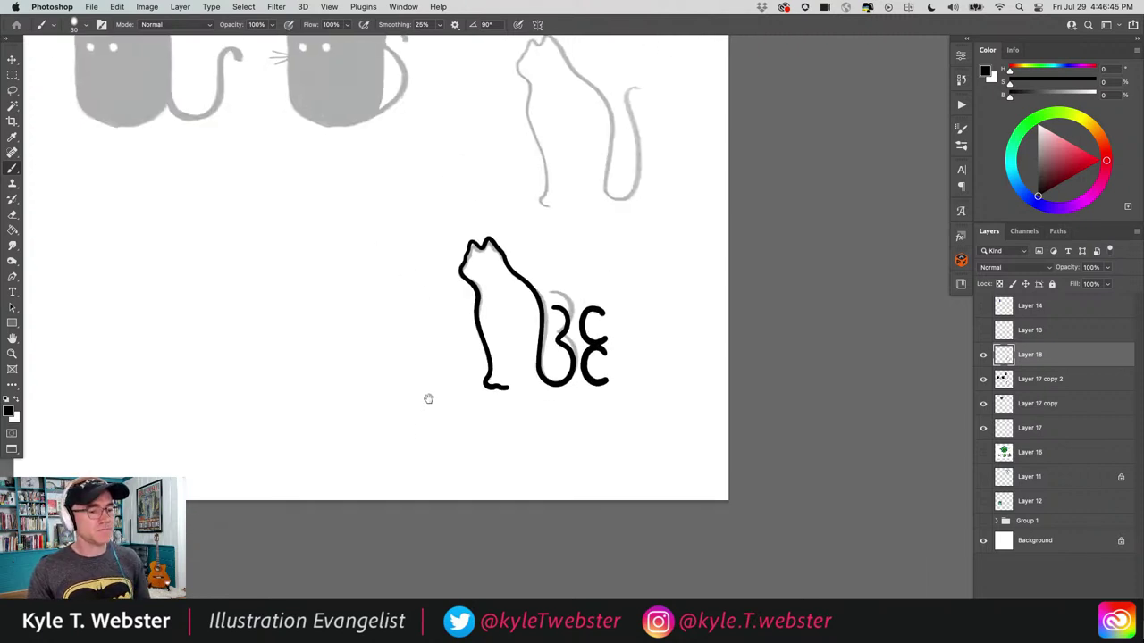
left_click_drag(411, 395, 464, 390)
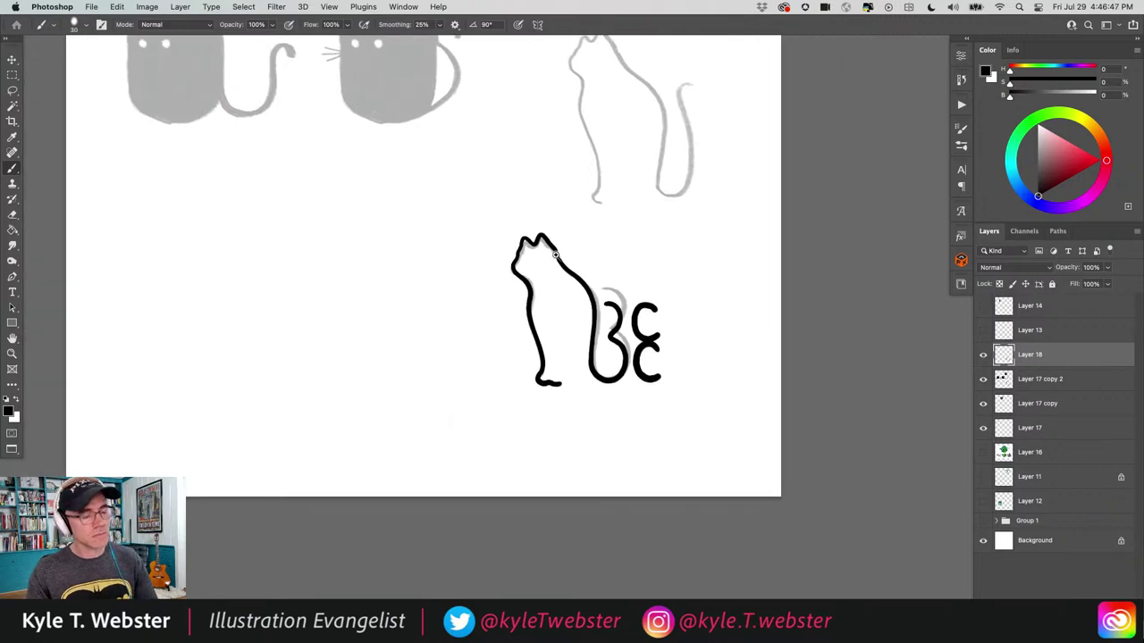
scroll(556, 263, "up", 2)
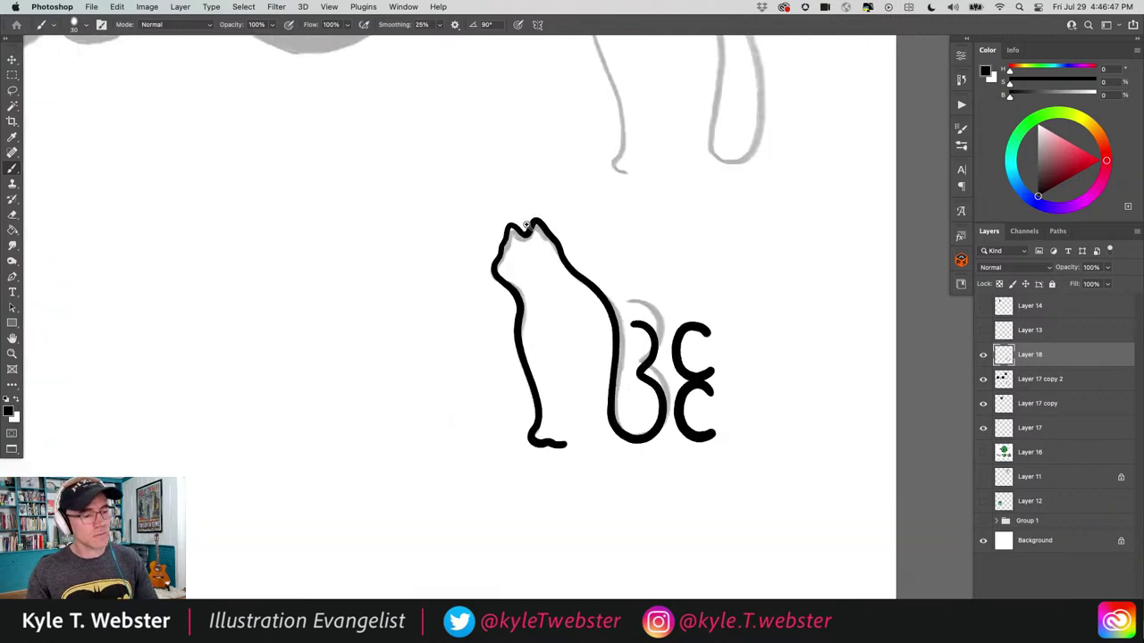
left_click(983, 381, "alt")
left_click(983, 381, "alt")
left_click(1001, 379)
Lasso around the traced cat and delete the faded sketch lines inside the selection.
key("l")
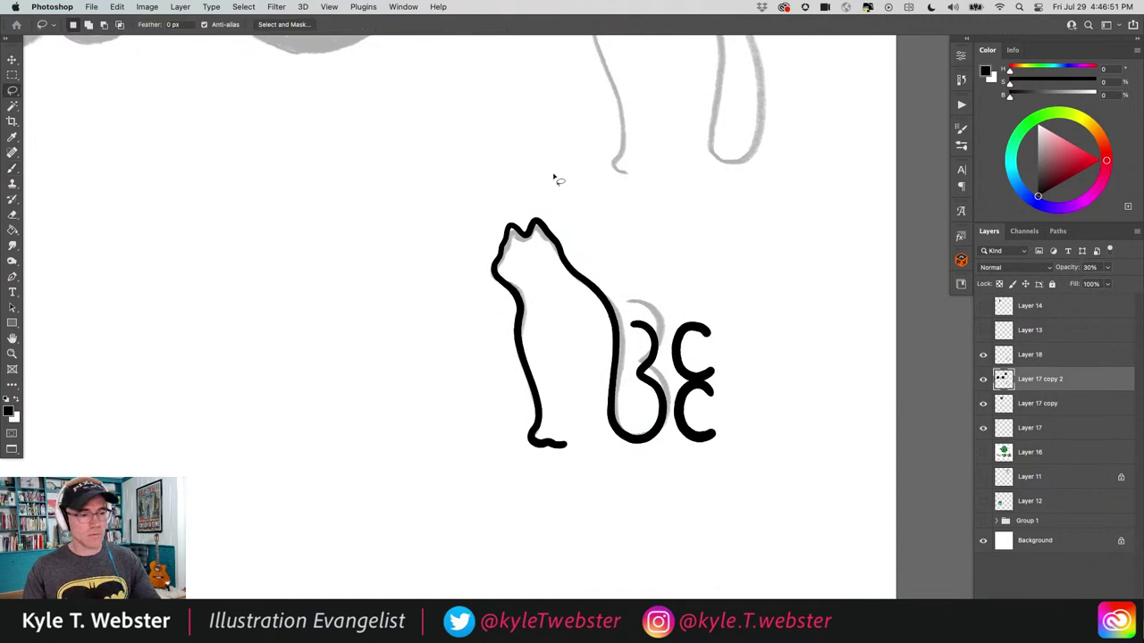
mouse_move(553, 178)
left_mouse_down()
mouse_move(638, 510)
mouse_move(764, 340)
left_mouse_up()
key("Delete")
key("super+d")
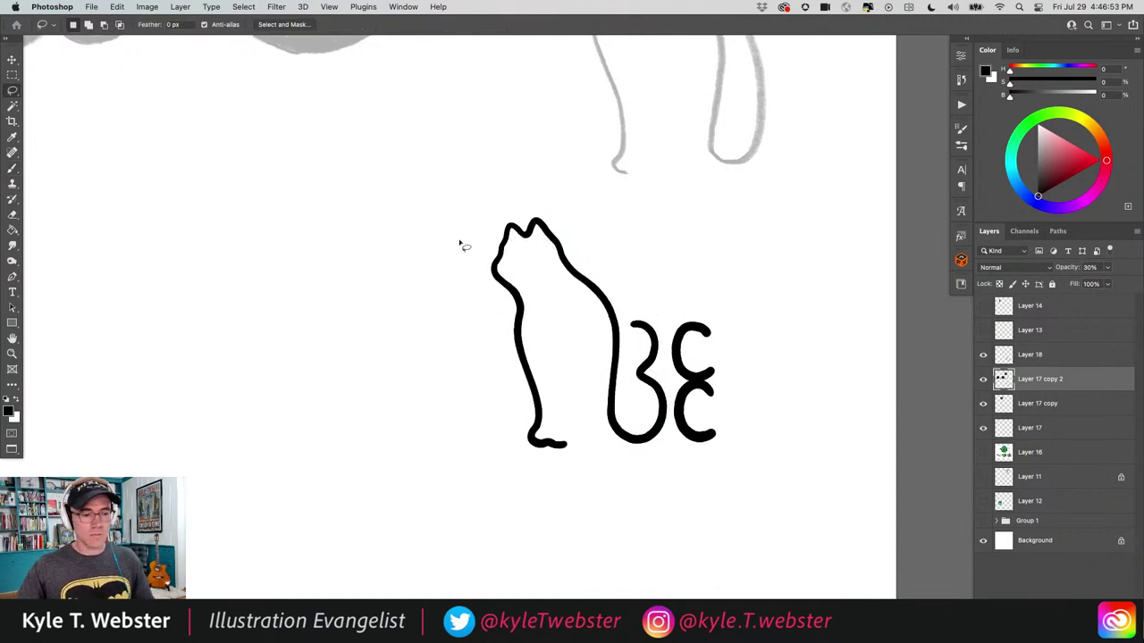
Try a grey stroke near the cat, undo it, and make the traced outline layer active.
key("b")
scroll(462, 435, "down", 3)
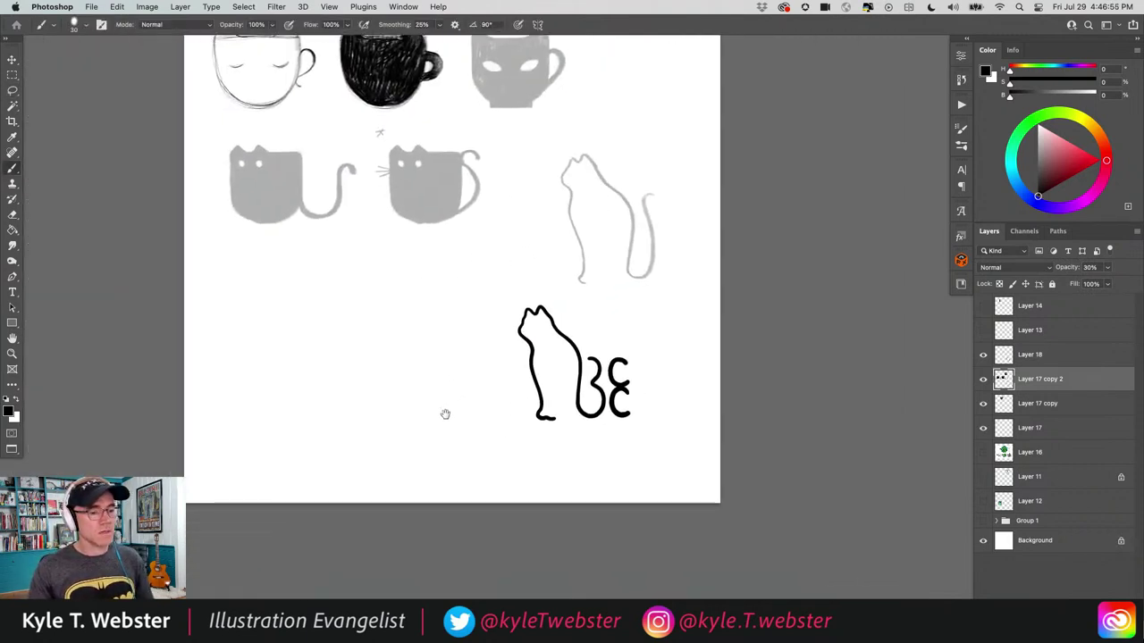
scroll(496, 389, "down", 1)
scroll(495, 388, "left", 1)
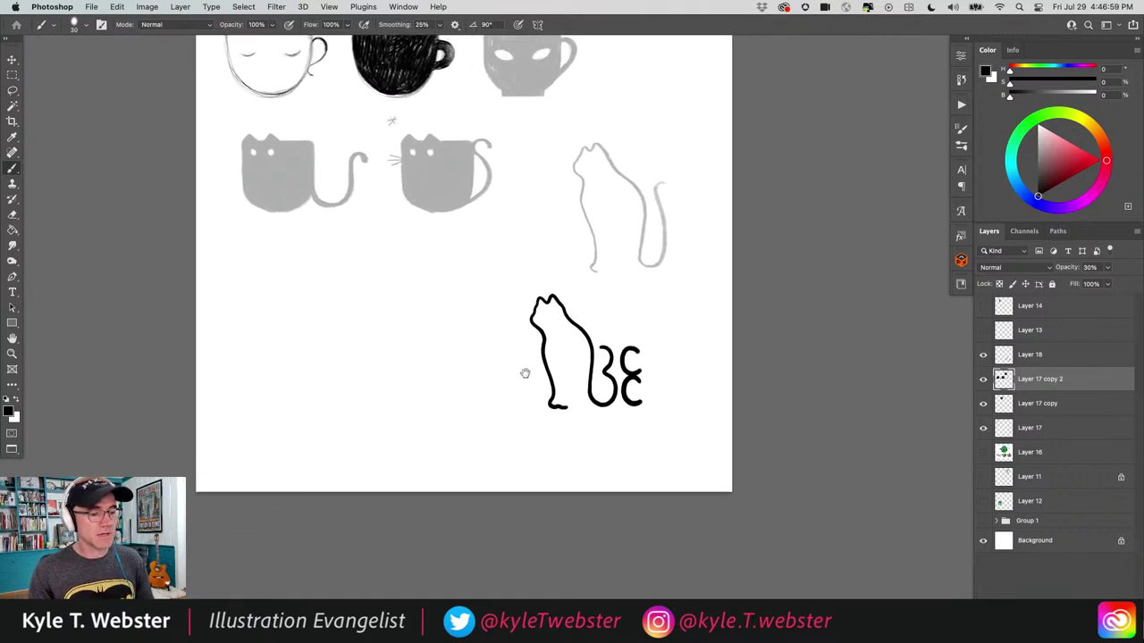
left_click_drag(524, 373, 557, 358)
scroll(657, 301, "up", 3)
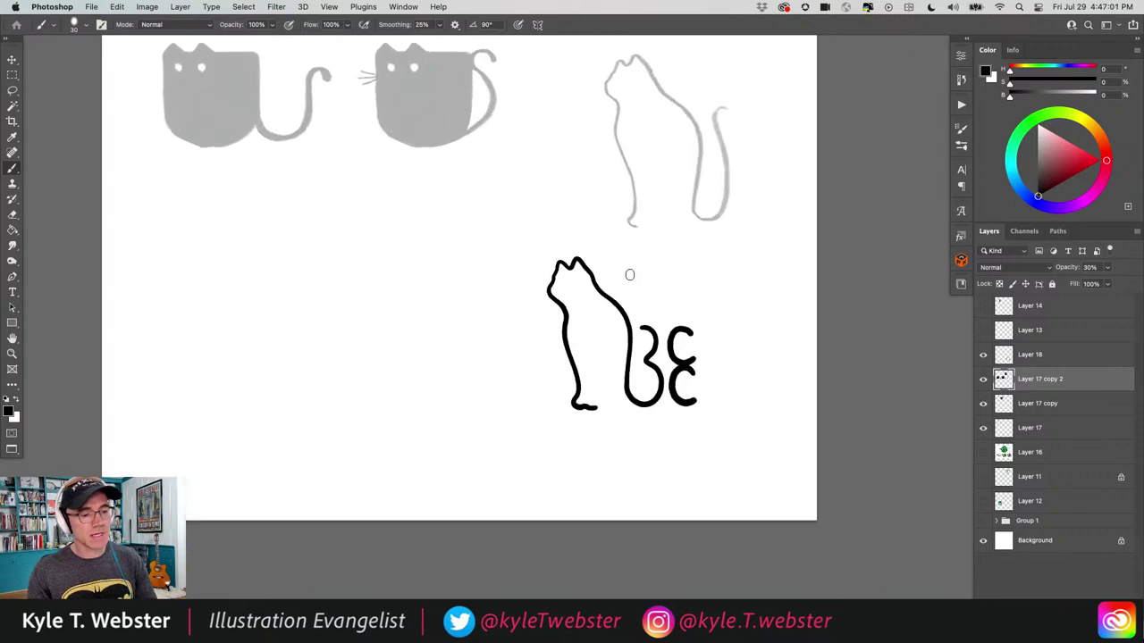
mouse_move(708, 305)
left_mouse_down()
mouse_move(602, 247)
mouse_move(529, 376)
mouse_move(727, 367)
mouse_move(715, 324)
left_mouse_up()
key("super+z")
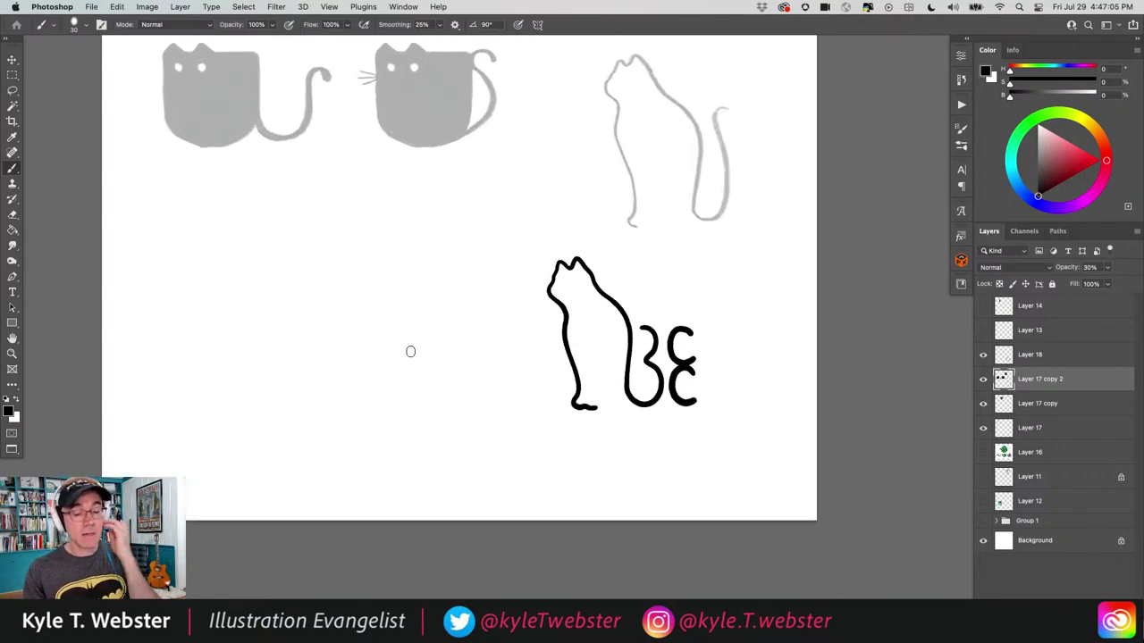
left_click_drag(504, 360, 562, 382)
left_click(993, 353)
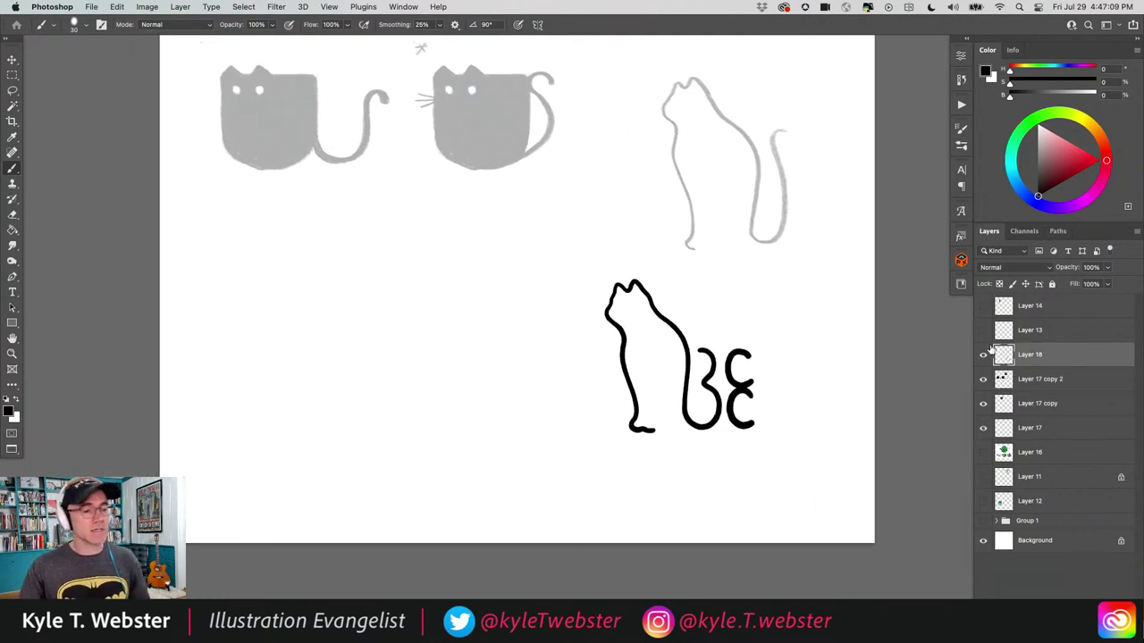
scroll(450, 393, "down", 5)
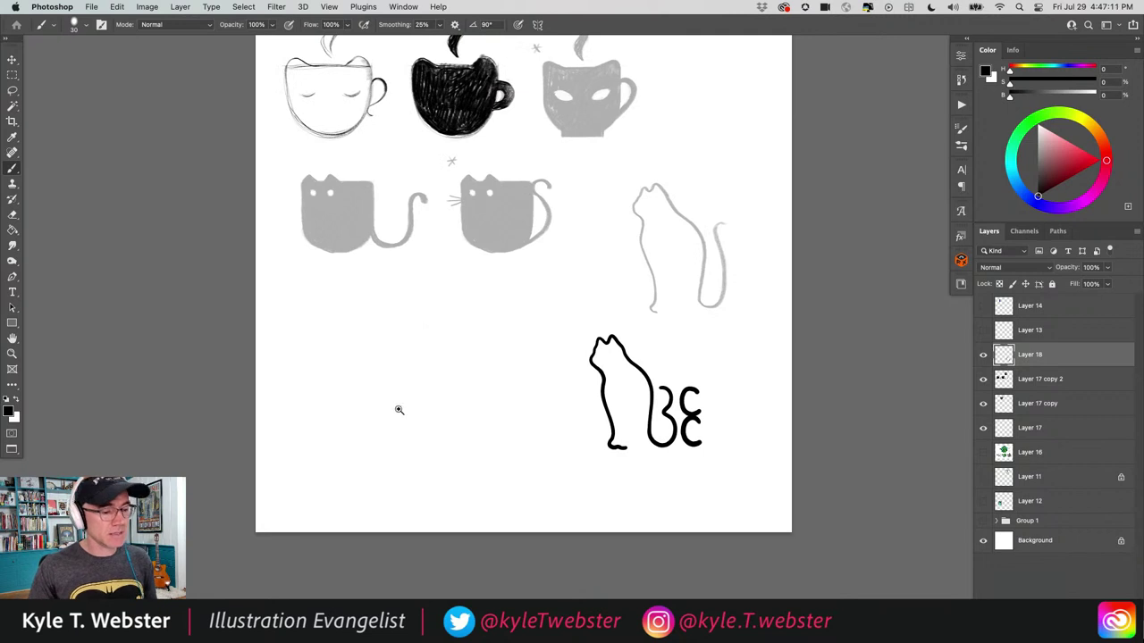
scroll(399, 409, "up", 2)
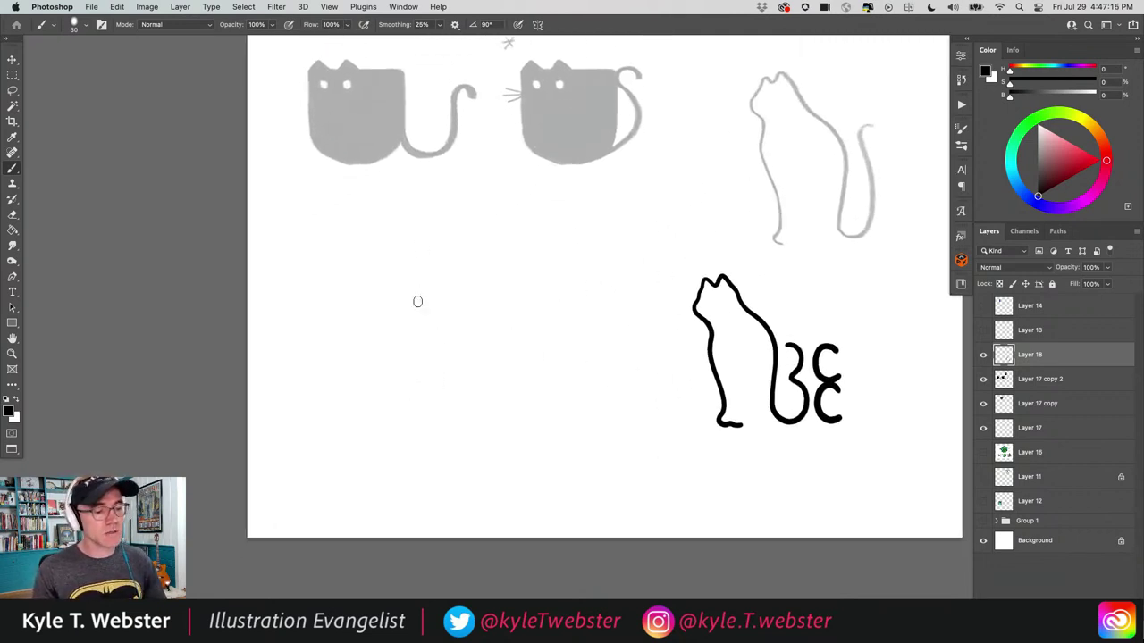
Draw a walking cat with head, chest, back, belly, long curving tail and short legs.
mouse_move(514, 295)
left_mouse_down()
mouse_move(411, 283)
mouse_move(382, 258)
mouse_move(368, 264)
mouse_move(360, 291)
mouse_move(387, 321)
mouse_move(371, 374)
left_mouse_up()
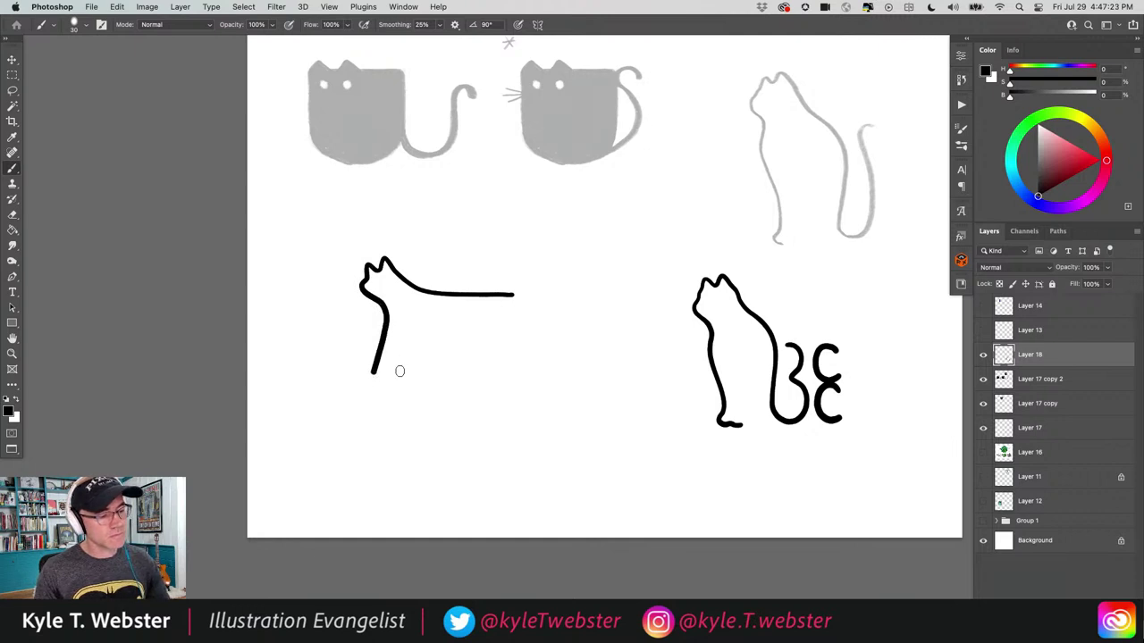
mouse_move(414, 370)
left_mouse_down()
mouse_move(410, 338)
mouse_move(424, 333)
mouse_move(479, 329)
mouse_move(525, 370)
left_mouse_up()
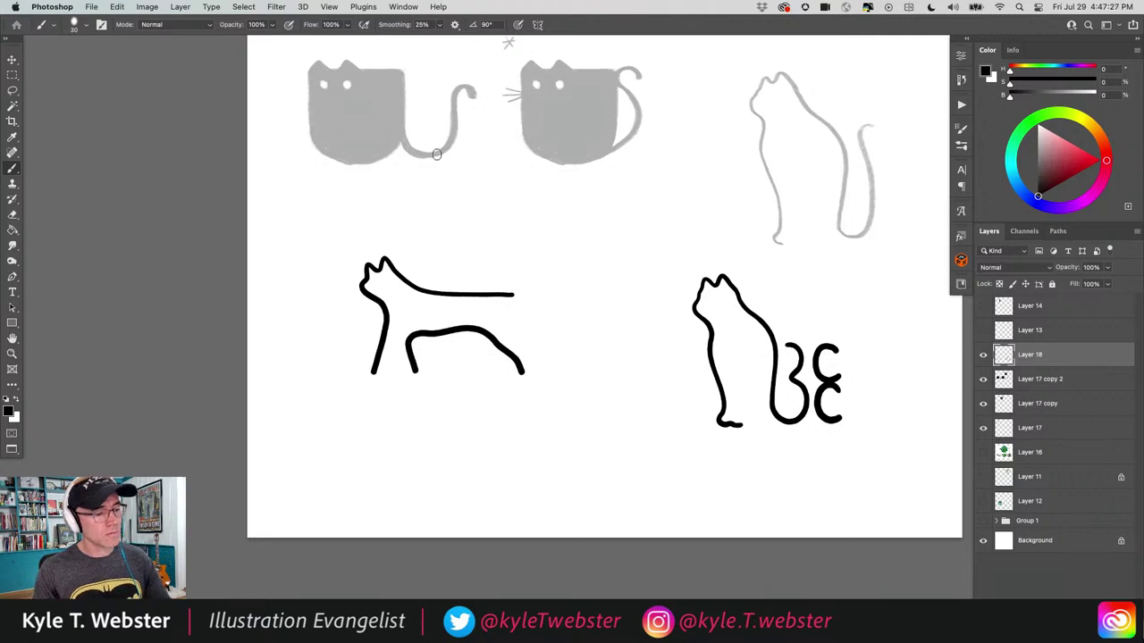
mouse_move(516, 294)
left_mouse_down()
mouse_move(567, 267)
mouse_move(563, 235)
left_mouse_up()
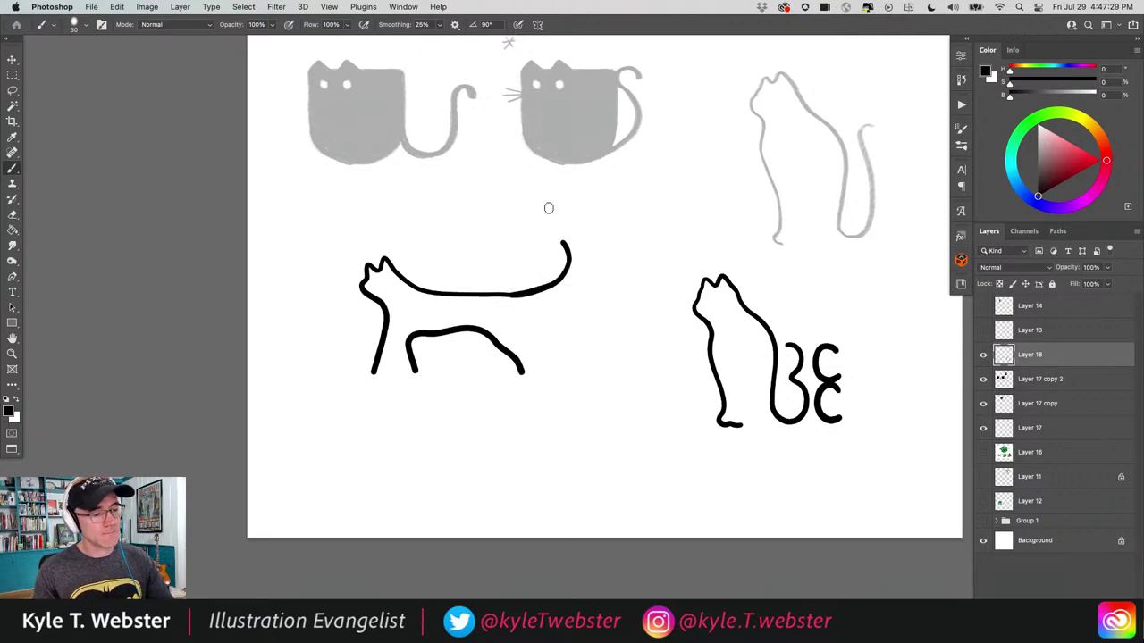
key("ctrl+z")
mouse_move(507, 294)
left_mouse_down()
mouse_move(570, 322)
mouse_move(598, 311)
left_mouse_up()
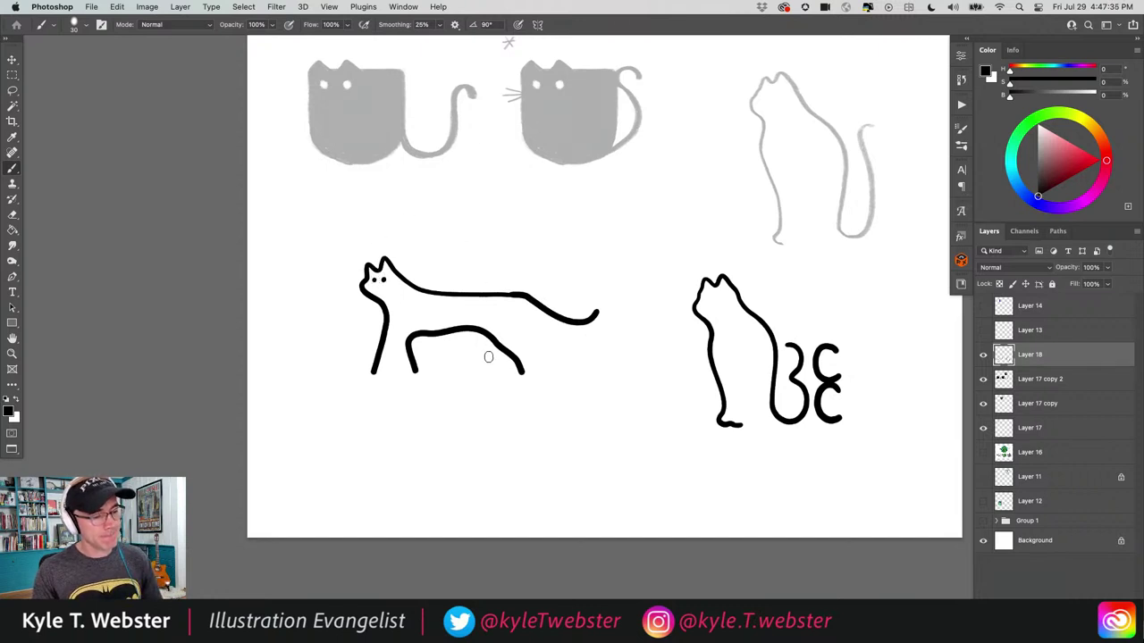
left_click_drag(492, 352, 483, 375)
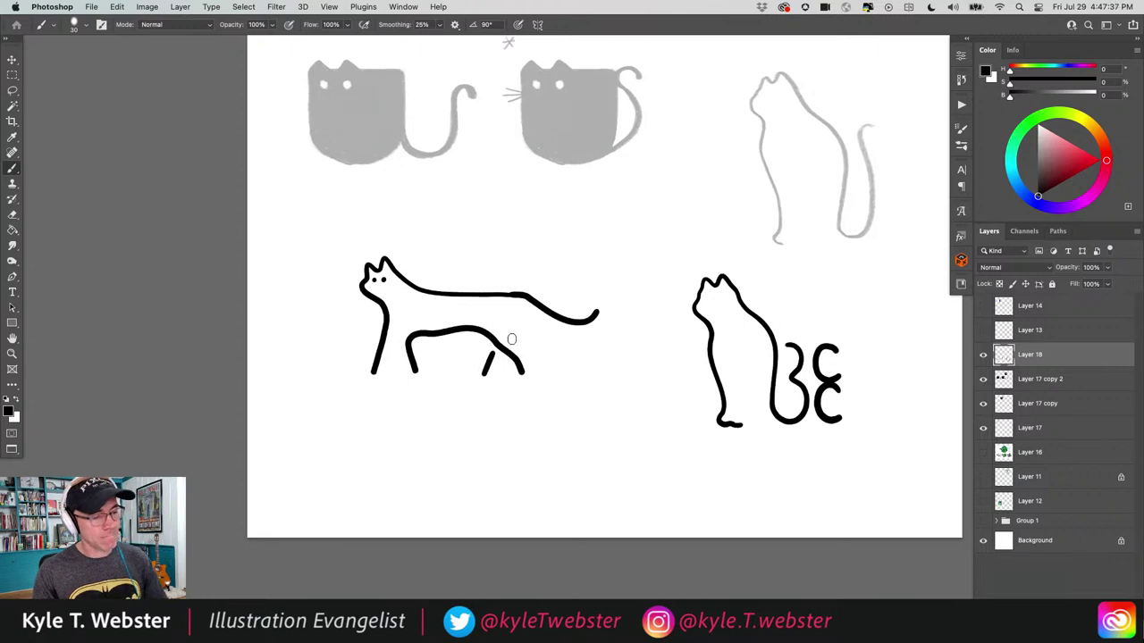
left_click_drag(511, 338, 524, 310)
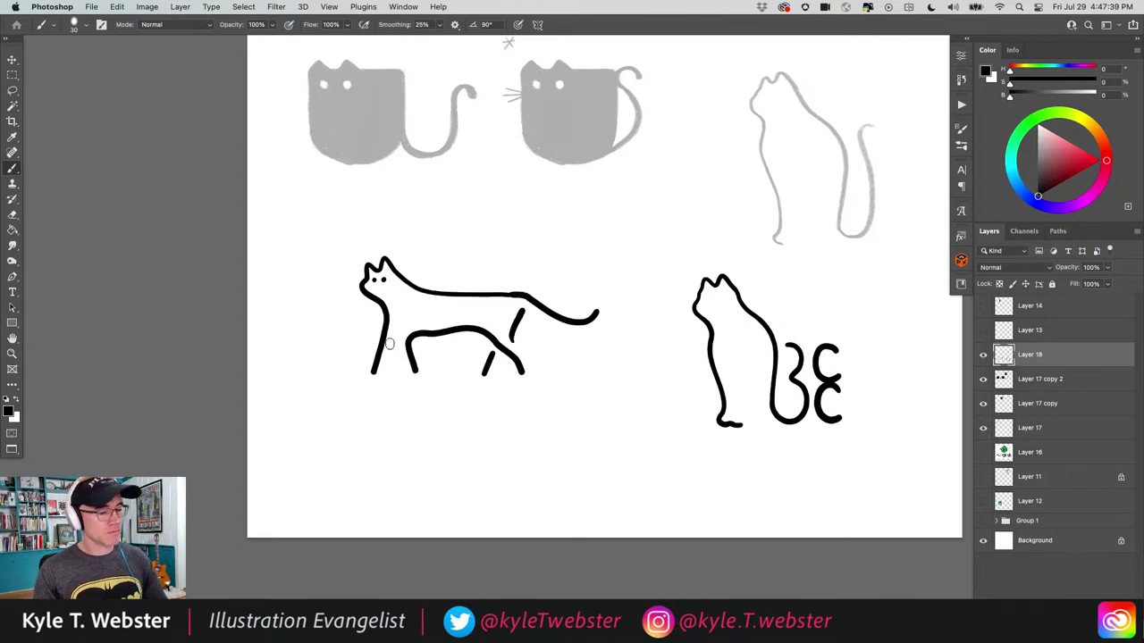
Repaint the walking cat's back line and erase its head outline and eye.
scroll(355, 393, "down", 2)
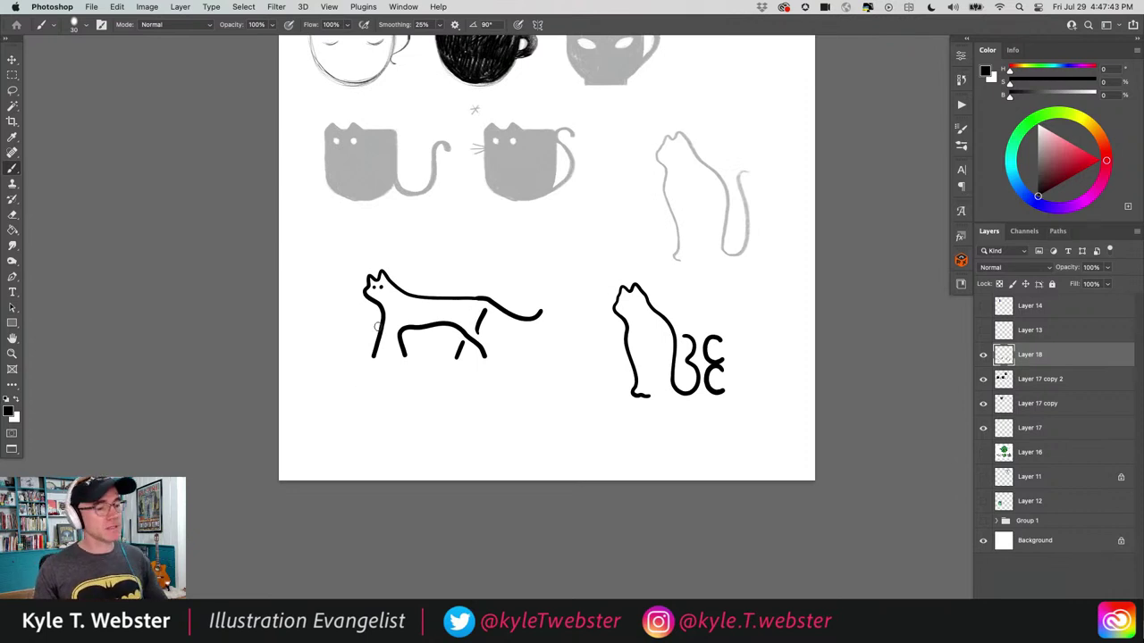
scroll(396, 377, "up", 1)
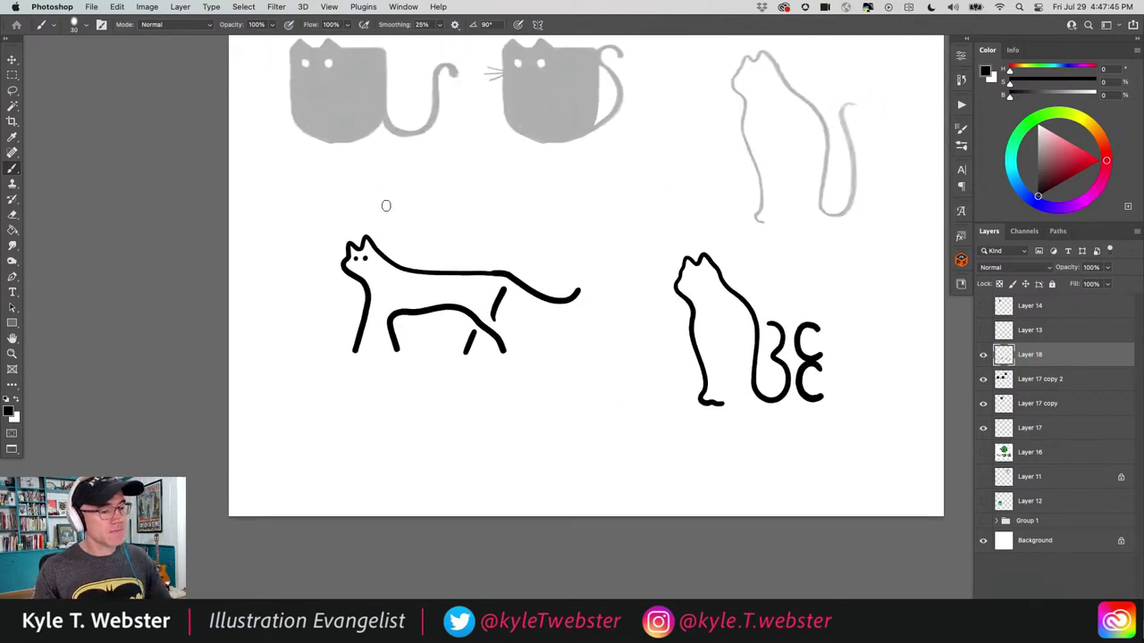
left_click_drag(380, 402, 432, 382)
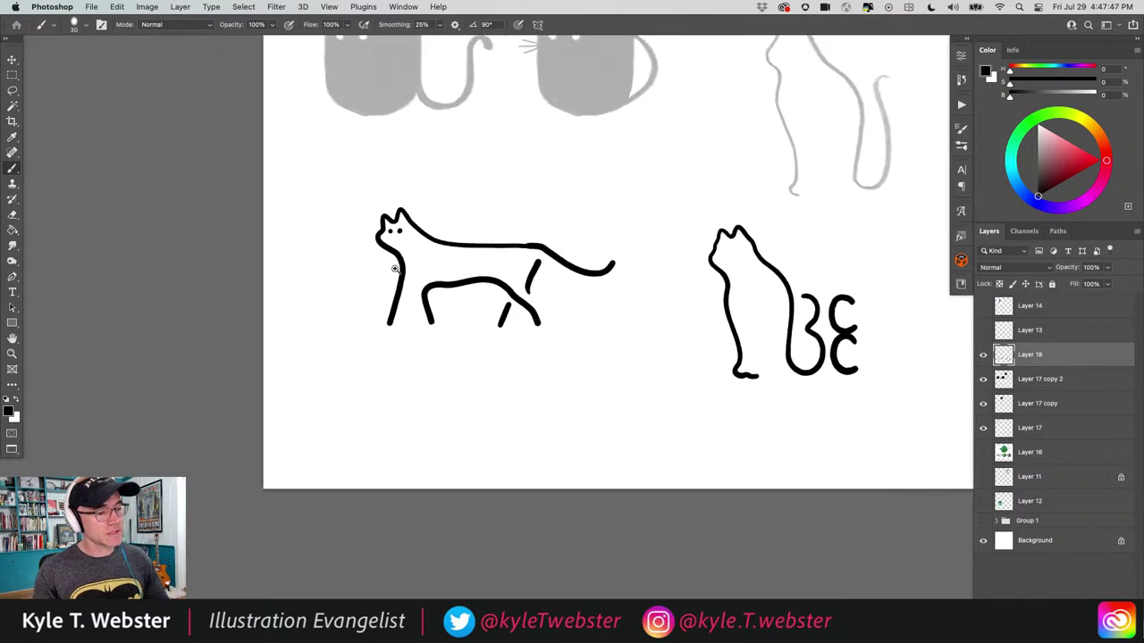
scroll(462, 163, "up", 2)
mouse_move(616, 230)
left_mouse_down()
mouse_move(479, 224)
mouse_move(428, 208)
left_mouse_up()
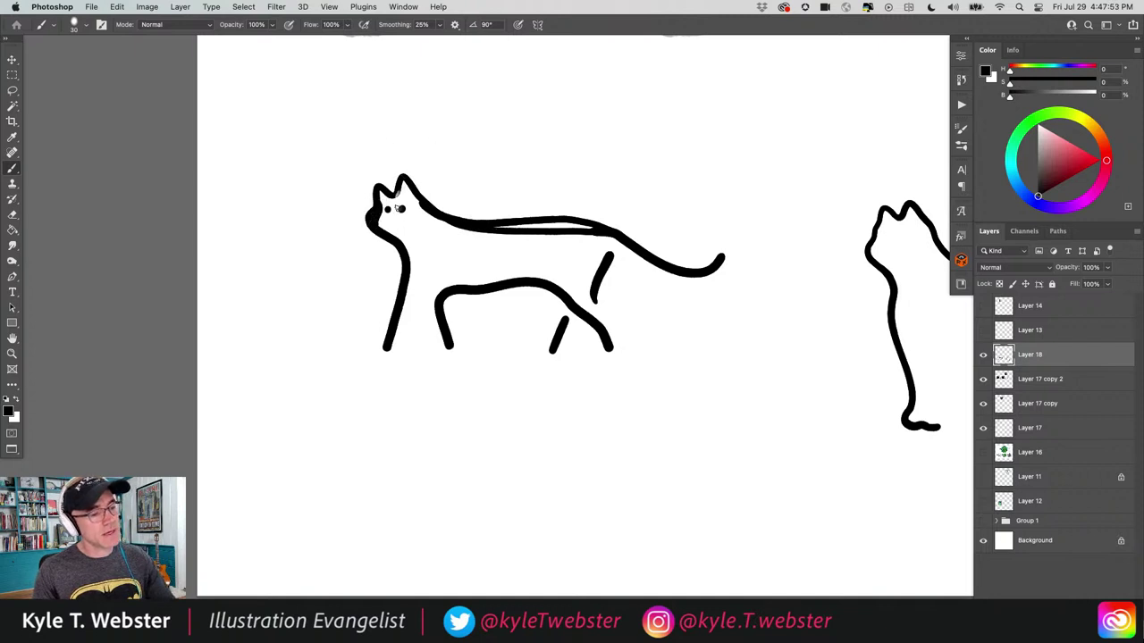
mouse_move(401, 209)
left_mouse_down()
mouse_move(408, 176)
mouse_move(384, 218)
mouse_move(380, 184)
mouse_move(377, 209)
mouse_move(415, 181)
mouse_move(446, 228)
mouse_move(539, 228)
mouse_move(512, 219)
left_mouse_up()
Erase the old belly and hind leg, then draw a new arched belly, chest stroke and front leg.
mouse_move(424, 245)
left_mouse_down()
mouse_move(444, 317)
mouse_move(493, 287)
mouse_move(469, 283)
mouse_move(472, 273)
mouse_move(417, 271)
mouse_move(396, 237)
mouse_move(386, 273)
left_mouse_up()
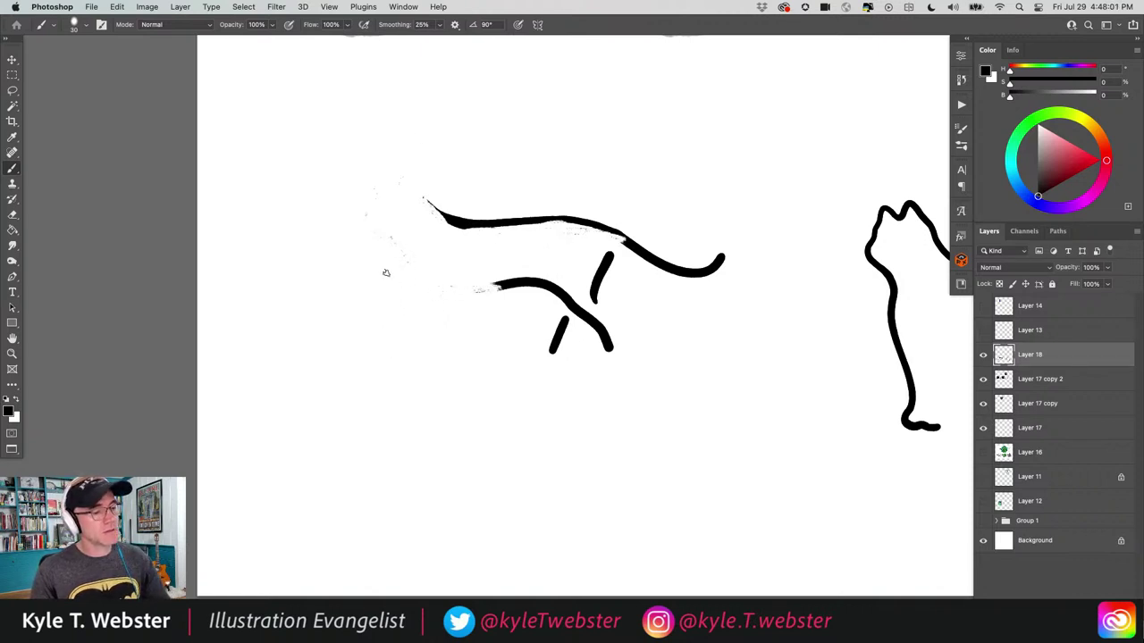
mouse_move(505, 285)
left_mouse_down()
mouse_move(462, 289)
mouse_move(401, 350)
left_mouse_up()
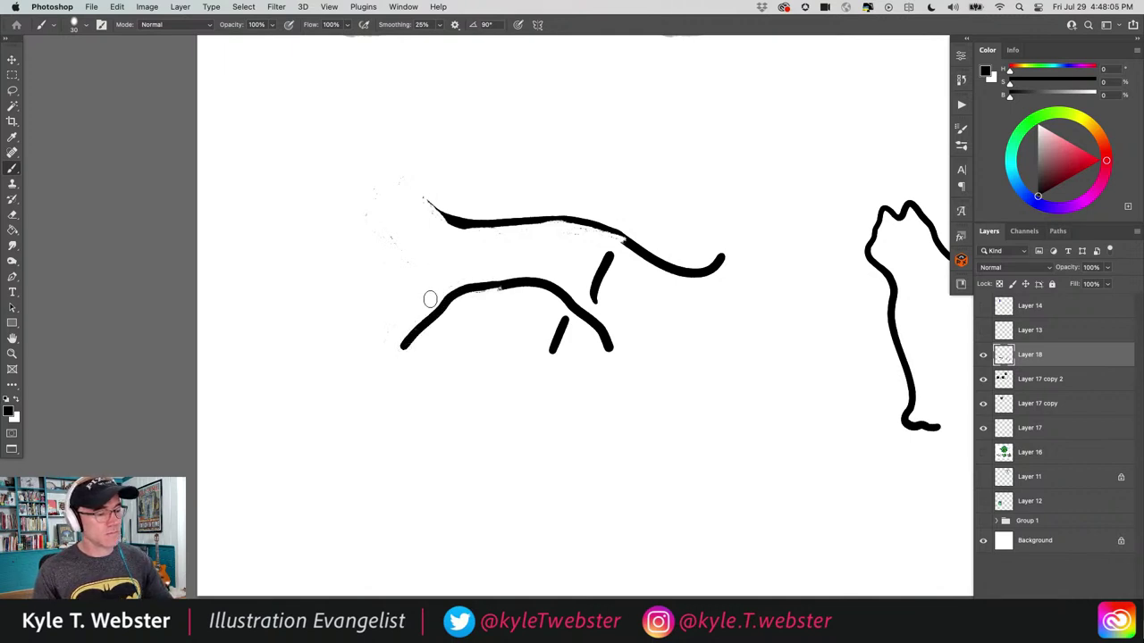
mouse_move(429, 295)
left_mouse_down()
mouse_move(408, 234)
mouse_move(383, 223)
mouse_move(404, 171)
mouse_move(445, 219)
left_mouse_up()
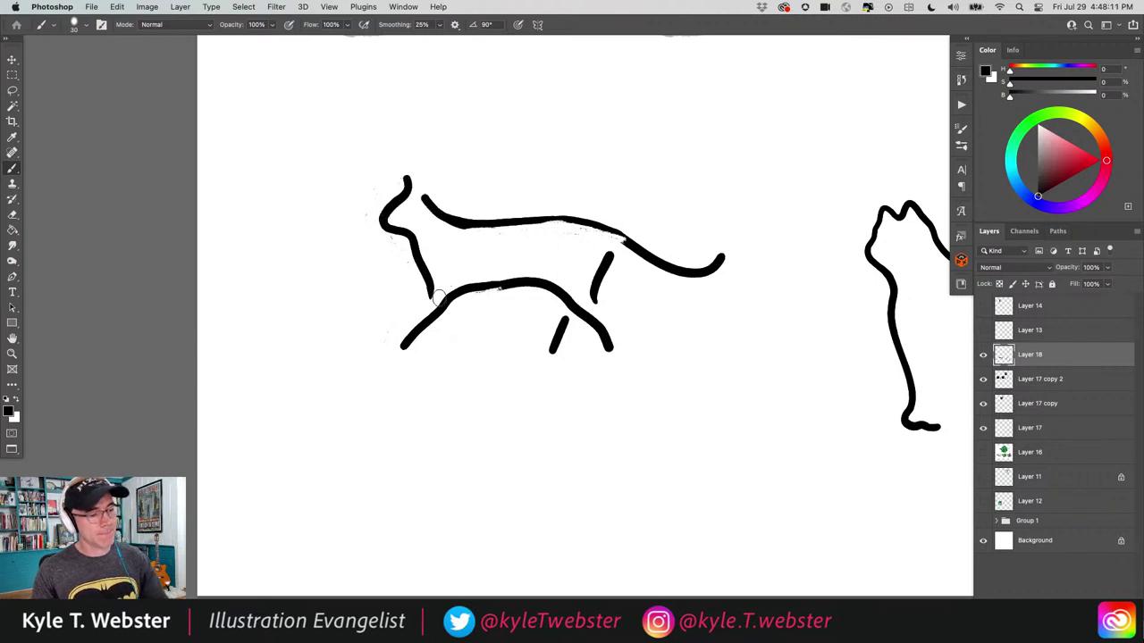
left_click_drag(454, 311, 482, 349)
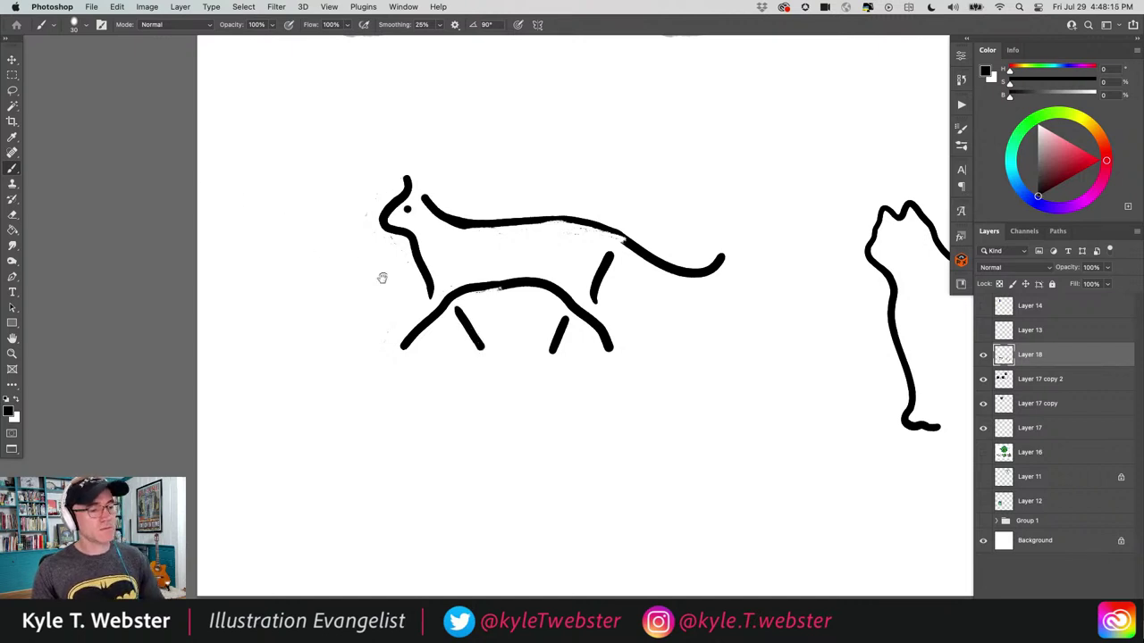
scroll(380, 336, "down", 1)
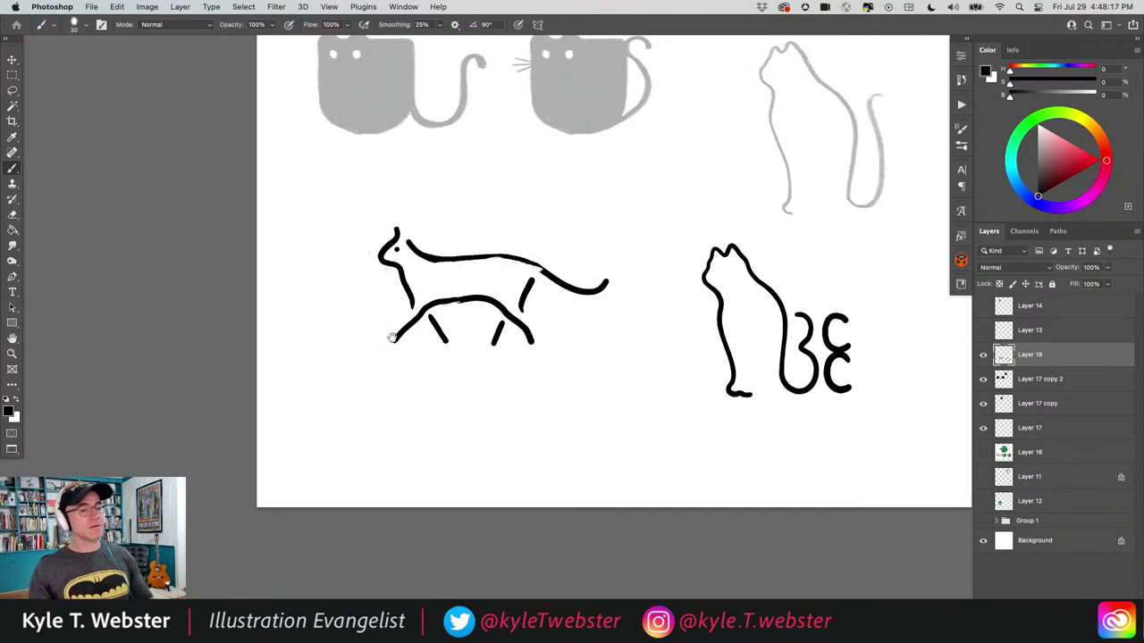
scroll(536, 274, "up", 1)
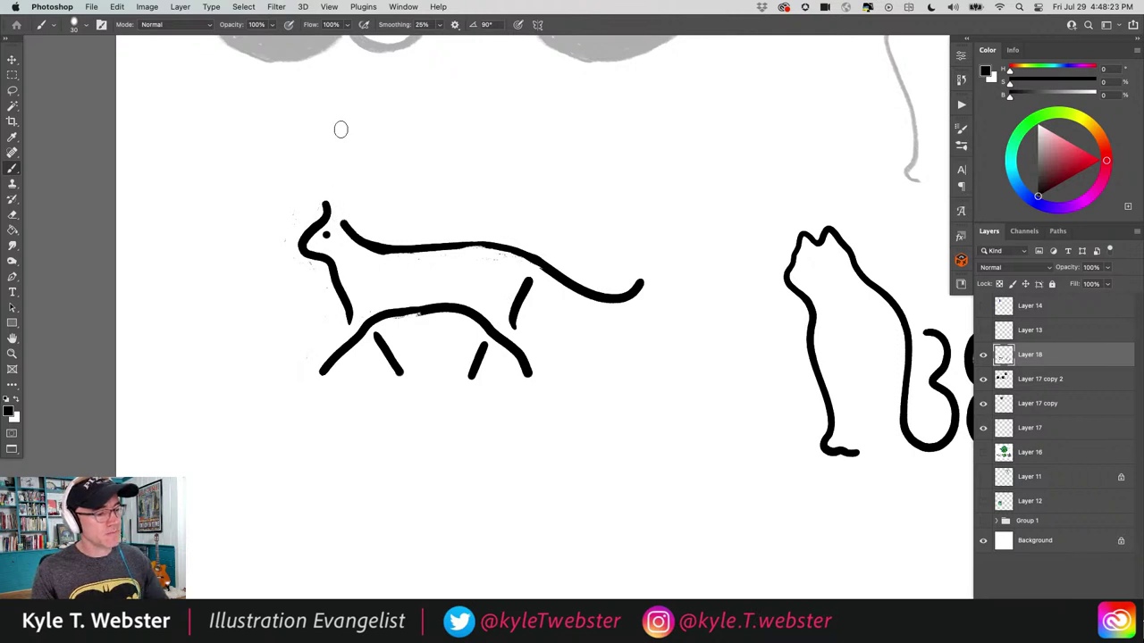
scroll(327, 298, "down", 2)
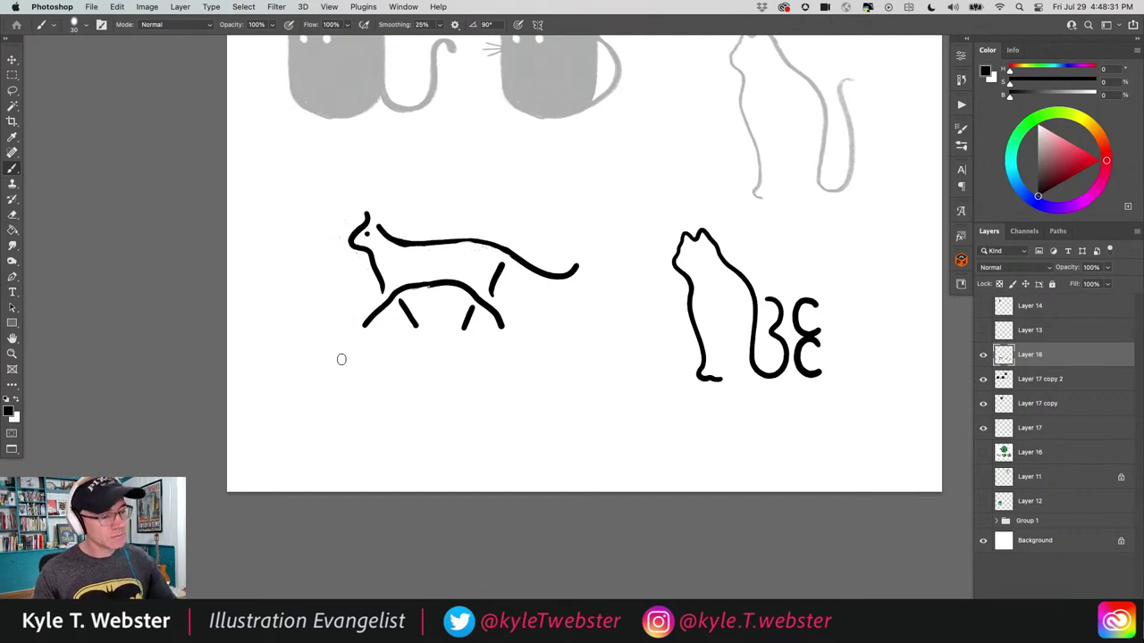
Draw a long ground line under the walking cat with a shorter line beneath it.
left_click_drag(340, 359, 561, 359)
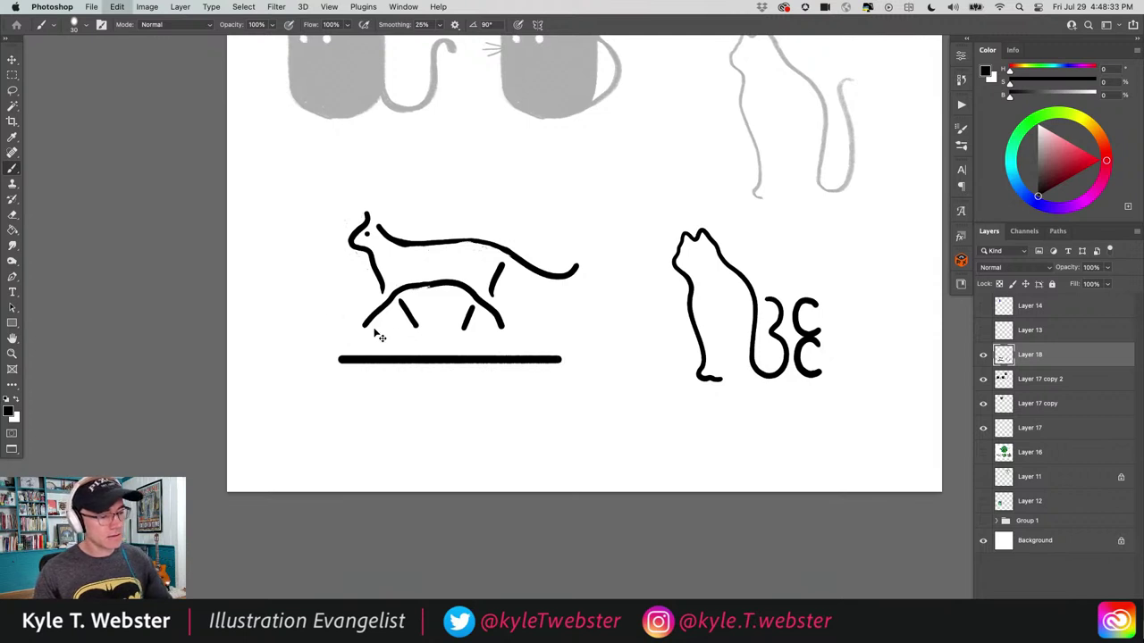
key("super+z")
left_click_drag(337, 358, 547, 356)
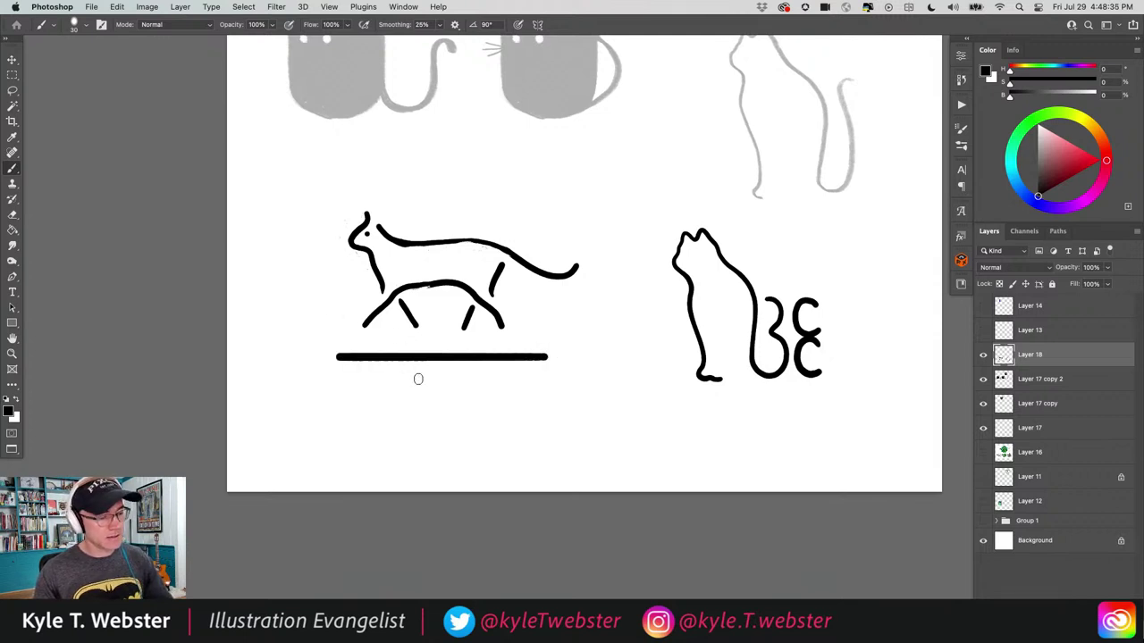
left_click_drag(412, 387, 484, 387)
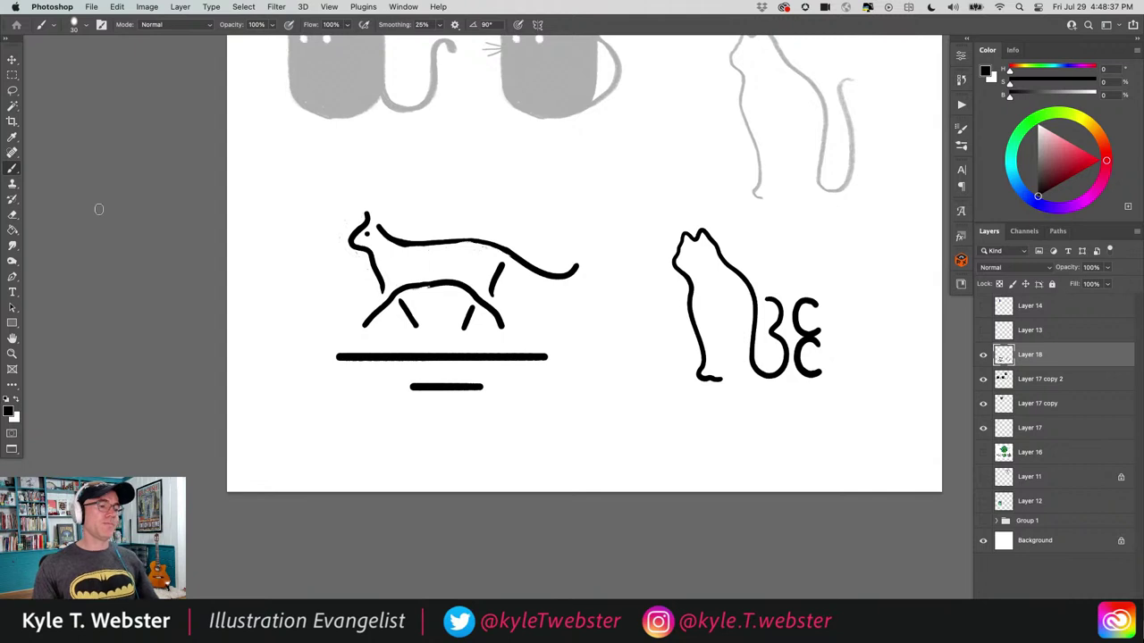
scroll(350, 325, "down", 3)
scroll(355, 238, "up", 3)
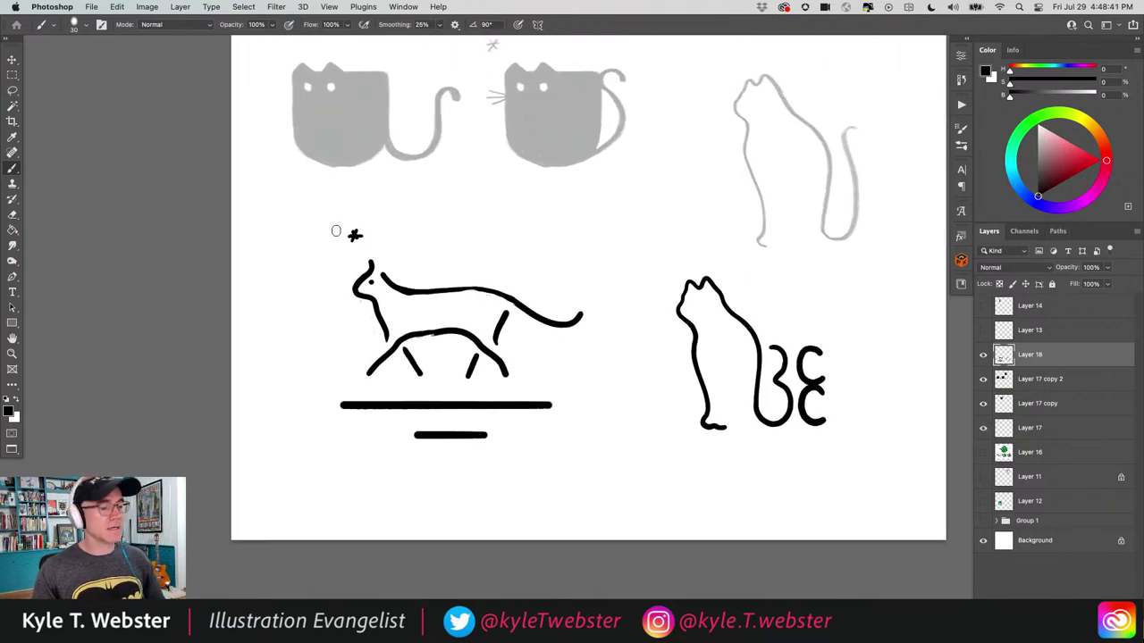
scroll(348, 398, "down", 2)
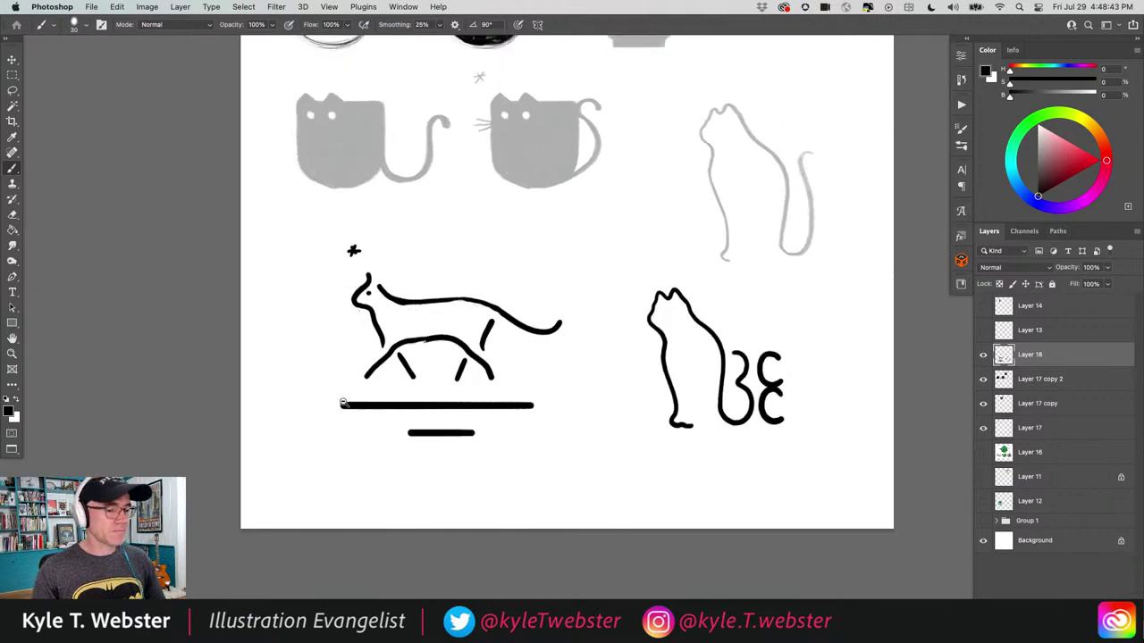
scroll(304, 411, "up", 3)
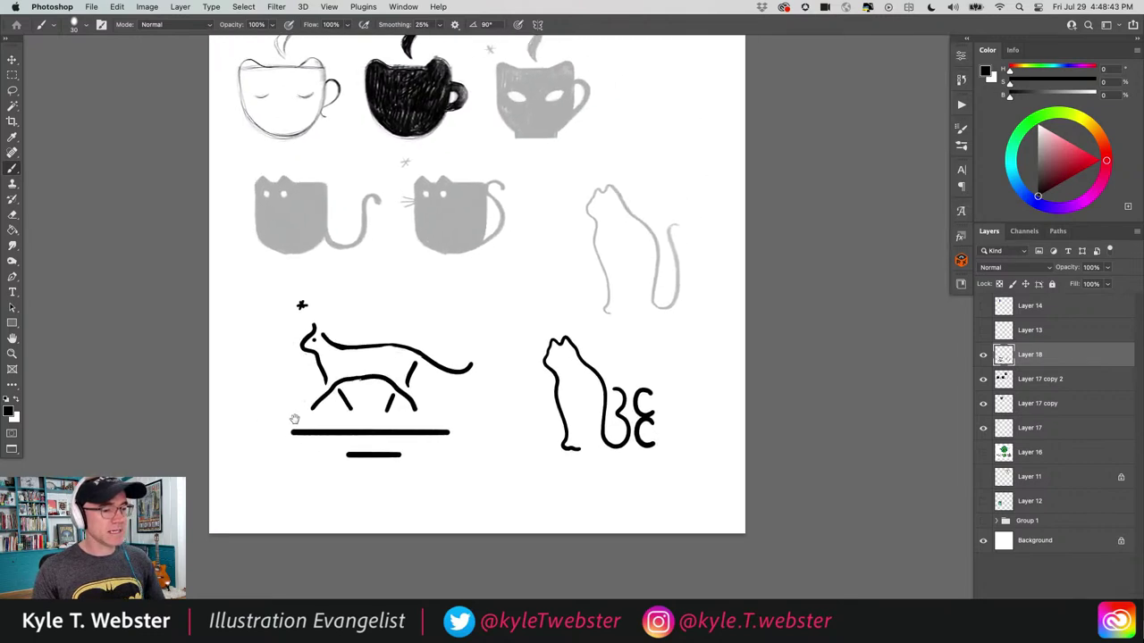
Raise Layer 17 copy 2's opacity from 30% to 100% so the sketches show solid black.
left_click(1005, 379)
left_click_drag(1105, 270, 1131, 265)
left_click(11, 59)
scroll(192, 332, "up", 2)
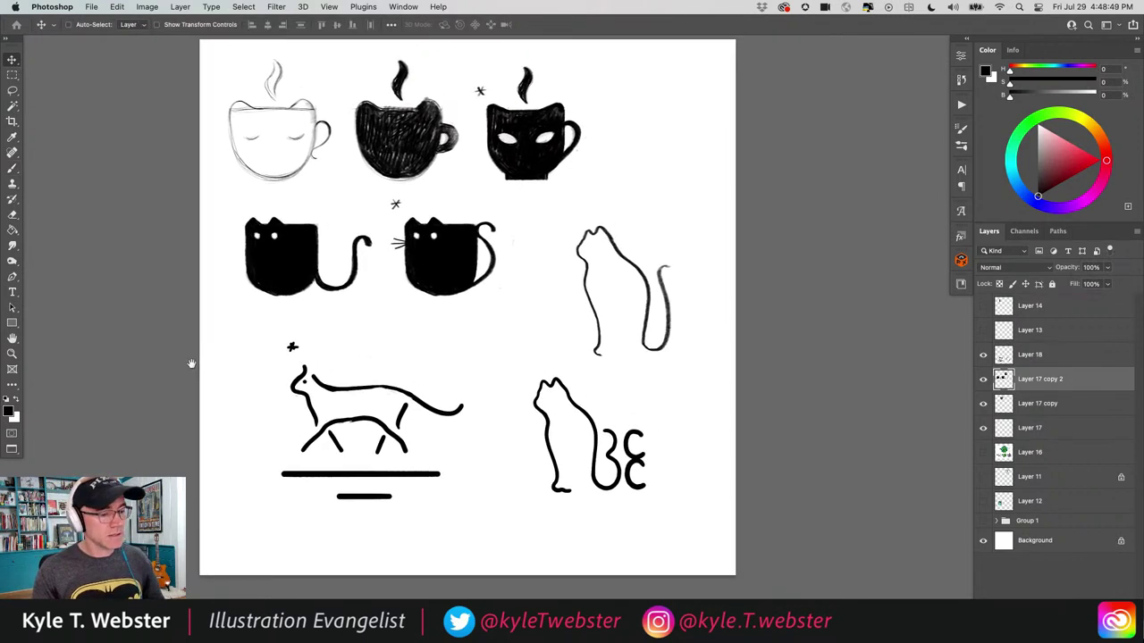
scroll(332, 345, "up", 2)
scroll(312, 340, "right", 3)
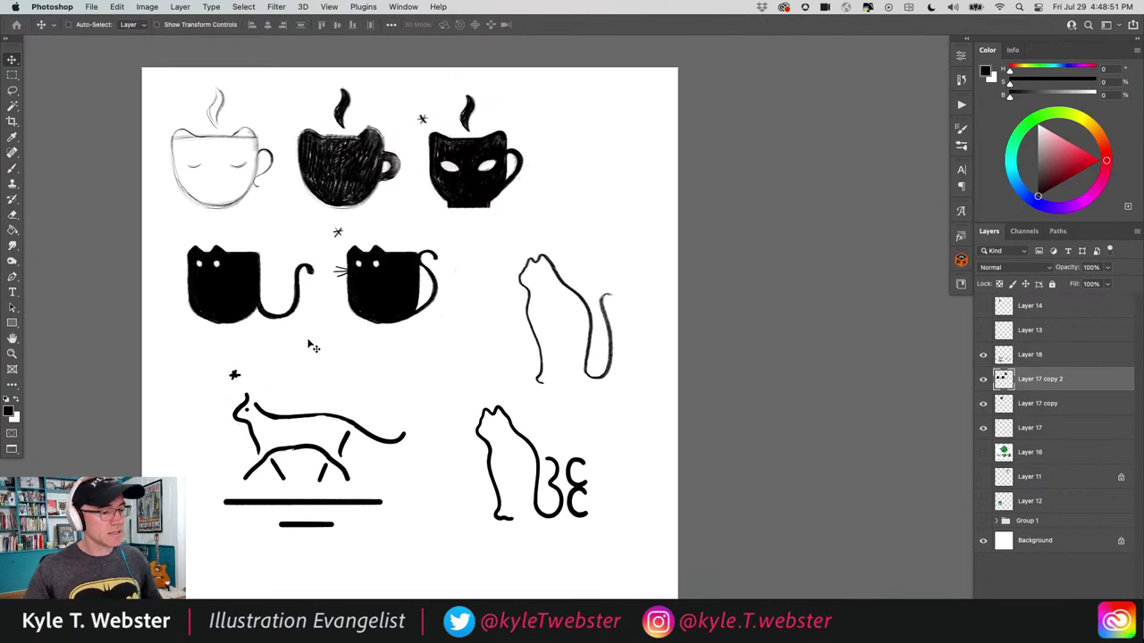
key("b")
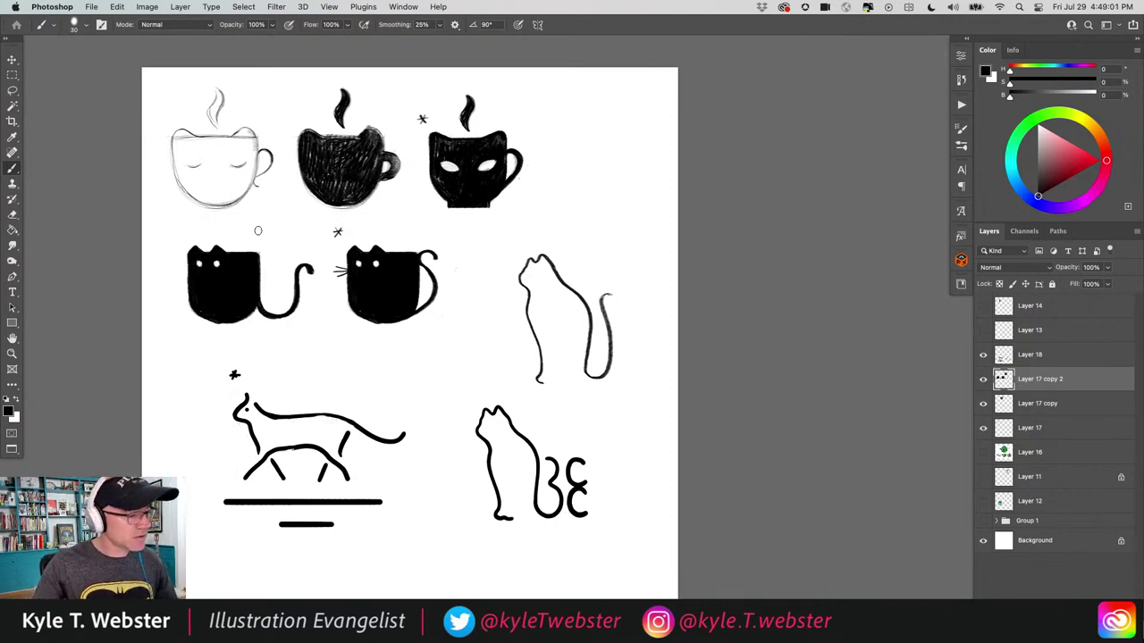
Pan across the canvas to review all the cat cups and line-art cats.
scroll(226, 317, "up", 2)
scroll(314, 254, "down", 2)
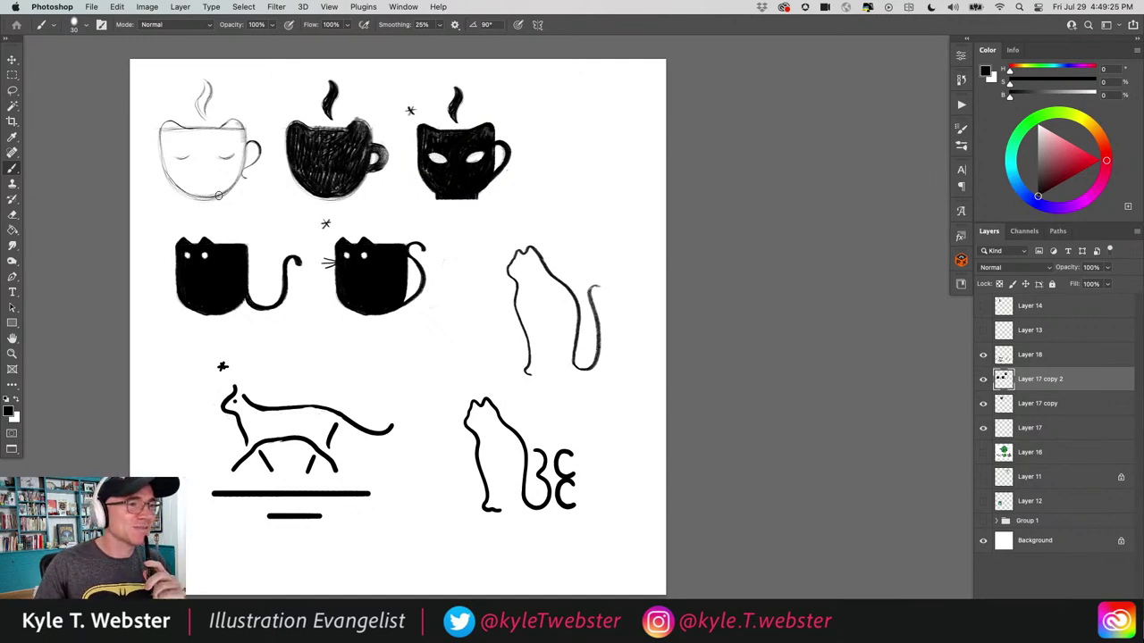
left_click_drag(263, 405, 403, 404)
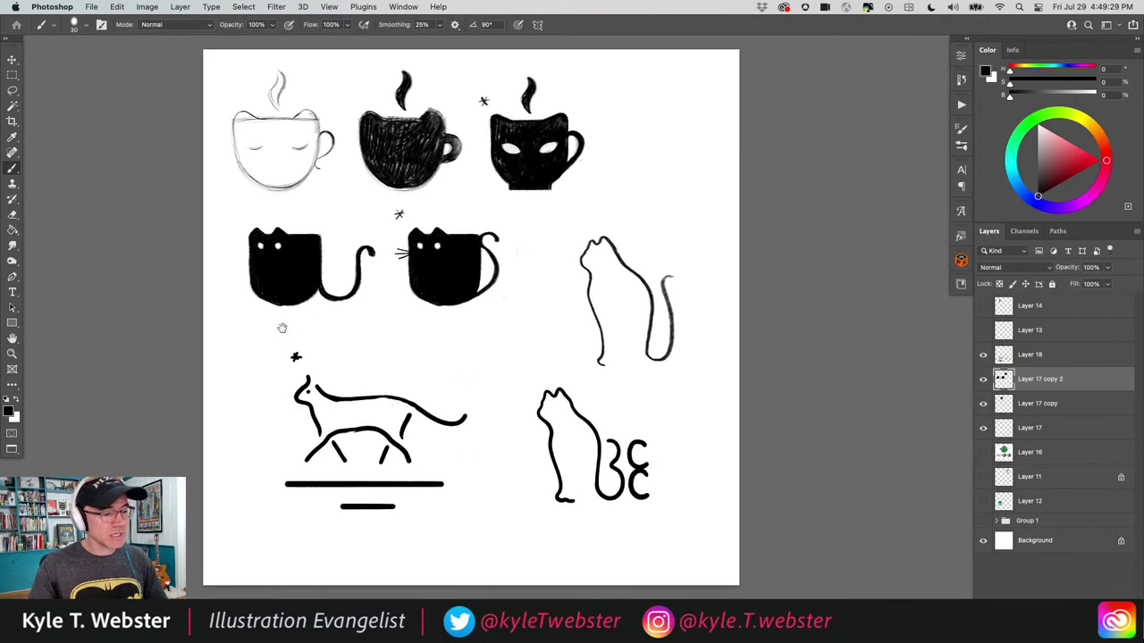
left_click_drag(301, 355, 311, 363)
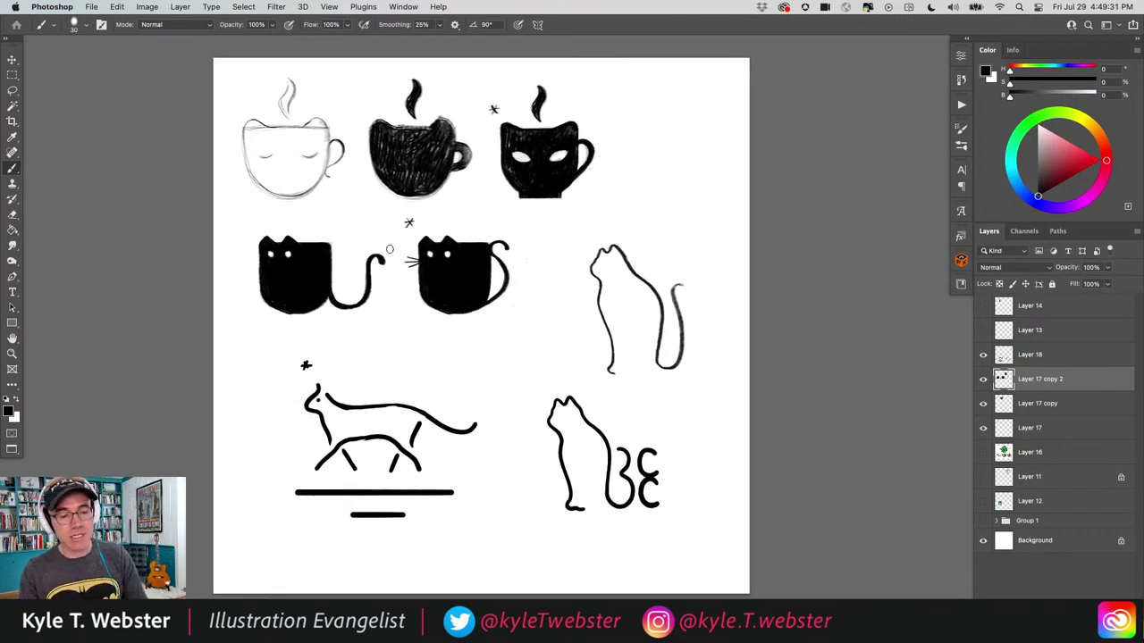
left_click_drag(506, 373, 470, 378)
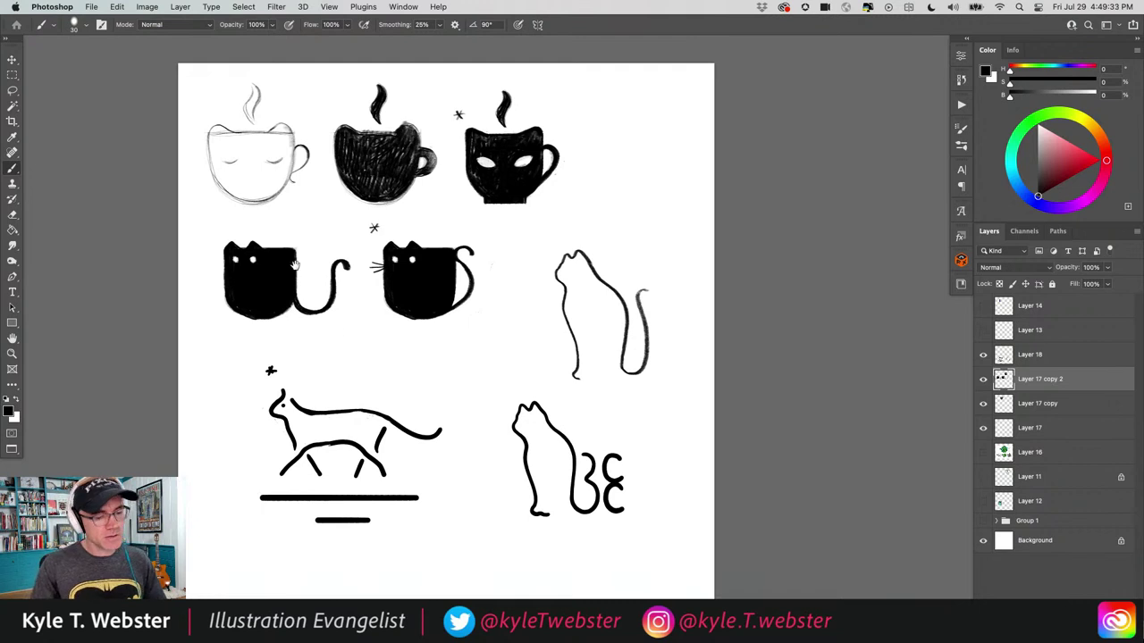
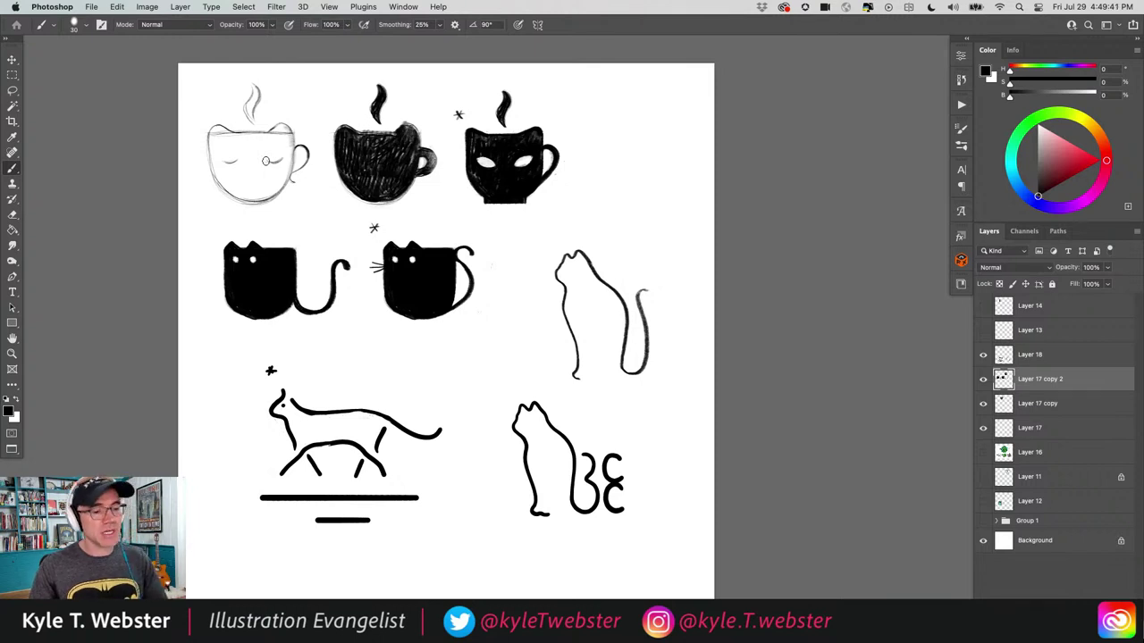
Brush the cat's S- and J-shaped body curves beside the cup, redoing failed attempts.
left_click(616, 187)
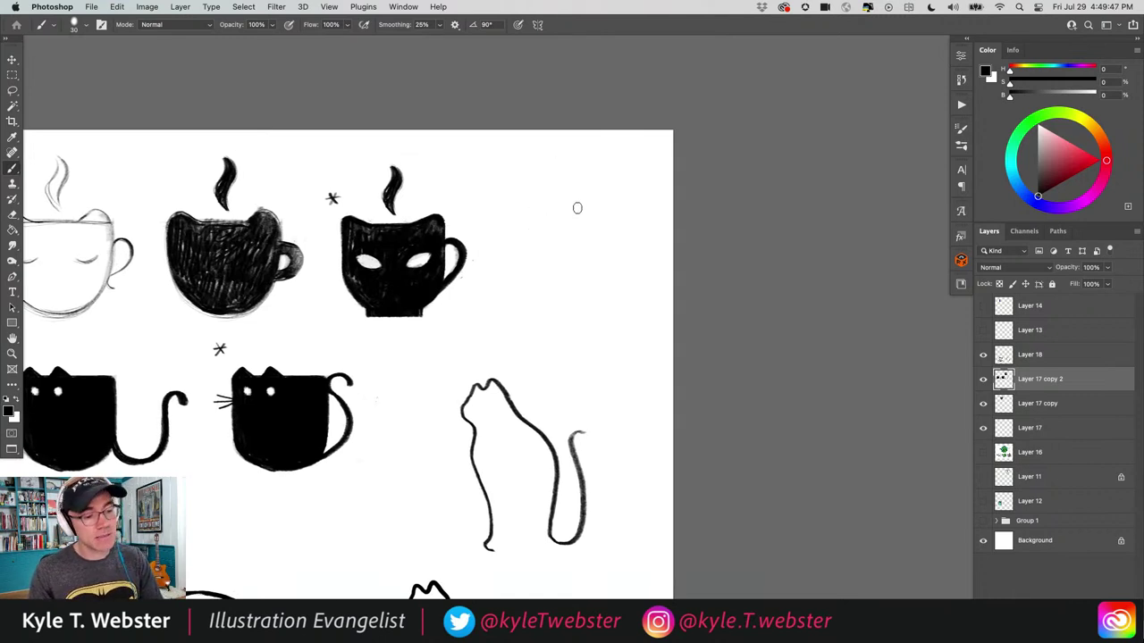
mouse_move(578, 208)
left_mouse_down()
mouse_move(618, 281)
mouse_move(609, 291)
left_mouse_up()
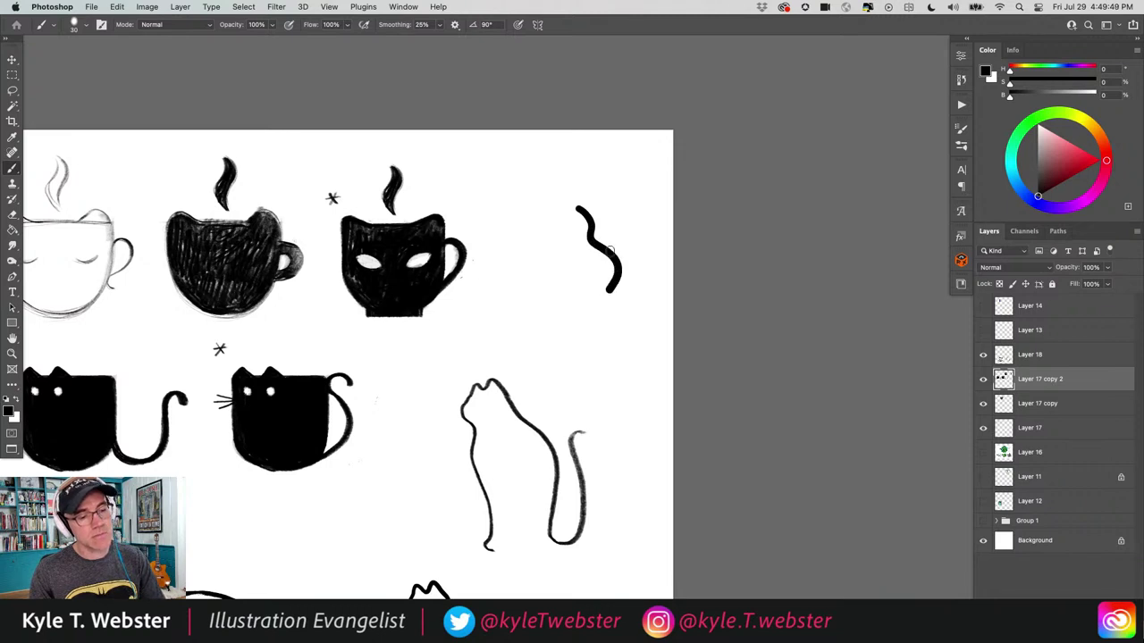
key("ctrl+z")
mouse_move(573, 202)
left_mouse_down()
mouse_move(606, 275)
mouse_move(569, 290)
left_mouse_up()
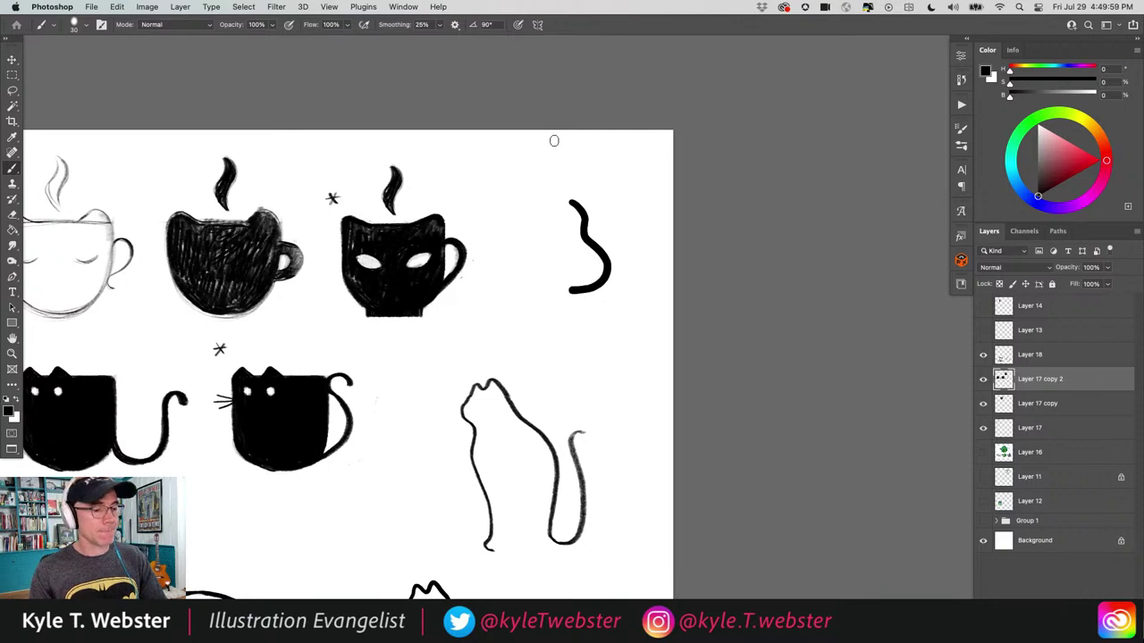
key("super+z")
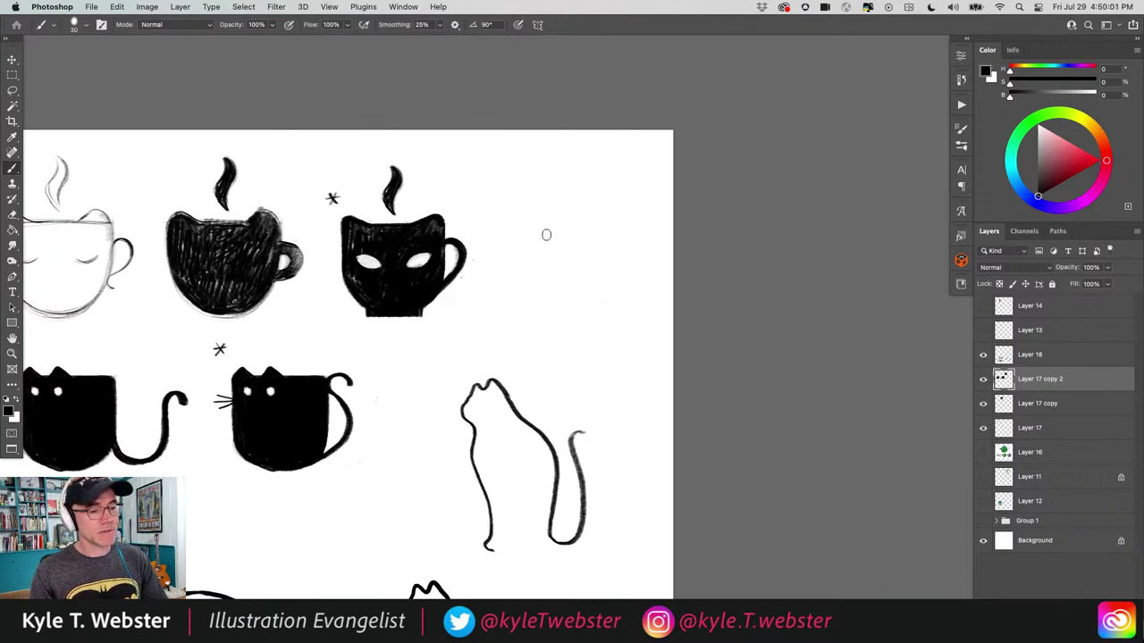
mouse_move(517, 279)
left_mouse_down()
mouse_move(535, 286)
mouse_move(551, 261)
mouse_move(552, 213)
left_mouse_up()
key("super+z")
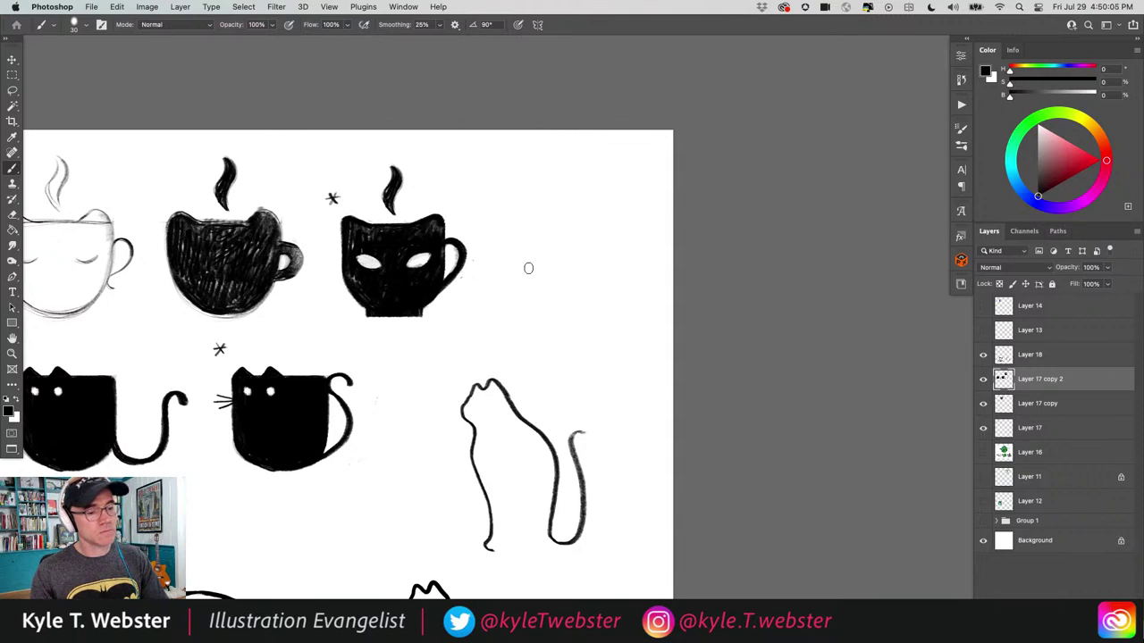
mouse_move(514, 286)
left_mouse_down()
mouse_move(541, 266)
mouse_move(556, 207)
mouse_move(593, 266)
mouse_move(582, 284)
left_mouse_up()
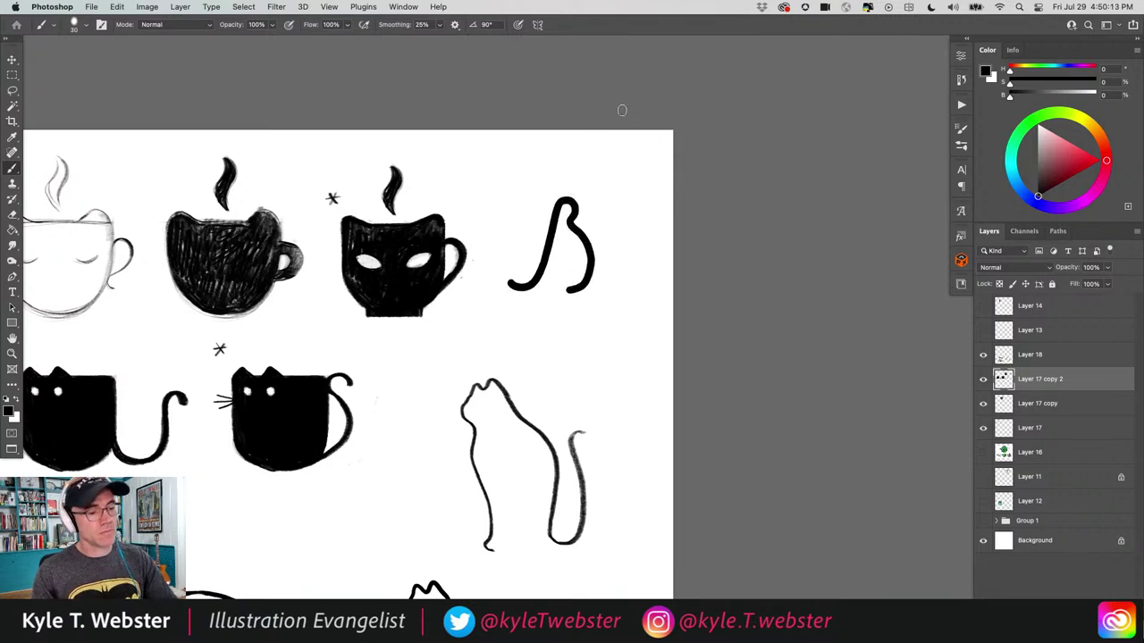
Add small ears and right-side whiskers to the B-shaped cat, then view the whole sheet.
left_click(569, 187, "super")
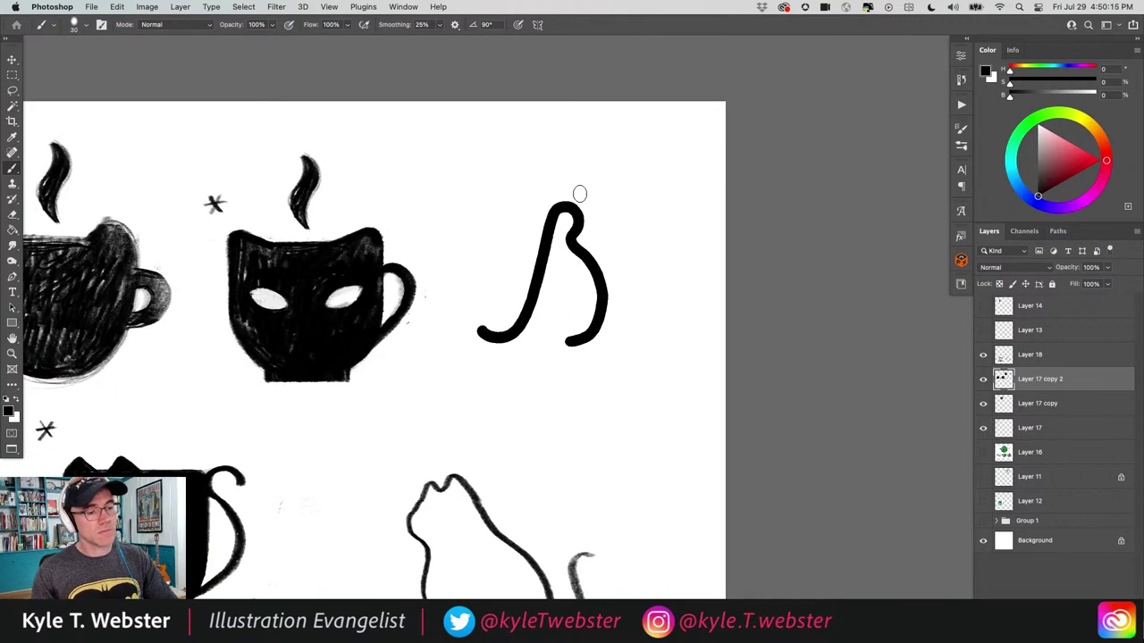
mouse_move(579, 193)
left_mouse_down()
mouse_move(560, 186)
mouse_move(518, 227)
left_mouse_up()
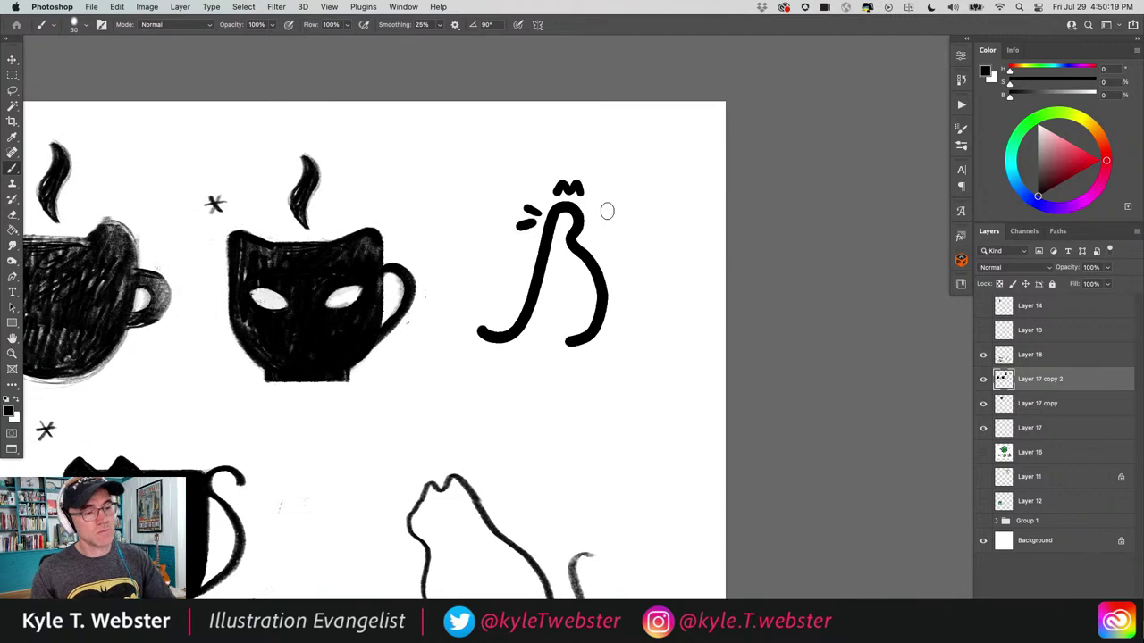
mouse_move(607, 210)
left_mouse_down()
mouse_move(591, 218)
mouse_move(594, 234)
left_mouse_up()
left_click(462, 374, "alt")
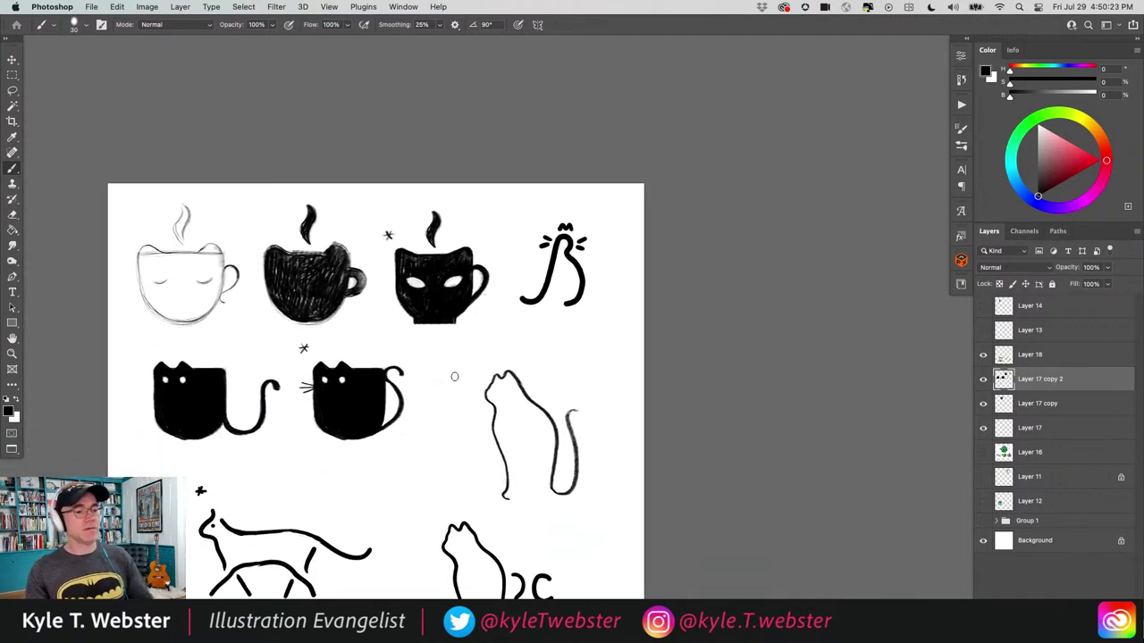
left_click(549, 268, "ctrl")
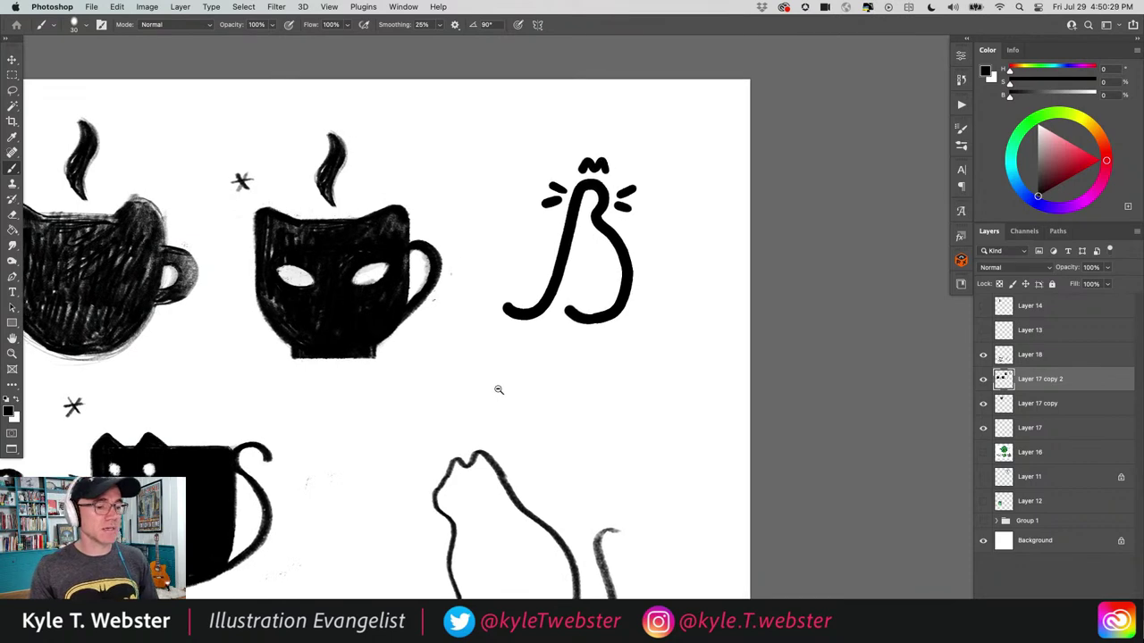
key("ctrl+minus")
scroll(564, 214, "up", 1)
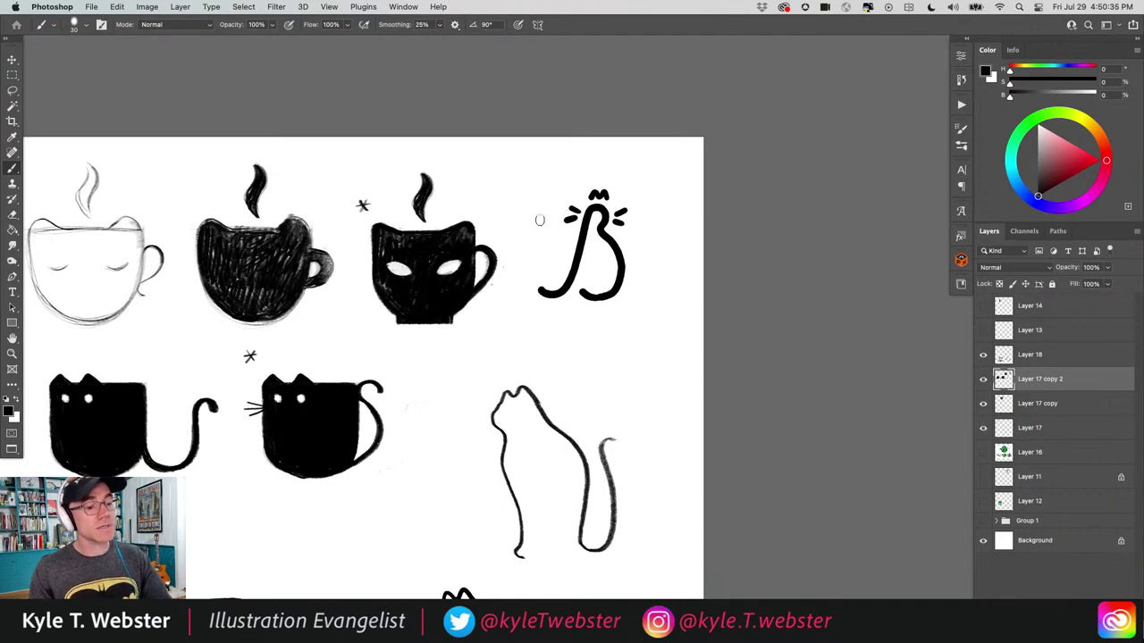
scroll(541, 191, "down", 1)
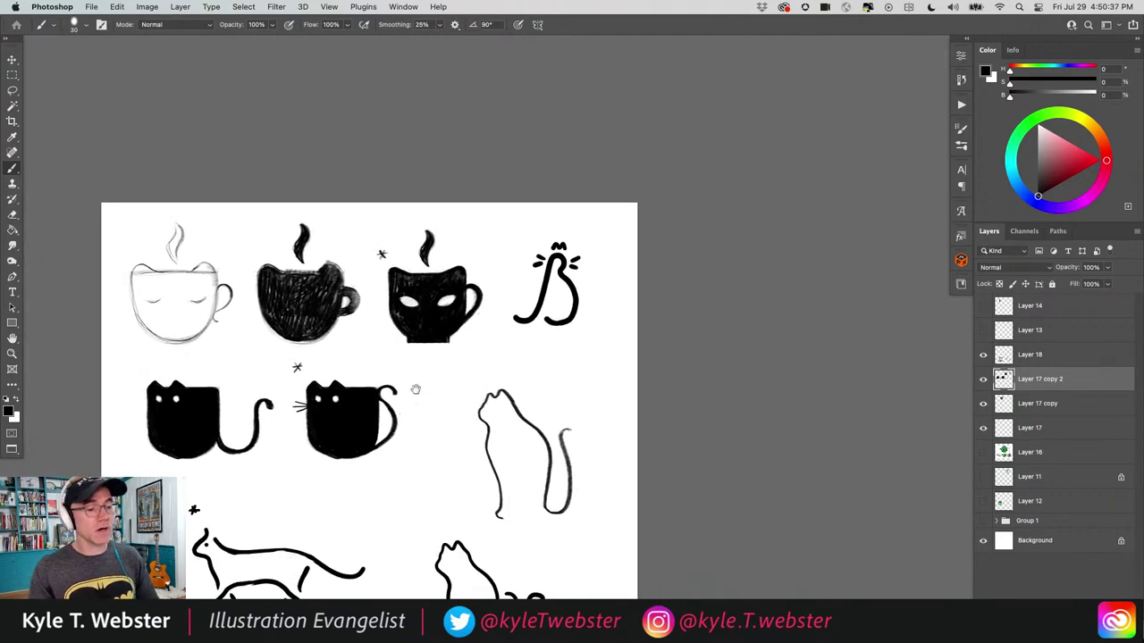
Lasso the B-shaped cat sketch and create a new 600×600 px document.
key("l")
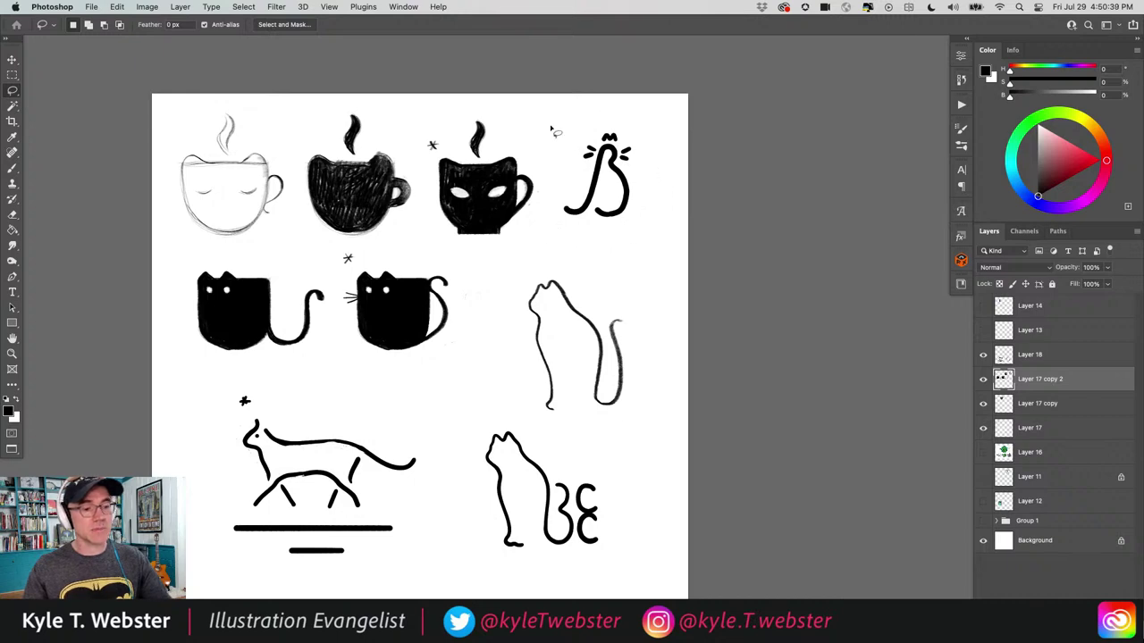
left_click_drag(585, 116, 556, 170)
key("super+n")
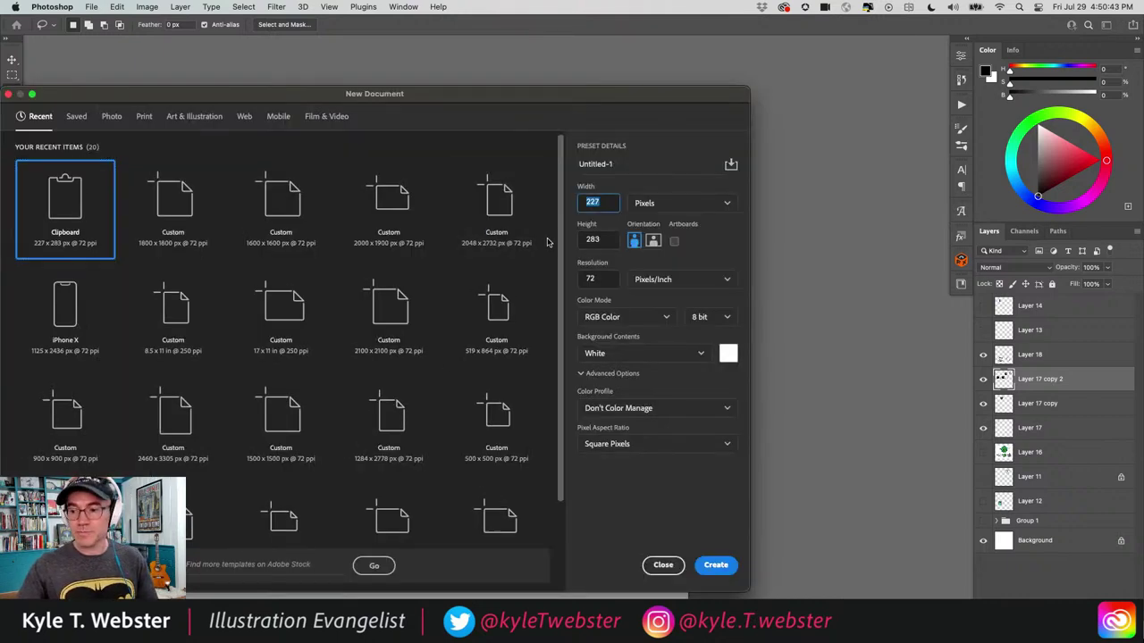
type("600")
key("Tab")
type("6")
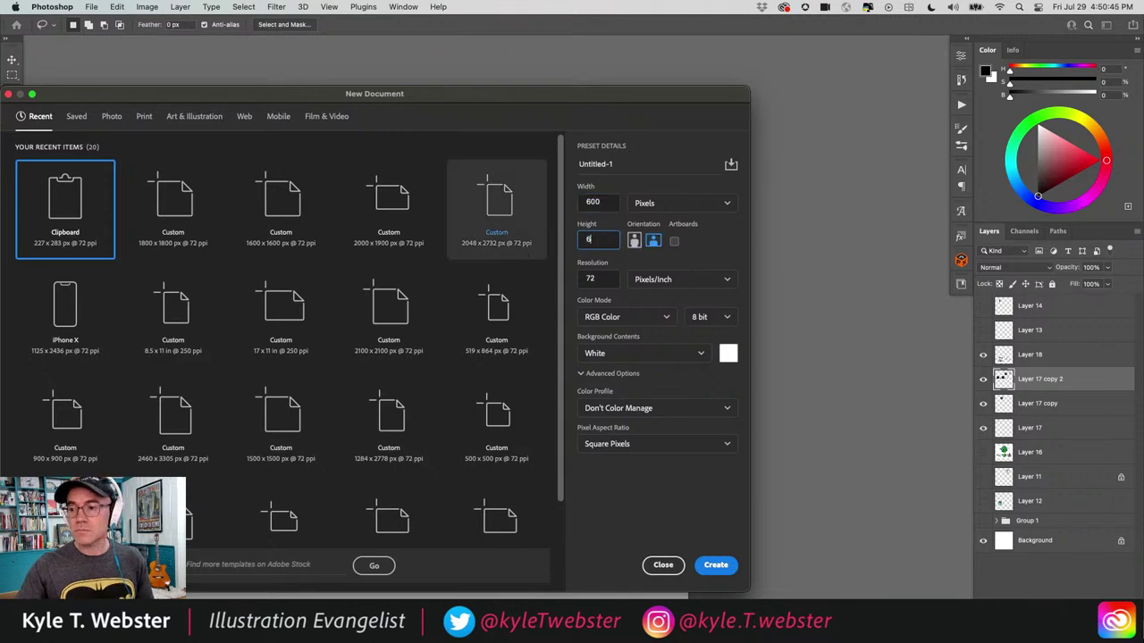
type("00")
key("Return")
Paste the sketch, scale it to about 143%, and centre it on the canvas.
key("super+v")
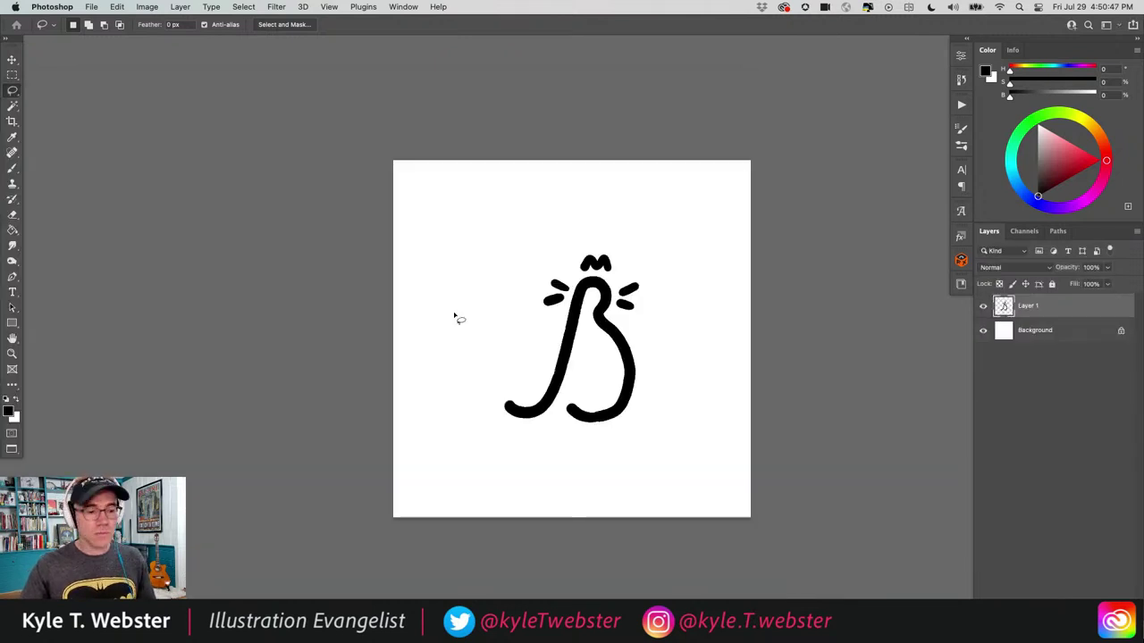
scroll(447, 321, "right", 2)
key("super+t")
left_click_drag(449, 258, 409, 225)
left_click_drag(493, 289, 476, 284)
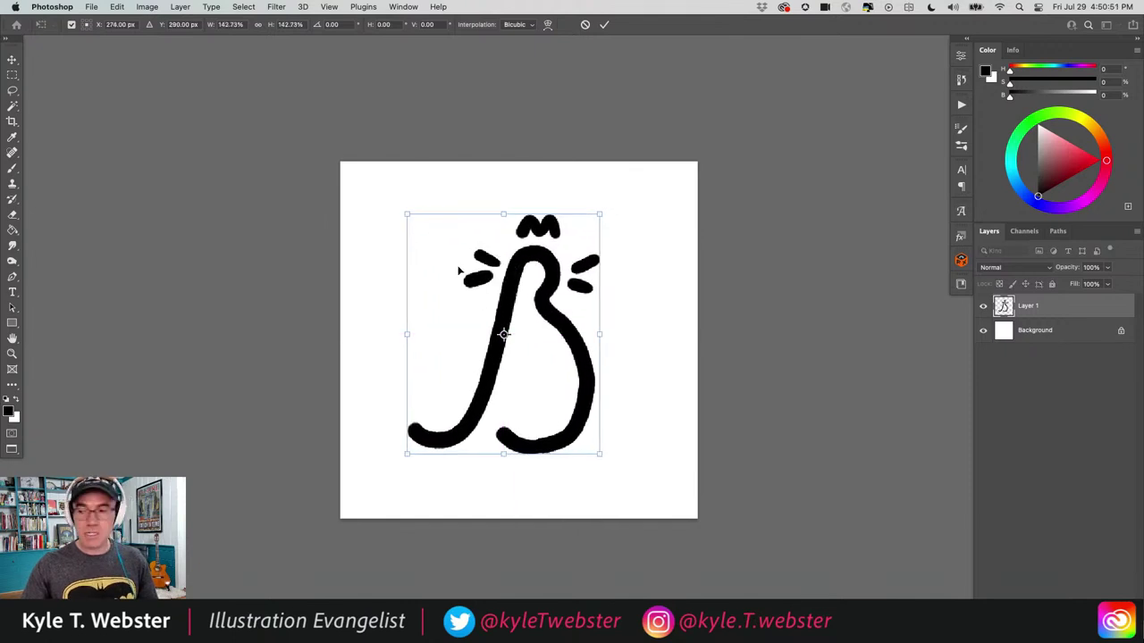
key("Return")
key("l")
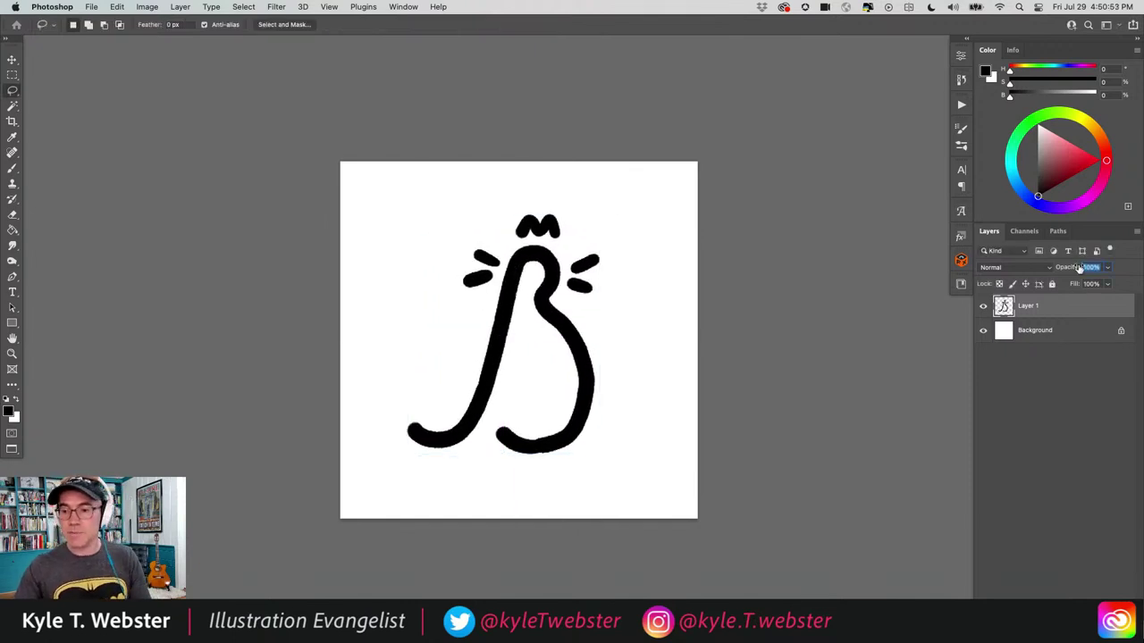
Set the sketch layer to 30% opacity and add an empty layer above it.
type("30")
key("super+shift+alt+n")
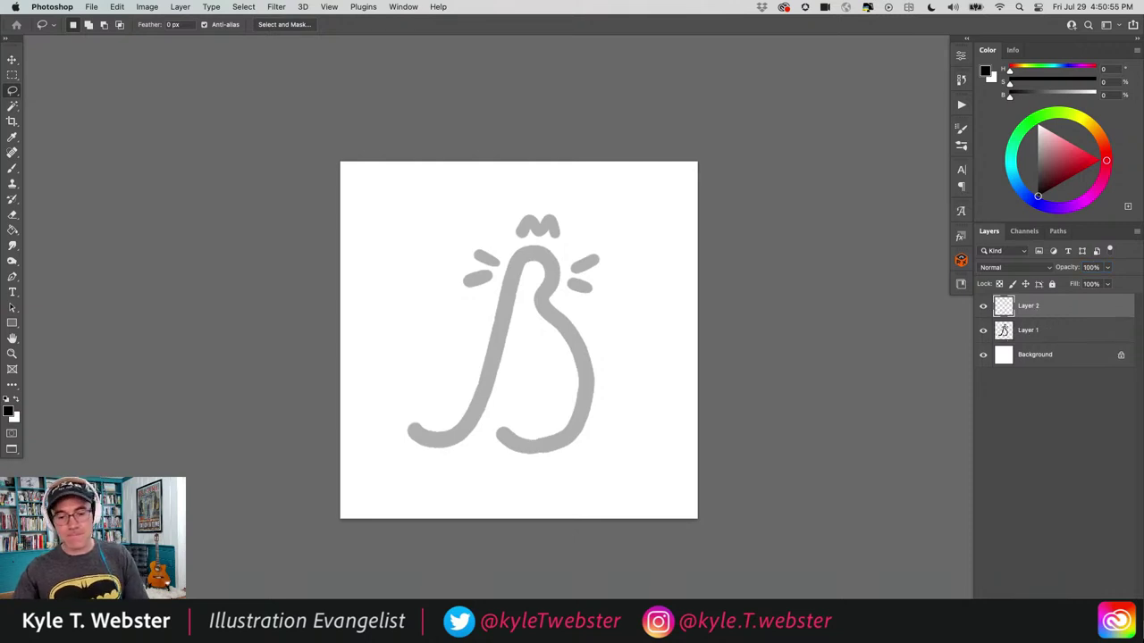
key("b")
key("super+equal")
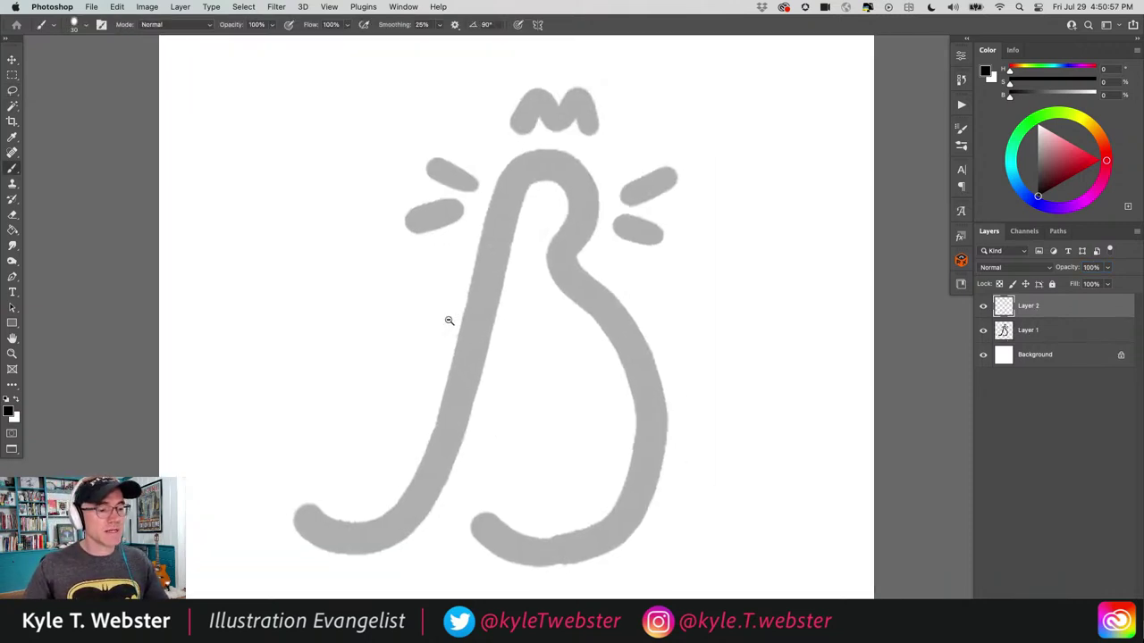
Trace the C-curve tail, body line and eye dots in black, then hide the grey sketch layer.
key("super+minus")
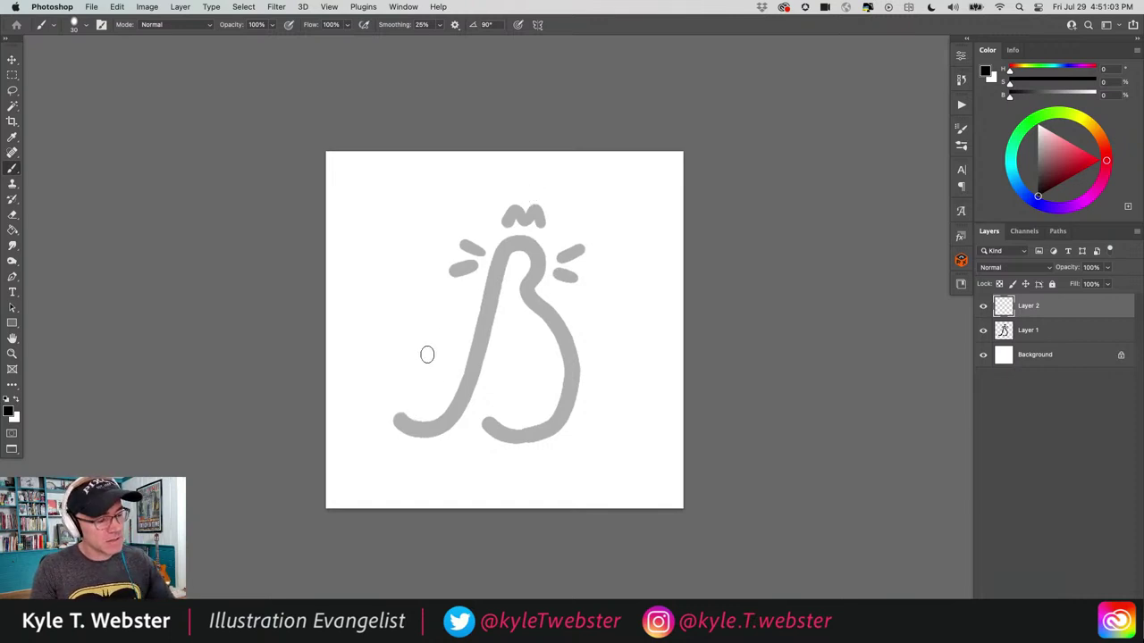
mouse_move(431, 355)
left_mouse_down()
mouse_move(392, 390)
mouse_move(395, 410)
mouse_move(430, 431)
mouse_move(450, 428)
mouse_move(468, 400)
mouse_move(502, 240)
left_mouse_up()
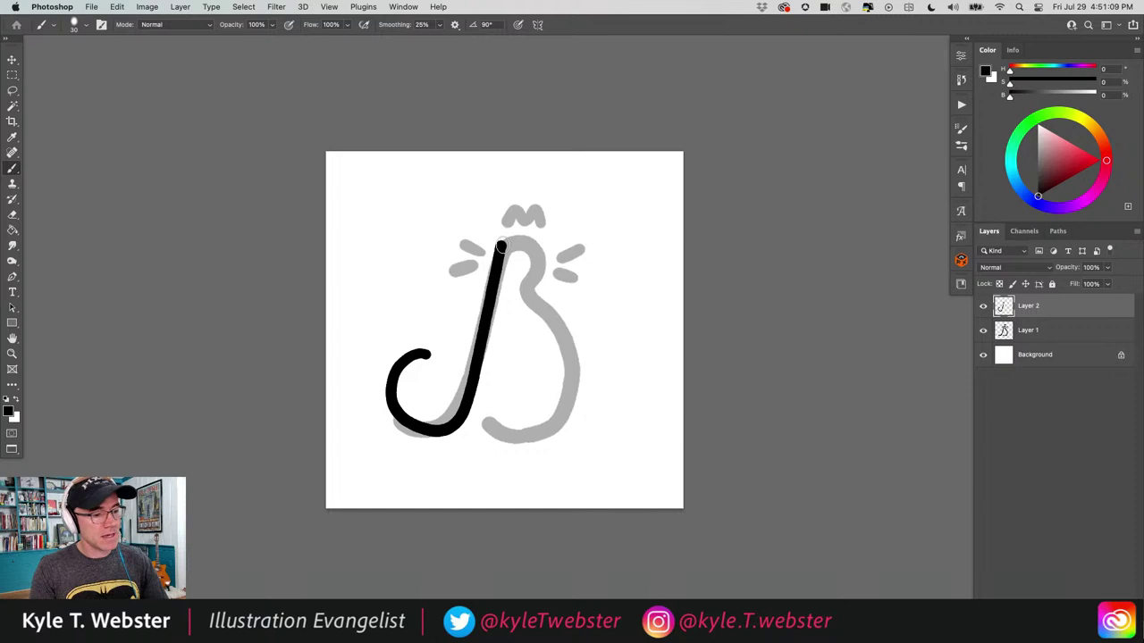
mouse_move(503, 241)
left_mouse_down()
mouse_move(517, 214)
mouse_move(507, 228)
mouse_move(524, 243)
mouse_move(540, 228)
mouse_move(551, 254)
mouse_move(551, 300)
mouse_move(514, 316)
mouse_move(554, 337)
mouse_move(565, 404)
mouse_move(543, 425)
mouse_move(477, 435)
left_mouse_up()
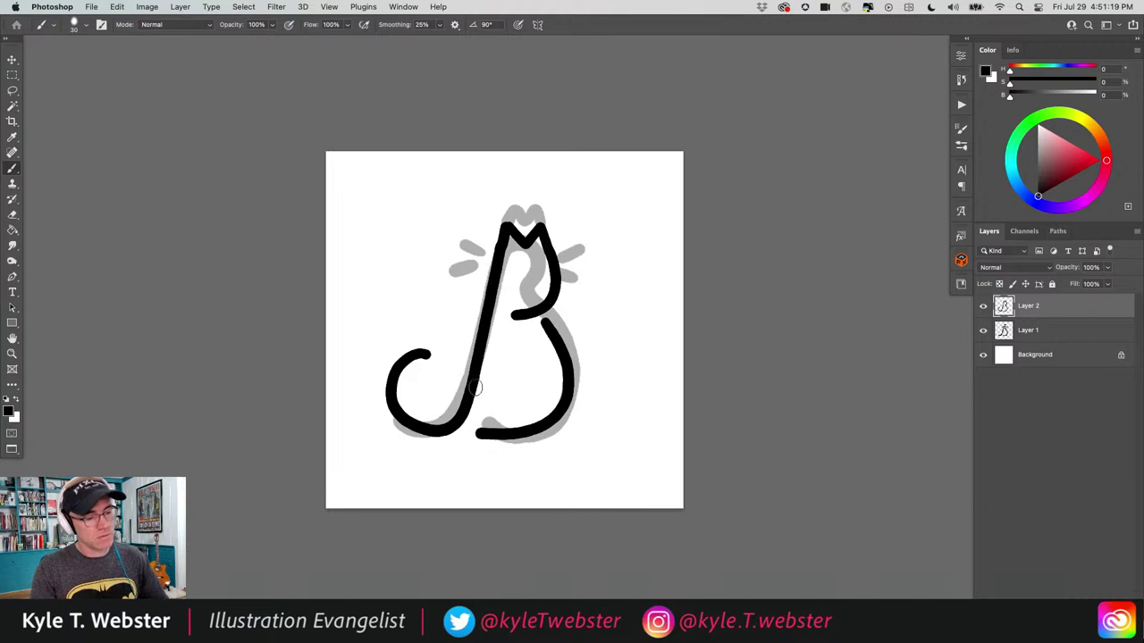
left_click(536, 270)
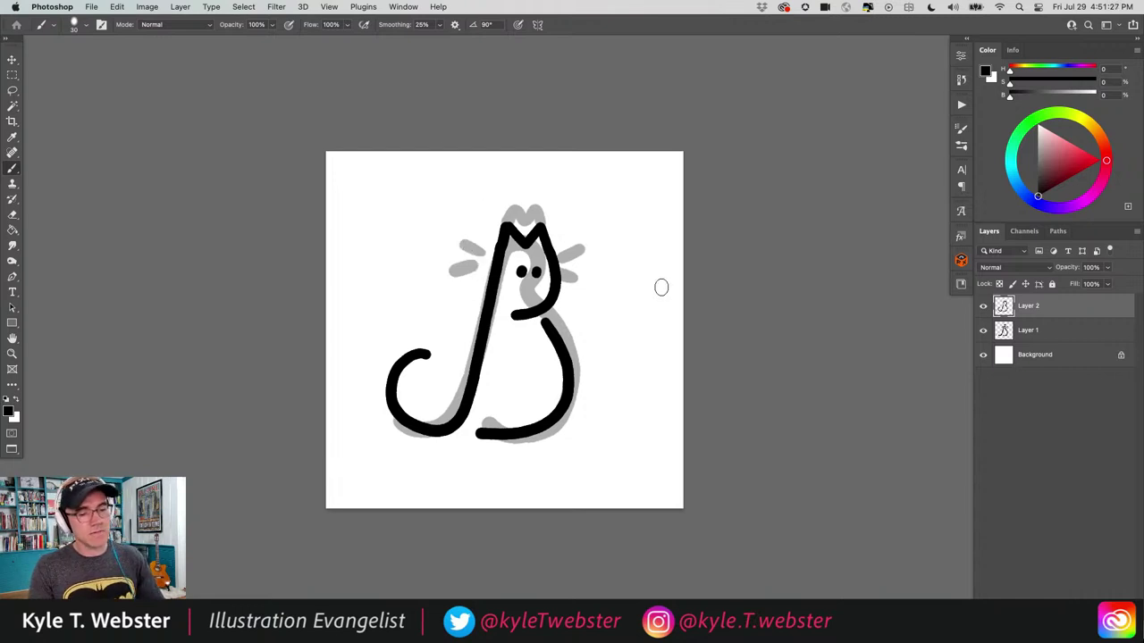
left_click(983, 330)
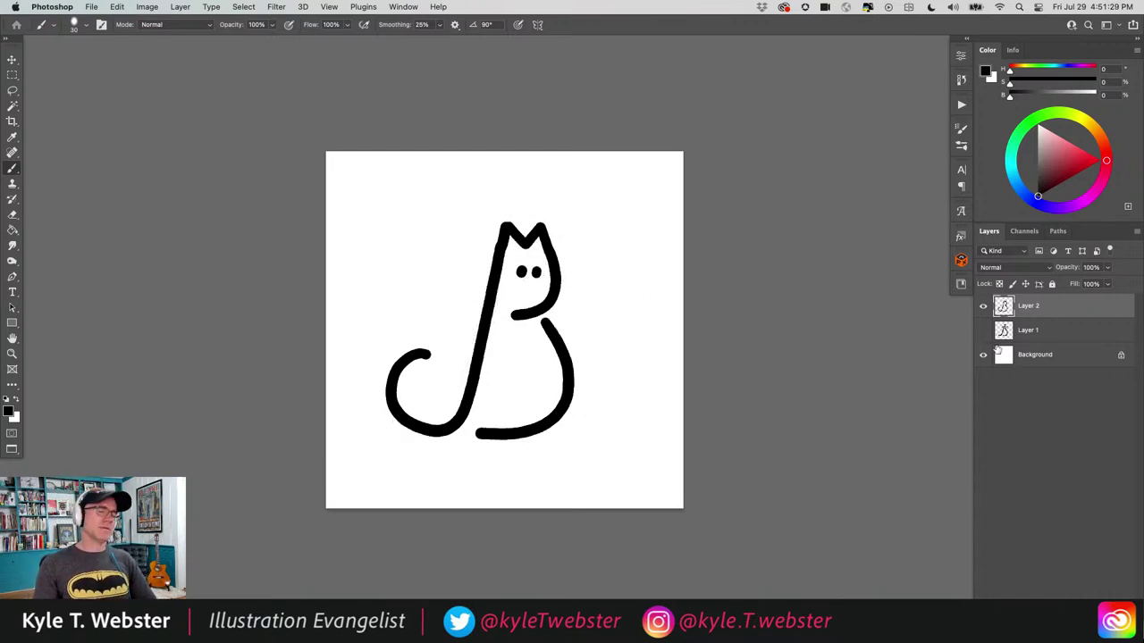
Zoom in closely on the finished cat, undoing and restoring the eye dots.
left_click(420, 391, "alt")
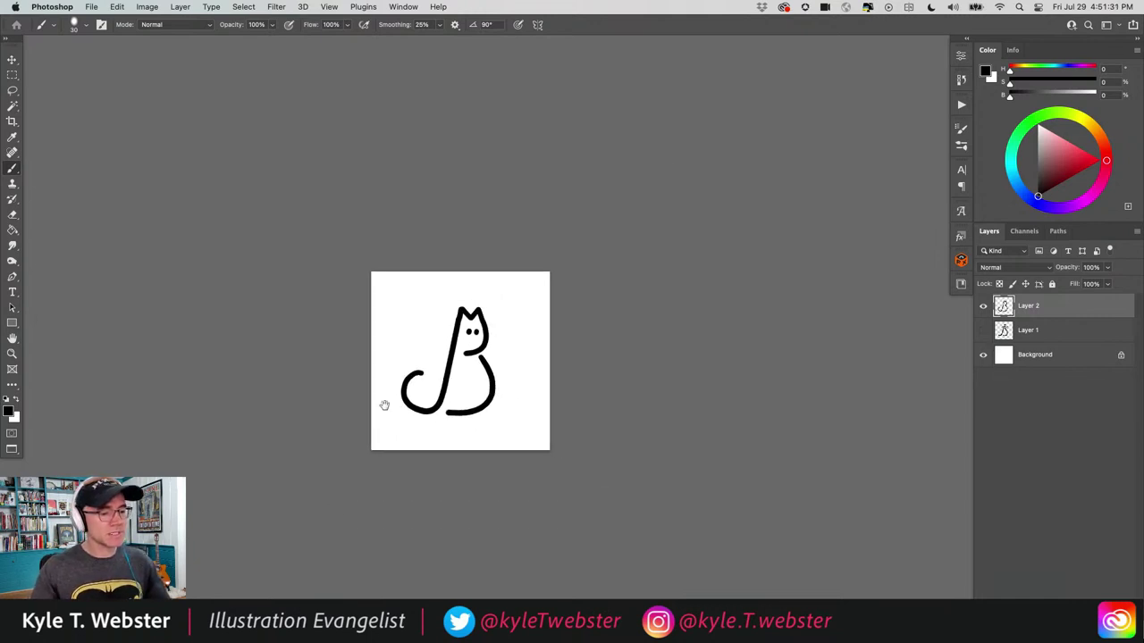
left_click_drag(383, 401, 433, 373)
left_click(420, 407, "super")
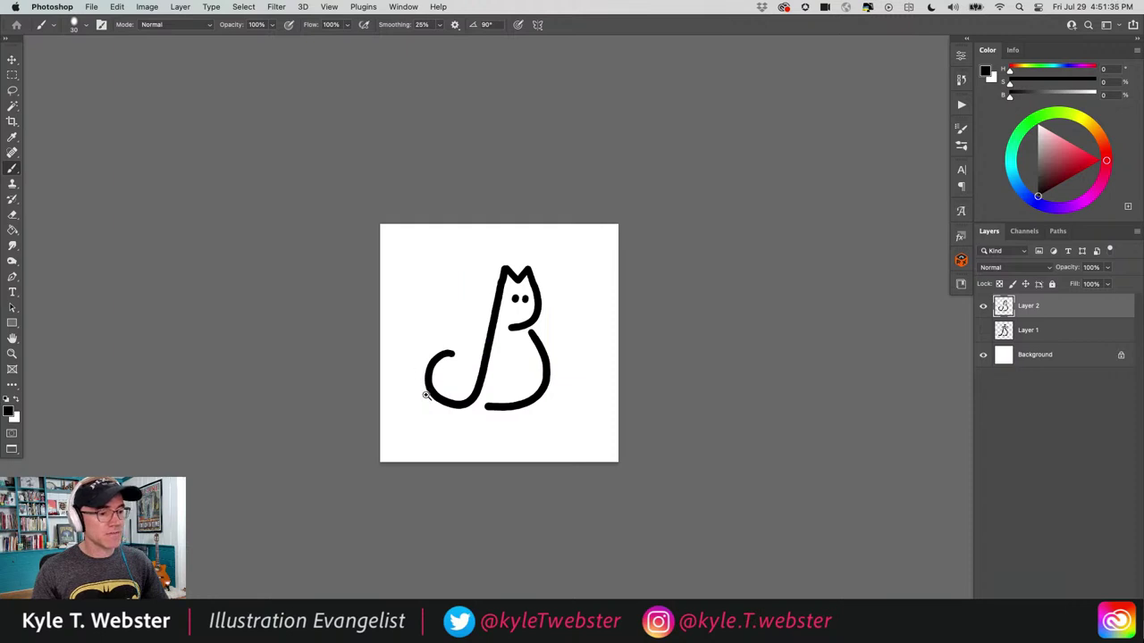
left_click(425, 395, "super")
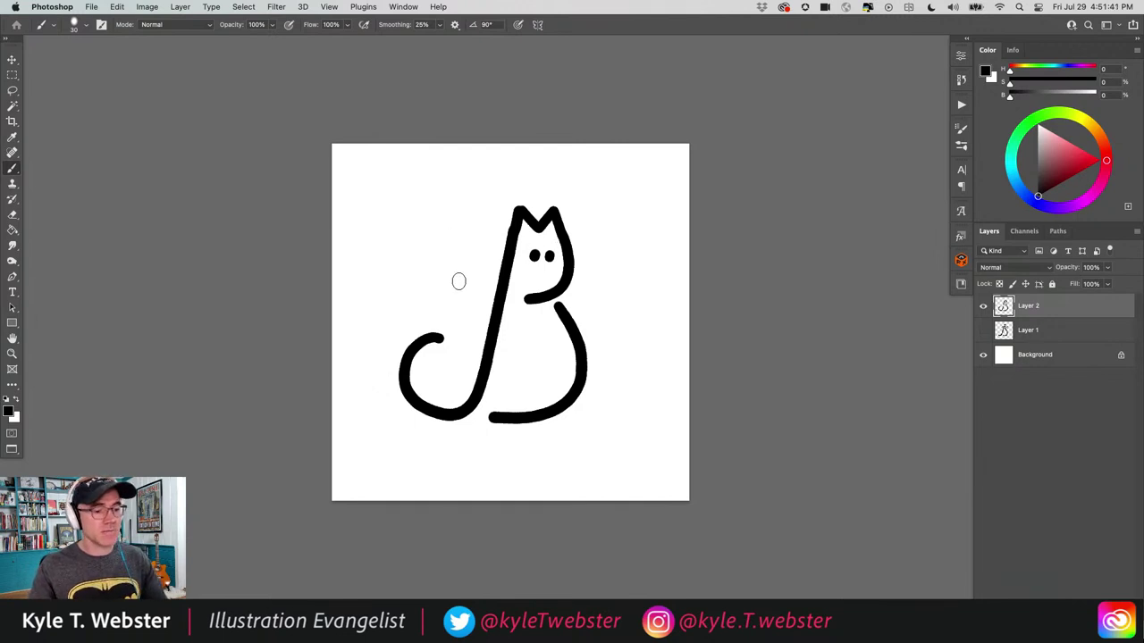
key("super+z")
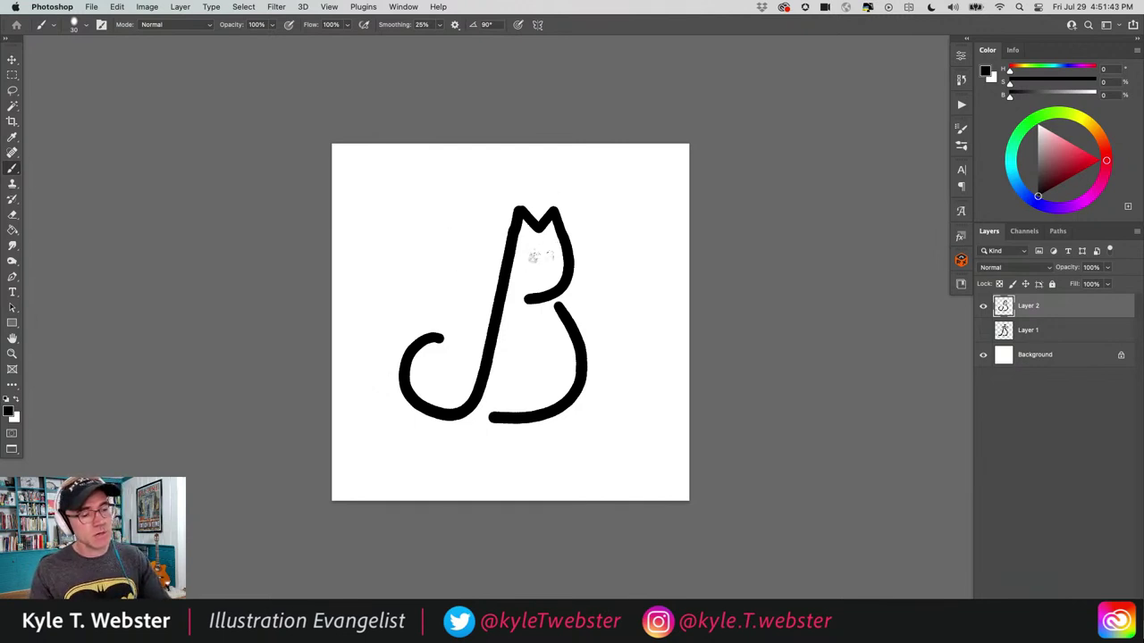
key("super+shift+z")
Duplicate the line layer, reveal Layer 2 and lower its opacity, then select Layer 2 copy.
key("super+j")
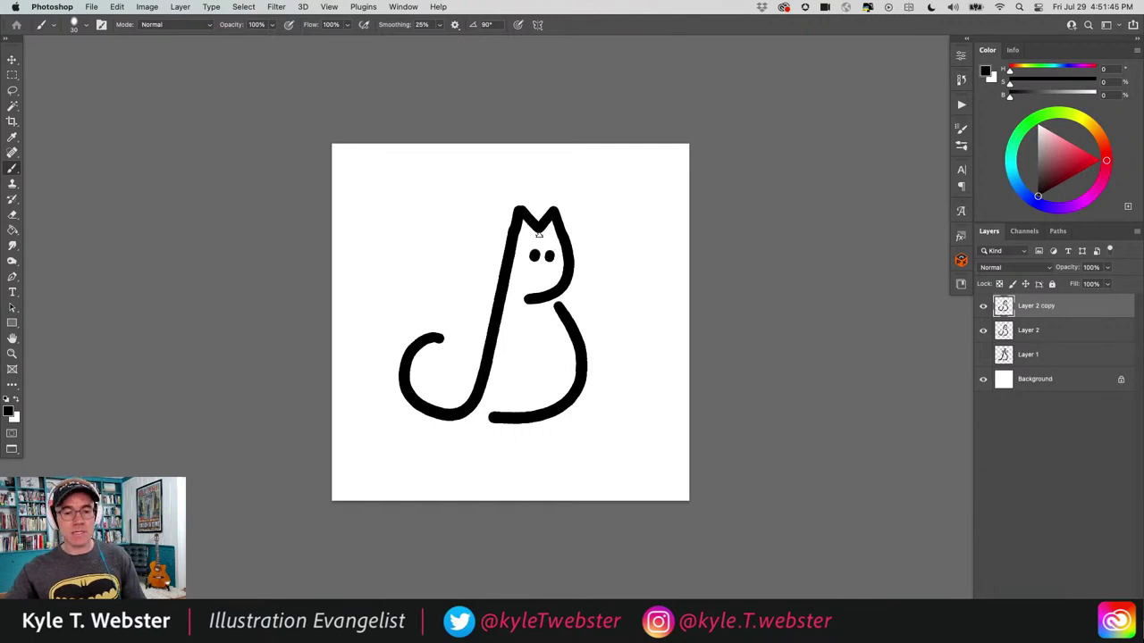
left_click(983, 330)
left_click(1005, 328)
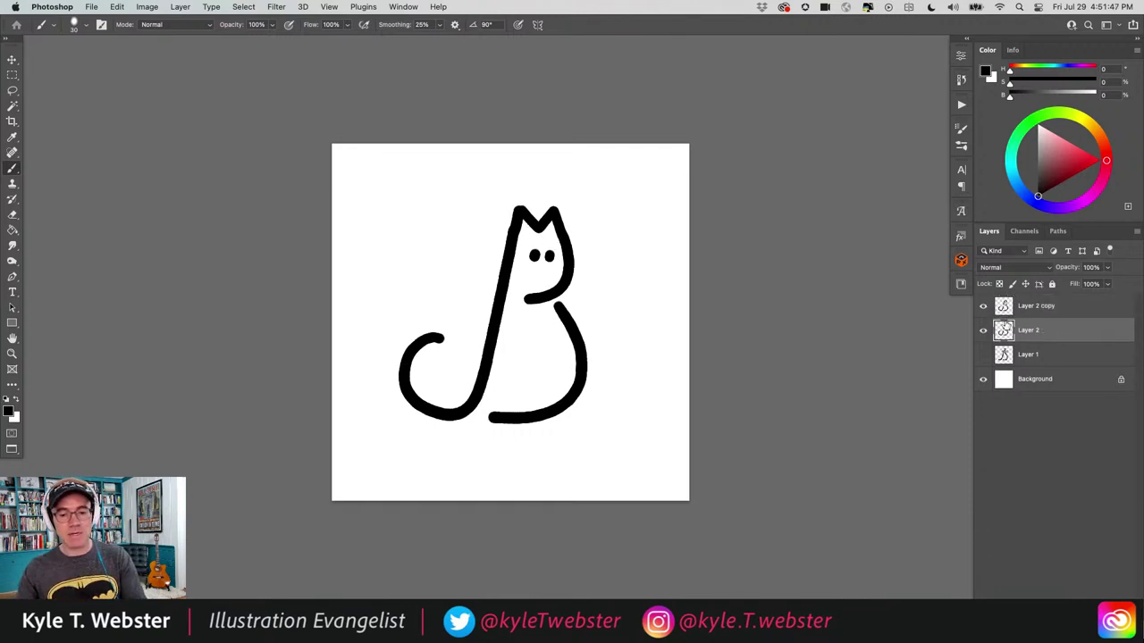
left_click(1094, 267)
type("2")
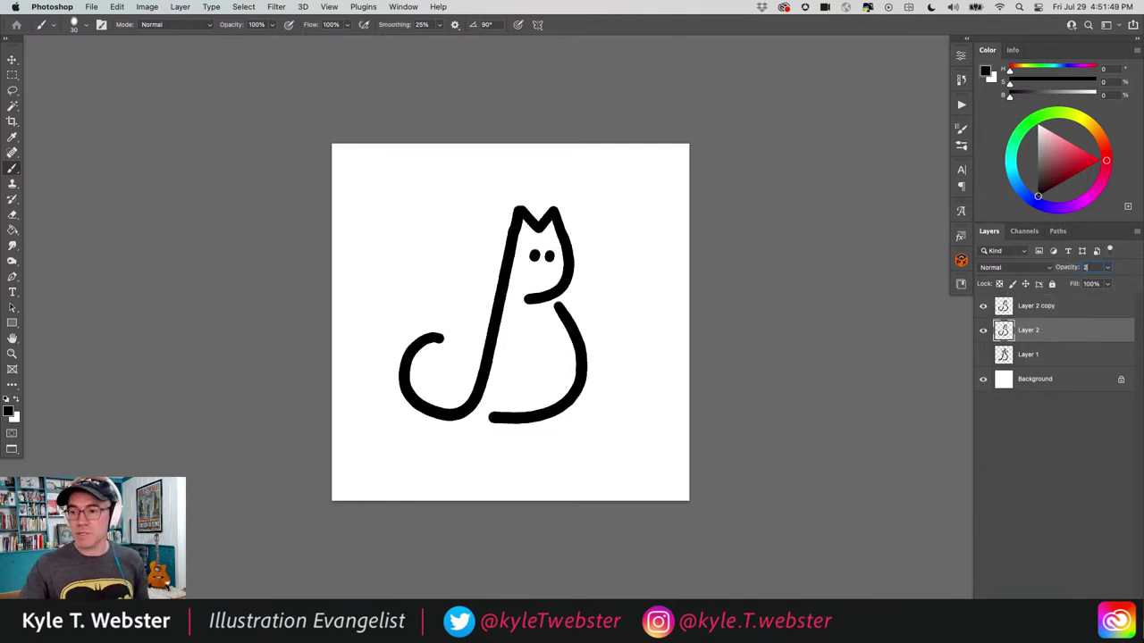
left_click(992, 304)
Lasso the cat's eyes and cheek stroke, nudge them up, and deselect.
key("l")
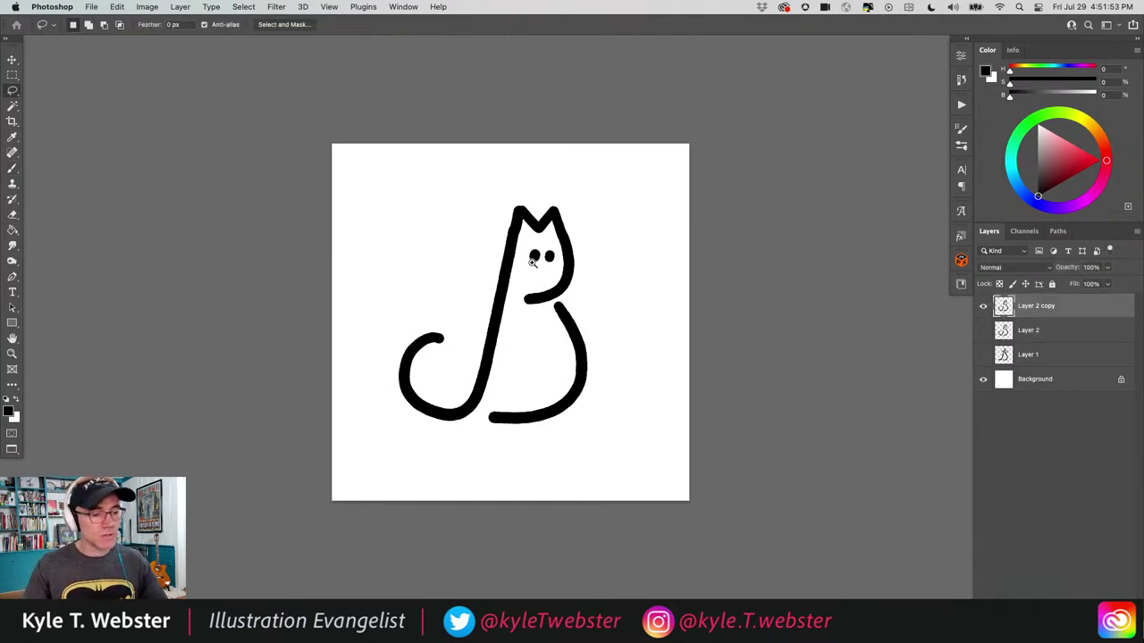
left_click(533, 259, "super")
mouse_move(538, 265)
left_mouse_down()
mouse_move(566, 257)
mouse_move(550, 241)
mouse_move(563, 243)
mouse_move(557, 264)
mouse_move(573, 253)
mouse_move(578, 202)
mouse_move(502, 347)
mouse_move(534, 361)
mouse_move(591, 336)
mouse_move(640, 283)
mouse_move(630, 242)
mouse_move(547, 234)
left_mouse_up()
key("v")
key("Up")
key("Up")
key("Up")
key("Up")
key("Up")
key("Up")
key("Up")
key("Up")
key("Up")
key("Up")
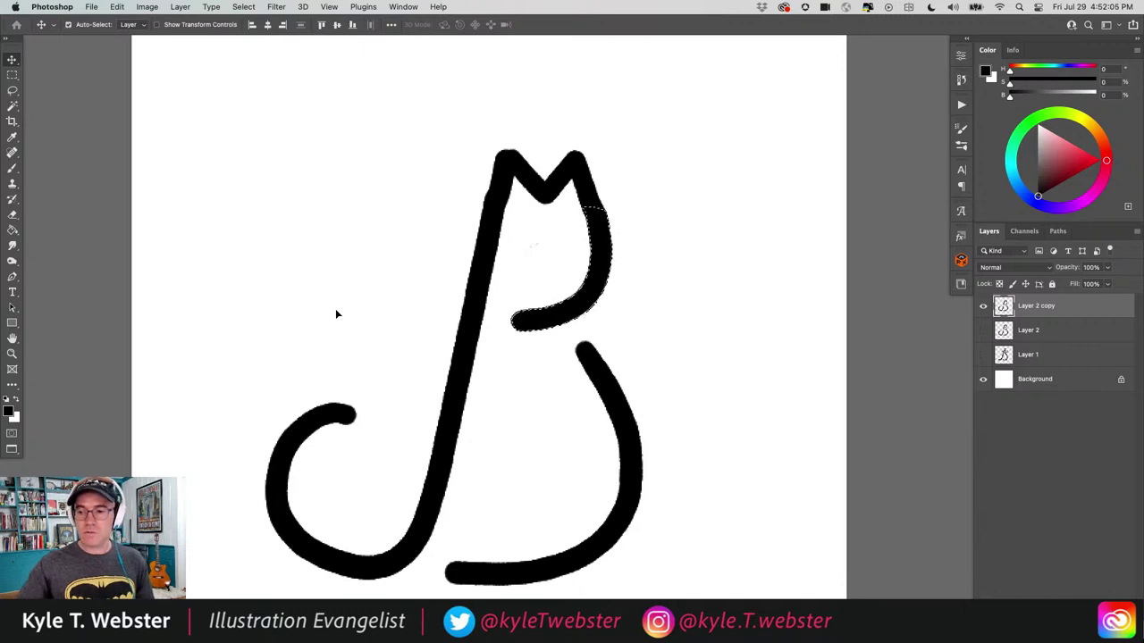
key("ctrl+d")
key("b")
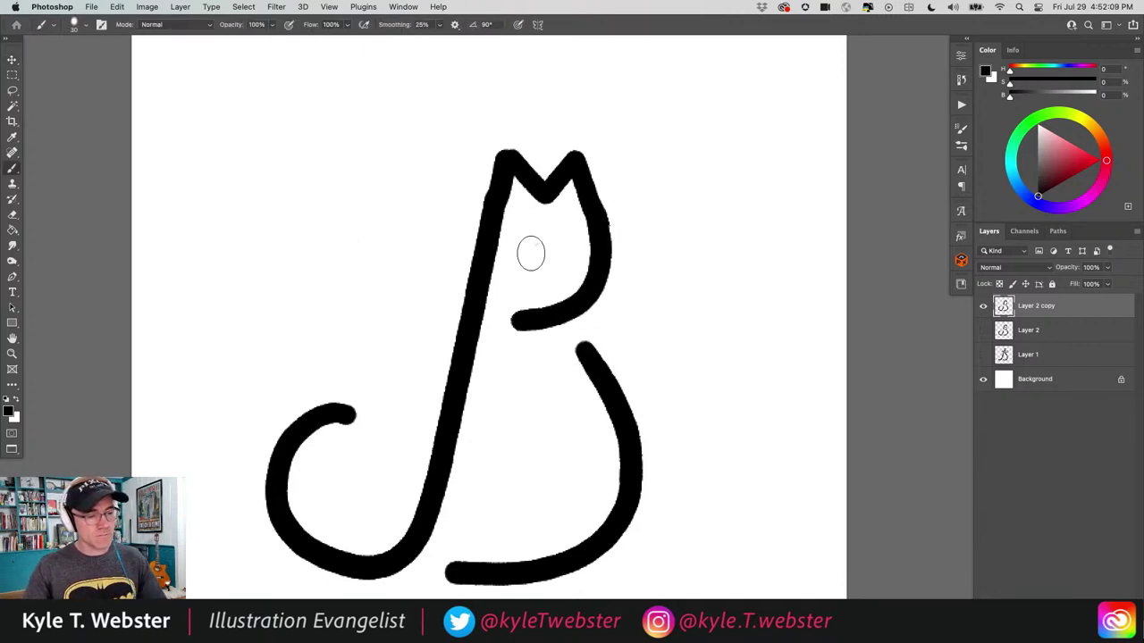
Repaint the two eye dots side by side higher in the cat's head.
left_click(526, 239)
key("ctrl+z")
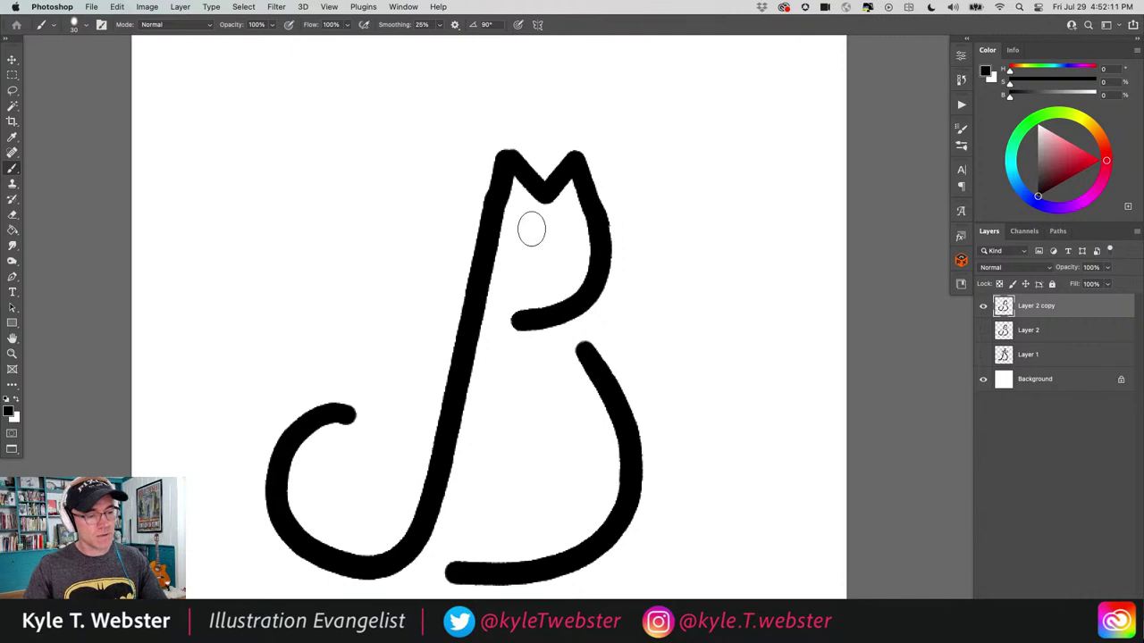
left_click(529, 239)
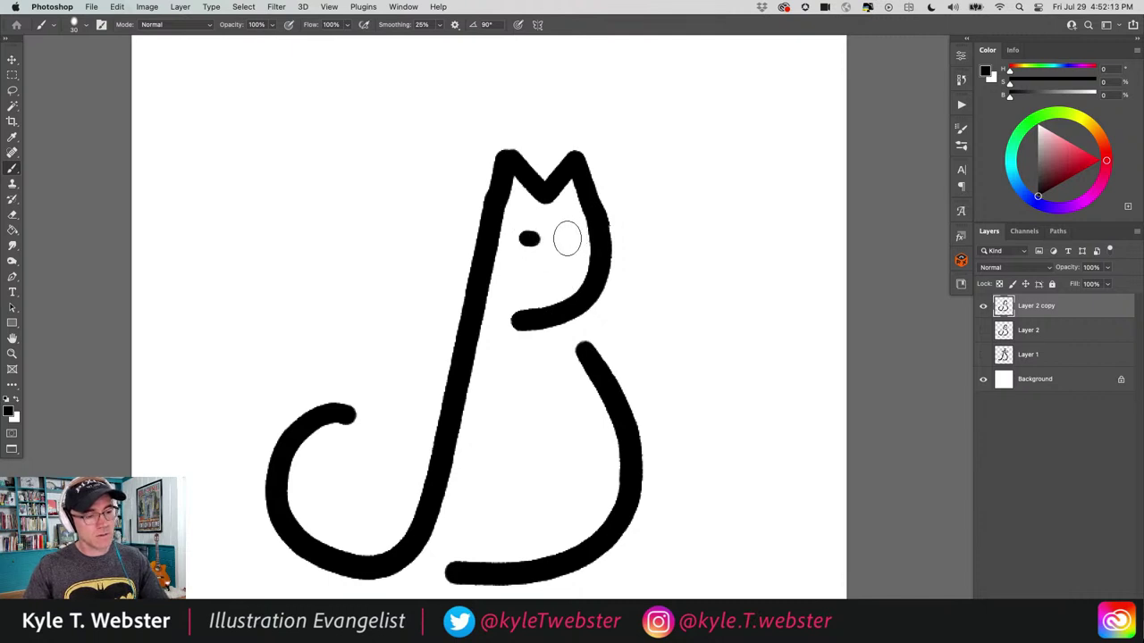
left_click(567, 239)
key("ctrl+z")
left_click(566, 239)
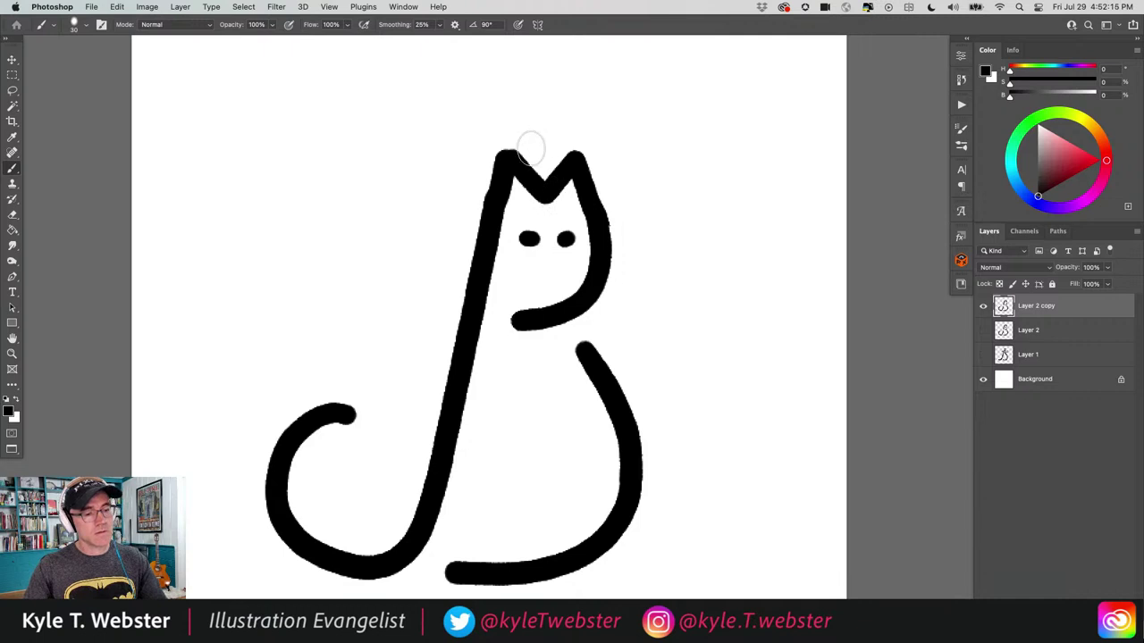
scroll(484, 332, "down", 5)
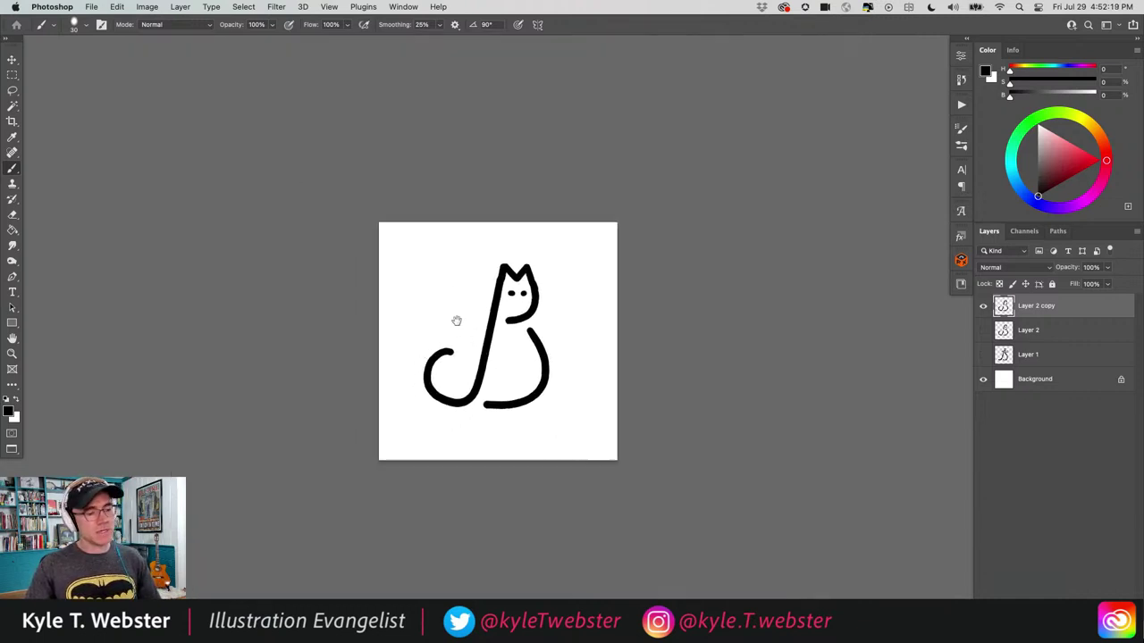
Erase the old curled tail and brush a new tail curling up from the body.
left_click_drag(450, 335, 463, 333)
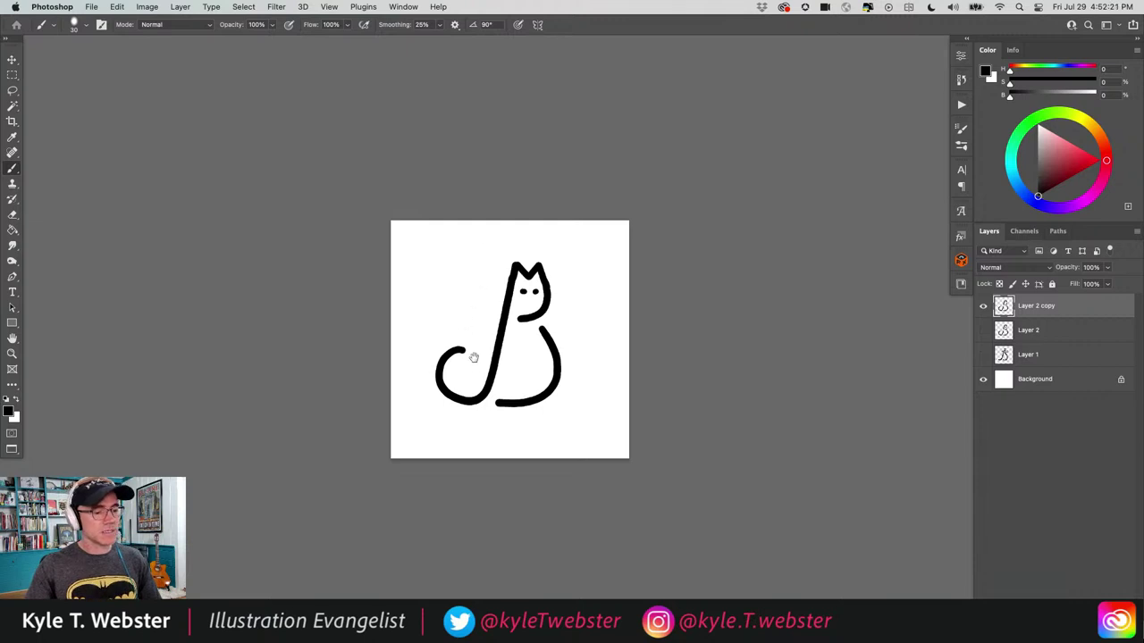
scroll(474, 358, "up", 3)
mouse_move(452, 347)
left_mouse_down()
mouse_move(442, 340)
mouse_move(420, 375)
mouse_move(429, 342)
left_mouse_up()
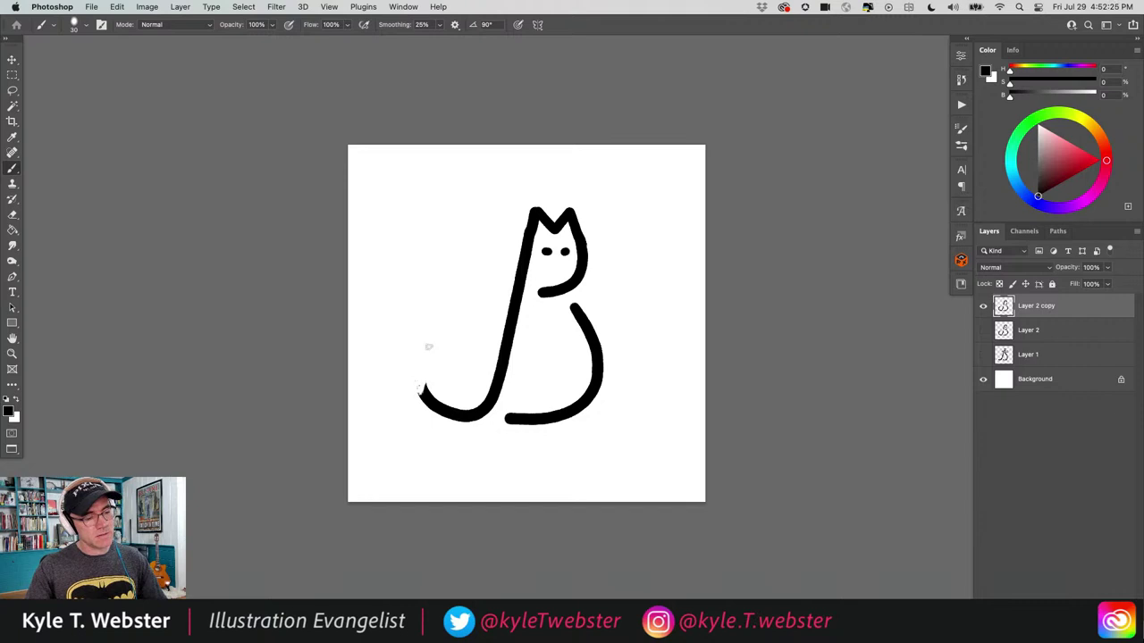
mouse_move(420, 394)
left_mouse_down()
mouse_move(447, 387)
mouse_move(483, 411)
left_mouse_up()
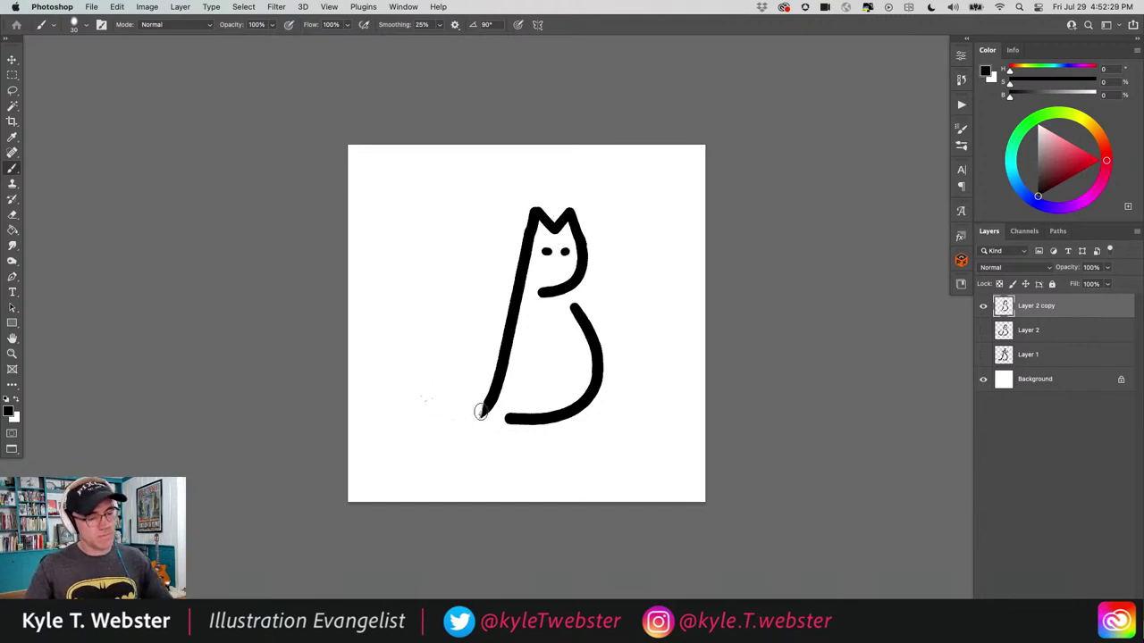
mouse_move(493, 396)
left_mouse_down()
mouse_move(463, 425)
mouse_move(438, 404)
mouse_move(466, 317)
mouse_move(459, 287)
mouse_move(449, 295)
left_mouse_up()
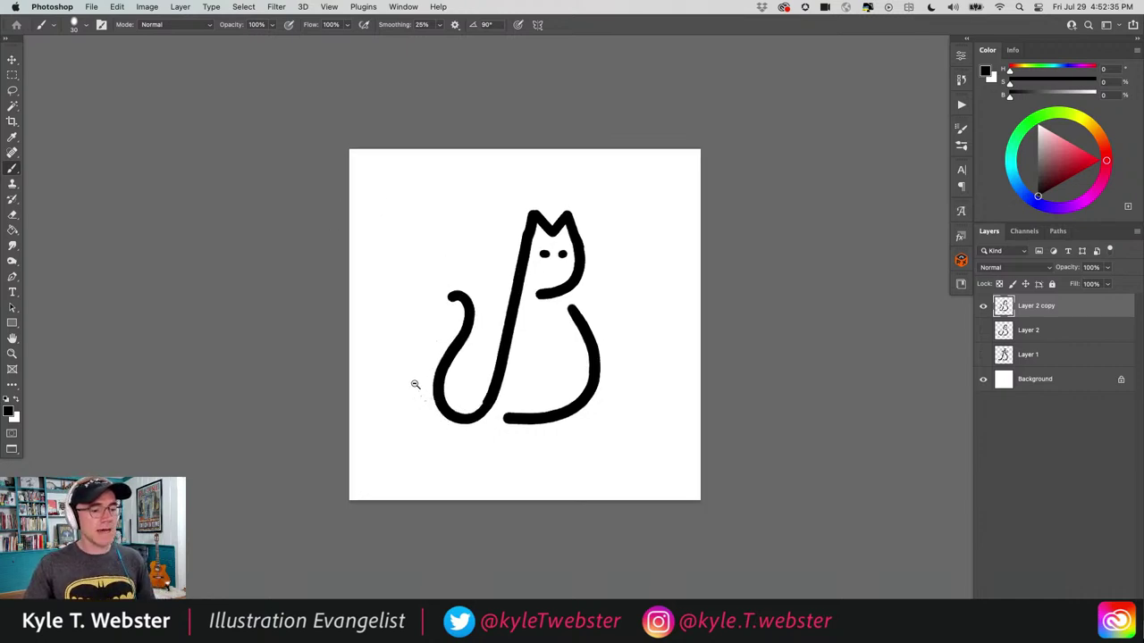
scroll(414, 384, "down", 2)
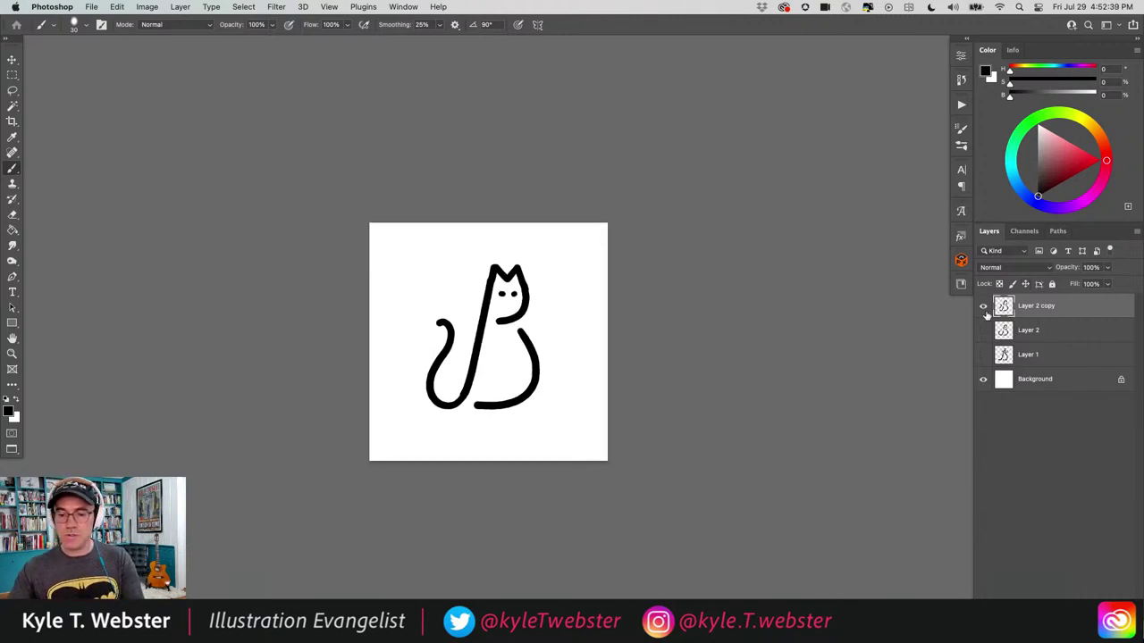
Duplicate the cat onto Layer 2 copy 2, cancel a 9.9° skew, and lasso its right half.
key("super+j")
key("super+t")
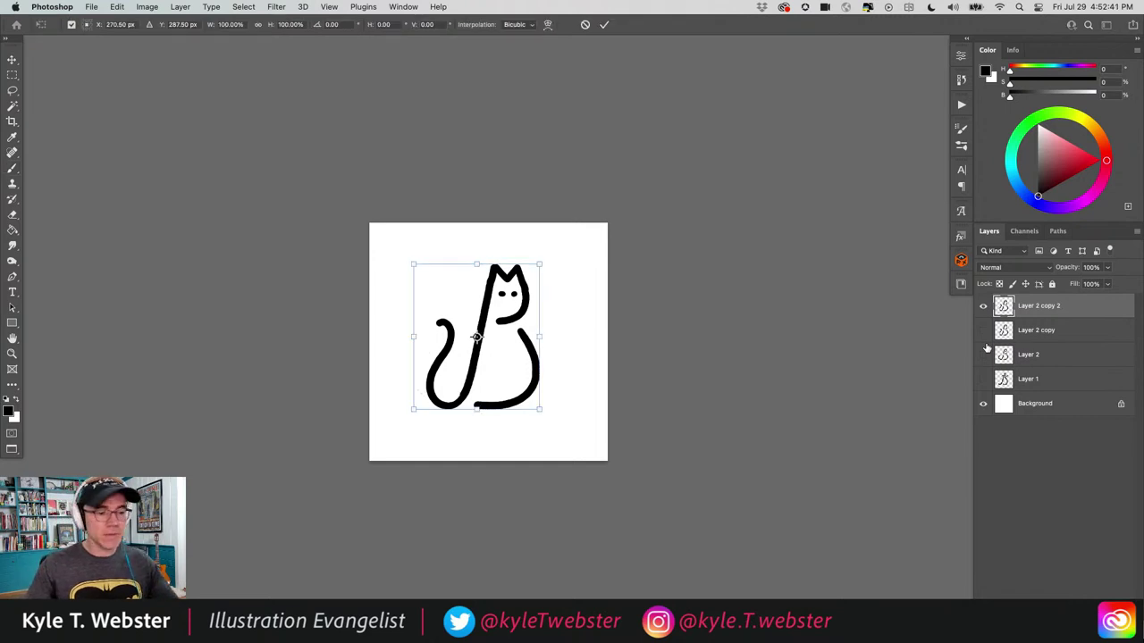
left_click_drag(478, 265, 448, 266)
key("Escape")
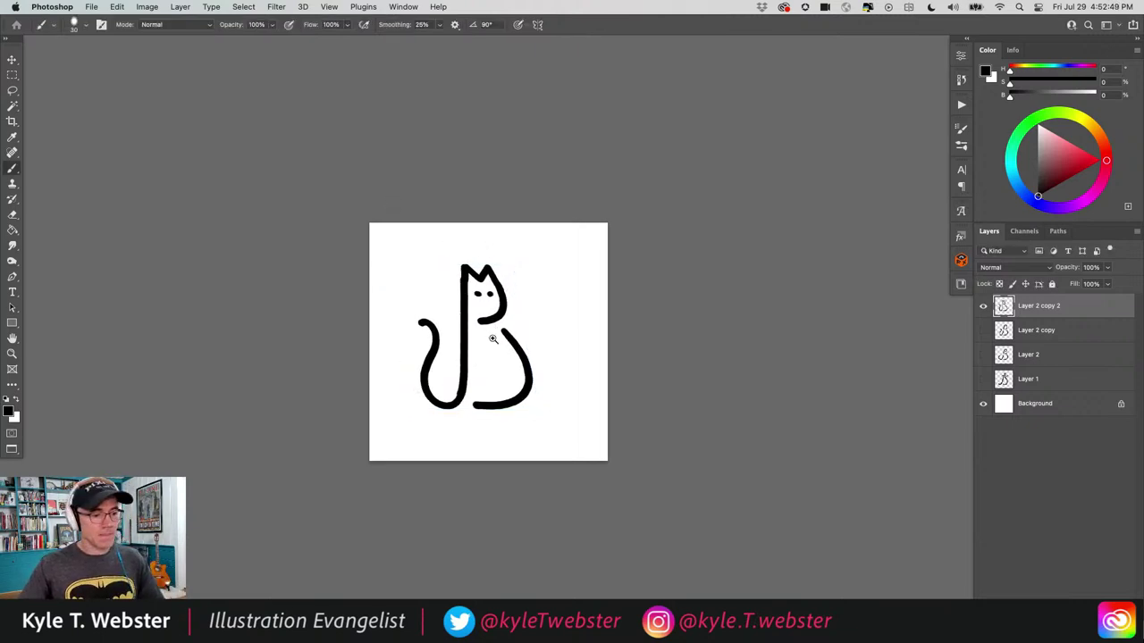
key("super+1")
key("super+minus")
key("super+minus")
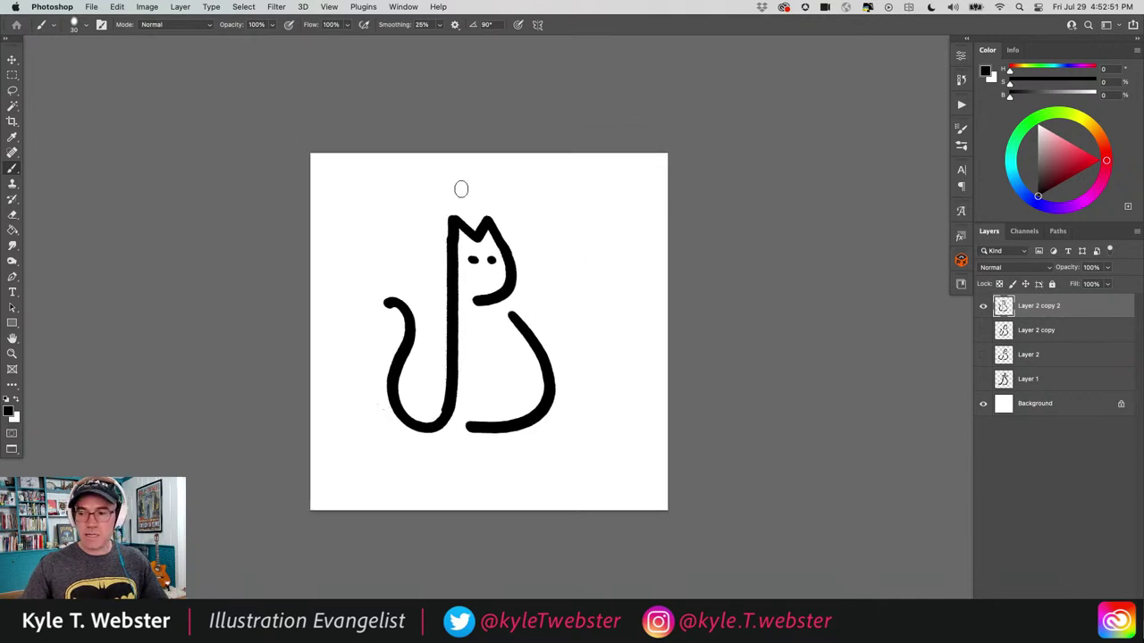
key("l")
mouse_move(483, 202)
left_mouse_down()
mouse_move(465, 422)
mouse_move(555, 268)
mouse_move(481, 204)
left_mouse_up()
Delete the cat's selected right half and try head strokes from the stem top, undoing them.
key("BackSpace")
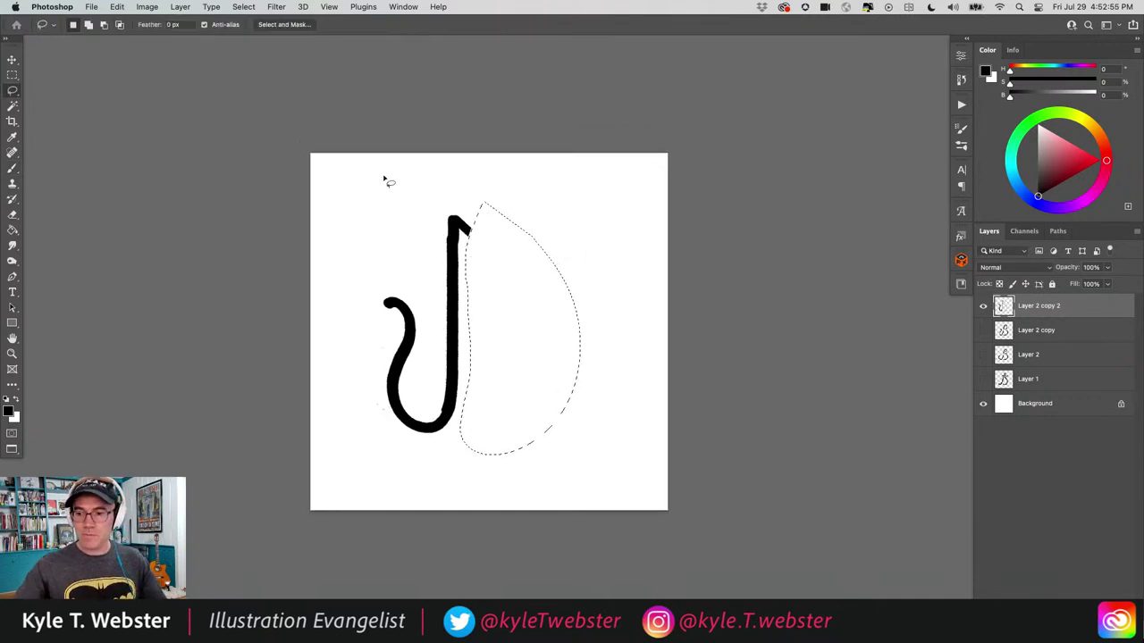
key("super+d")
key("b")
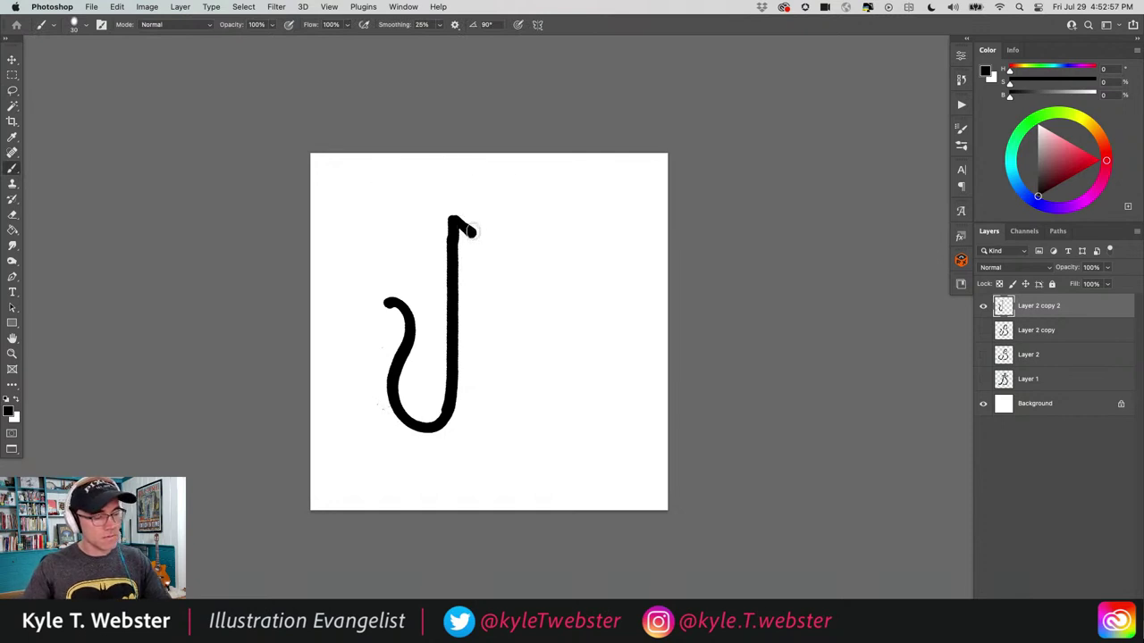
left_click_drag(454, 217, 477, 230)
key("e")
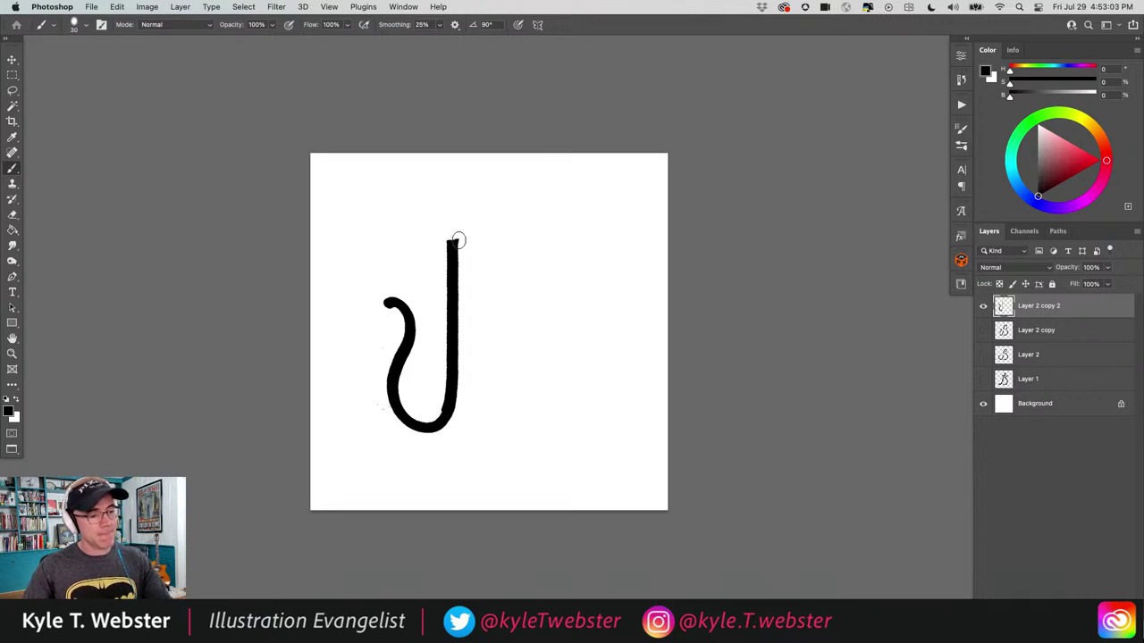
mouse_move(453, 239)
left_mouse_down()
mouse_move(478, 255)
mouse_move(503, 237)
mouse_move(526, 275)
mouse_move(529, 302)
mouse_move(496, 321)
left_mouse_up()
key("super+z")
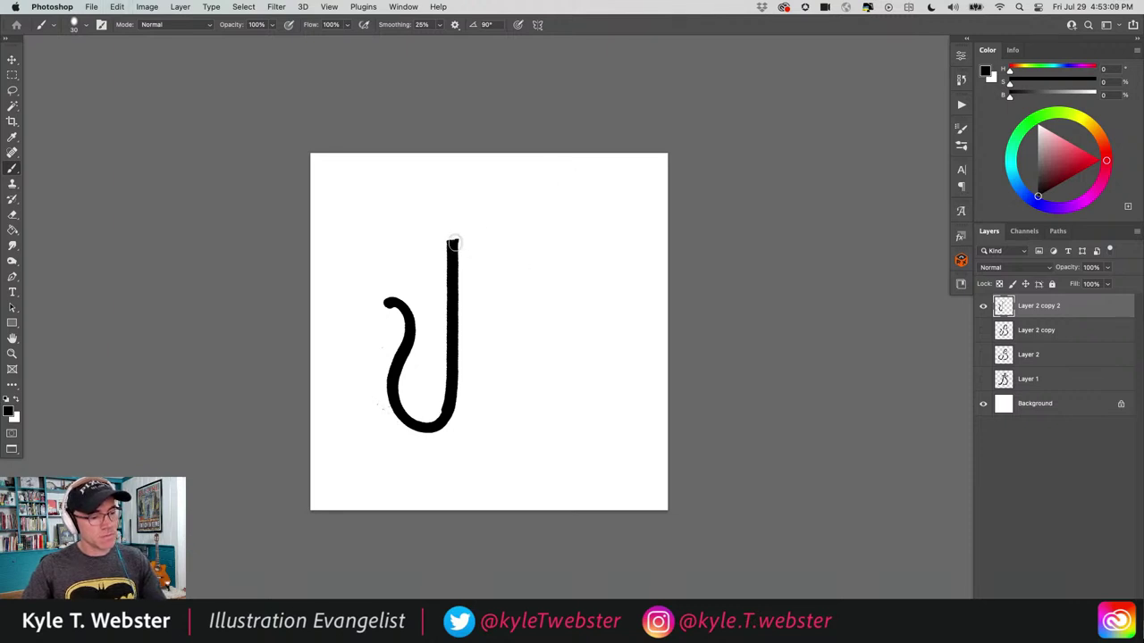
mouse_move(453, 239)
left_mouse_down()
mouse_move(461, 242)
mouse_move(481, 255)
mouse_move(506, 237)
mouse_move(515, 259)
mouse_move(512, 287)
mouse_move(489, 300)
mouse_move(508, 250)
mouse_move(512, 278)
left_mouse_up()
key("super+z")
key("super+z")
Draw the pointed ears, sloping back, flat base, and two eye dots.
mouse_move(502, 294)
left_mouse_down()
mouse_move(476, 311)
mouse_move(514, 313)
mouse_move(536, 345)
mouse_move(540, 427)
left_mouse_up()
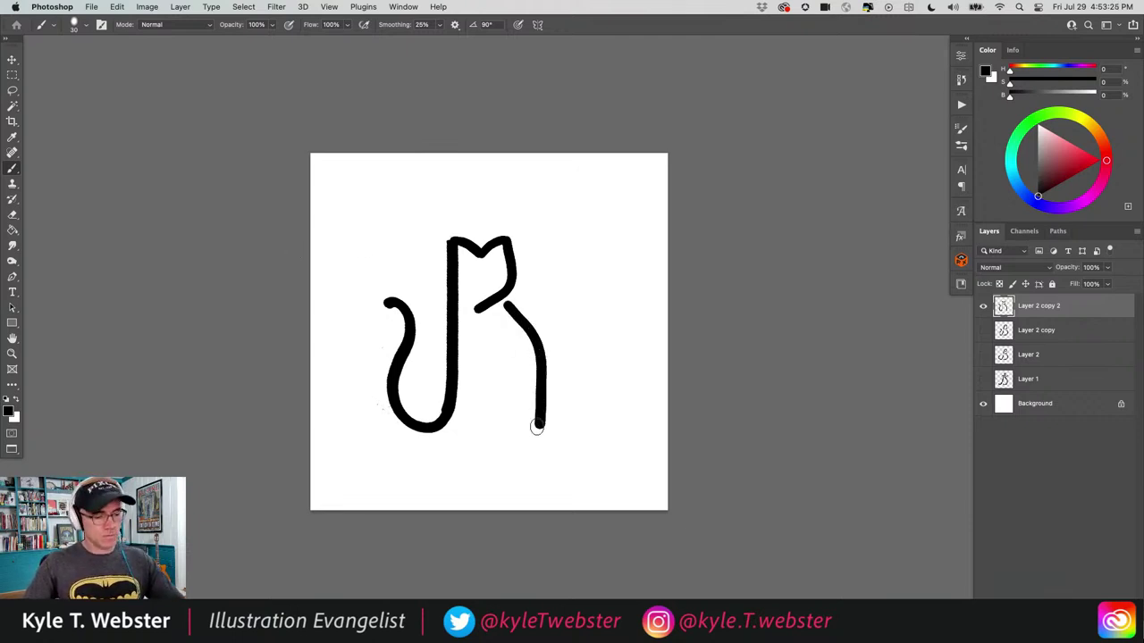
left_click_drag(540, 424, 461, 428)
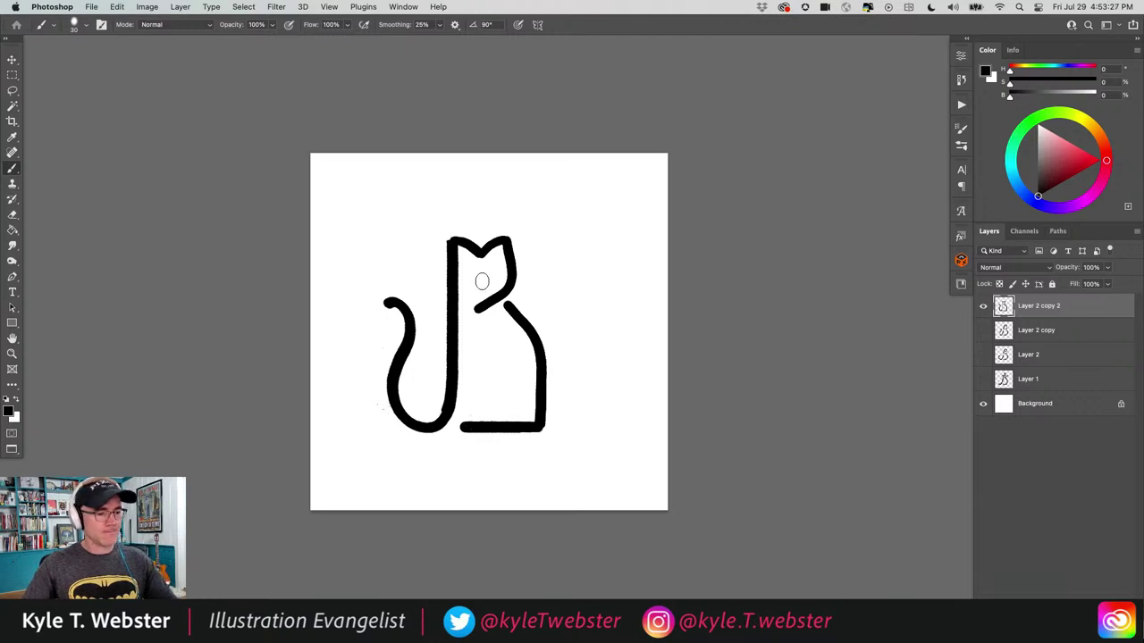
left_click(490, 272)
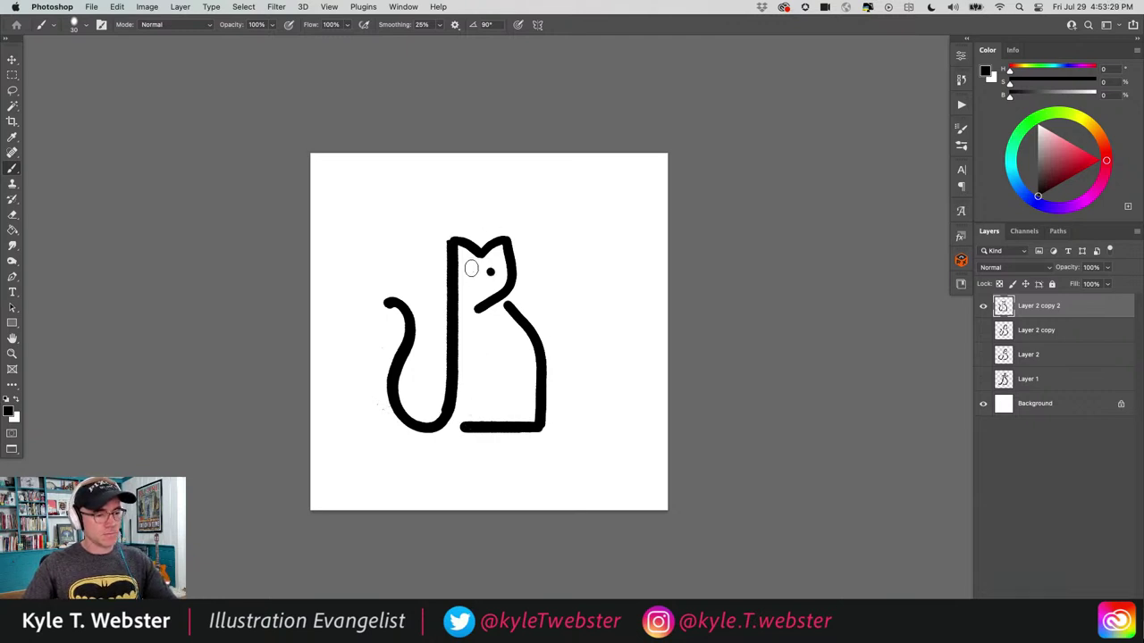
left_click(472, 272)
Compare Layer 2 copy 2 against Layer 2 copy, keep the angular cat visible, and duplicate it.
scroll(377, 436, "down", 3)
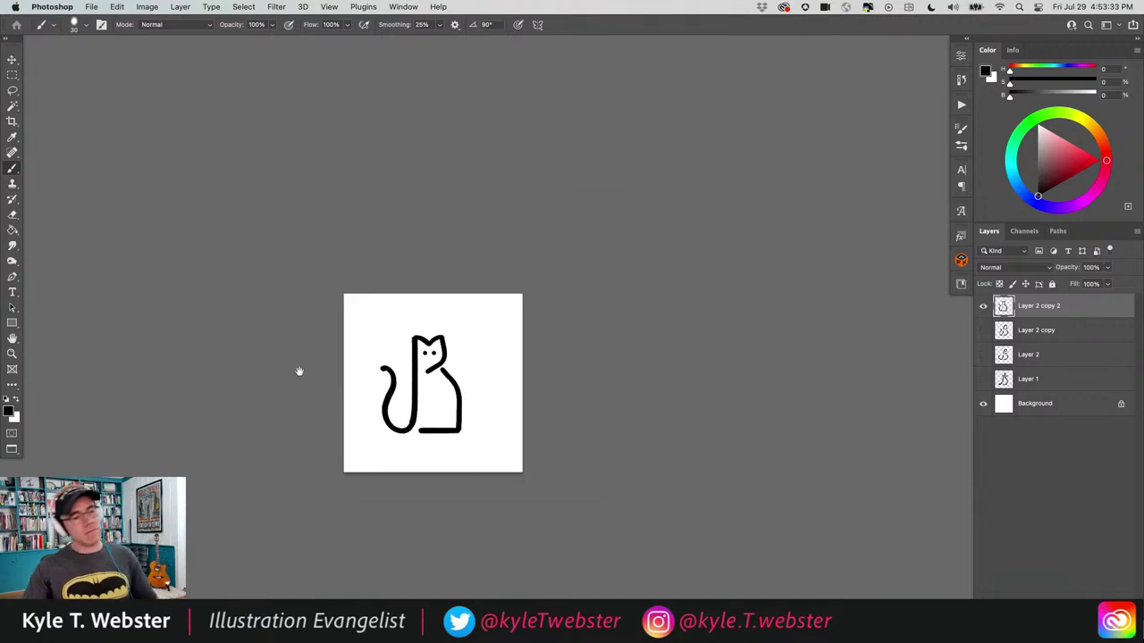
scroll(397, 408, "up", 3)
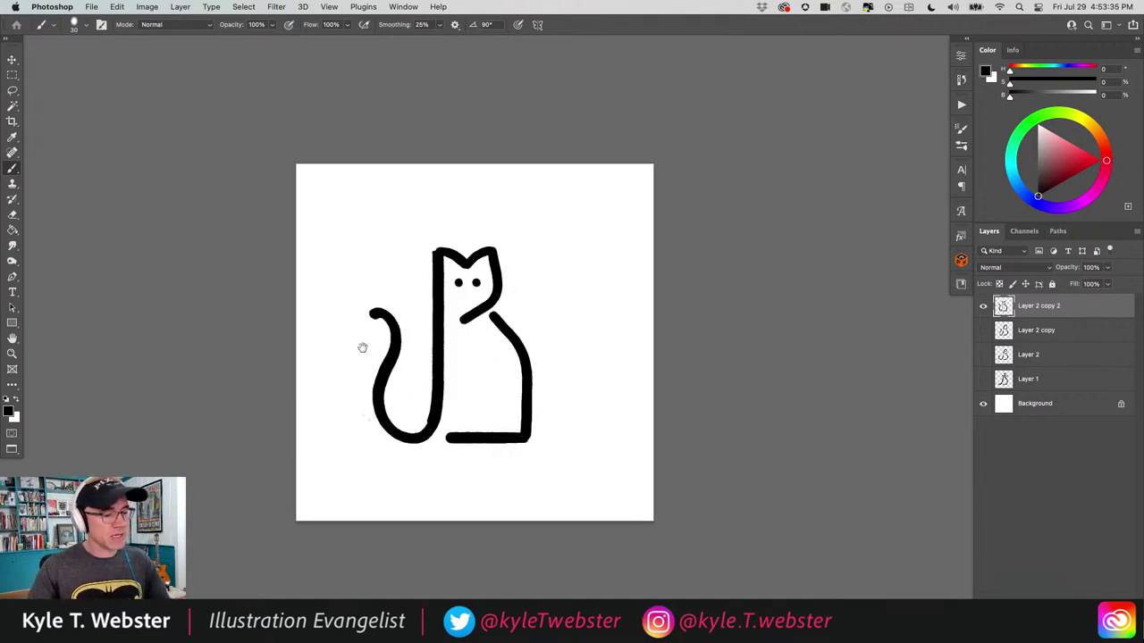
left_click_drag(363, 347, 364, 331)
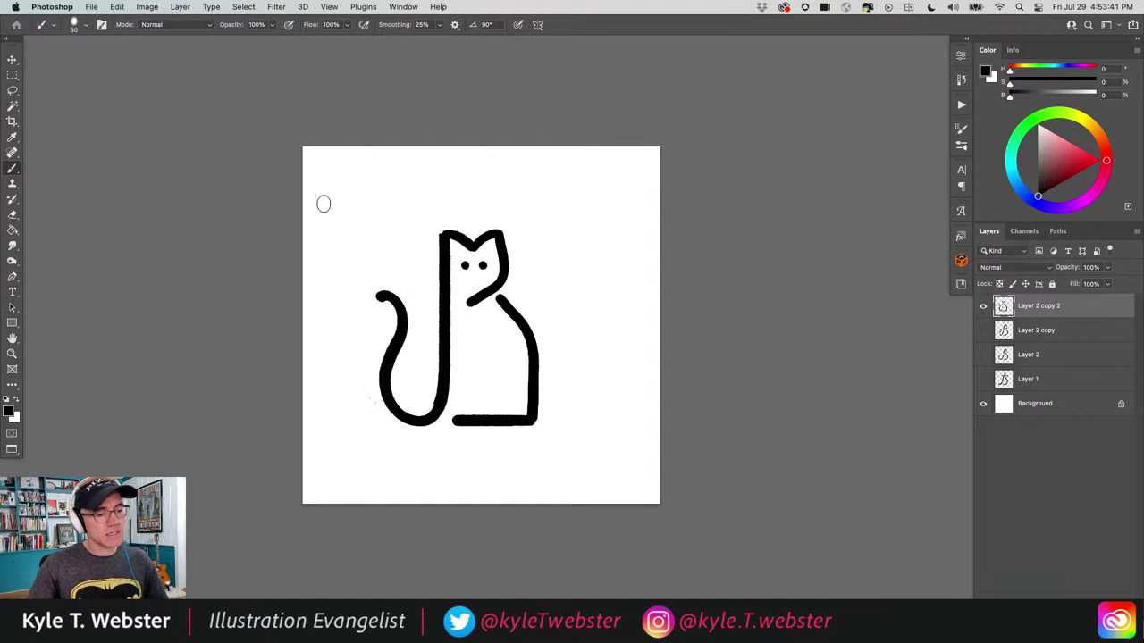
left_click(984, 306)
left_click(983, 330)
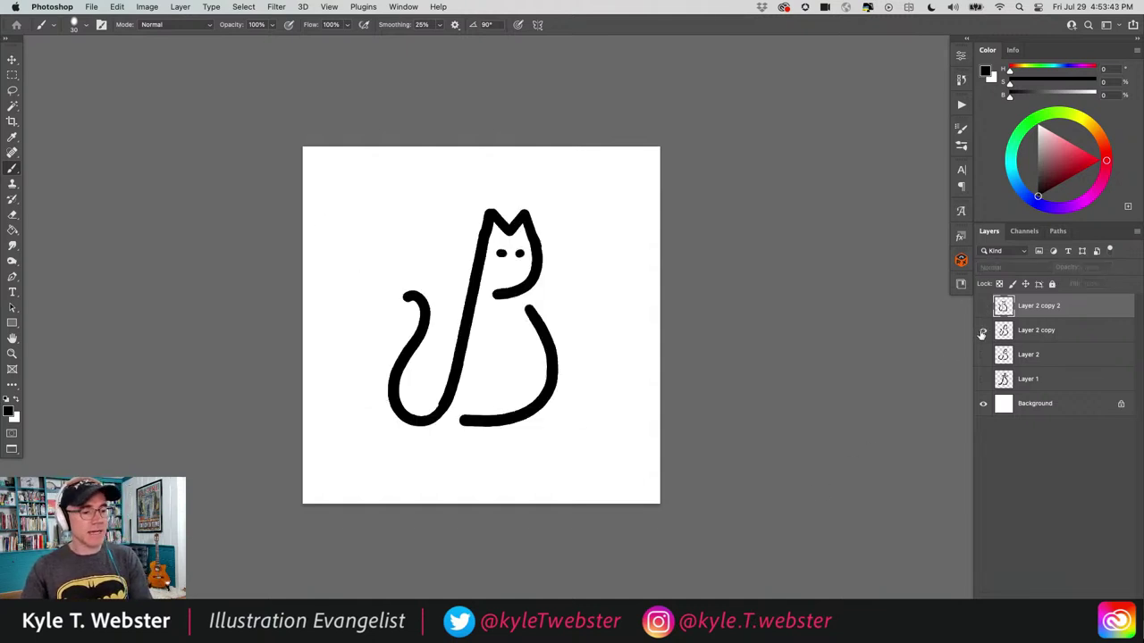
scroll(434, 319, "down", 1)
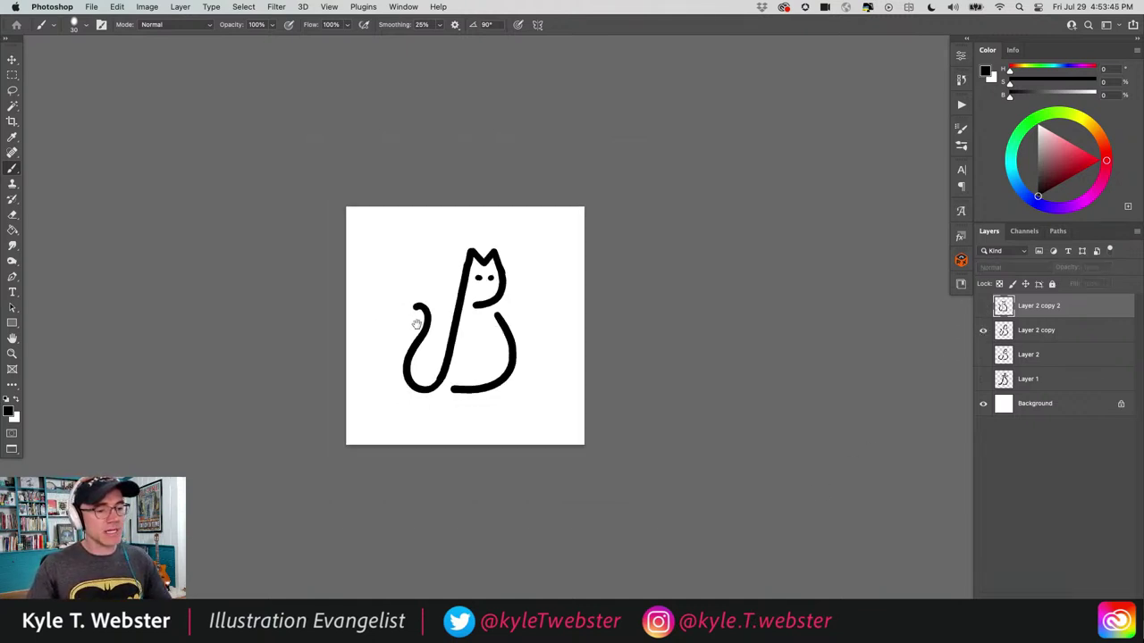
left_click(984, 307)
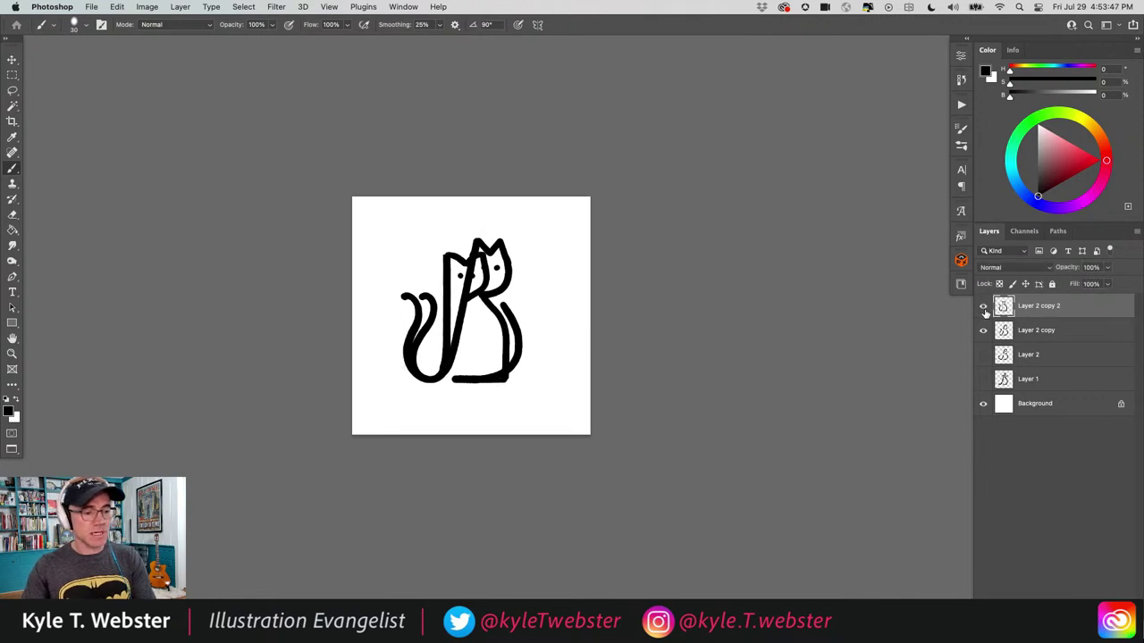
left_click(983, 331)
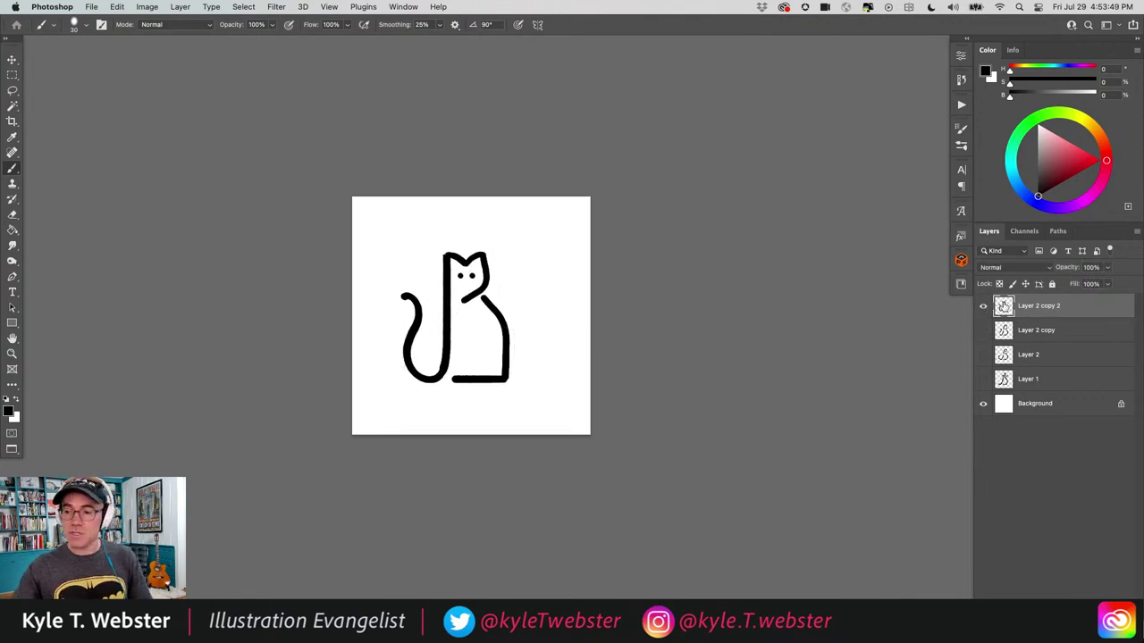
key("super+j")
scroll(380, 365, "up", 1)
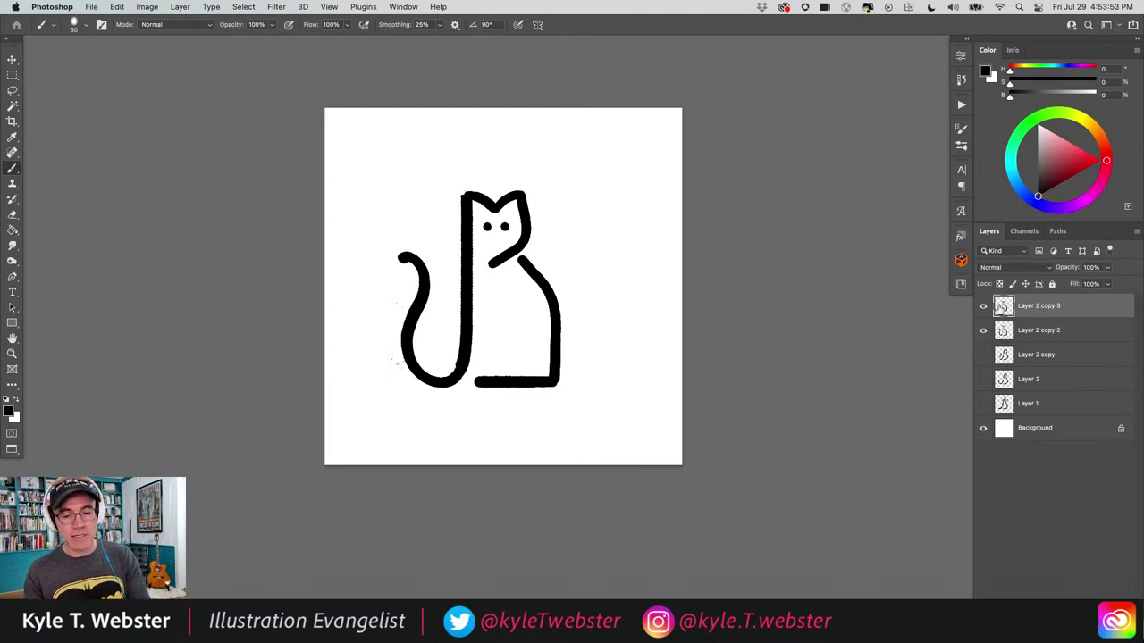
Hide the tailed cat and undo the eye dots, curved neck and right body top.
key("l")
mouse_move(413, 237)
left_mouse_down()
mouse_move(381, 299)
mouse_move(398, 408)
mouse_move(444, 409)
mouse_move(455, 395)
mouse_move(456, 344)
left_mouse_up()
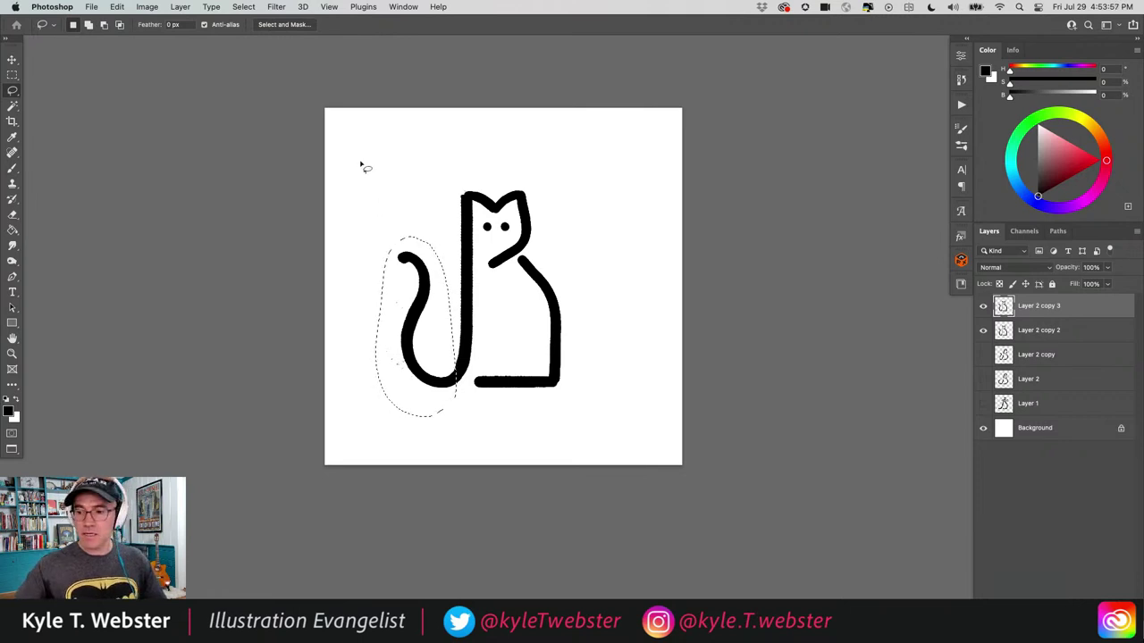
key("super+d")
key("b")
left_click(983, 330)
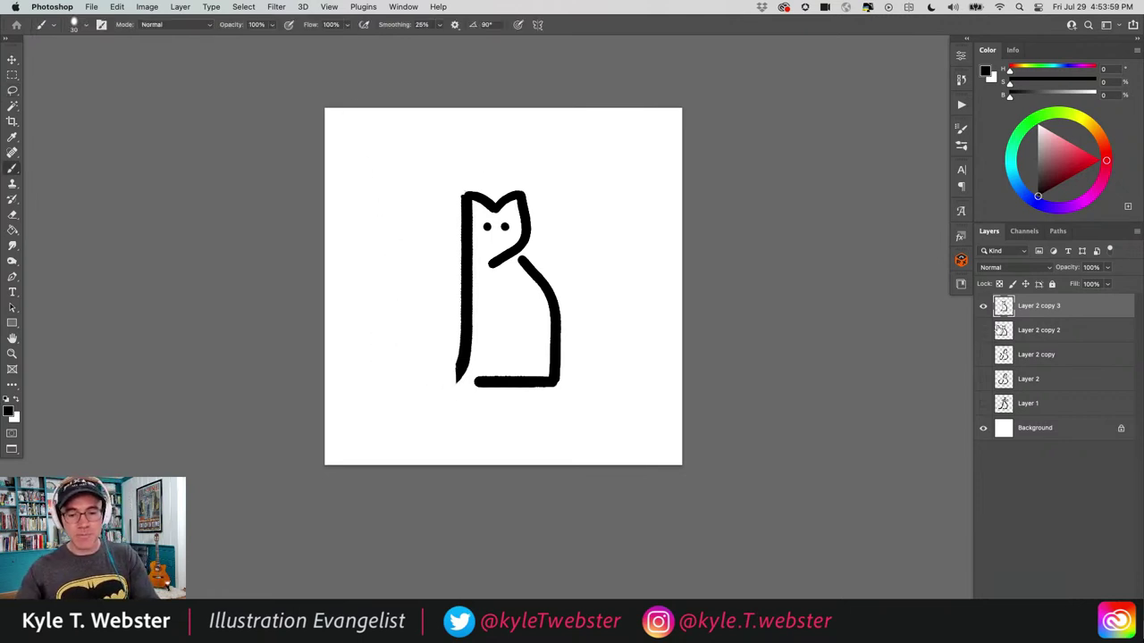
key("l")
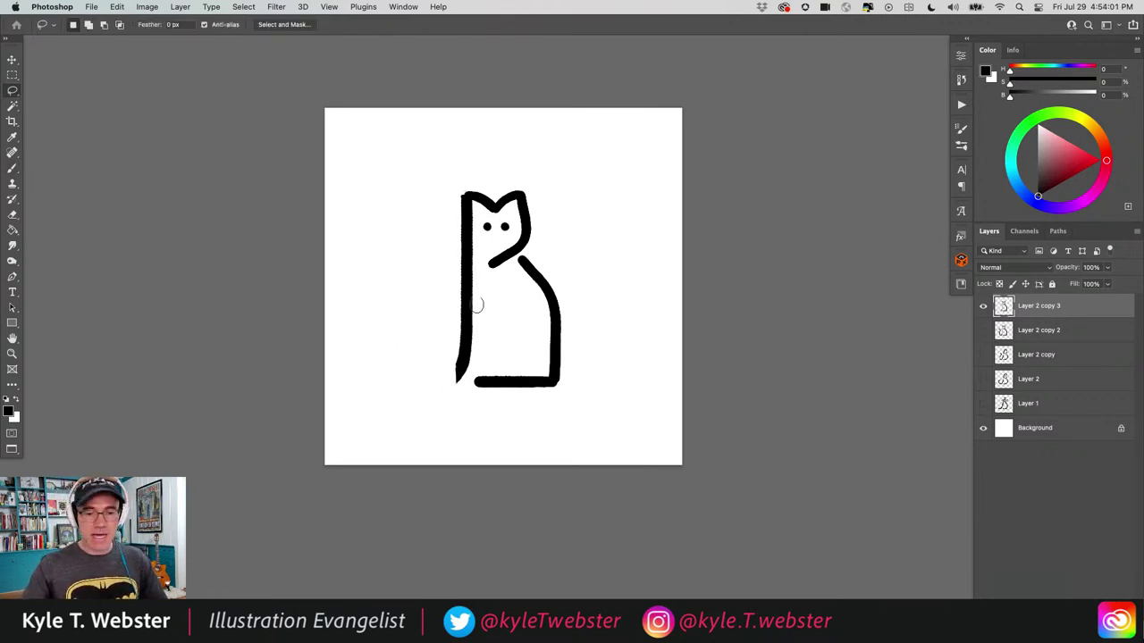
key("b")
key("super+z")
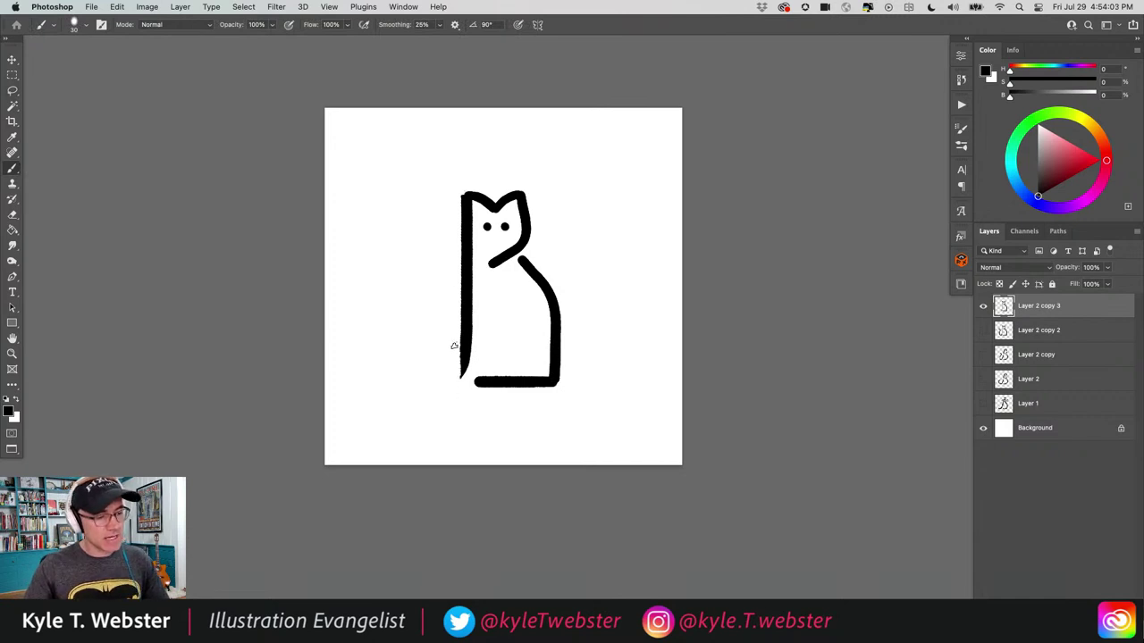
key("super+z")
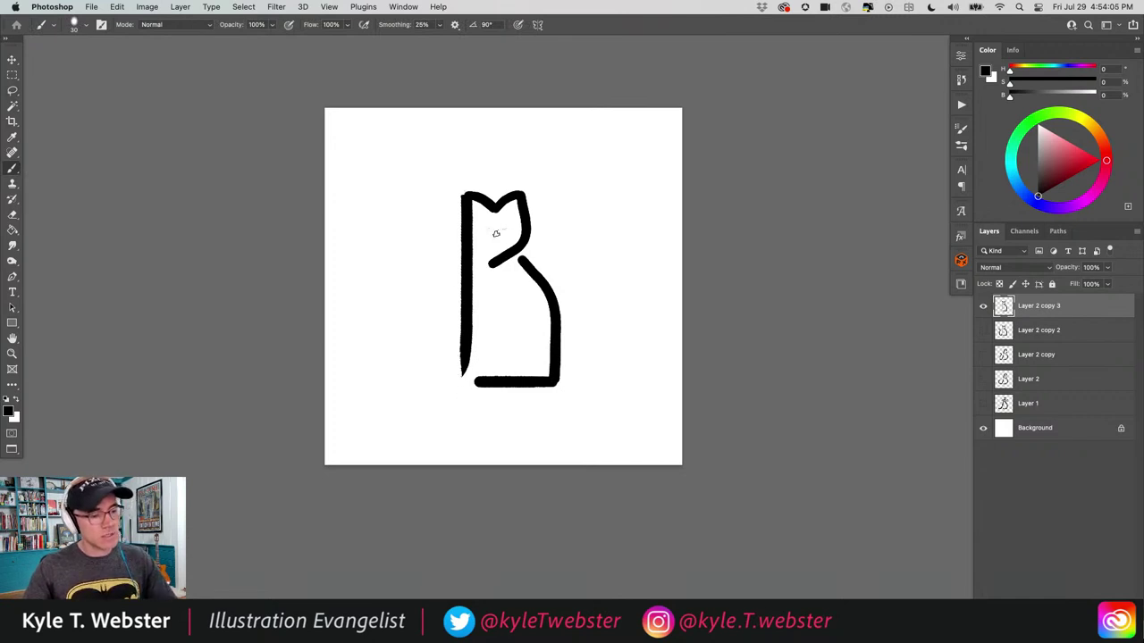
key("super+z")
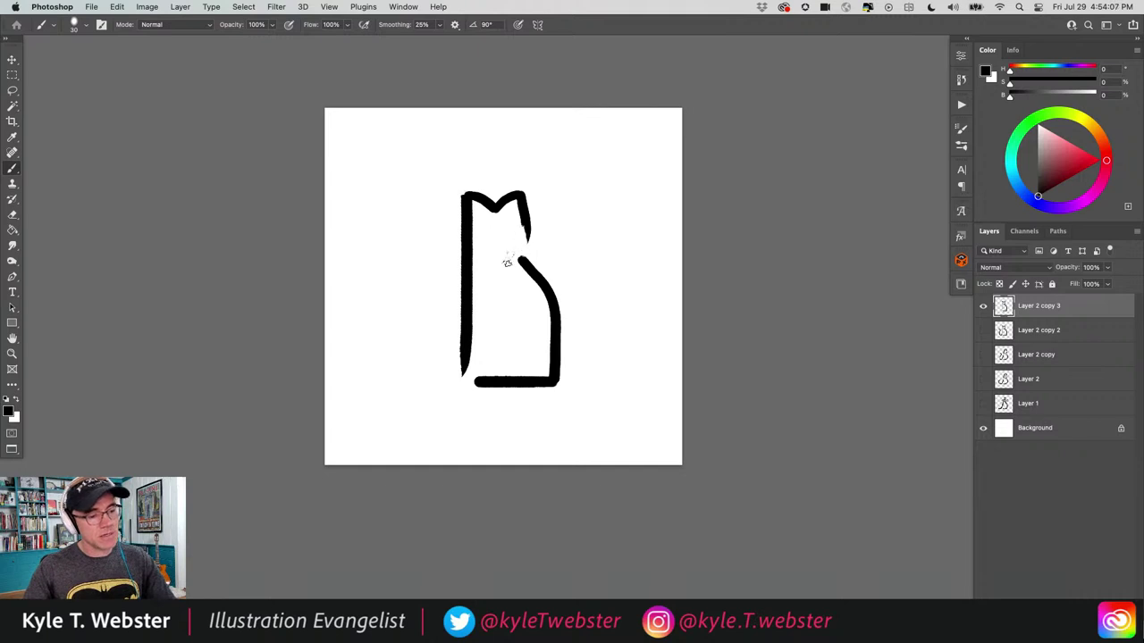
key("super+z")
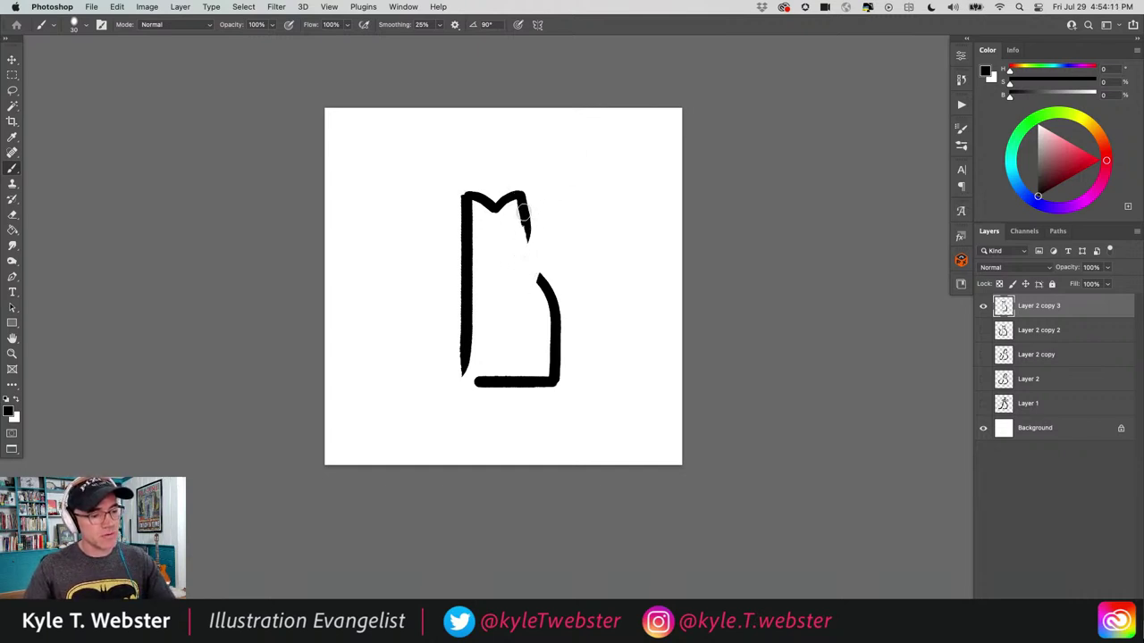
Redraw the head's right side closed, join it to the body, and add two eye dots.
mouse_move(523, 211)
left_mouse_down()
mouse_move(512, 255)
mouse_move(466, 257)
left_mouse_up()
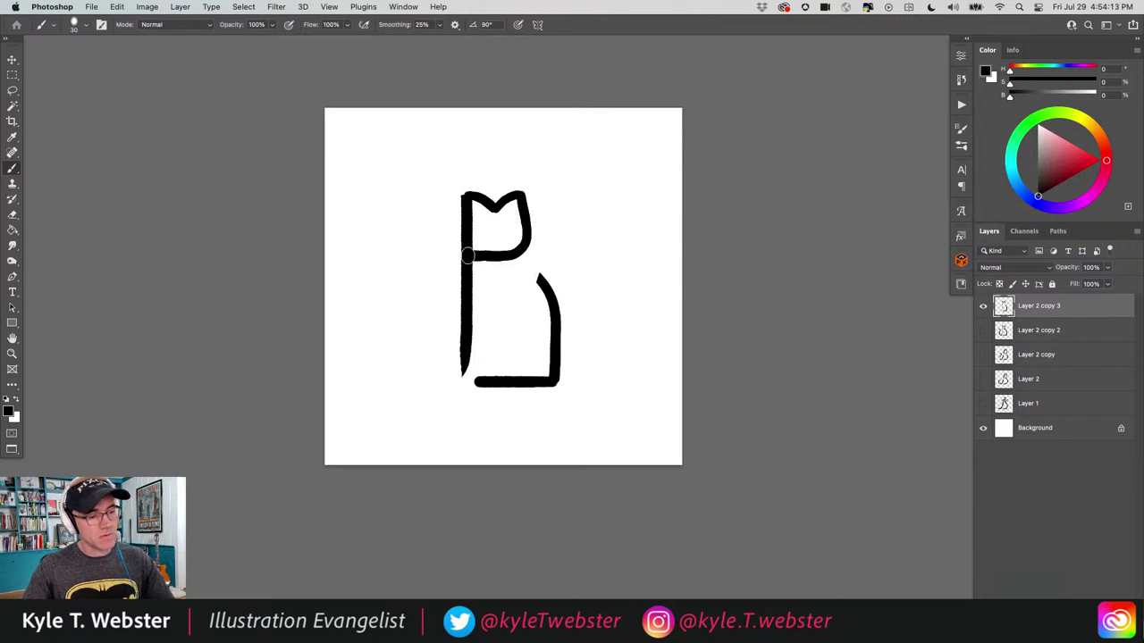
key("super+z")
mouse_move(525, 213)
left_mouse_down()
mouse_move(512, 253)
mouse_move(469, 256)
left_mouse_up()
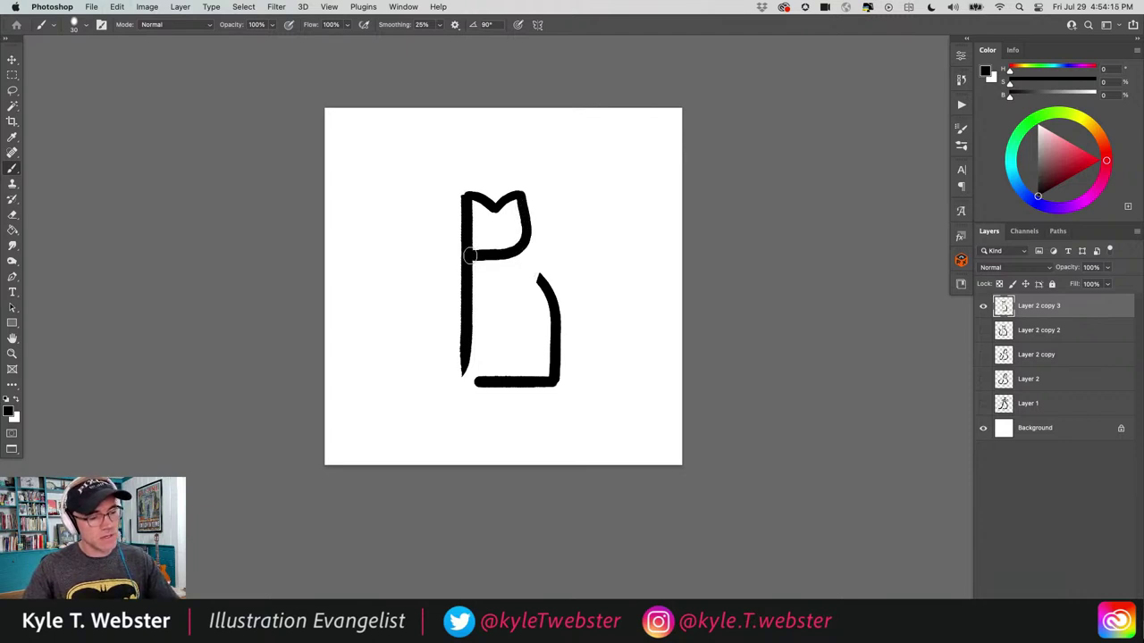
left_click_drag(539, 283, 517, 259)
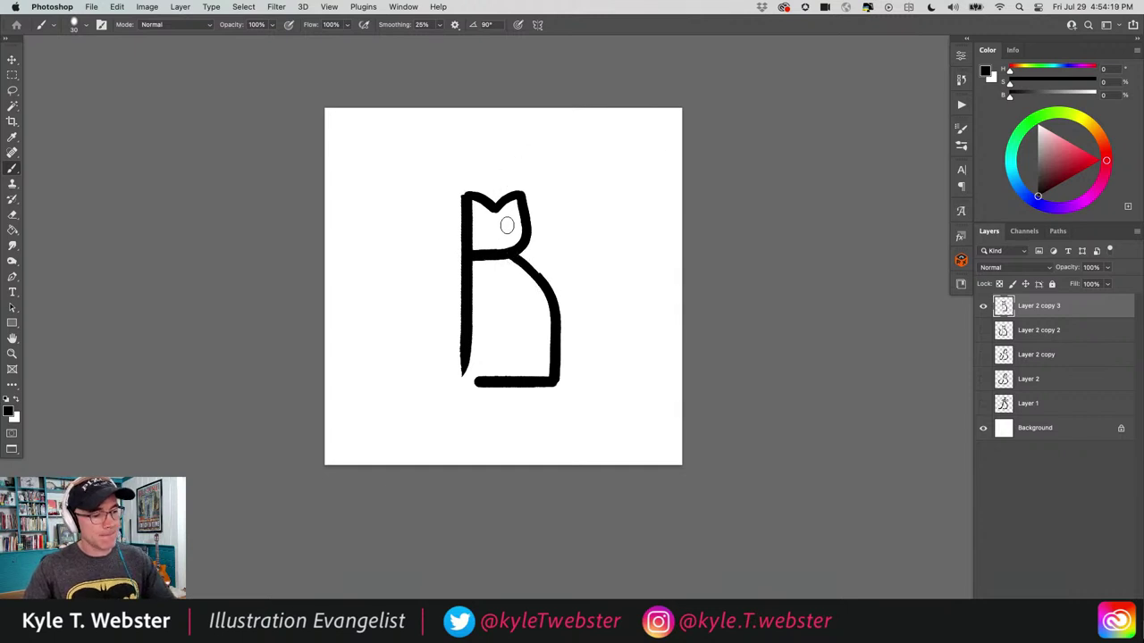
left_click(507, 226)
left_click(488, 225)
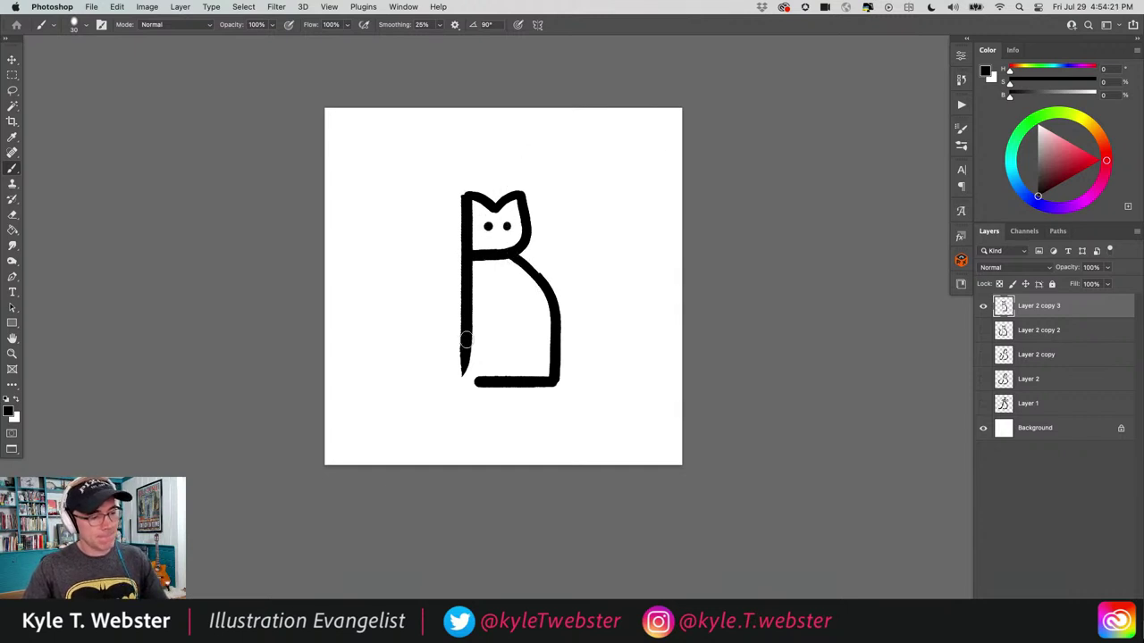
mouse_move(464, 332)
left_mouse_down()
mouse_move(463, 382)
mouse_move(462, 355)
mouse_move(466, 383)
mouse_move(479, 382)
mouse_move(463, 383)
mouse_move(477, 323)
left_mouse_up()
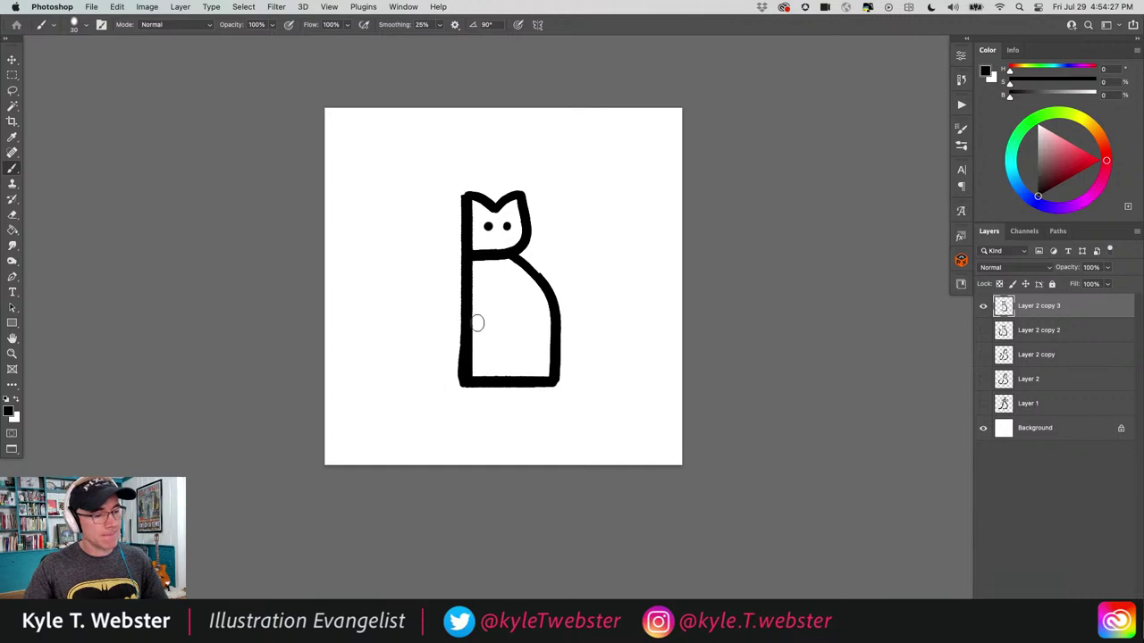
key("super+z")
key("super+z")
key("super+z")
key("super+z")
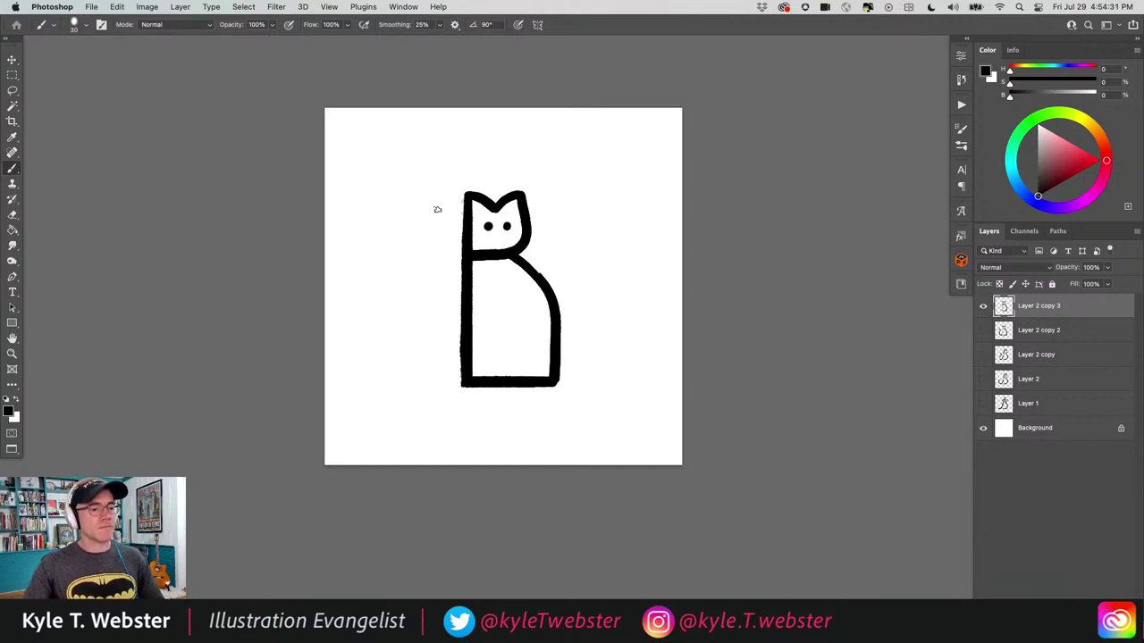
Try several curling tails from the bottom corner, undoing them all to leave the cat tailless.
left_click(454, 358, "alt+super")
left_click(454, 357, "alt+super")
left_click(466, 374, "super")
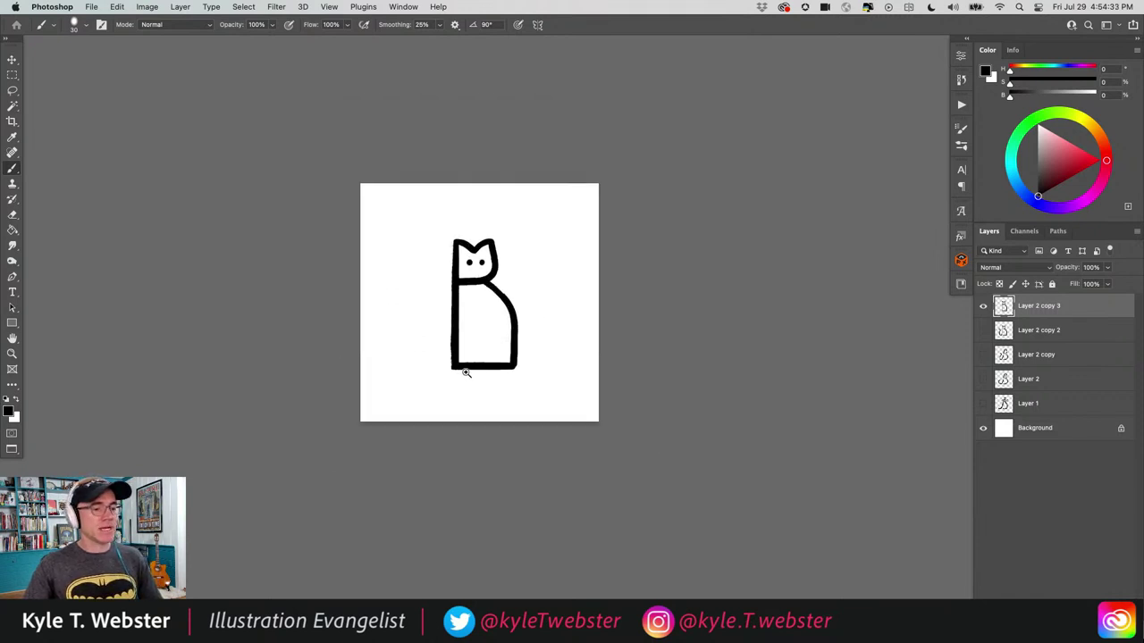
left_click(466, 374, "super")
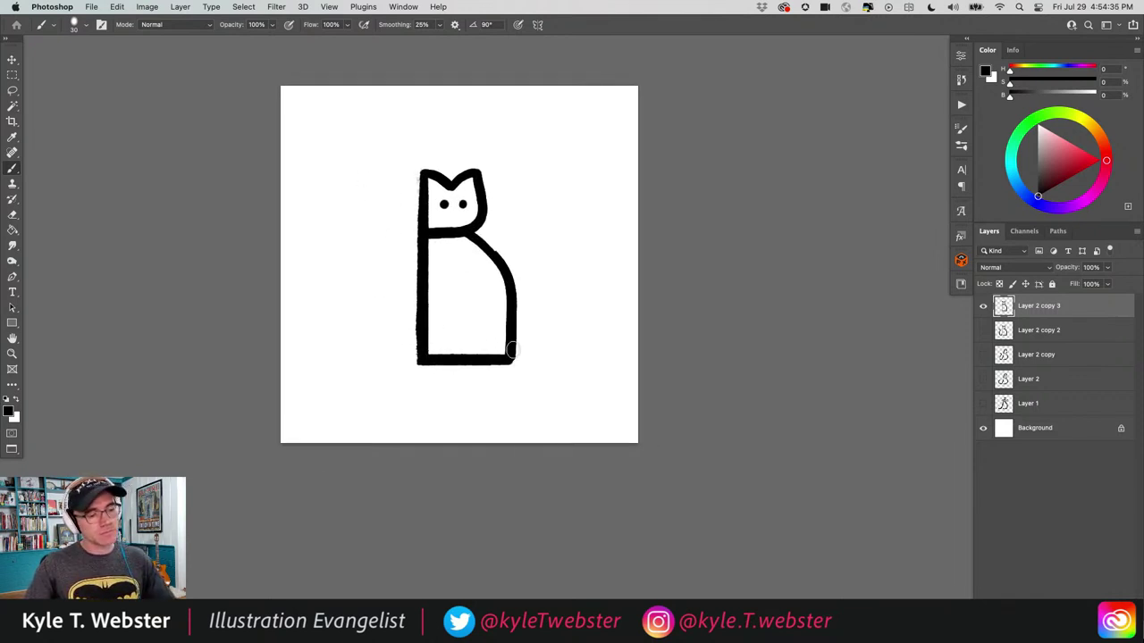
left_click_drag(462, 327, 406, 319)
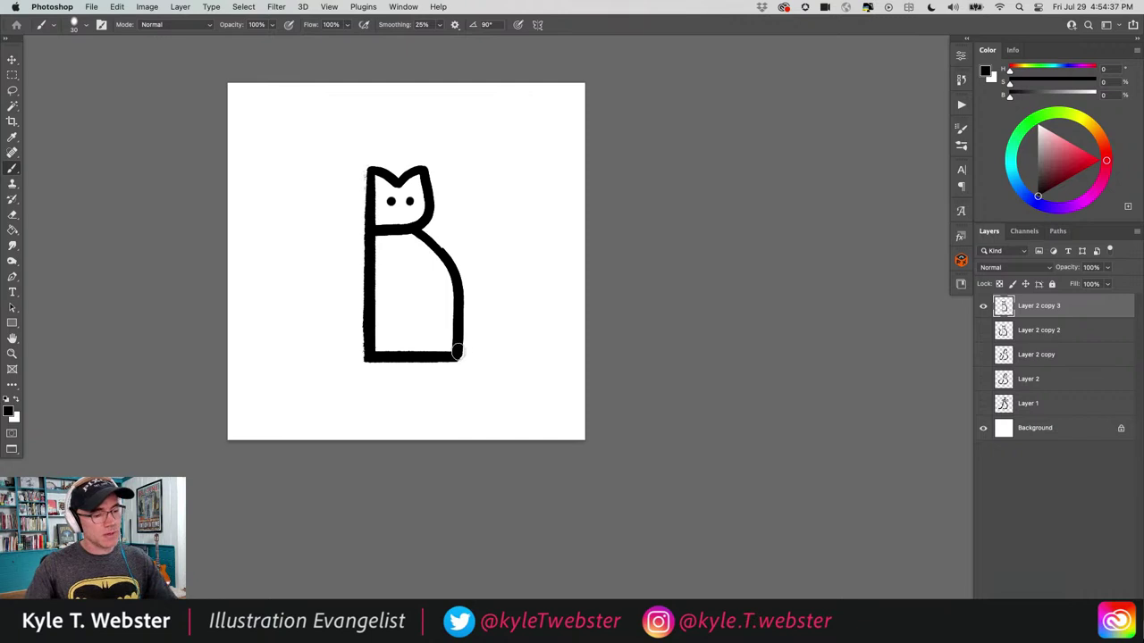
mouse_move(453, 356)
left_mouse_down()
mouse_move(501, 351)
mouse_move(507, 333)
mouse_move(477, 312)
mouse_move(476, 290)
mouse_move(508, 261)
left_mouse_up()
key("super+z")
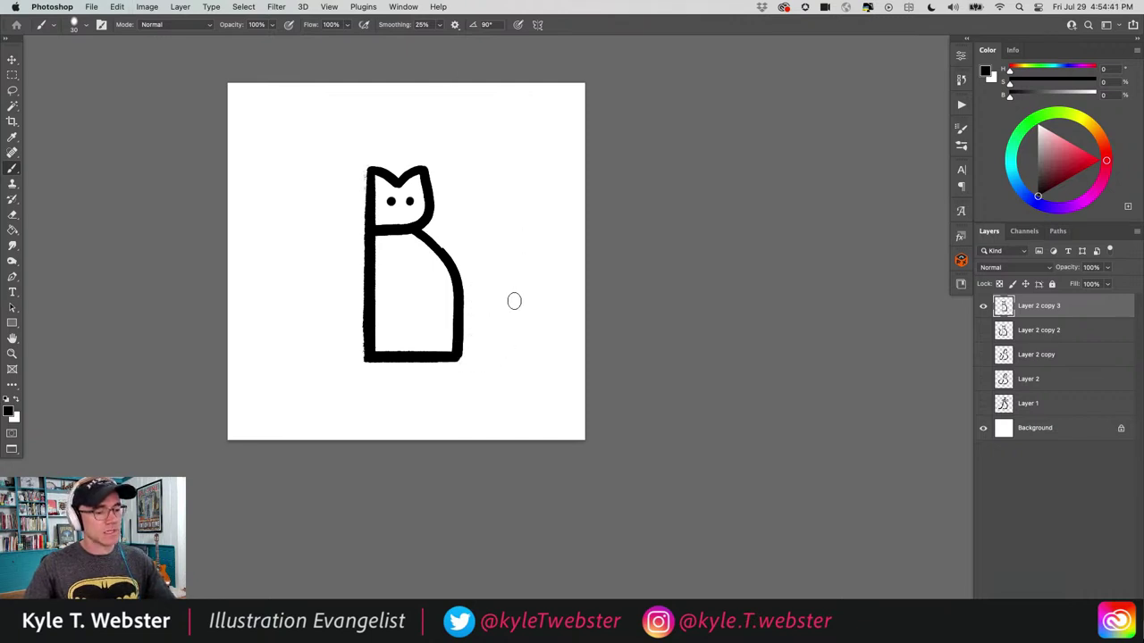
mouse_move(454, 357)
left_mouse_down()
mouse_move(483, 359)
mouse_move(499, 338)
mouse_move(466, 291)
mouse_move(470, 247)
left_mouse_up()
key("super+z")
mouse_move(454, 358)
left_mouse_down()
mouse_move(499, 356)
mouse_move(471, 356)
mouse_move(488, 321)
mouse_move(490, 249)
mouse_move(513, 246)
mouse_move(527, 281)
left_mouse_up()
key("super+z")
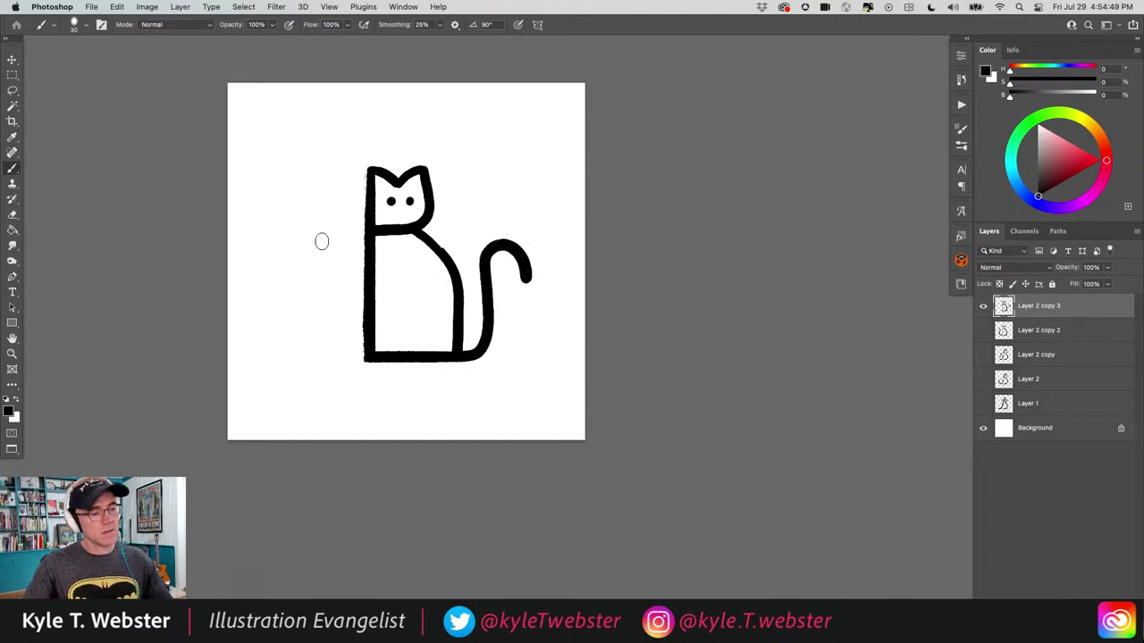
left_click_drag(497, 346, 533, 351)
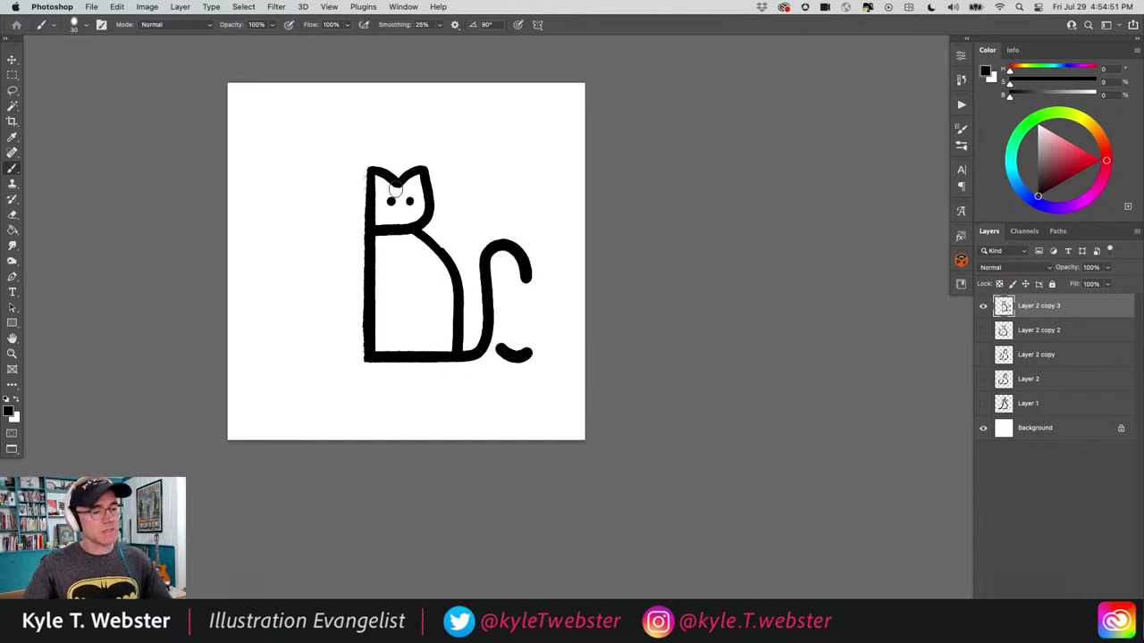
key("super+z")
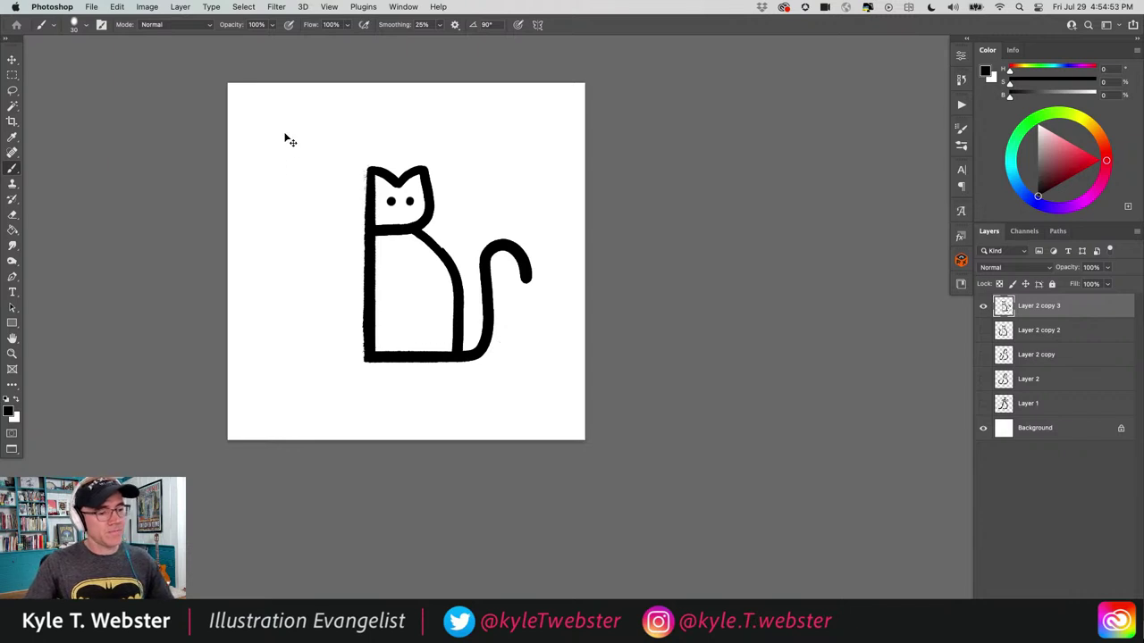
key("super+z")
key("super+z")
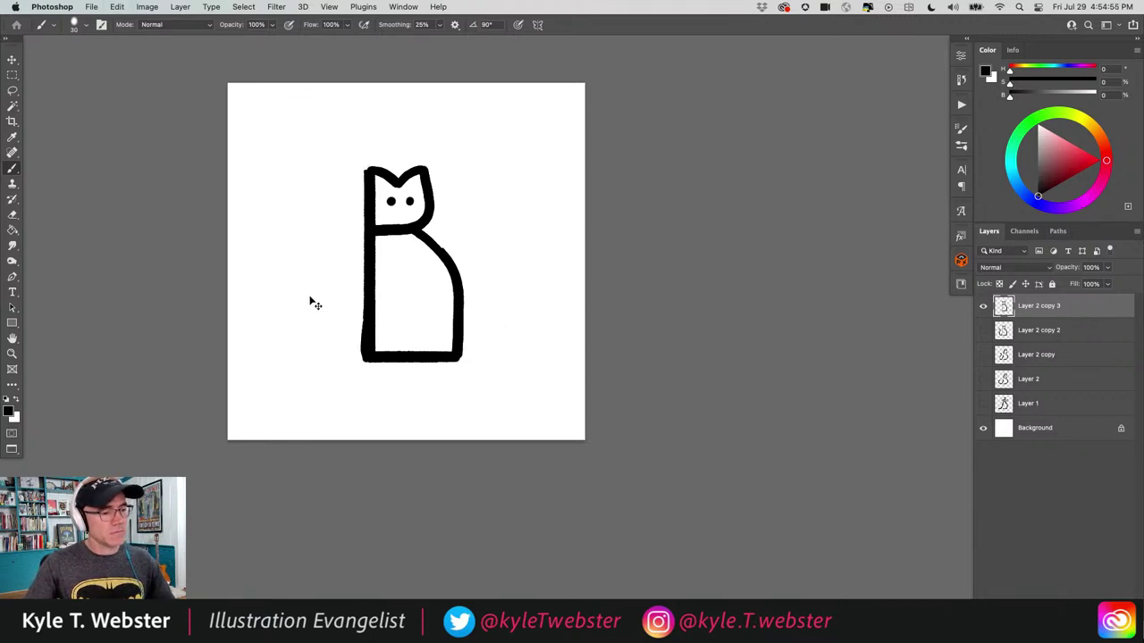
key("super+z")
Show only the rounder curled-tail cat on Layer 2 copy, then select the whole canvas with that layer targeted.
left_click_drag(319, 294, 370, 318)
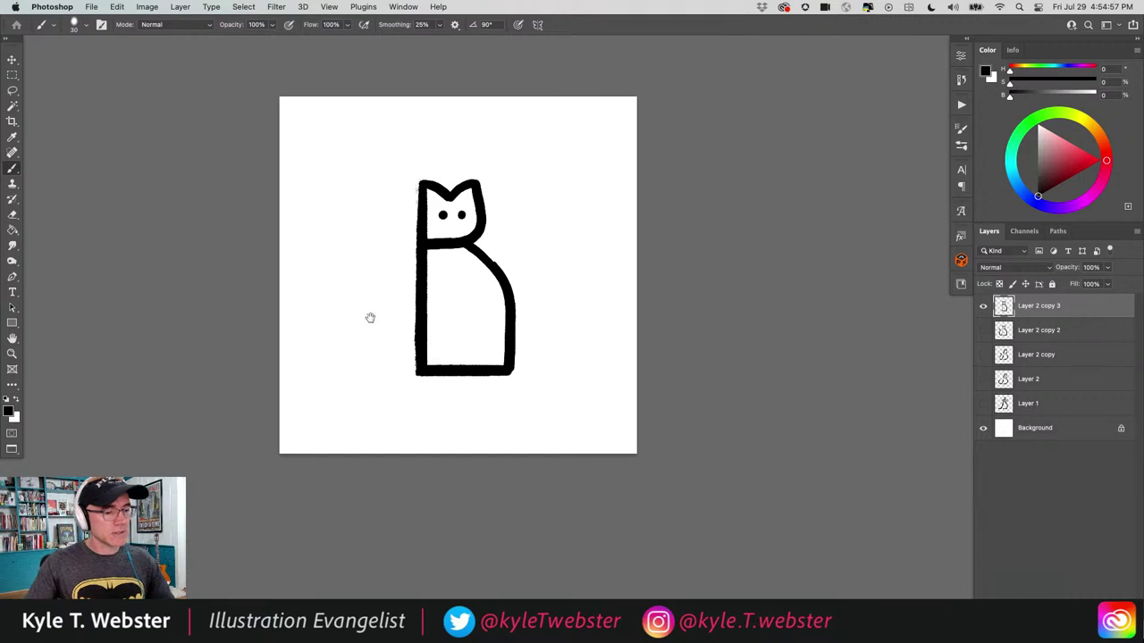
left_click(983, 307)
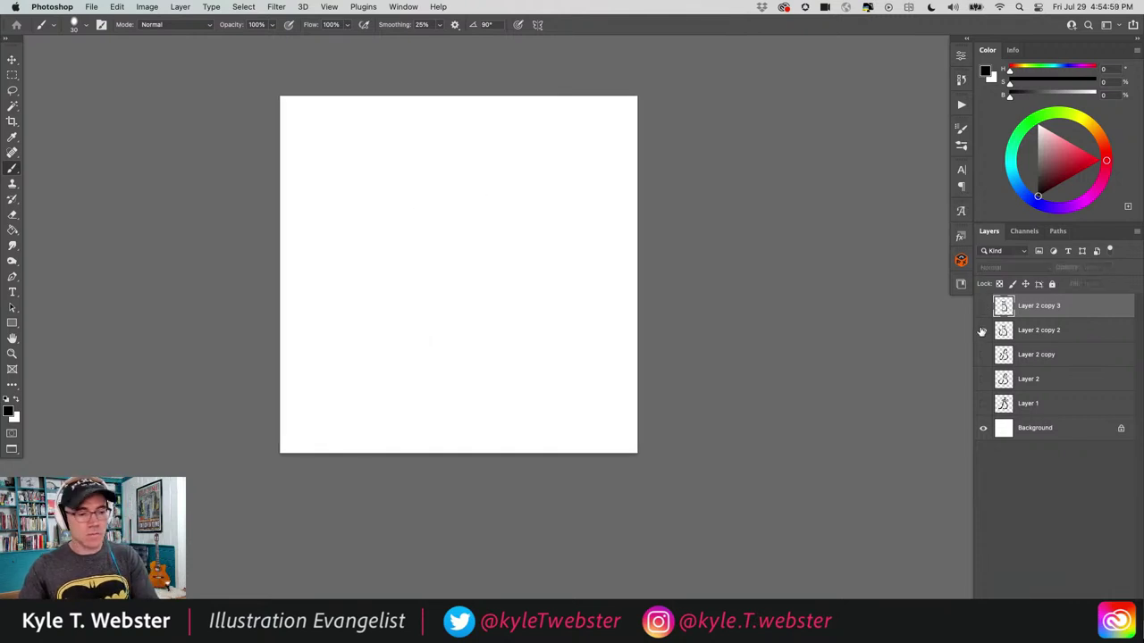
left_click(982, 330)
left_click(982, 331)
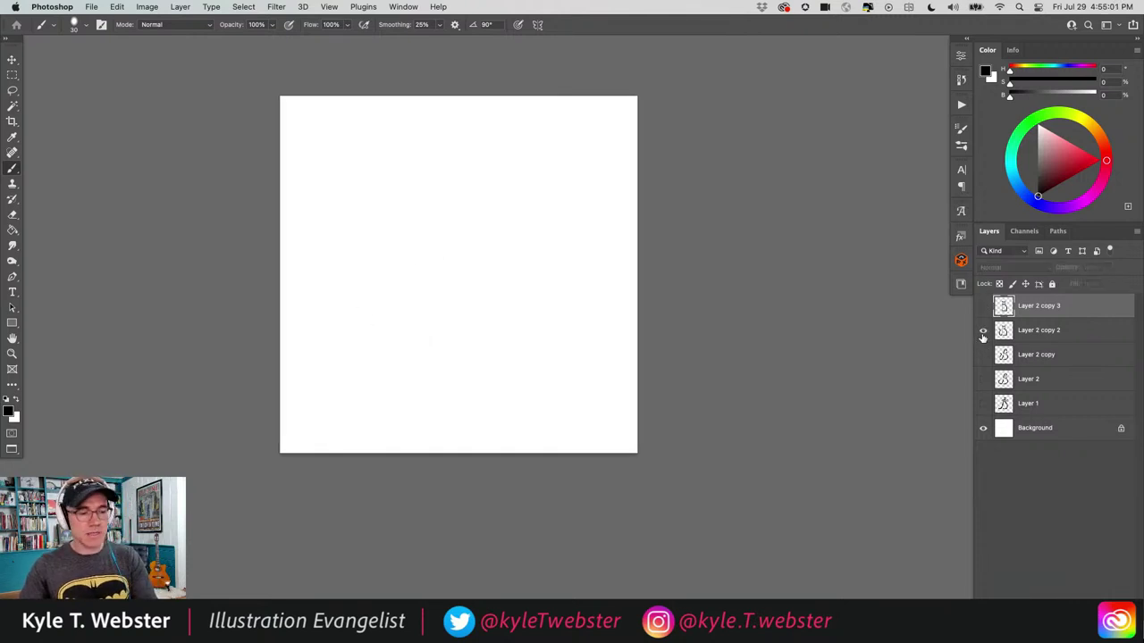
left_click(983, 330)
left_click(983, 331)
left_click(983, 355)
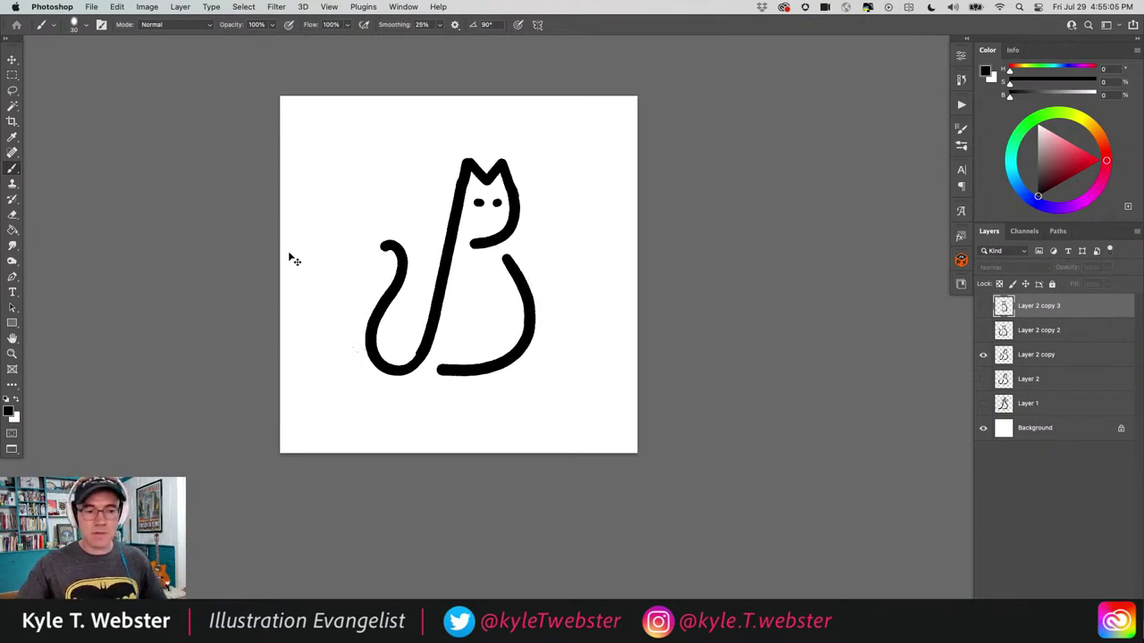
key("super+a")
left_click(1001, 354)
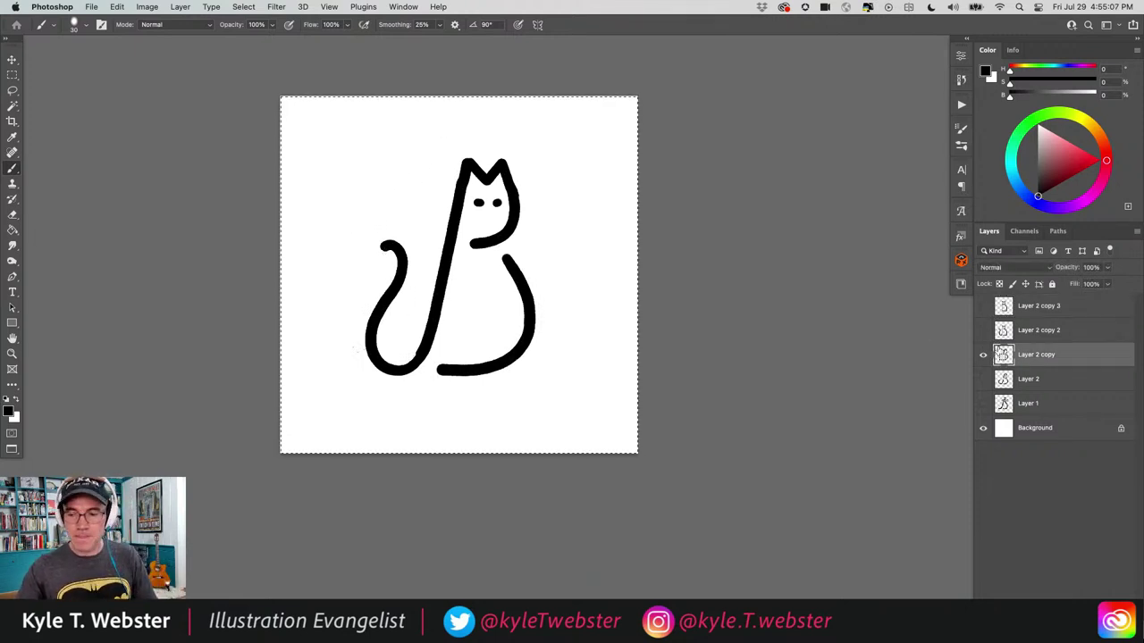
Paste the curled-tail cat onto the thumbnail sheet and position it over the tall outline cat.
key("ctrl+Tab")
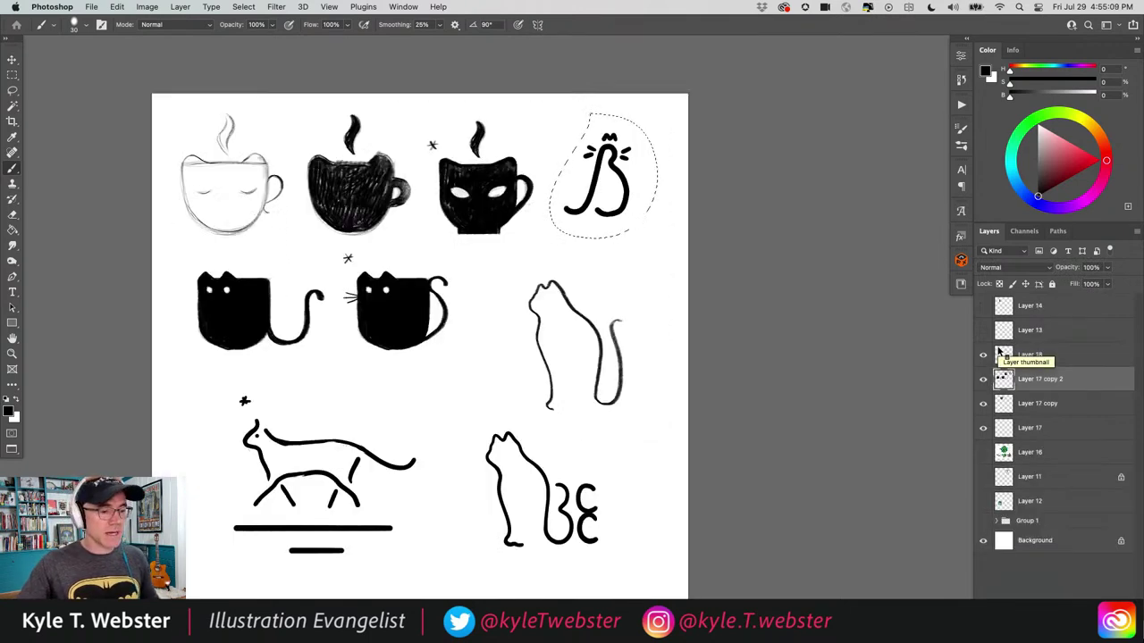
key("super+d")
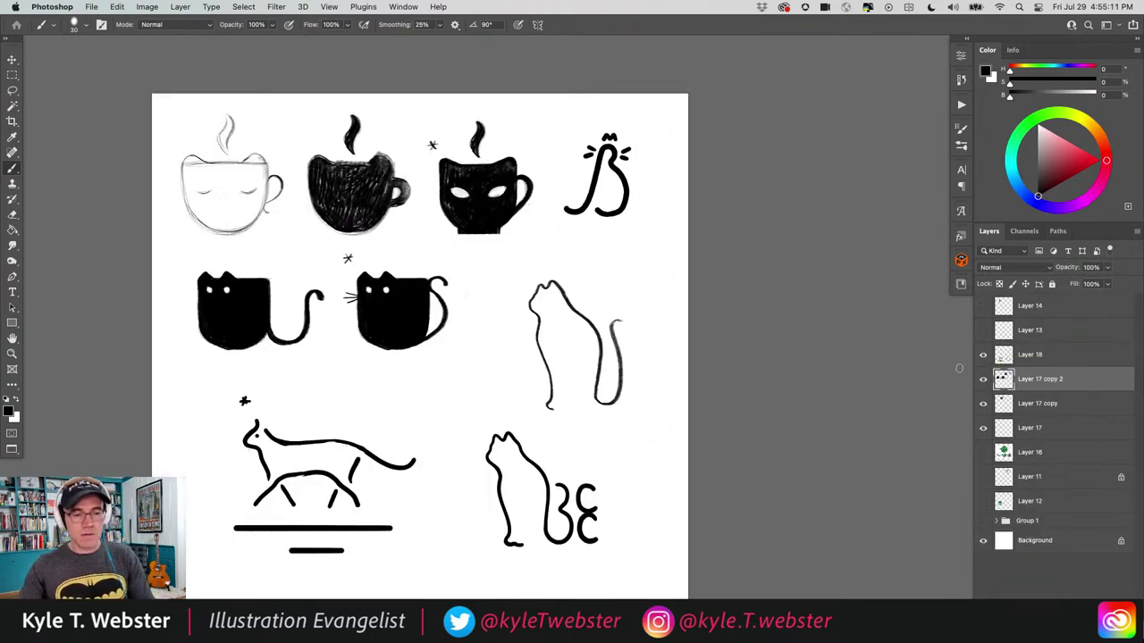
left_click_drag(906, 370, 911, 327)
key("super+v")
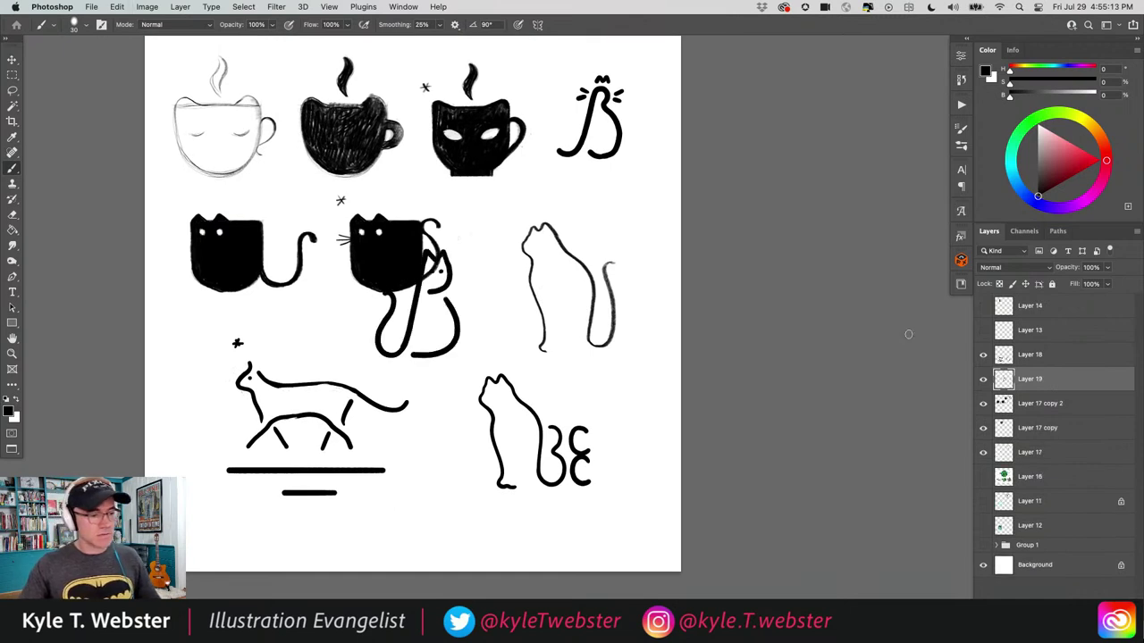
key("v")
left_click_drag(438, 351, 486, 344)
left_click_drag(471, 265, 551, 252)
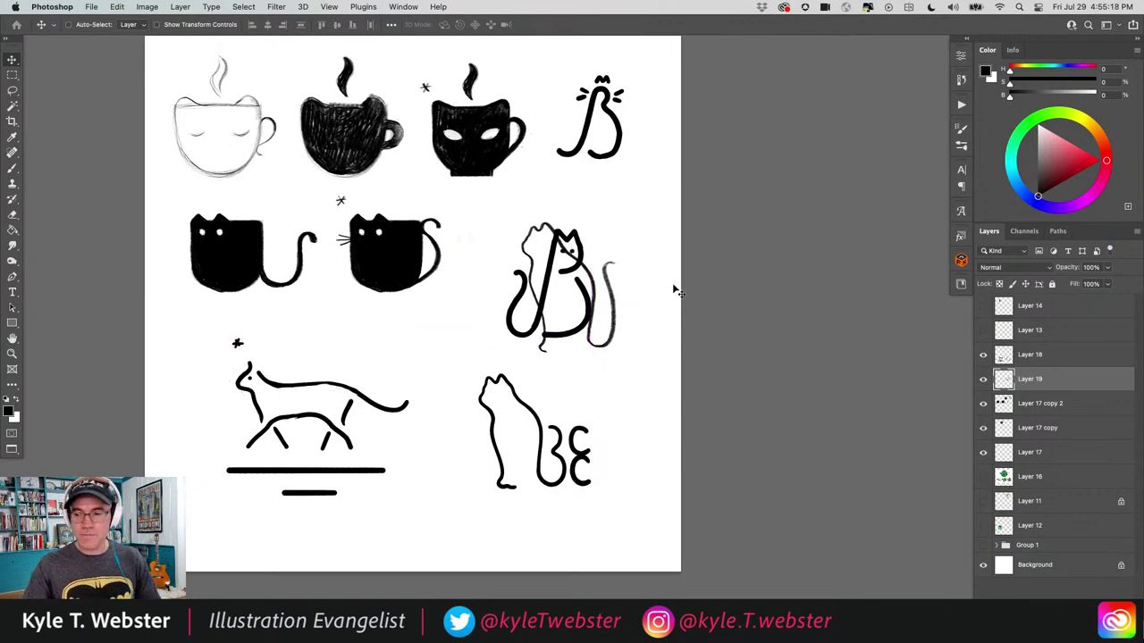
Erase the old tall cat sketch on Layer 17 copy 2 using a lasso selection.
left_click(1002, 403)
key("l")
mouse_move(545, 207)
left_mouse_down()
mouse_move(504, 342)
mouse_move(632, 343)
mouse_move(563, 204)
mouse_move(541, 225)
left_mouse_up()
key("BackSpace")
key("ctrl+d")
key("b")
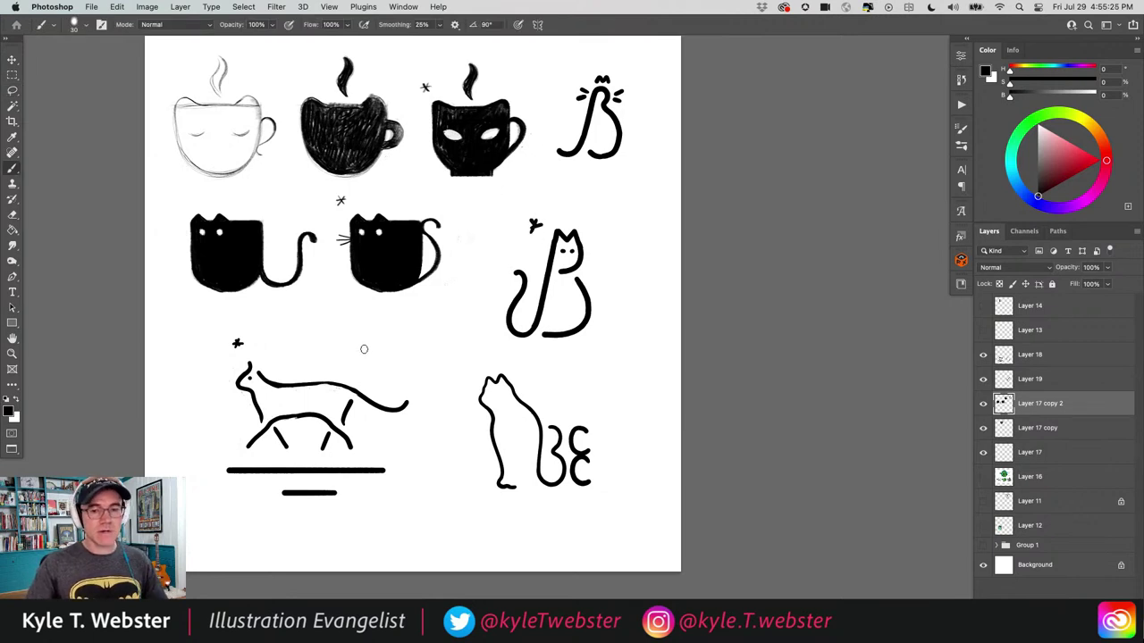
left_click_drag(364, 348, 414, 360)
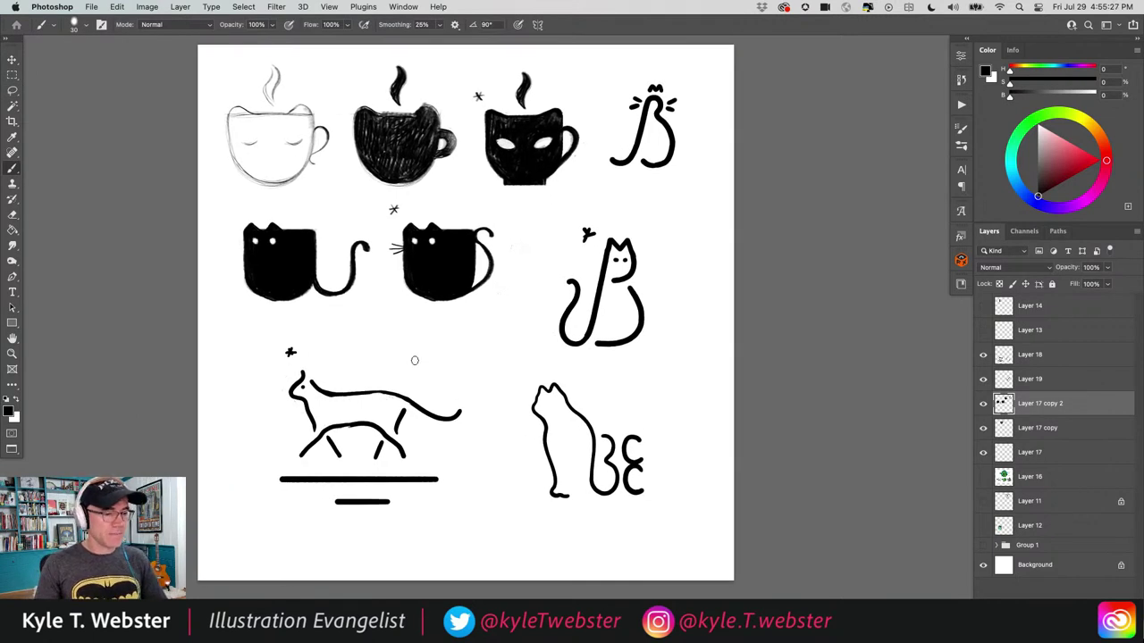